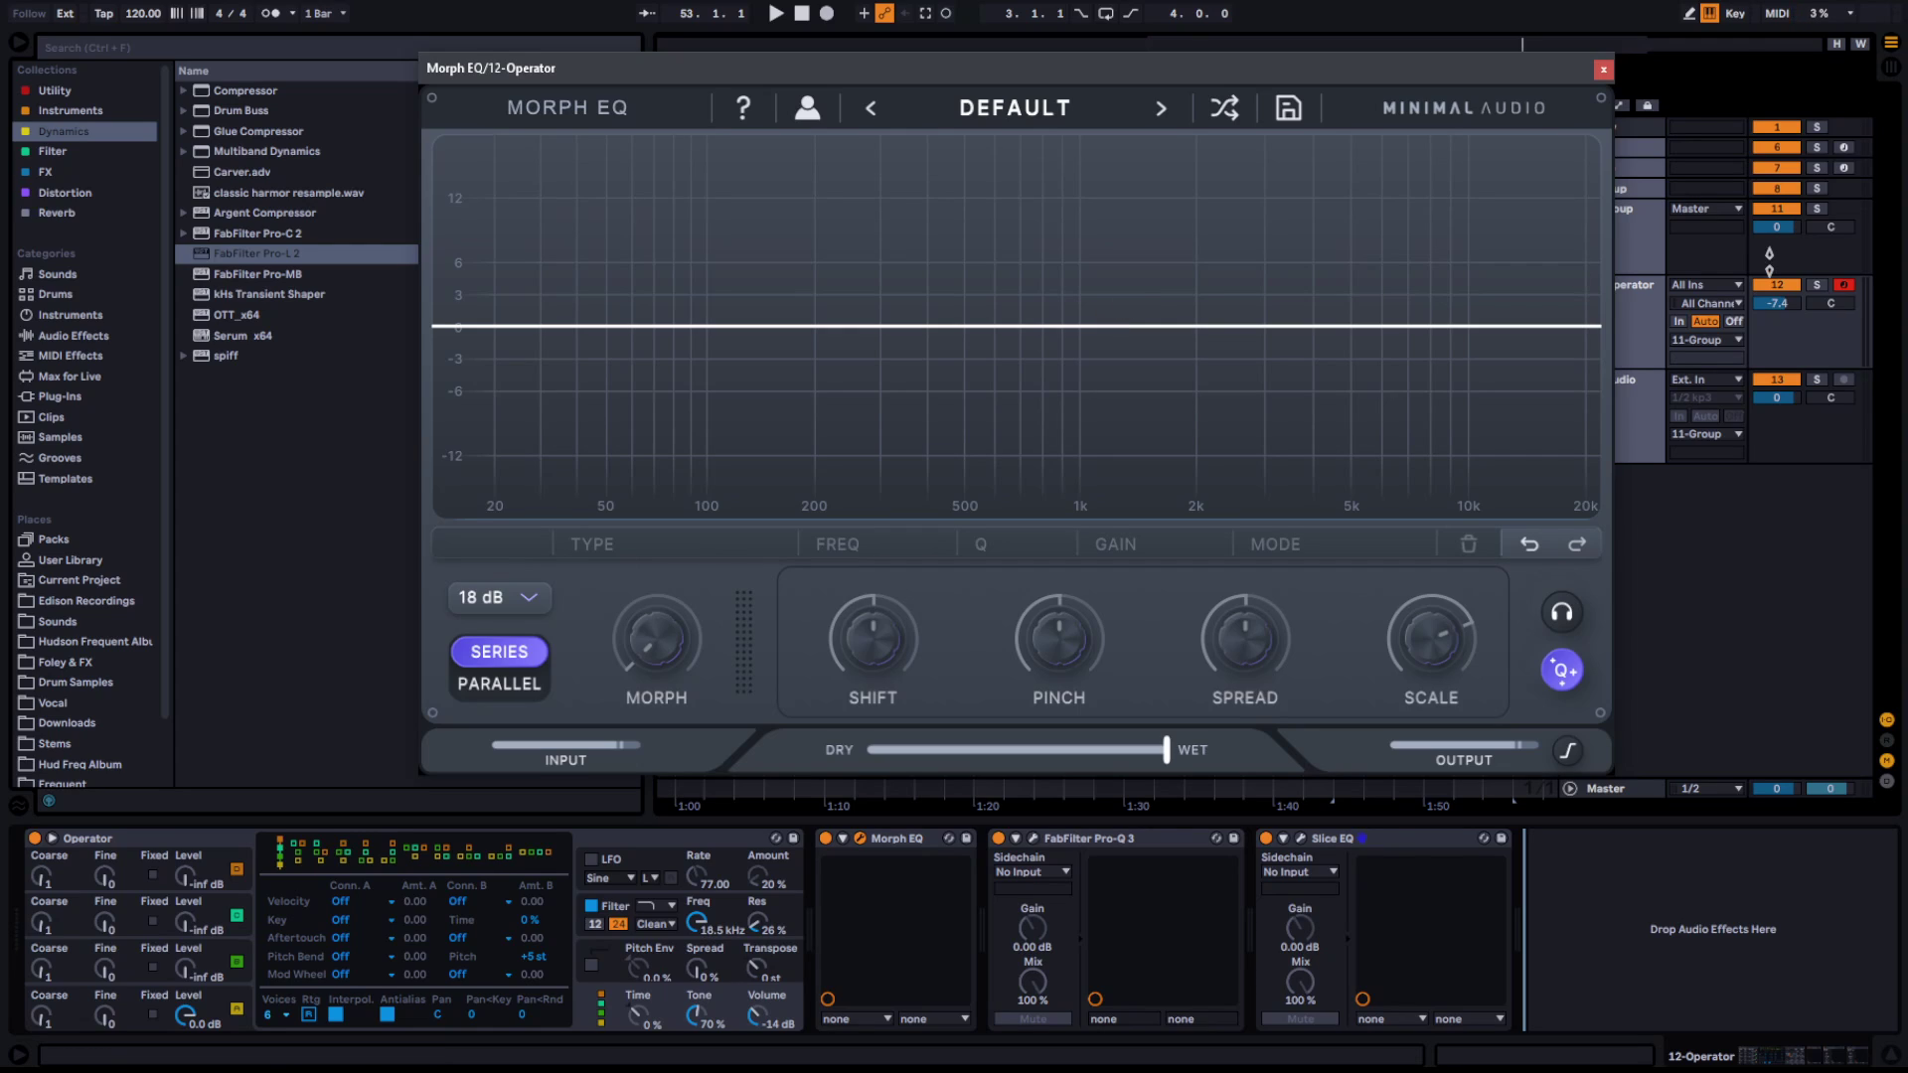
Add a peak band in the low mids and a notch band at 930 Hz to the Morph EQ curve
drag(890, 328, 865, 182)
drag(1071, 328, 1068, 221)
click(702, 549)
click(773, 714)
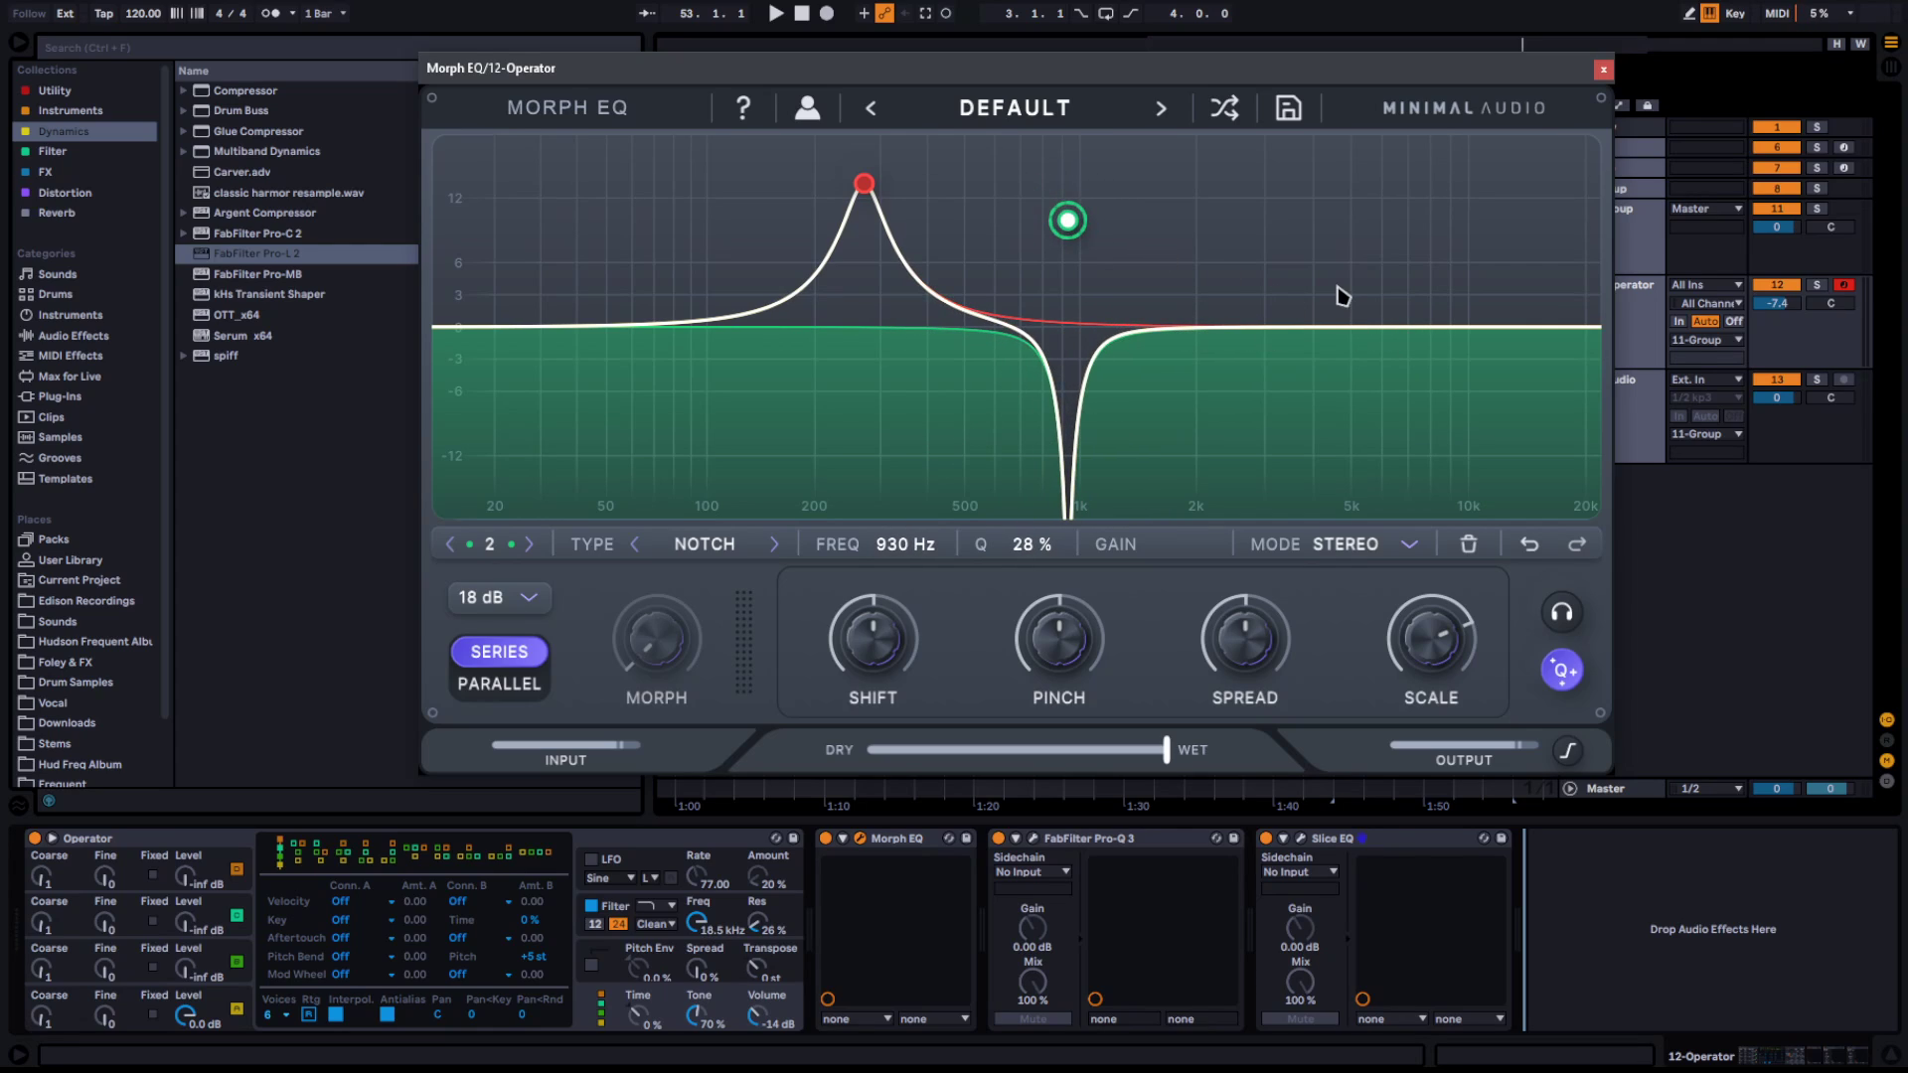
Add a high shelf at about 1.01 kHz with 9.5 dB gain and move the notch to just below 500 Hz
drag(1469, 328, 1367, 217)
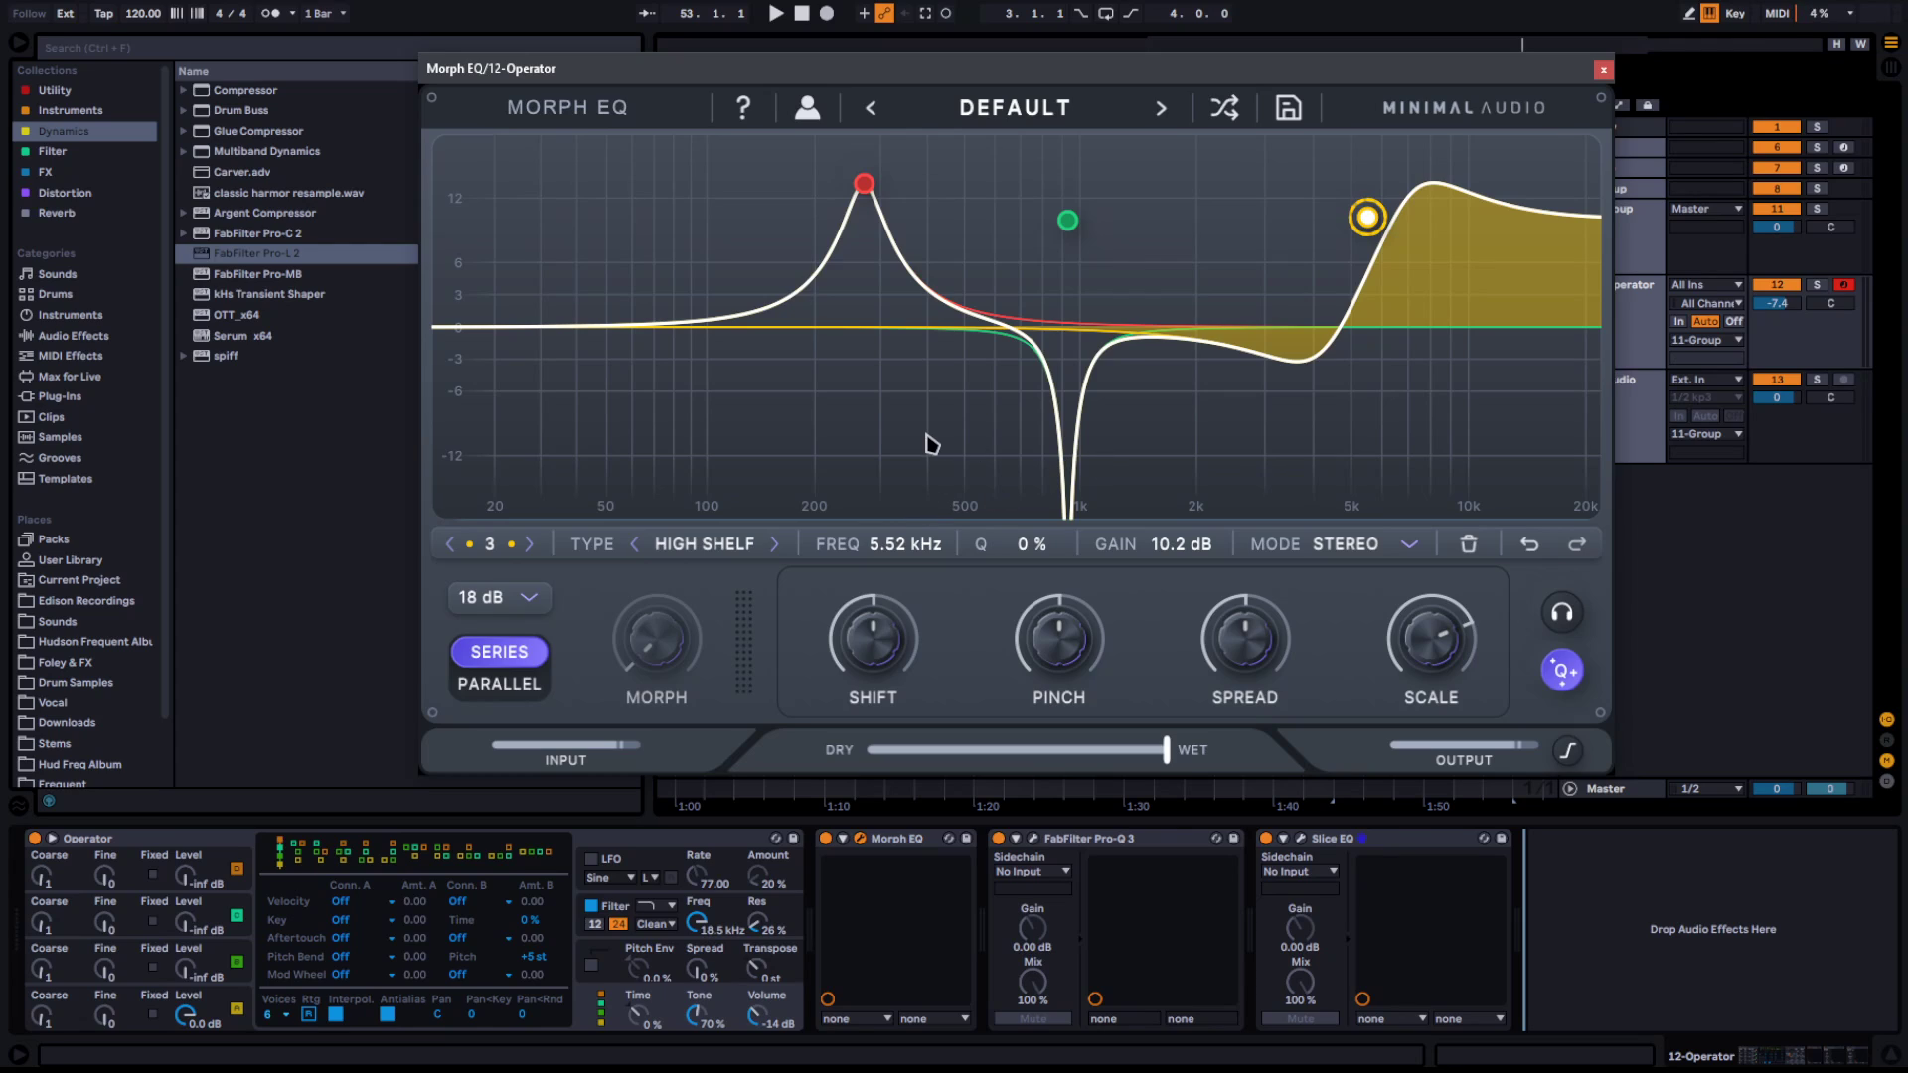
drag(1068, 220, 945, 227)
drag(1368, 217, 1081, 225)
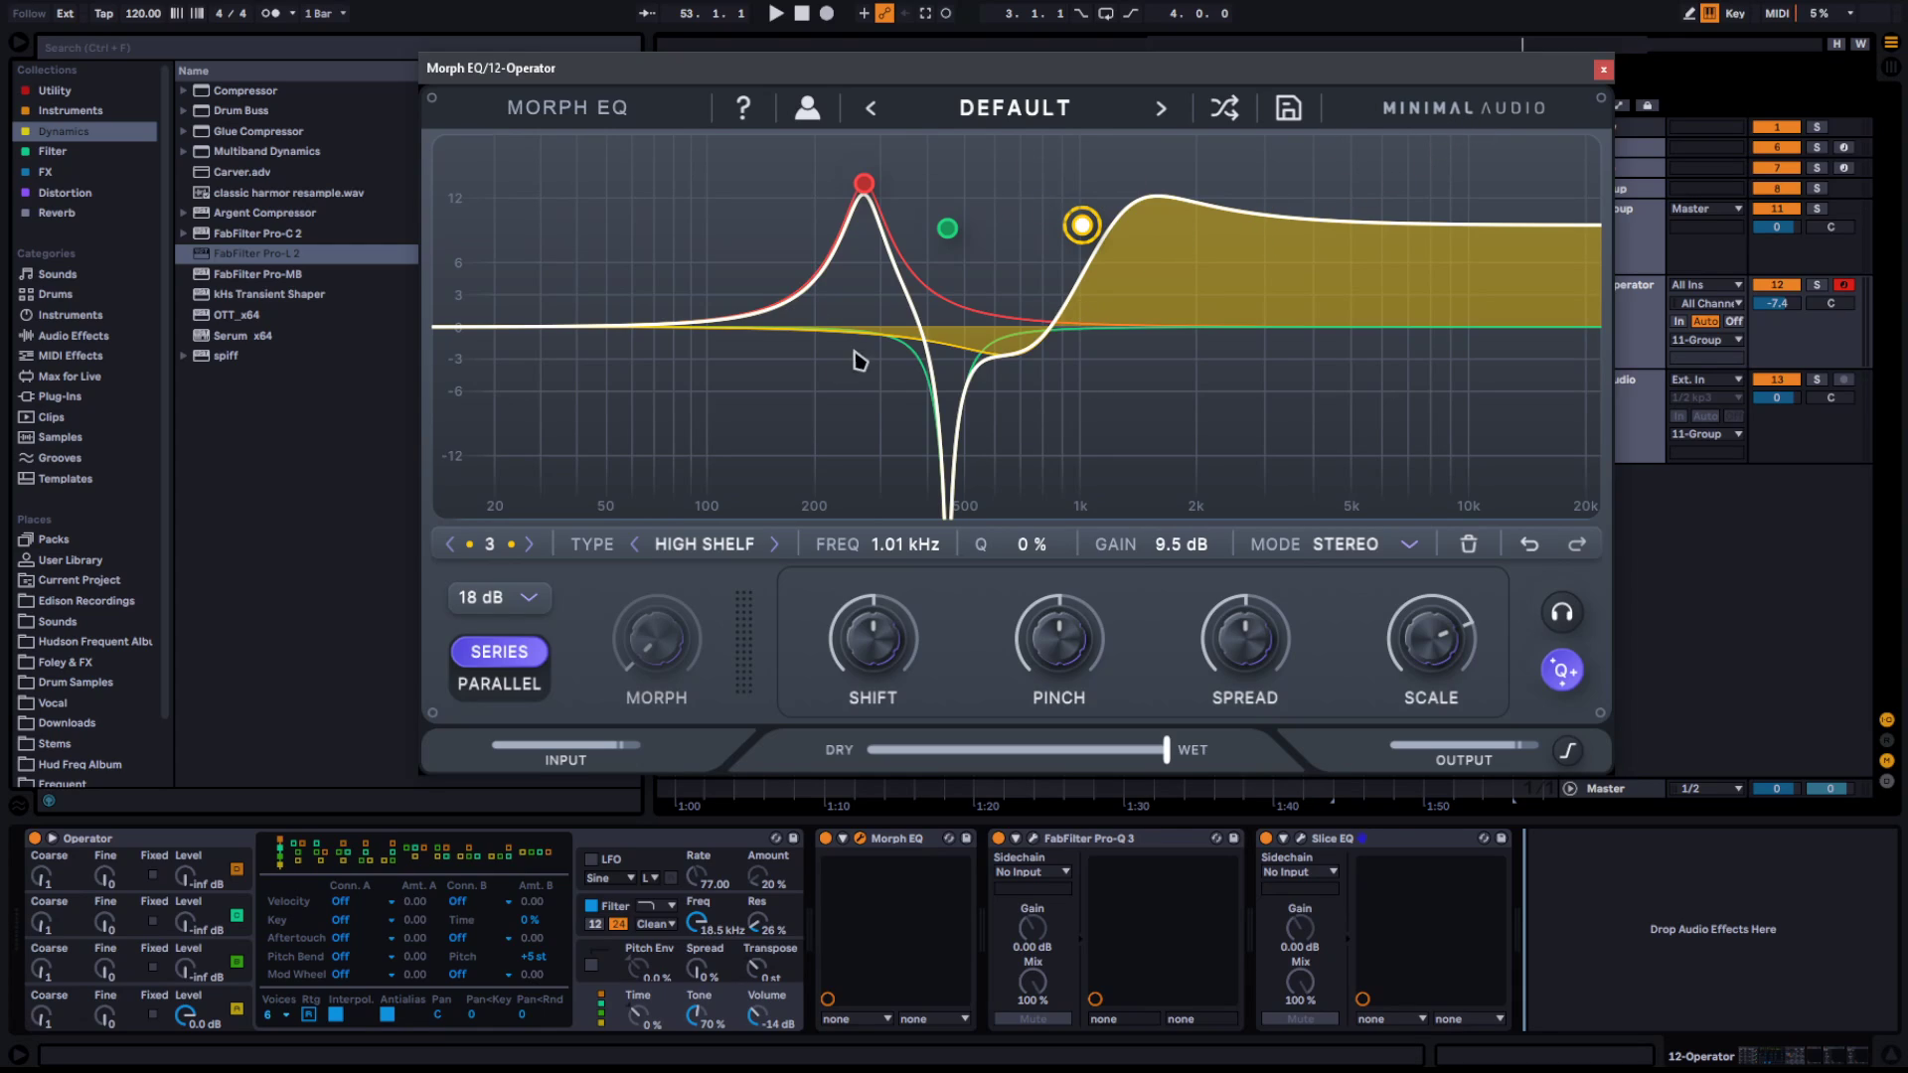
Switch from Morph EQ to FabFilter Pro-Q 3 and add a bell at about 368 Hz with +11.5 dB gain
click(1603, 70)
click(1033, 839)
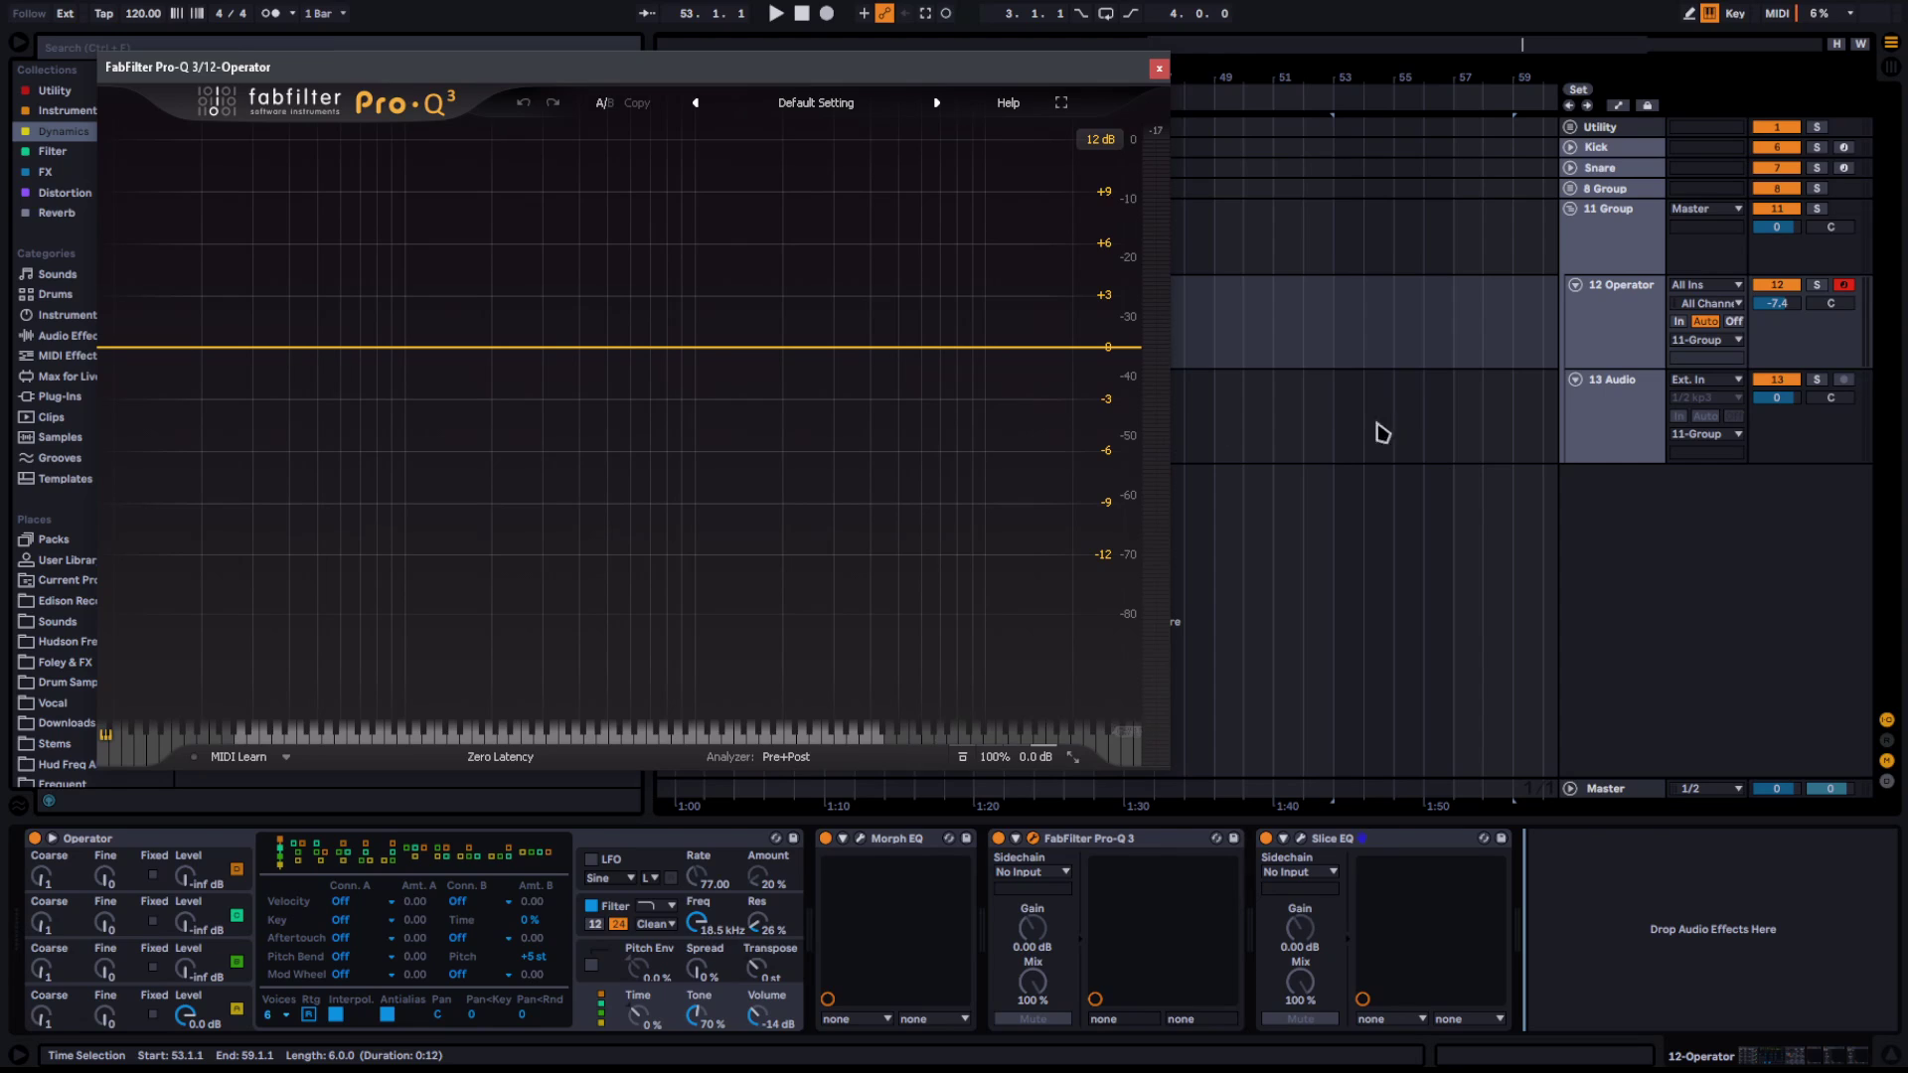
drag(671, 80, 942, 82)
drag(801, 351, 843, 159)
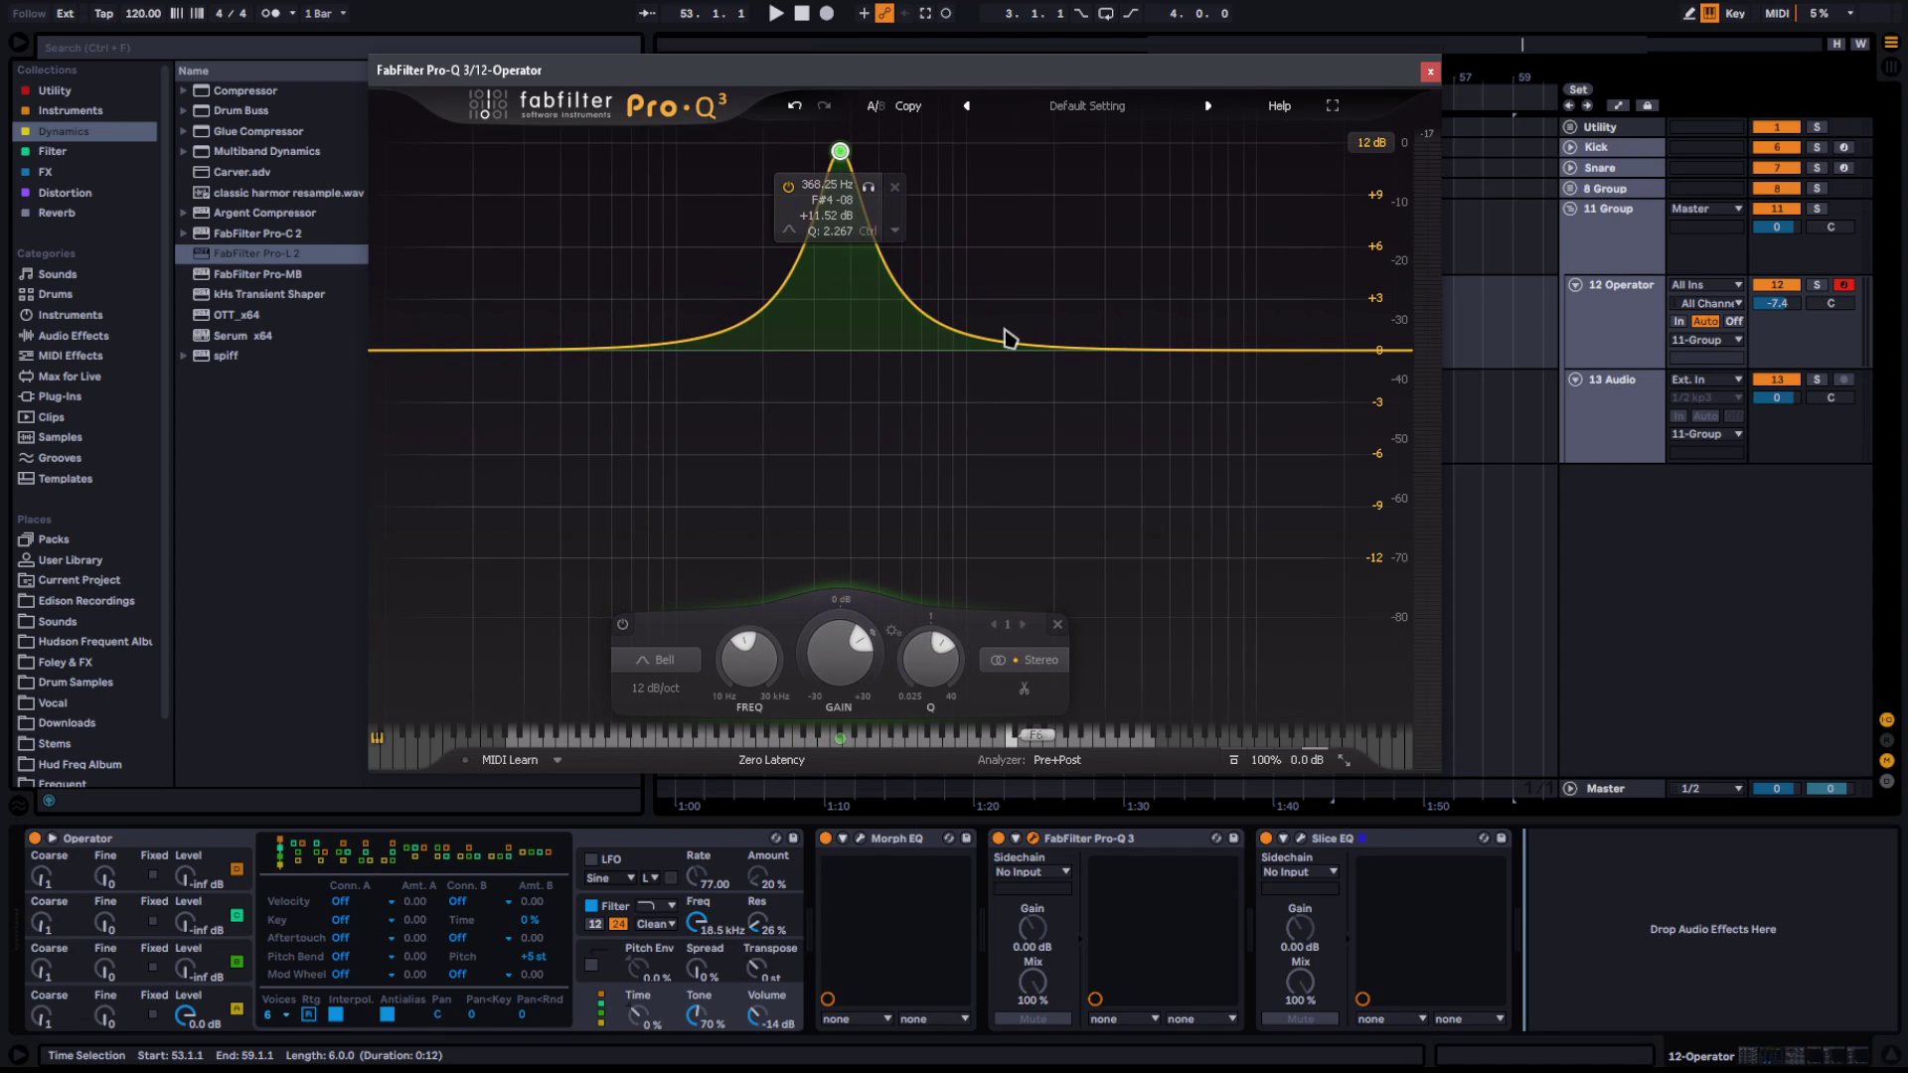
Add a second bell at about 849 Hz with +10.97 dB gain and a Q of 3.307
drag(1010, 338, 946, 161)
scroll(915, 151, up, 3)
scroll(946, 161, up, 4)
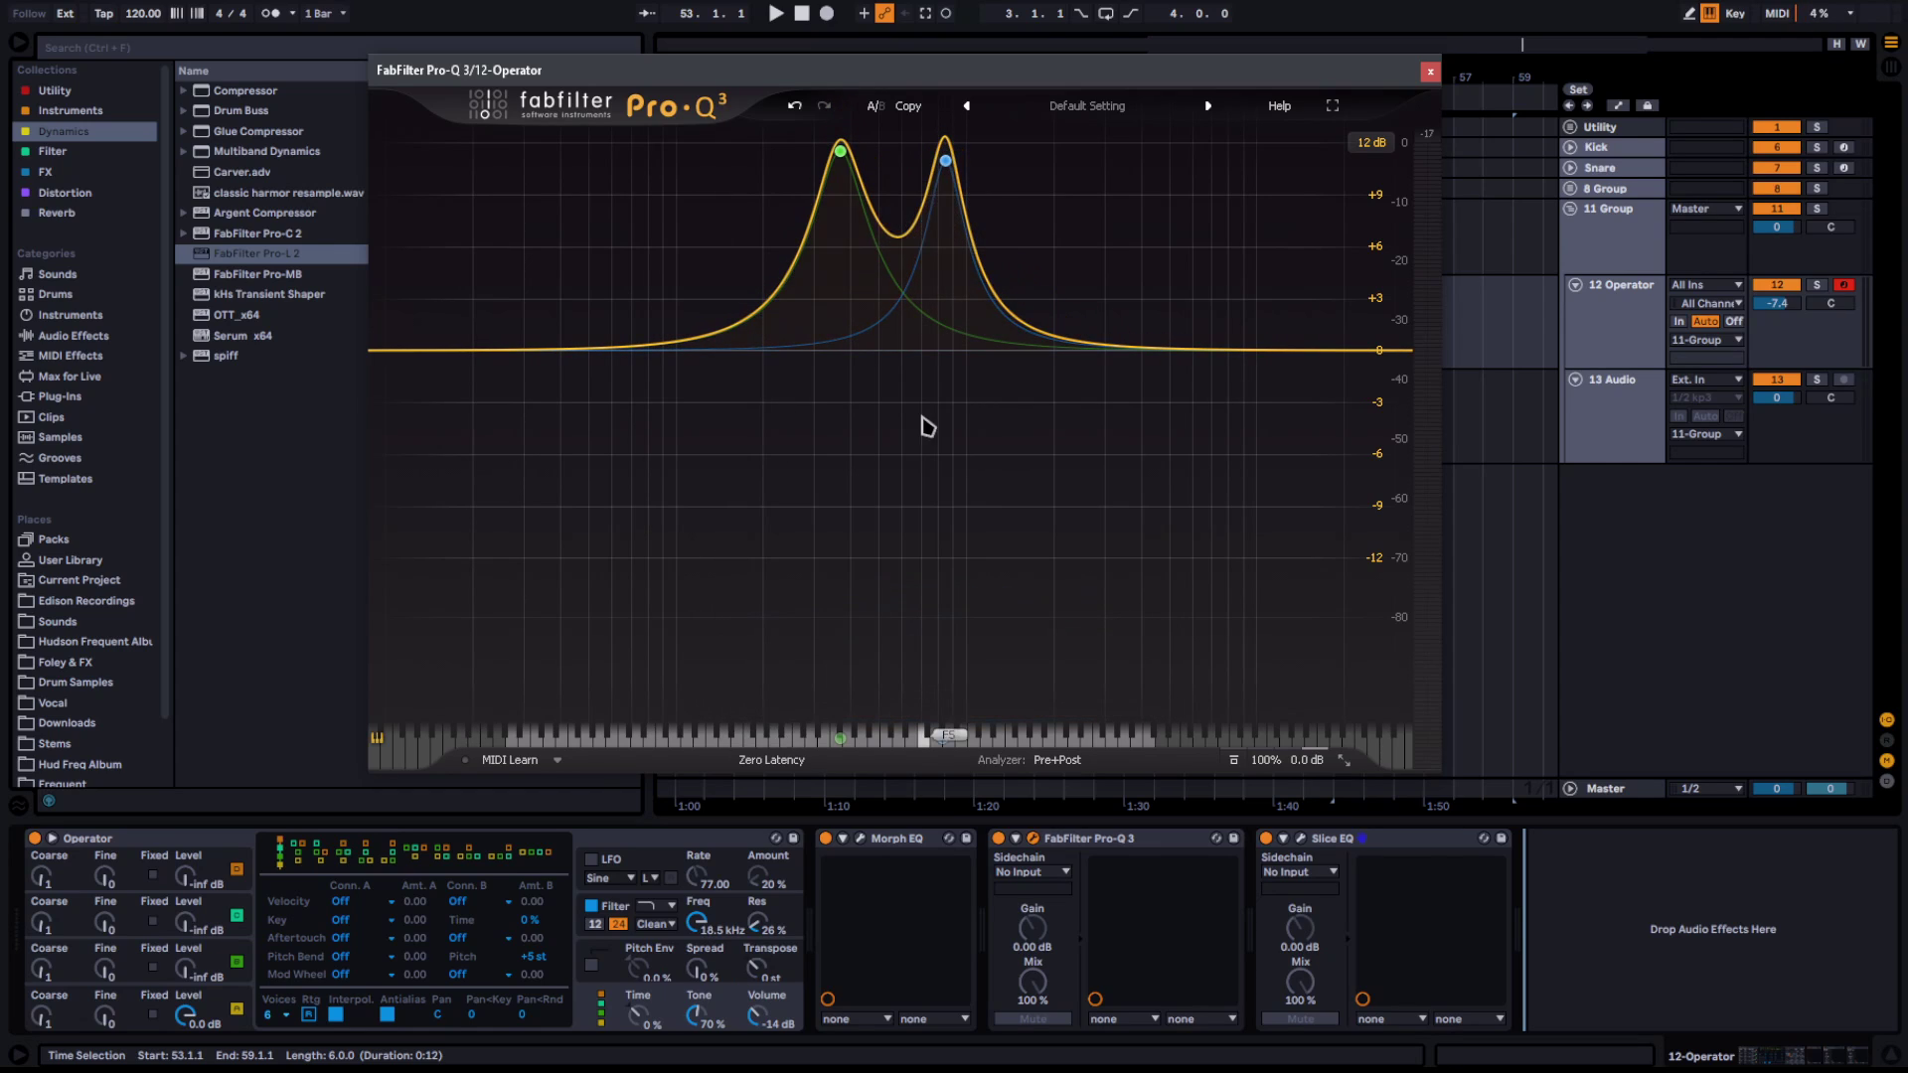
Sweep the frequency of both bells together, ending with the upper one at about 940 Hz
drag(684, 308, 1081, 121)
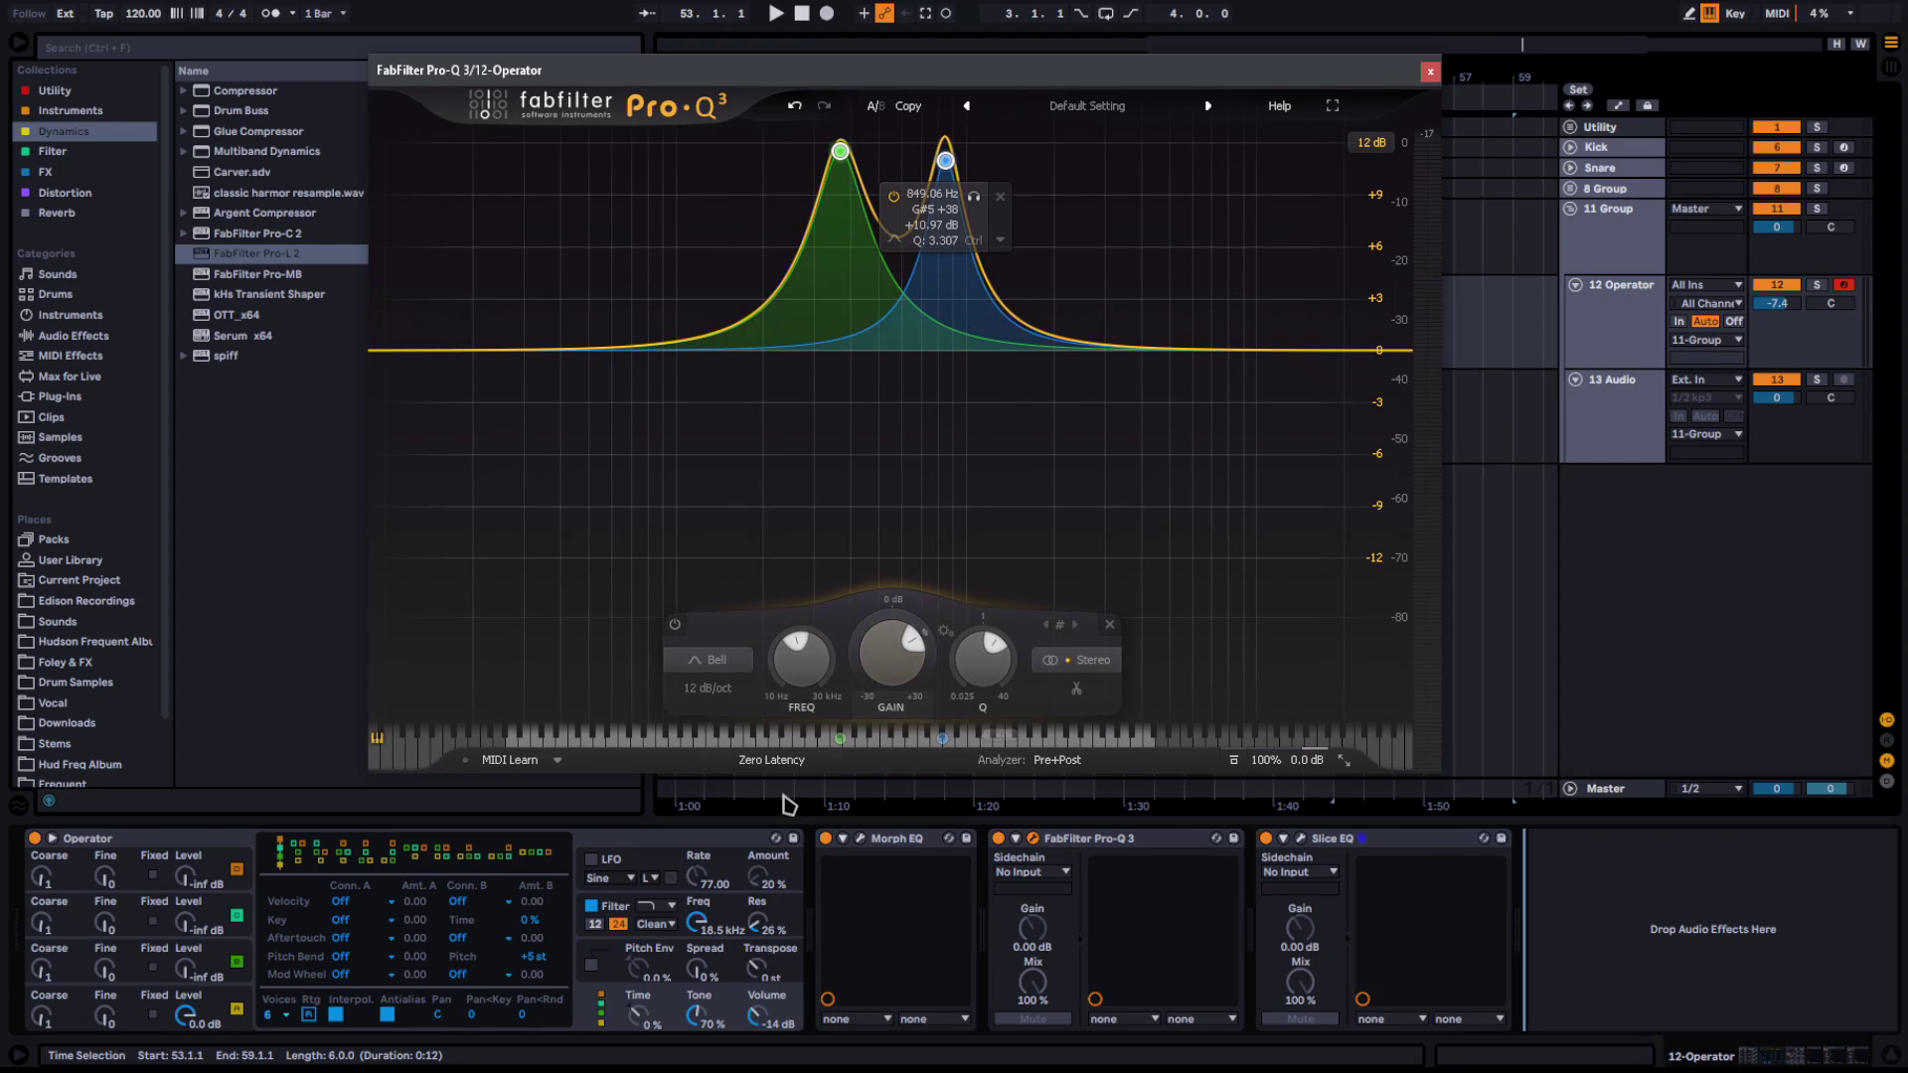
mouse_move(799, 666)
mouse_down()
mouse_move(743, 708)
mouse_move(807, 656)
mouse_move(771, 688)
mouse_up()
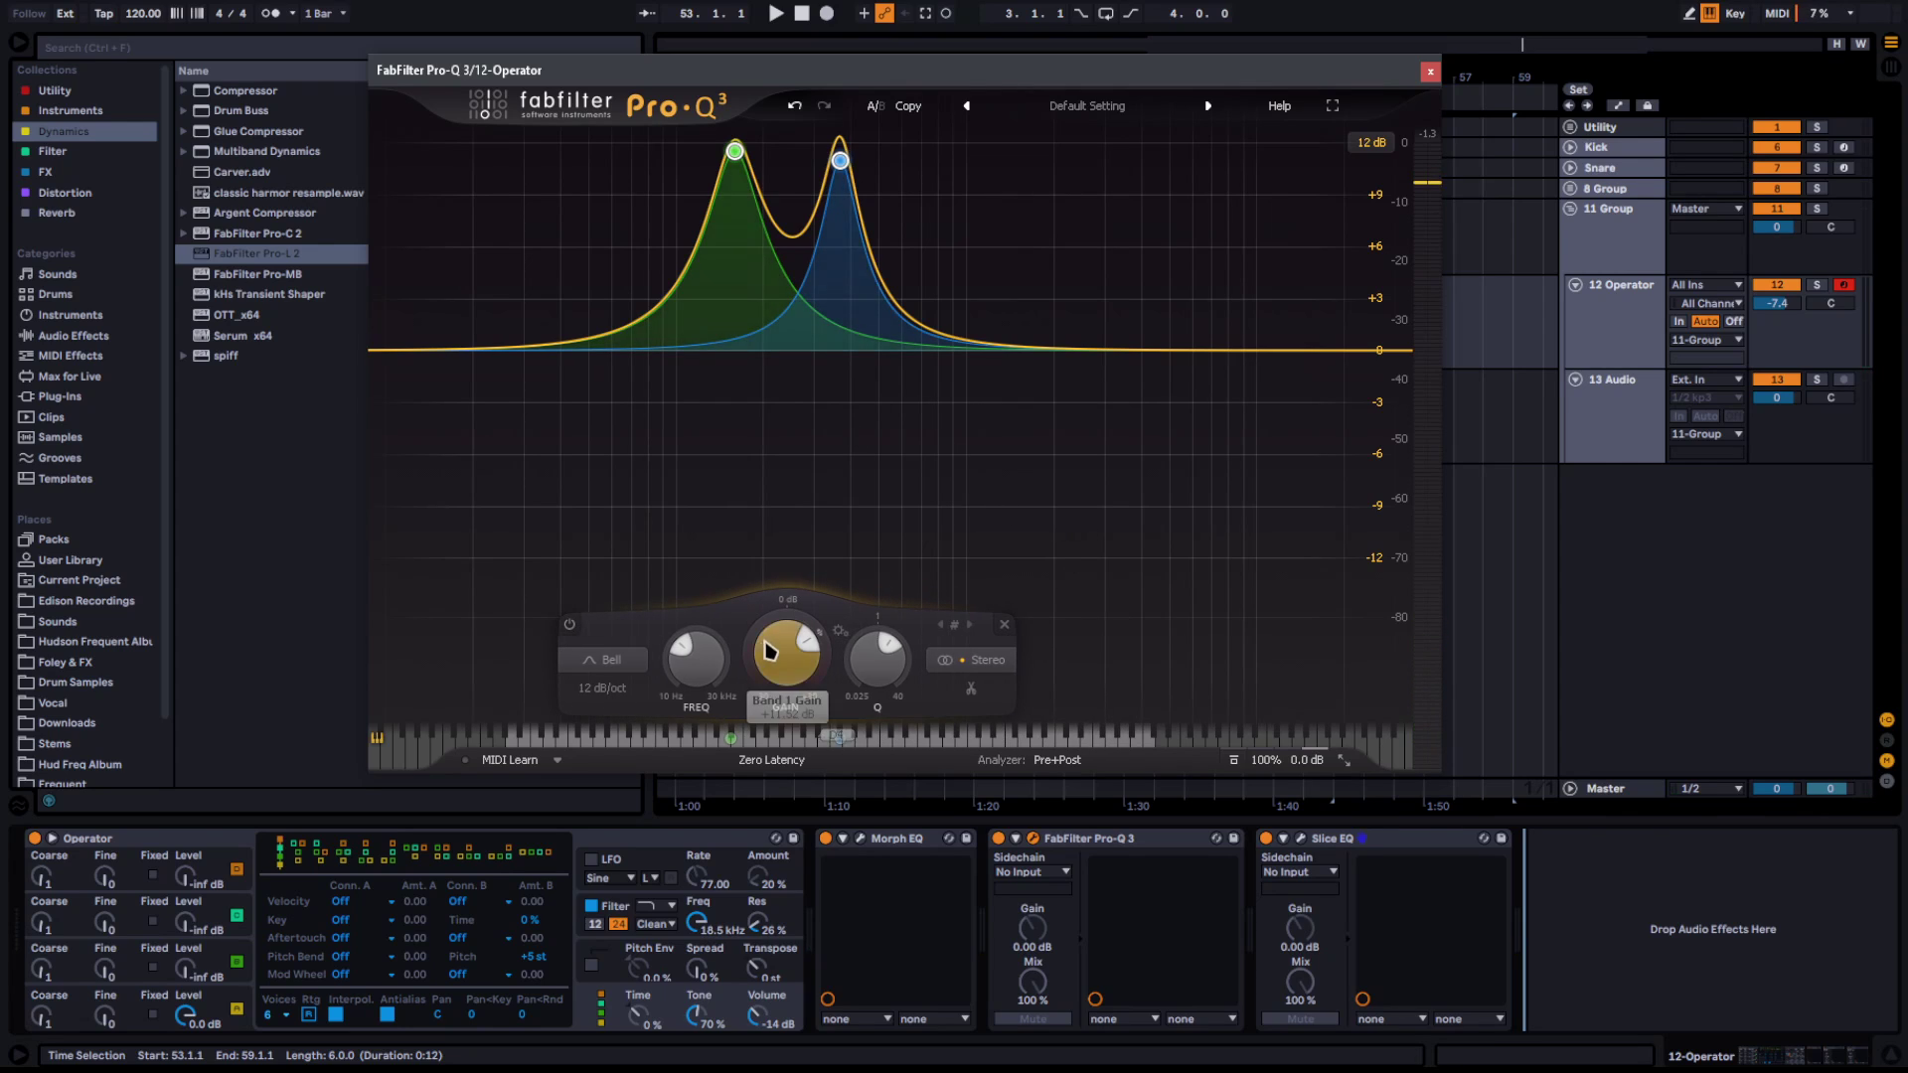
mouse_move(702, 641)
mouse_down()
mouse_move(710, 624)
mouse_move(712, 646)
mouse_up()
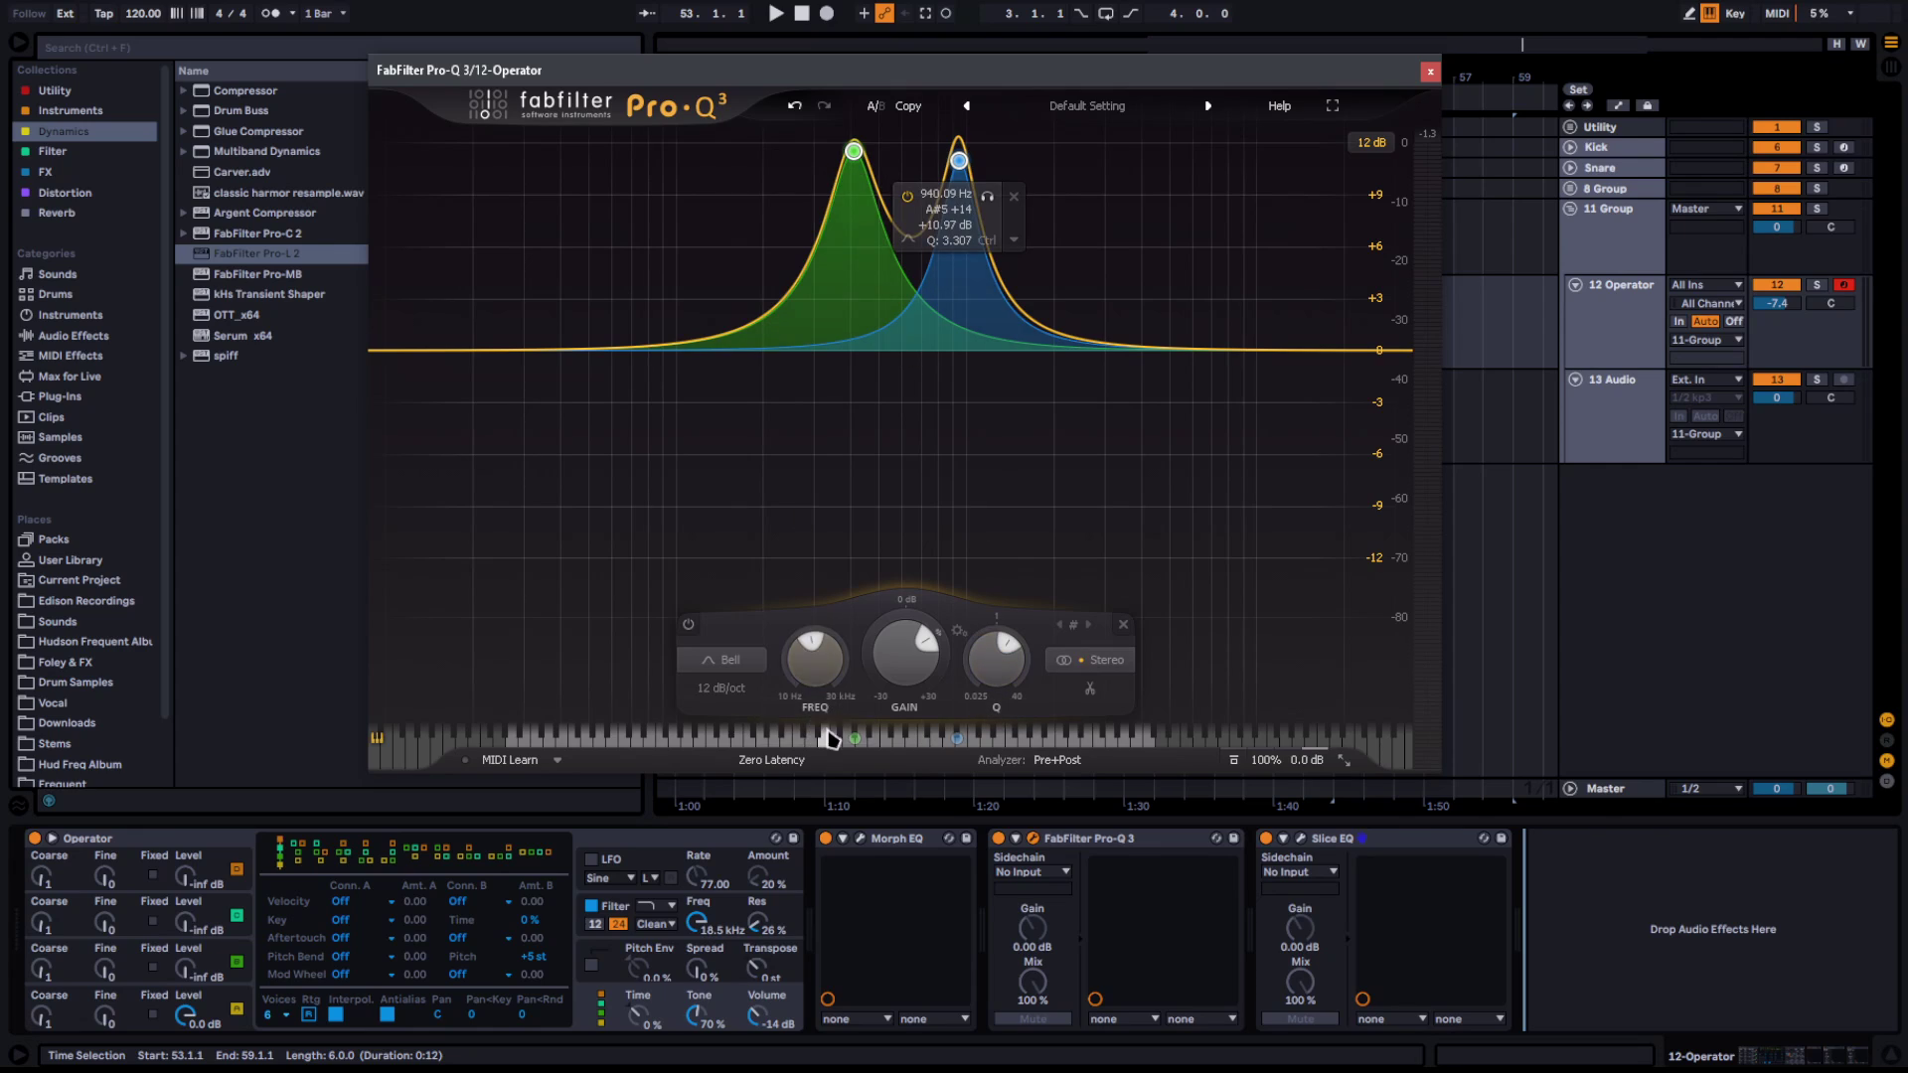
click(1005, 456)
Lower the blue bell's frequency to about 485 Hz and automate it with a rise across bar 53
click(963, 171)
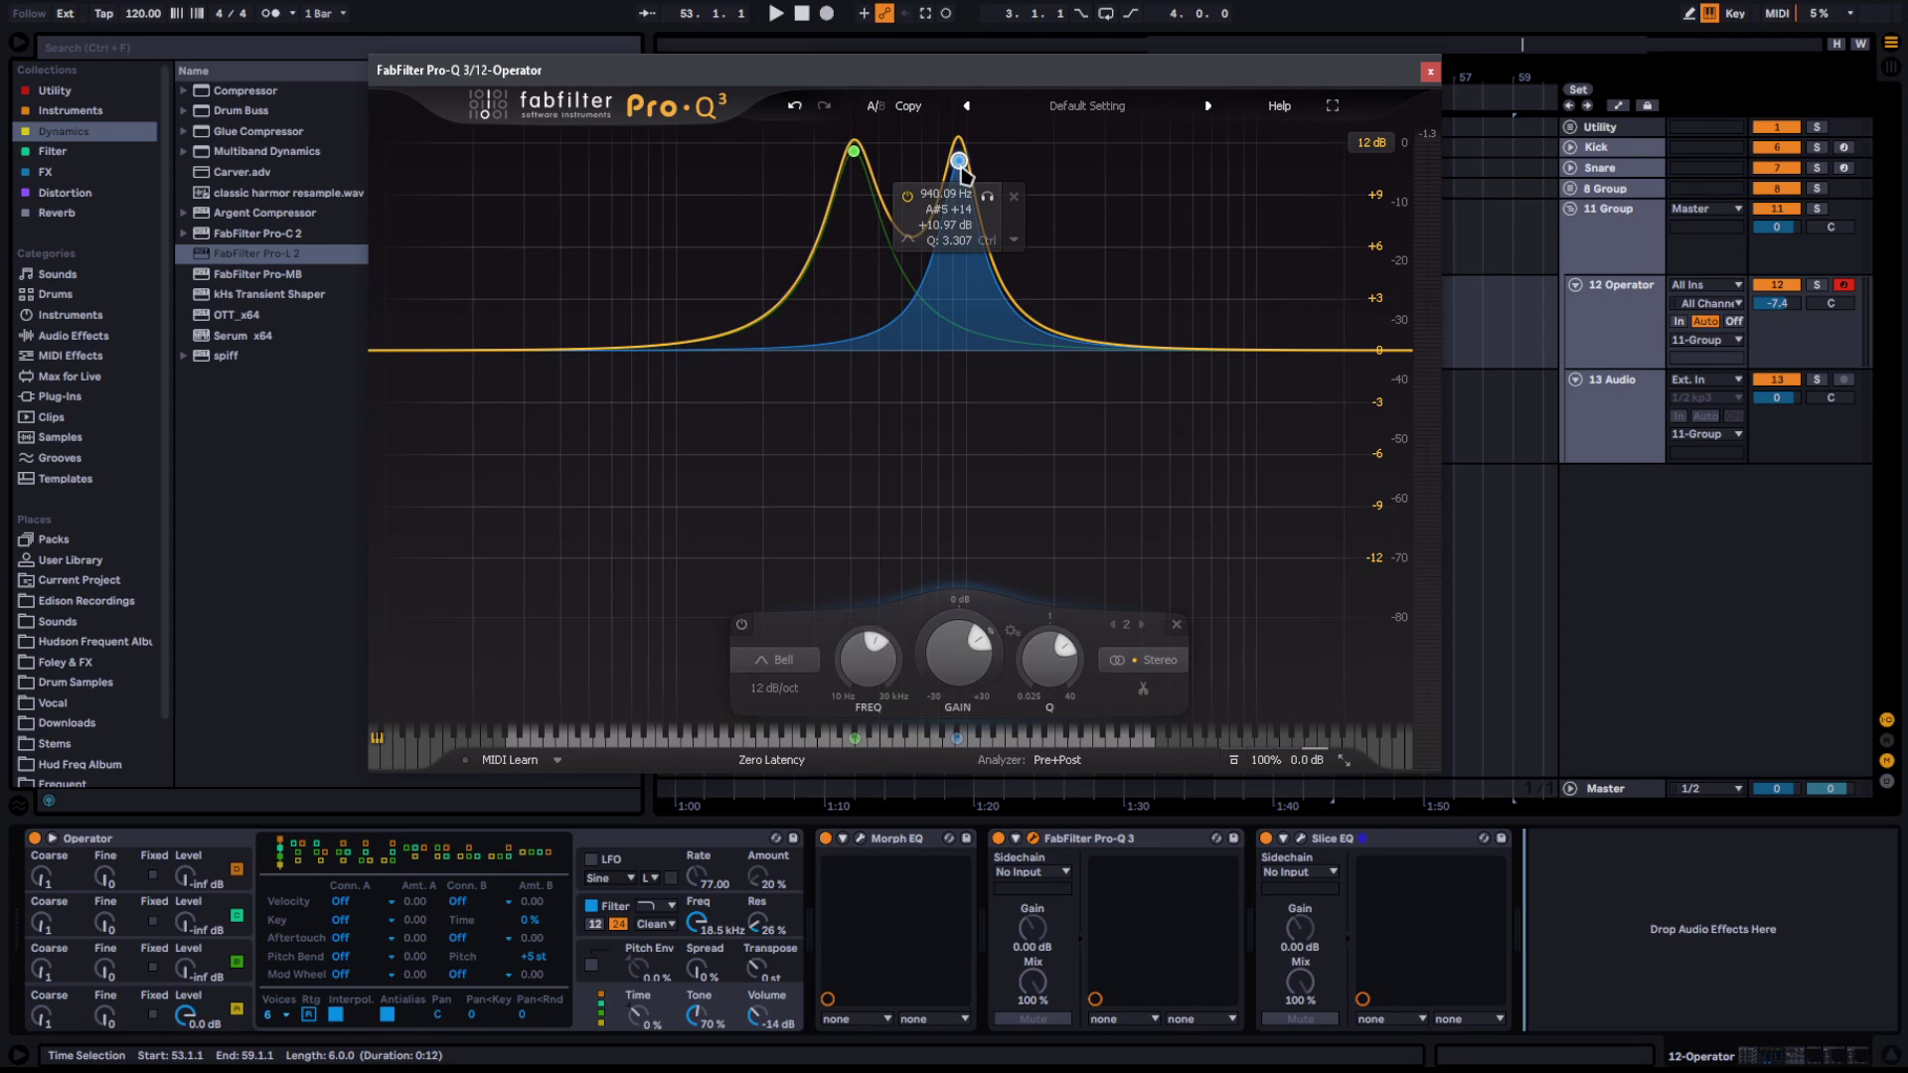
drag(868, 659, 871, 691)
key(a)
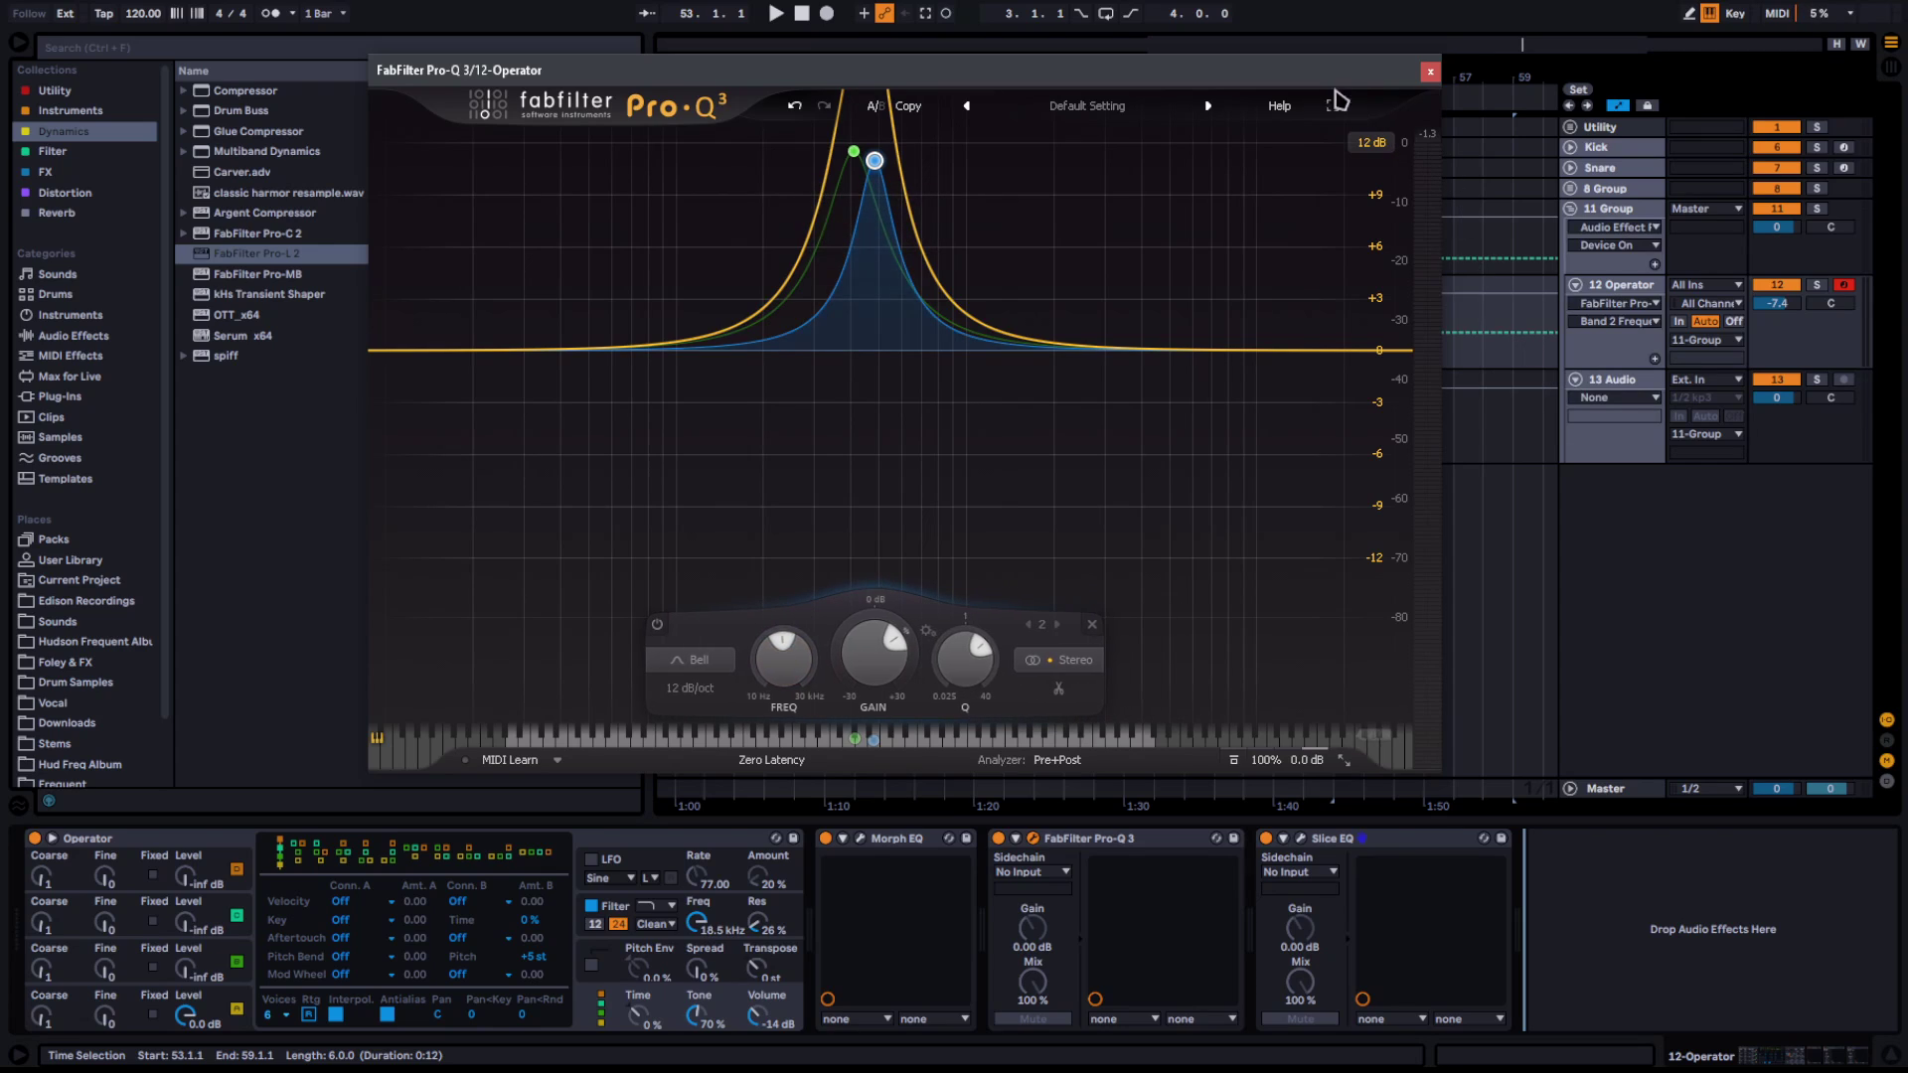
drag(1318, 76, 1041, 133)
mouse_move(1333, 334)
mouse_down()
mouse_move(1355, 374)
mouse_move(1362, 297)
mouse_up()
Lower the green bell's frequency to about 357 Hz, automate it with a rise across bar 53, and play it back
drag(578, 207, 560, 208)
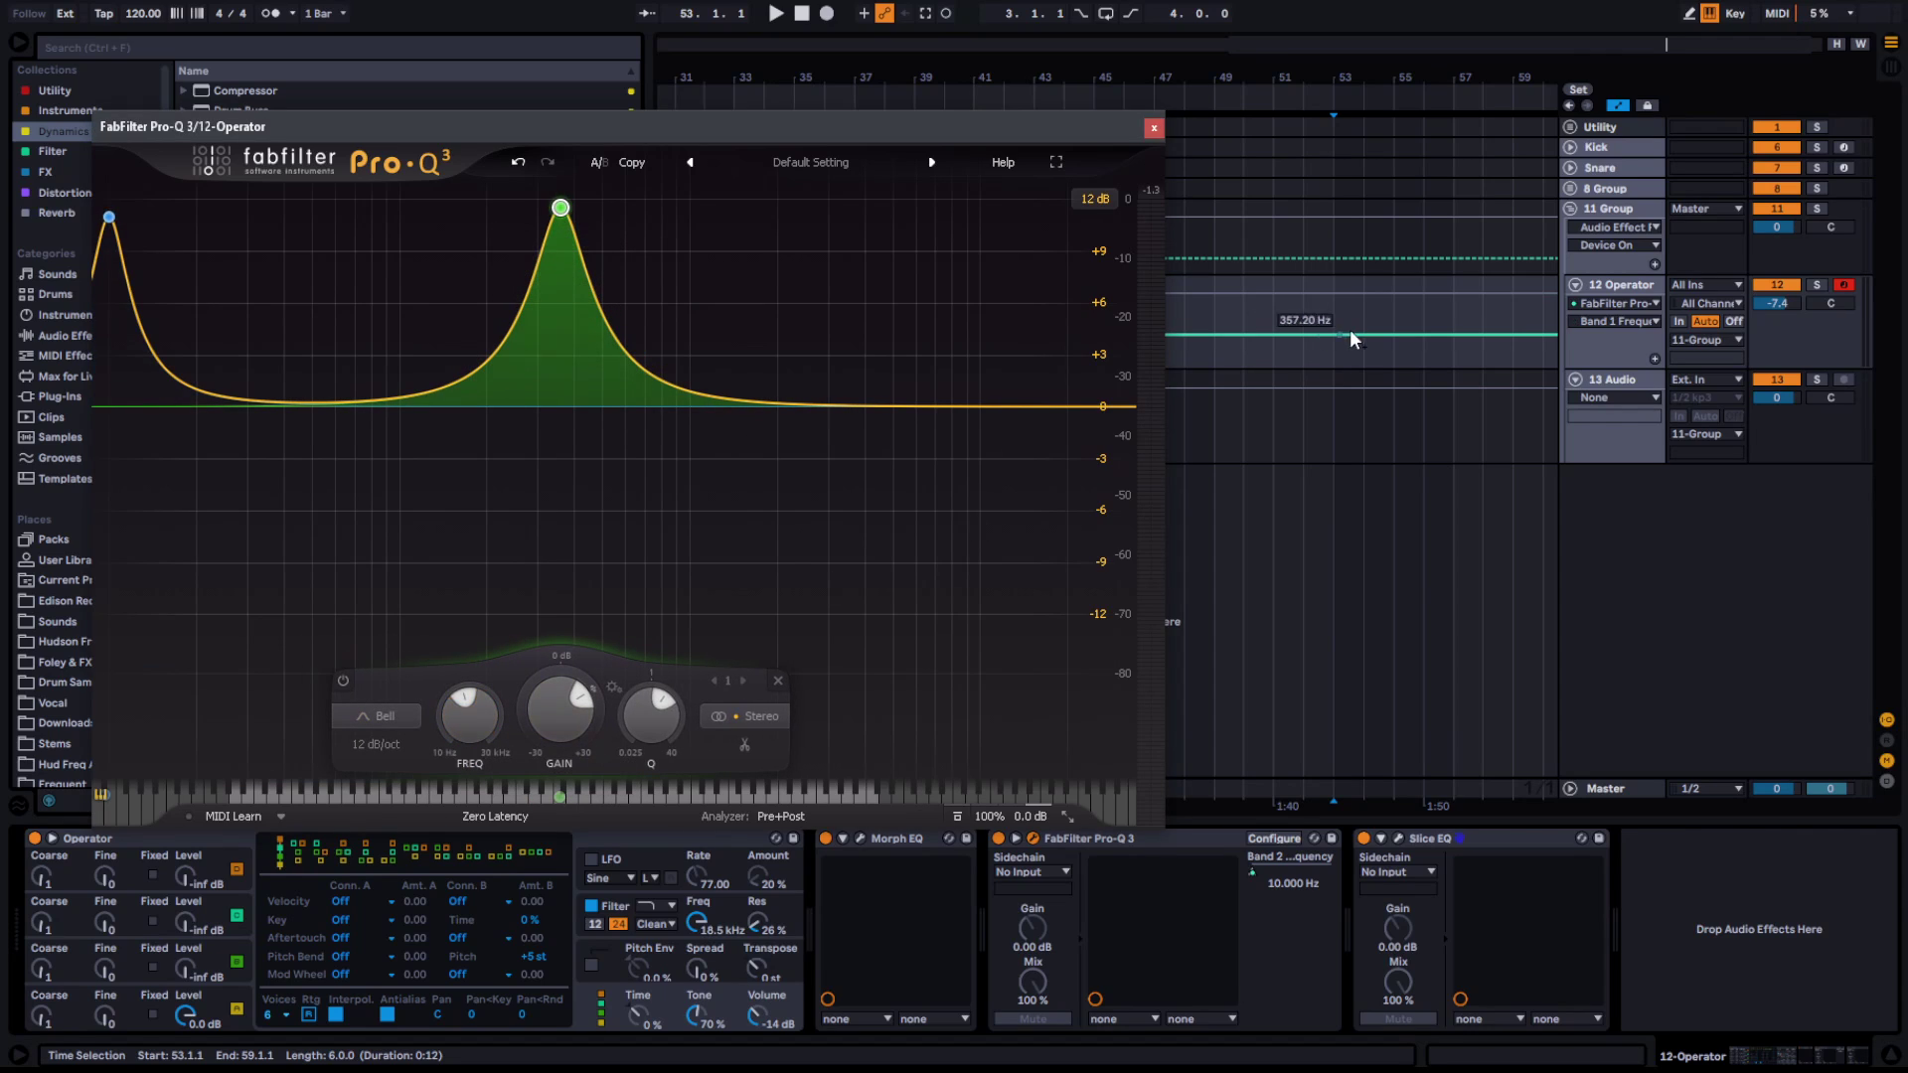
drag(1333, 336, 1363, 296)
key(space)
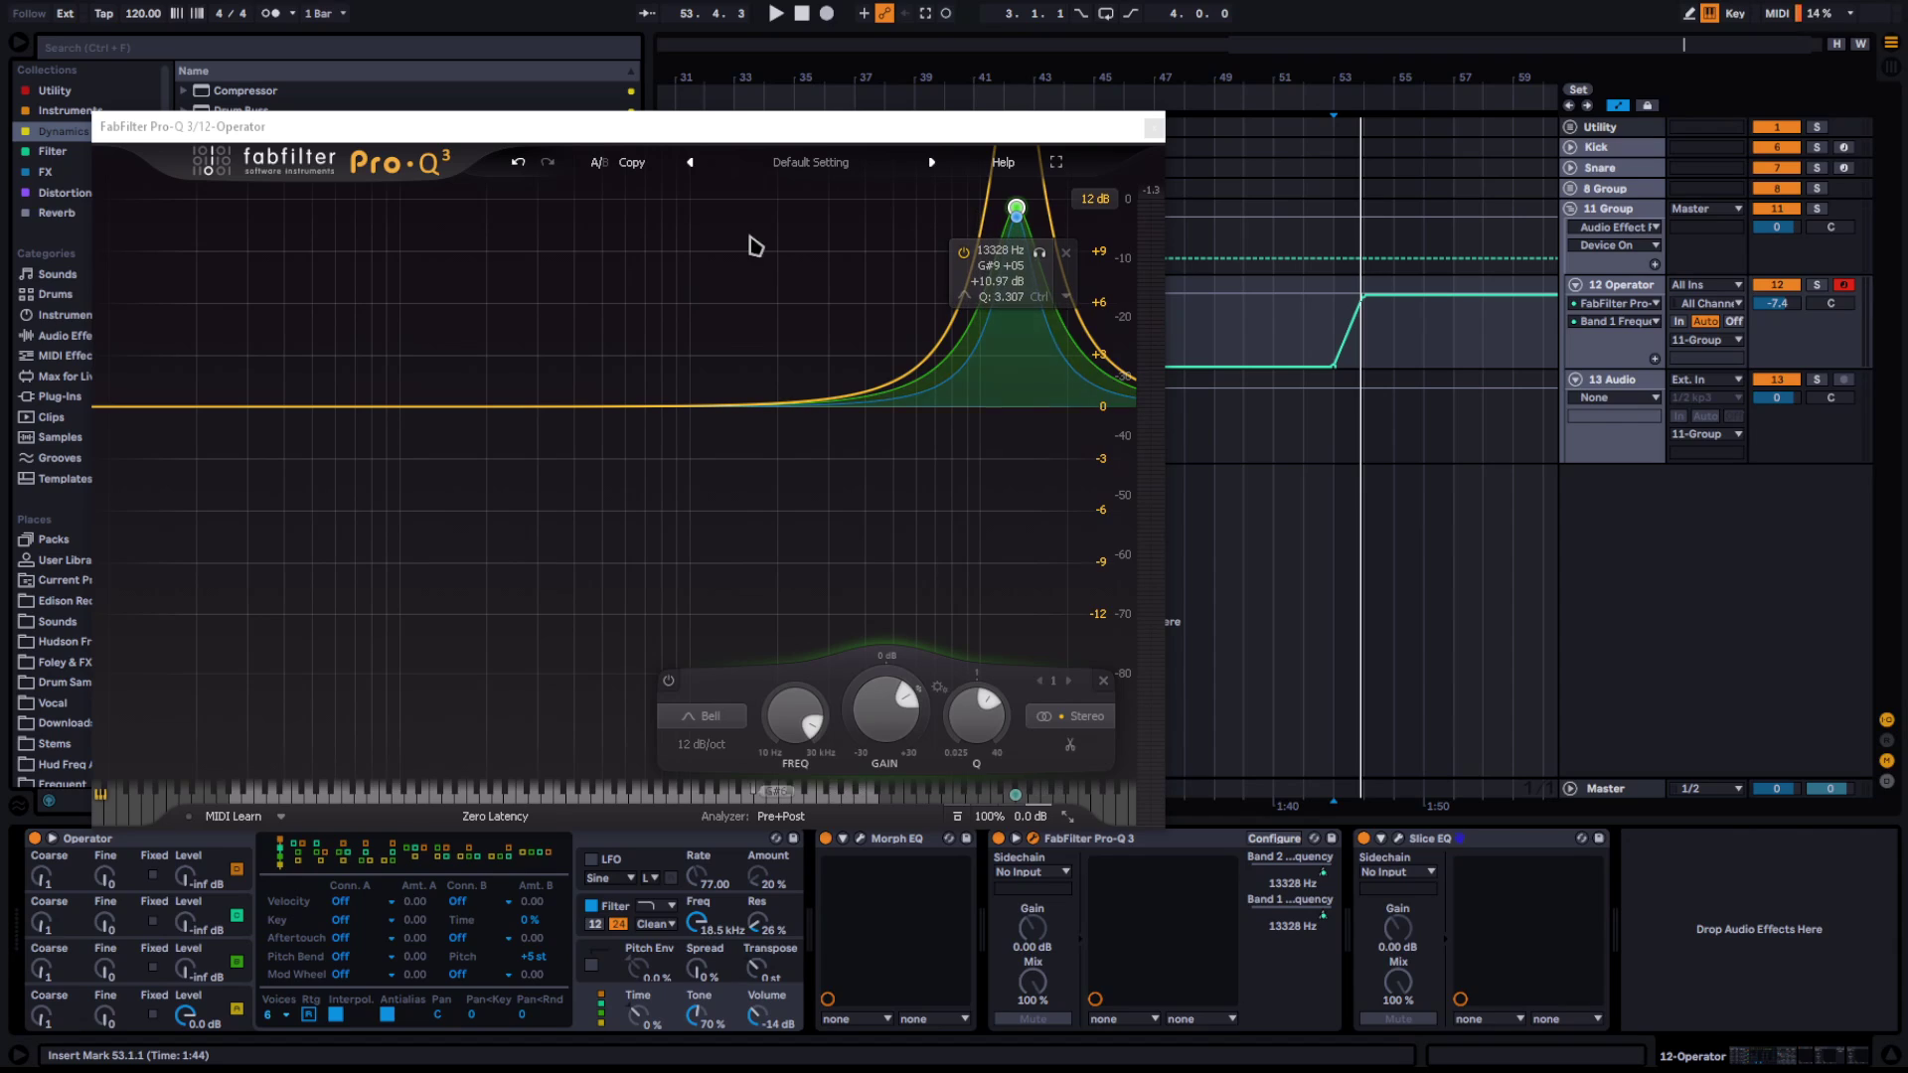
Raise the start point of the green bell's frequency ramp and show the automated band frequencies in separate lanes
scroll(1361, 377, up, 5)
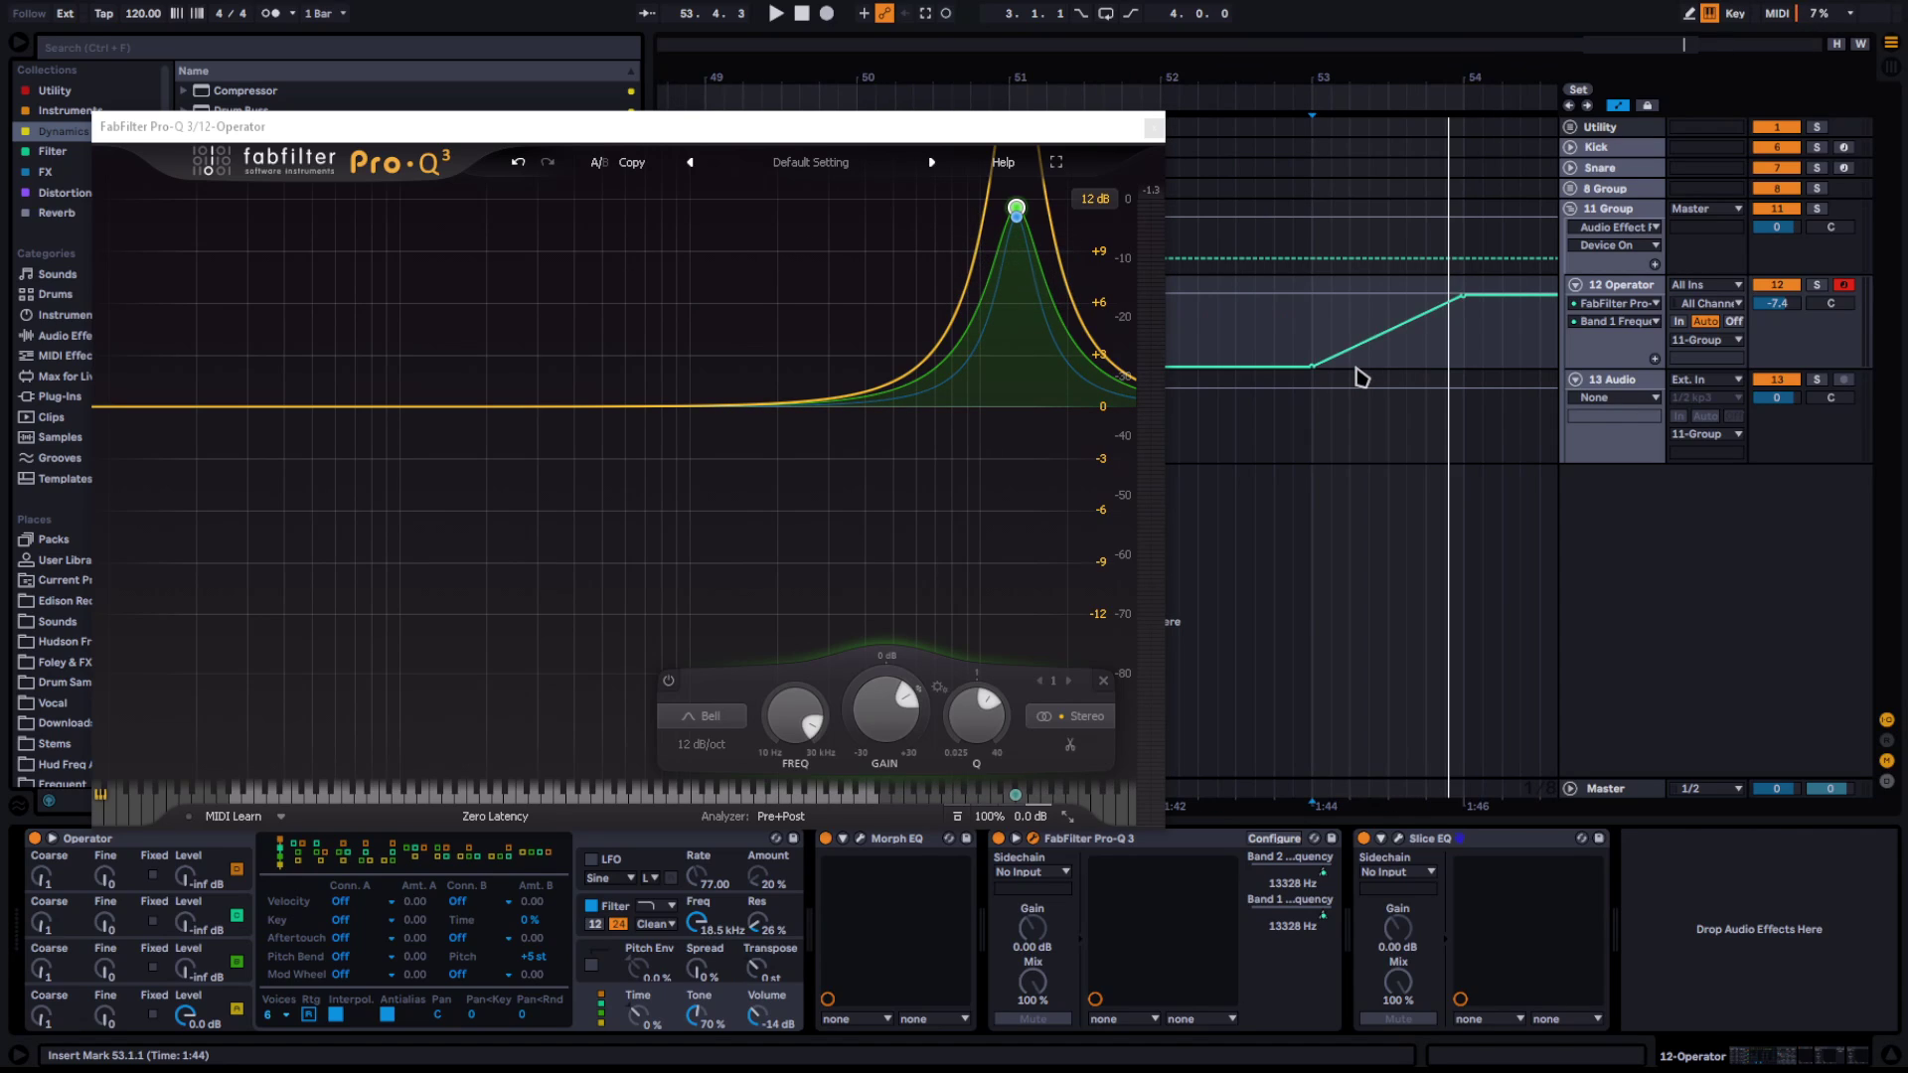
drag(1309, 368, 1310, 338)
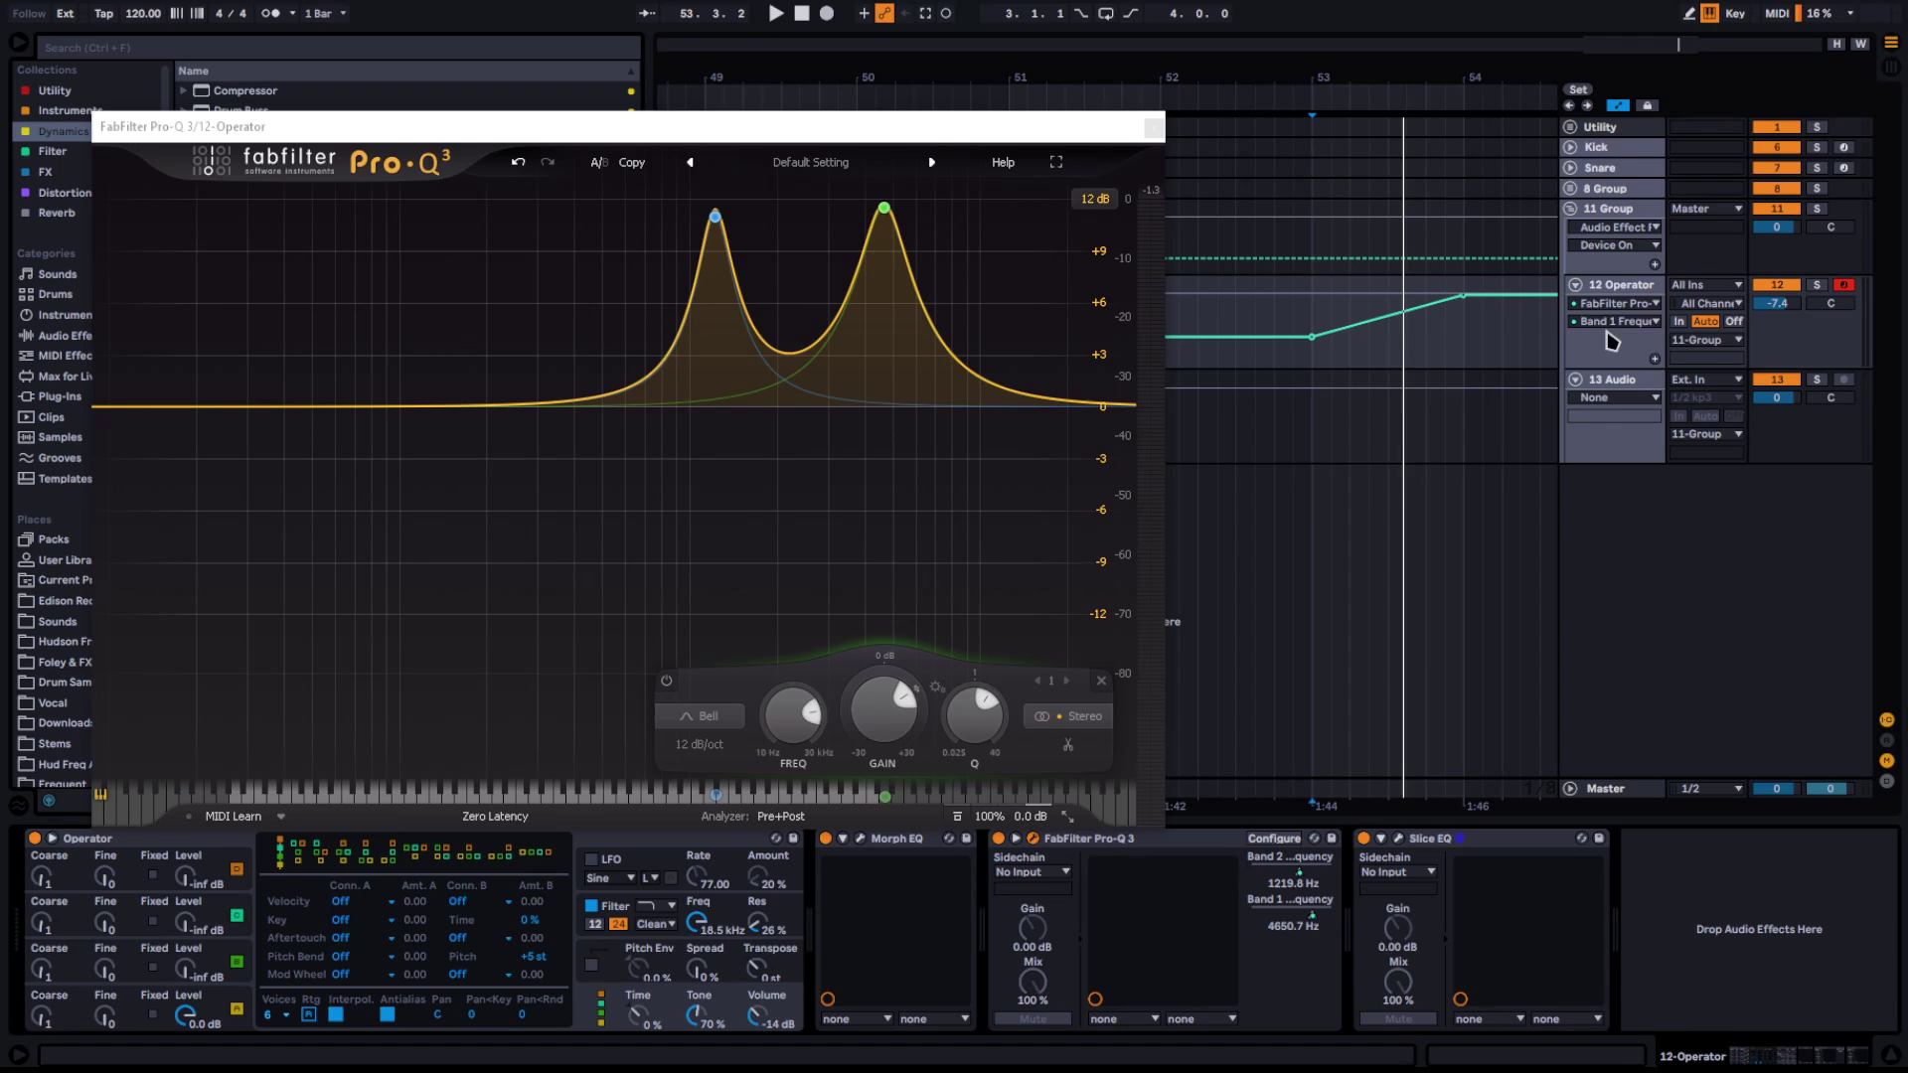
right_click(1612, 340)
click(1640, 385)
Reshape the ramps so Band 1 rises from about 28 Hz to 4307 Hz and Band 2 ends at about 1584 Hz, auditioning the sweep
drag(1464, 374, 1464, 387)
key(space)
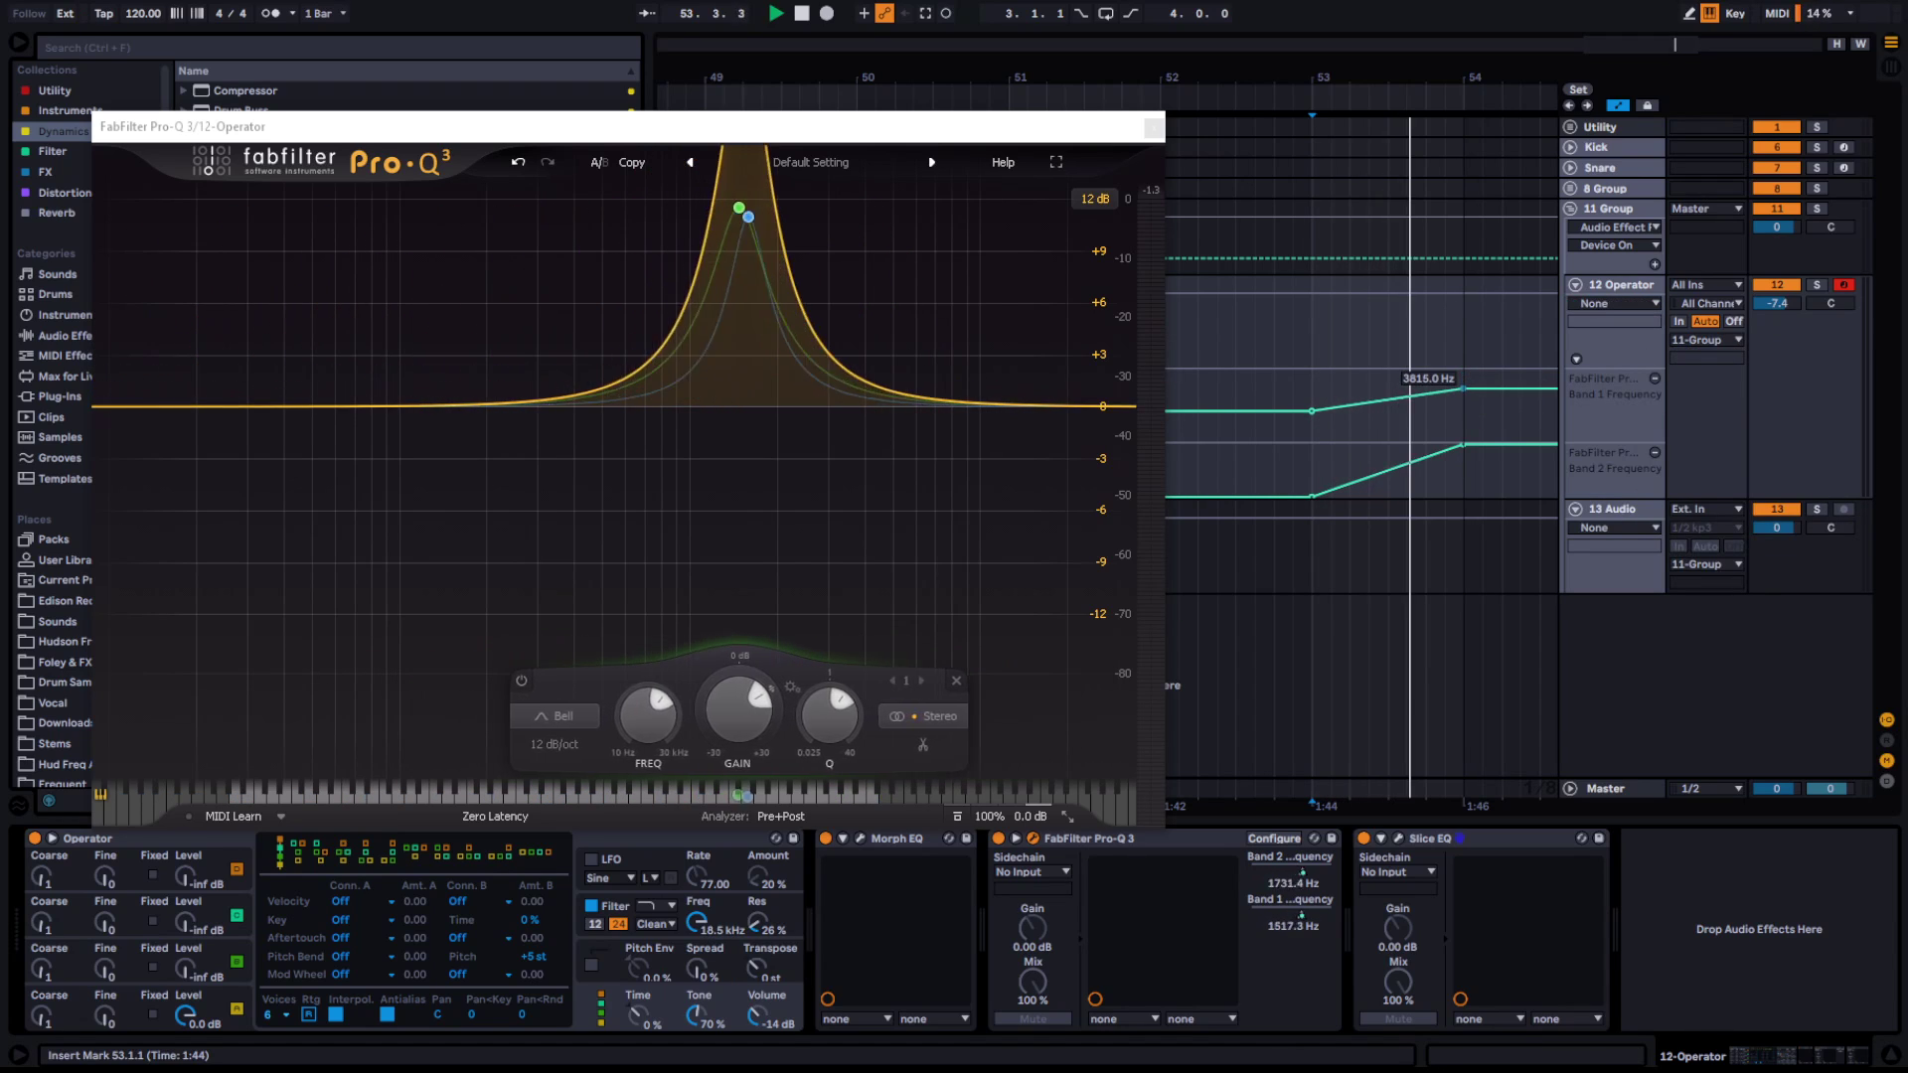
key(space)
drag(1325, 413, 1325, 428)
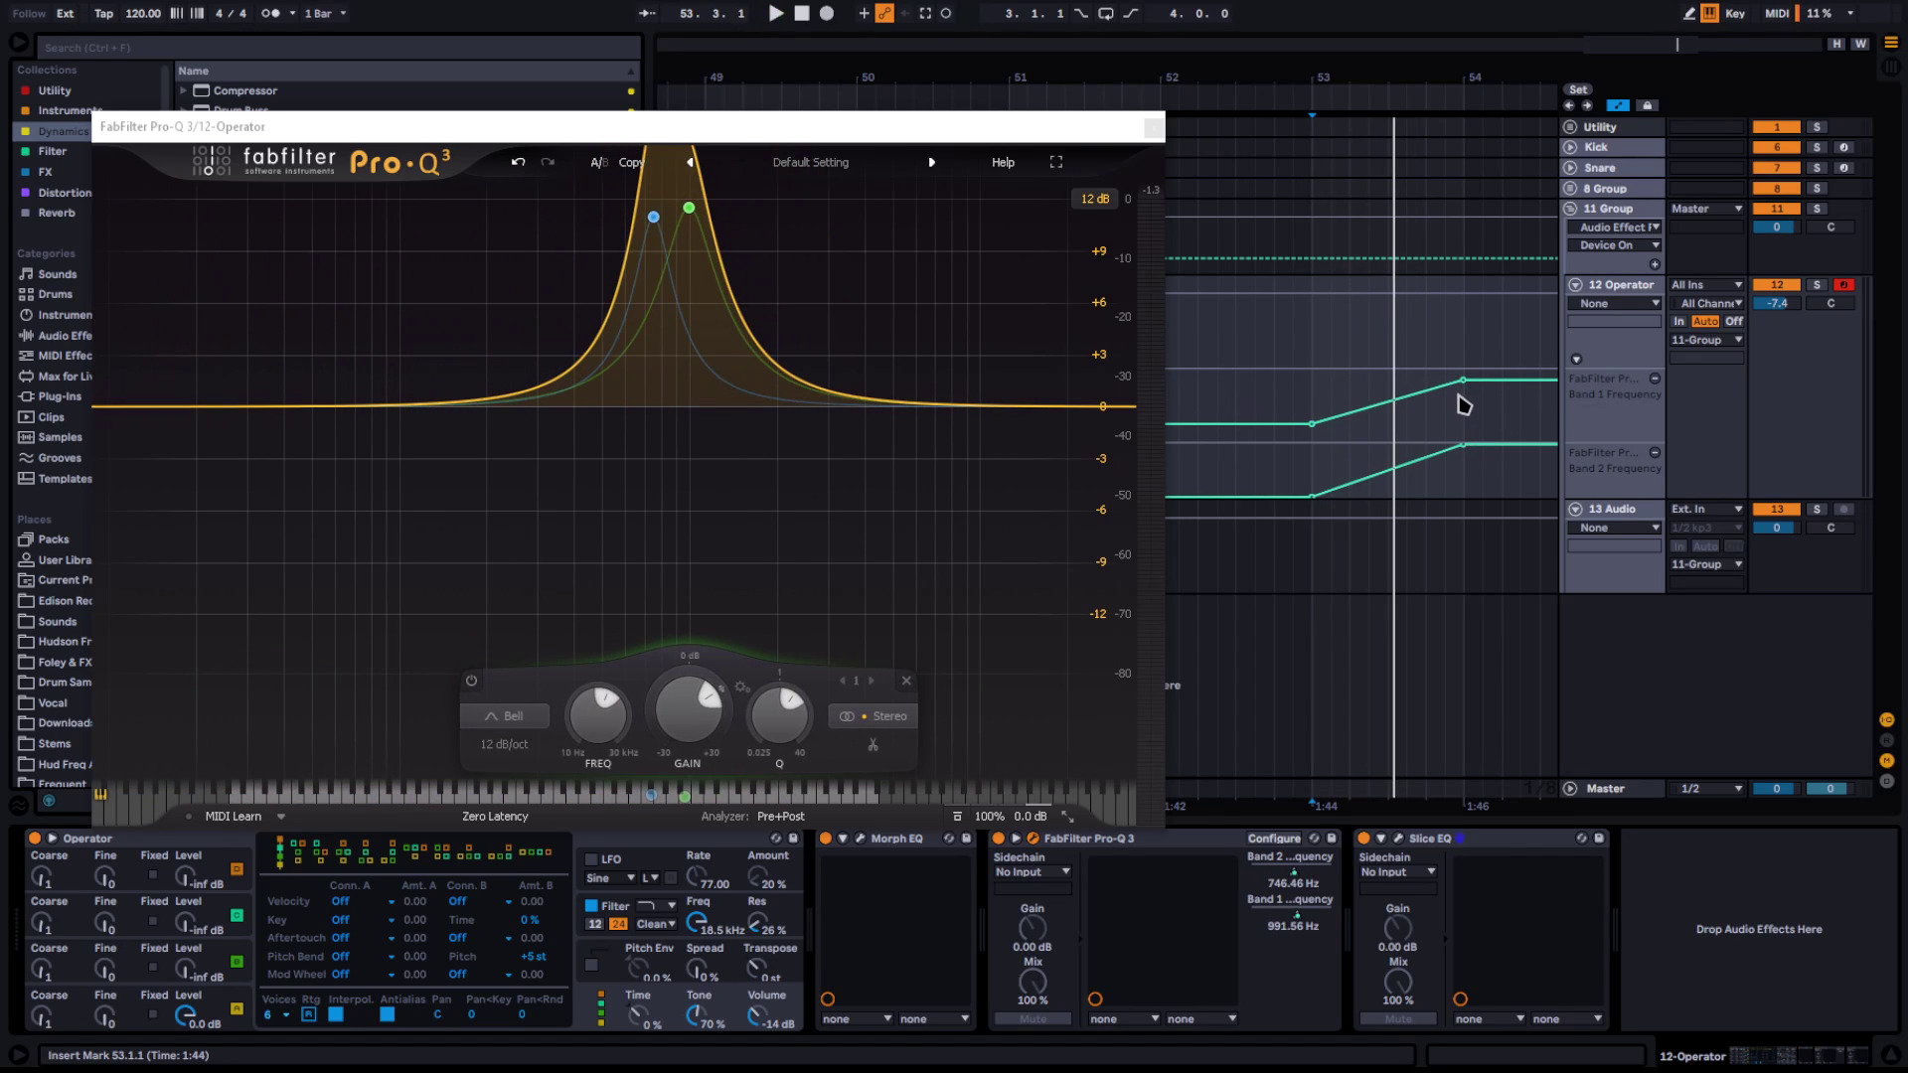
drag(1463, 393, 1463, 462)
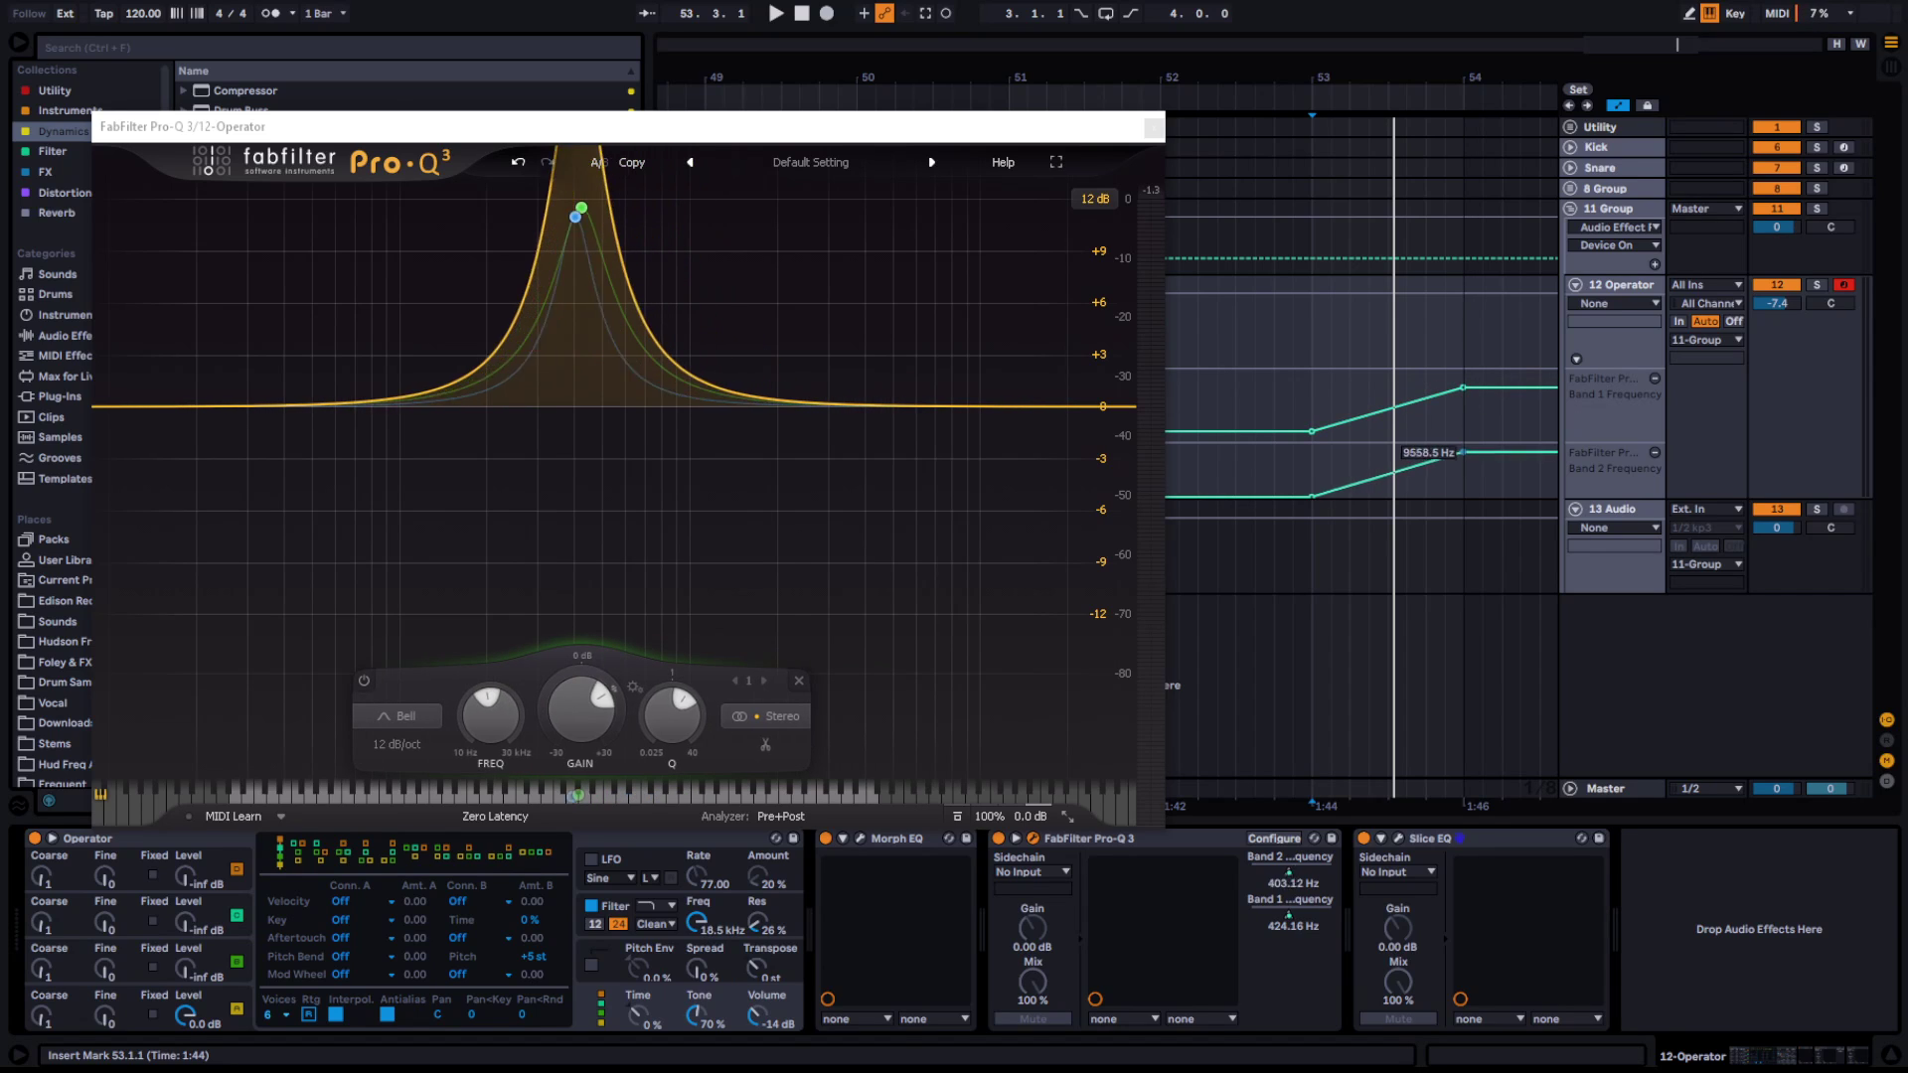
key(space)
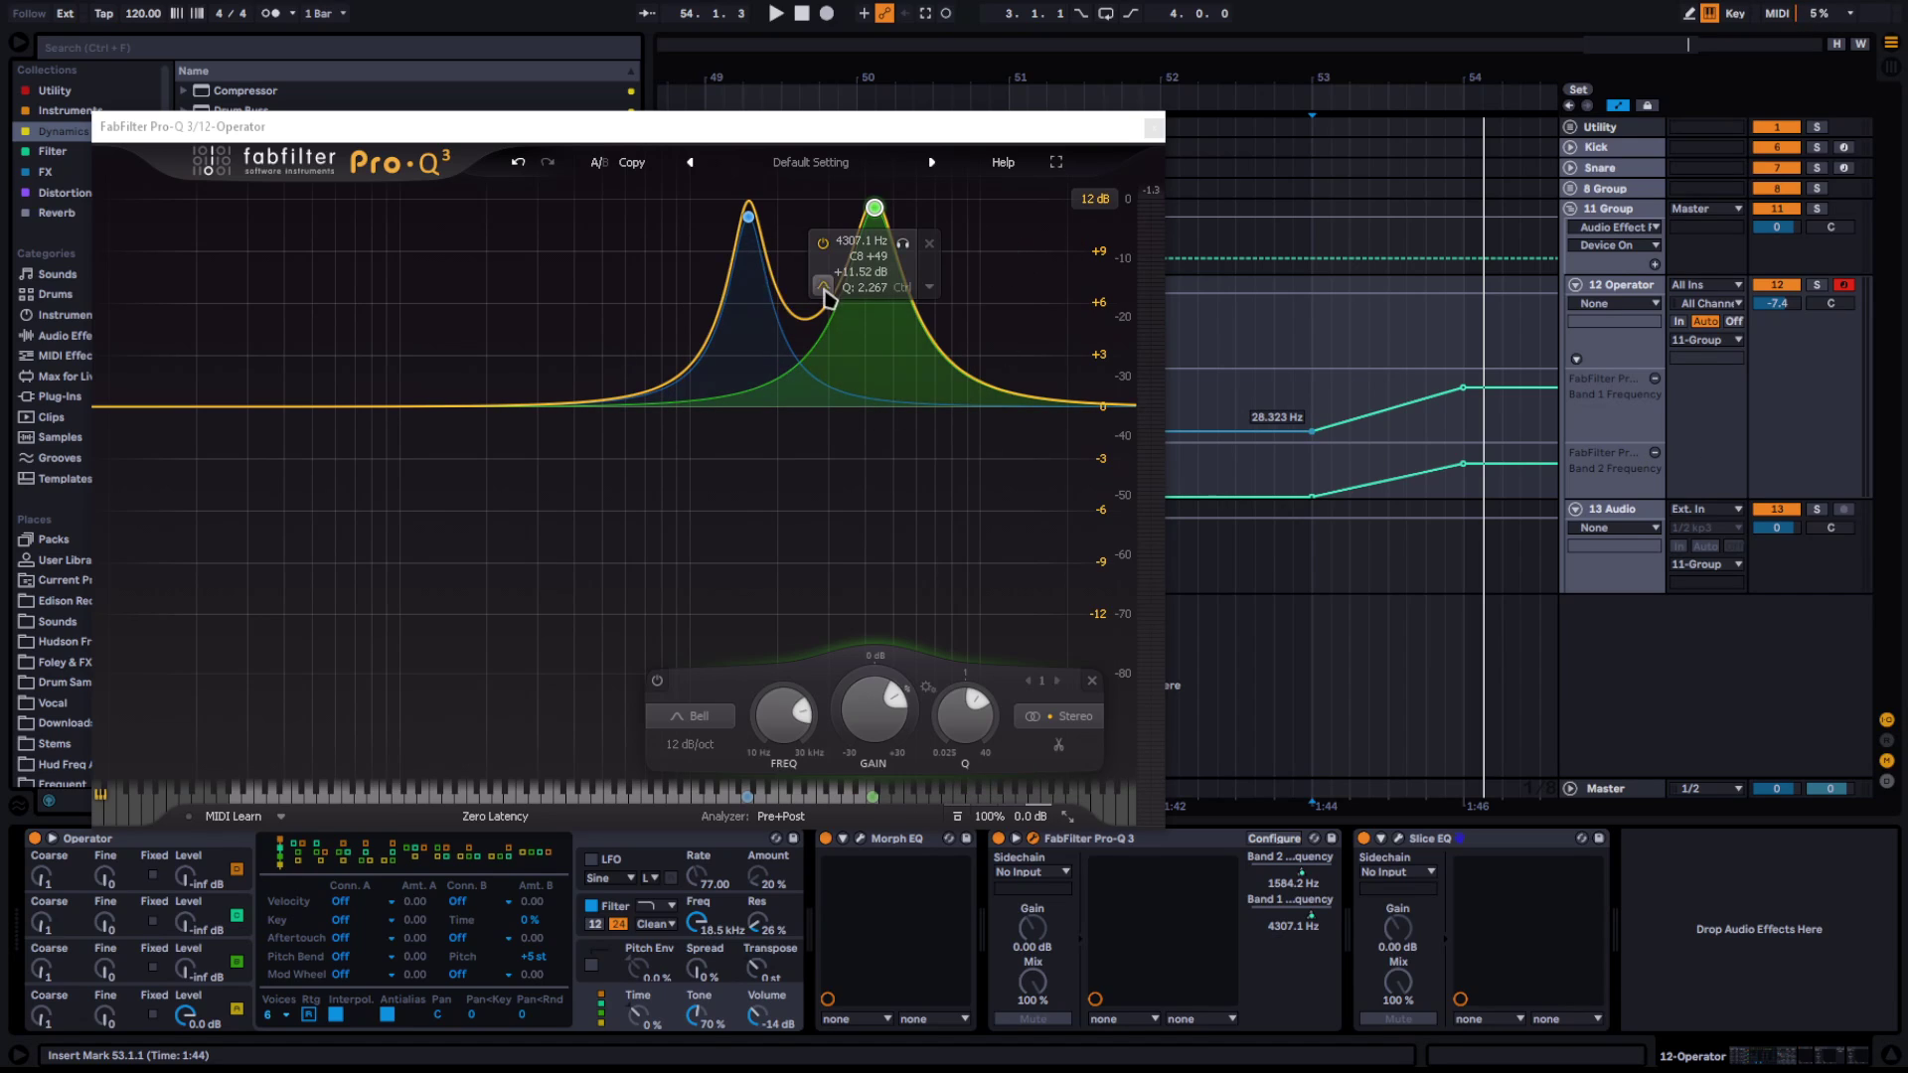
Add a third bell at about 172 Hz with +8.68 dB gain and a Q of 0.997
scroll(1375, 479, right, 3)
scroll(1322, 461, left, 1)
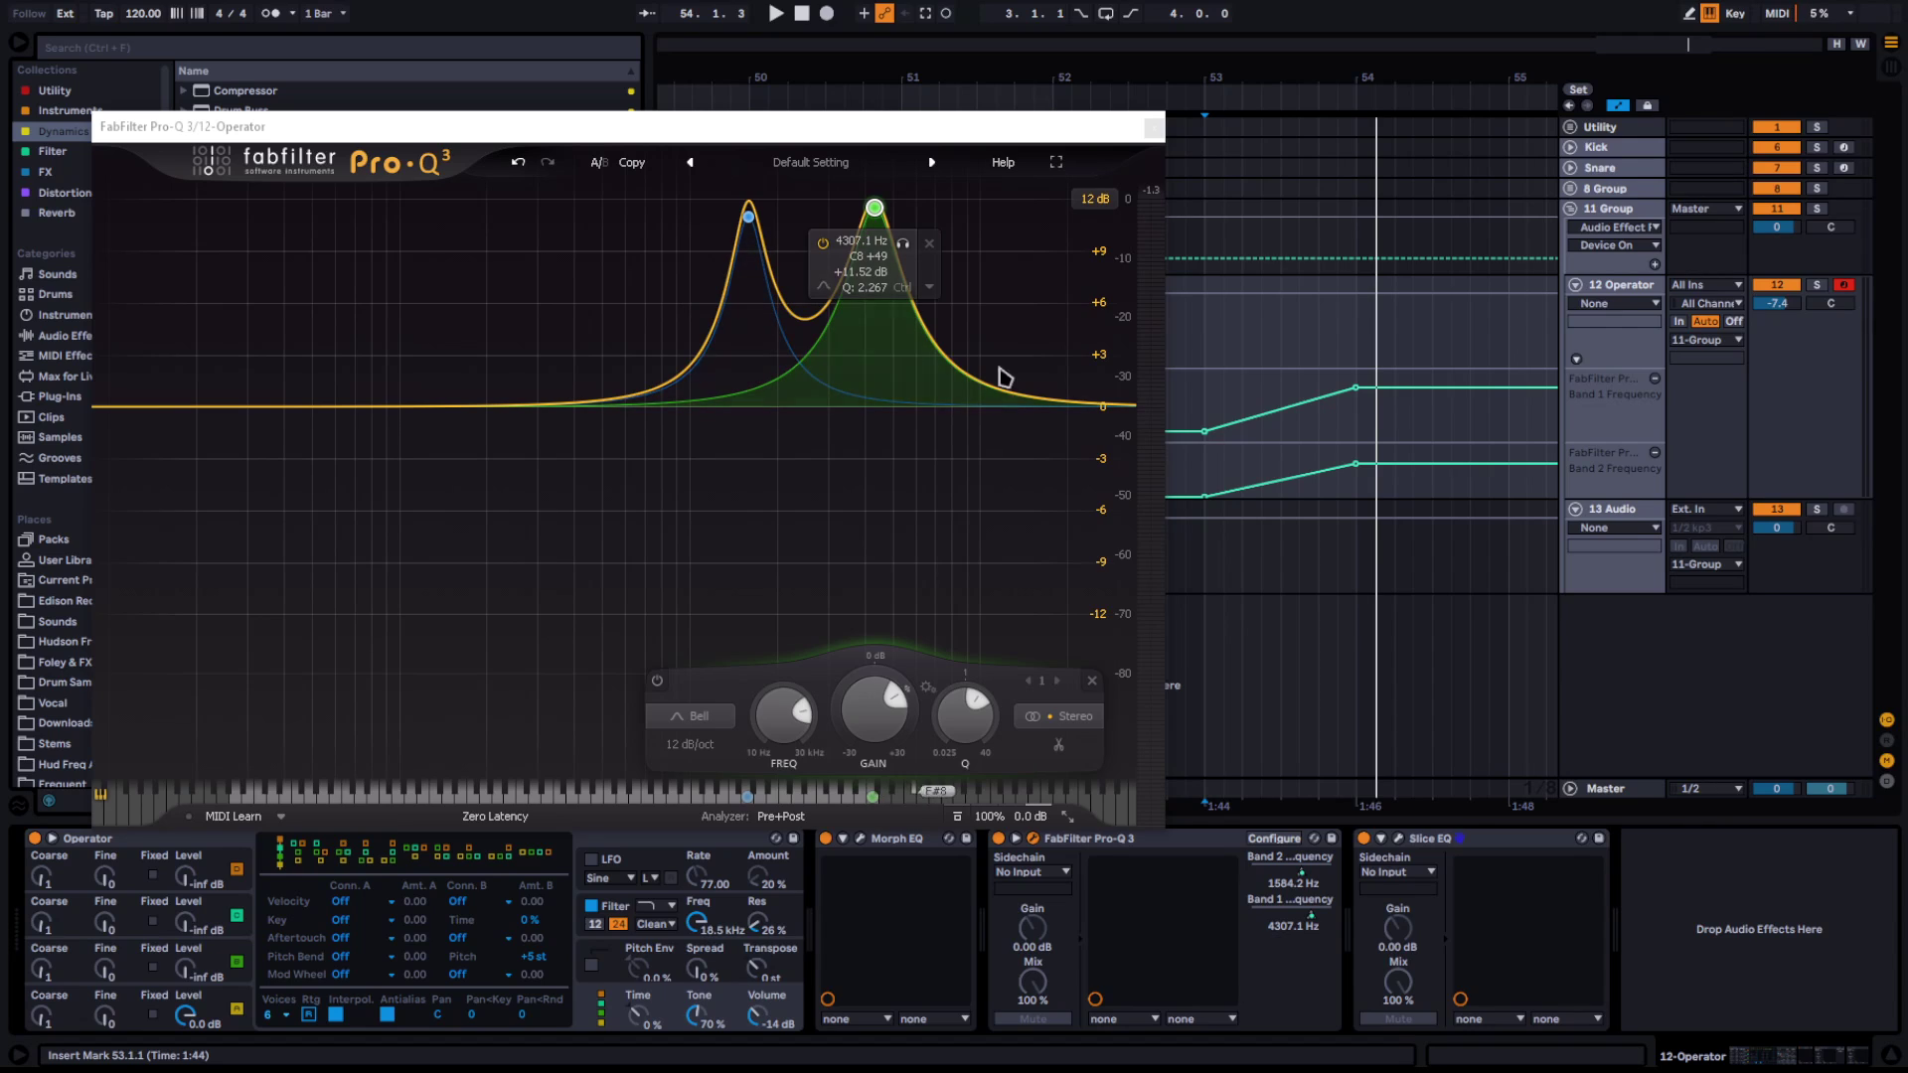
scroll(1340, 378, left, 2)
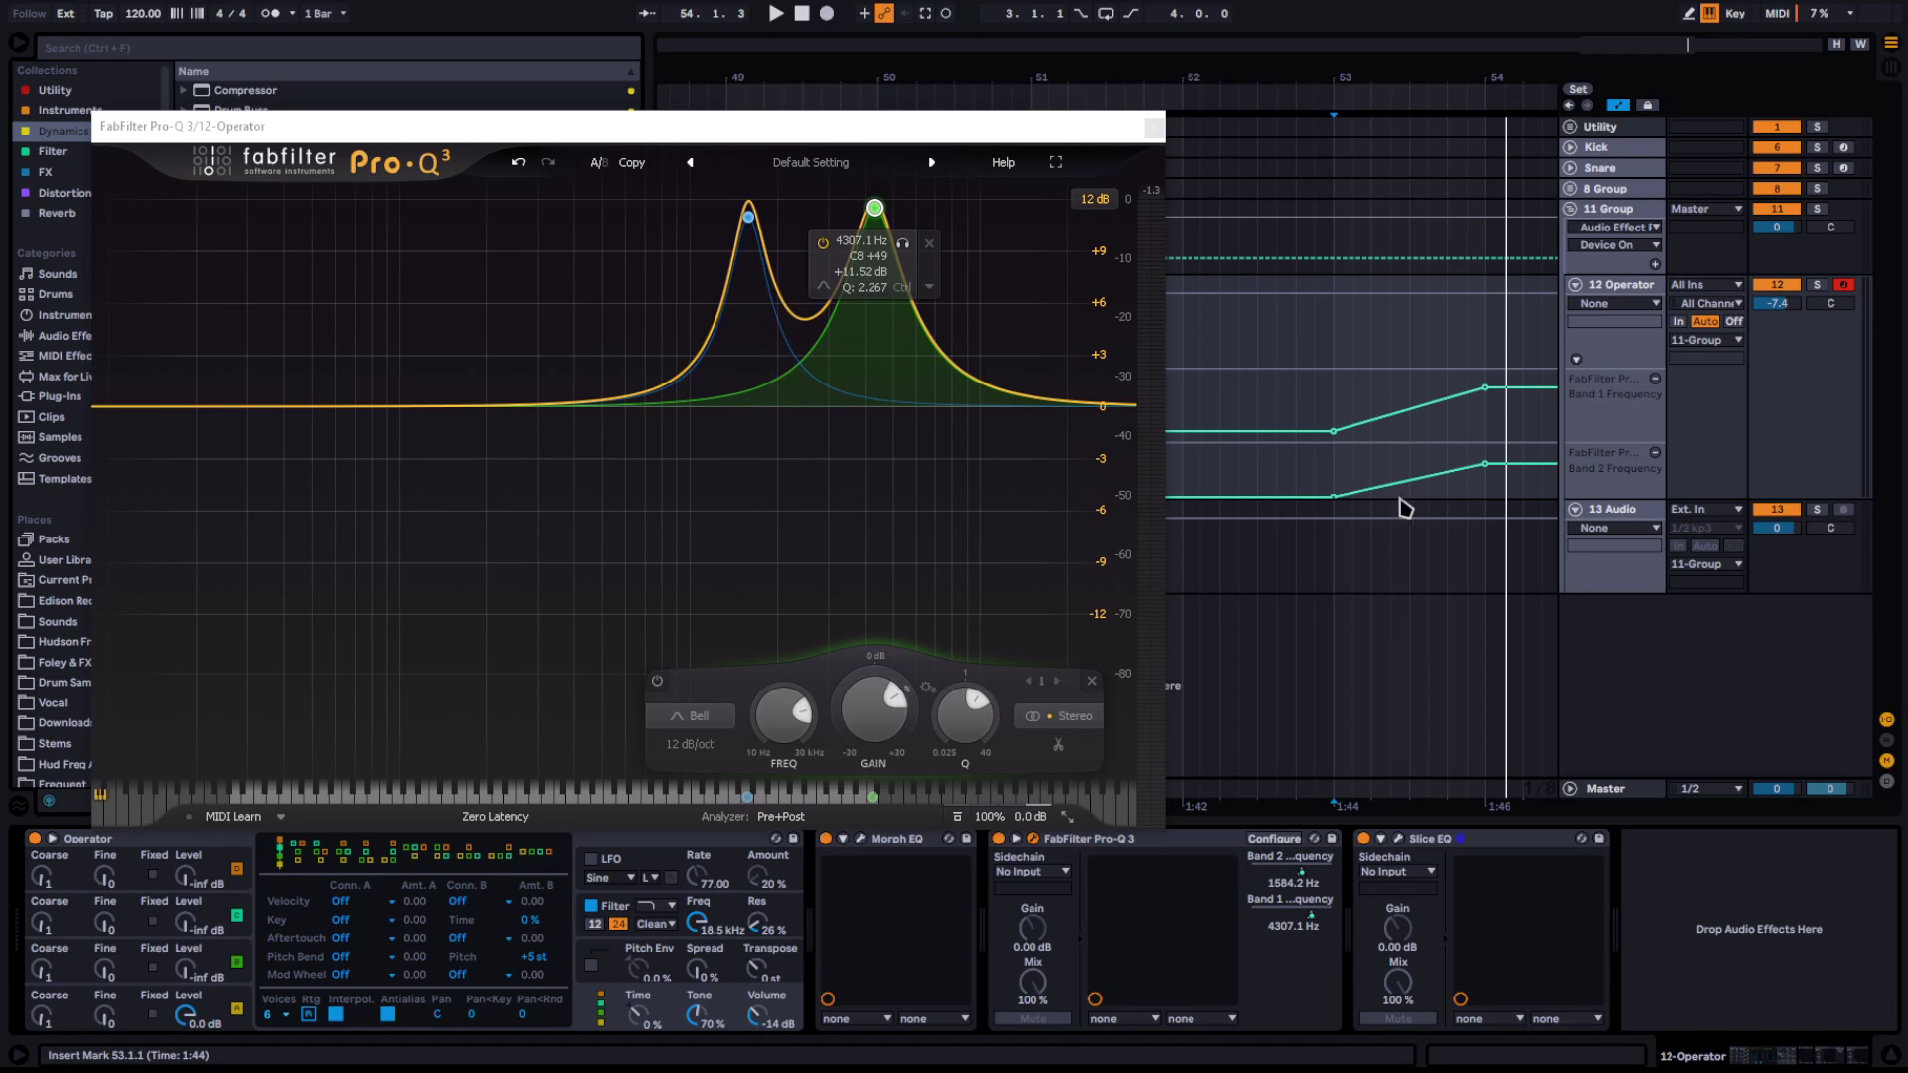
click(434, 421)
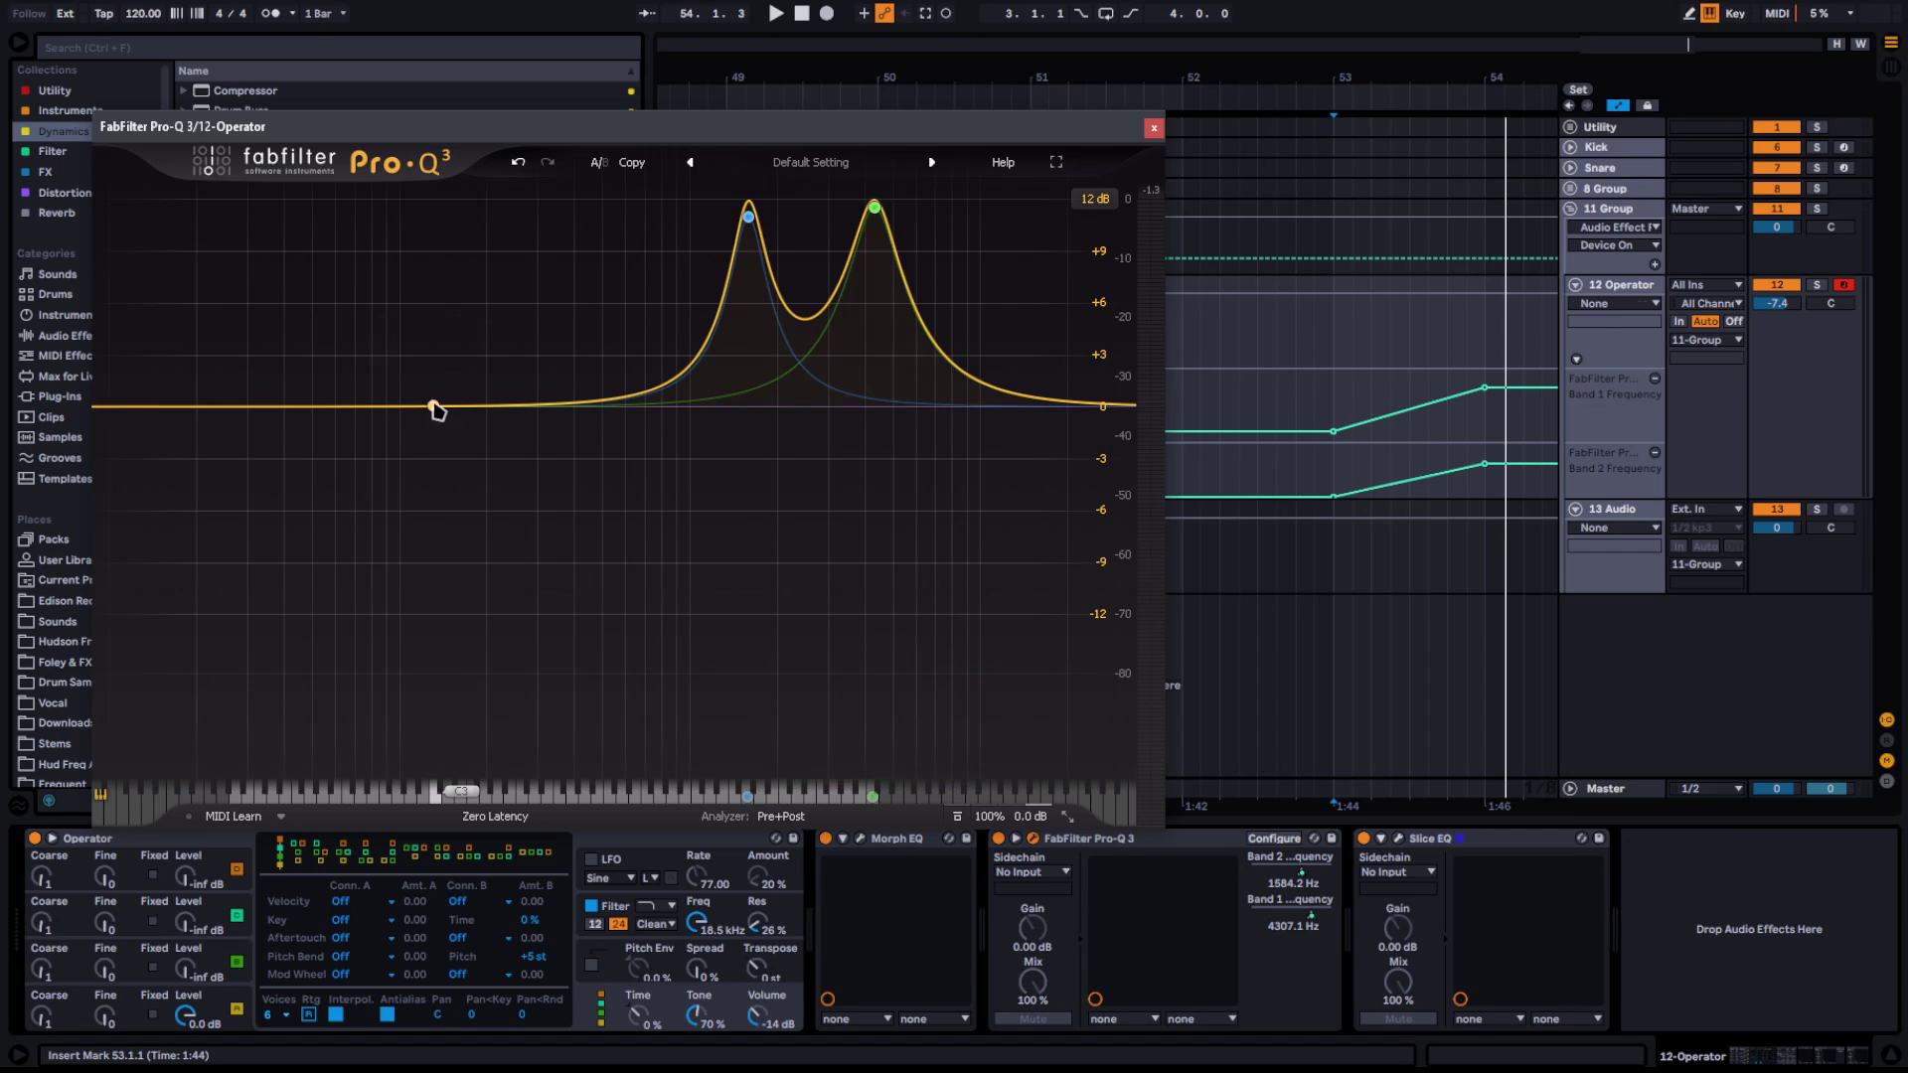
drag(438, 407, 470, 259)
scroll(470, 259, down, 2)
scroll(471, 259, up, 8)
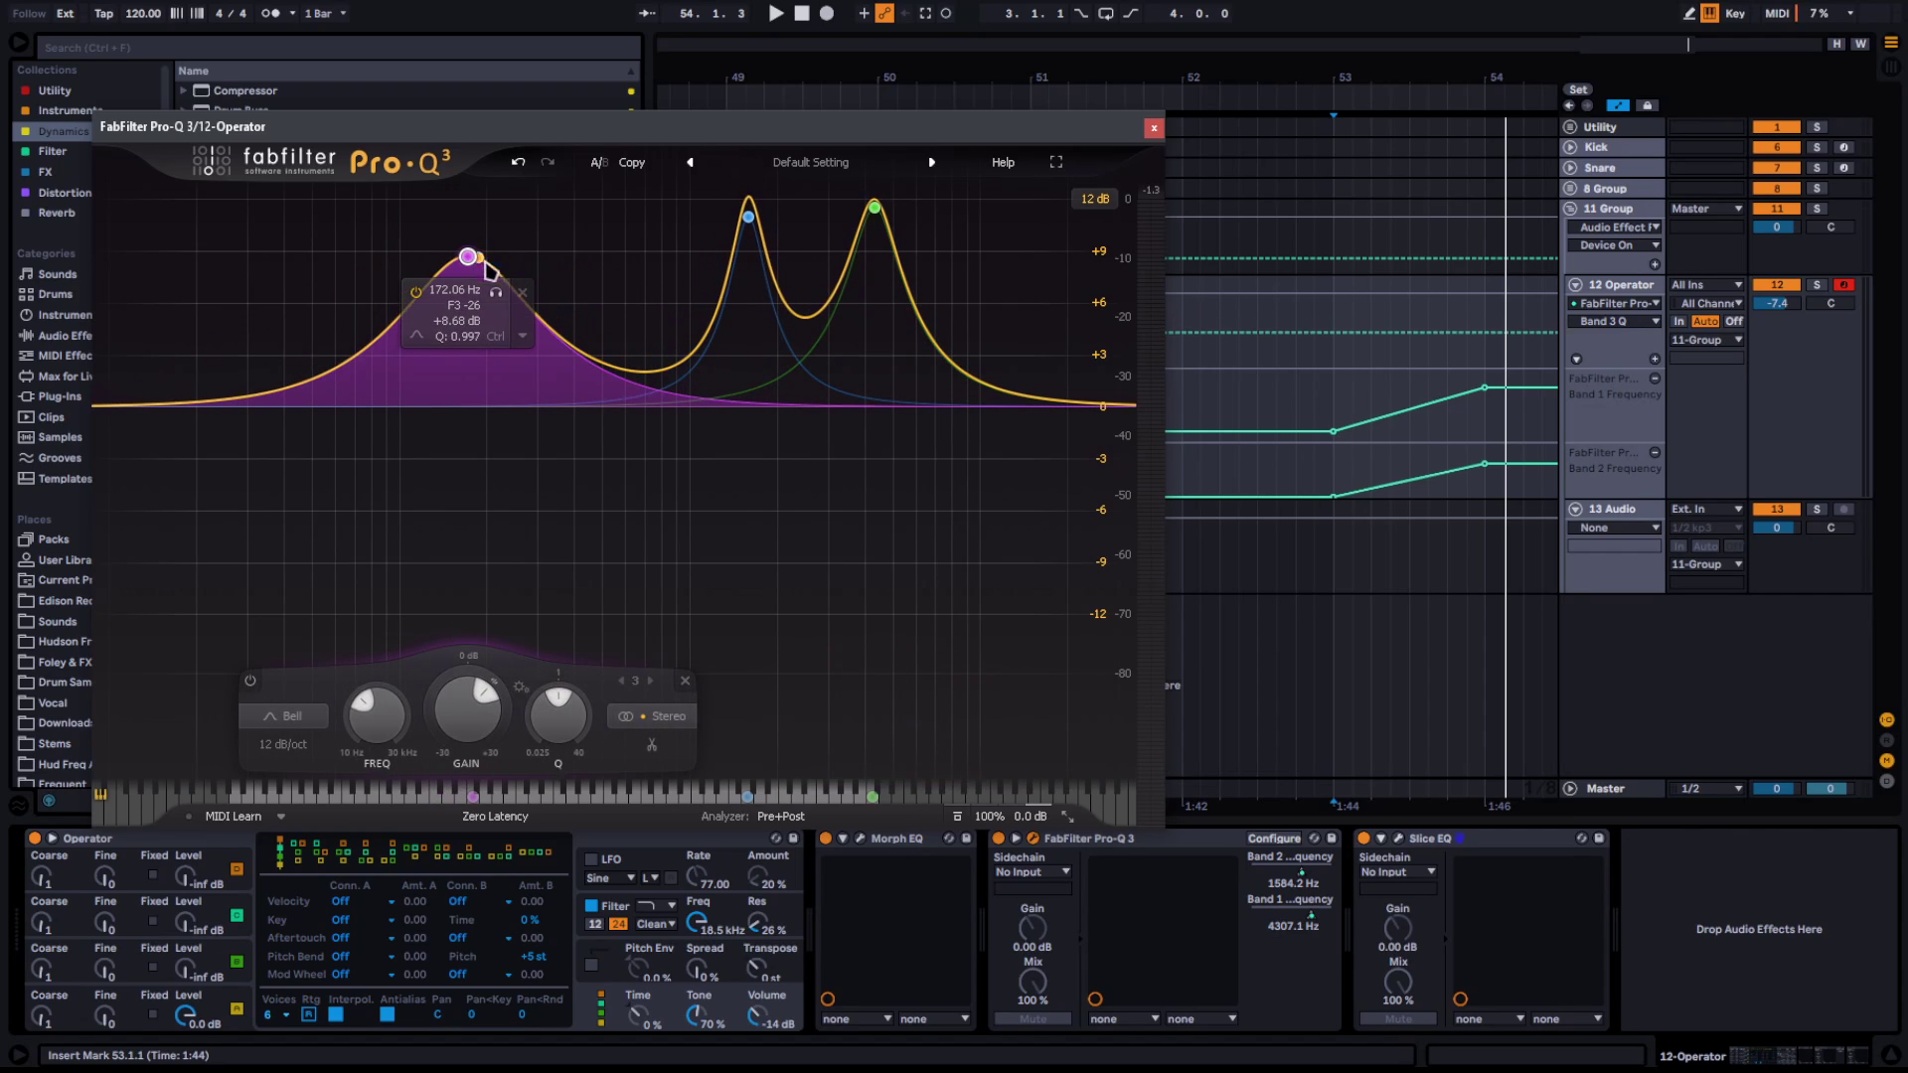
click(1334, 332)
drag(1369, 333, 1471, 332)
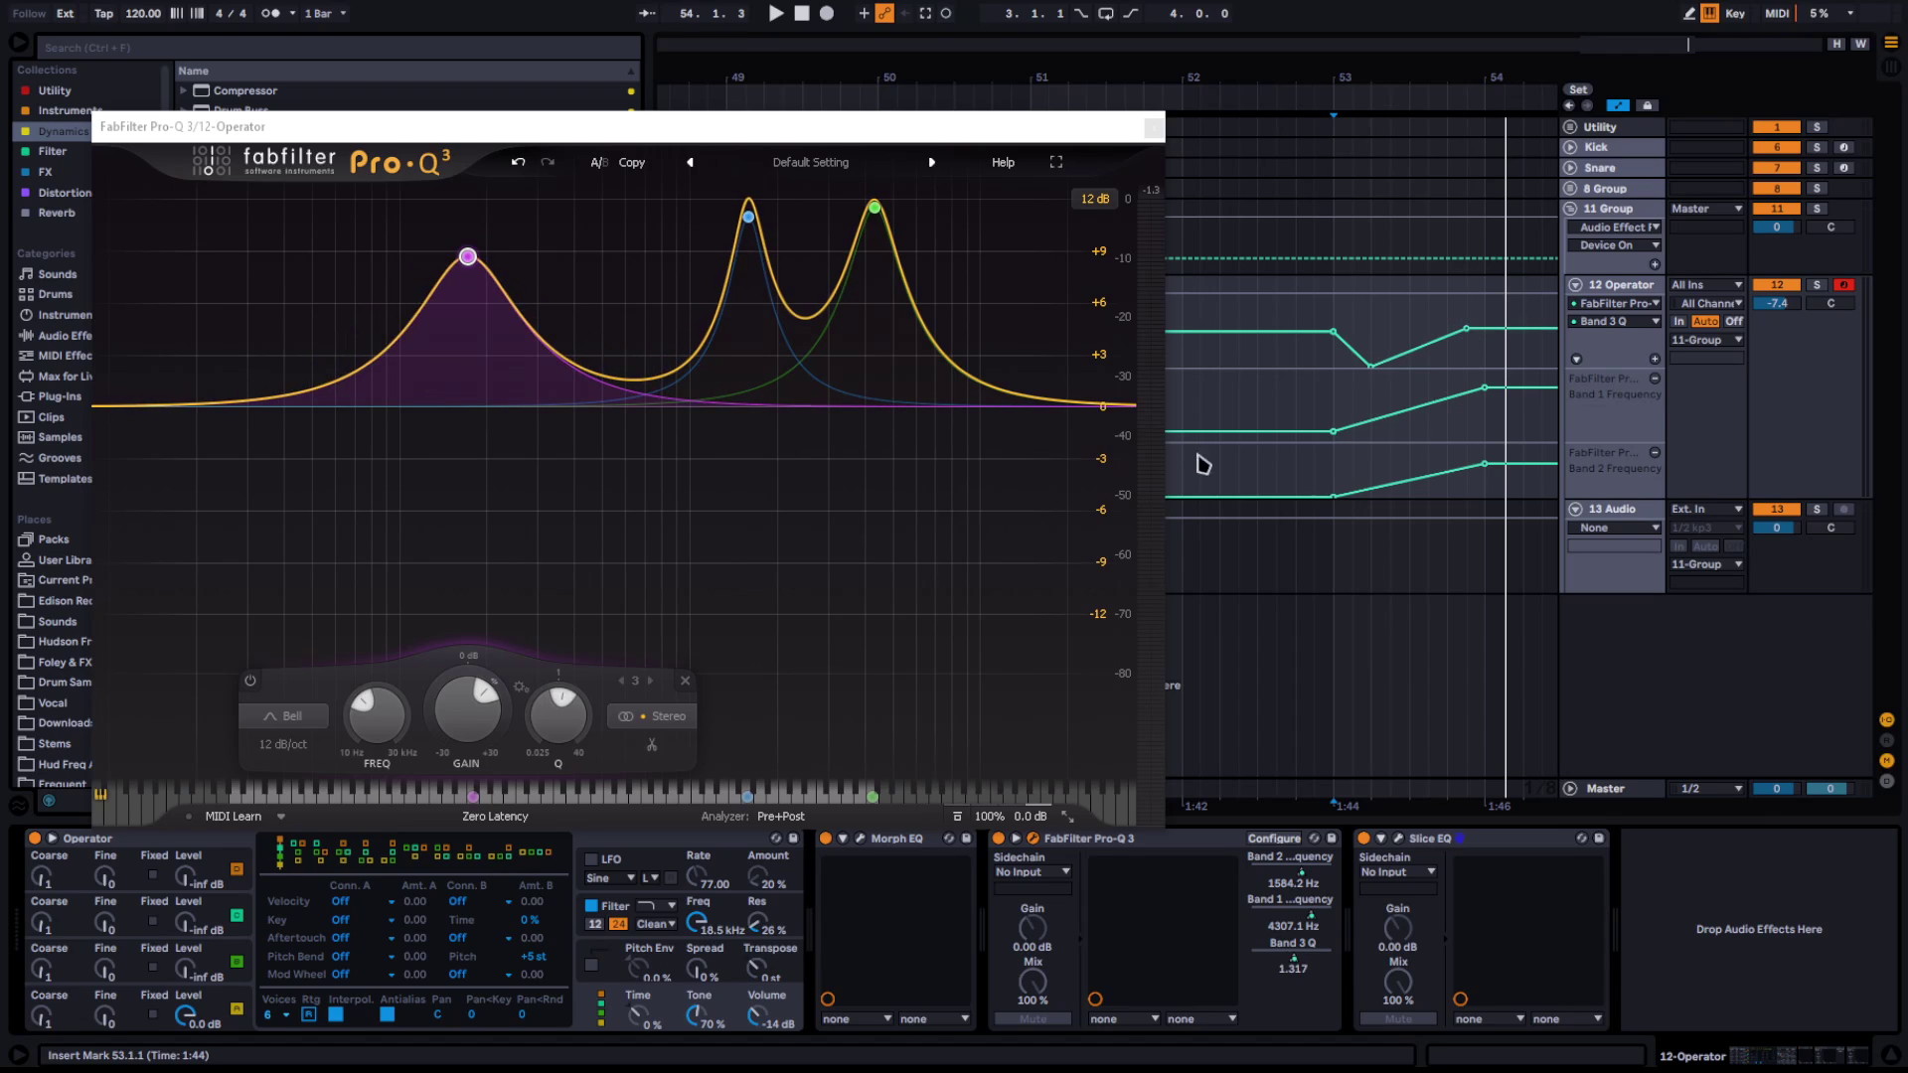
key(ctrl+z)
key(ctrl+z)
Lower the third bell's frequency to about 111 Hz, automate it with a rise and fall across bar 53, and play it back
drag(376, 726, 375, 747)
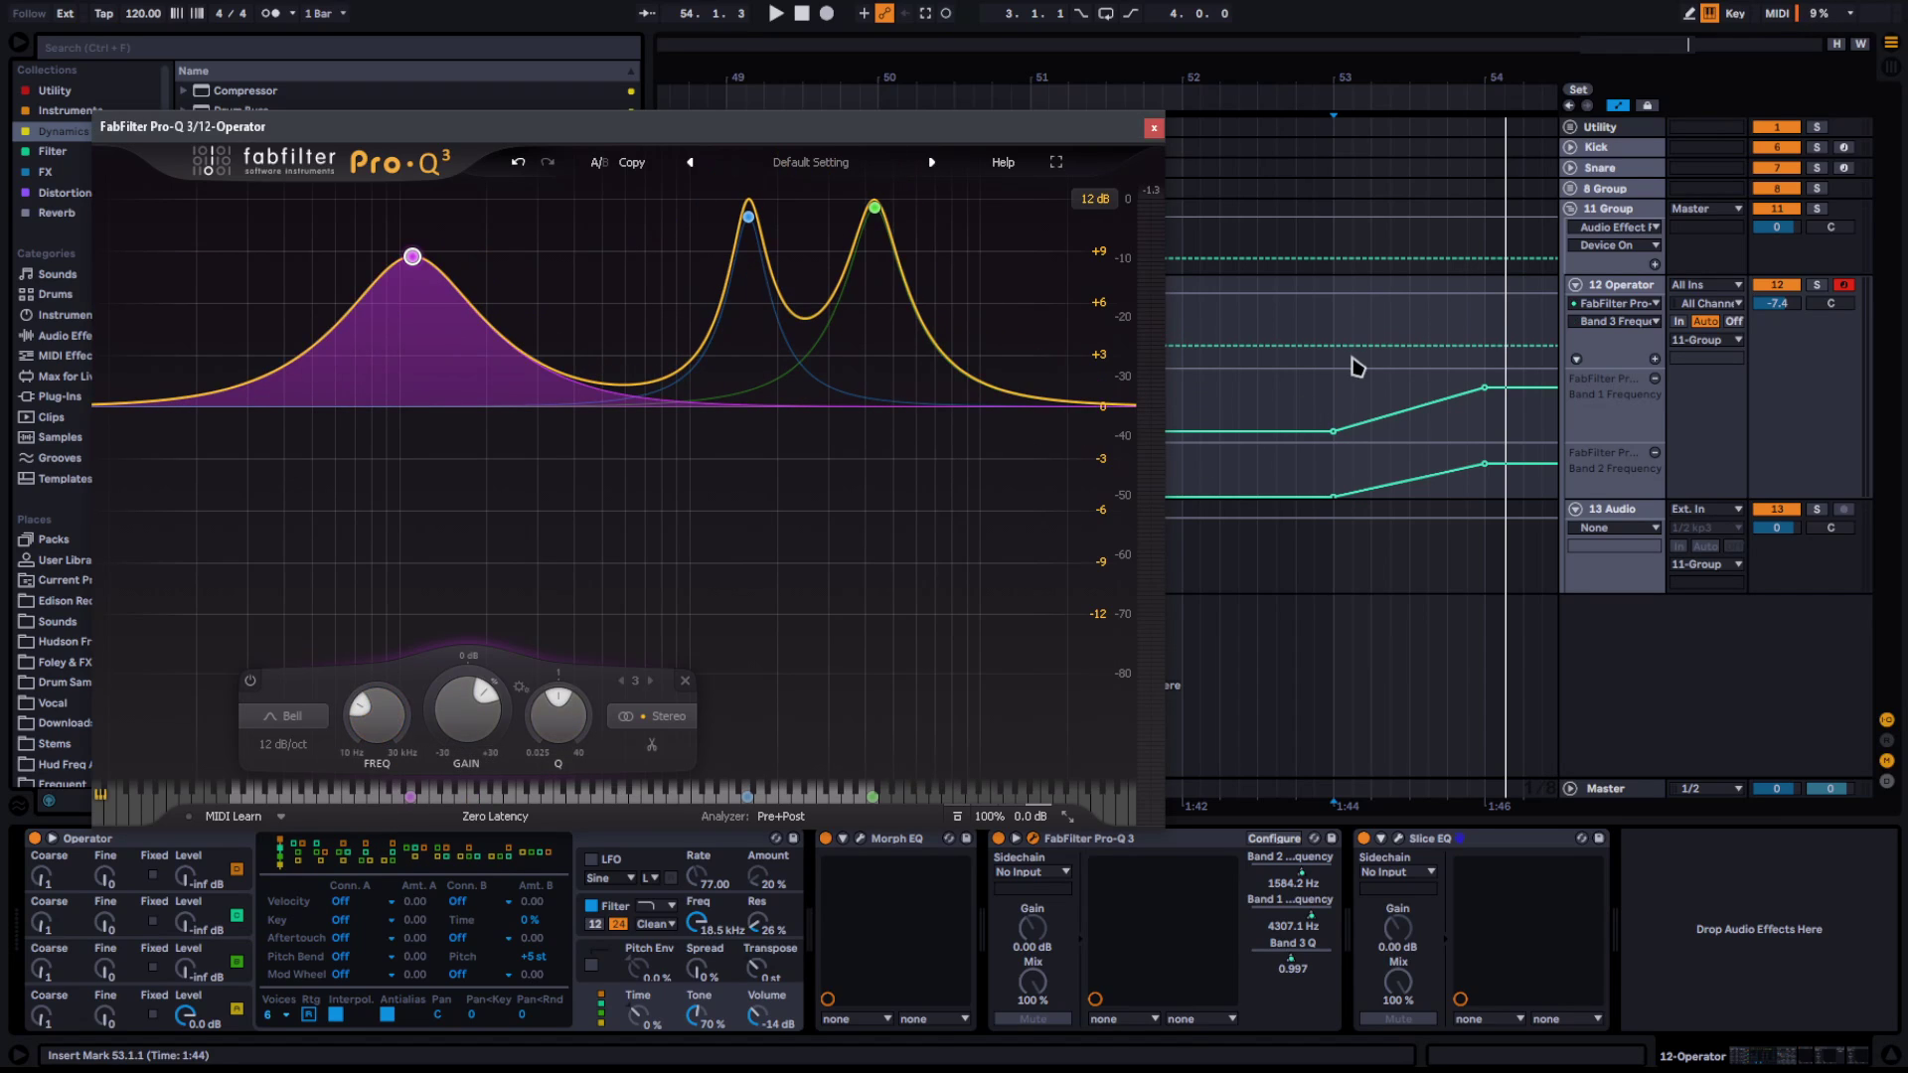
click(1334, 350)
drag(1334, 351, 1334, 359)
drag(1429, 356, 1371, 328)
key(space)
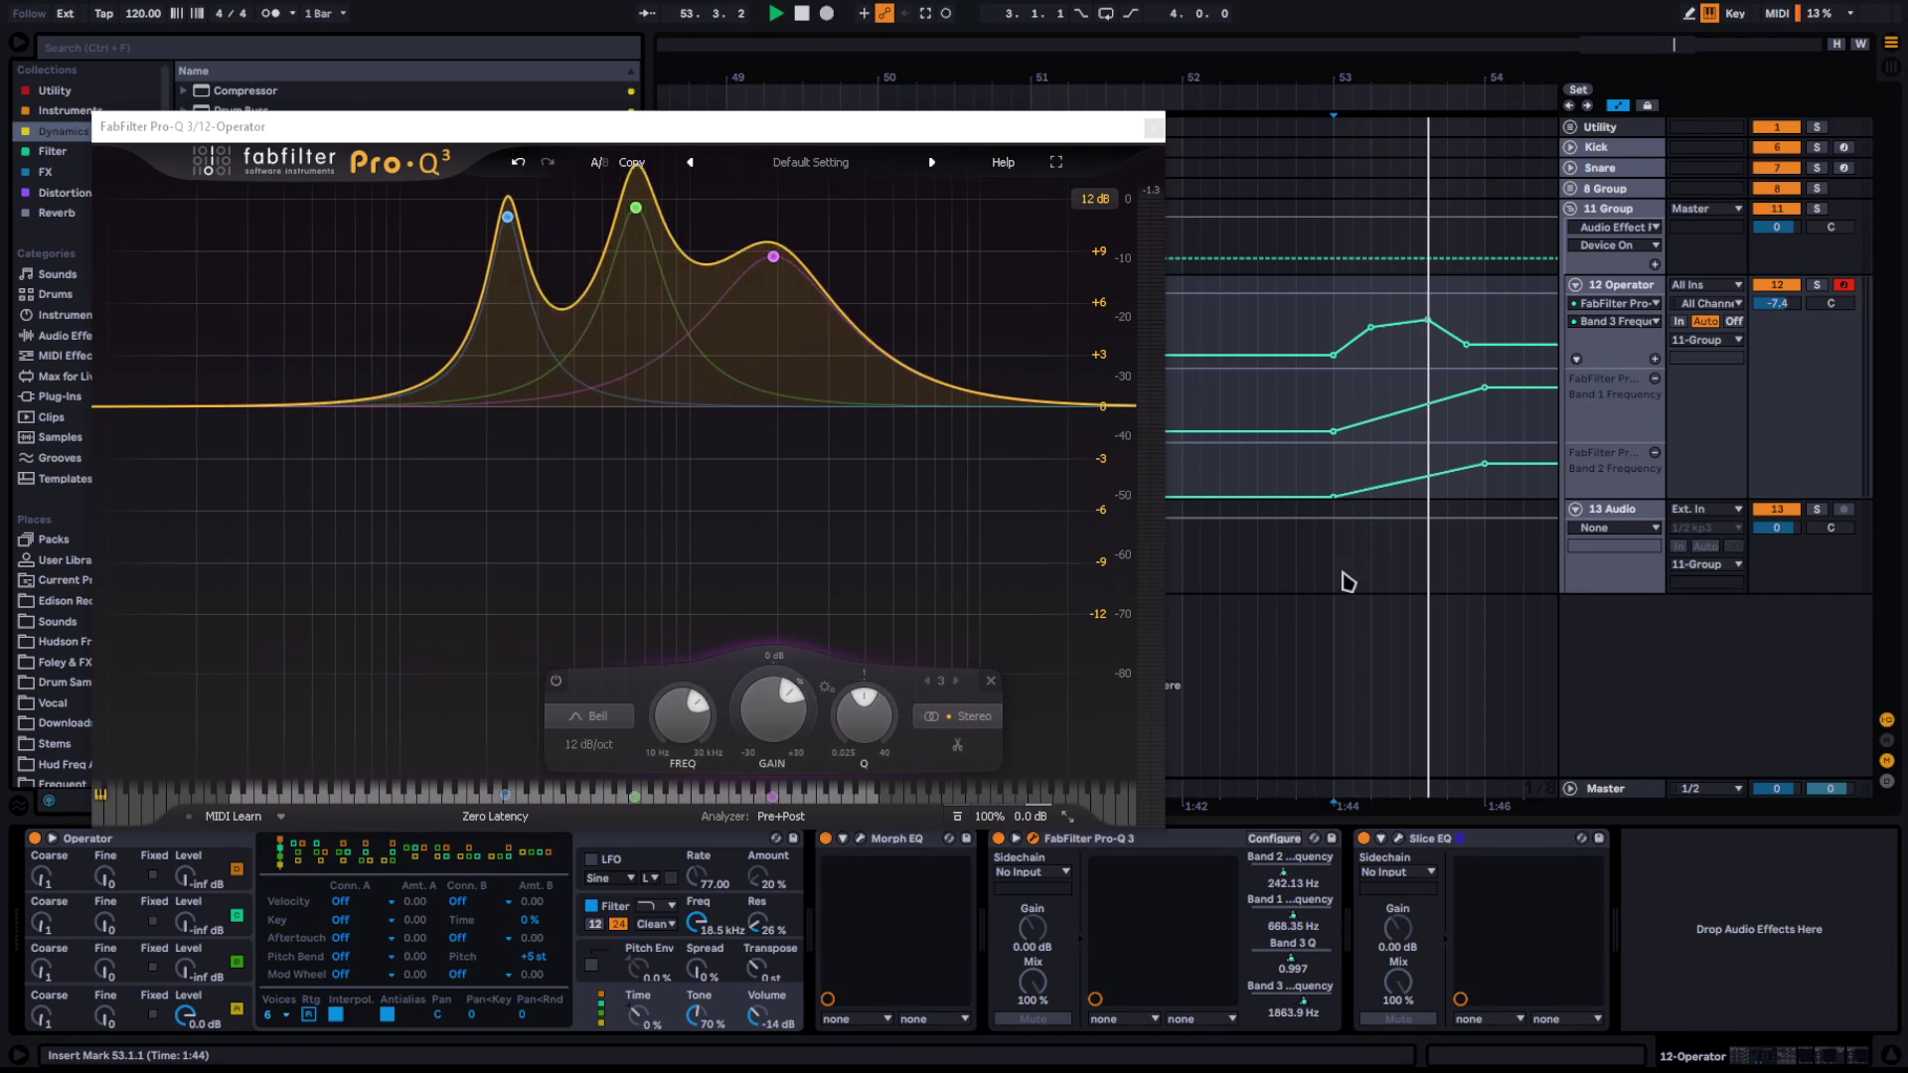
Show the Band 3 frequency automation in its own lane and add a dip to about 40 Hz between its peaks, auditioning the movement
click(1654, 361)
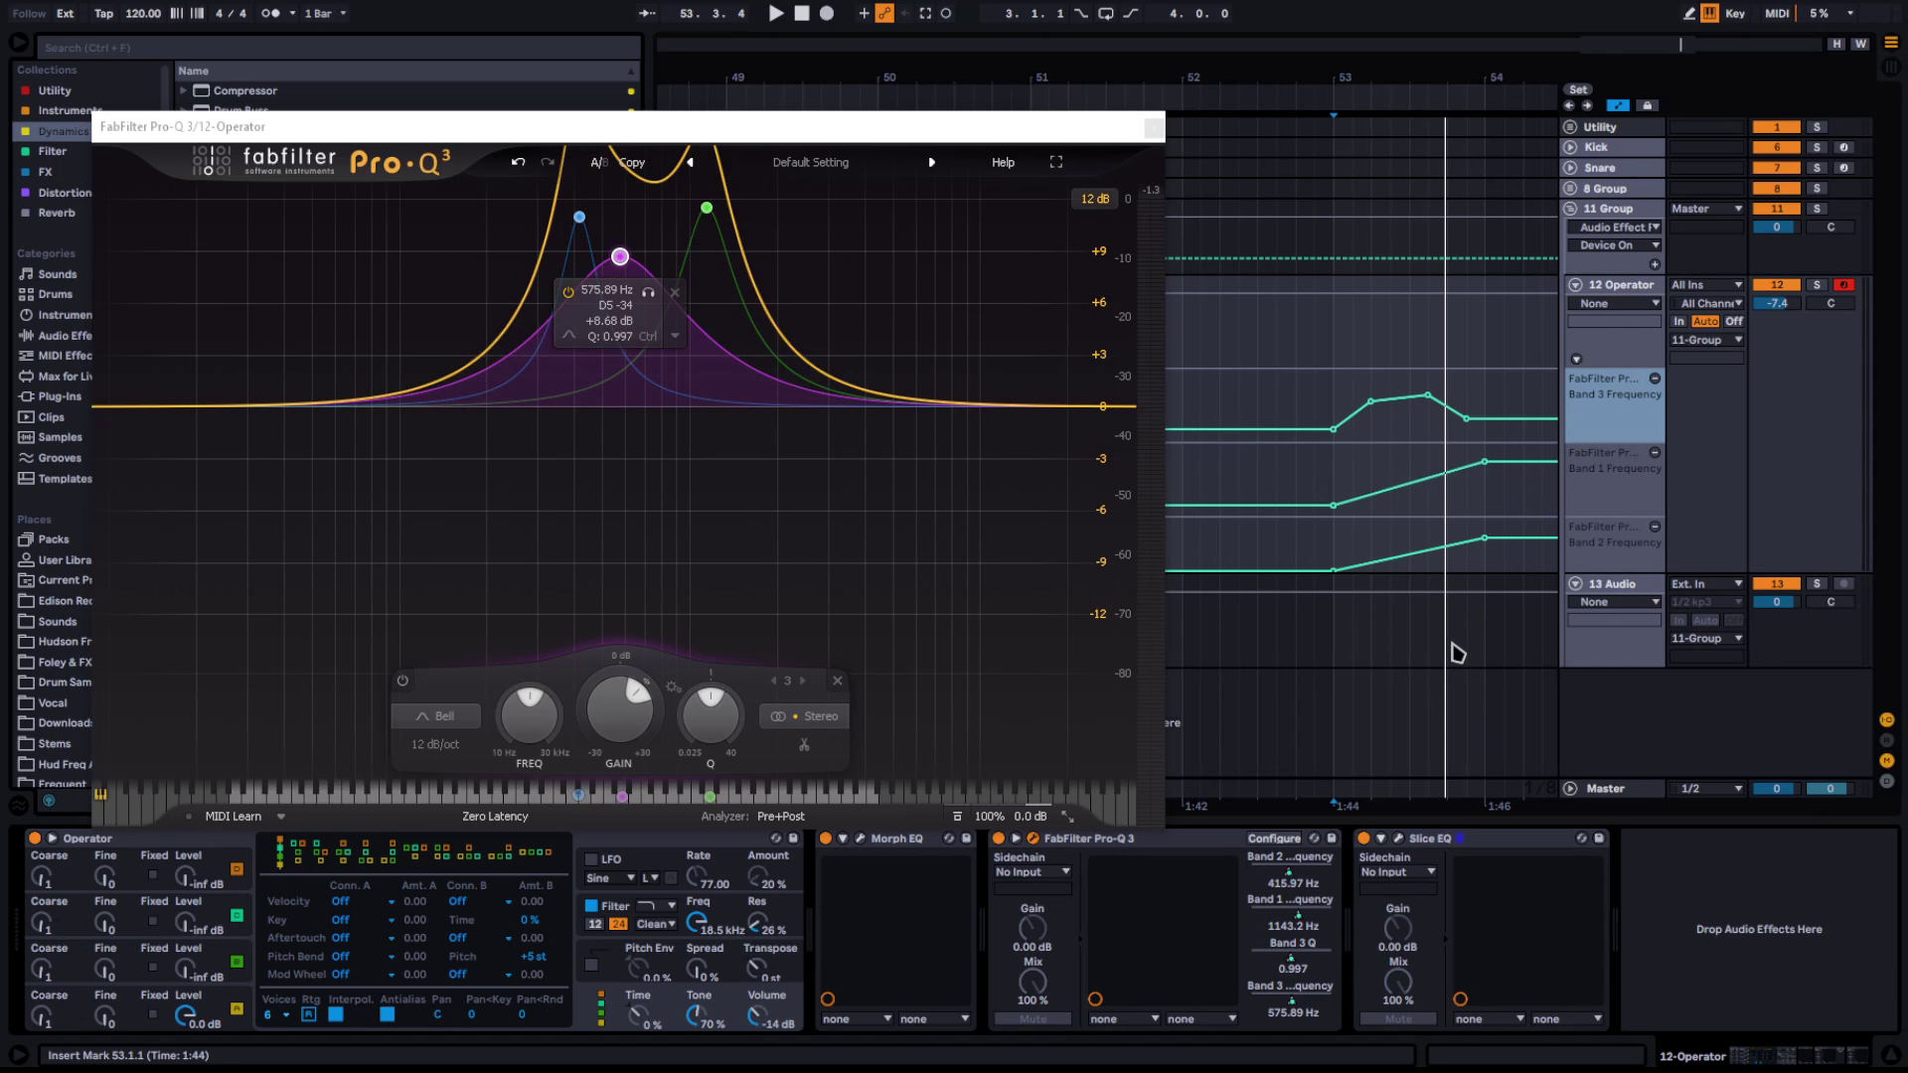
click(1452, 644)
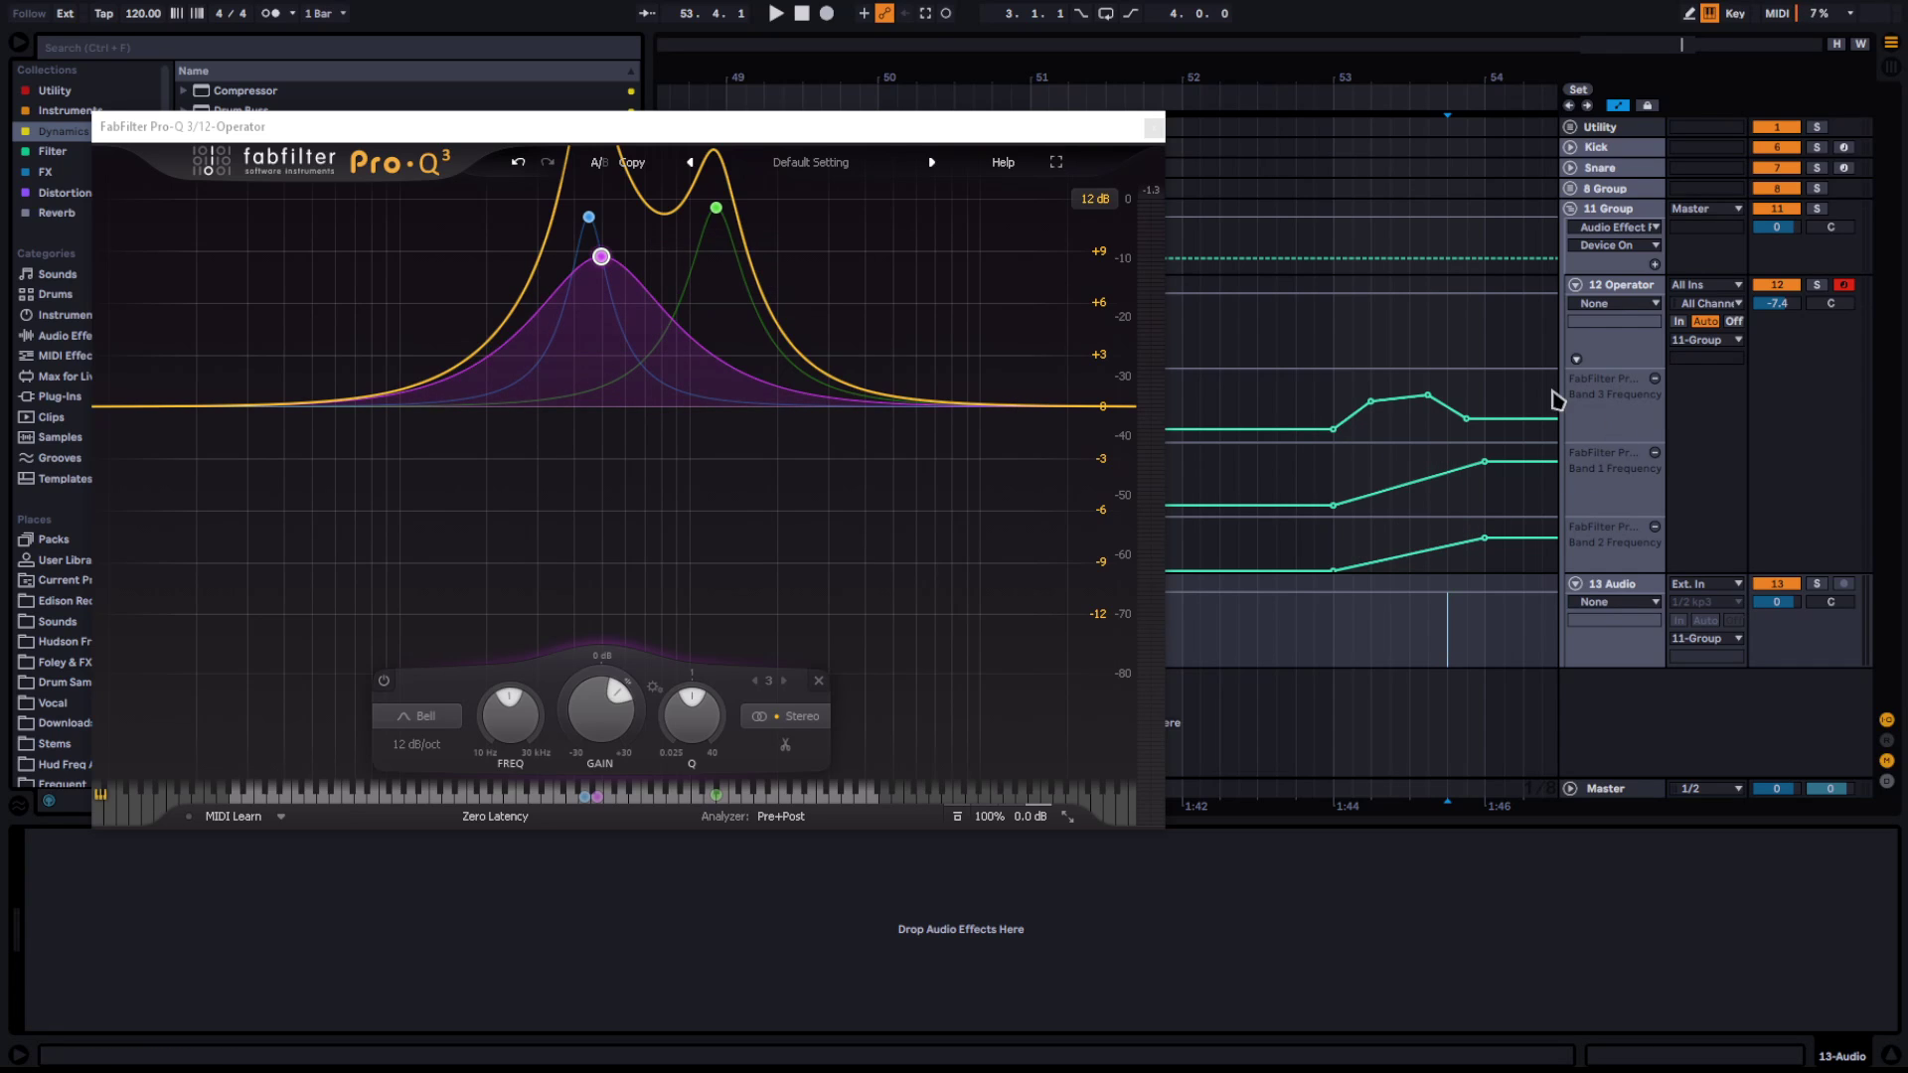
click(1354, 430)
key(space)
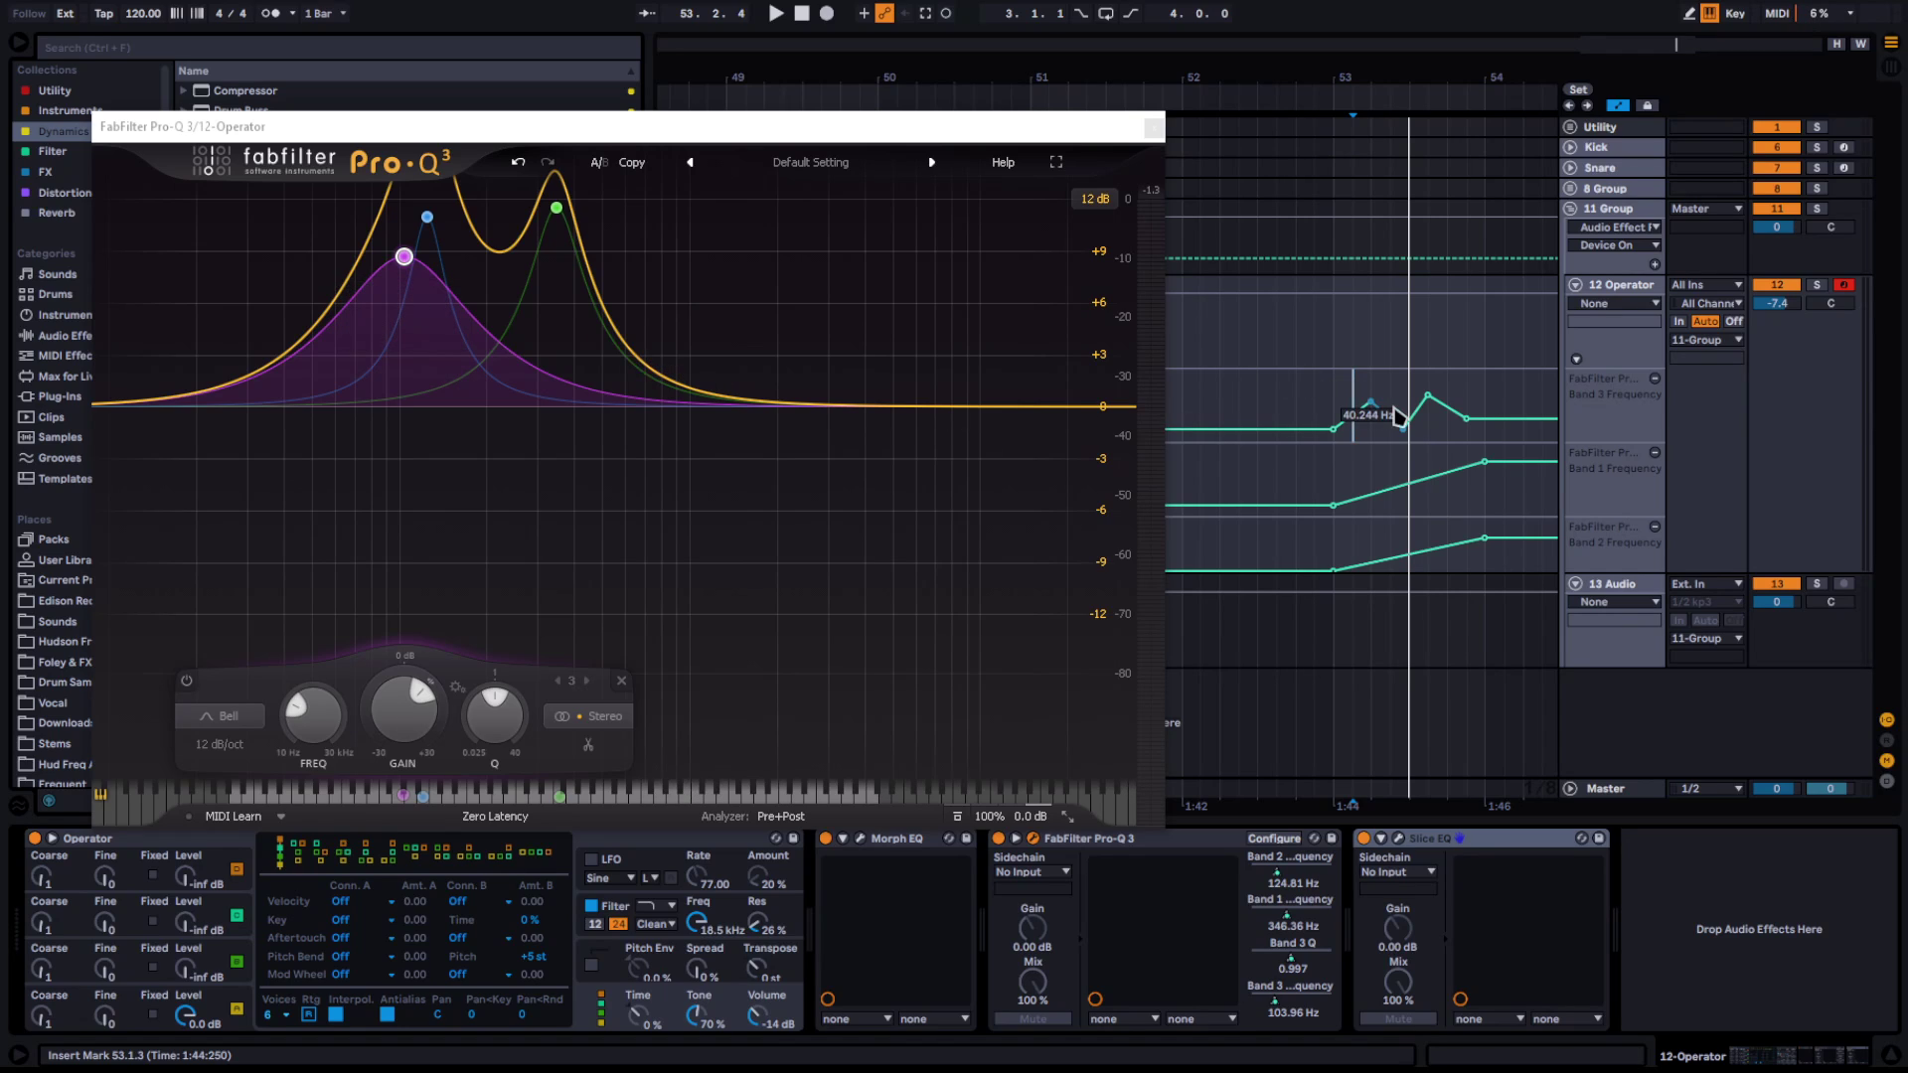
click(1315, 422)
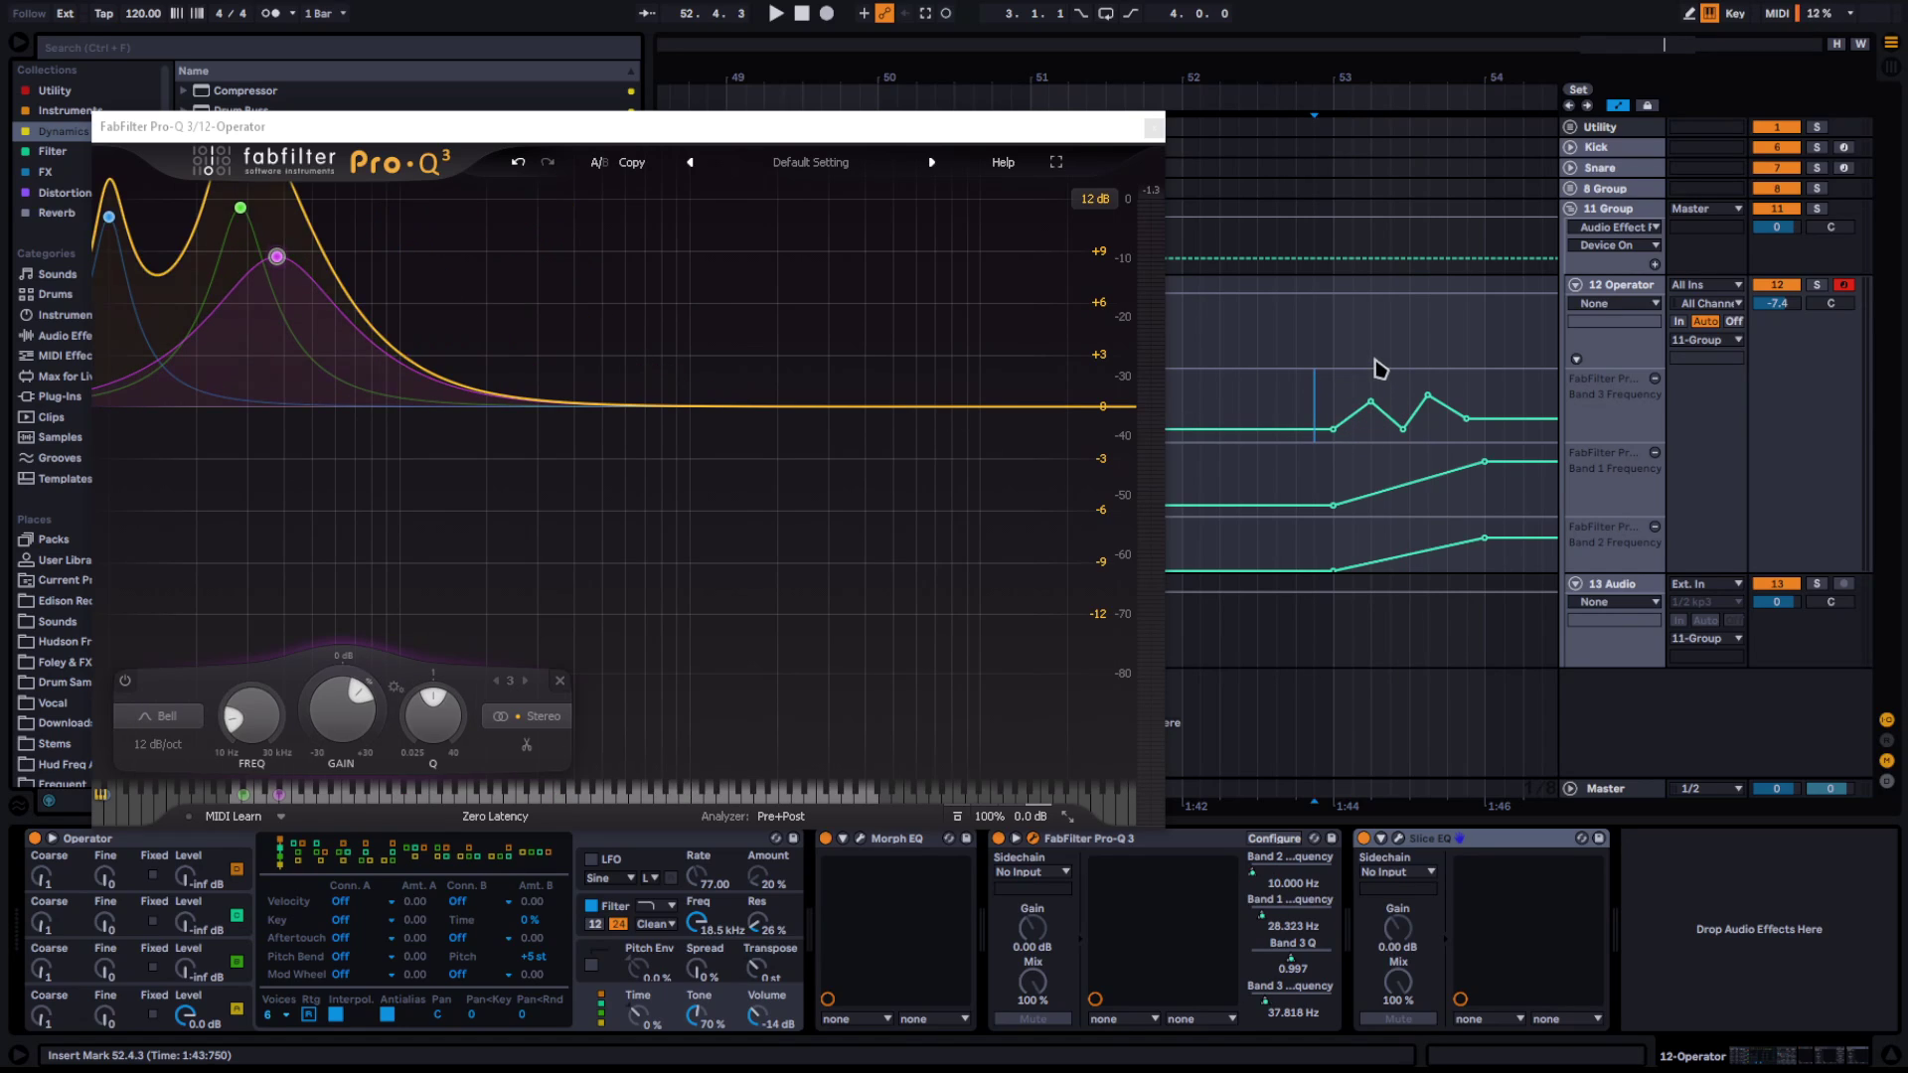
Delete the frequency automation of all three bands around bar 53, and close and switch off Pro-Q 3
drag(1322, 368, 1508, 544)
key(Delete)
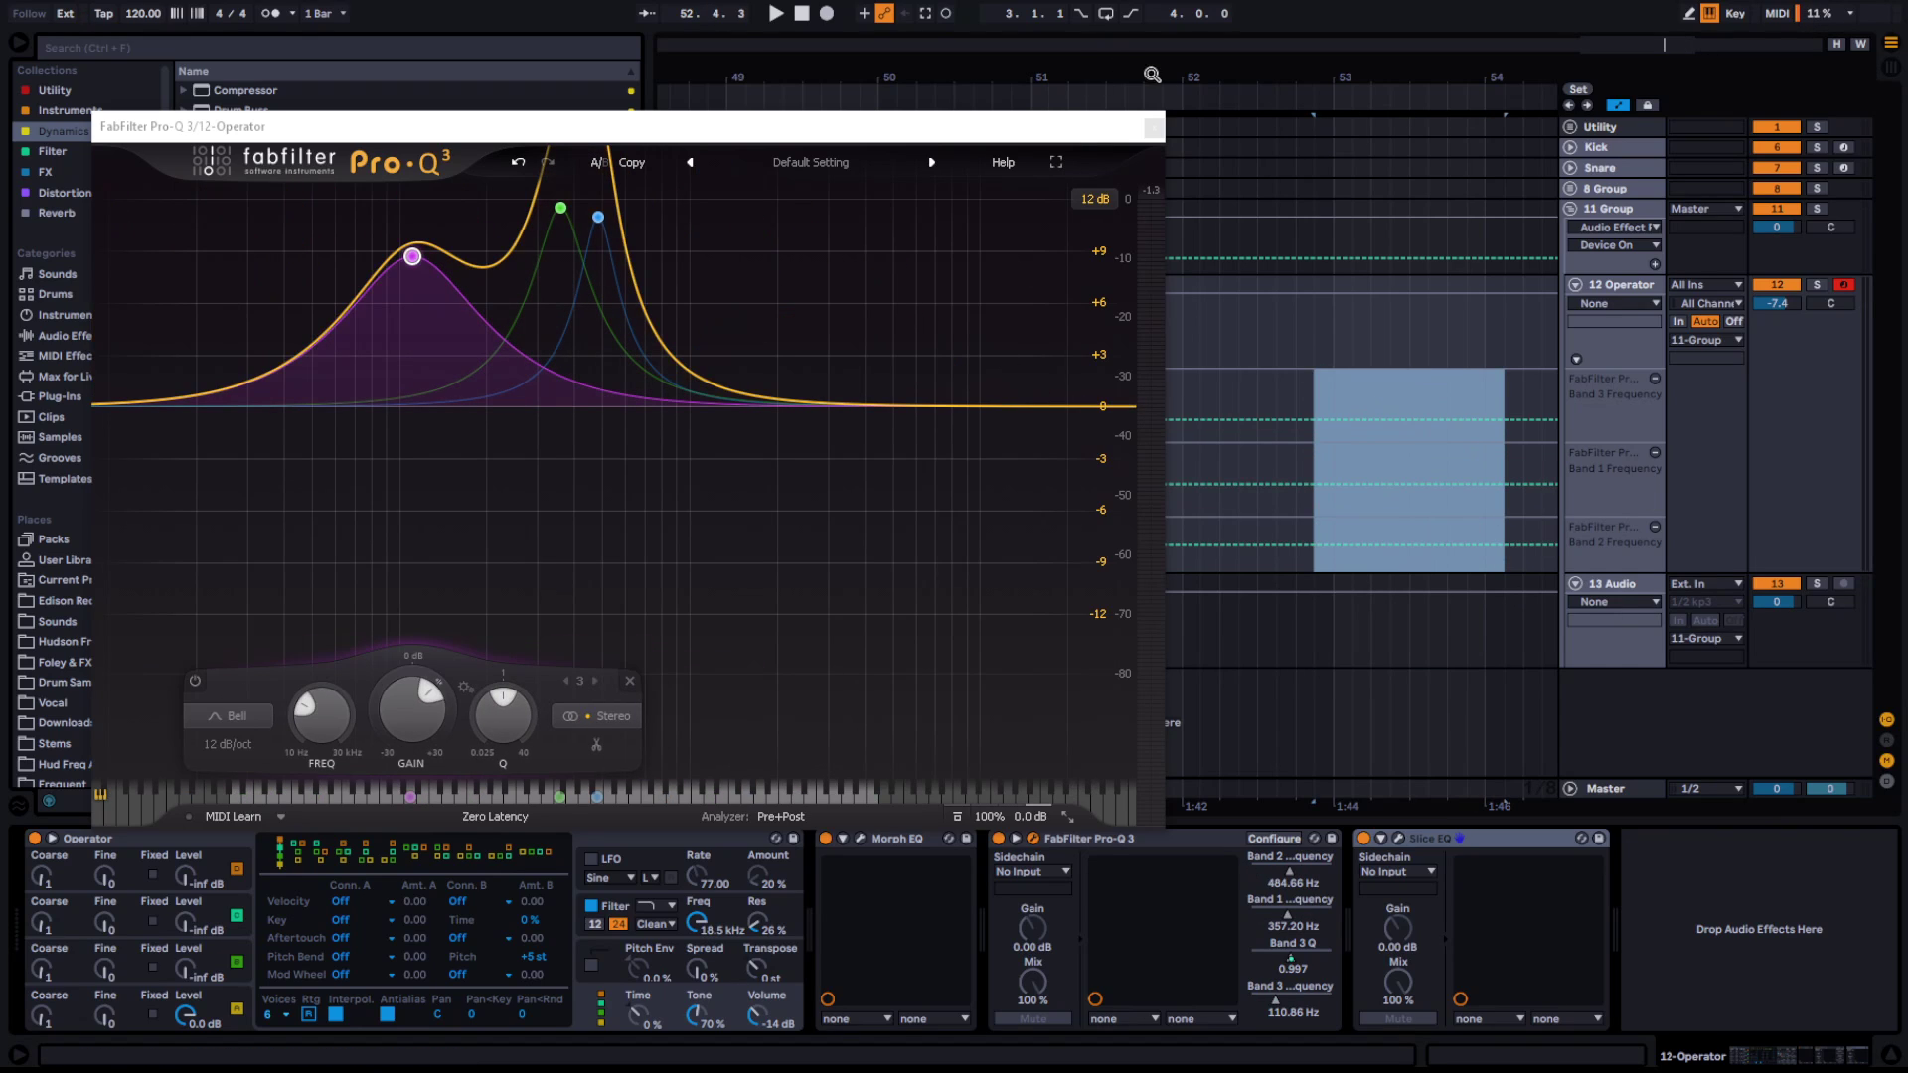
click(1153, 129)
click(999, 839)
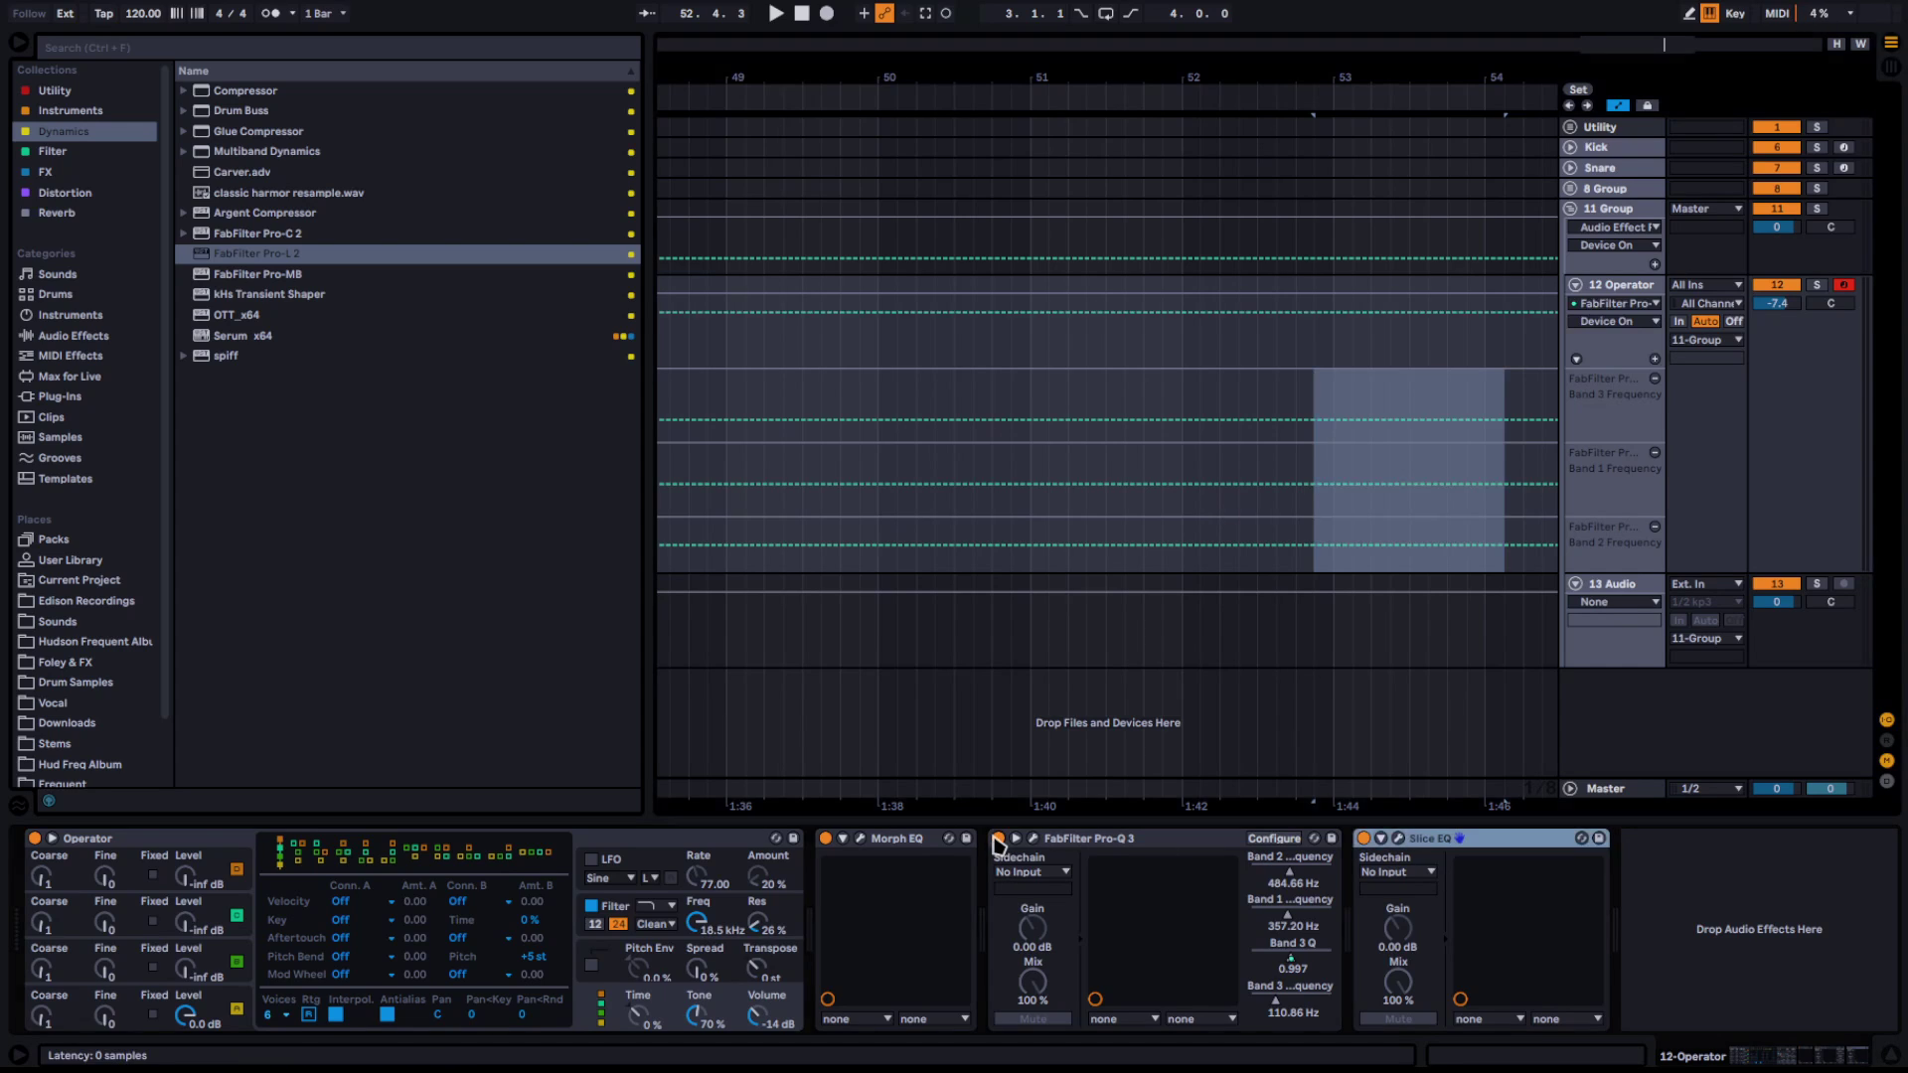
Open Slice EQ and add two +30 dB peaks, one in the low mids and one at about 1.13 kHz
click(1399, 840)
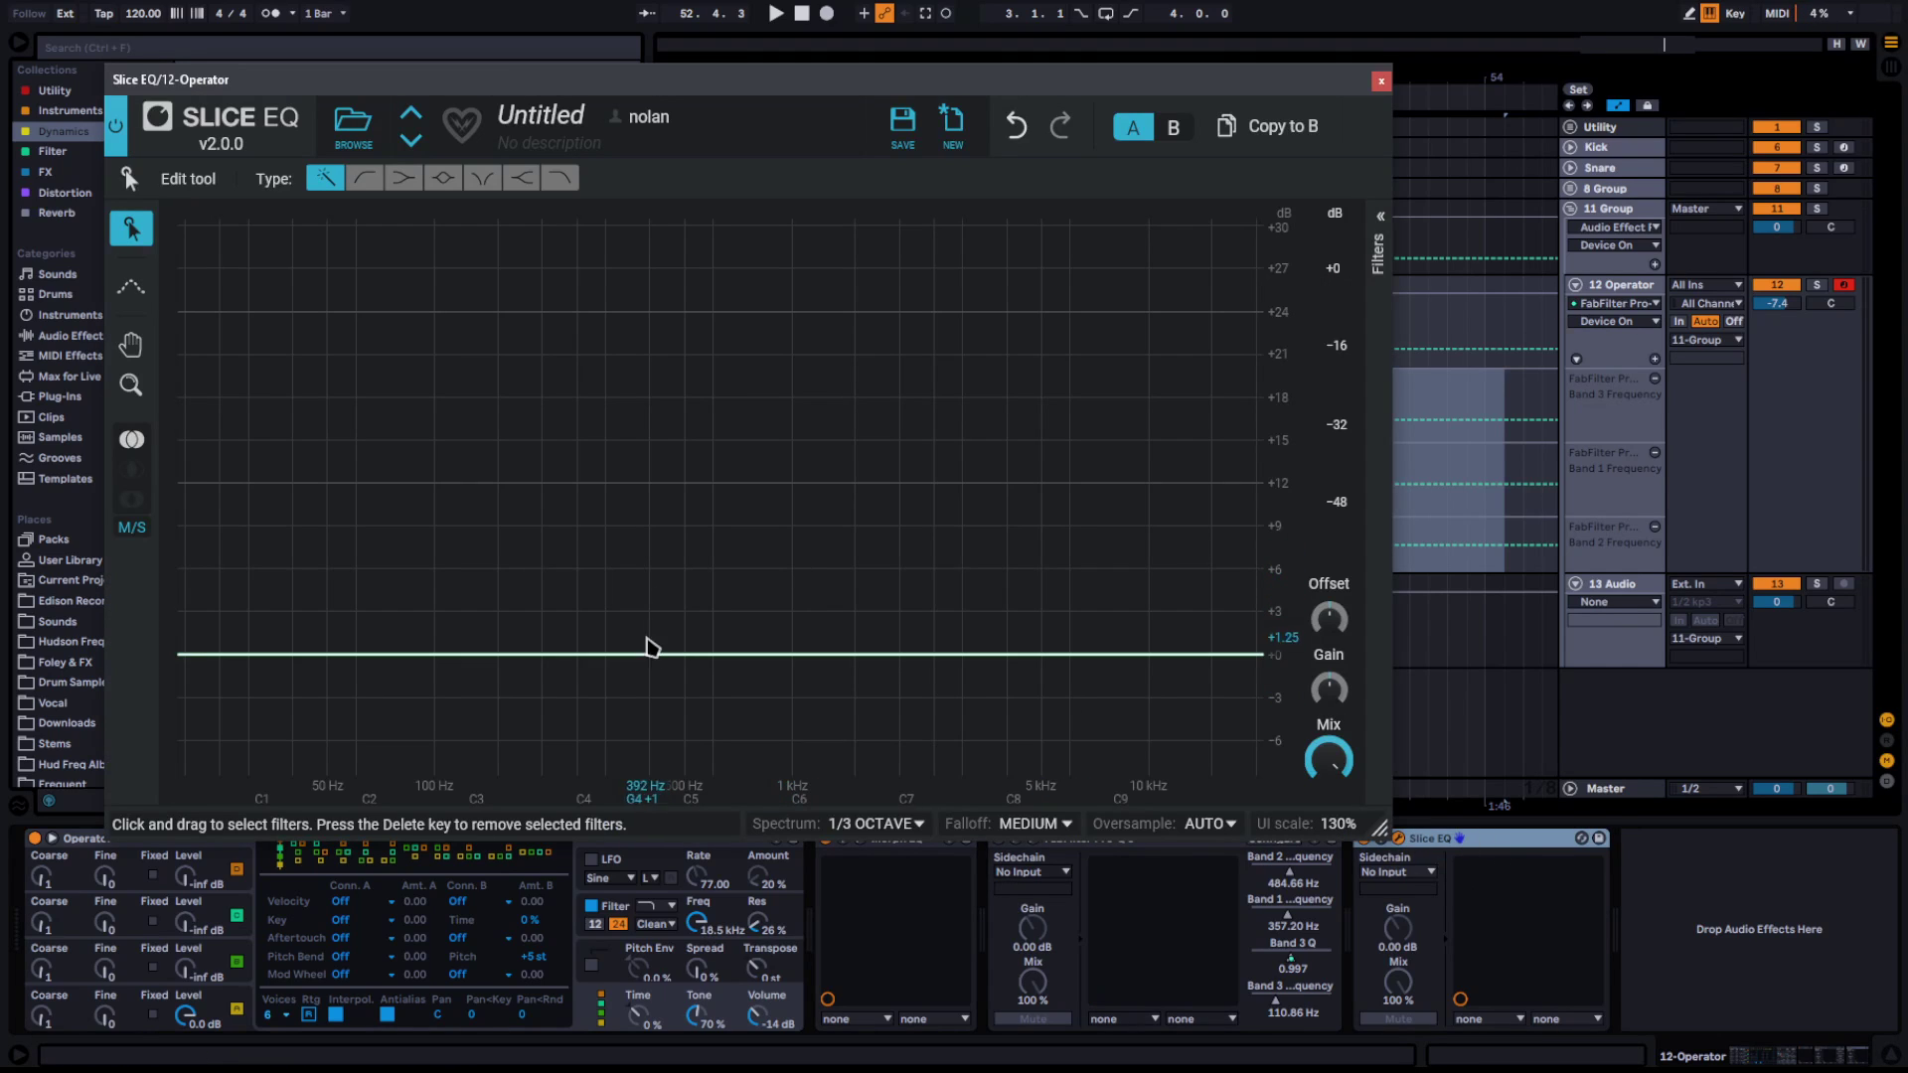
drag(617, 647, 637, 130)
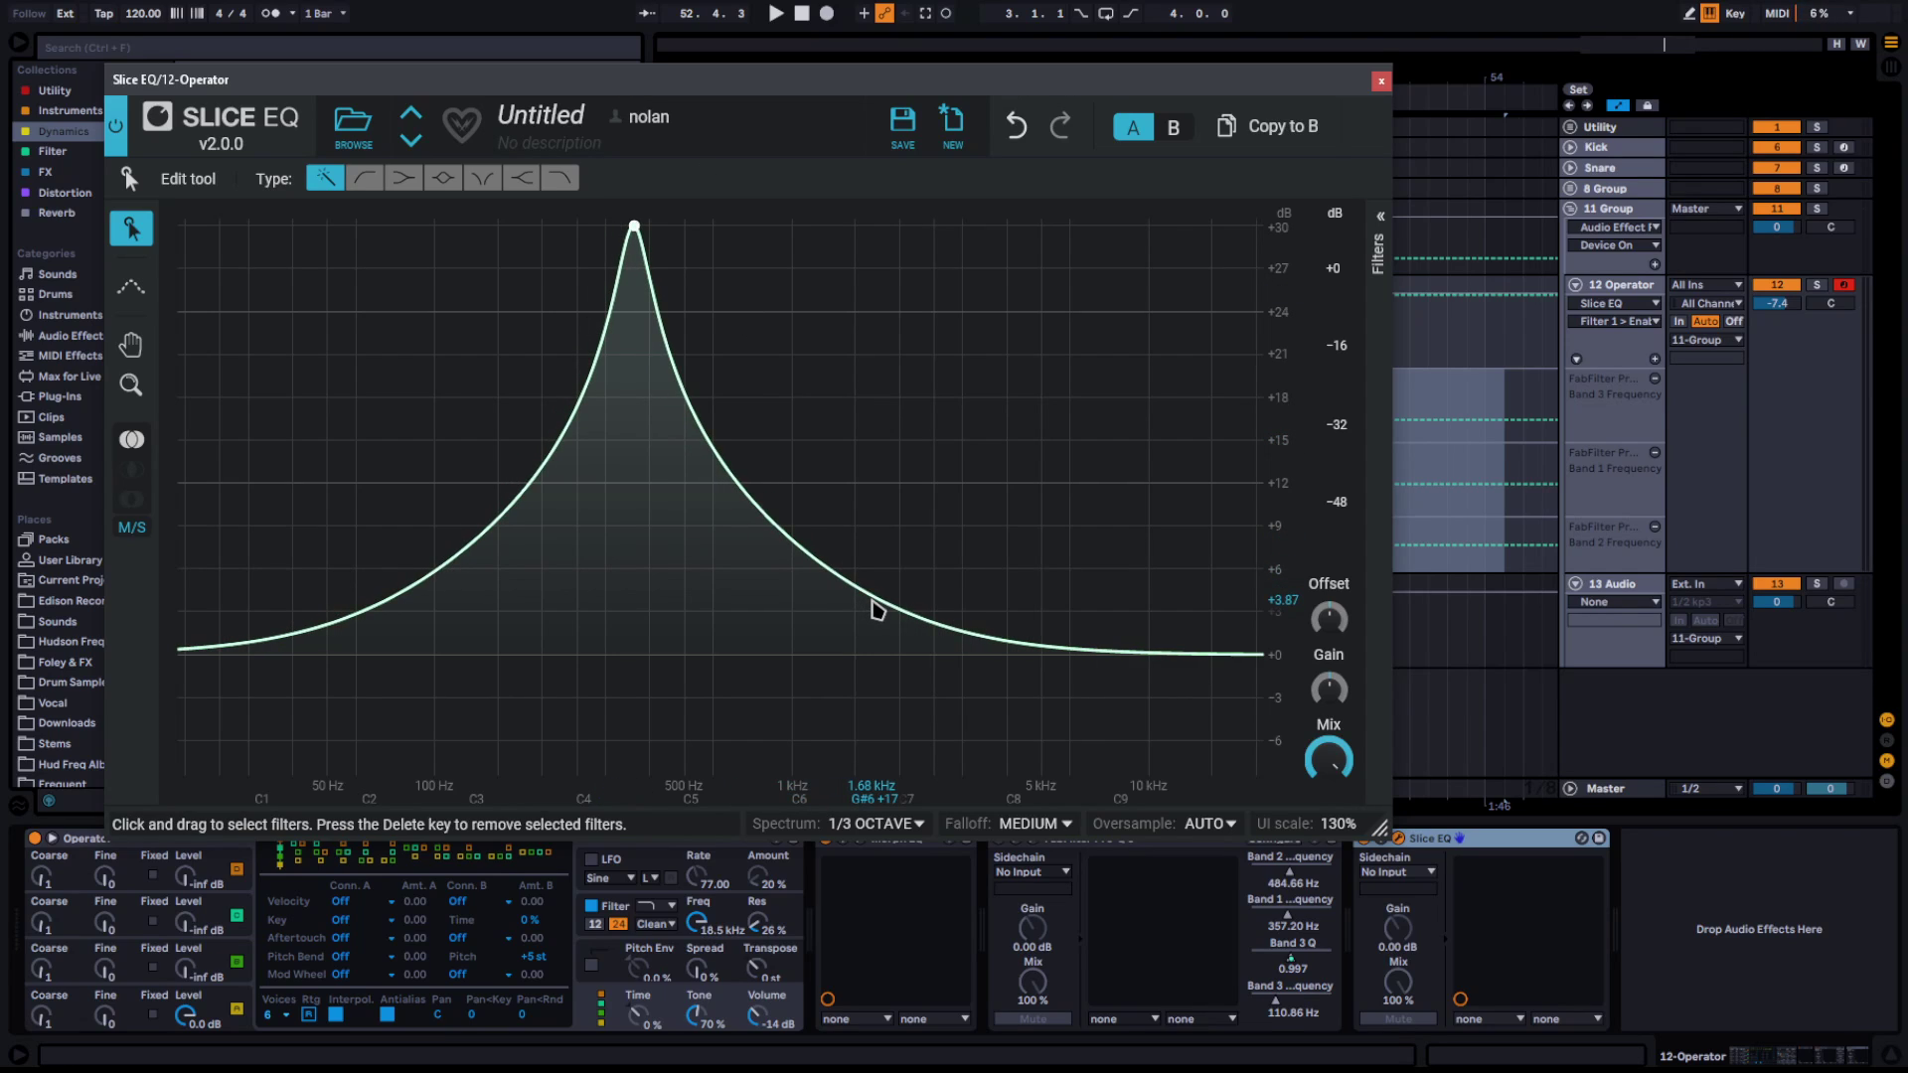
drag(784, 647, 813, 200)
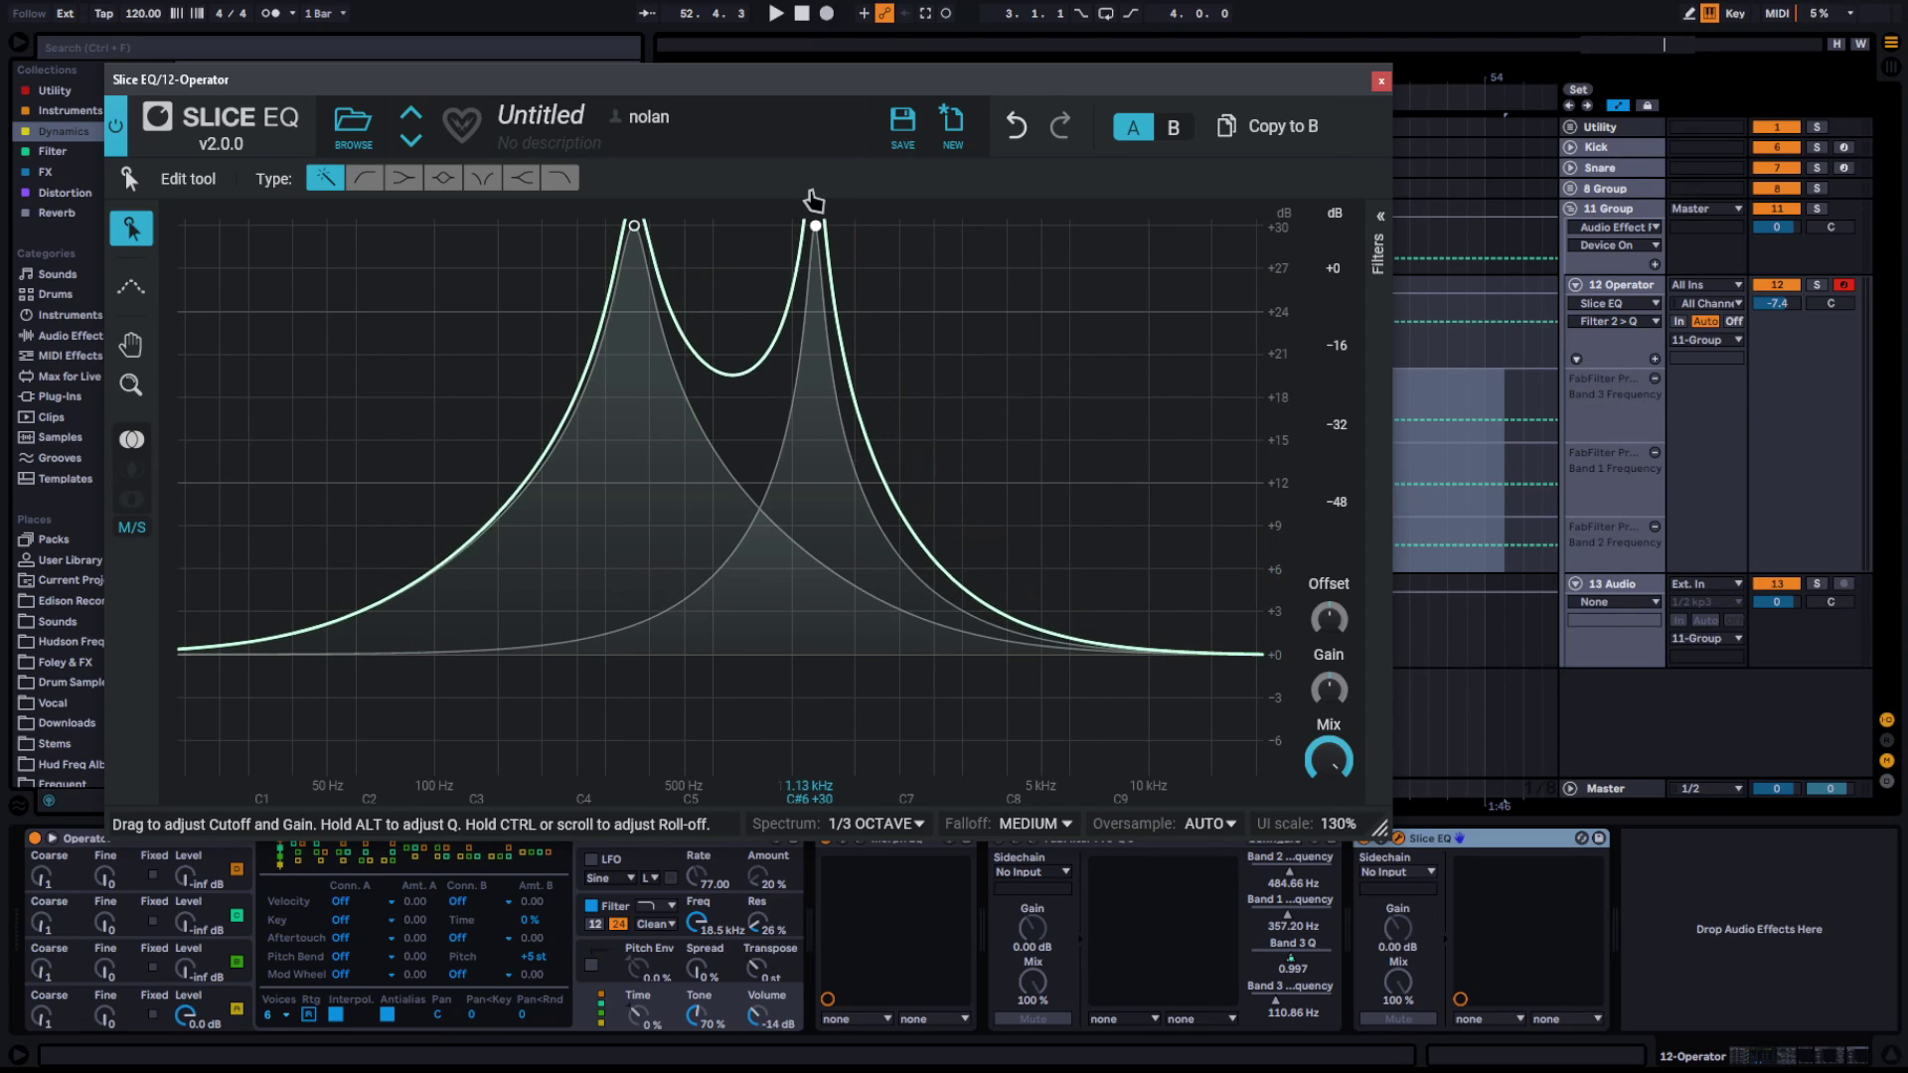
Add a -12 dB dip at about 658 Hz between the two Slice EQ peaks and shift the whole curve upward in frequency with Offset
drag(725, 651, 730, 824)
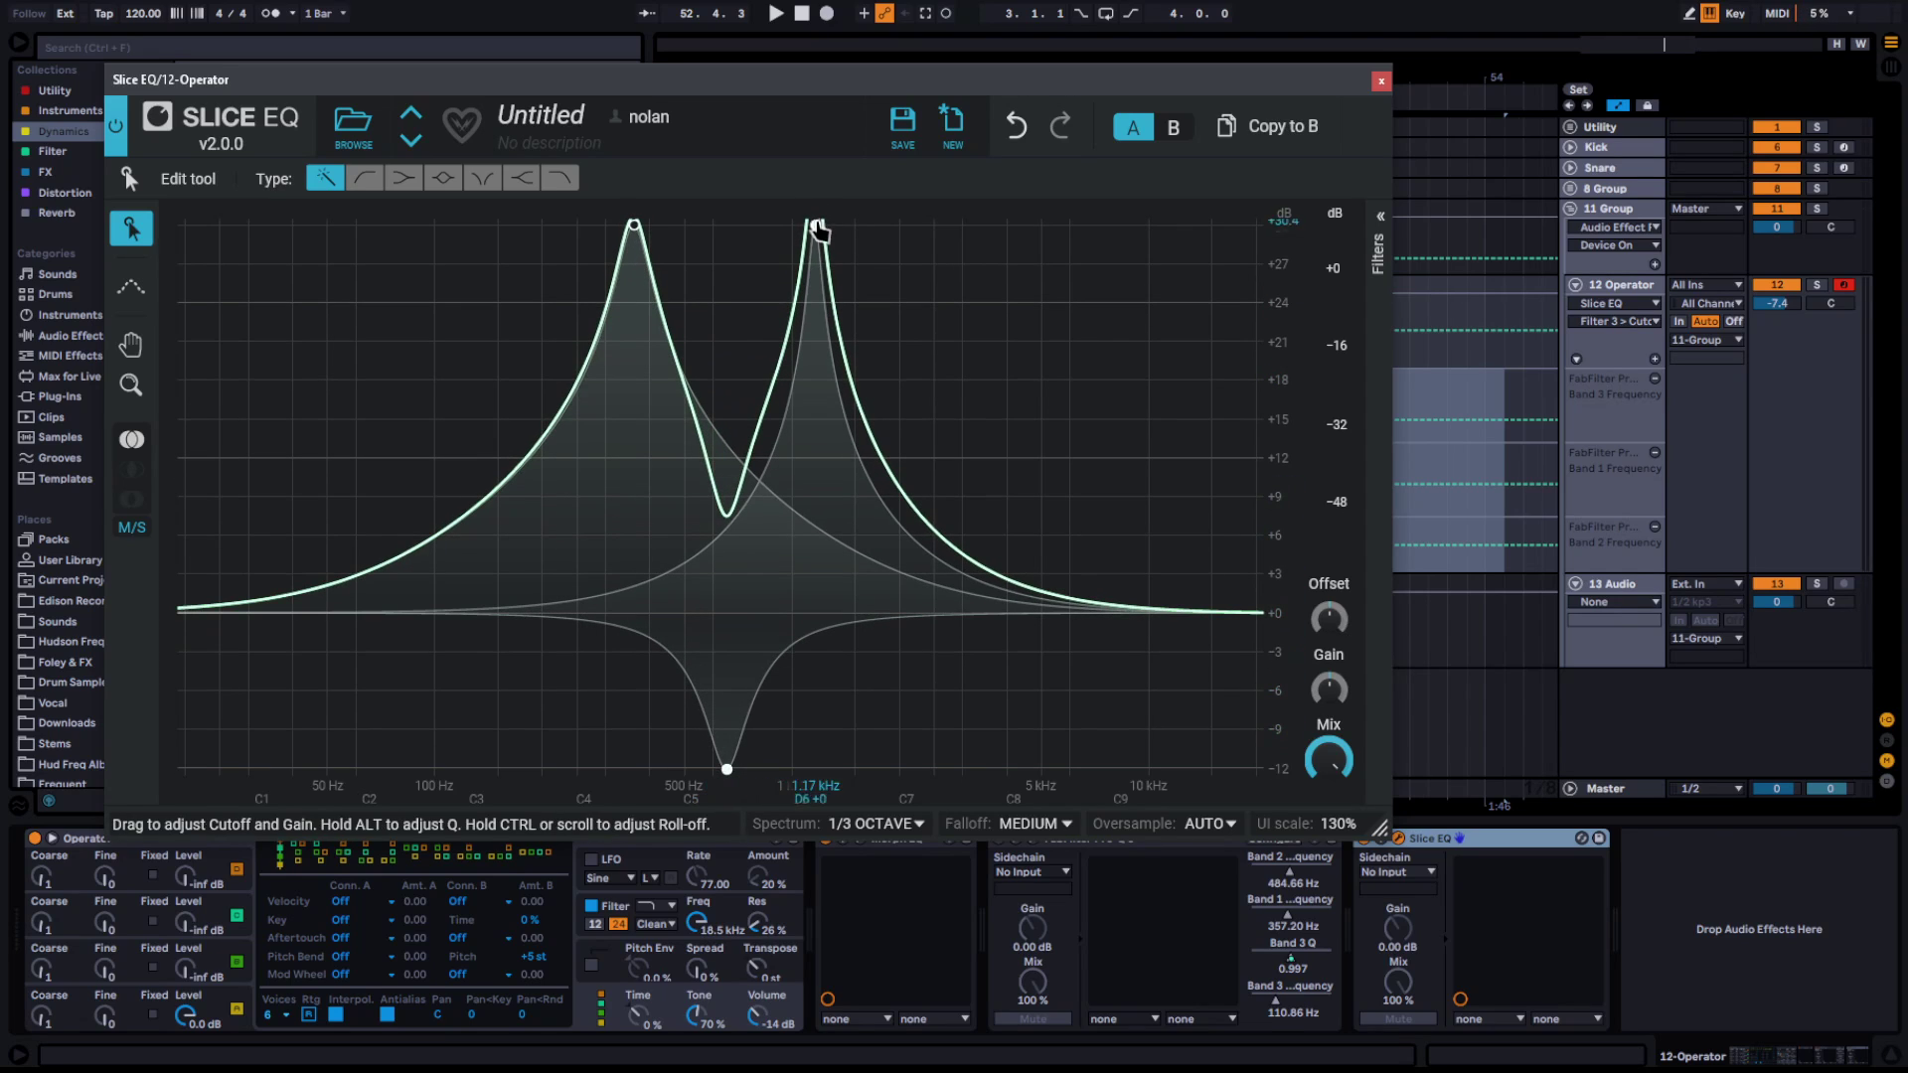
drag(817, 228, 818, 198)
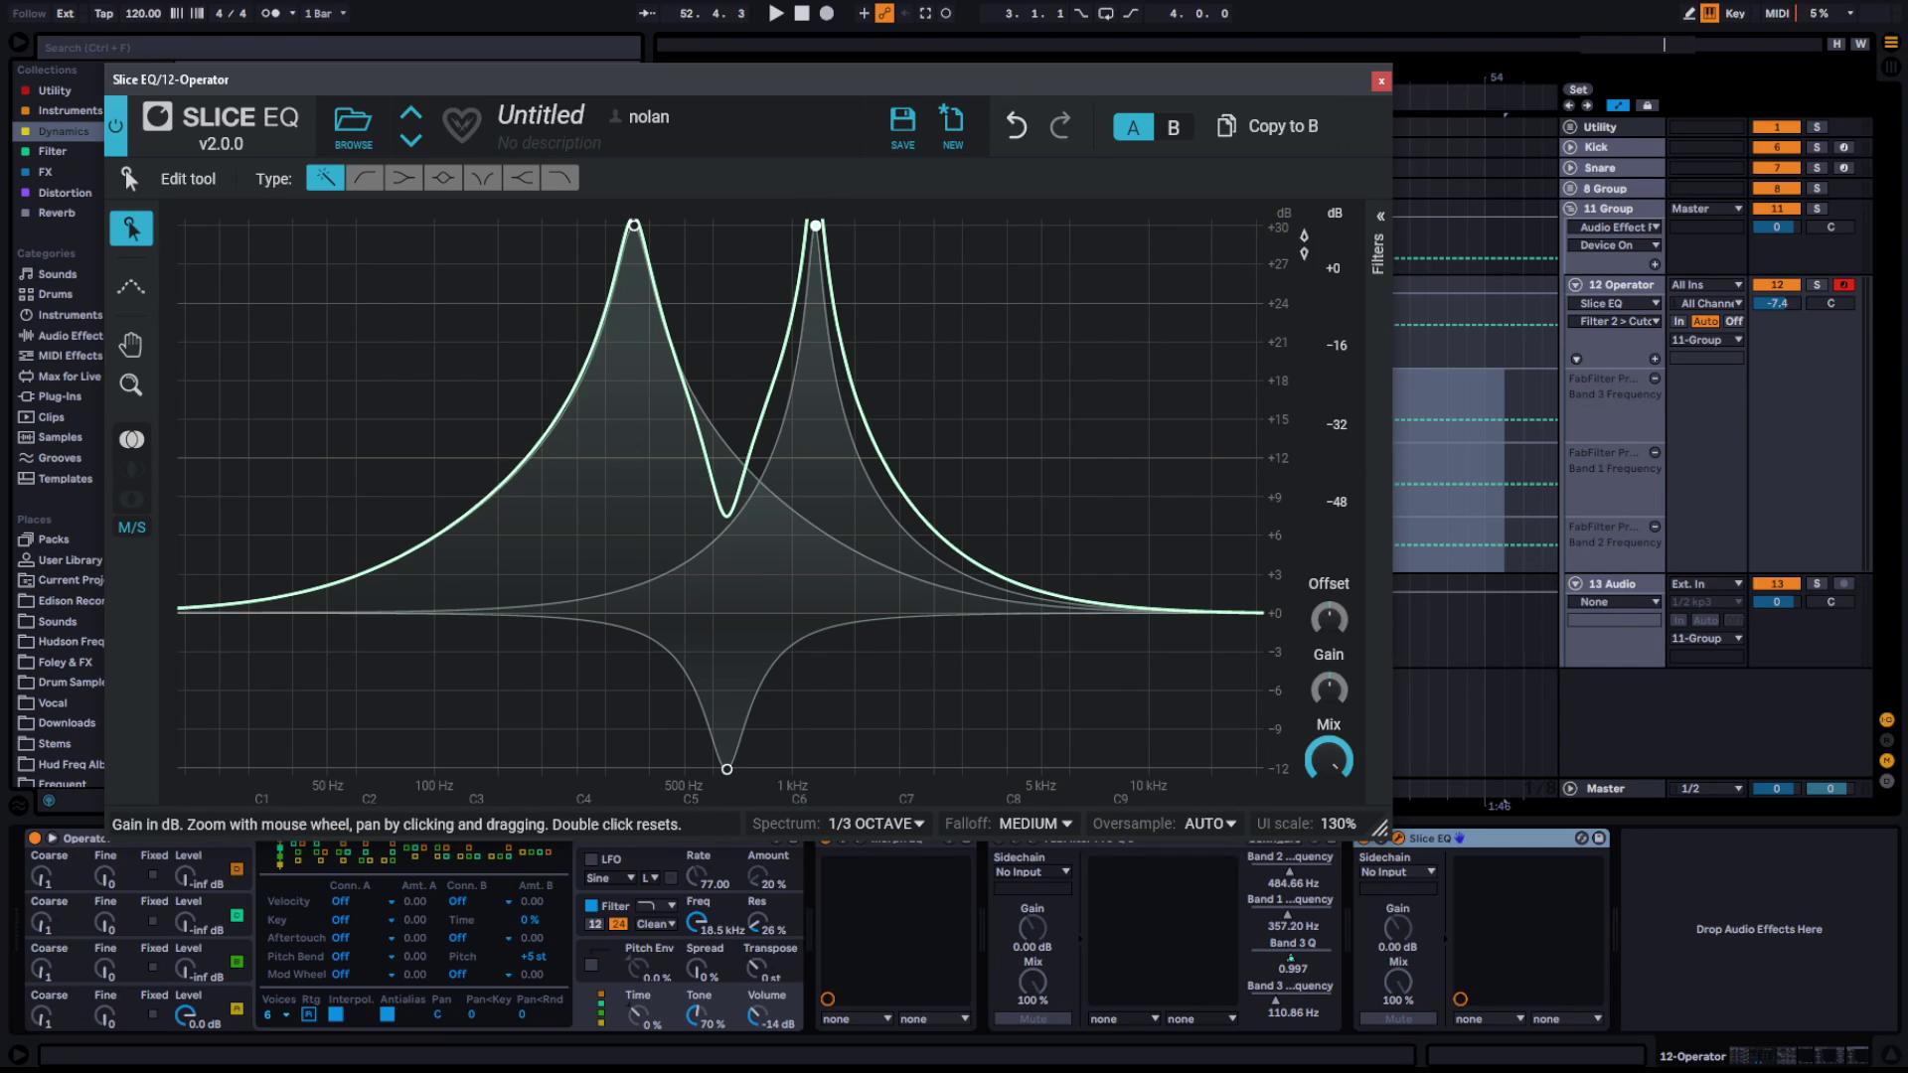
mouse_move(1329, 618)
mouse_down()
mouse_move(1328, 676)
mouse_move(1329, 573)
mouse_move(1329, 649)
mouse_up()
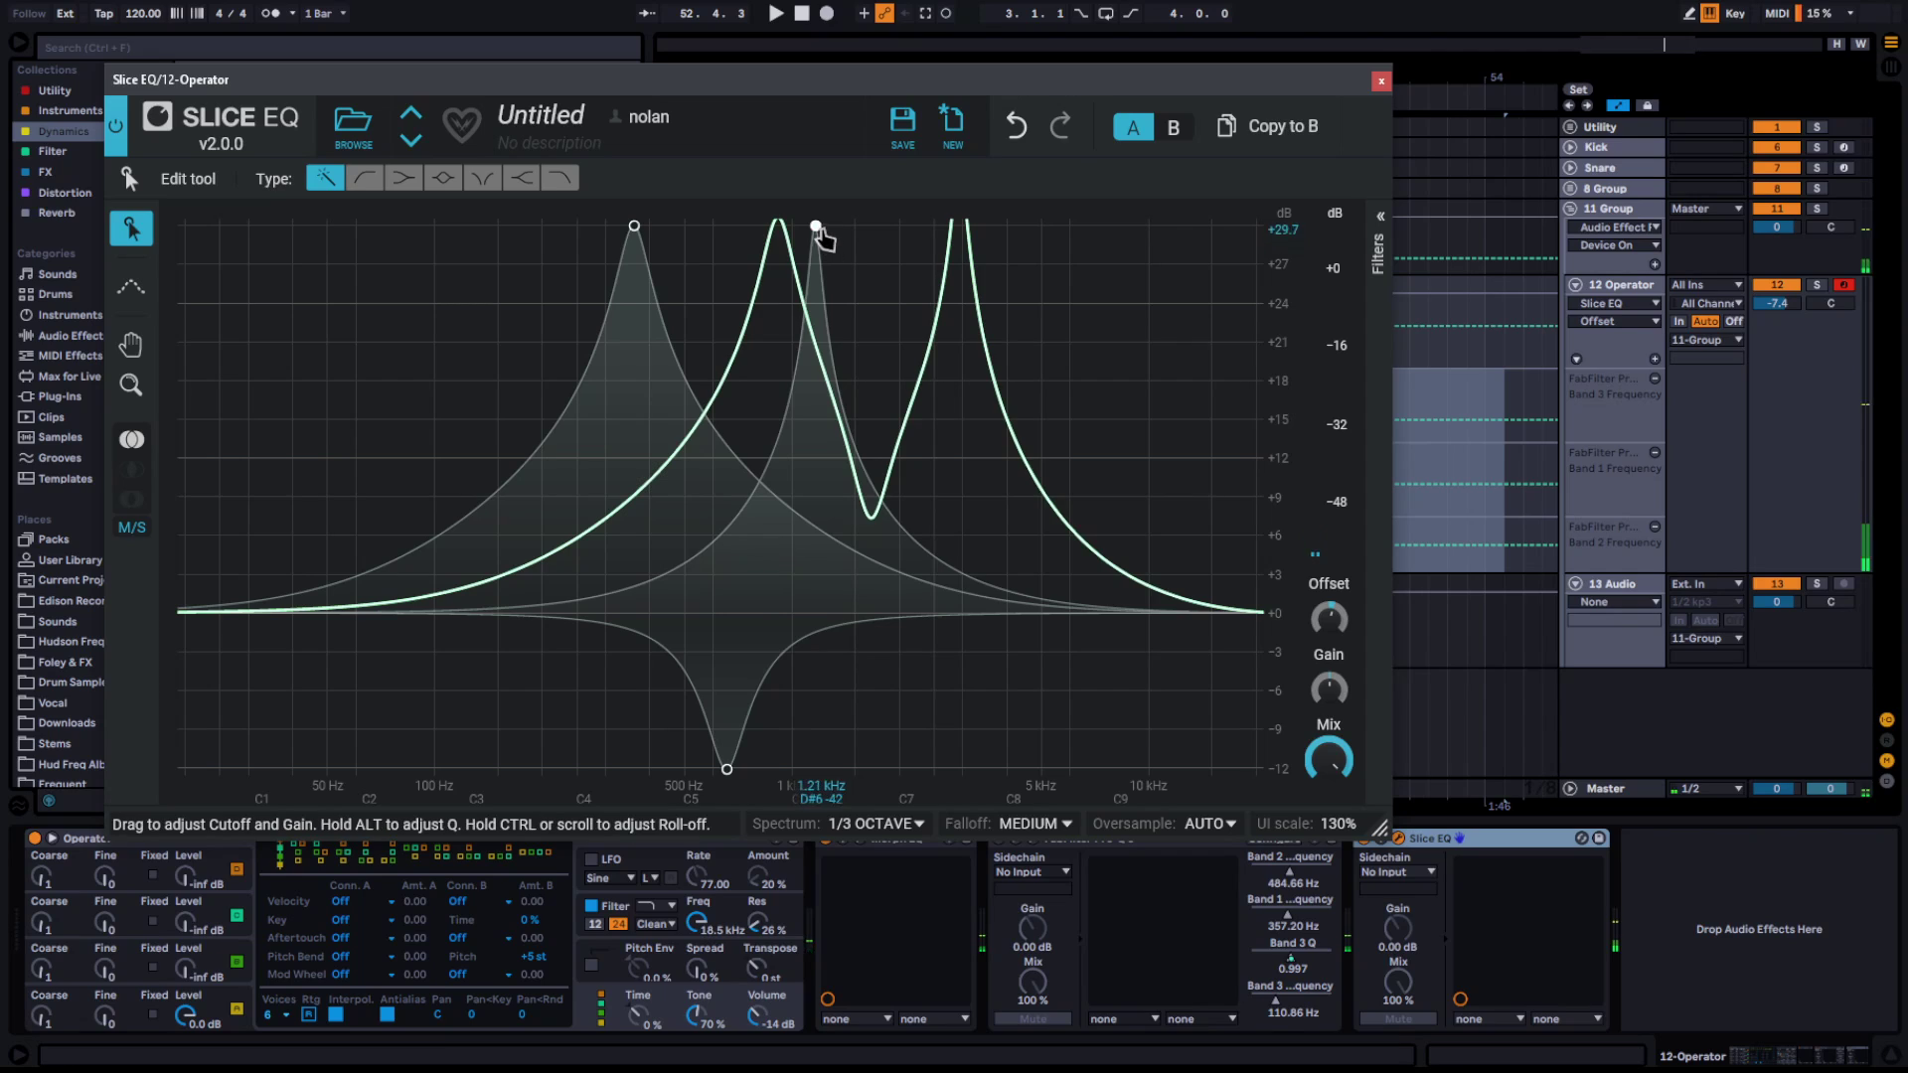
Lower both Slice EQ peaks to about +24 dB
drag(816, 227, 821, 310)
drag(634, 228, 644, 306)
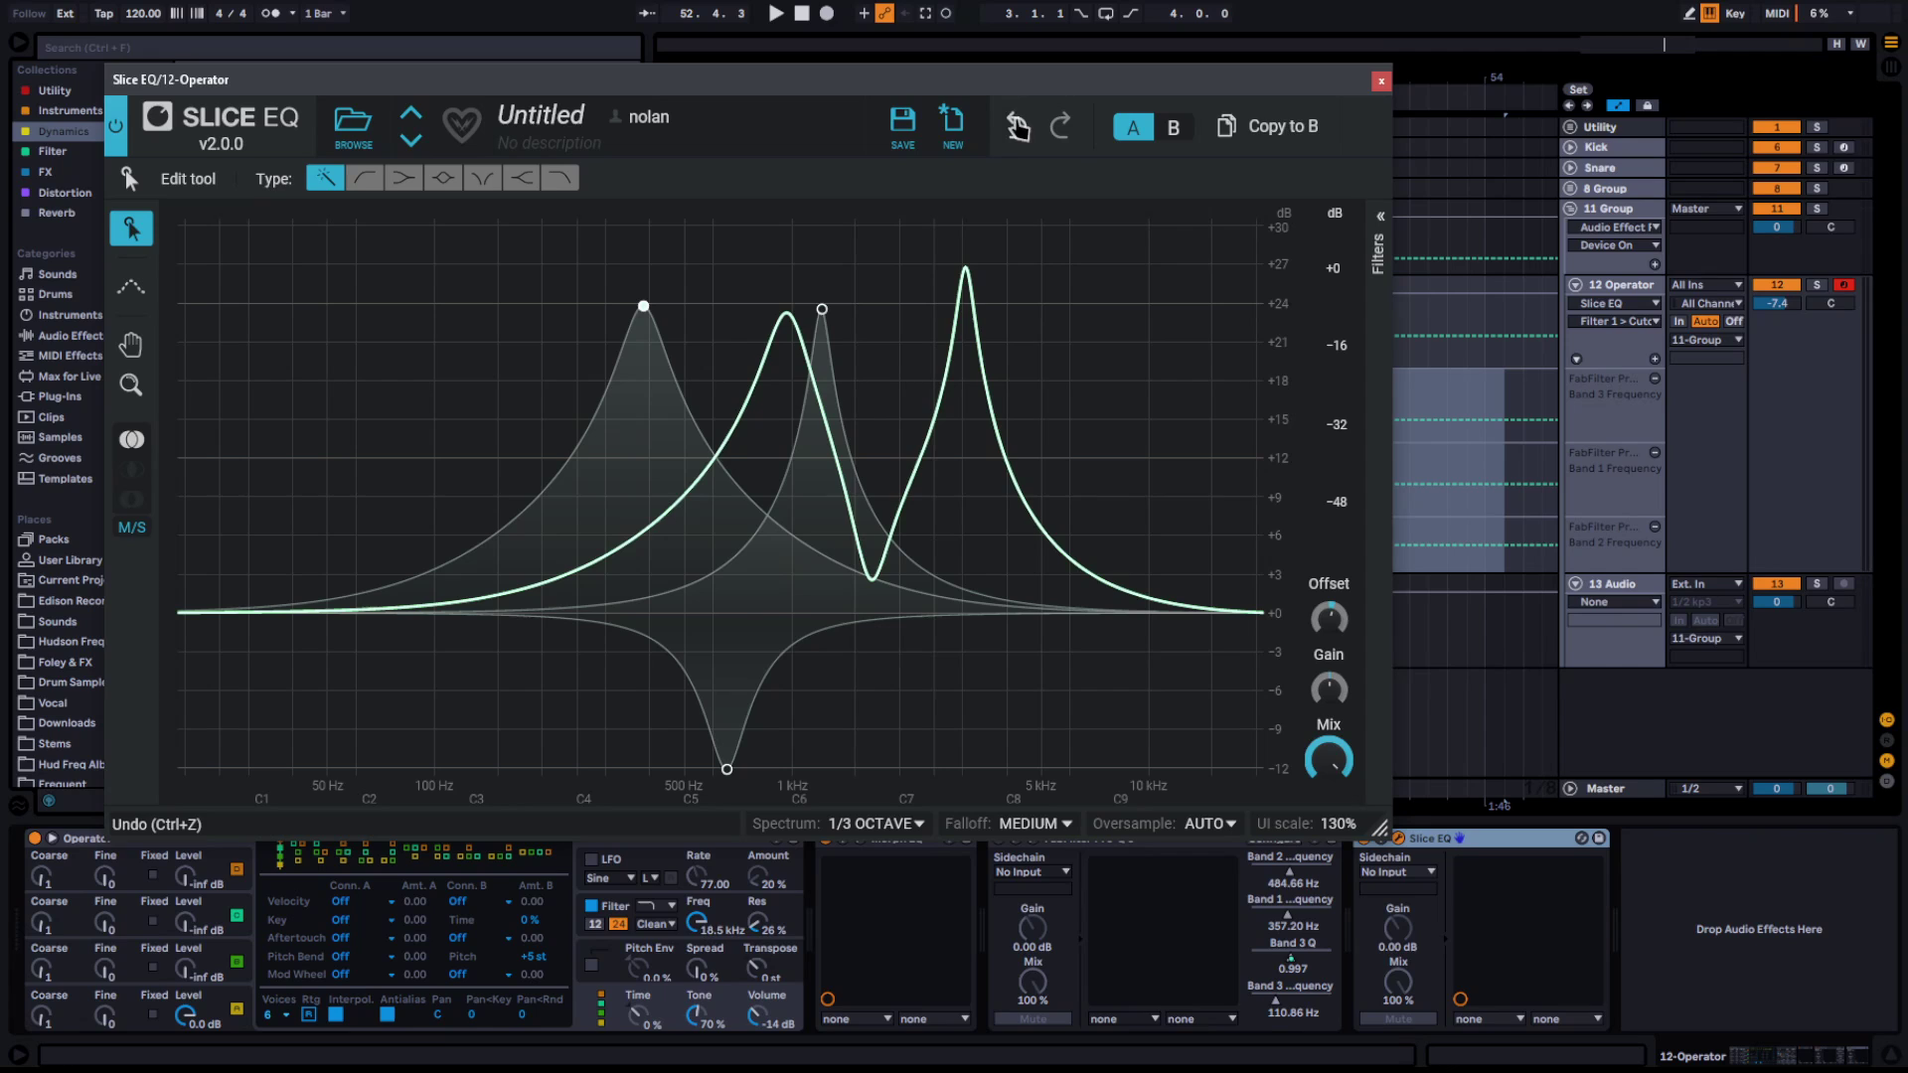
Uncover the arrangement and automate the first peak's cutoff with a small rise and fall around bar 53
drag(979, 87, 896, 38)
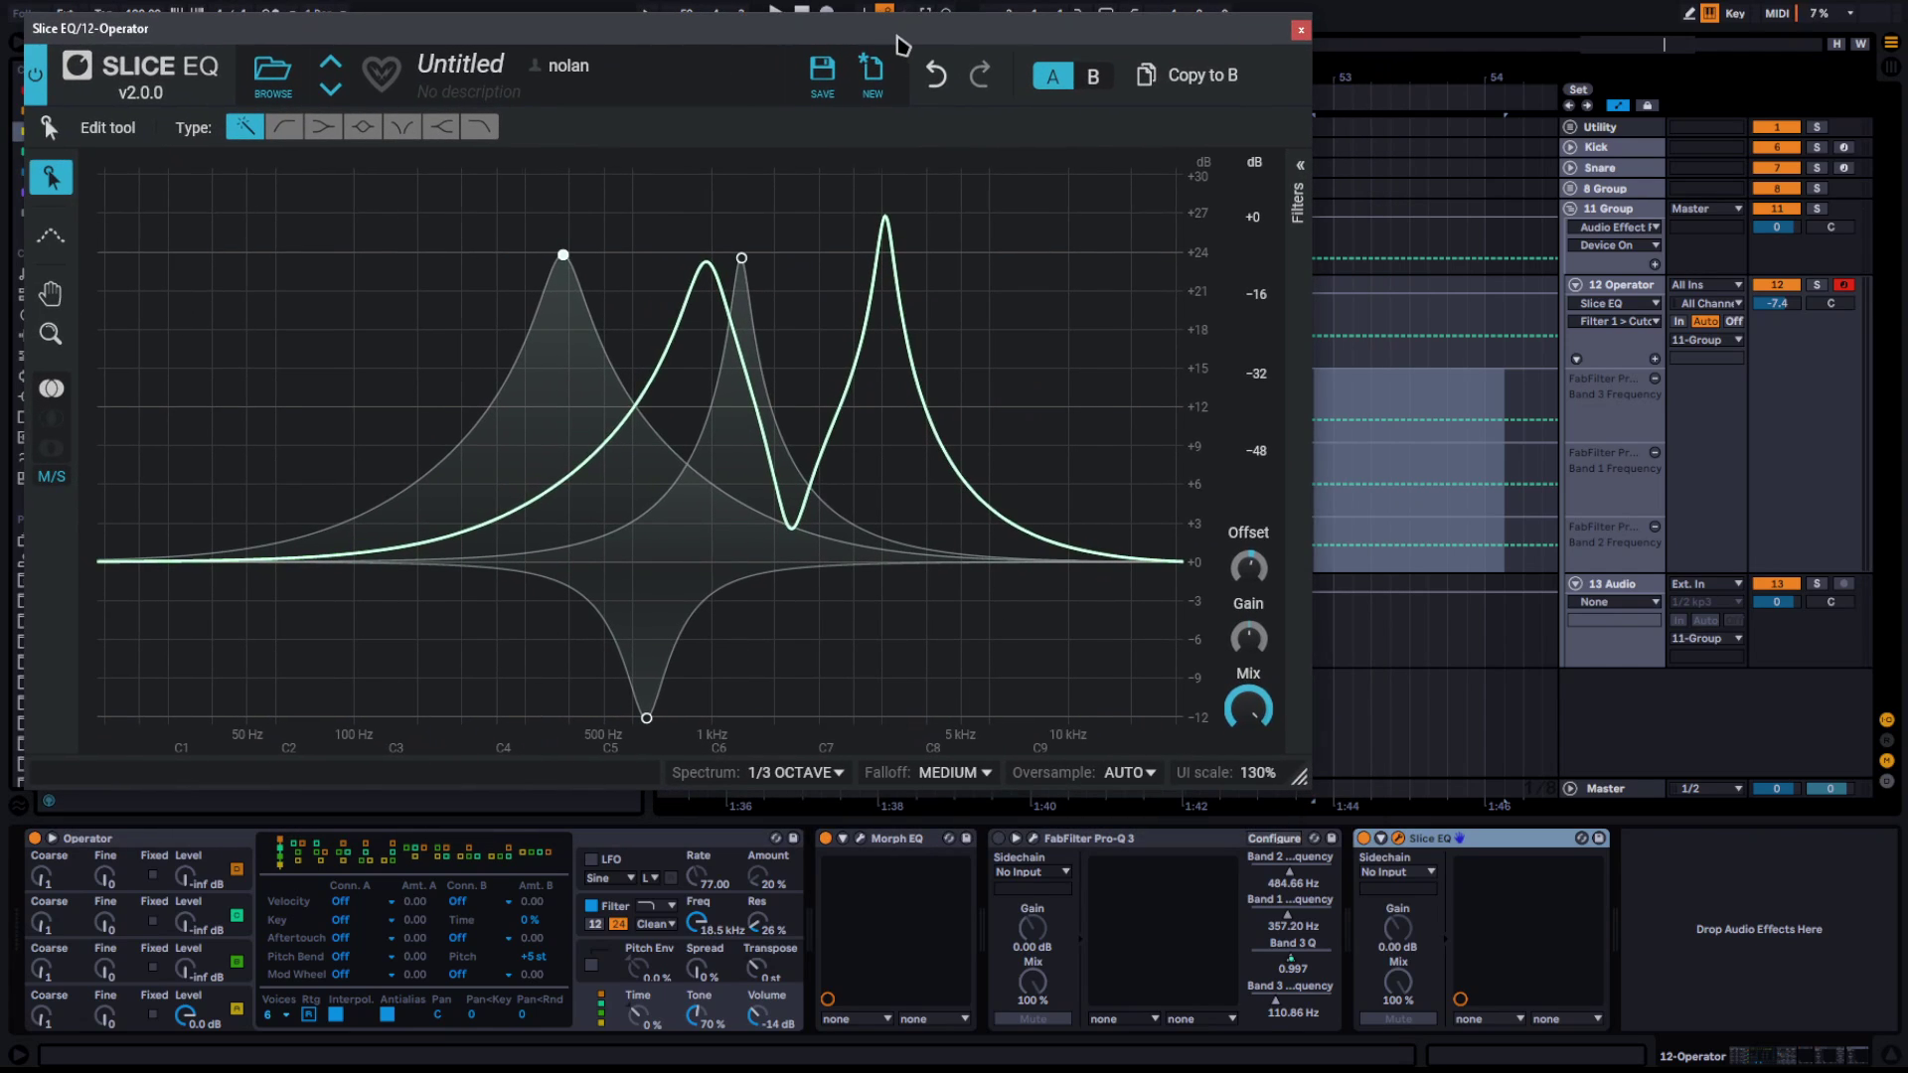
drag(562, 261, 550, 261)
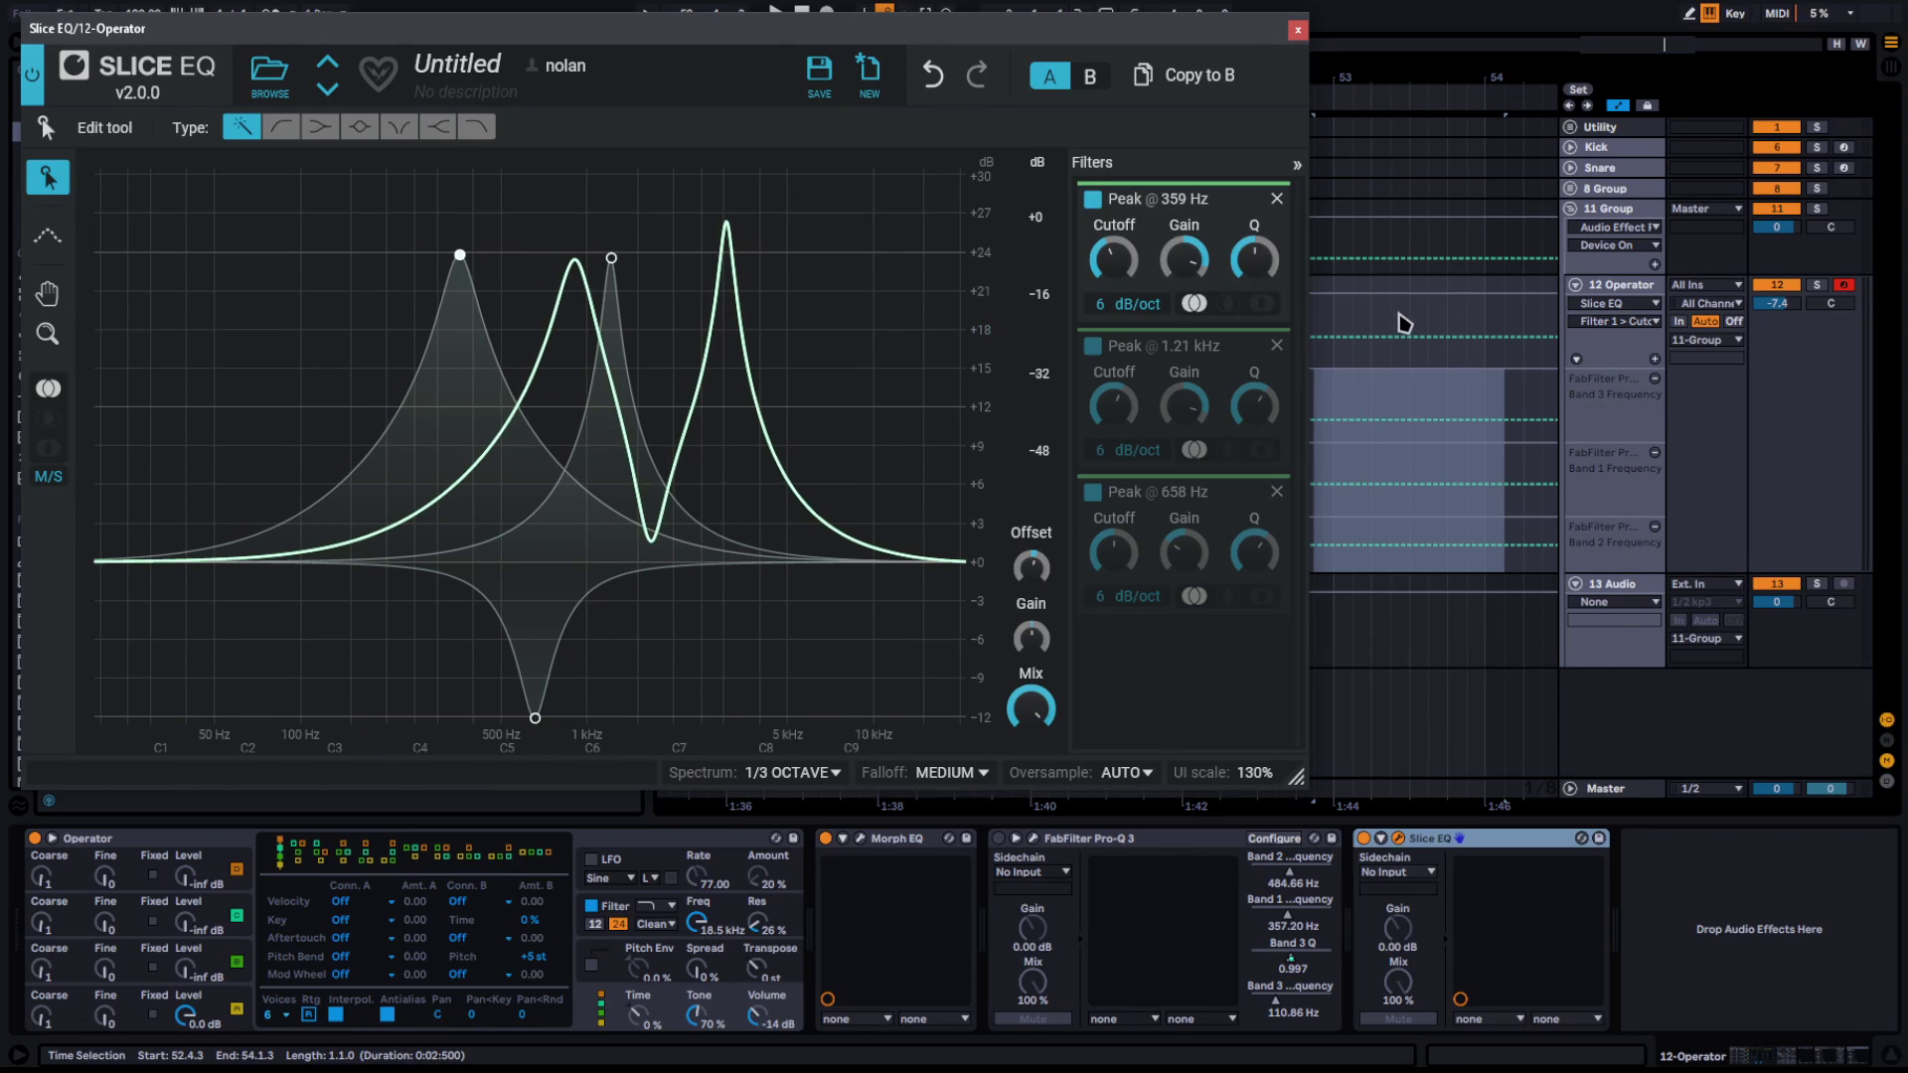
drag(1322, 338, 1404, 352)
click(1371, 332)
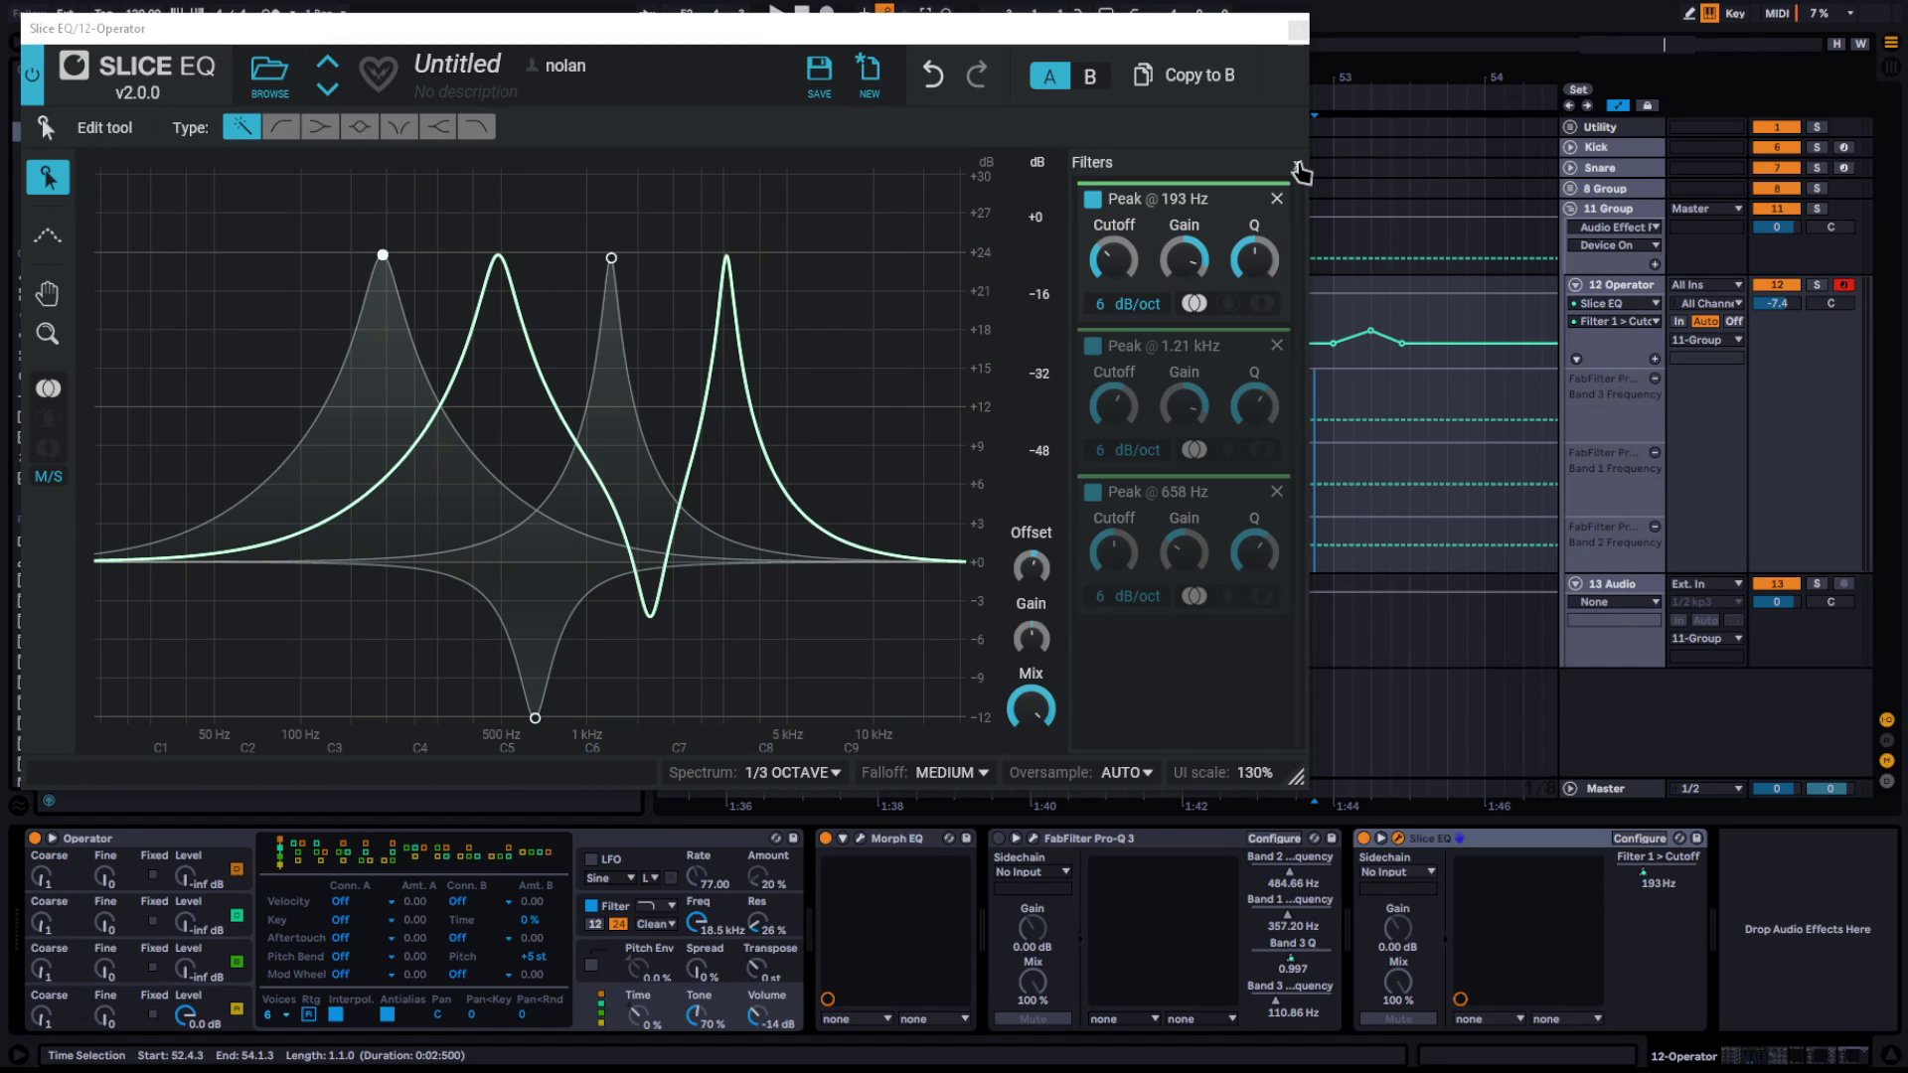
click(1296, 165)
Sweep Slice EQ's global Offset up and down to move all the filters together, and reset it to its default
drag(1261, 563, 1260, 502)
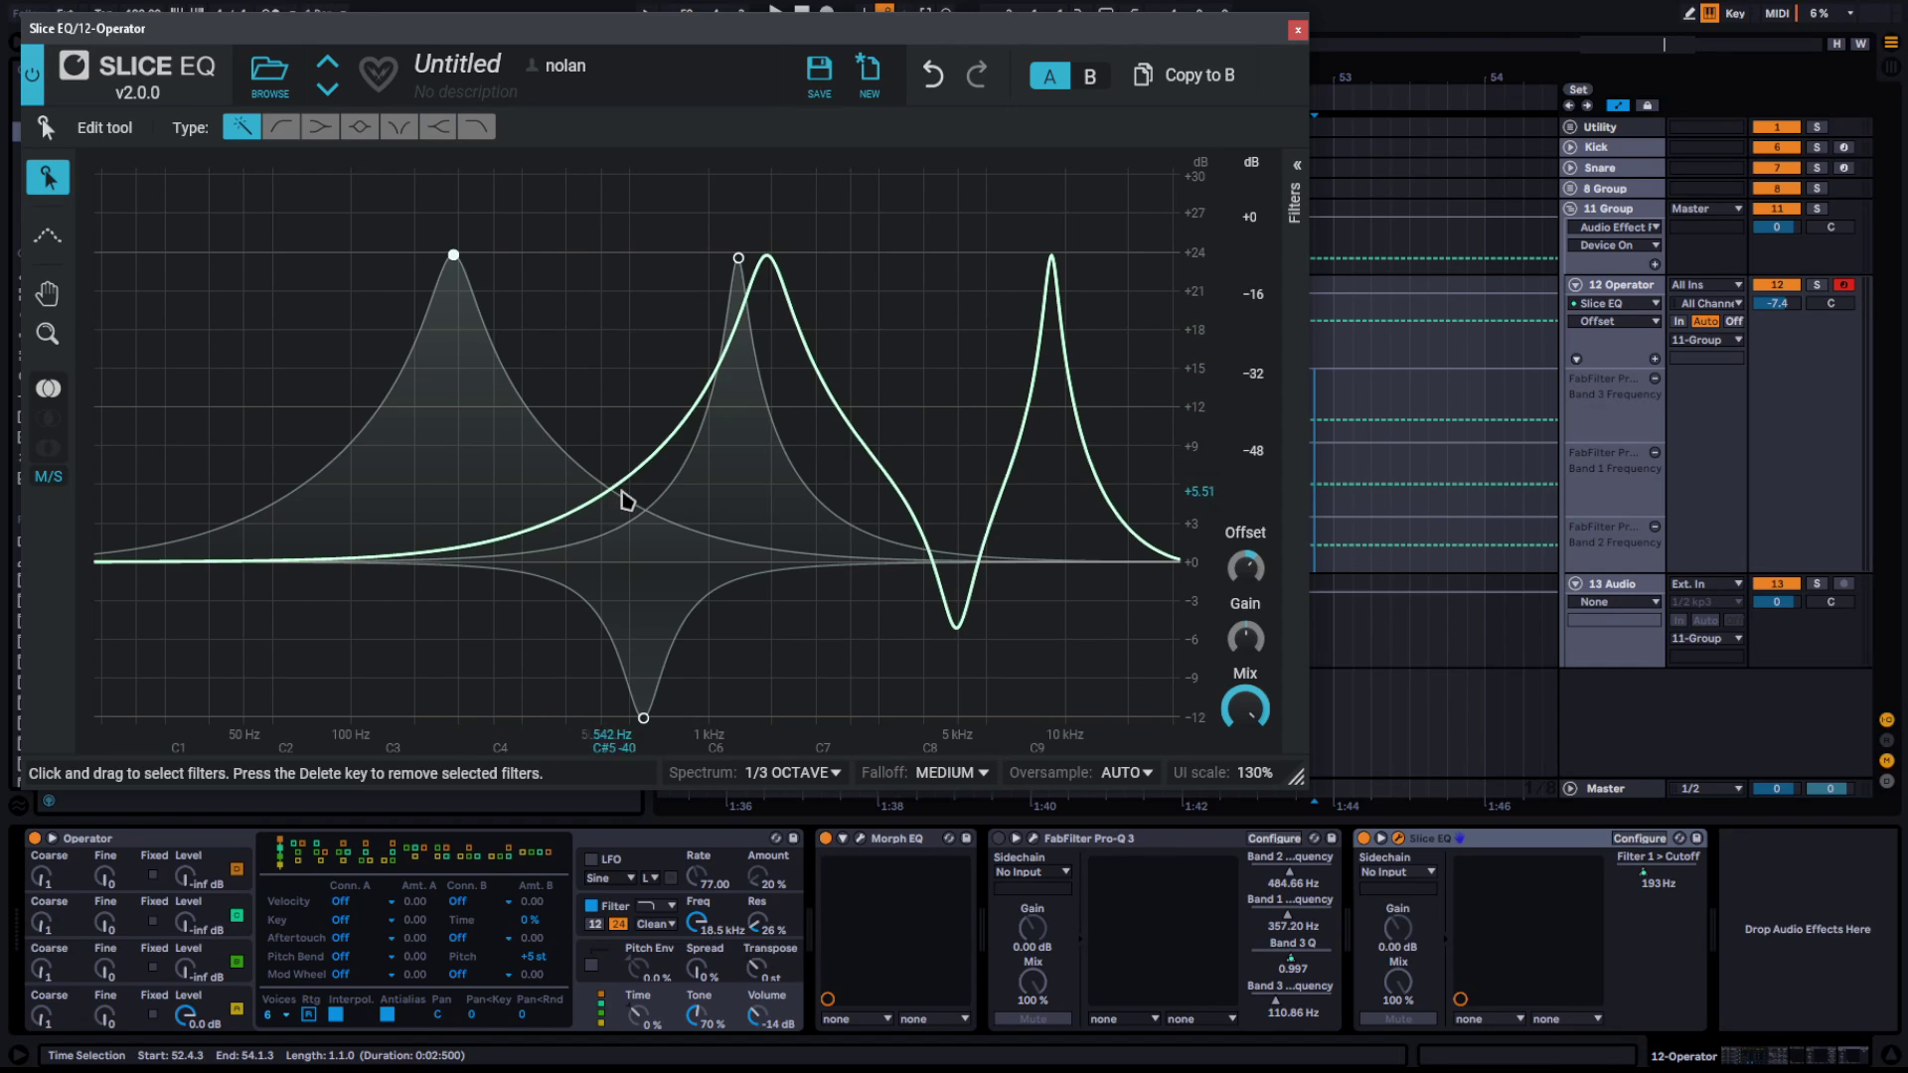
mouse_move(1245, 568)
mouse_down()
mouse_move(1245, 607)
mouse_move(1245, 565)
mouse_move(1246, 587)
mouse_up()
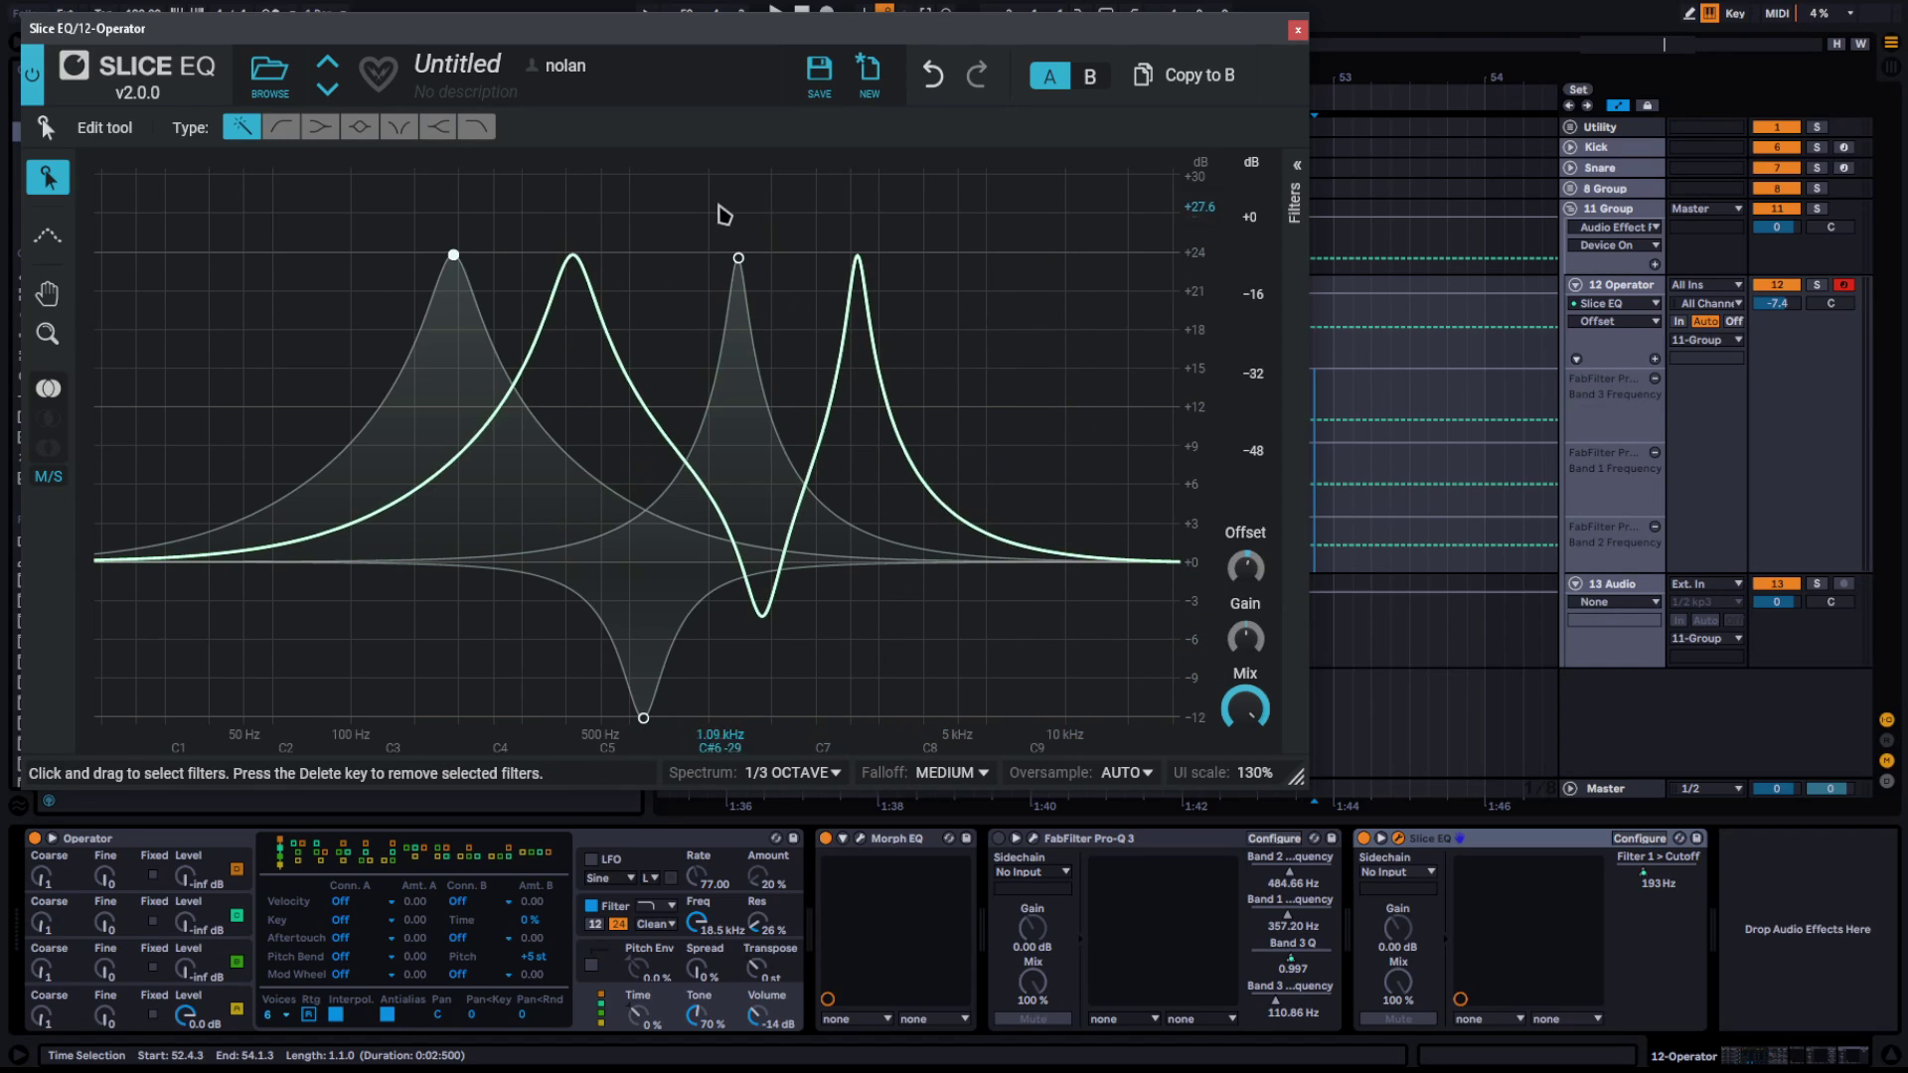
mouse_move(1246, 568)
mouse_down()
mouse_move(1245, 606)
mouse_move(1245, 576)
mouse_move(1268, 574)
mouse_up()
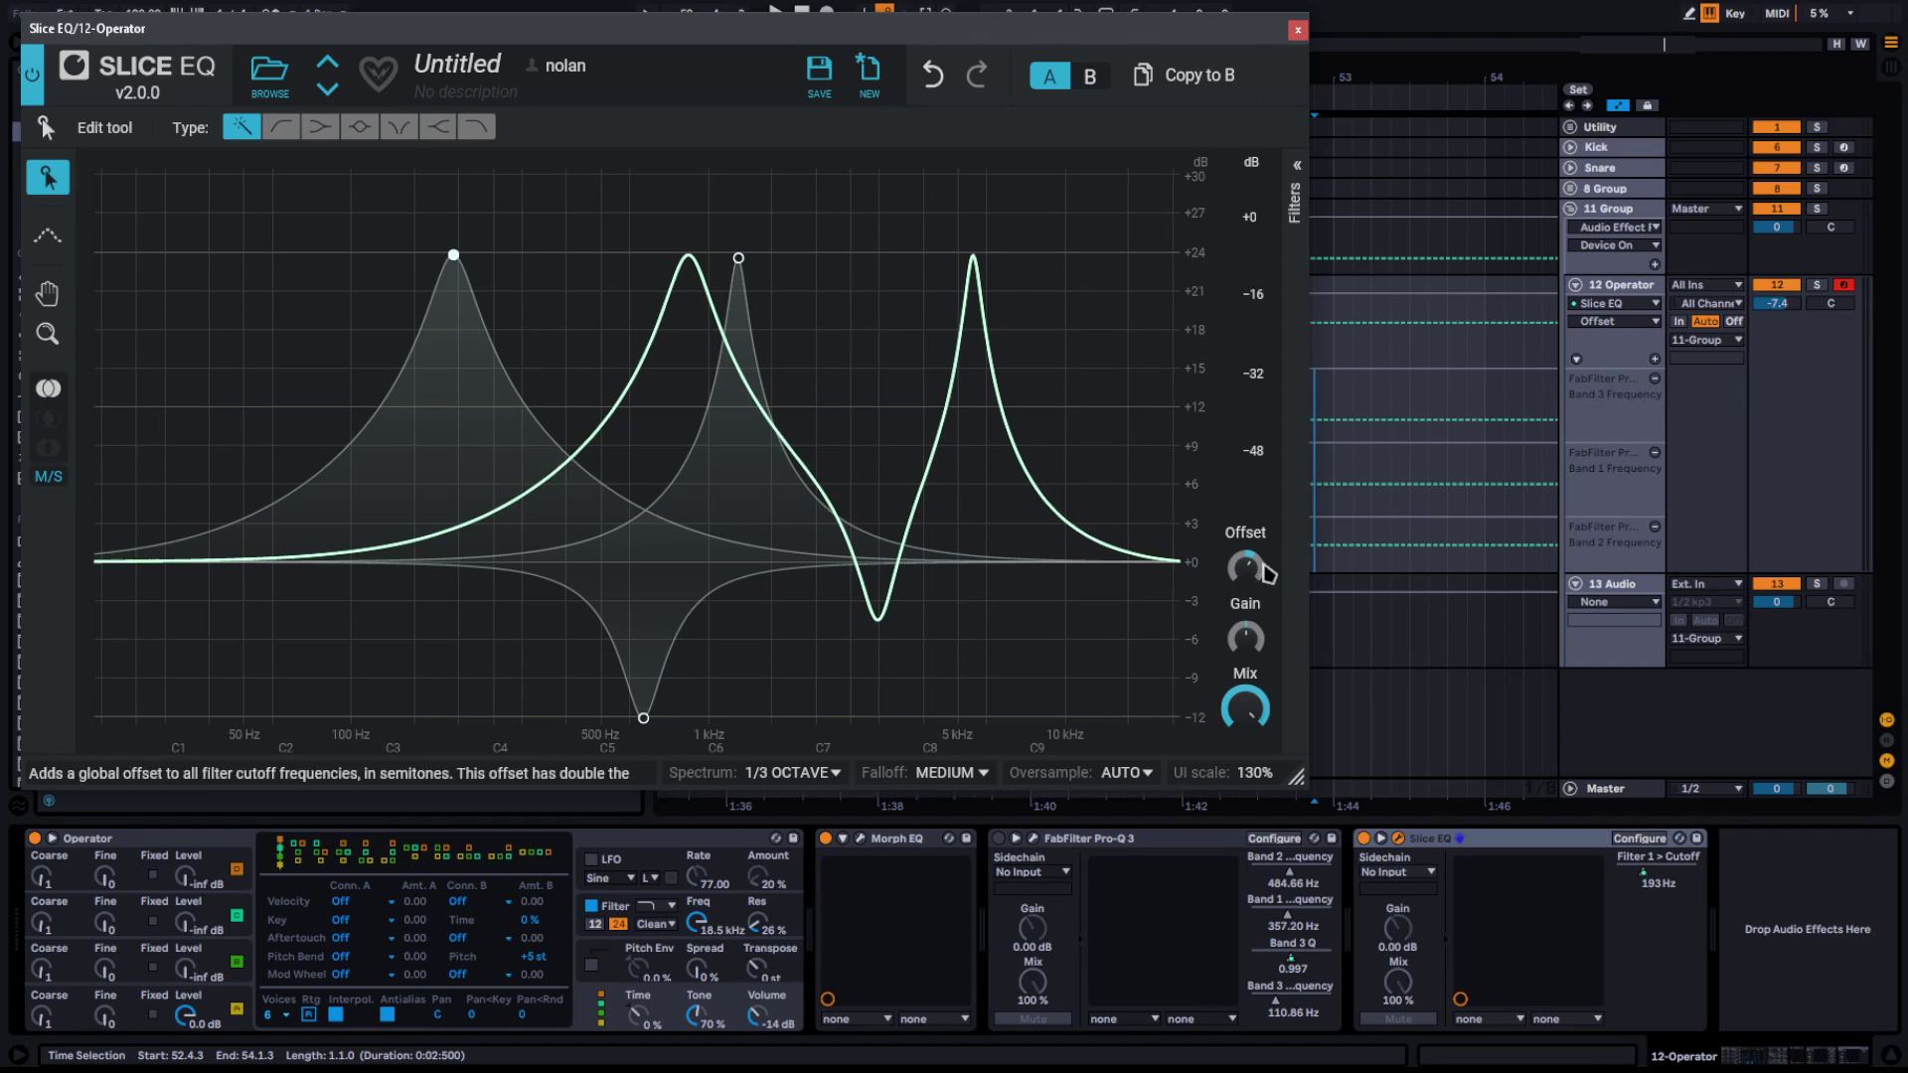
double_click(1245, 568)
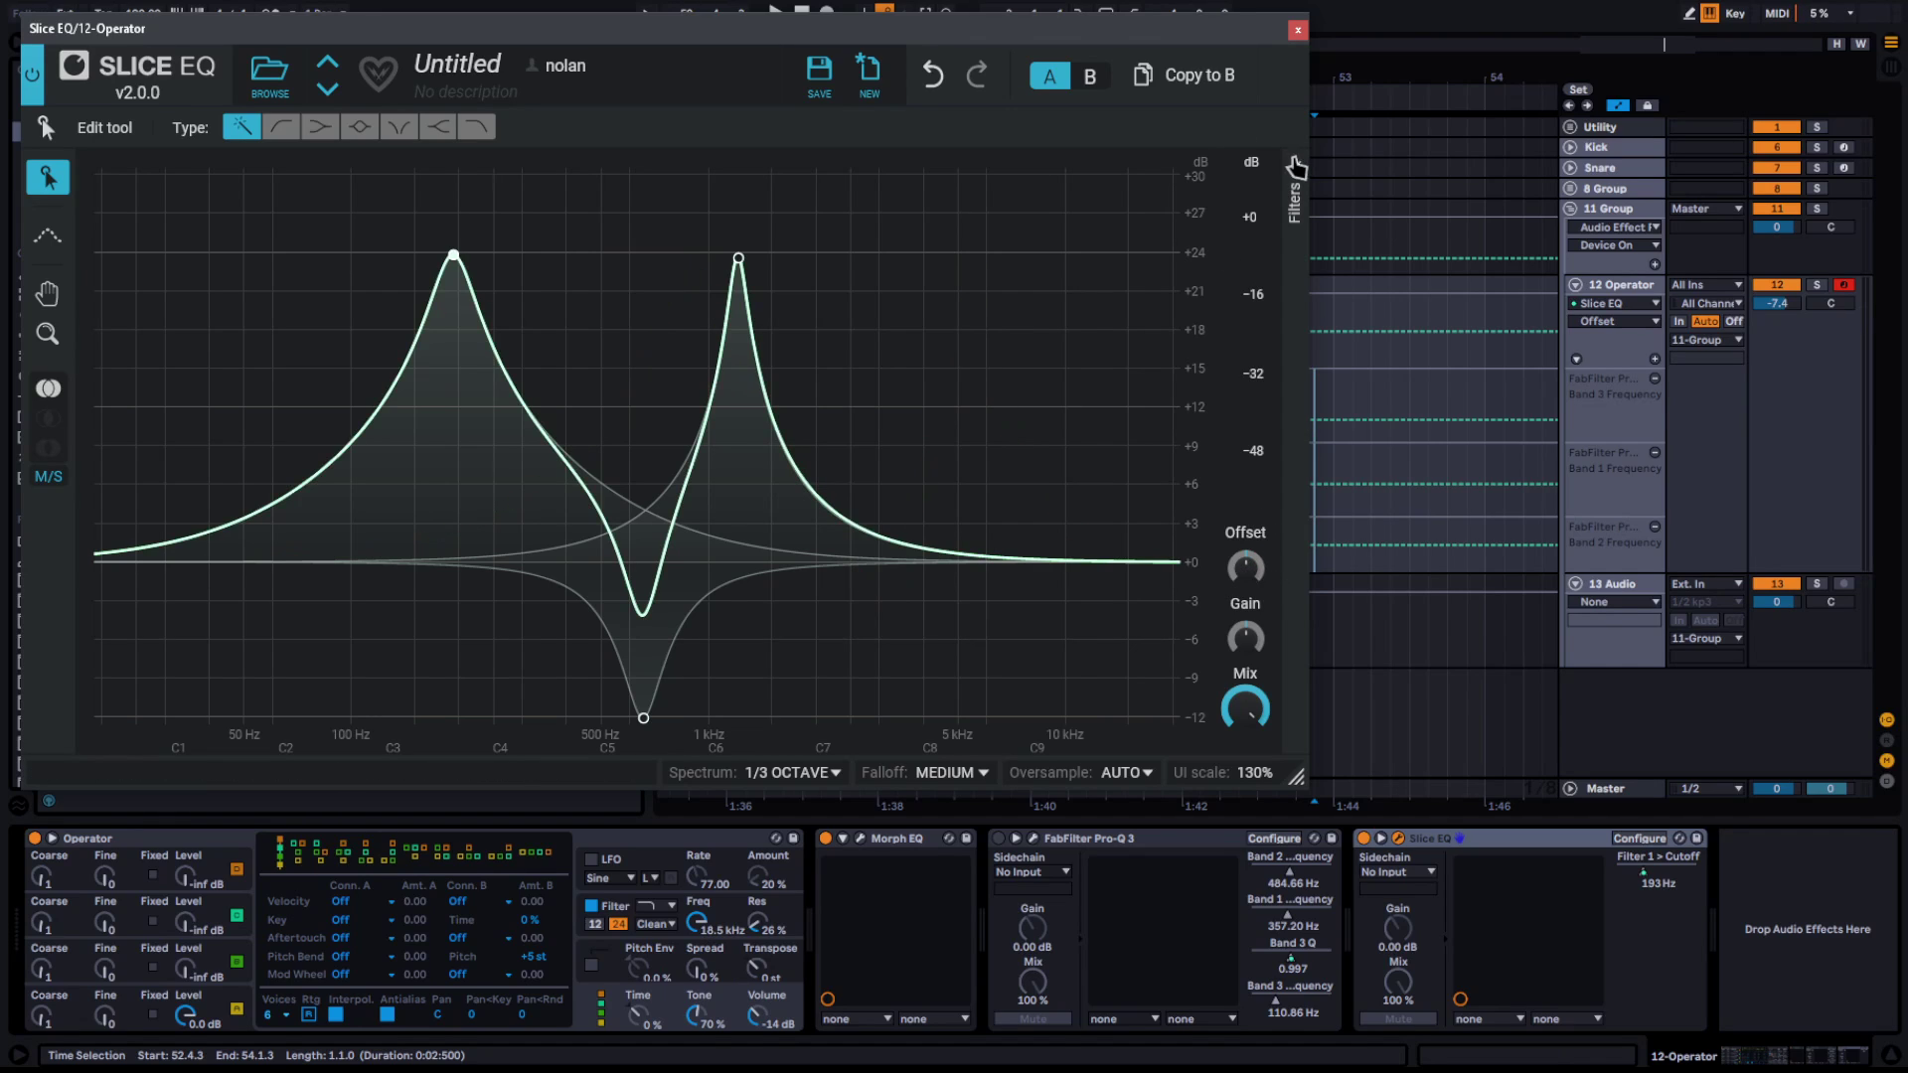
Close and switch off Slice EQ, and open Morph EQ on the Operator track
click(1298, 31)
click(1364, 839)
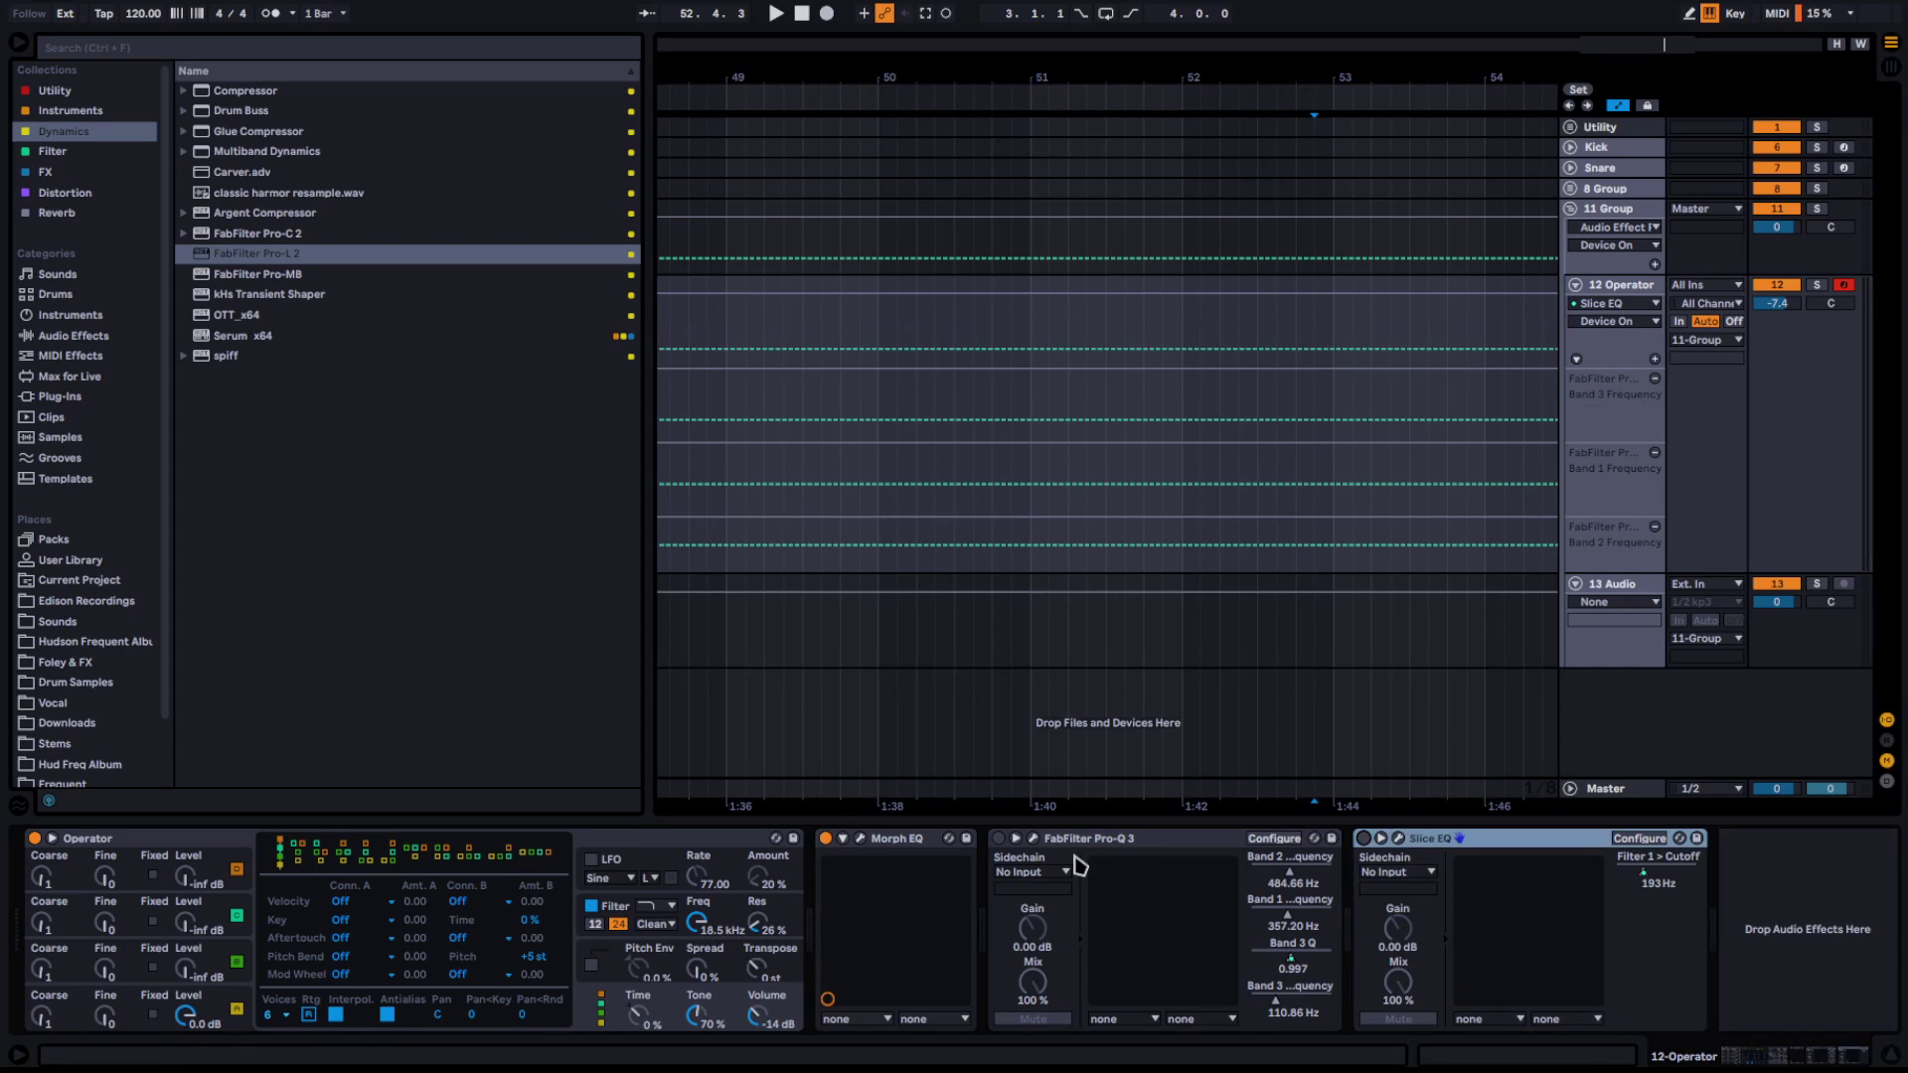
click(857, 840)
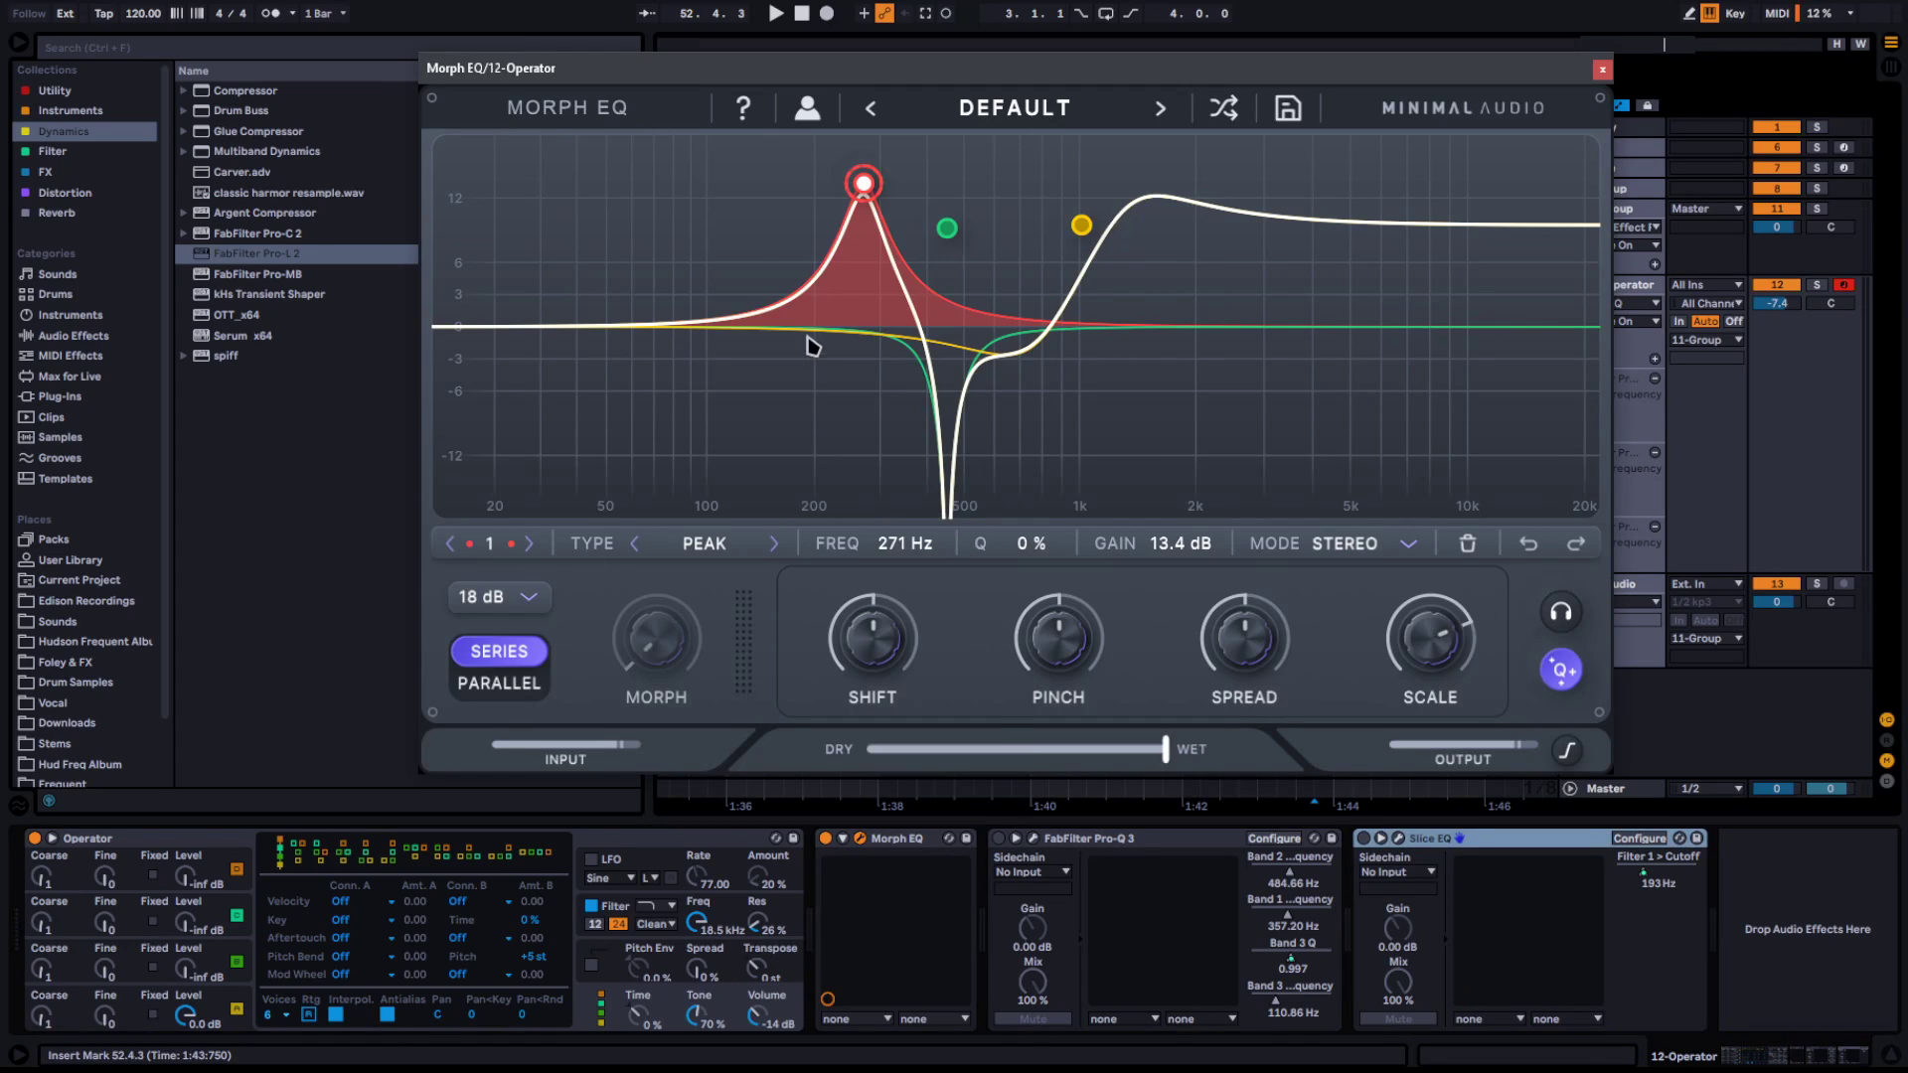
Delete all three existing bands in Morph EQ to leave a flat curve
click(812, 345)
click(1082, 224)
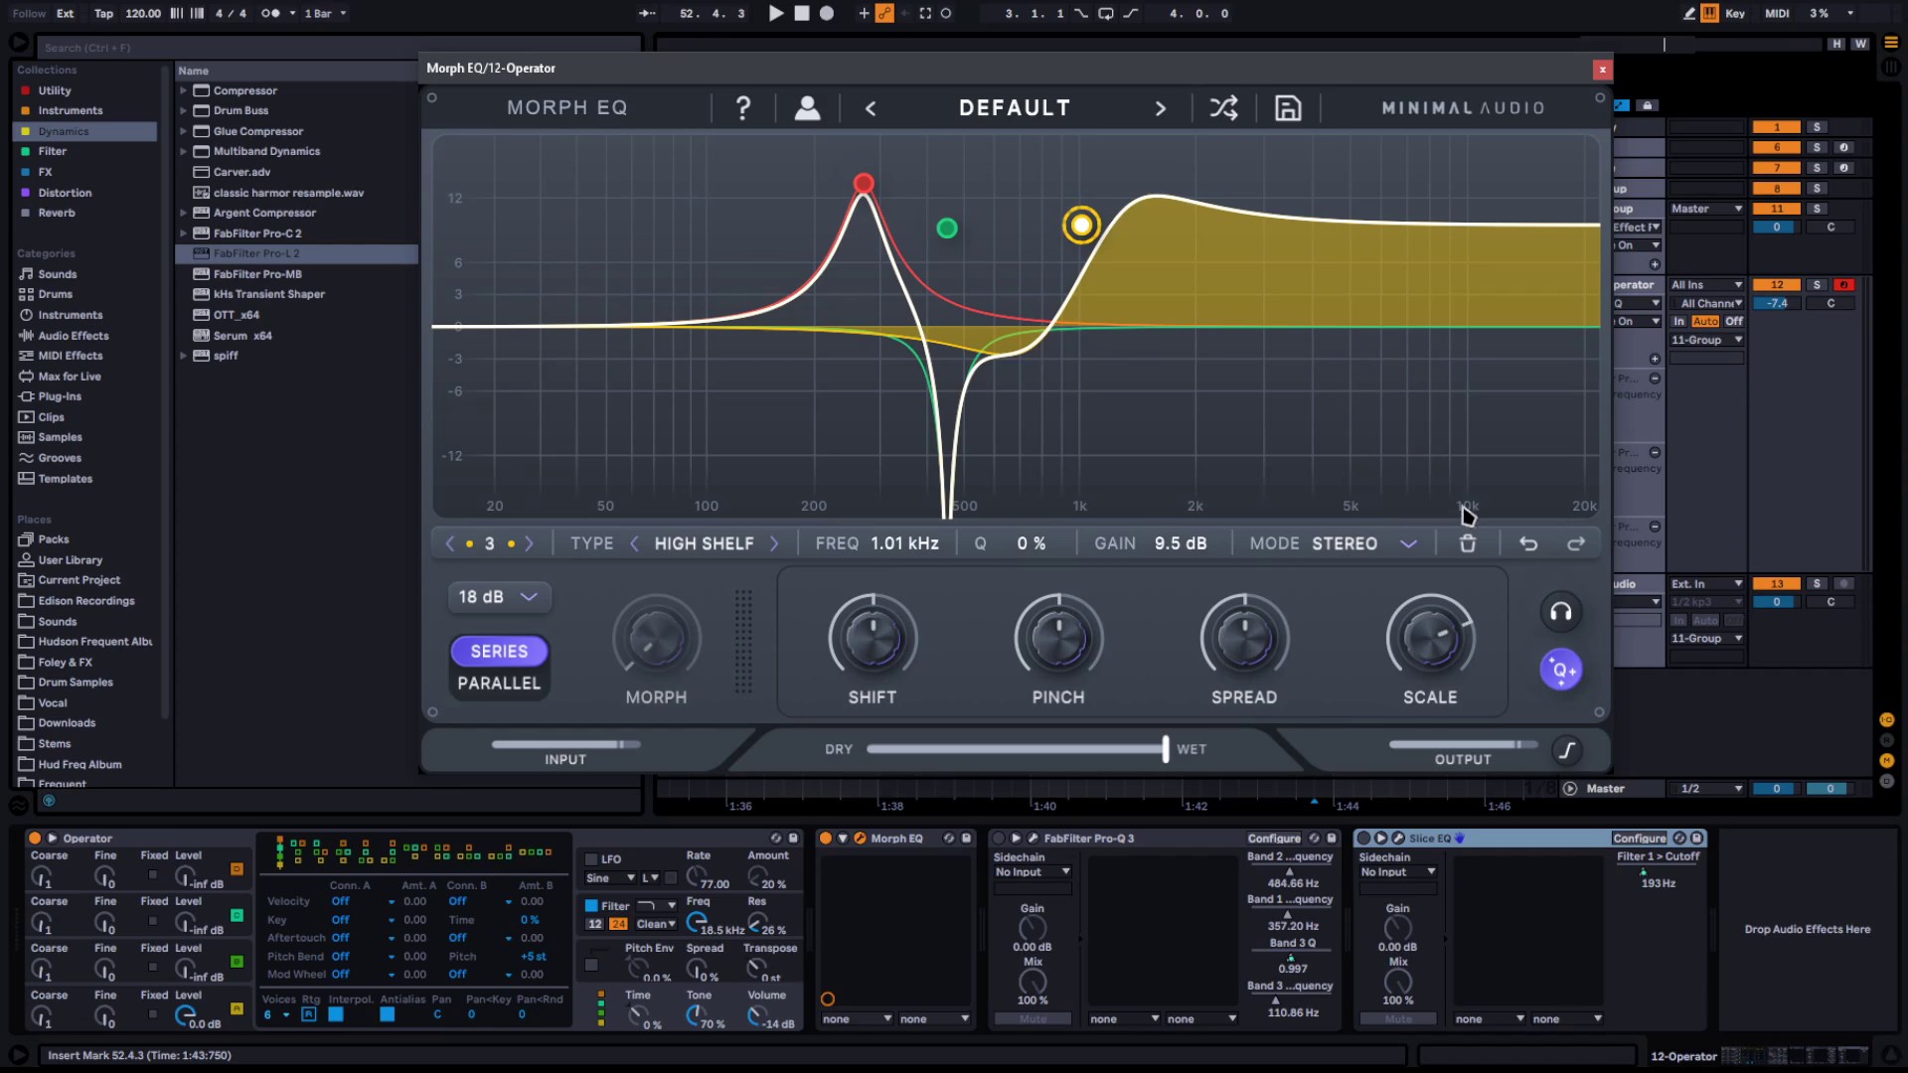
click(1468, 542)
right_click(947, 228)
click(959, 243)
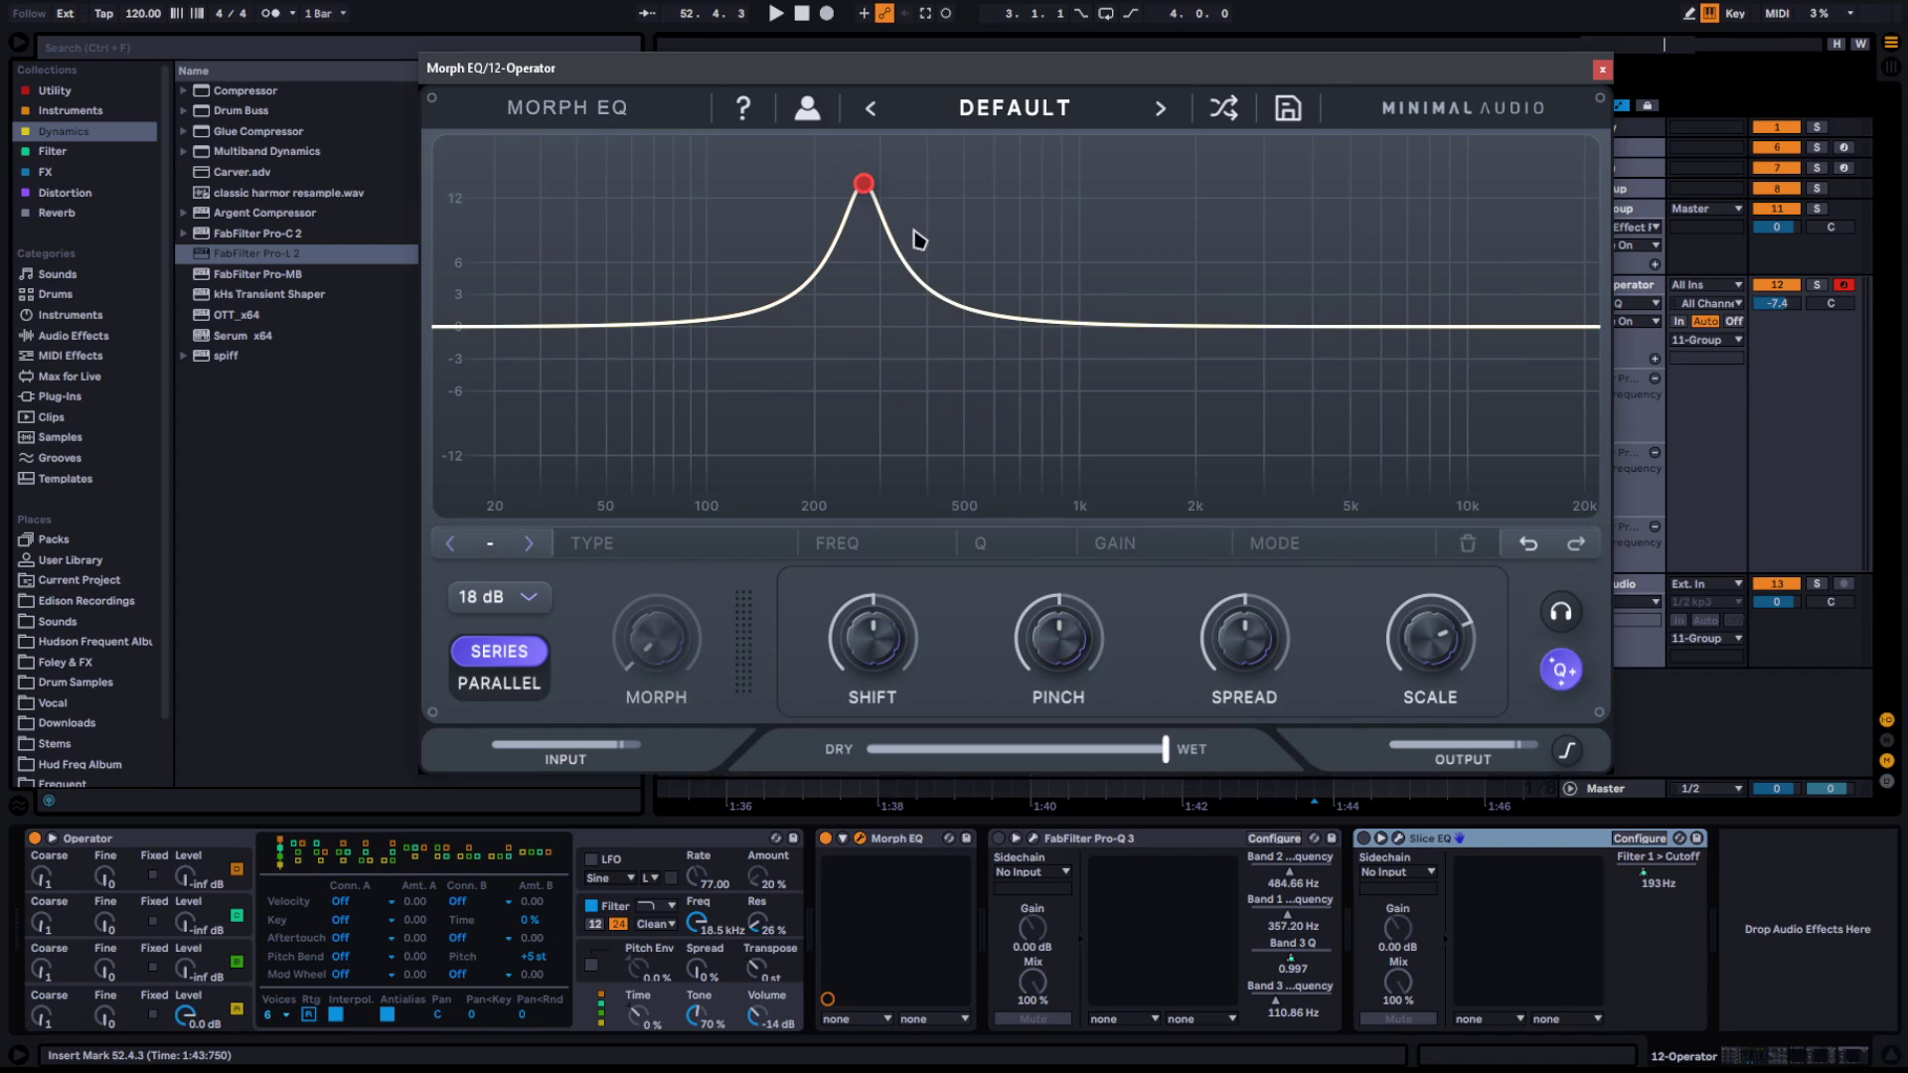
right_click(864, 183)
click(948, 209)
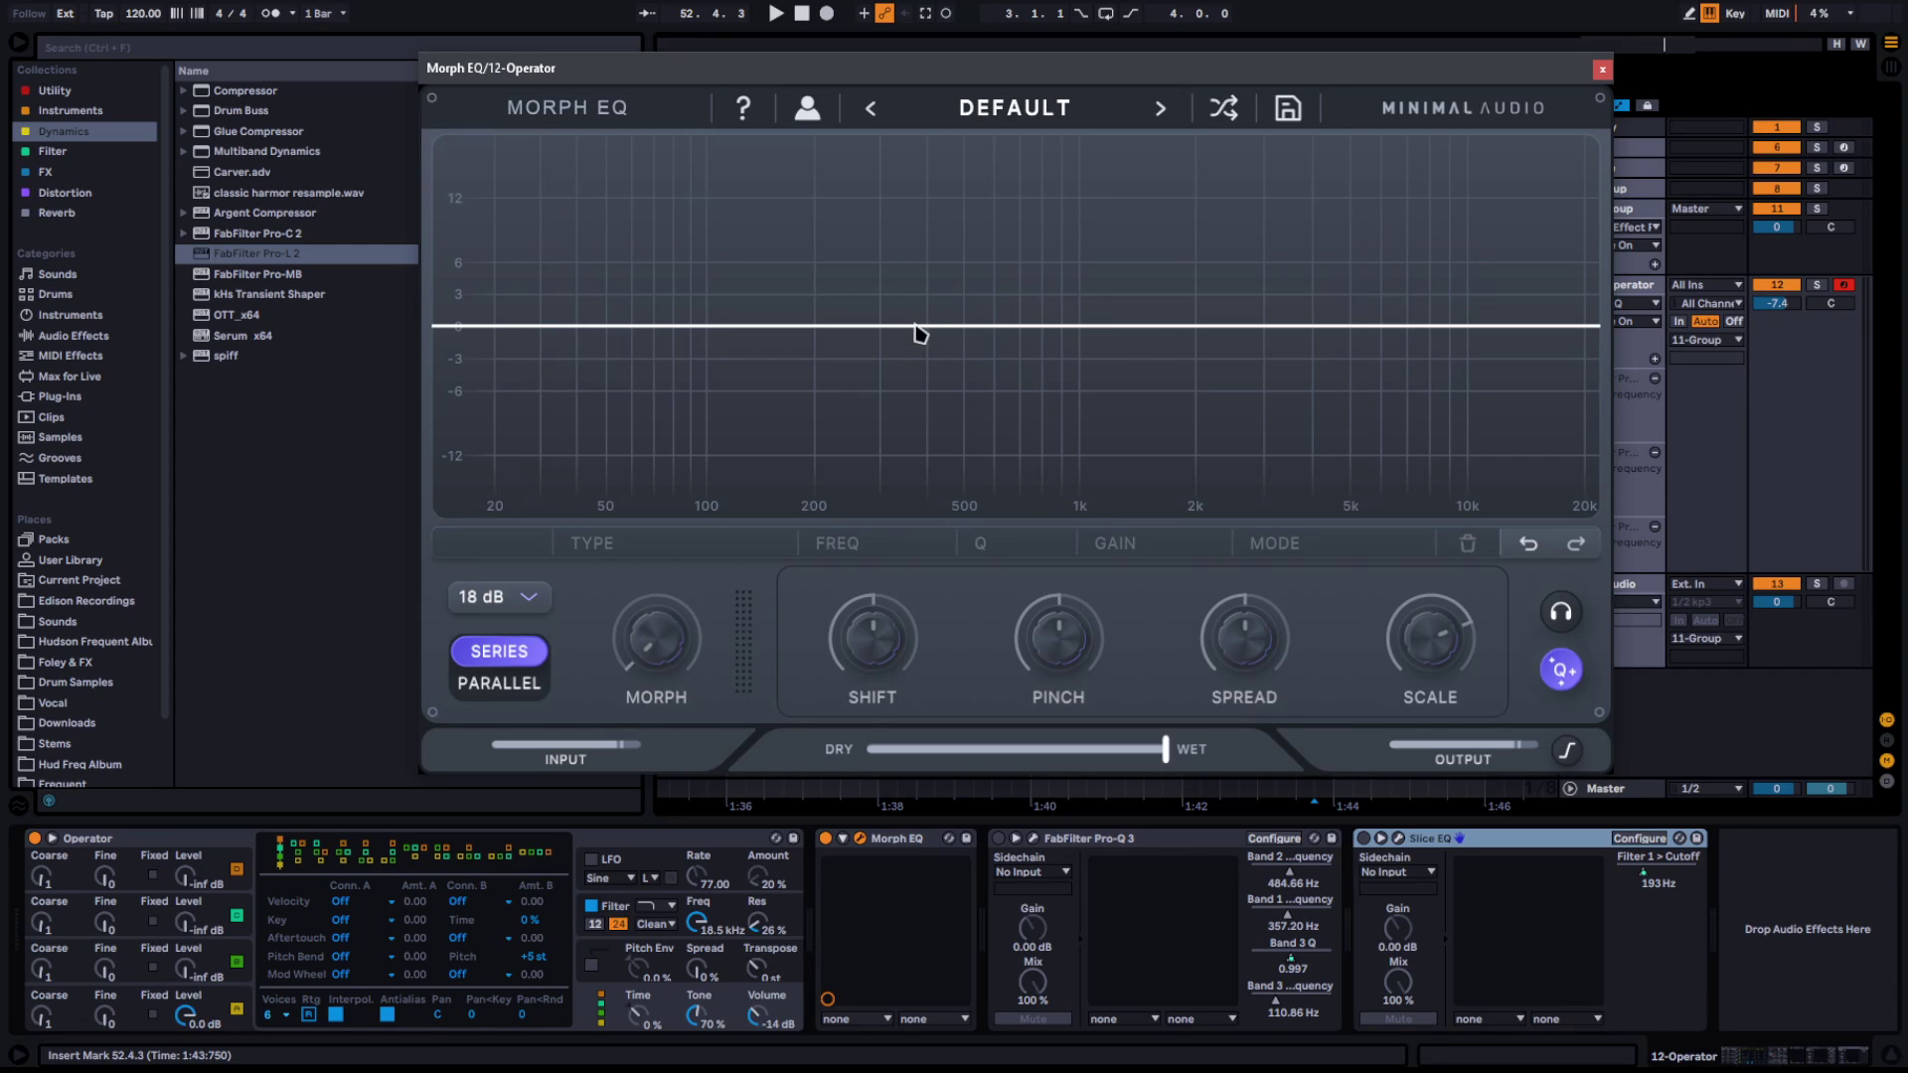
Add 18 dB peaks at about 406 Hz and 976 Hz with a -12 dB dip at about 615 Hz, and try the Shift control
drag(916, 325, 930, 139)
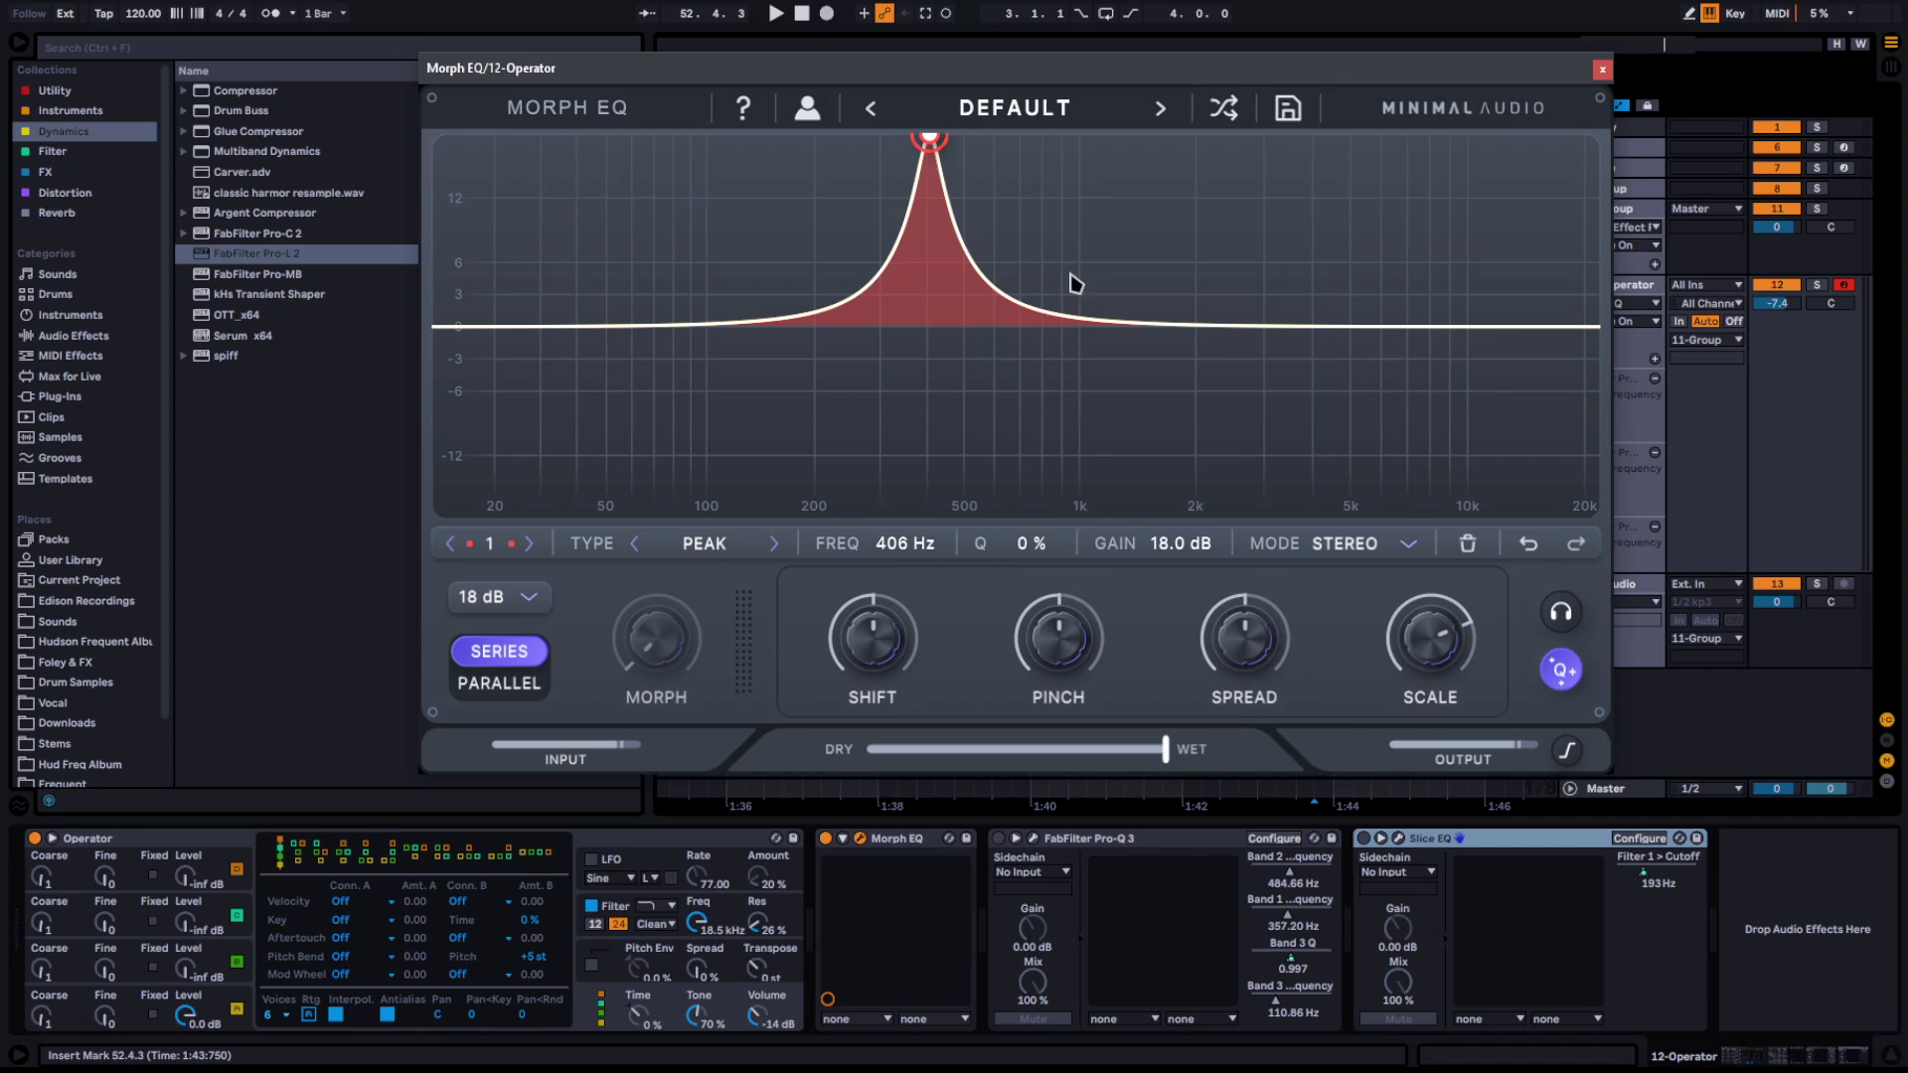
drag(1088, 326, 1074, 139)
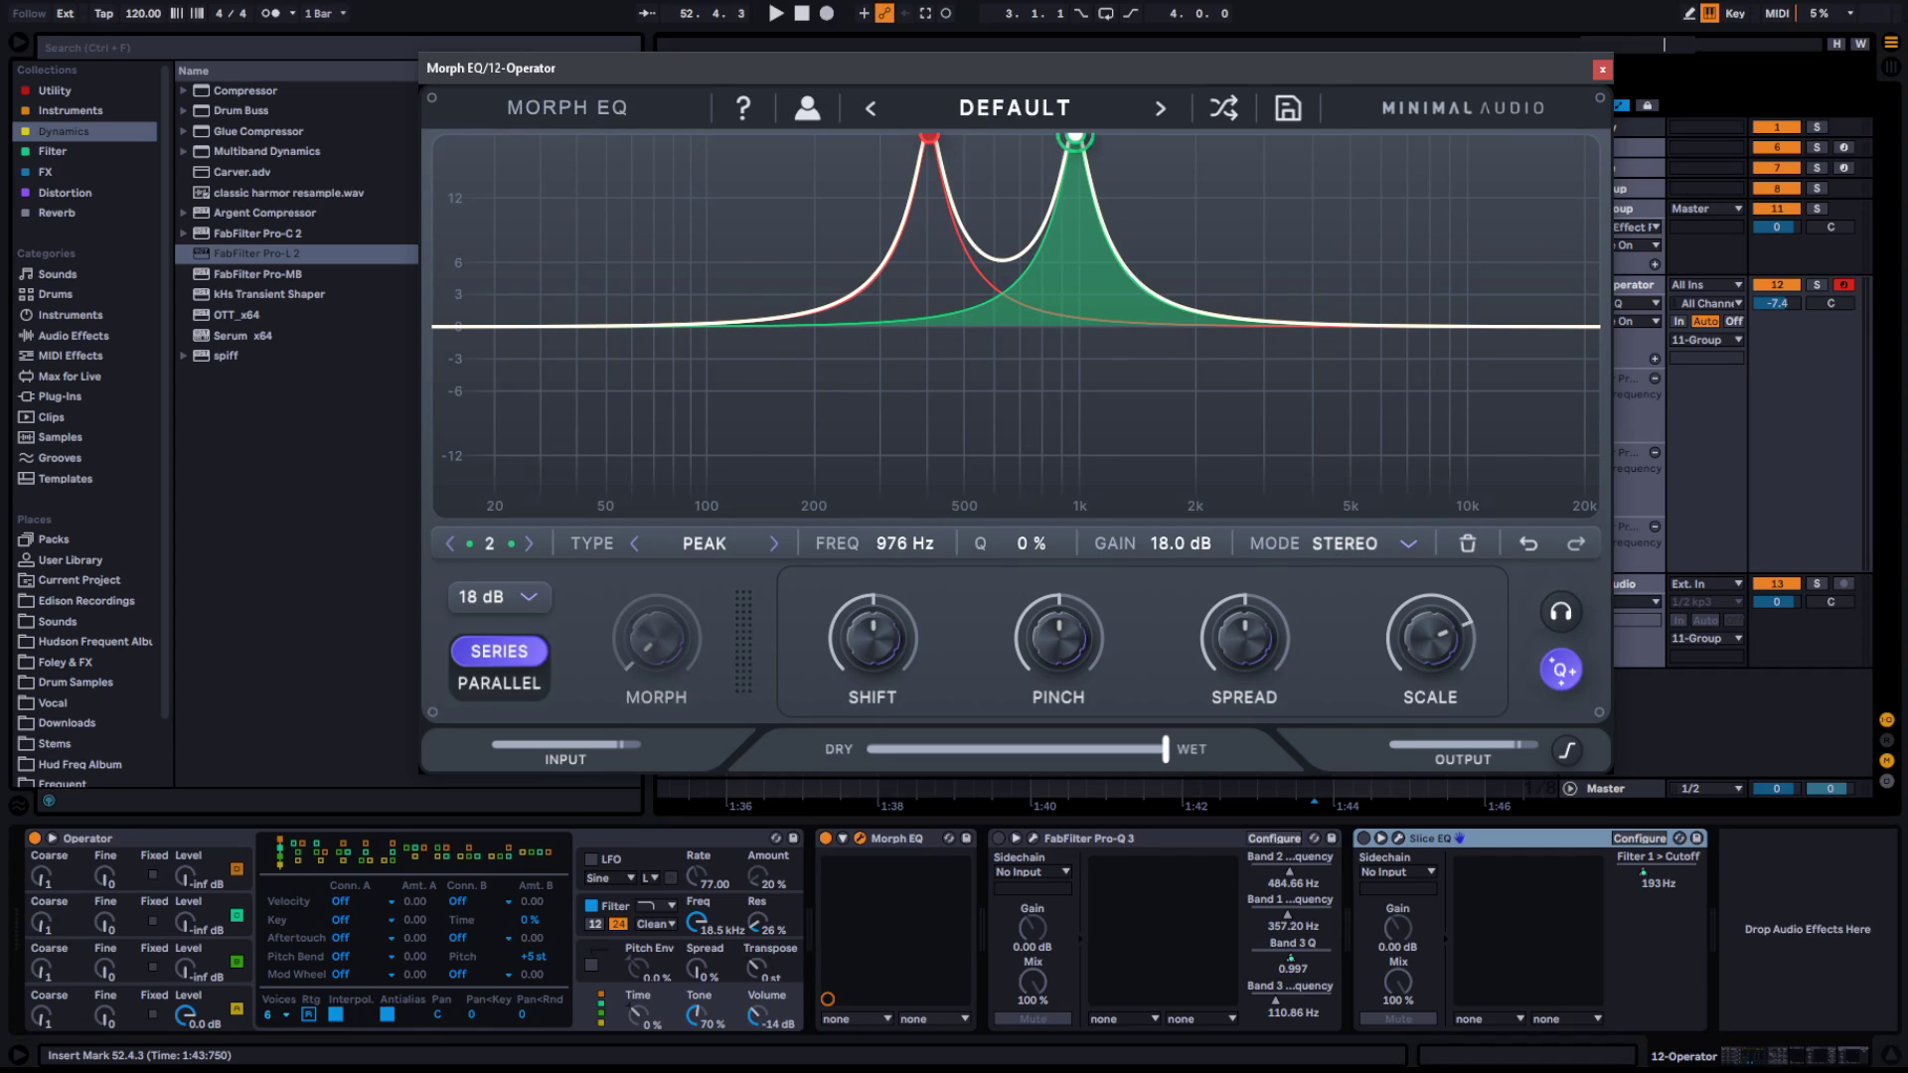
drag(1002, 263, 998, 455)
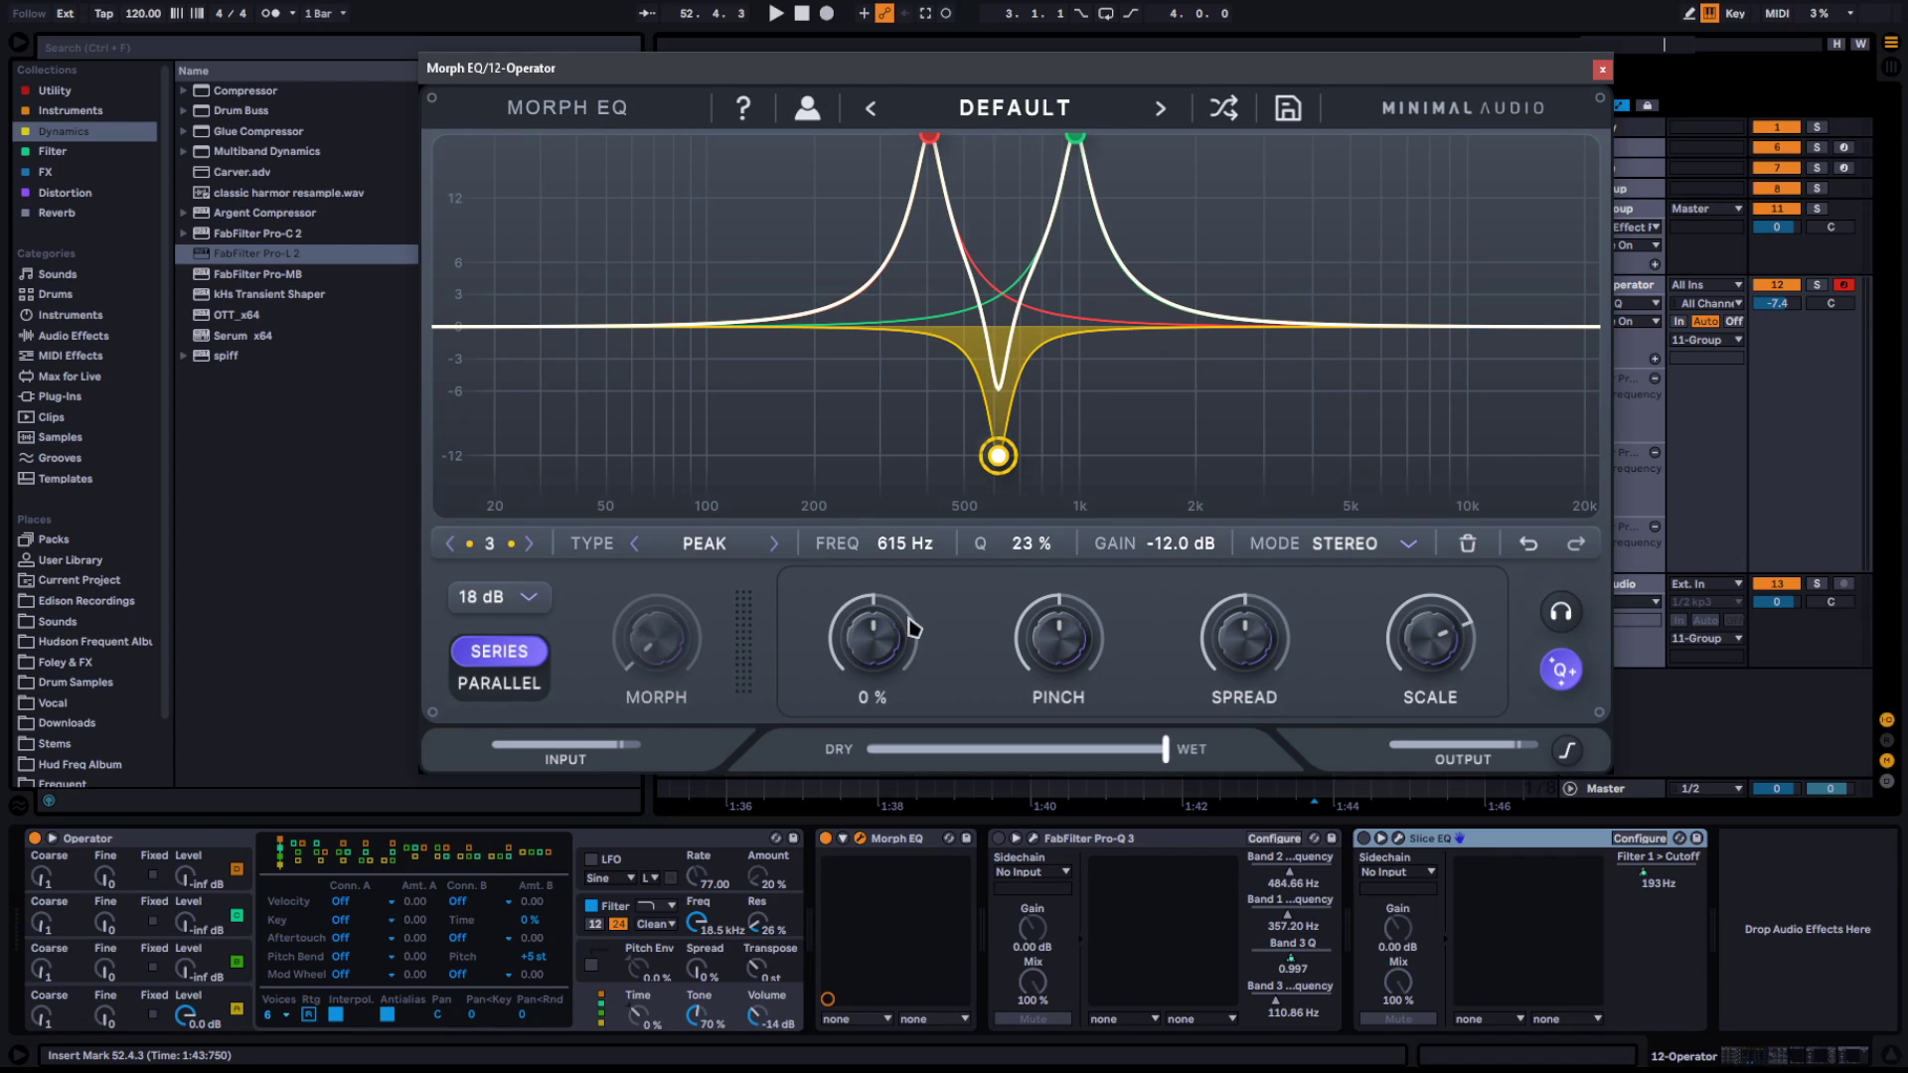
drag(912, 628, 864, 637)
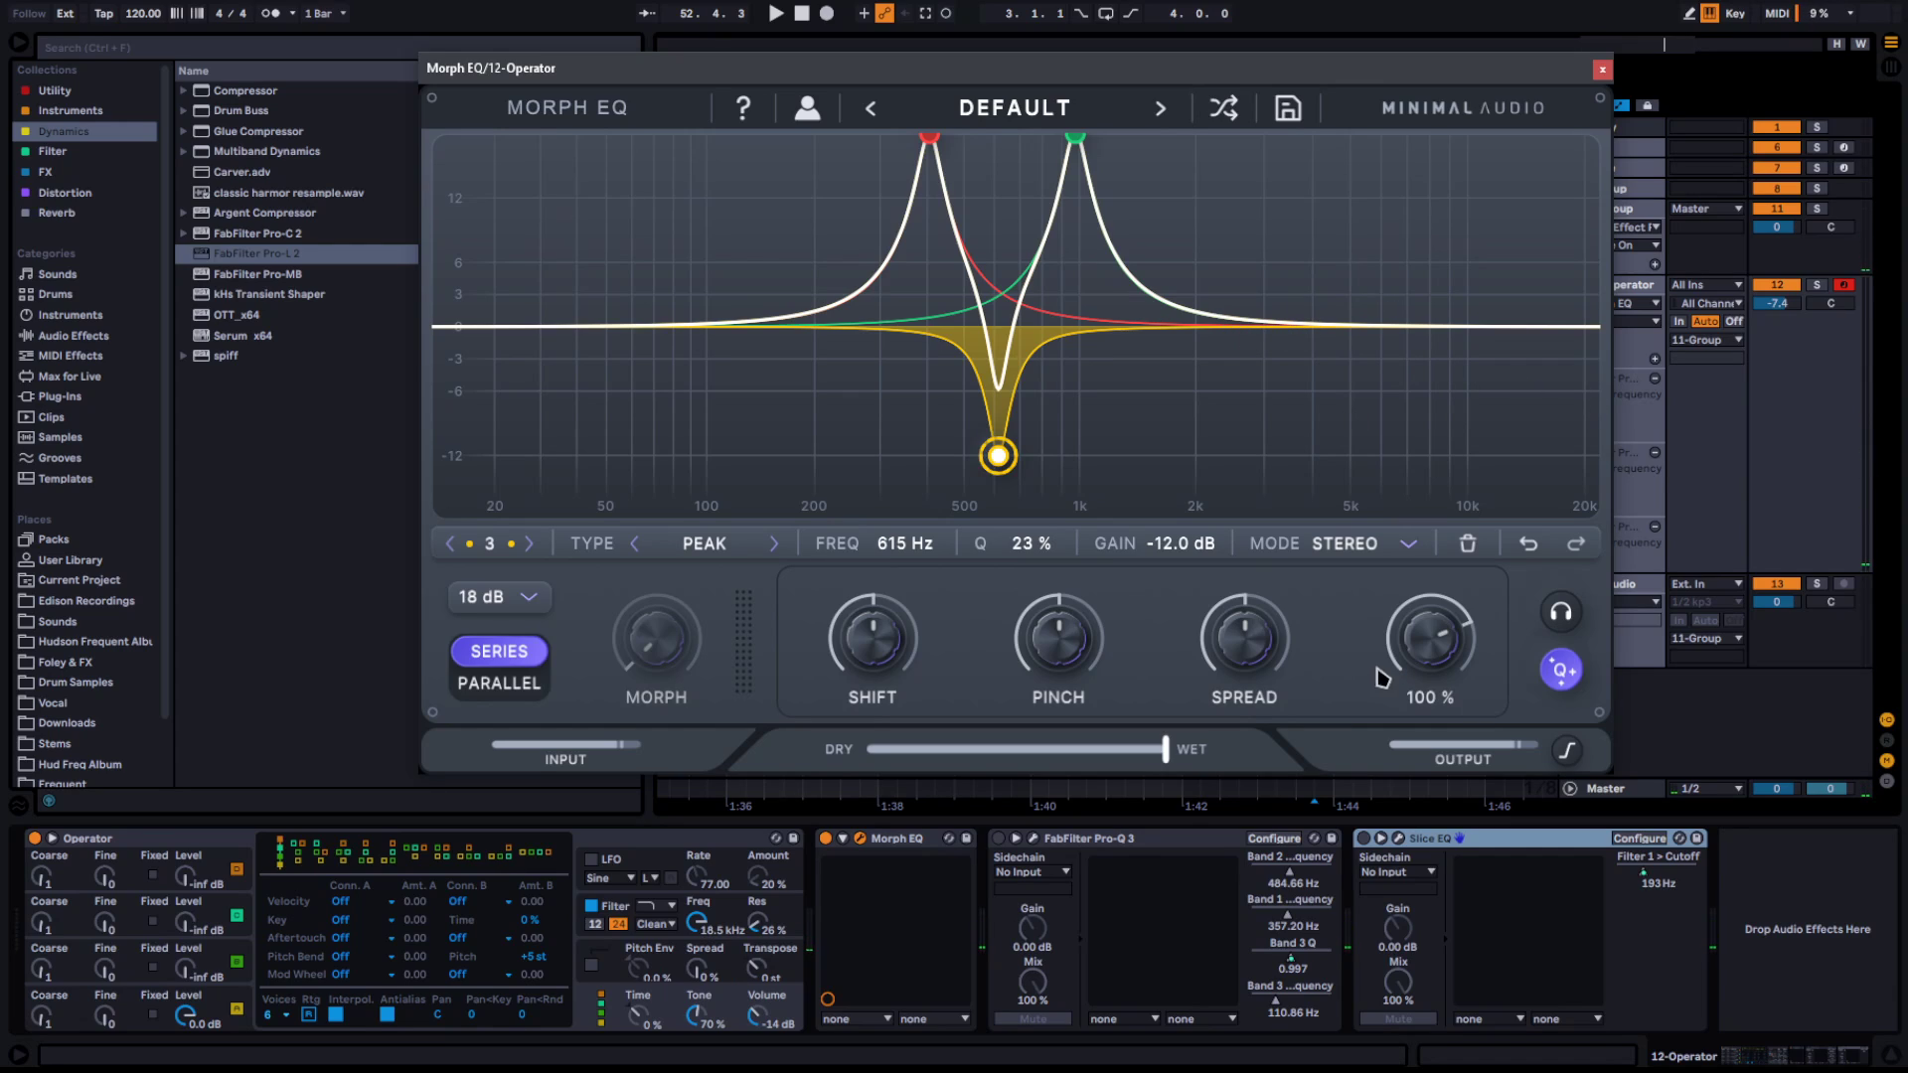
Add a low-pass band at about 1.82 kHz and move the first peak to about 517 Hz
double_click(1555, 345)
drag(1555, 345, 1179, 319)
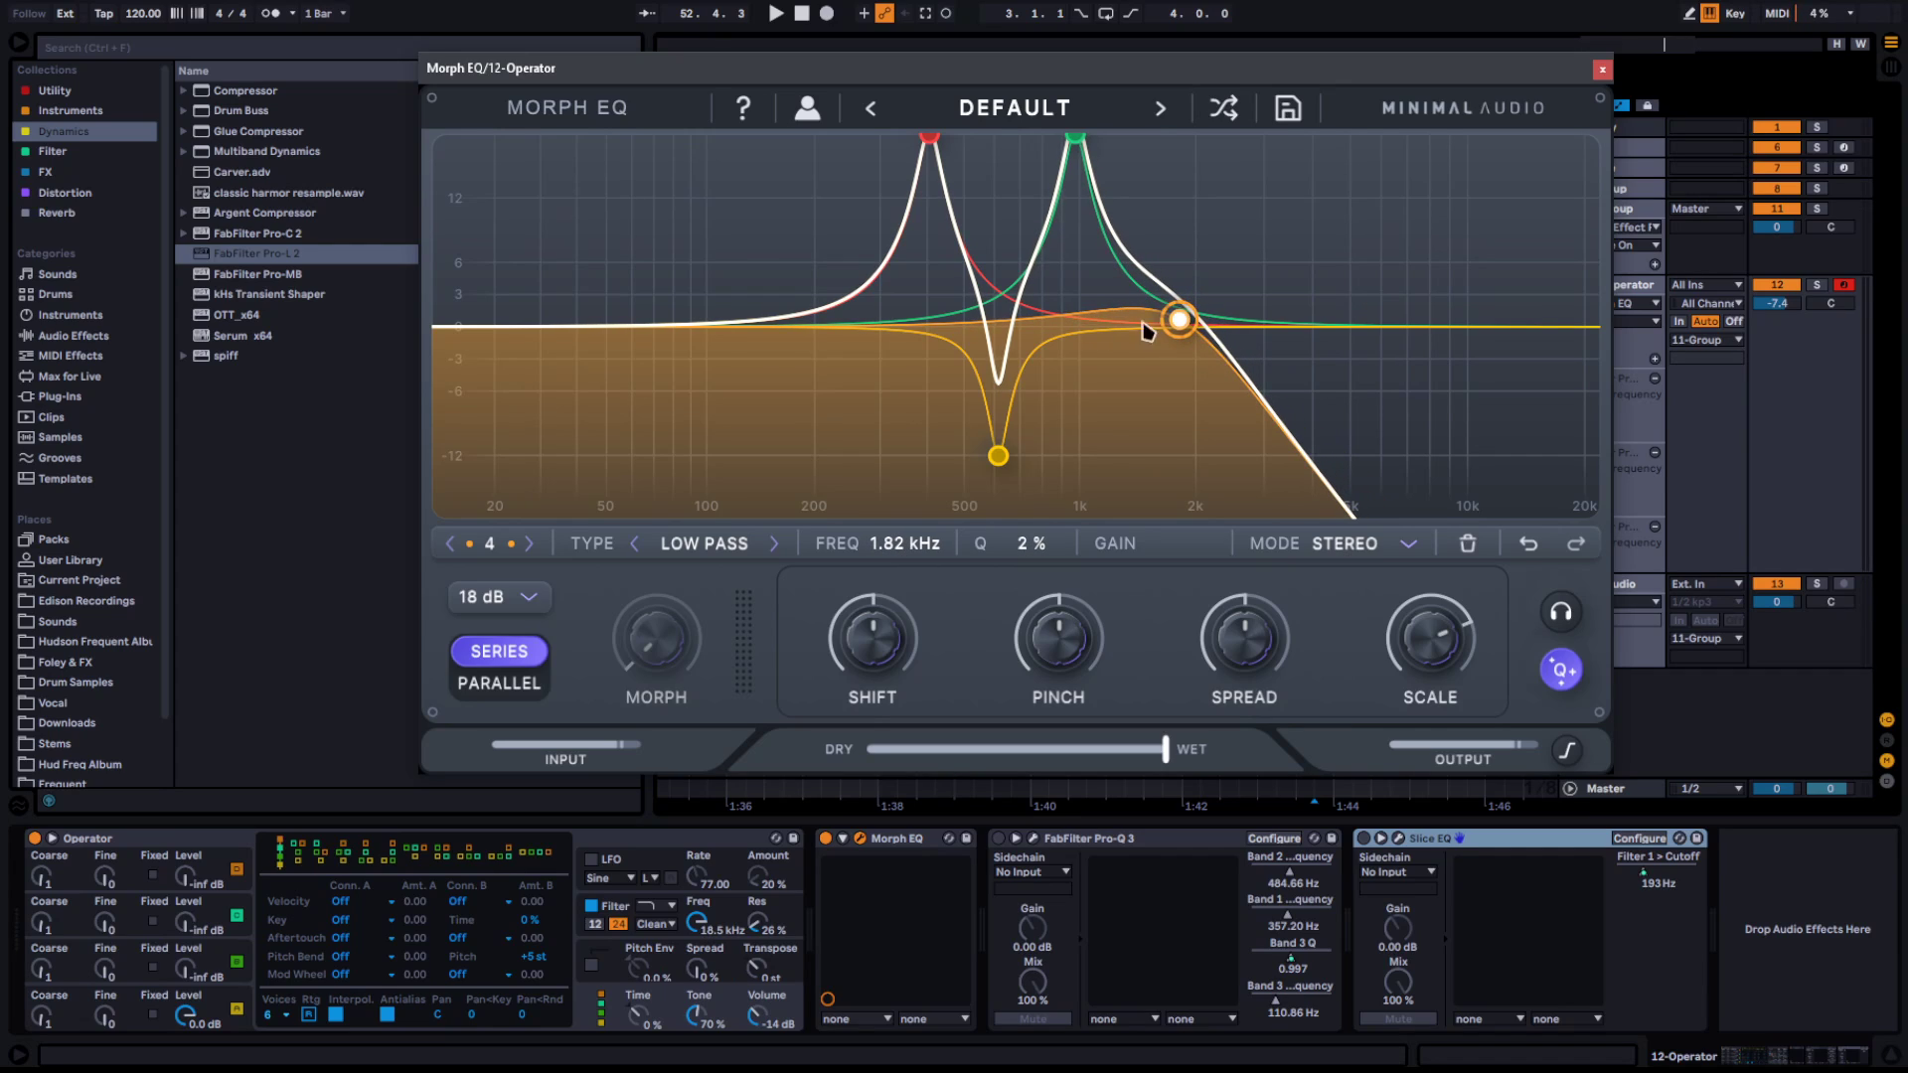
drag(929, 136, 969, 136)
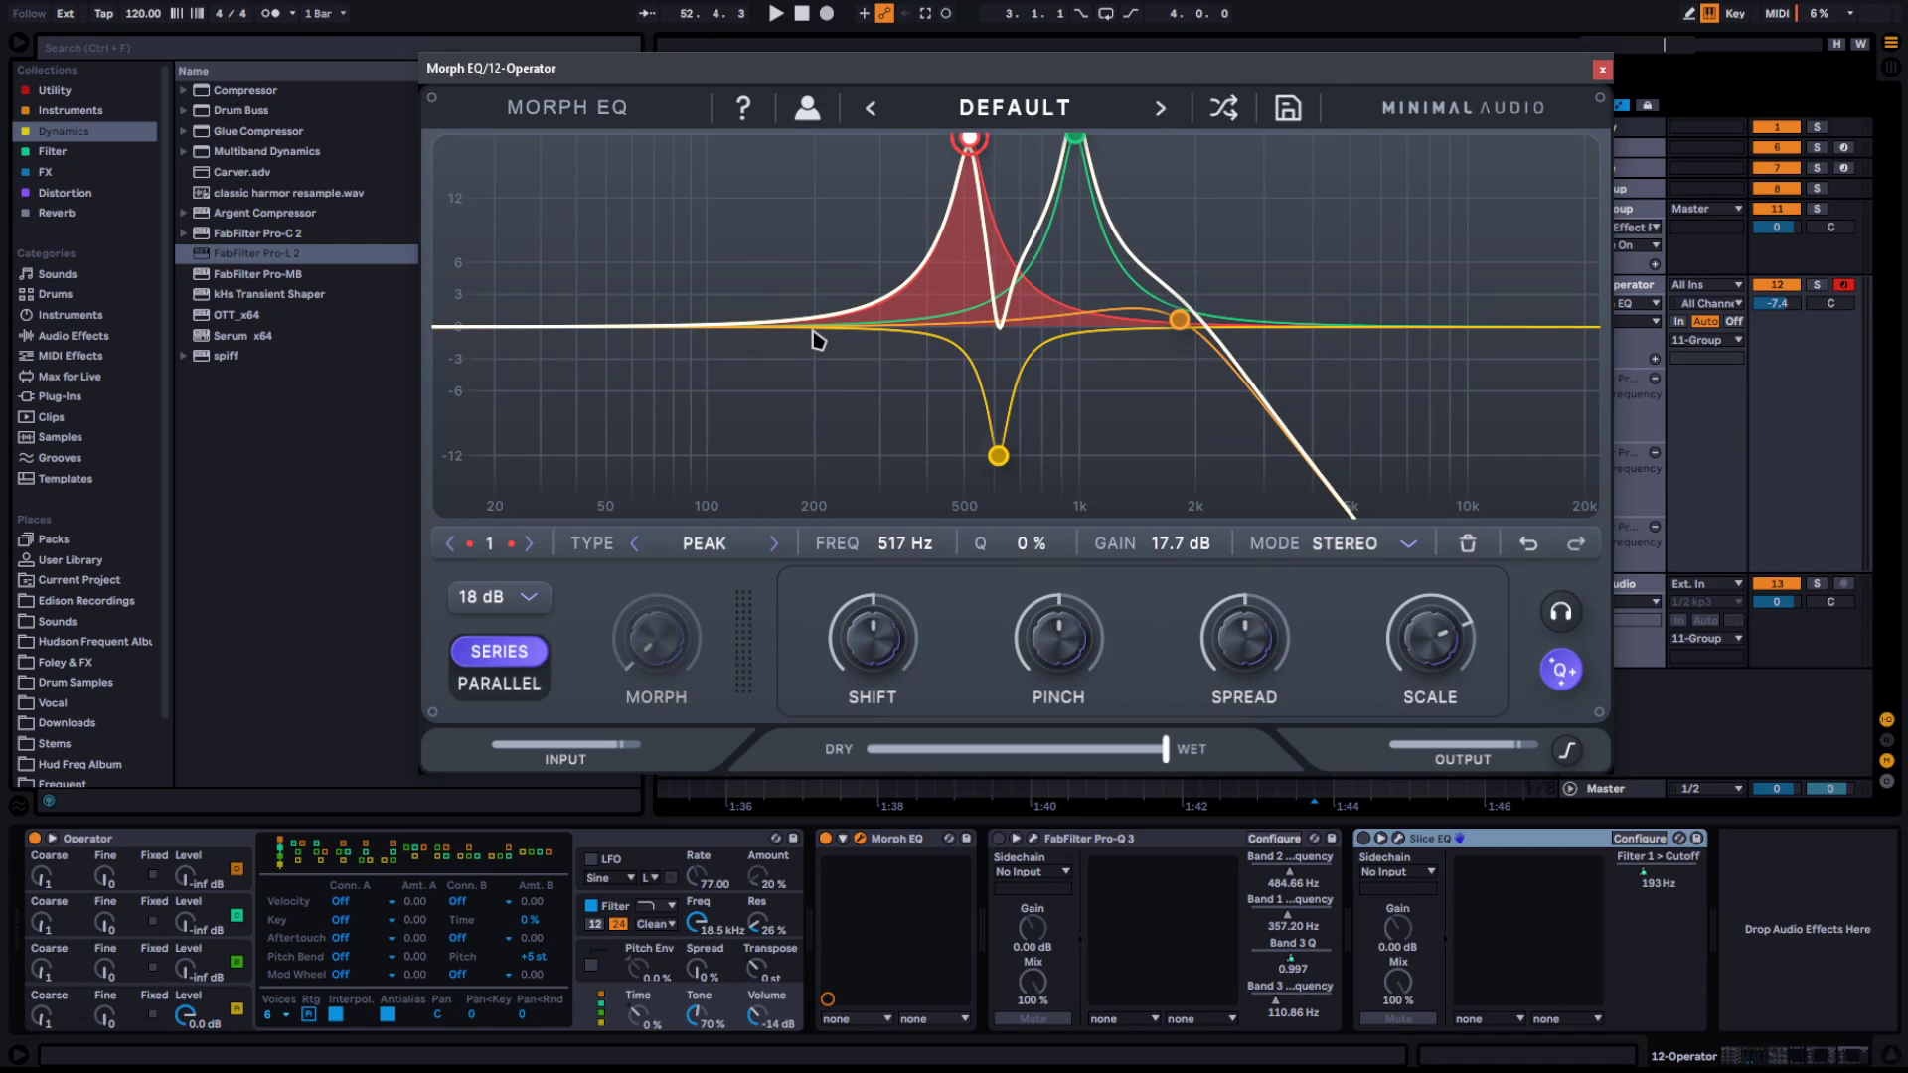
Add a peak of about 10.2 dB at 231 Hz and move the whole Morph EQ curve higher with Shift
double_click(812, 328)
drag(812, 329, 838, 216)
drag(855, 646, 779, 626)
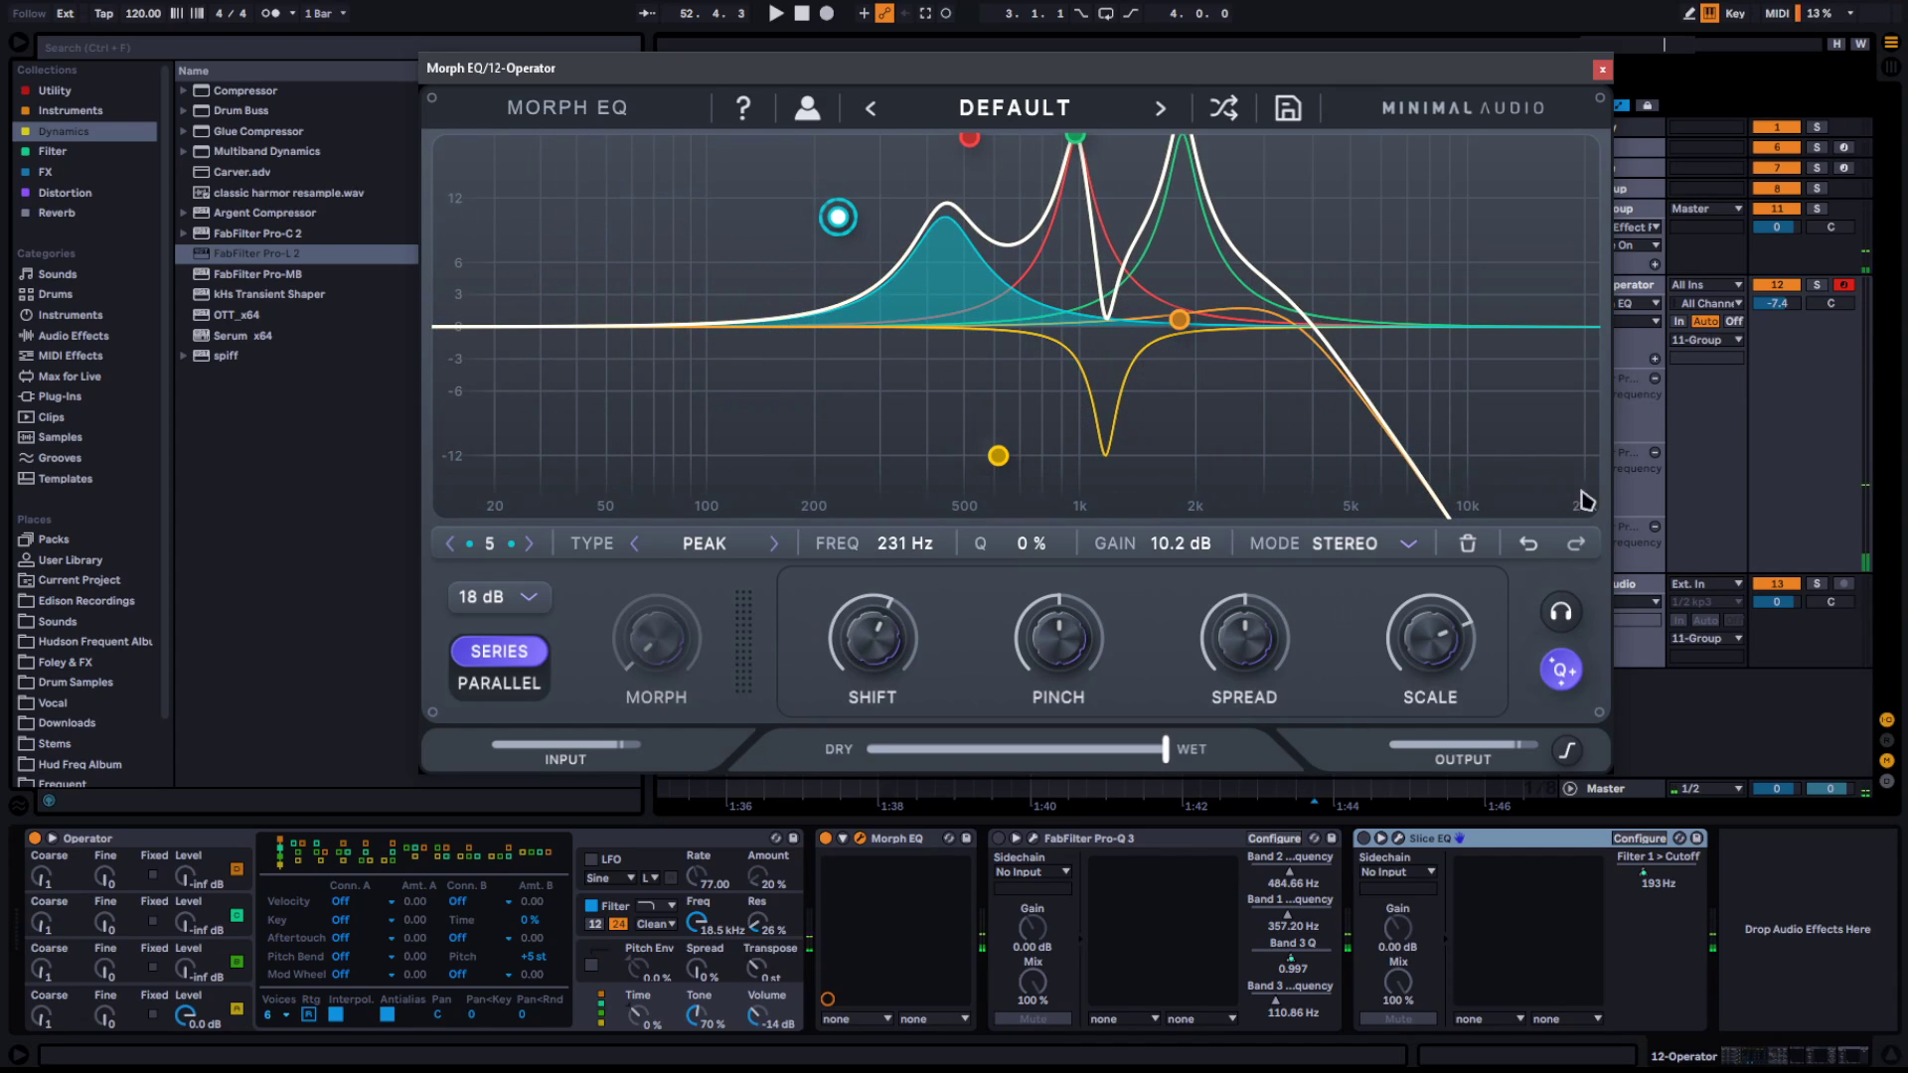
Set the Operator track's volume to -6.5 dB and reset Morph EQ's Shift to 0%
drag(1775, 309, 1775, 296)
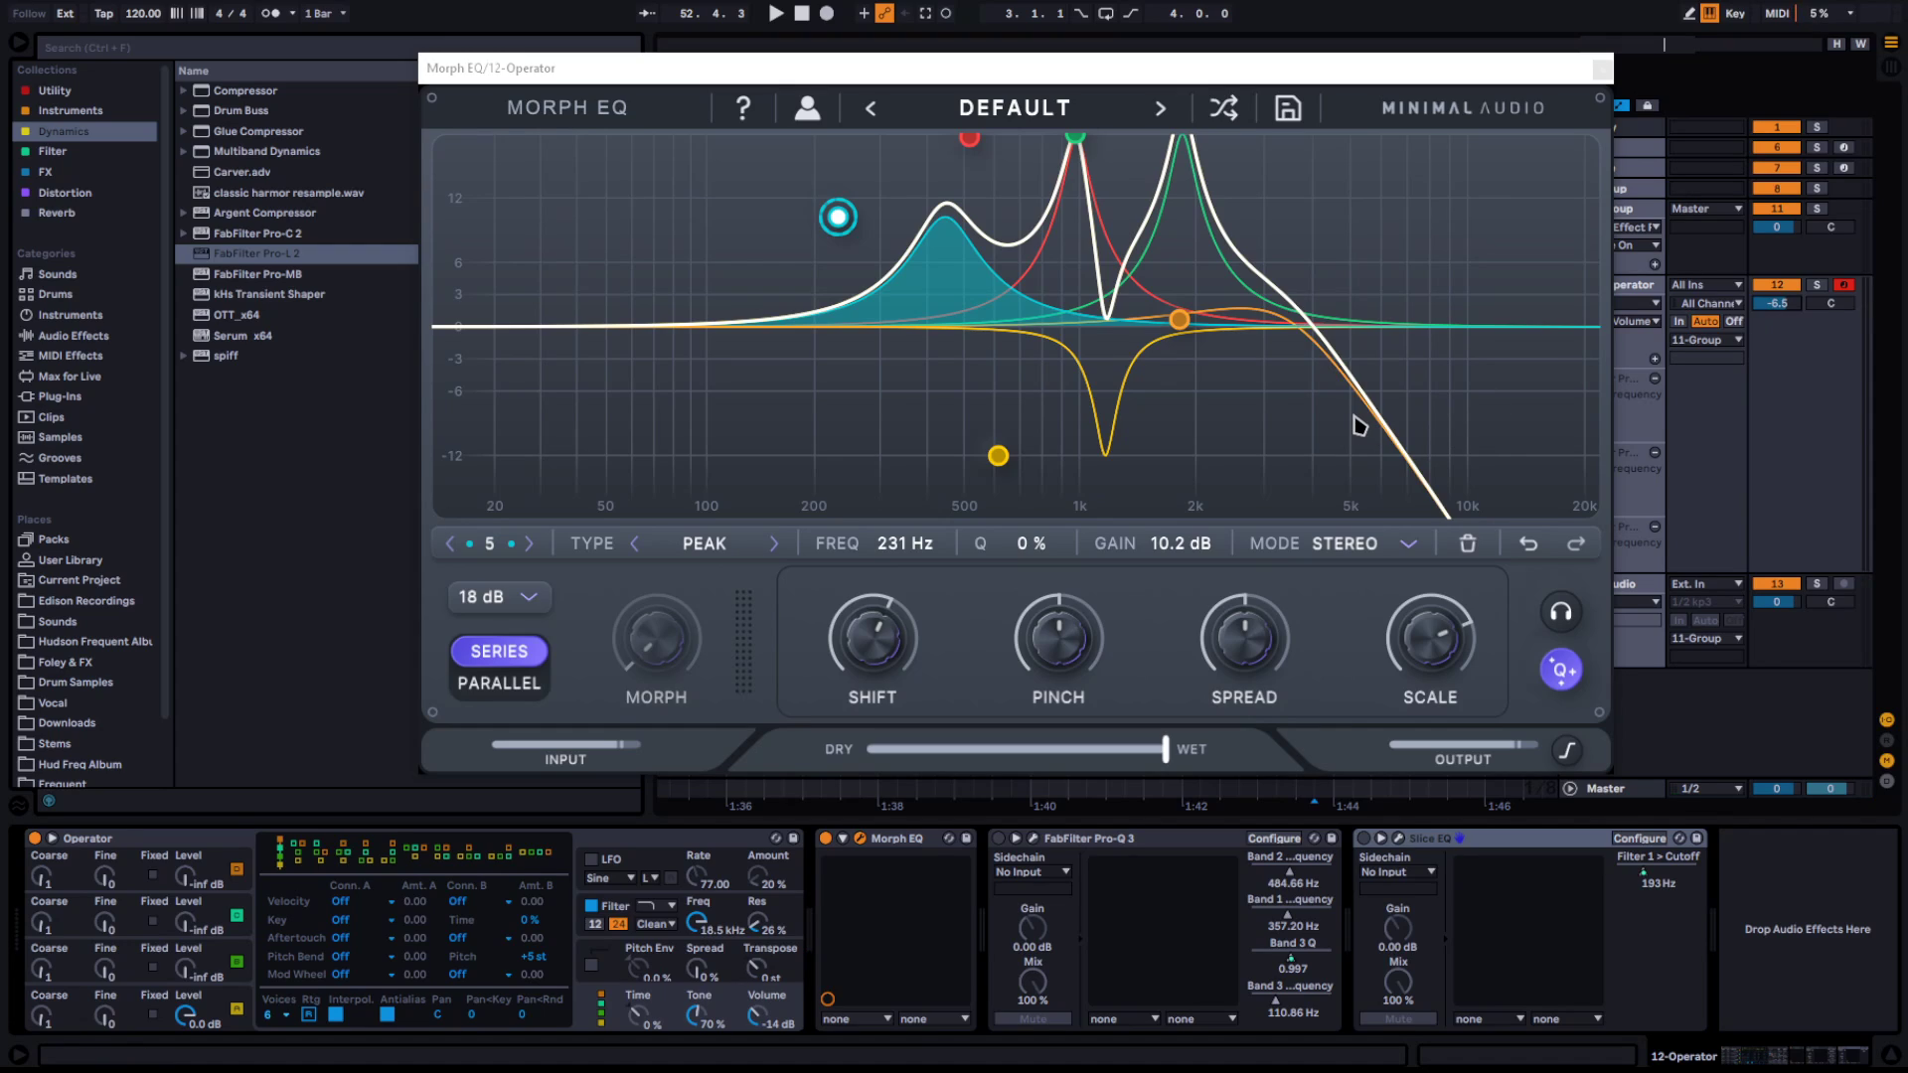
double_click(857, 668)
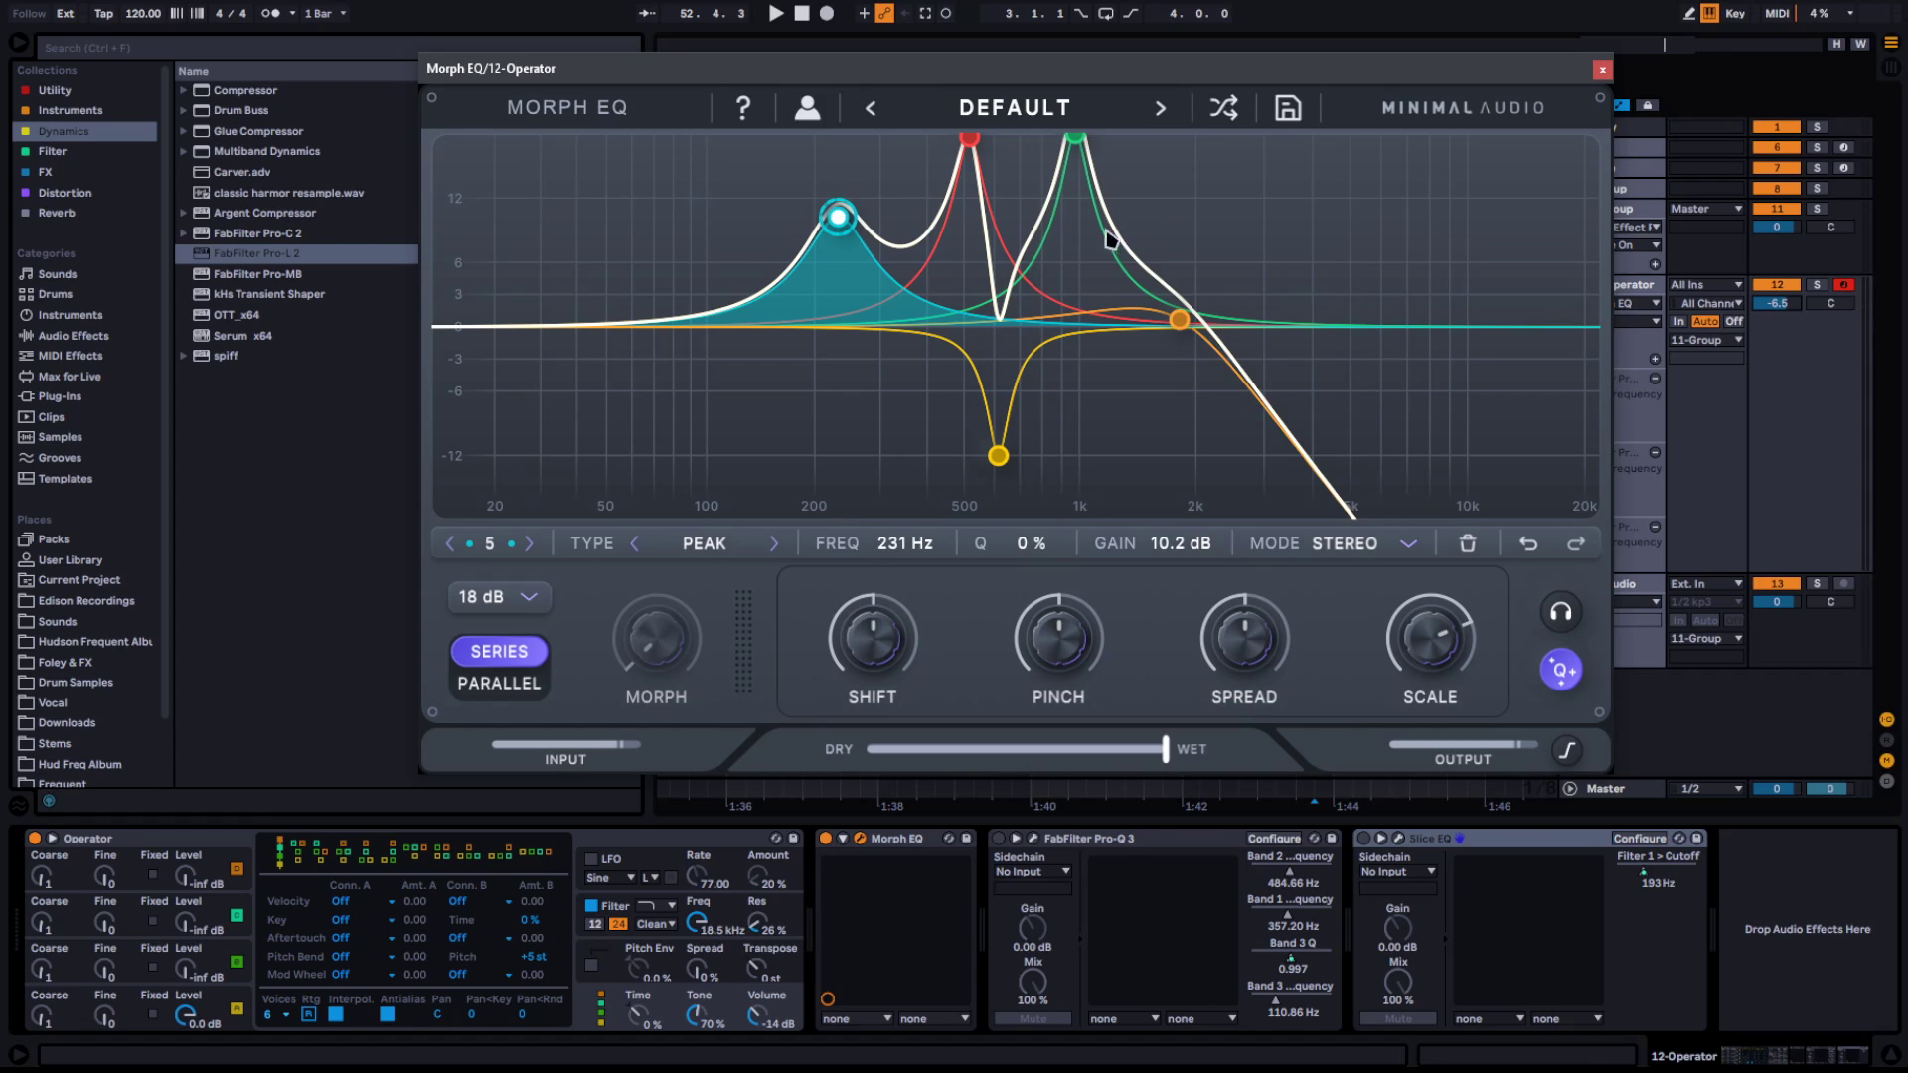
Sweep Morph EQ's Pinch between 100% and -100% together with Shift, return both to 0%, and try the Spread control
drag(1073, 651, 1113, 391)
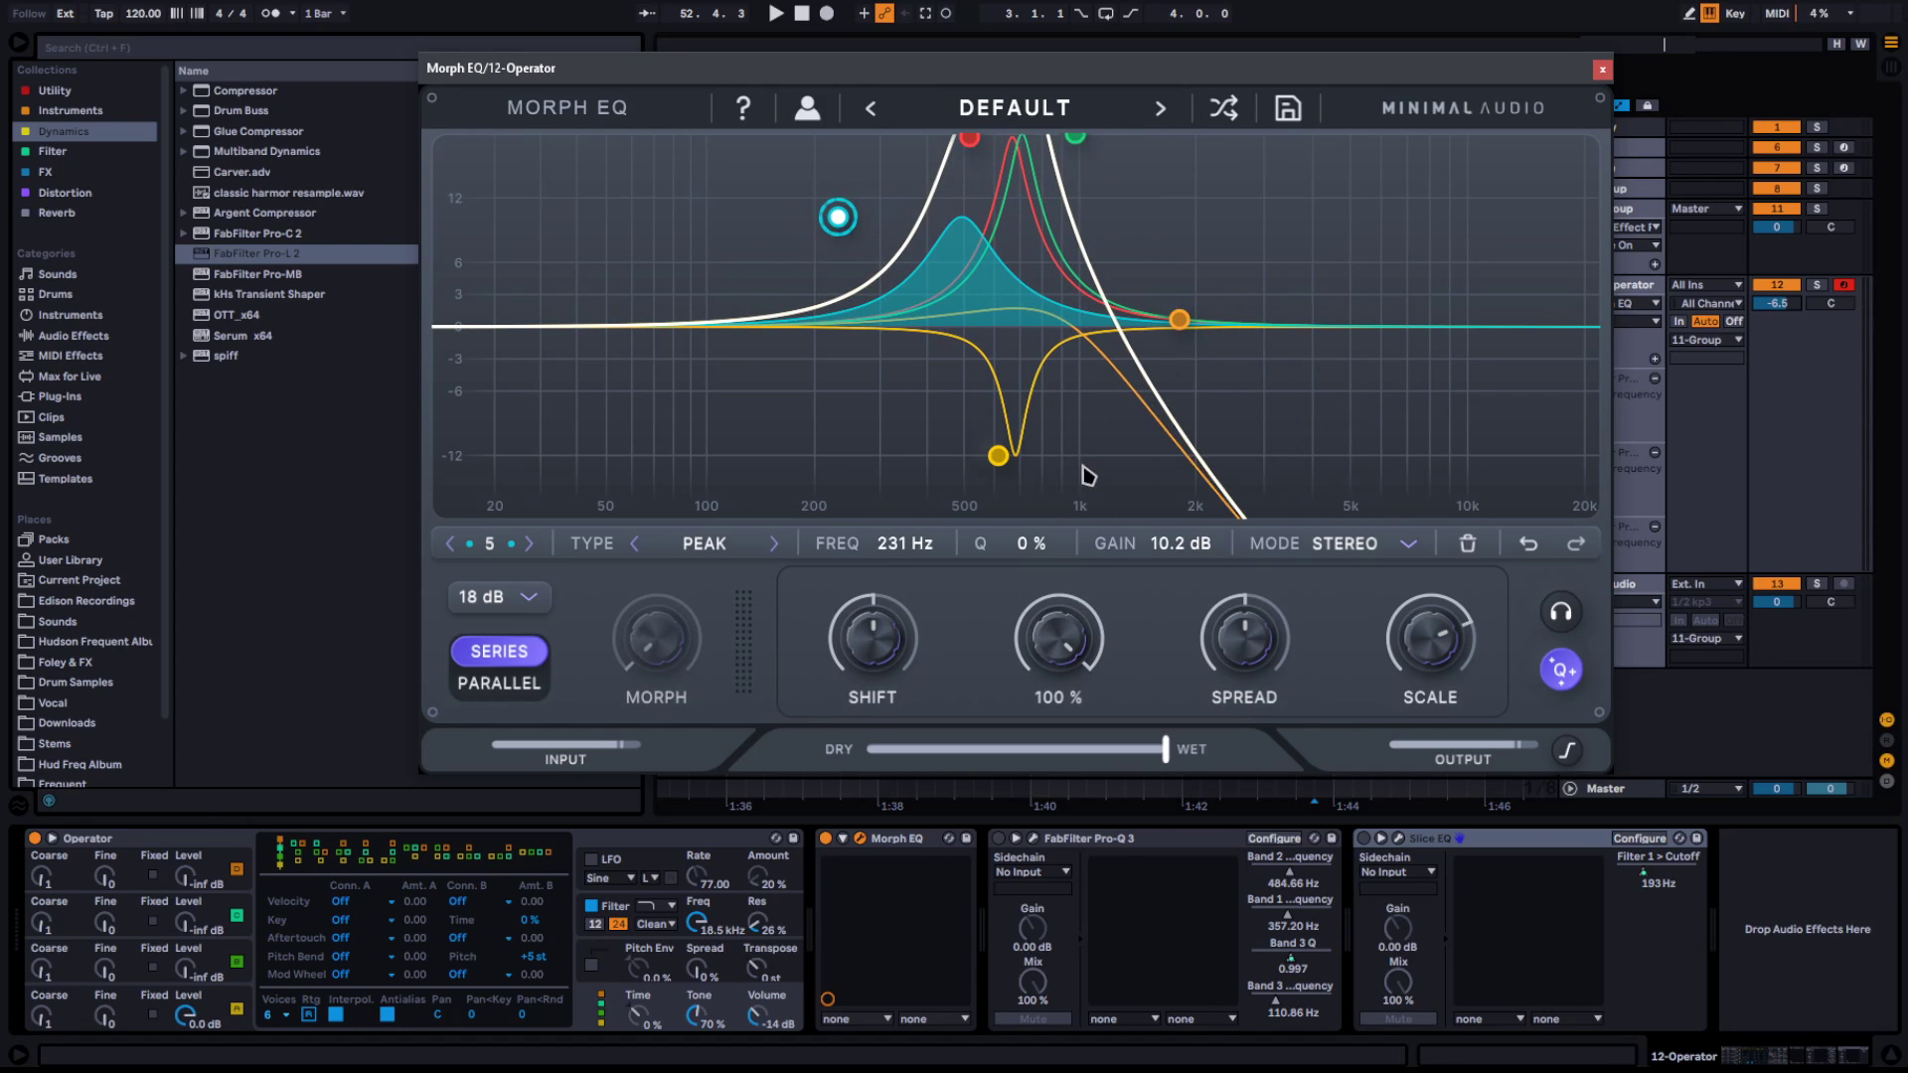
drag(1089, 475, 882, 931)
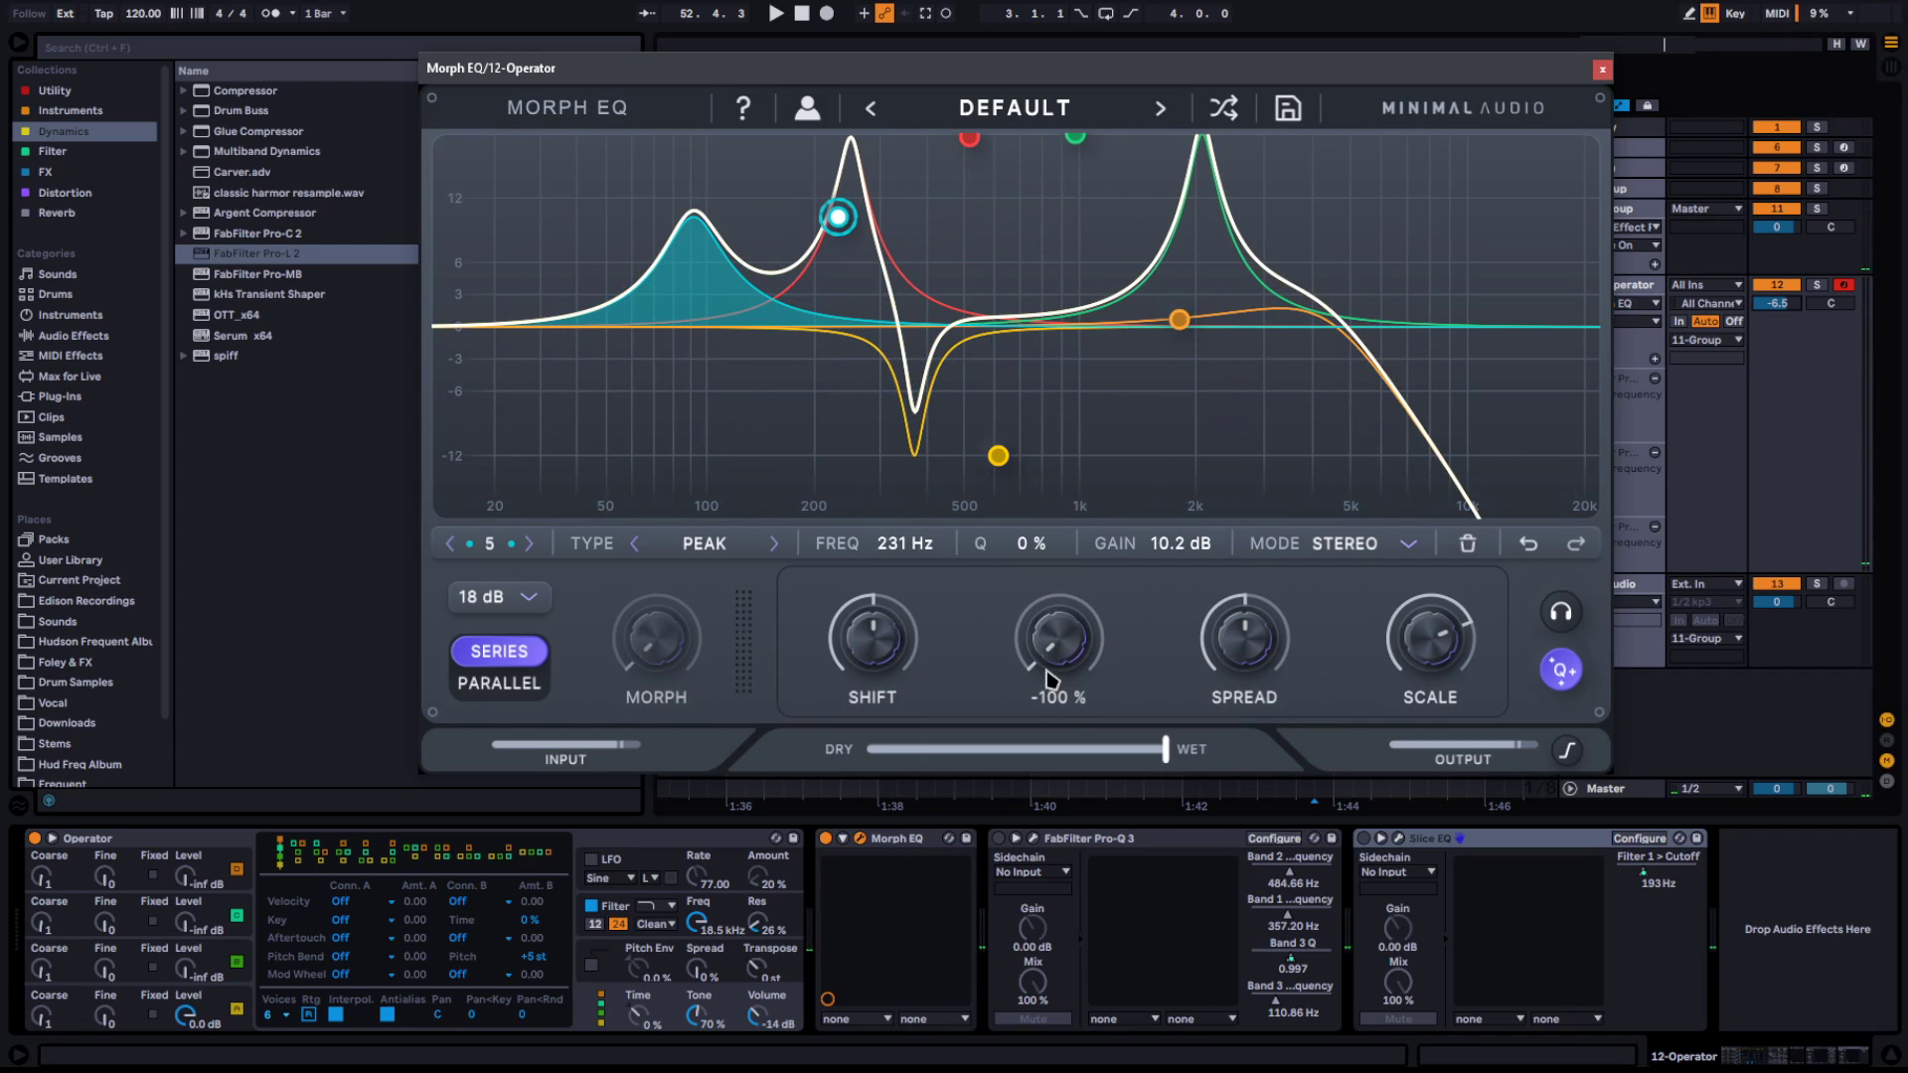
drag(873, 607, 885, 564)
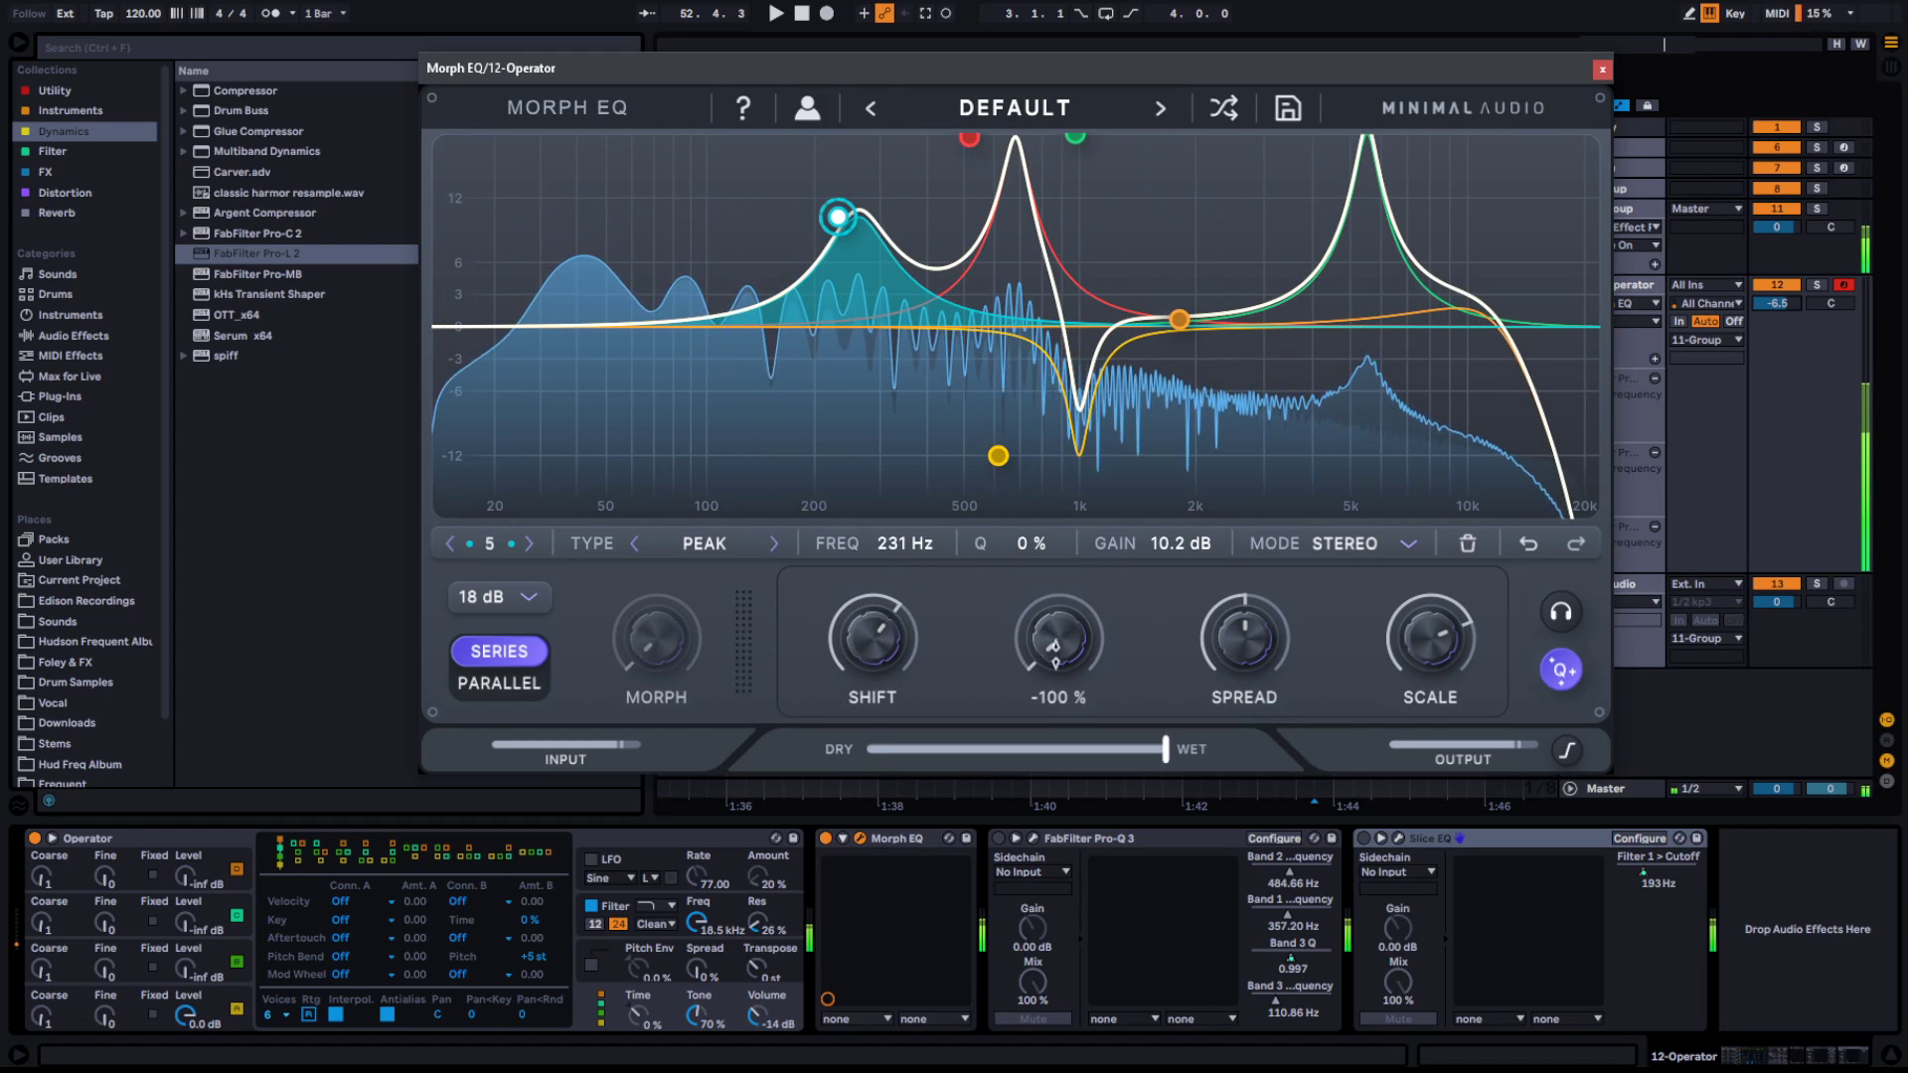
drag(1057, 647, 1069, 346)
mouse_move(883, 639)
mouse_down()
mouse_move(876, 736)
mouse_move(880, 660)
mouse_up()
drag(1048, 644, 1016, 807)
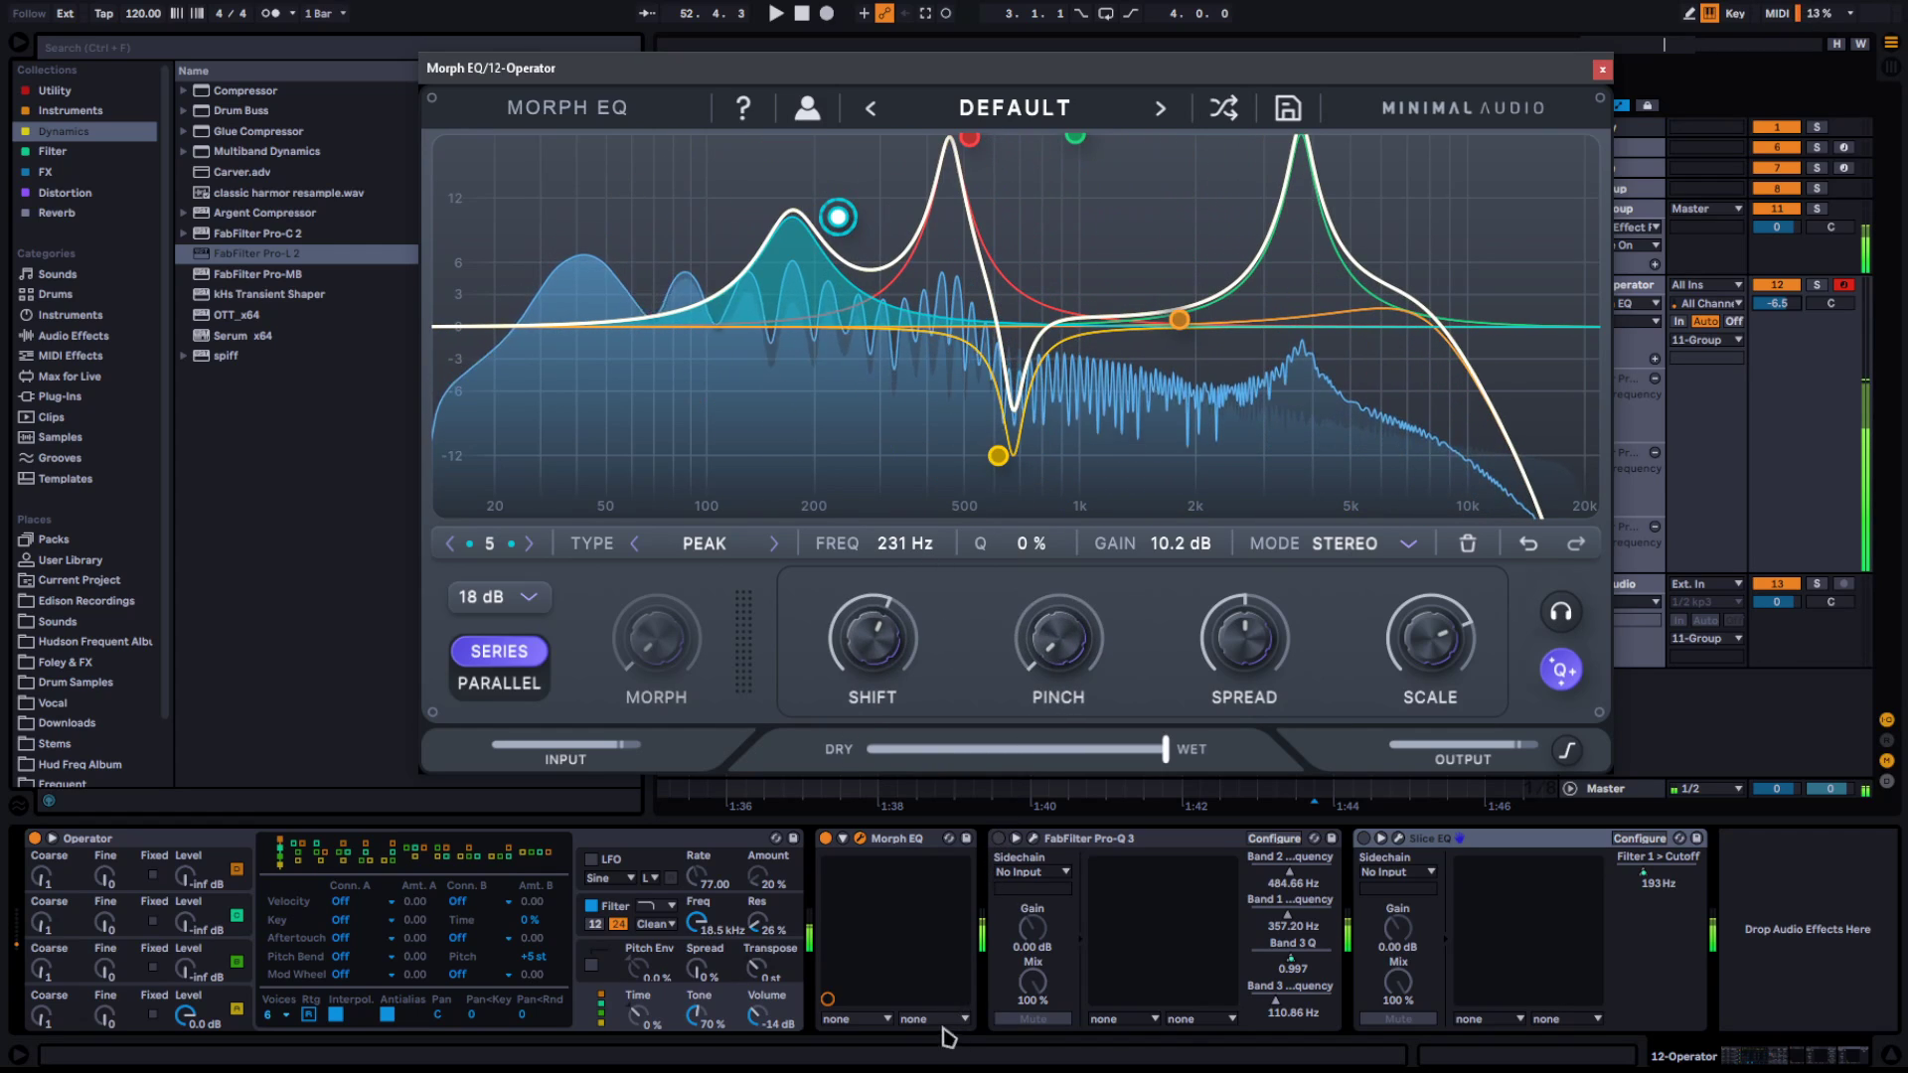
drag(873, 636, 771, 741)
double_click(887, 639)
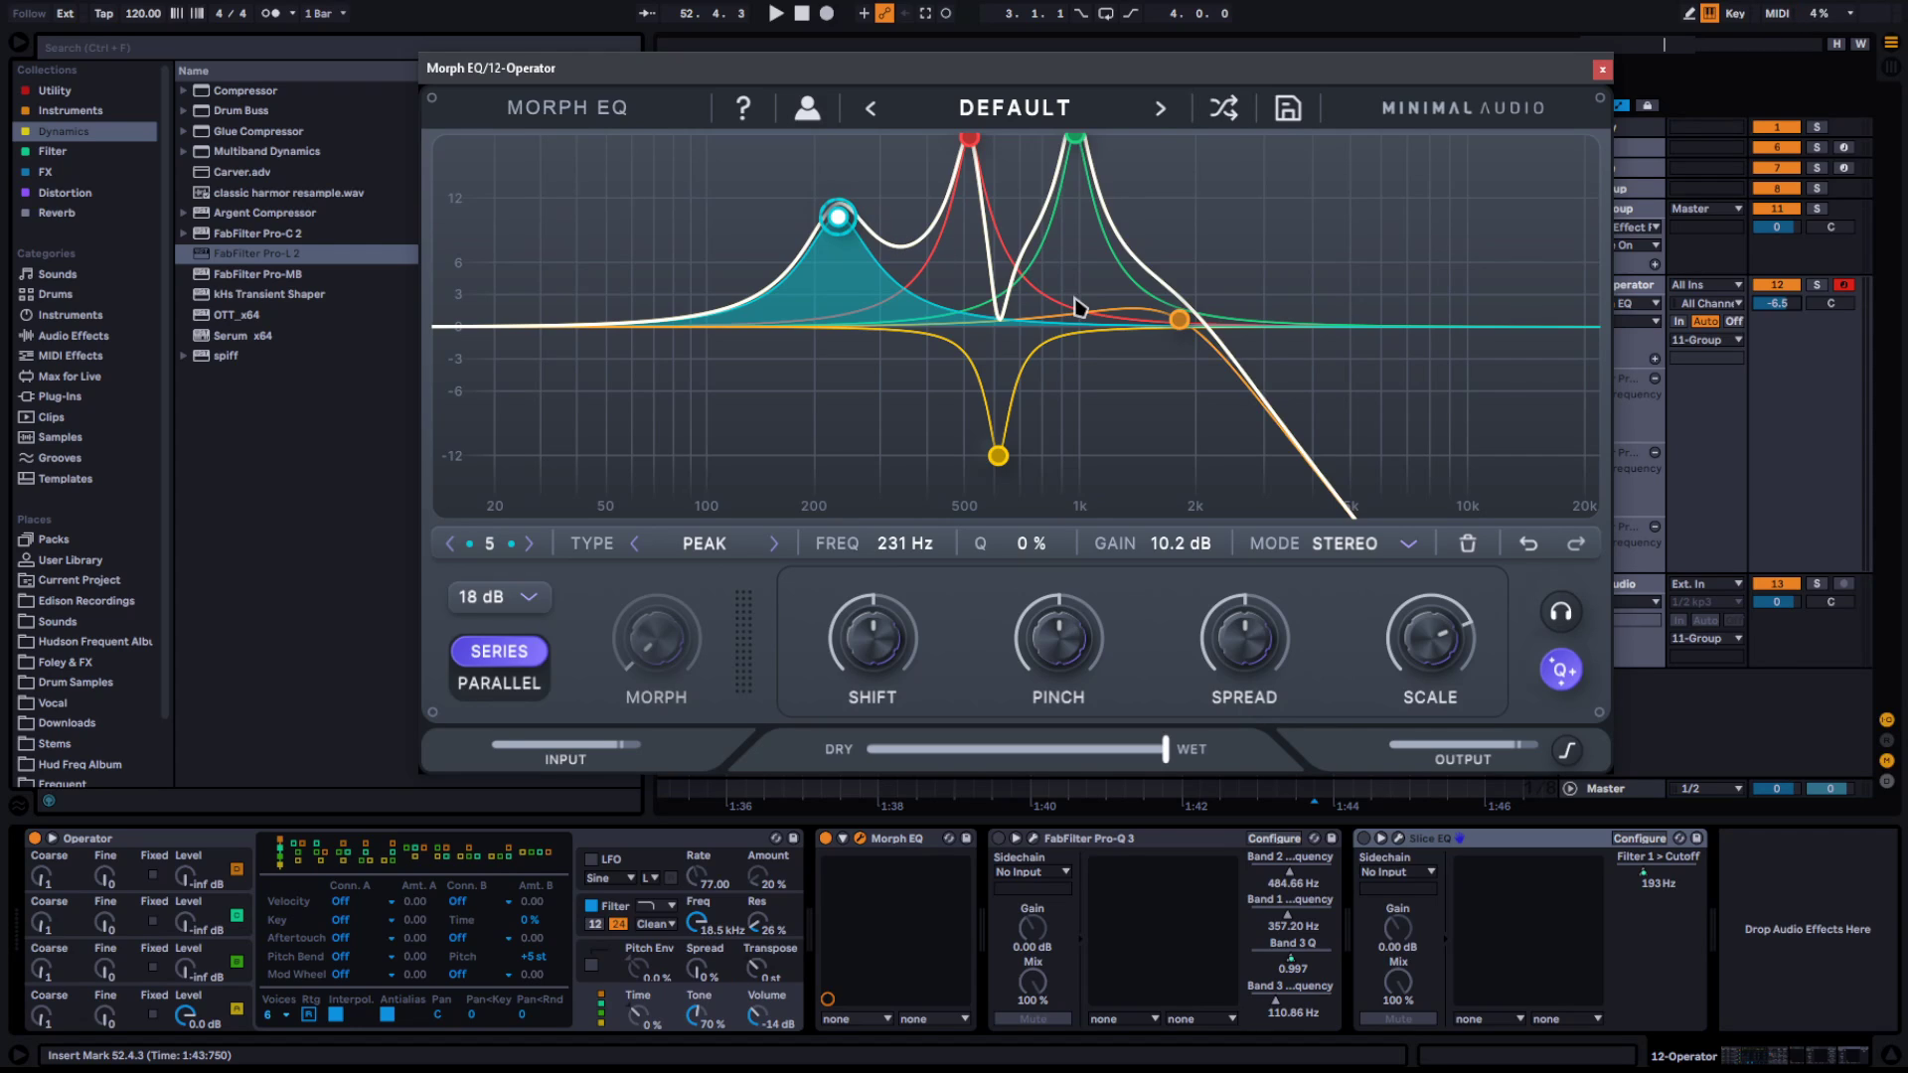
mouse_move(1245, 636)
mouse_down()
mouse_move(1292, 467)
mouse_move(1208, 815)
mouse_move(1247, 577)
mouse_move(1199, 716)
mouse_move(1231, 639)
mouse_move(1233, 668)
mouse_up()
Switch on and open FabFilter Pro-Q 3, reduce its gain scale to 0% to flatten the curve, and close it
click(997, 847)
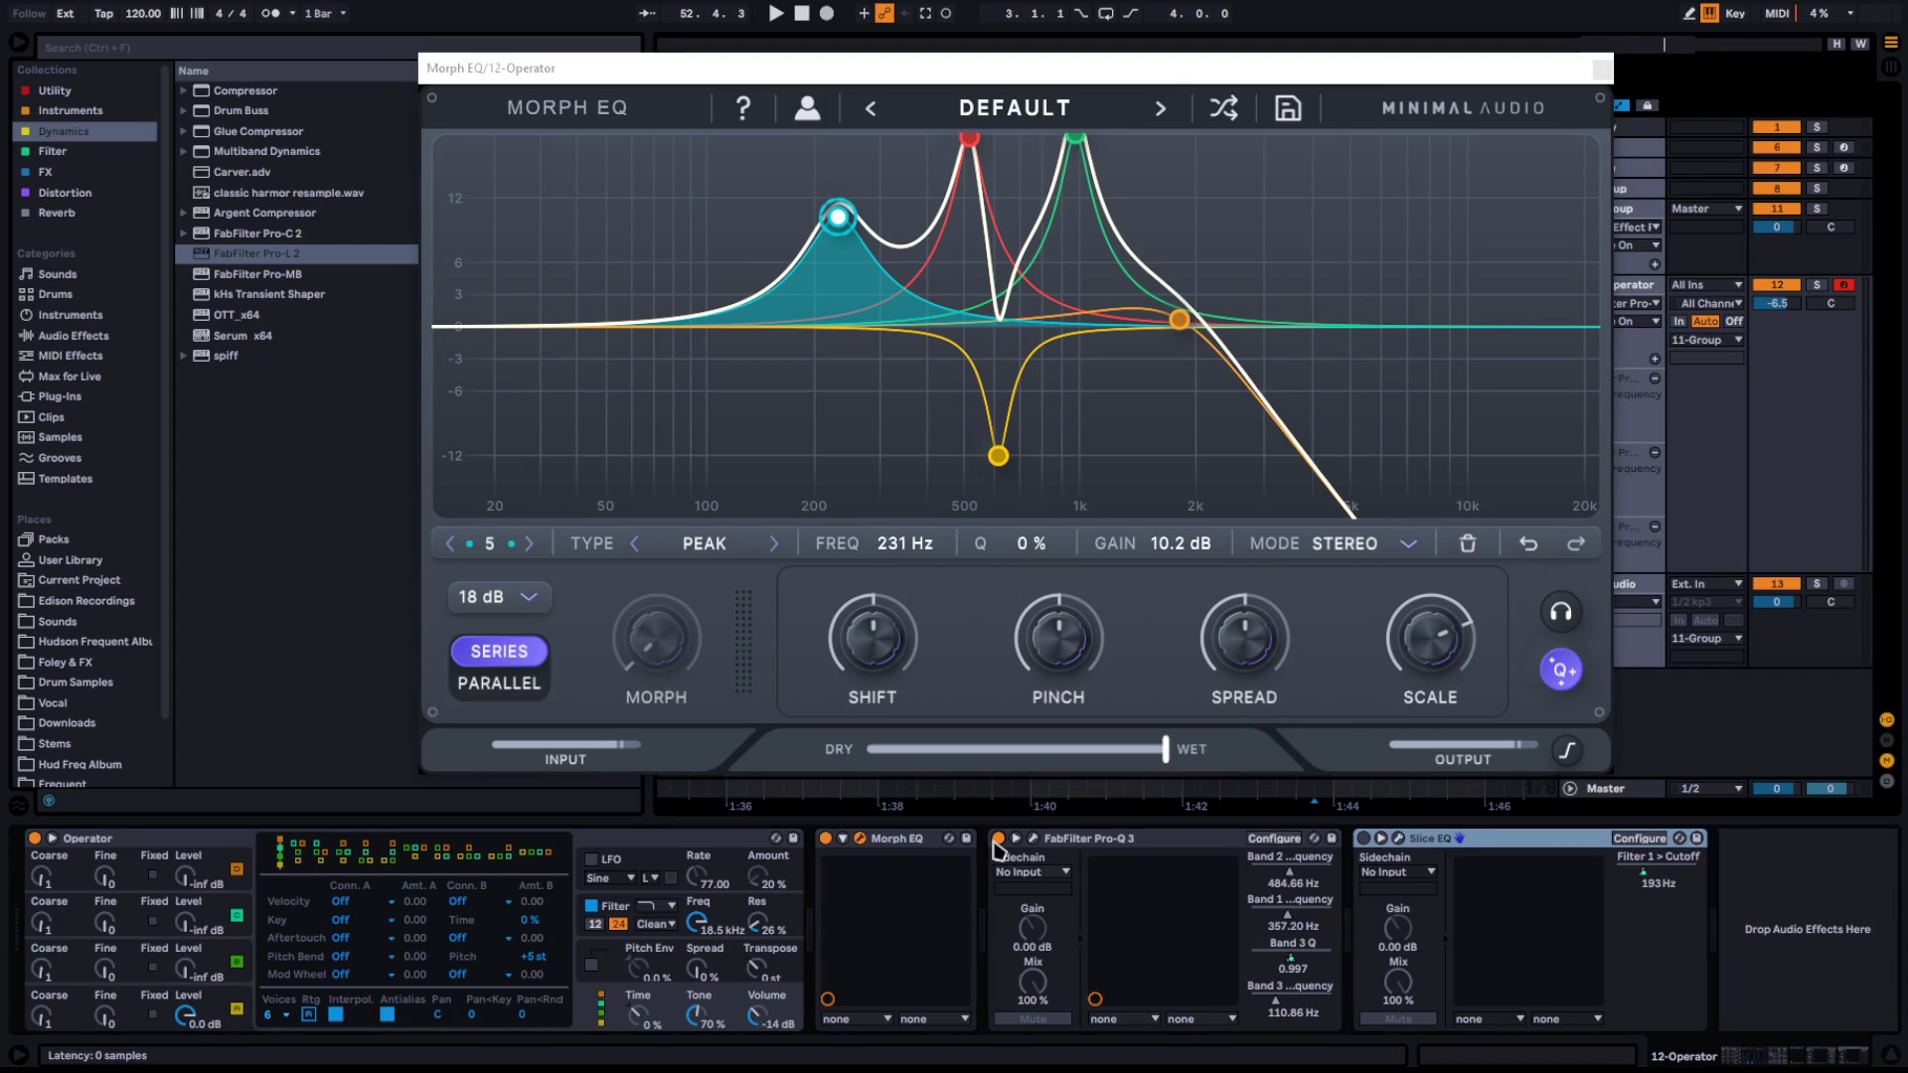
click(1033, 842)
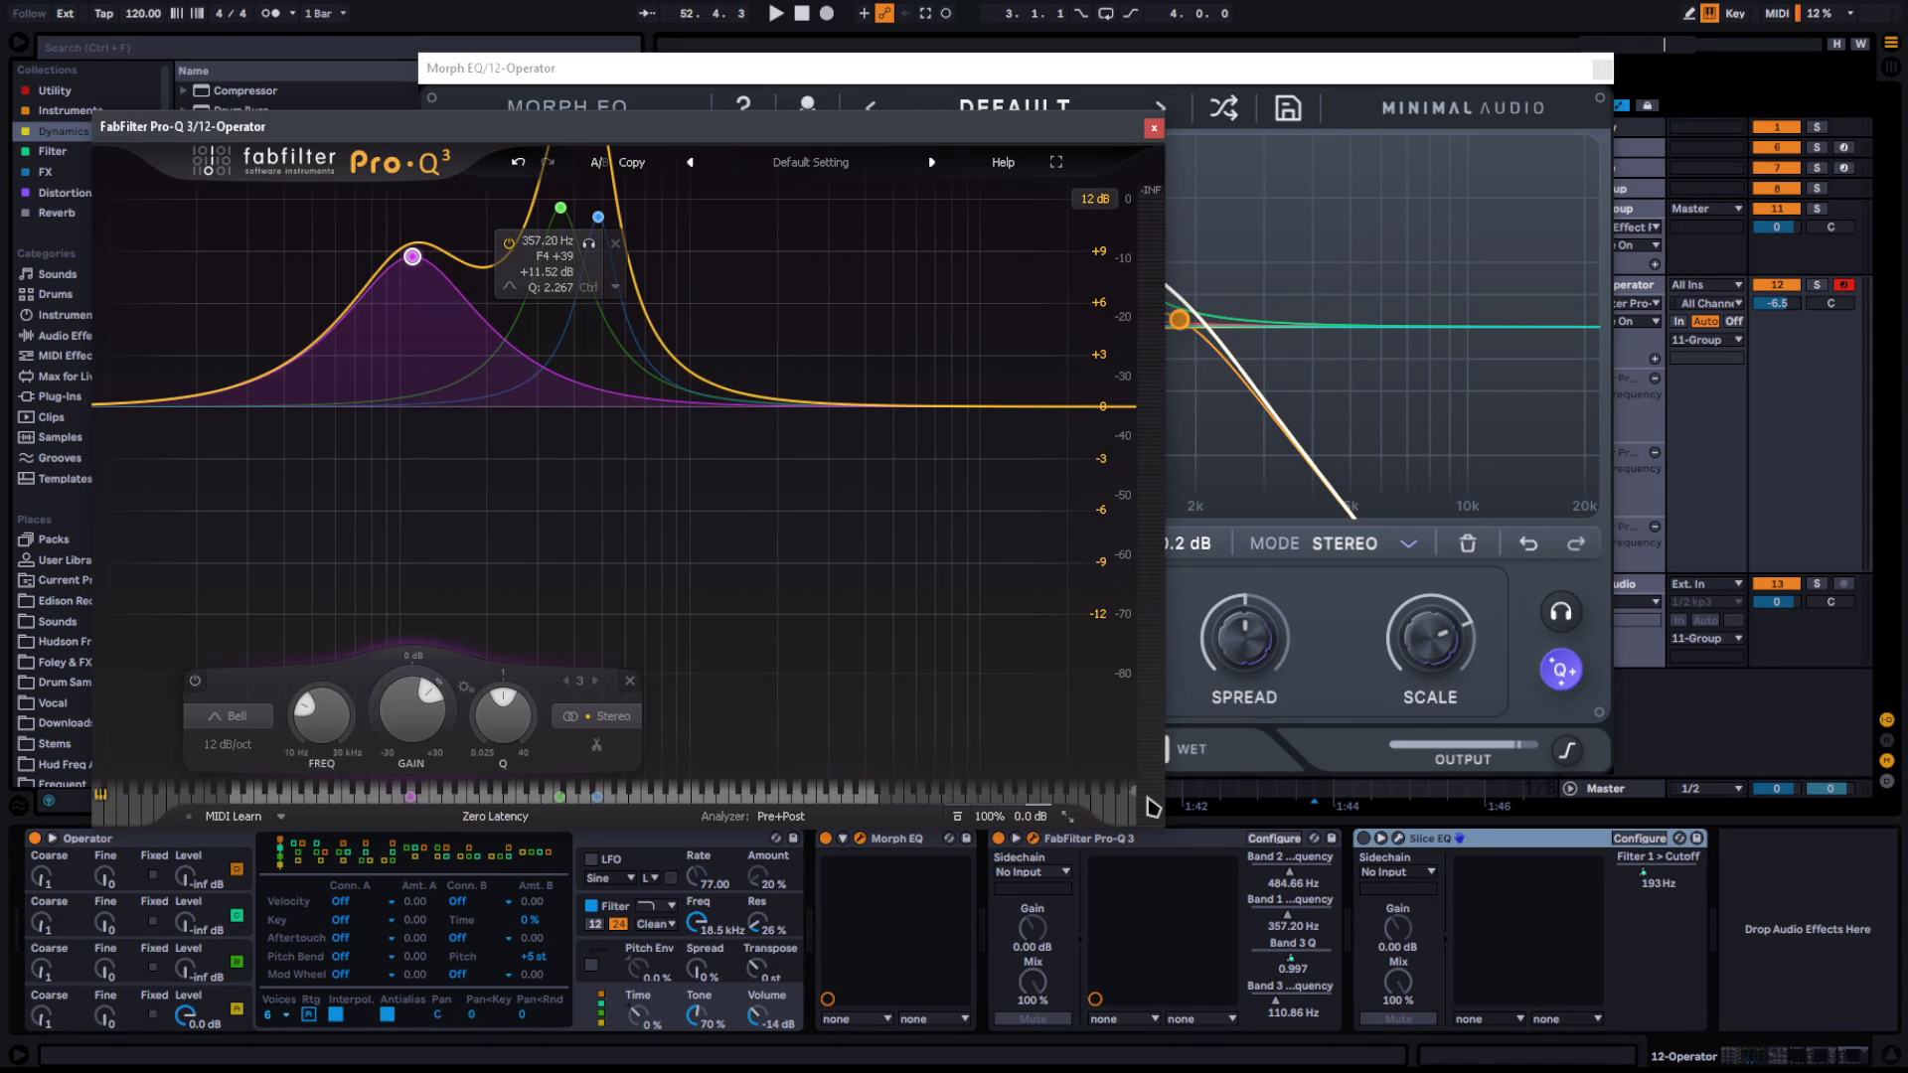
mouse_move(1021, 825)
drag(1024, 785, 801, 597)
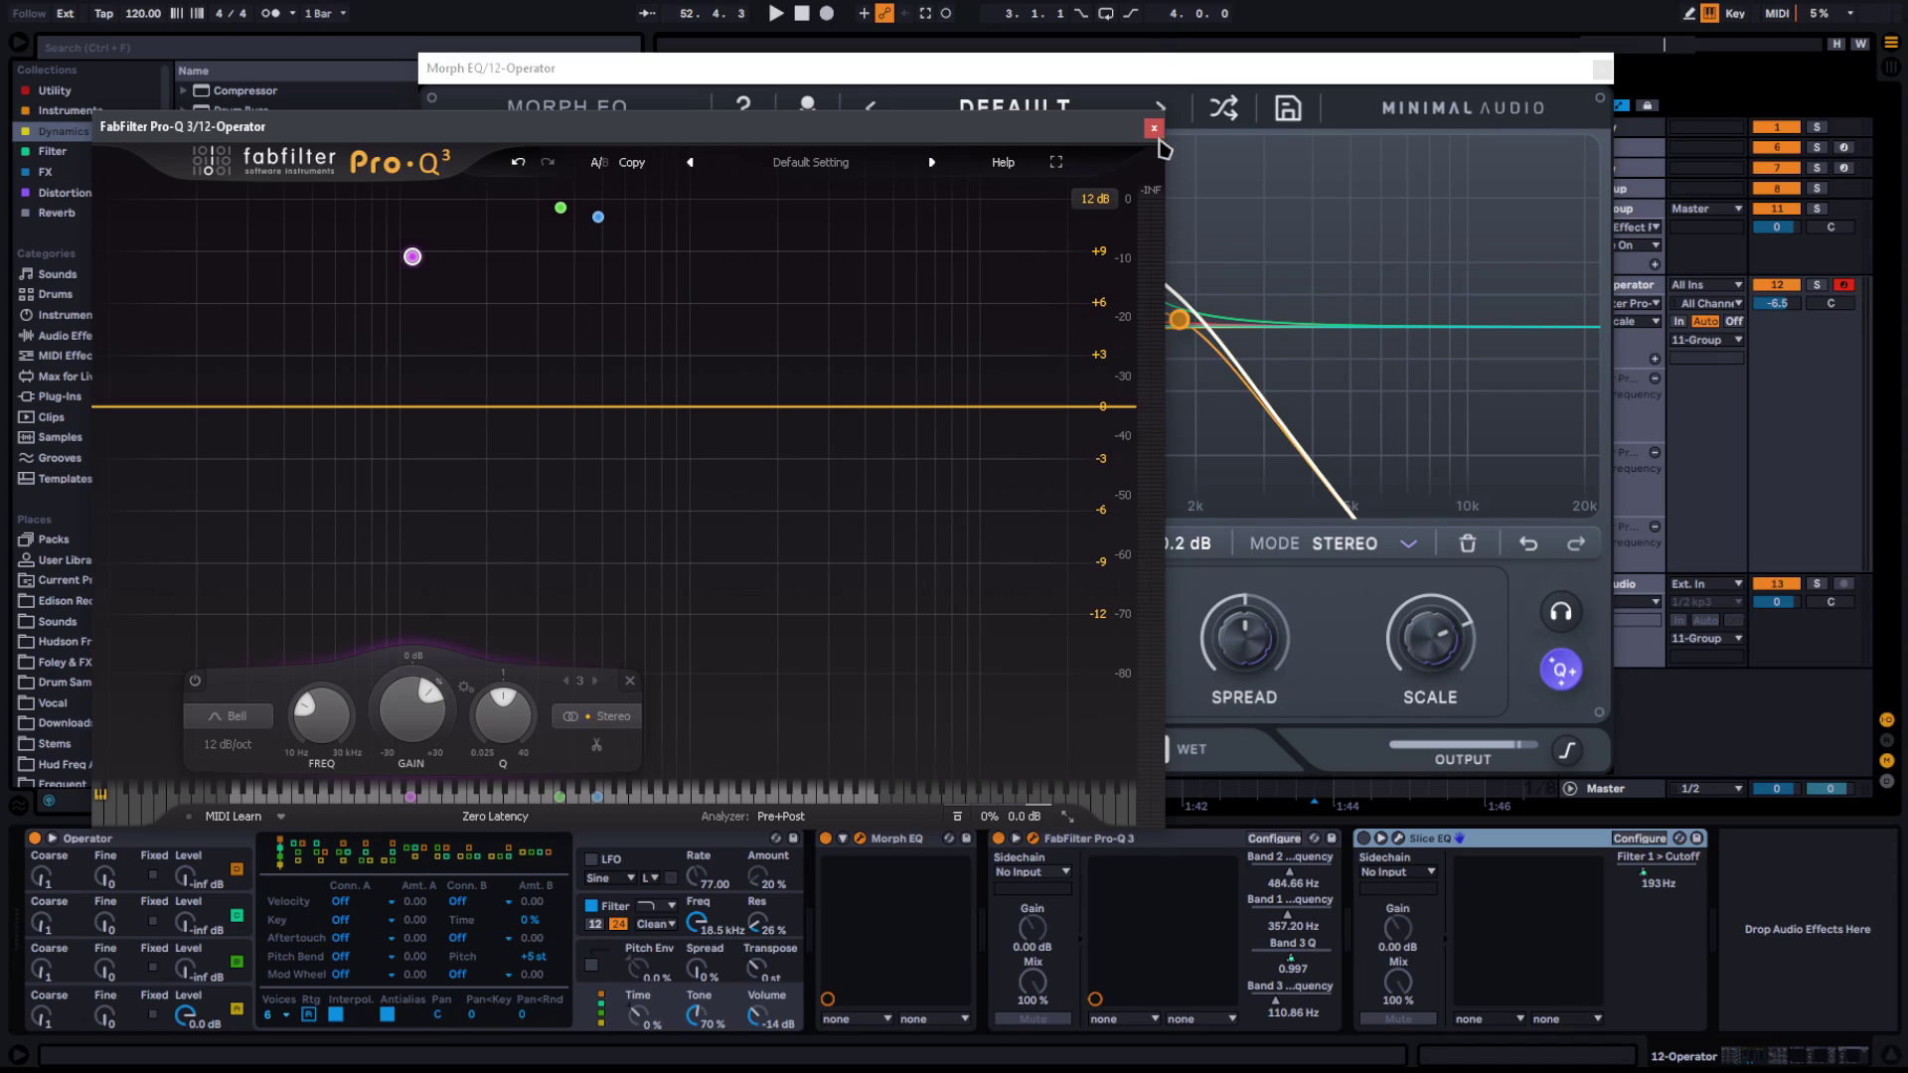
click(1154, 128)
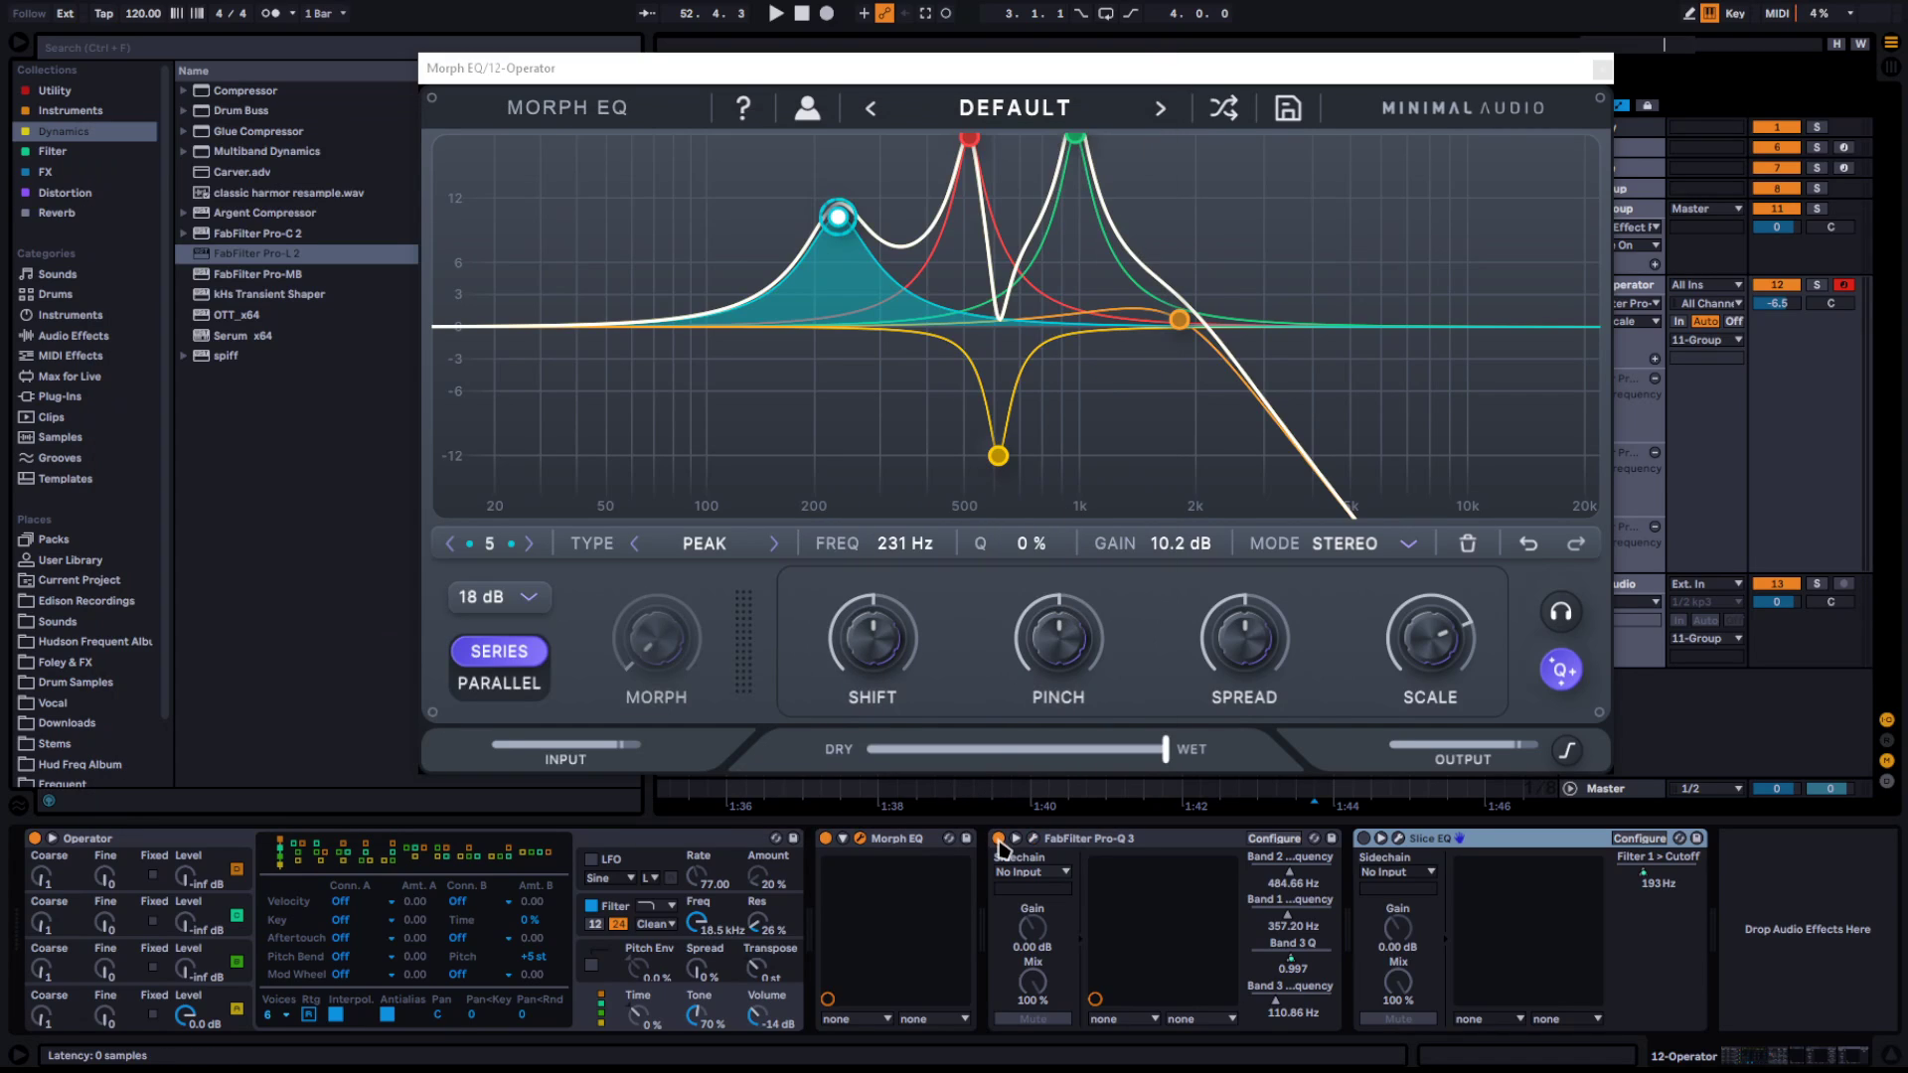
Lower Morph EQ's Scale so that its peaks and dip become much shallower
drag(1475, 644, 1230, 704)
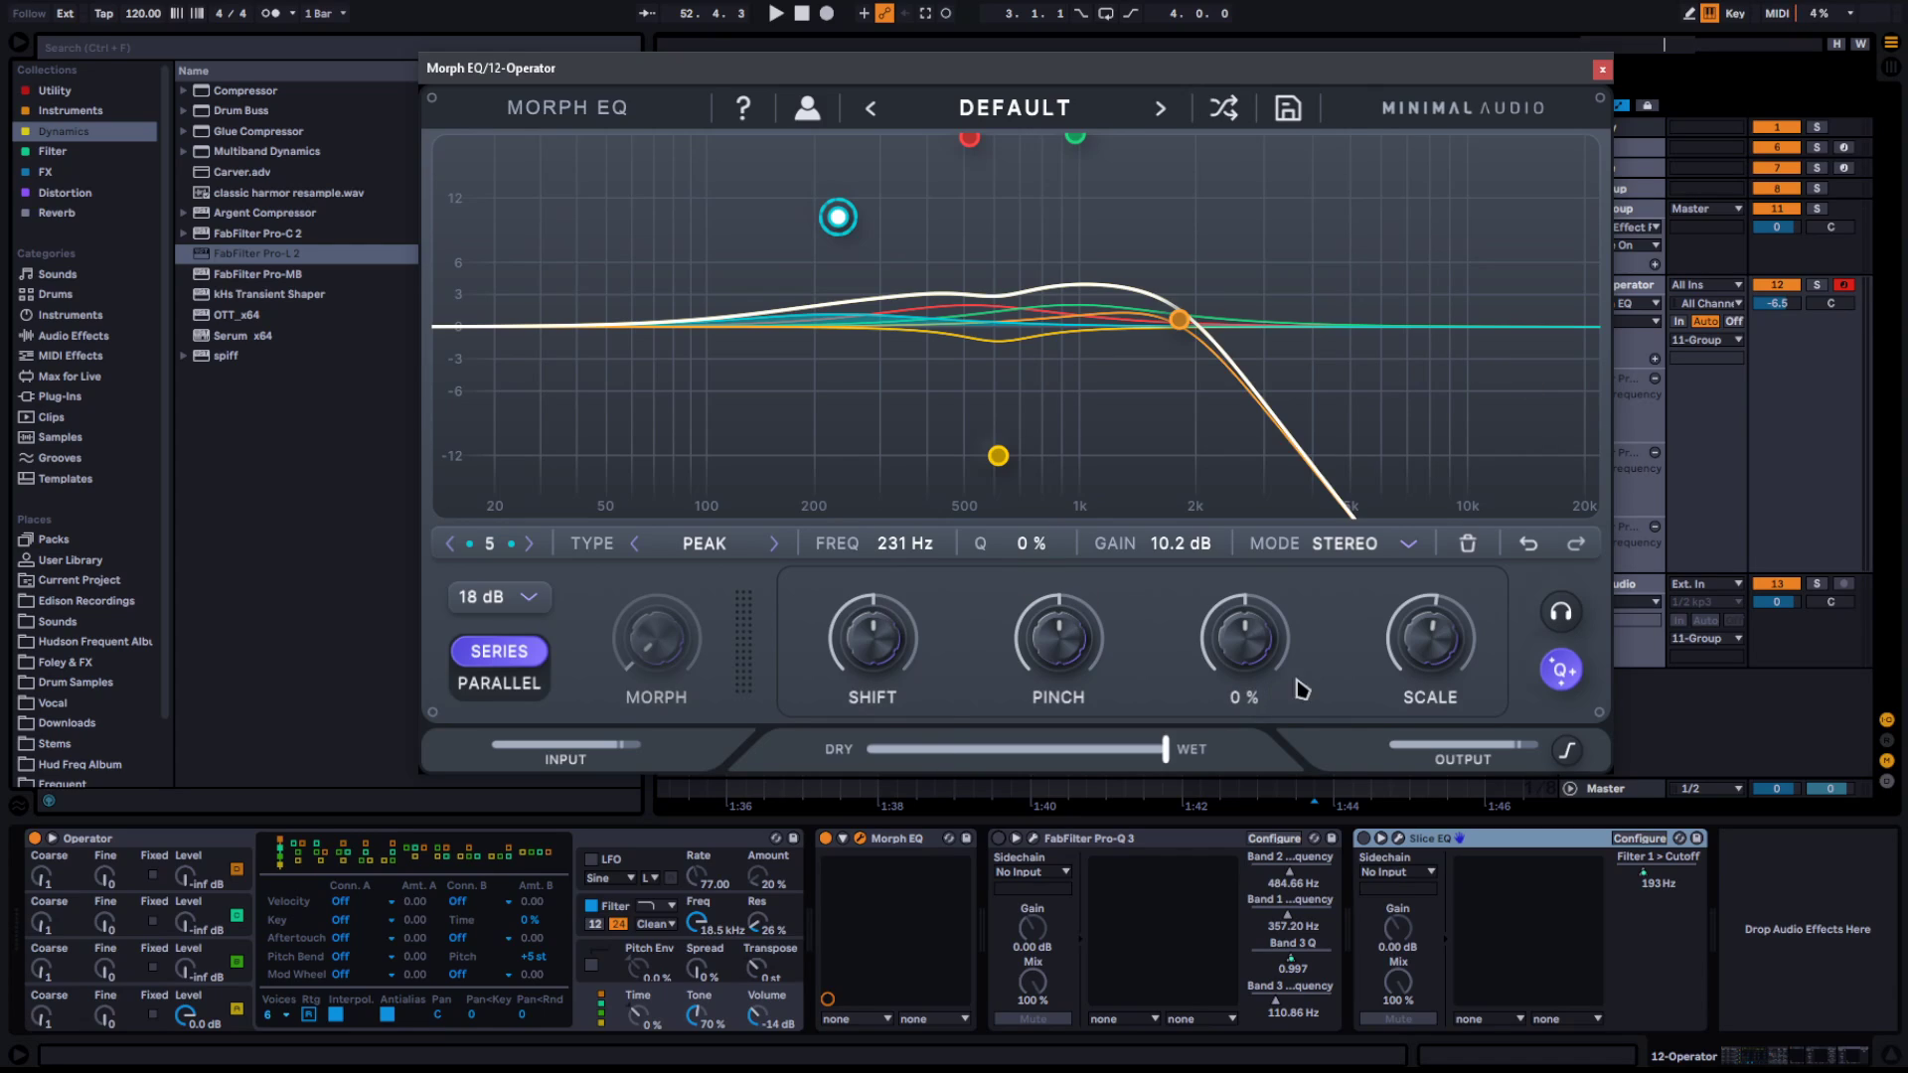
Reset Morph EQ's Scale to its default and move the cyan band 5 peak to about 227 Hz and 9.8 dB
double_click(1437, 636)
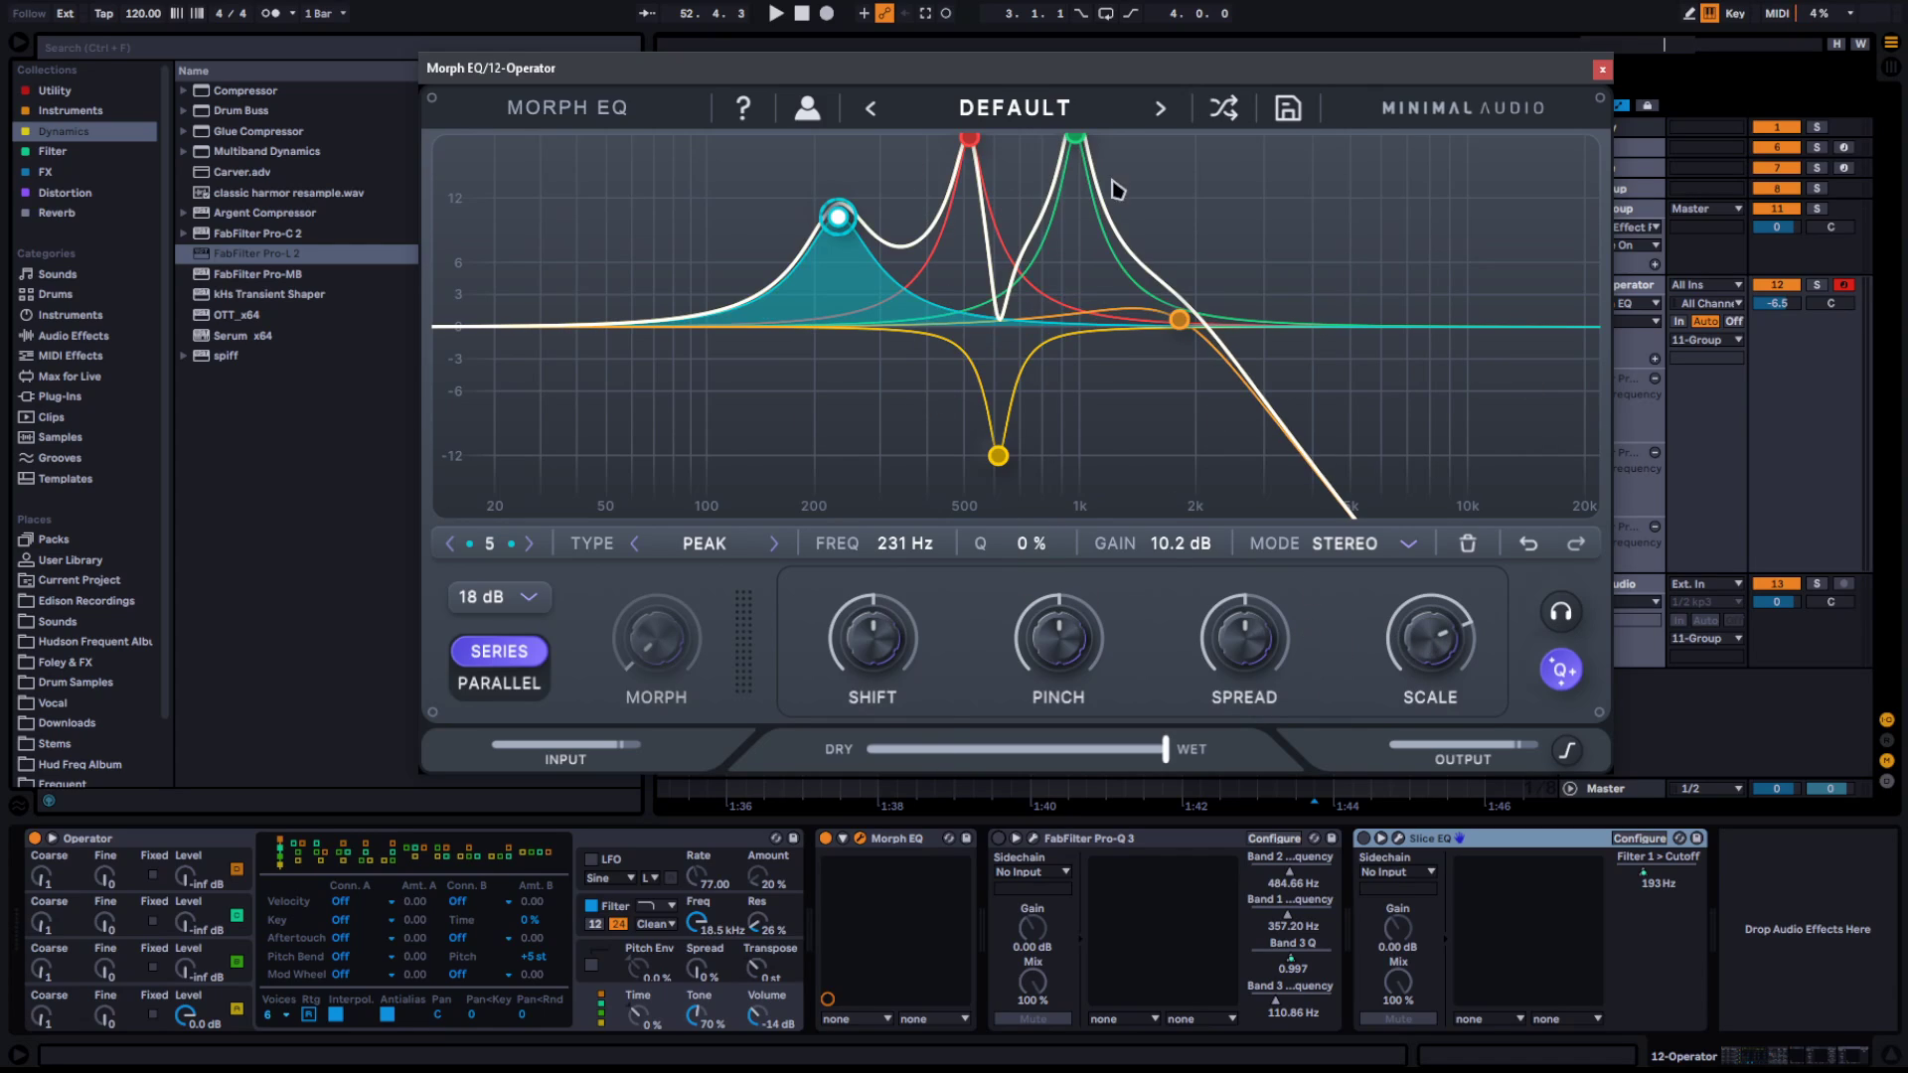
mouse_move(840, 224)
mouse_down()
mouse_move(788, 159)
mouse_move(823, 161)
mouse_move(837, 225)
mouse_up()
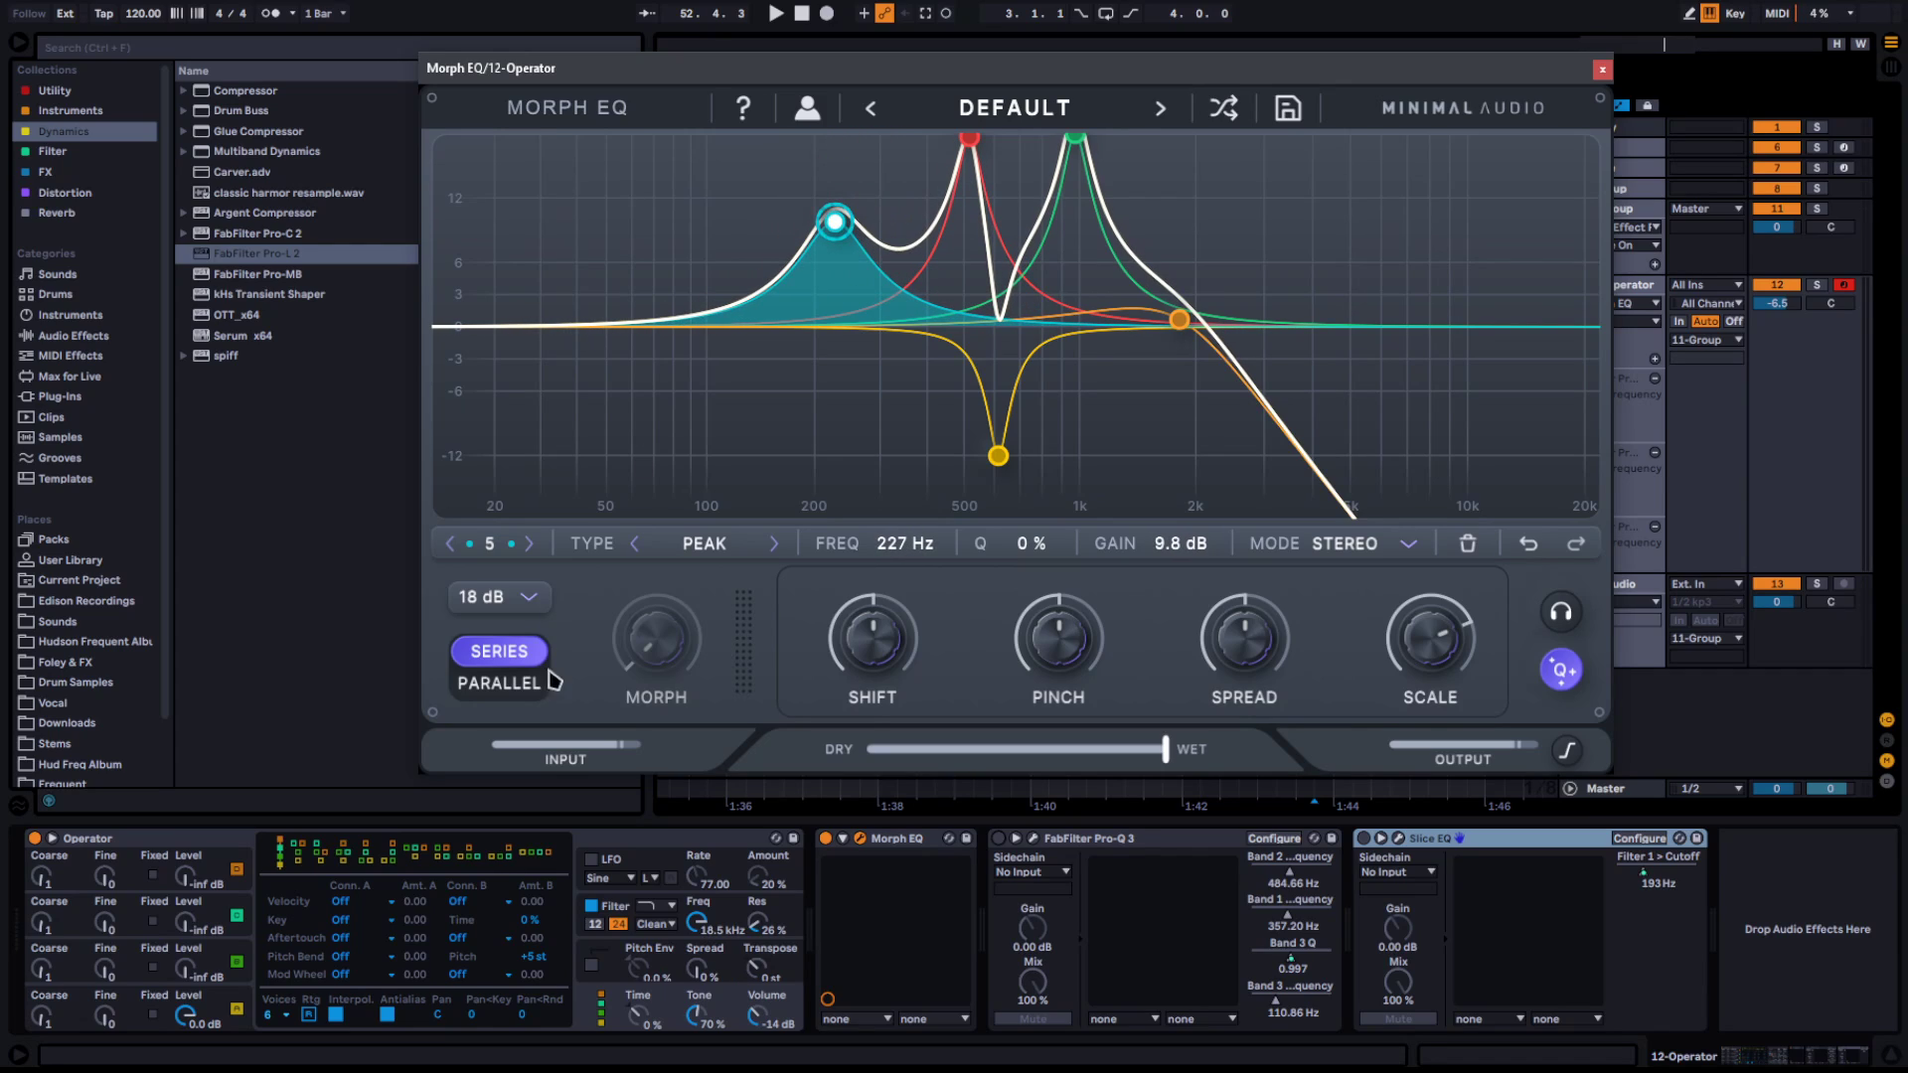
Widen Morph EQ's gain range to 36 dB and raise all three peak bands to the maximum, band 1 at 537 Hz and band 2 at 930 Hz
click(489, 589)
click(527, 712)
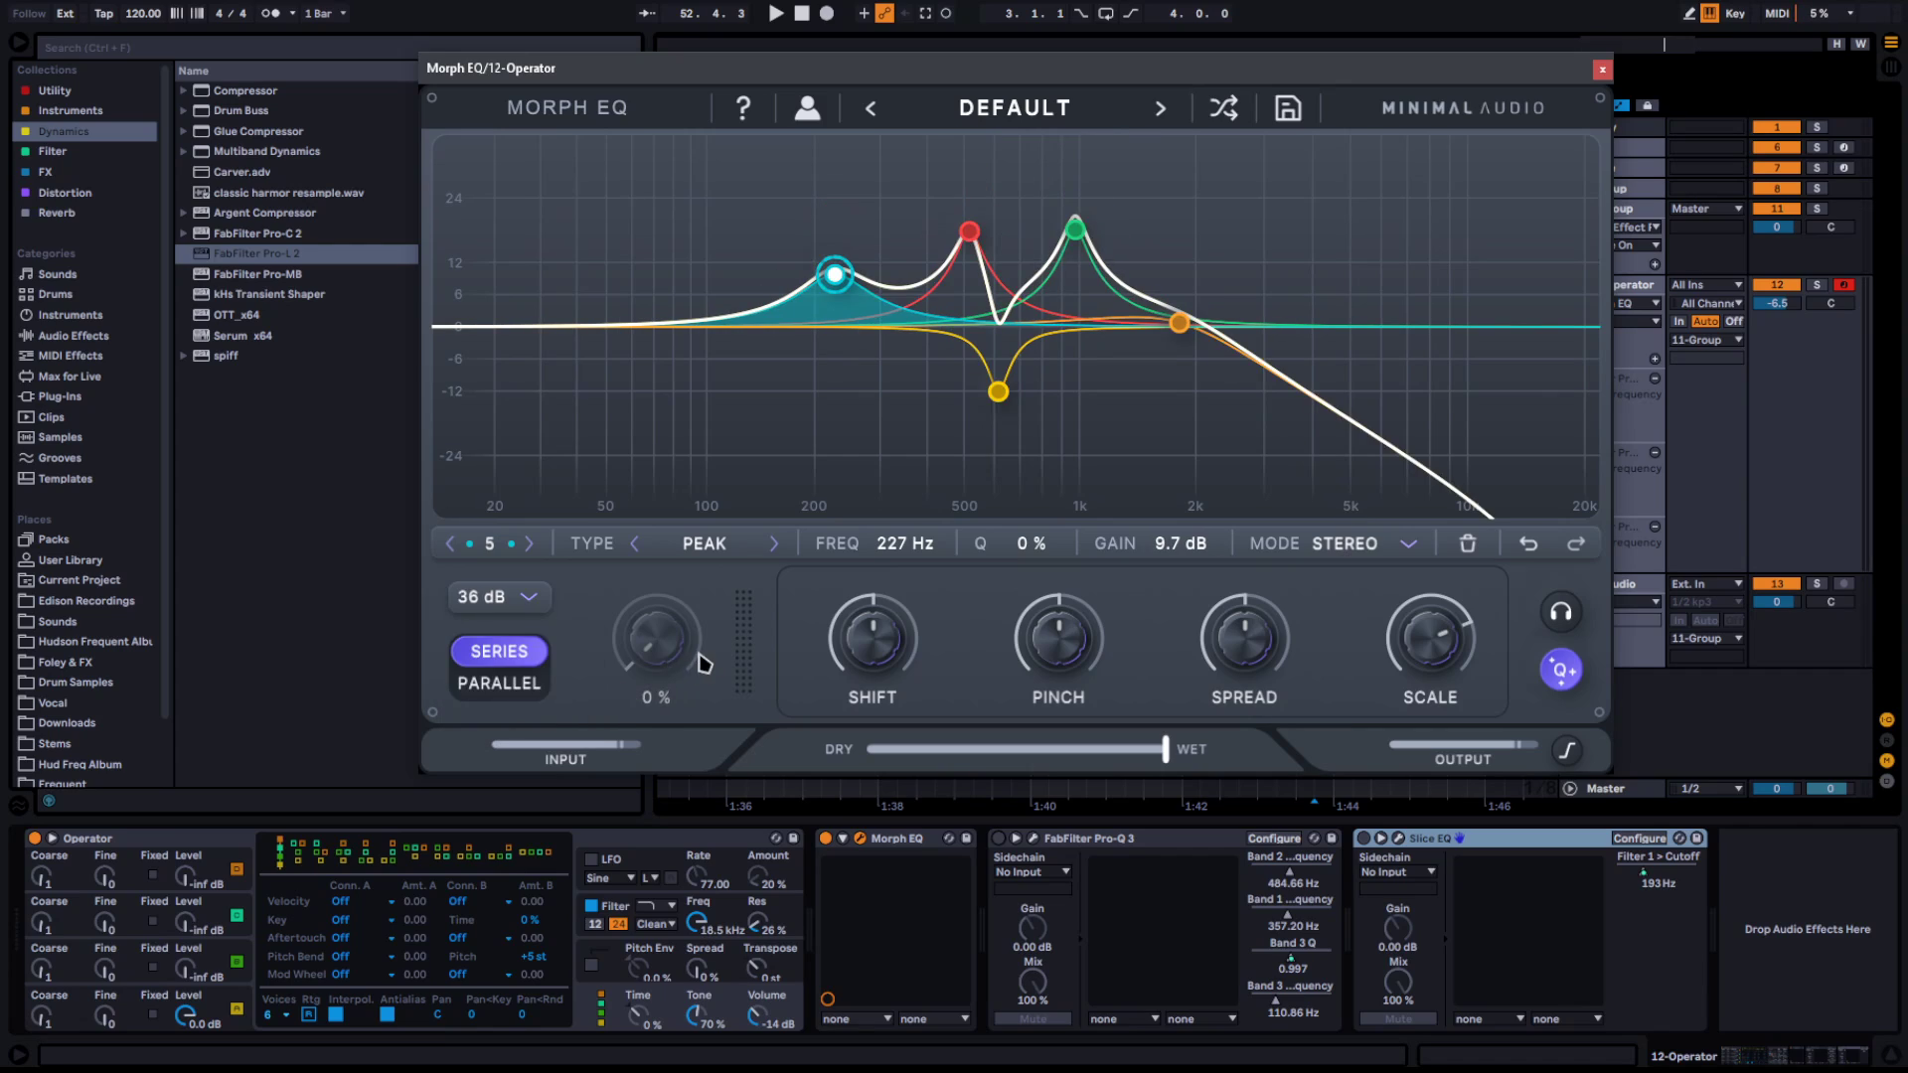
drag(970, 232, 976, 118)
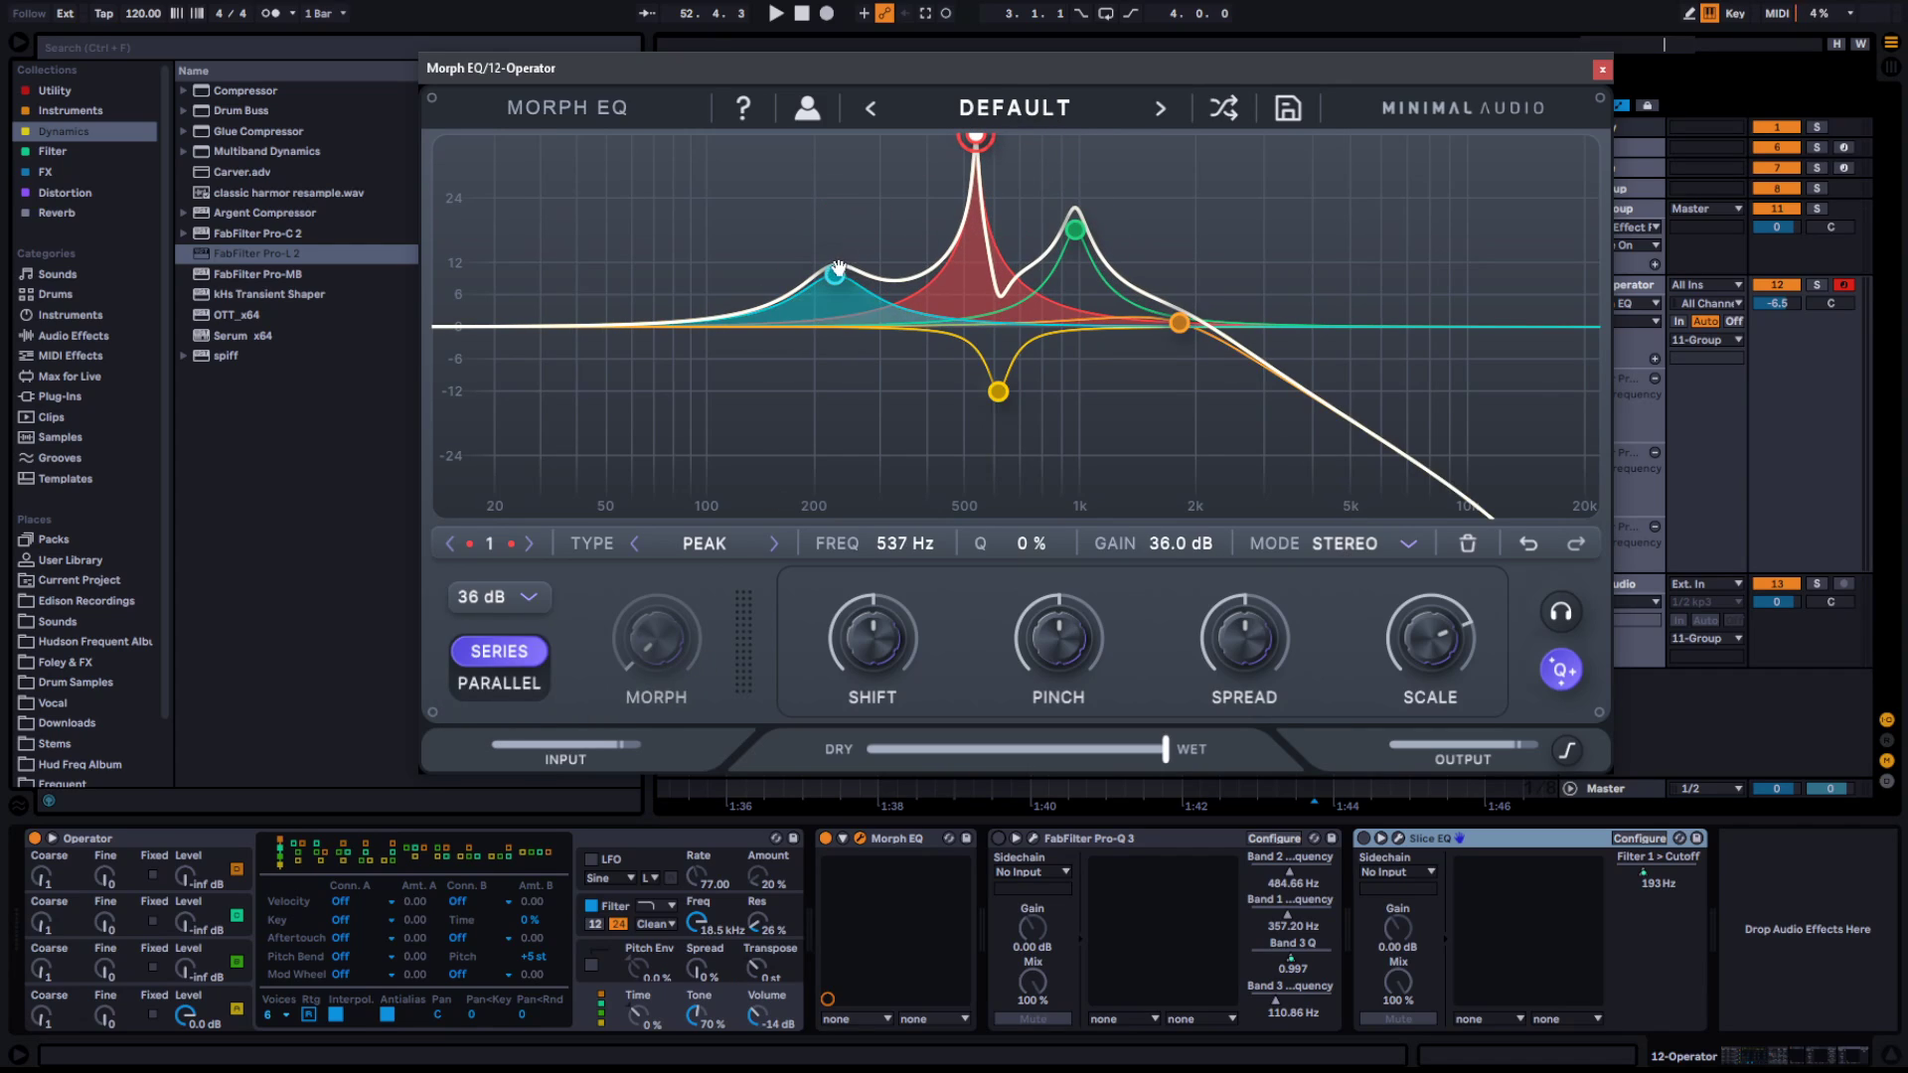
drag(836, 274, 850, 135)
drag(1076, 230, 1067, 136)
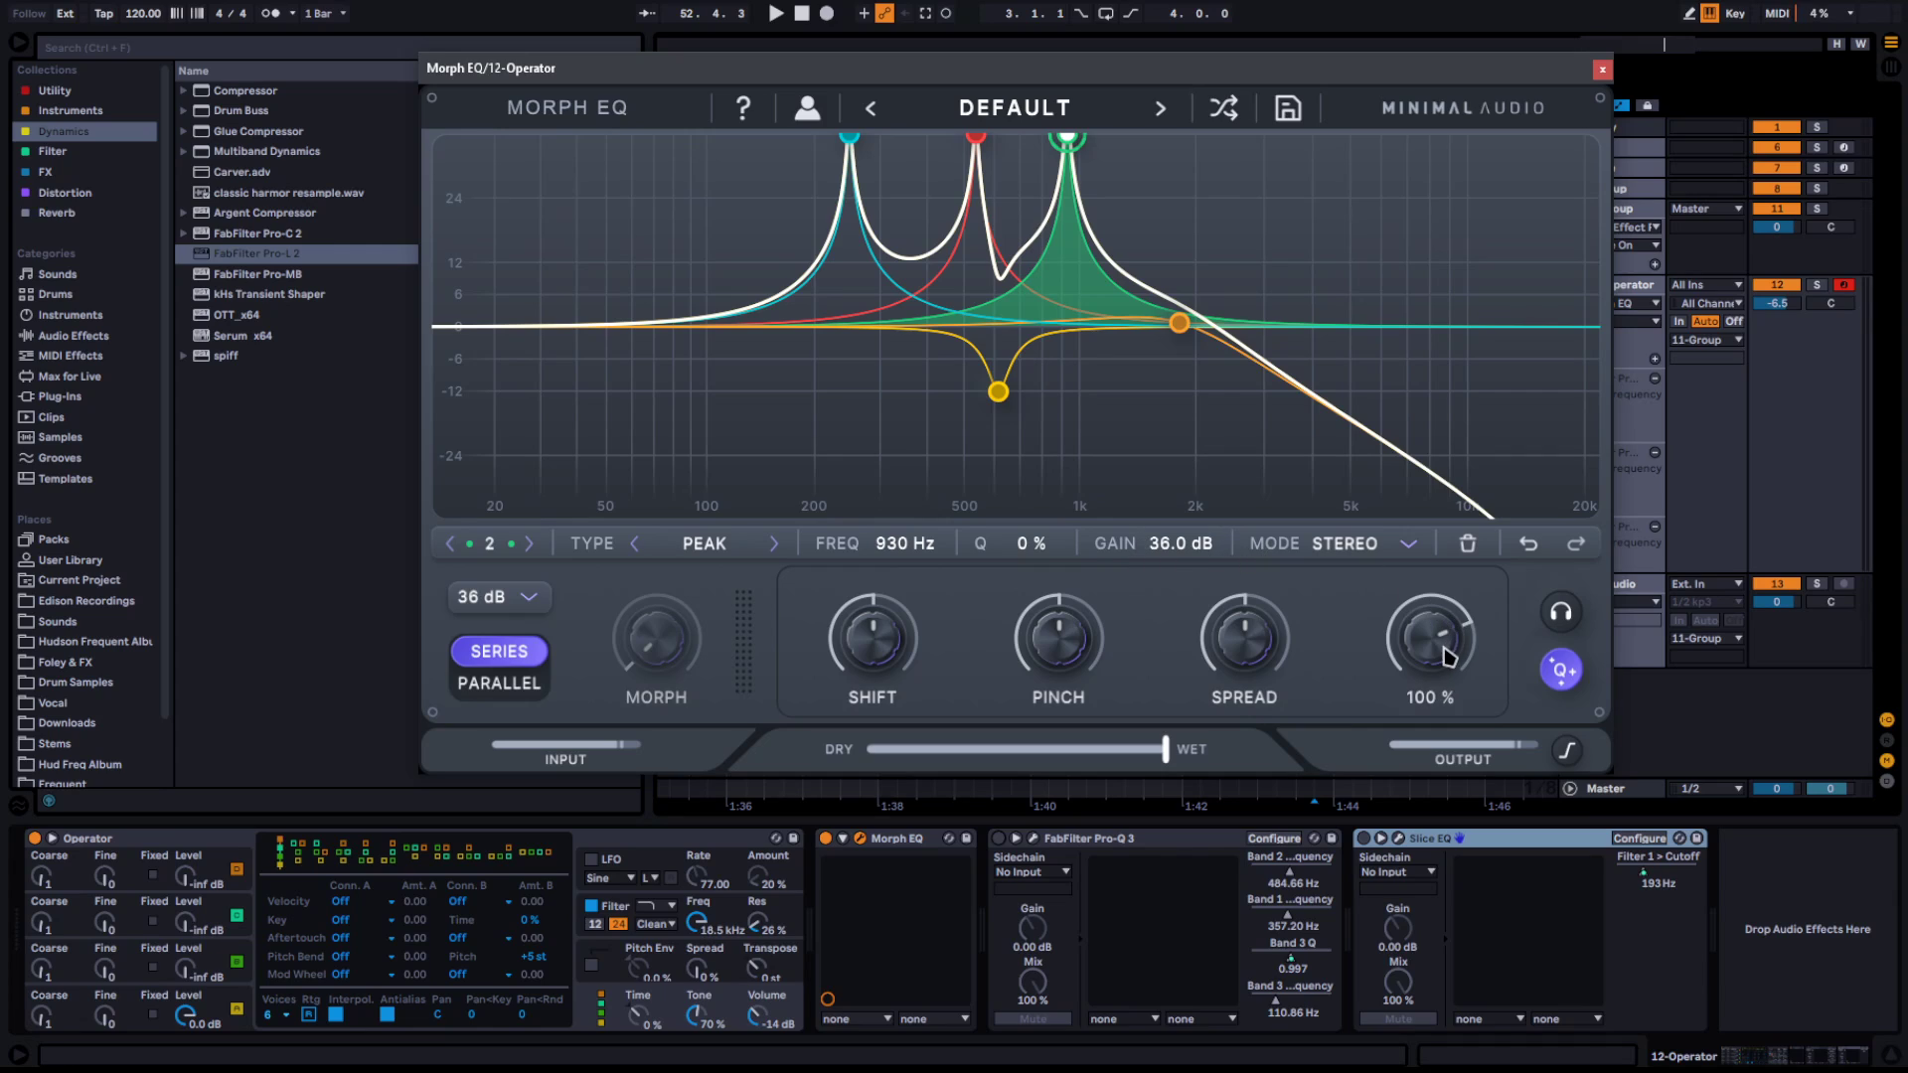
Sweep Morph EQ's Scale up to its maximum, bring it back to about 96%, and raise it well above 100% again
drag(1446, 658, 1459, 573)
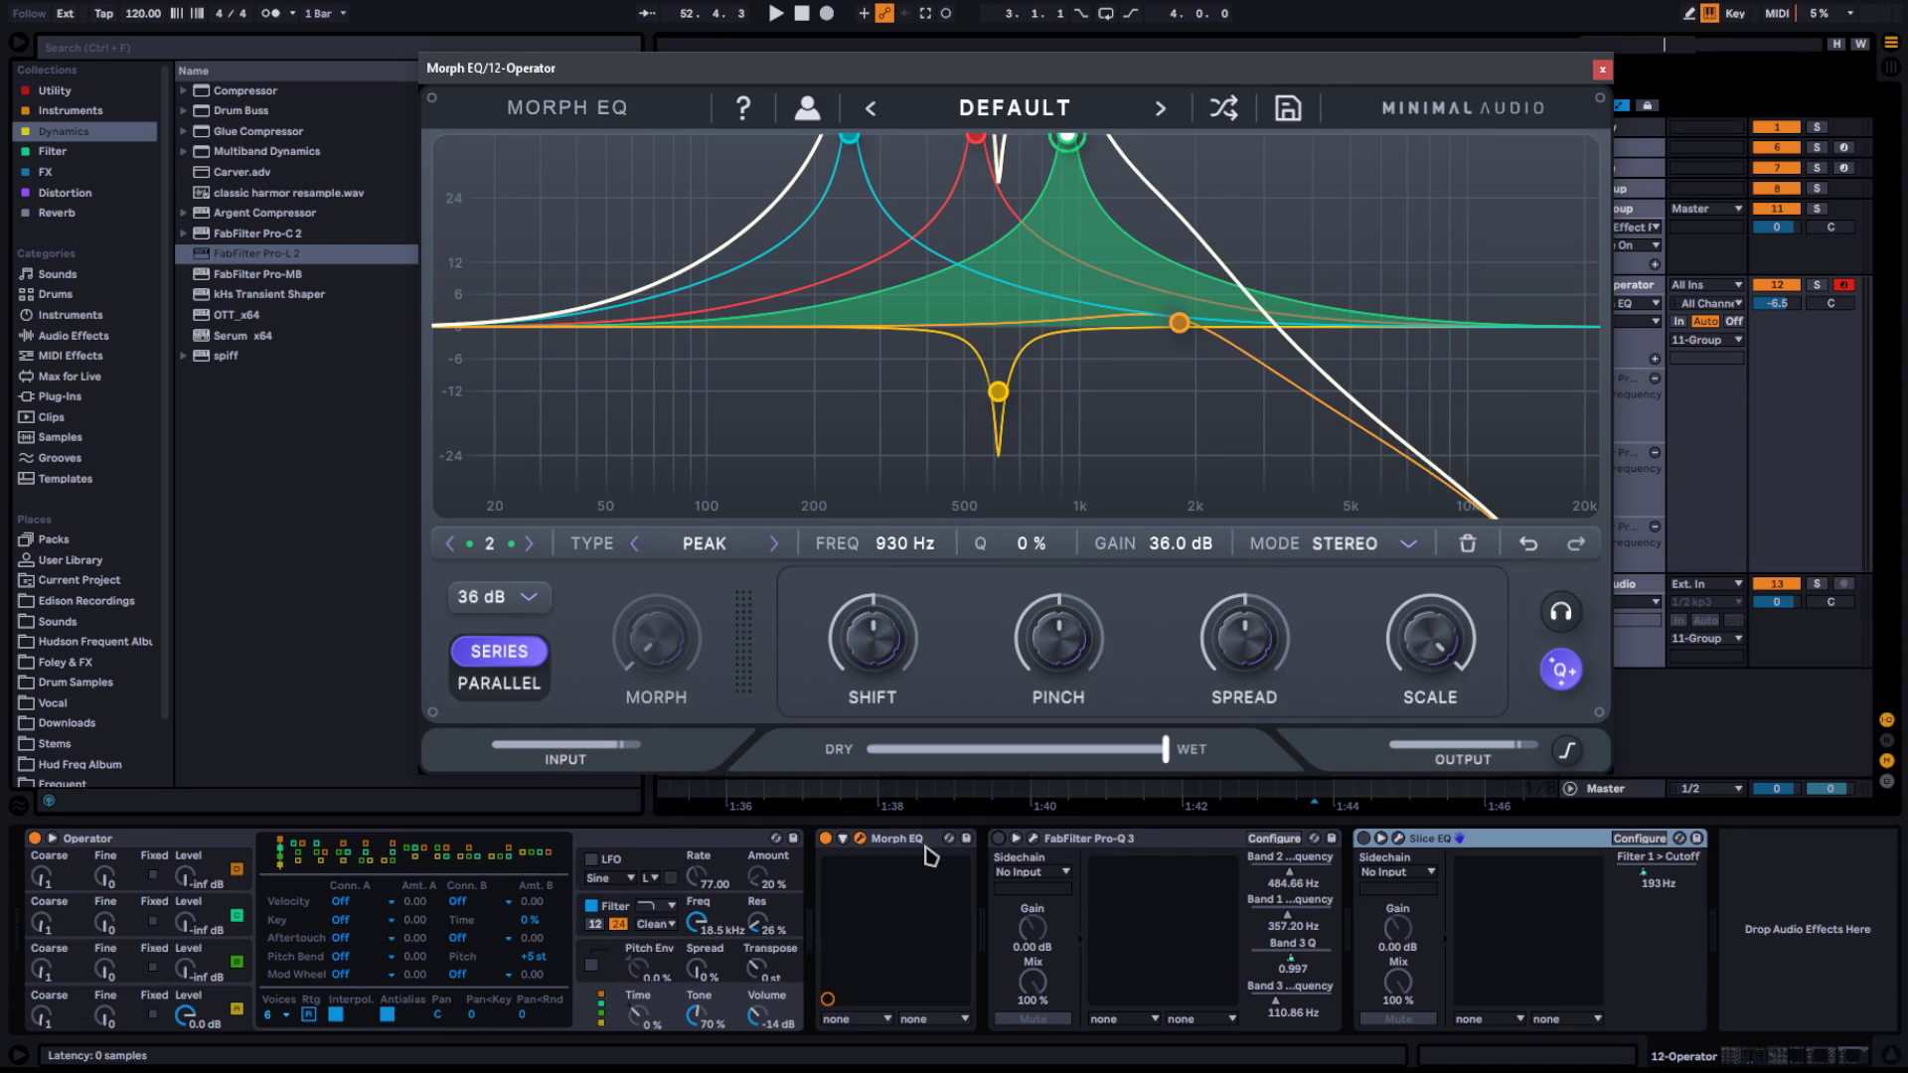
drag(1434, 651, 1397, 743)
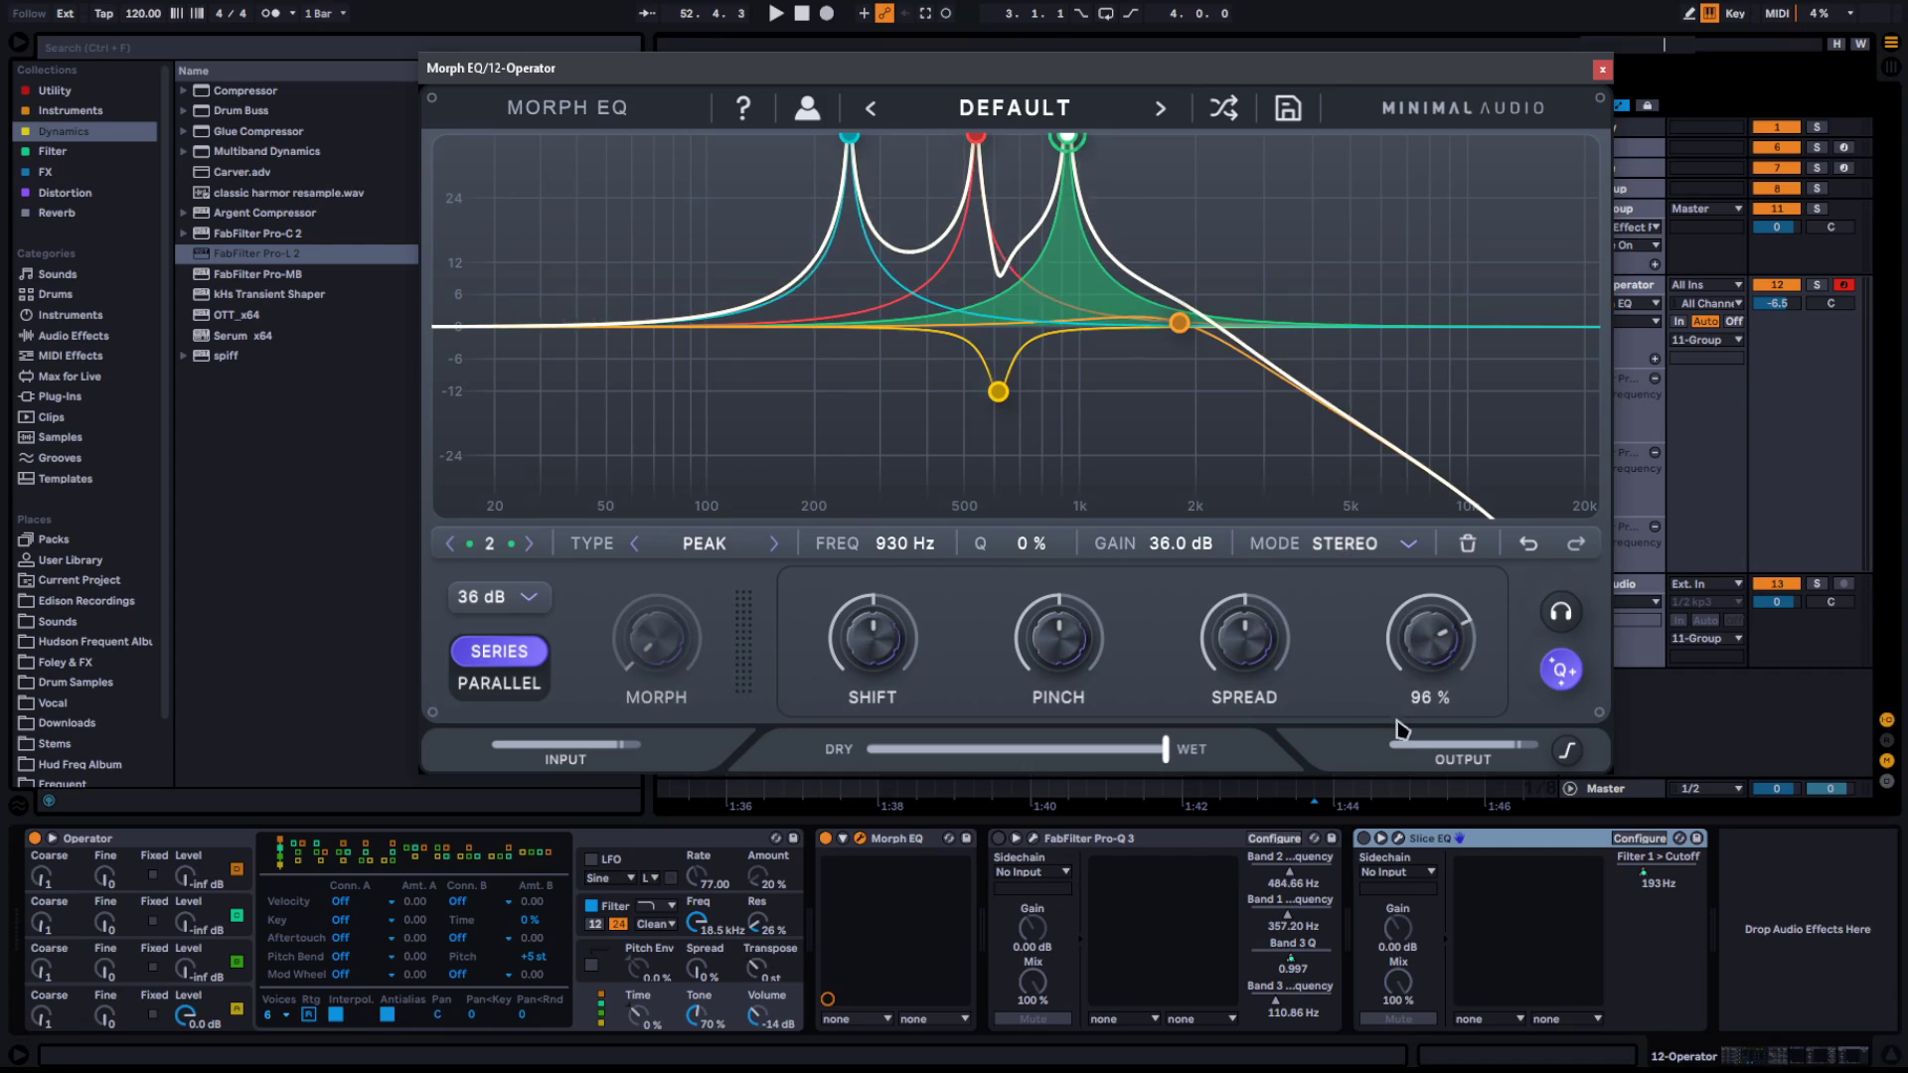
drag(1438, 654, 1441, 645)
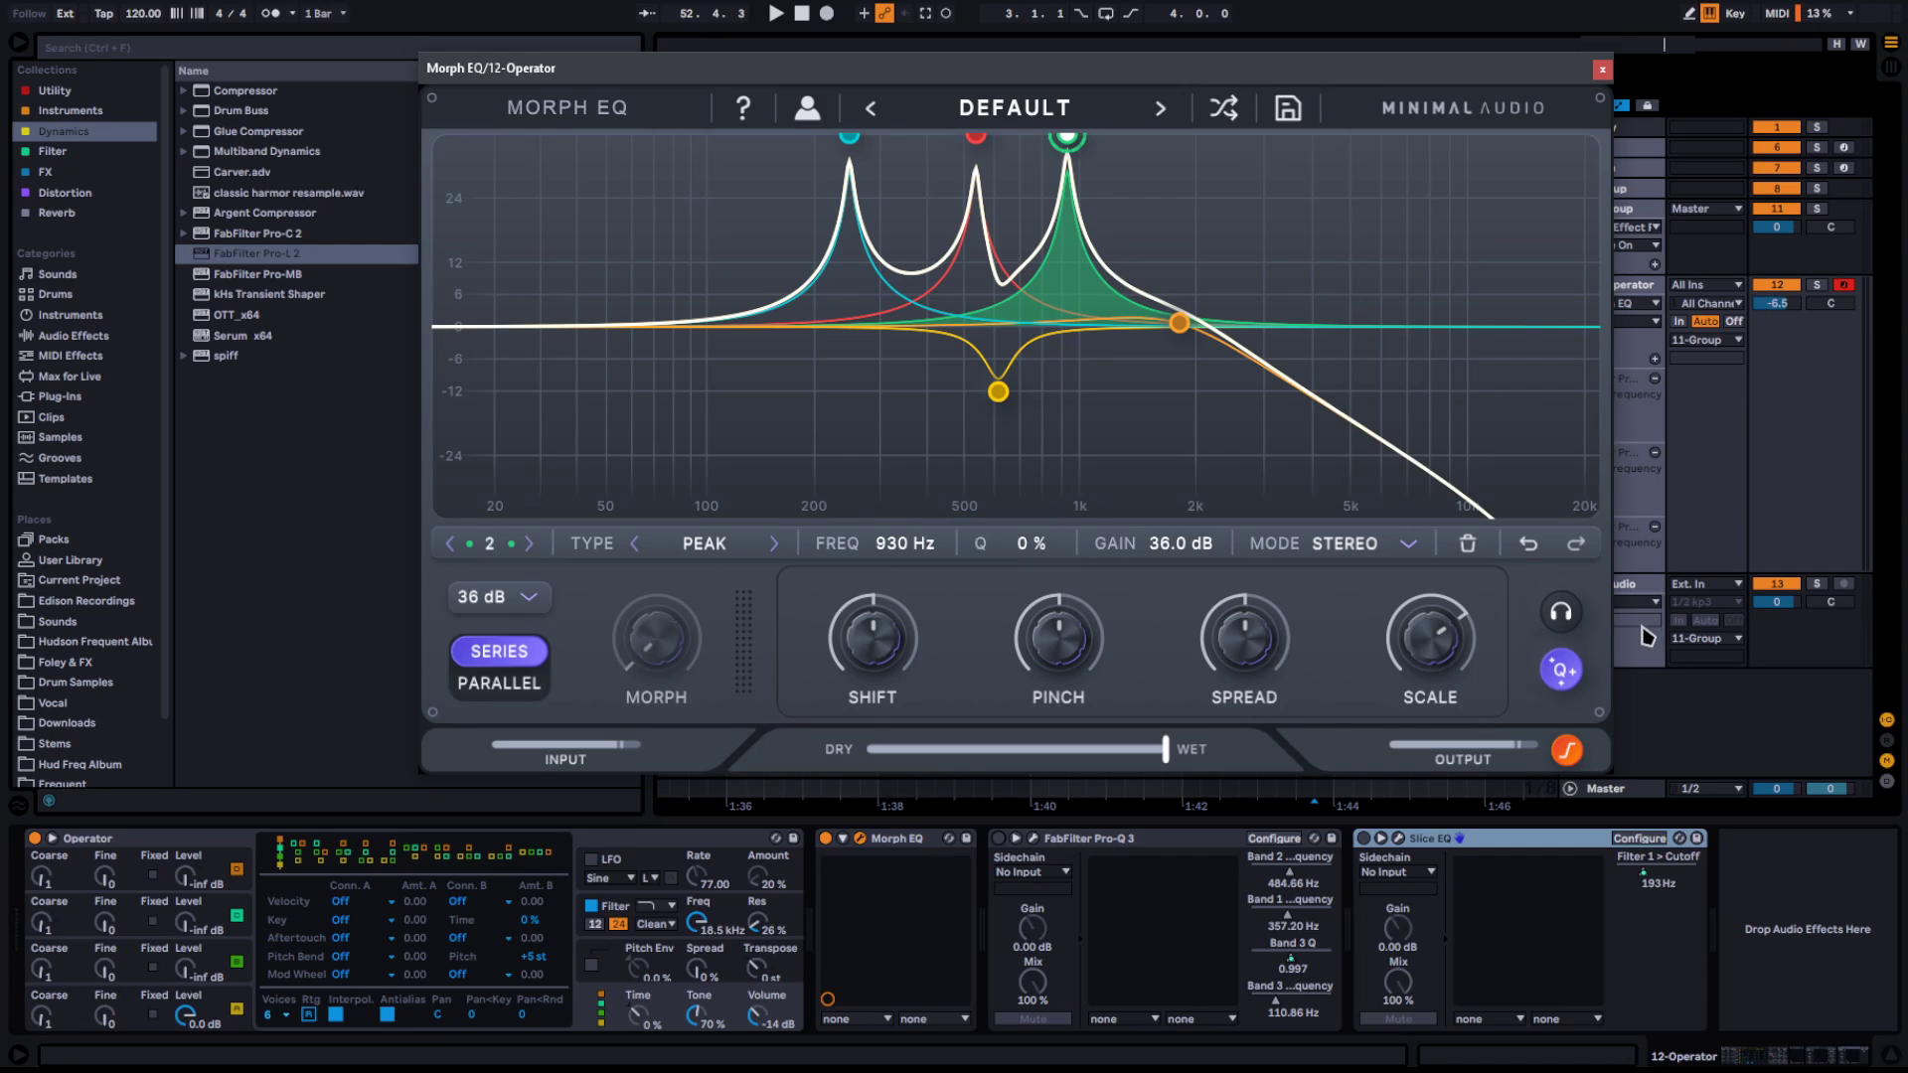
drag(1441, 658, 1434, 592)
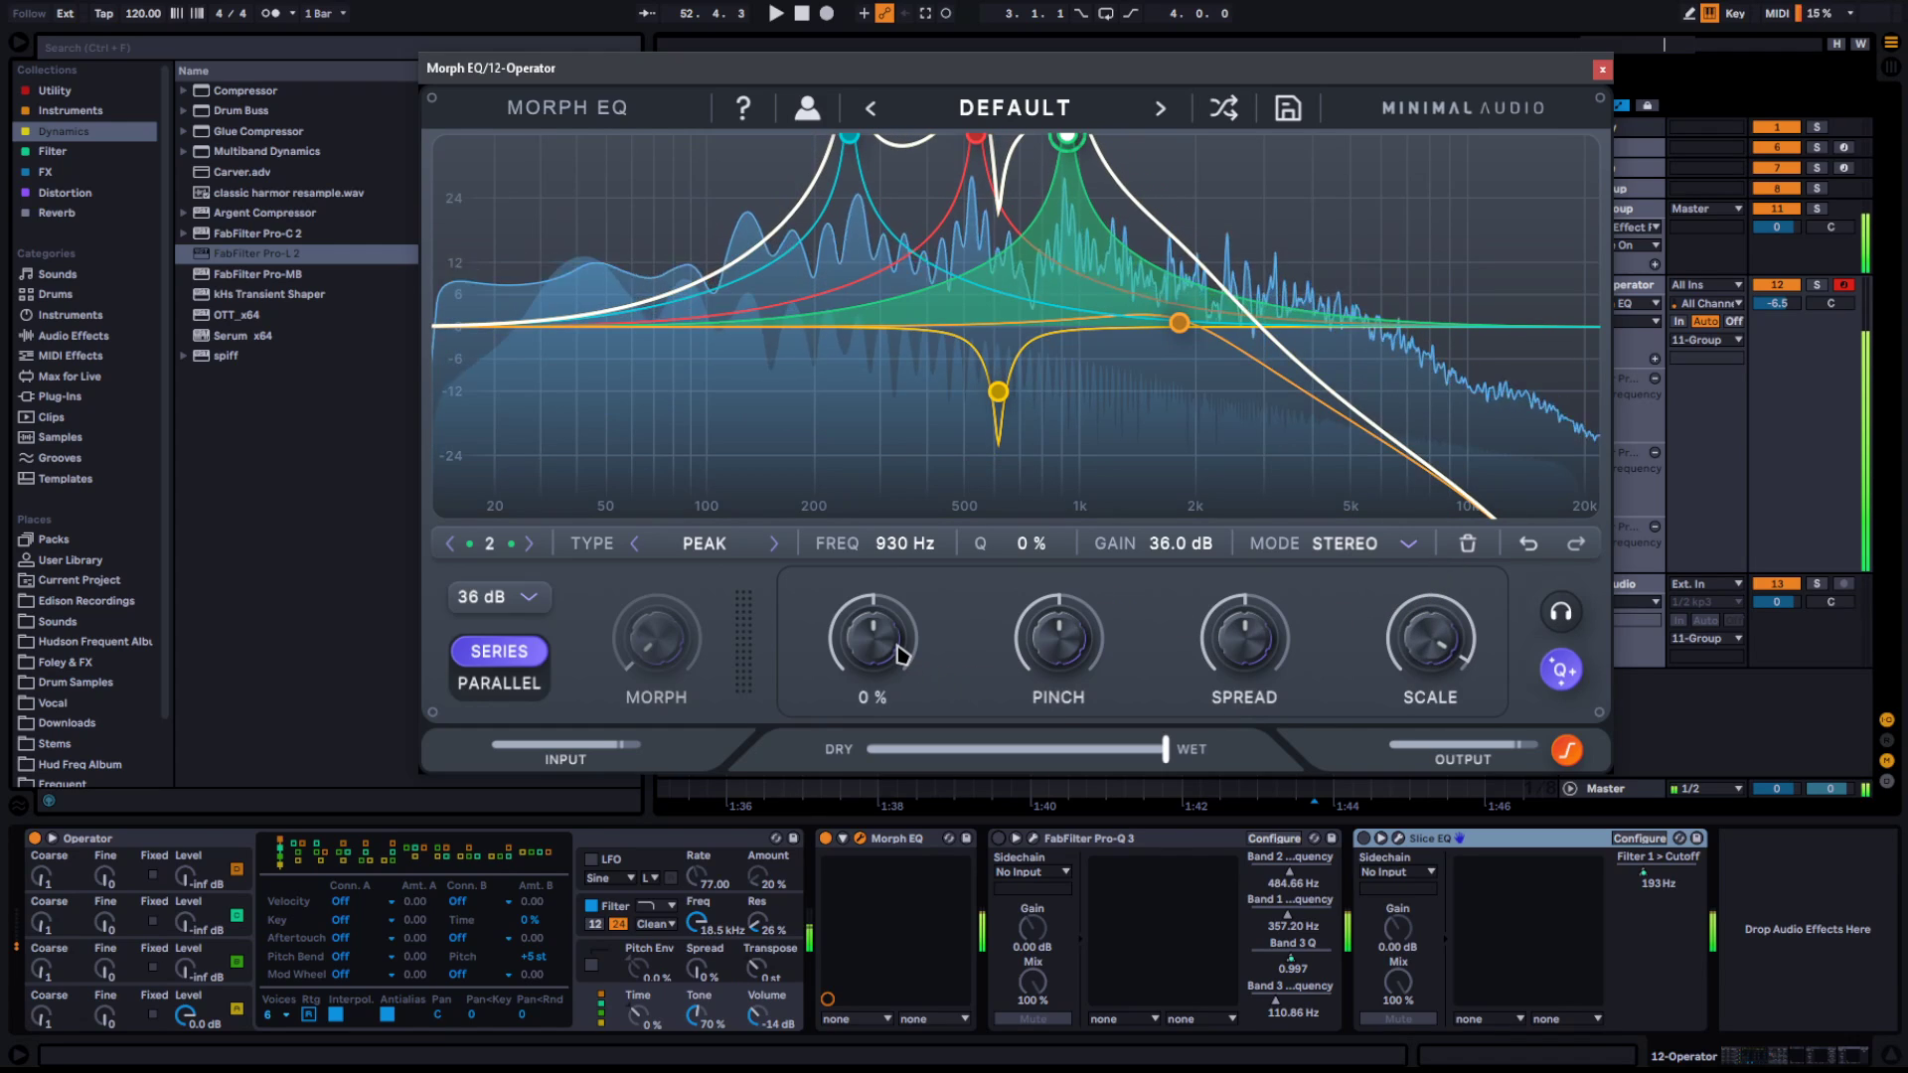
Sweep Morph EQ's Shift and Pinch in turn, spreading the resonant peaks apart and returning Pinch to about -10%
mouse_move(857, 651)
mouse_down()
mouse_move(831, 747)
mouse_move(840, 661)
mouse_up()
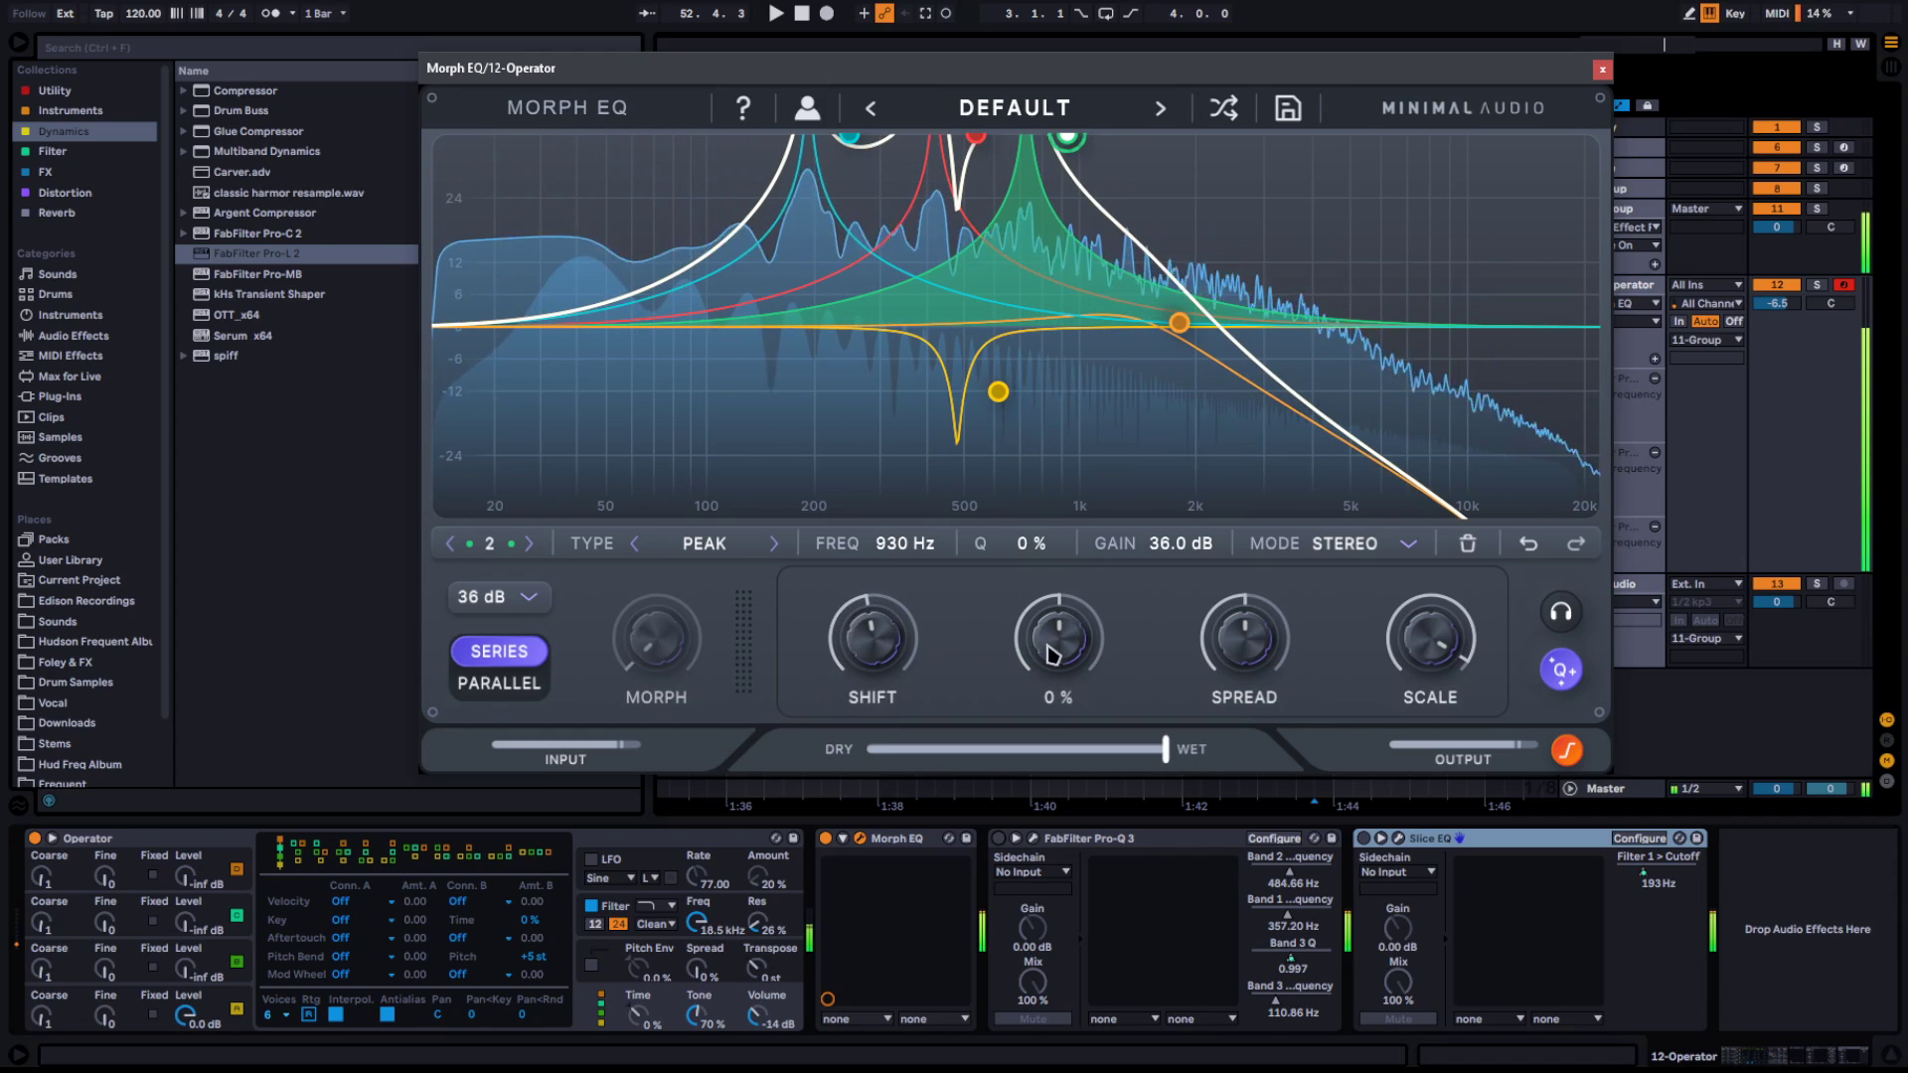
drag(1058, 641, 971, 818)
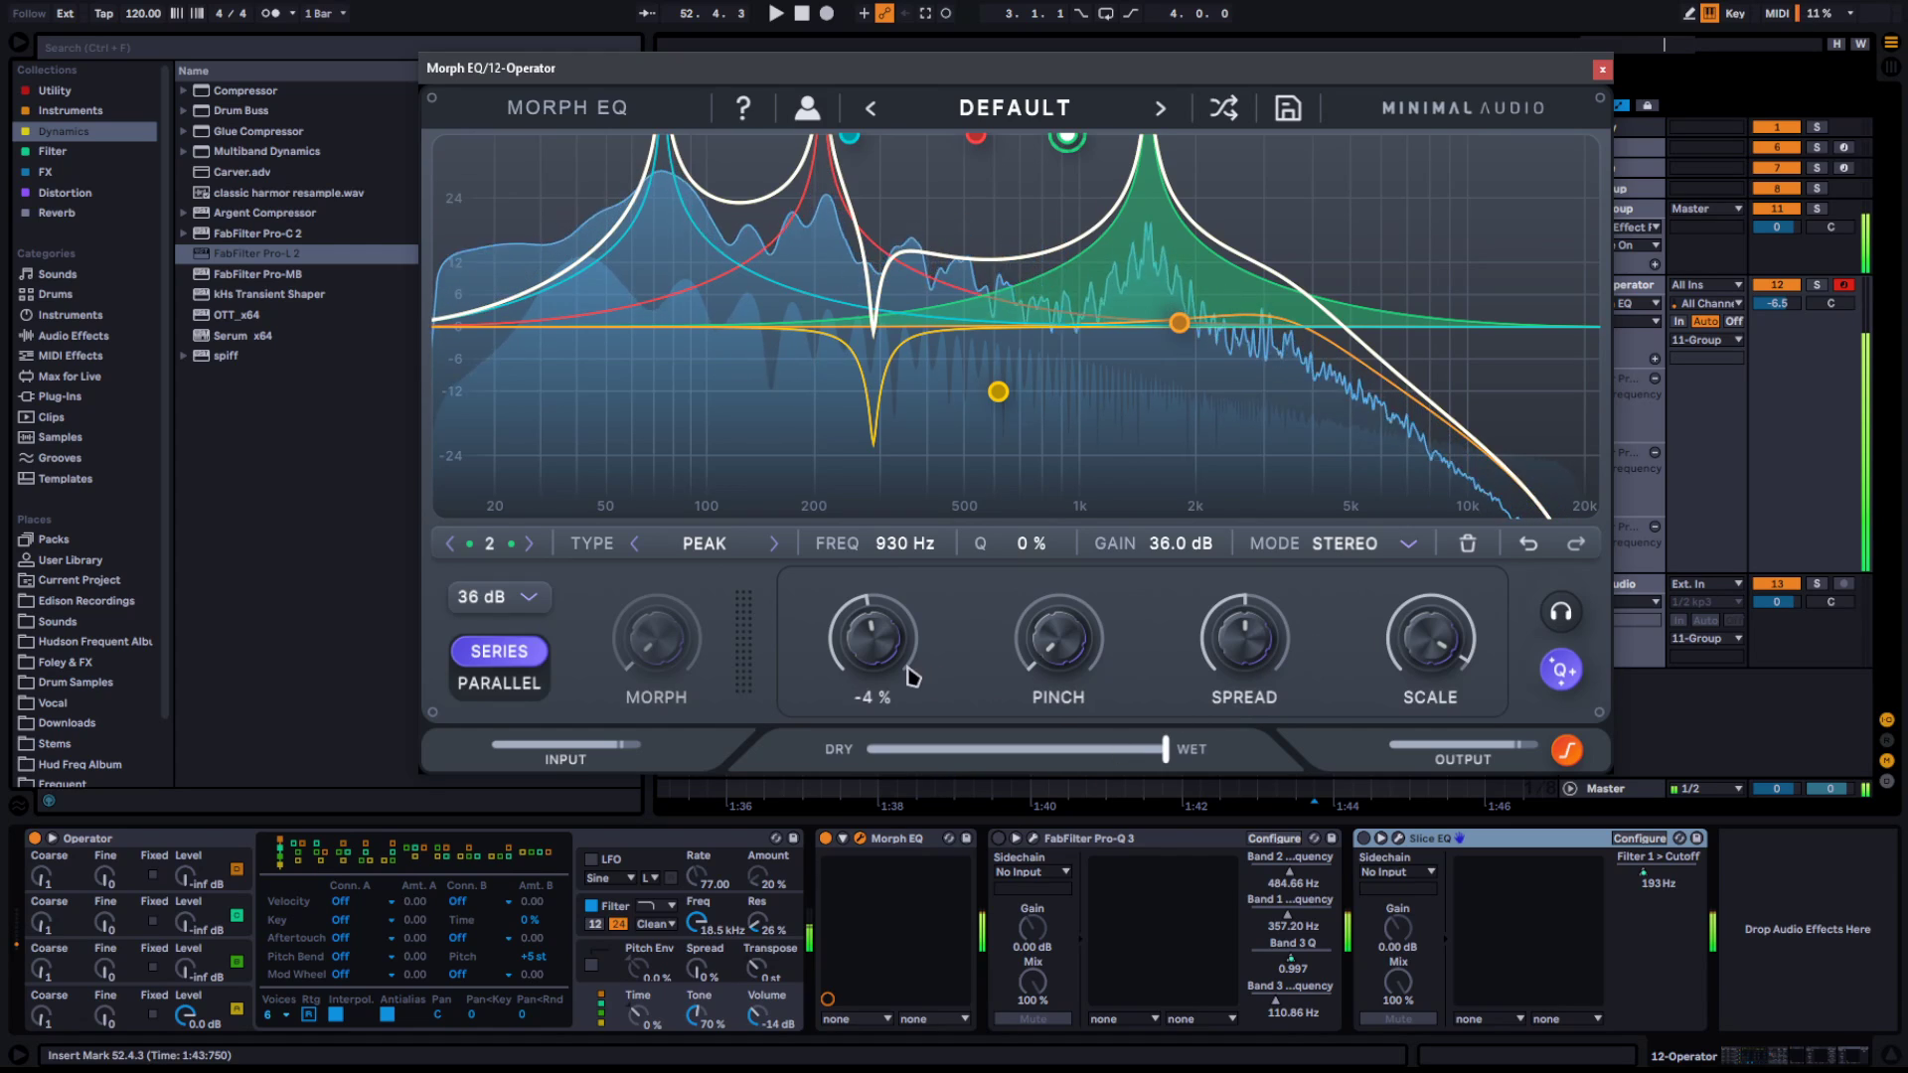
drag(857, 636, 785, 696)
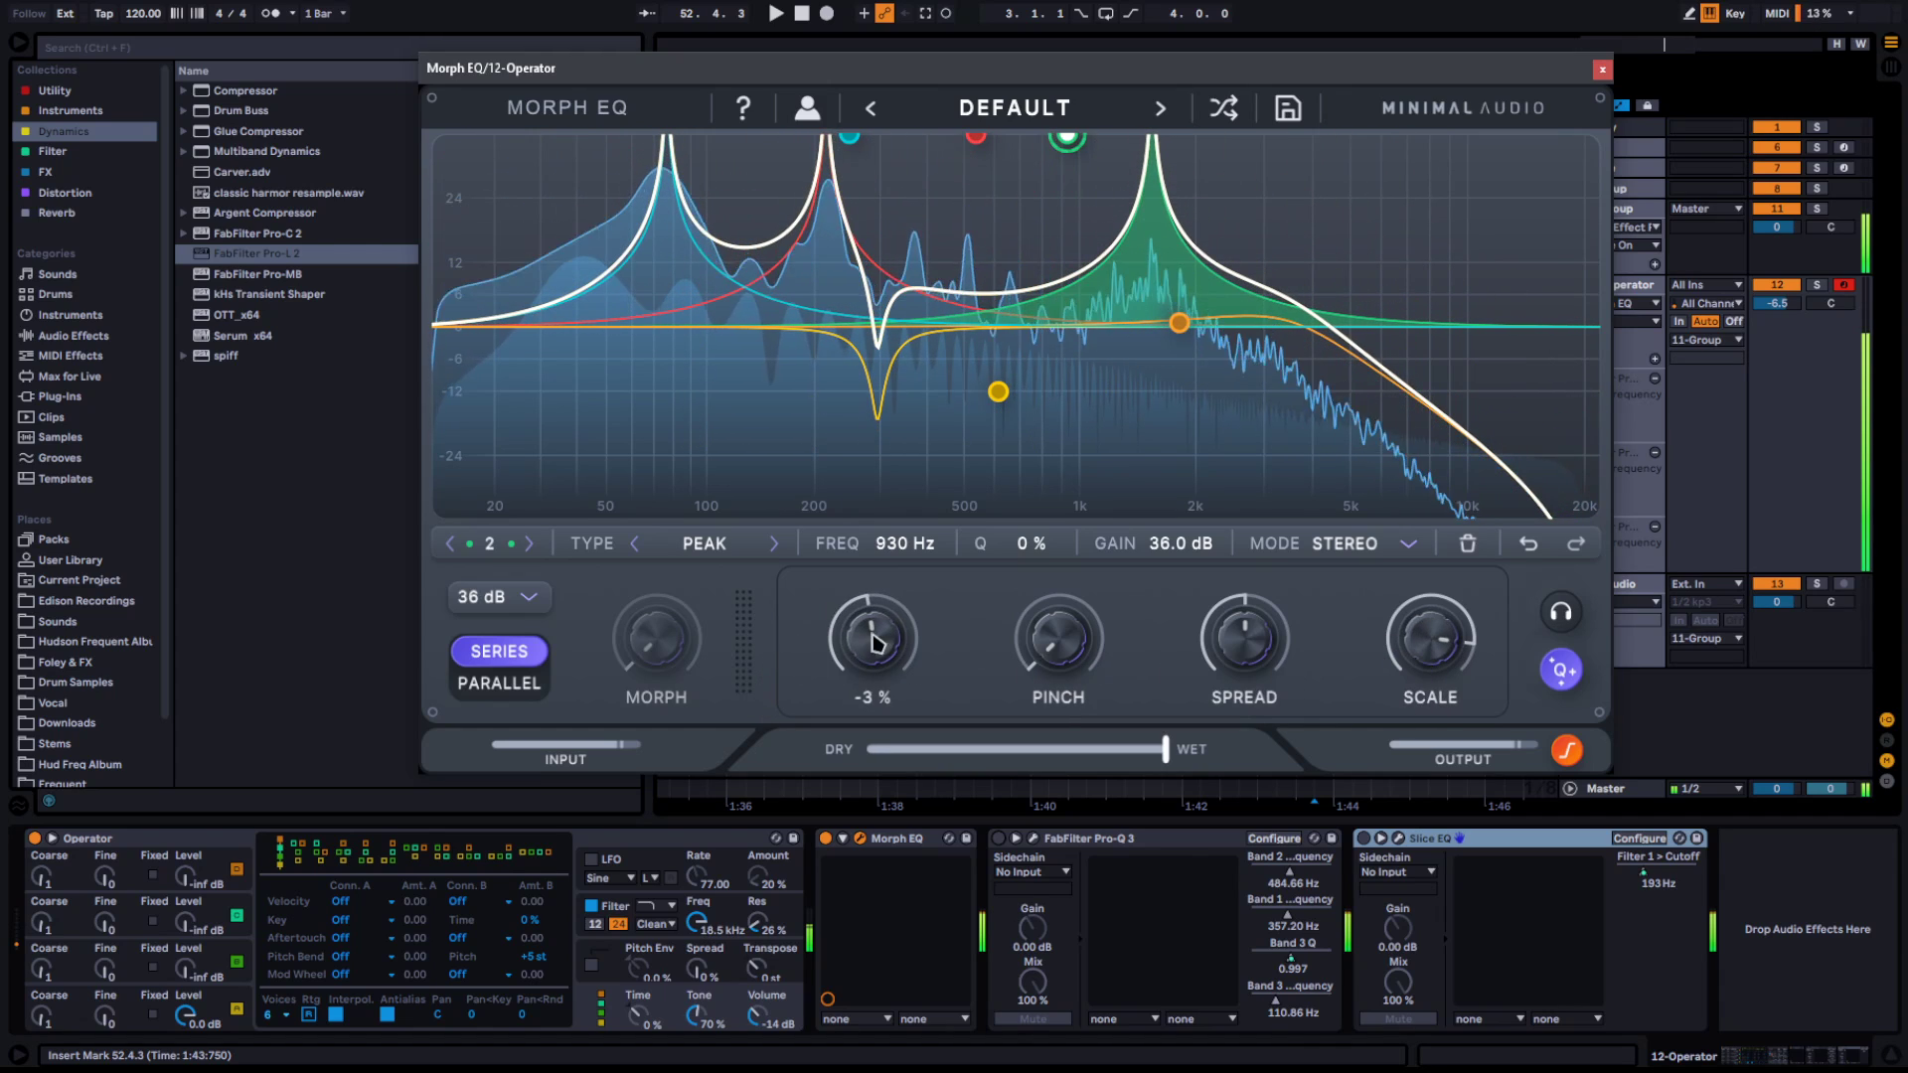
drag(894, 651, 720, 674)
drag(1058, 636, 910, 544)
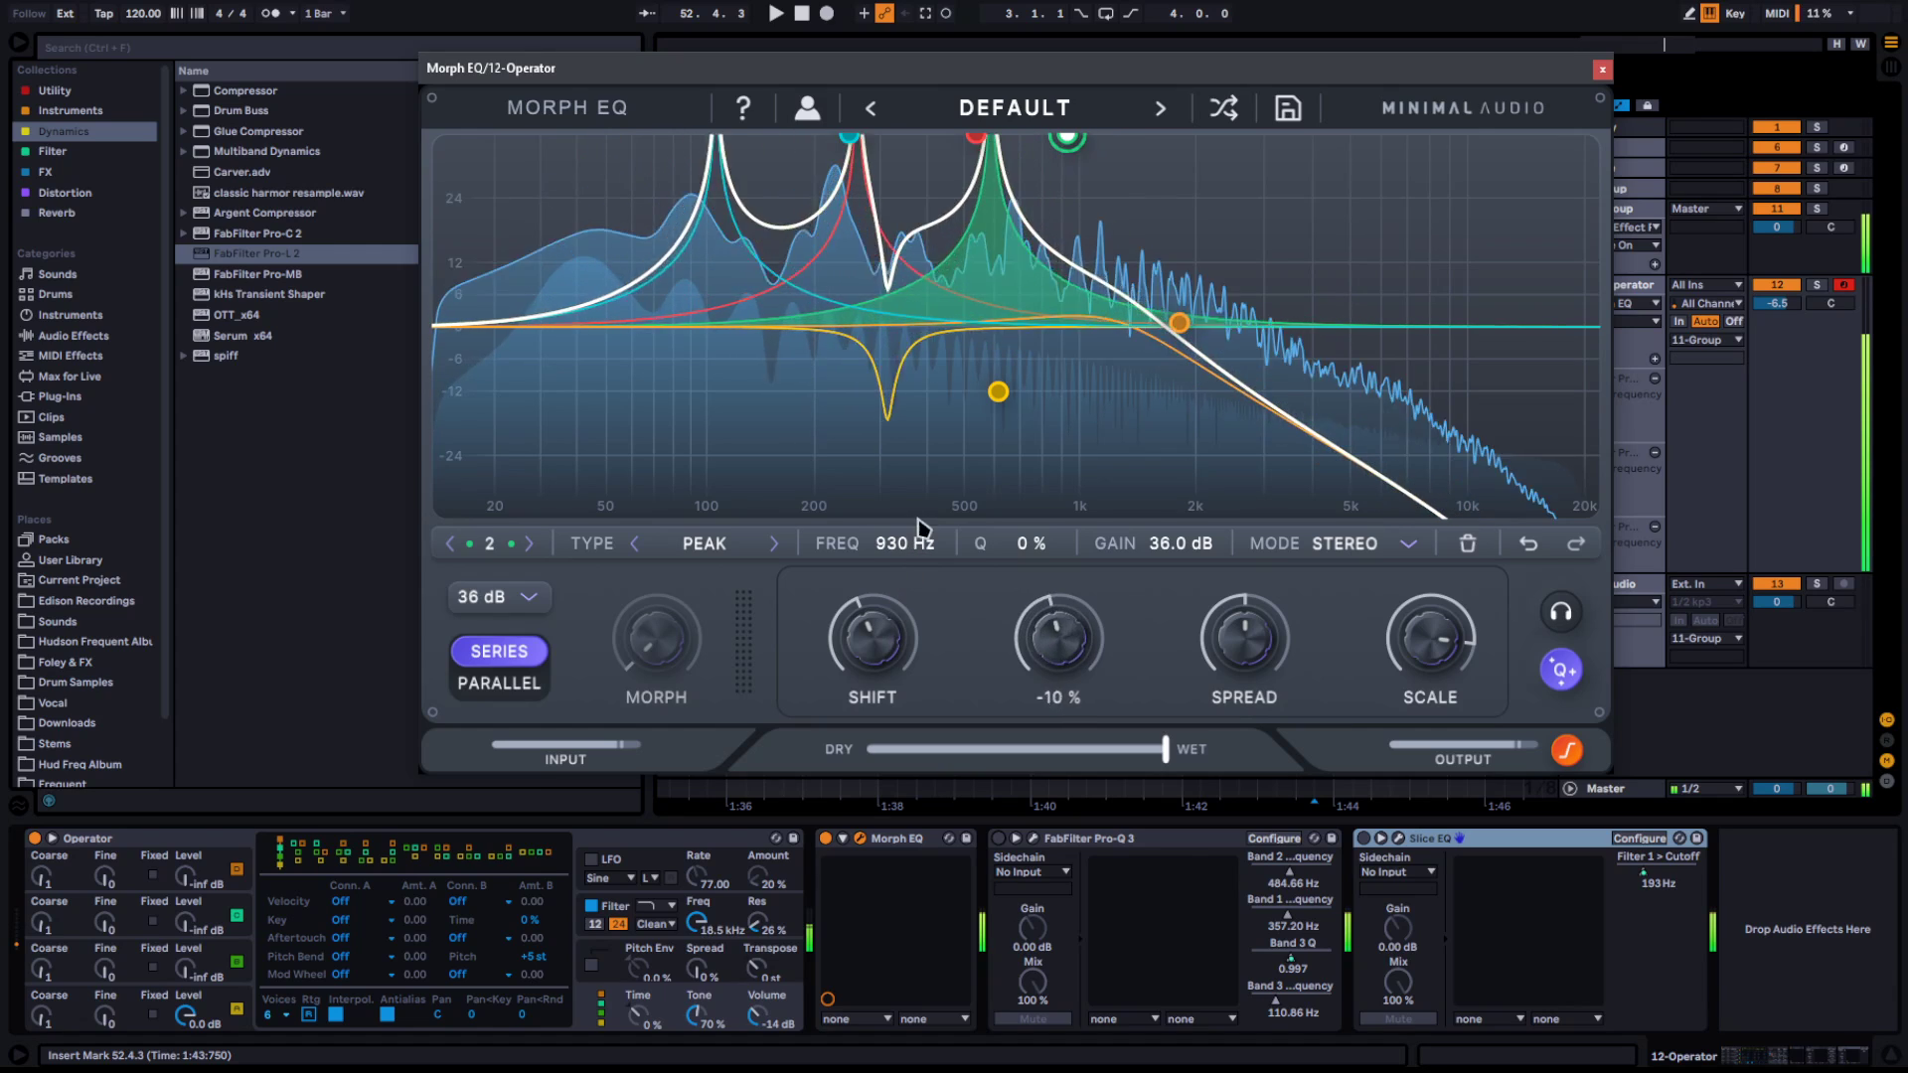
Move the low-pass band to 18.9 kHz with a Q of 61%, and sweep Shift between 17% and -19% with Pinch lowered
click(1180, 323)
drag(1456, 296, 1597, 182)
drag(873, 637, 835, 653)
drag(1048, 660, 958, 945)
drag(879, 662, 903, 586)
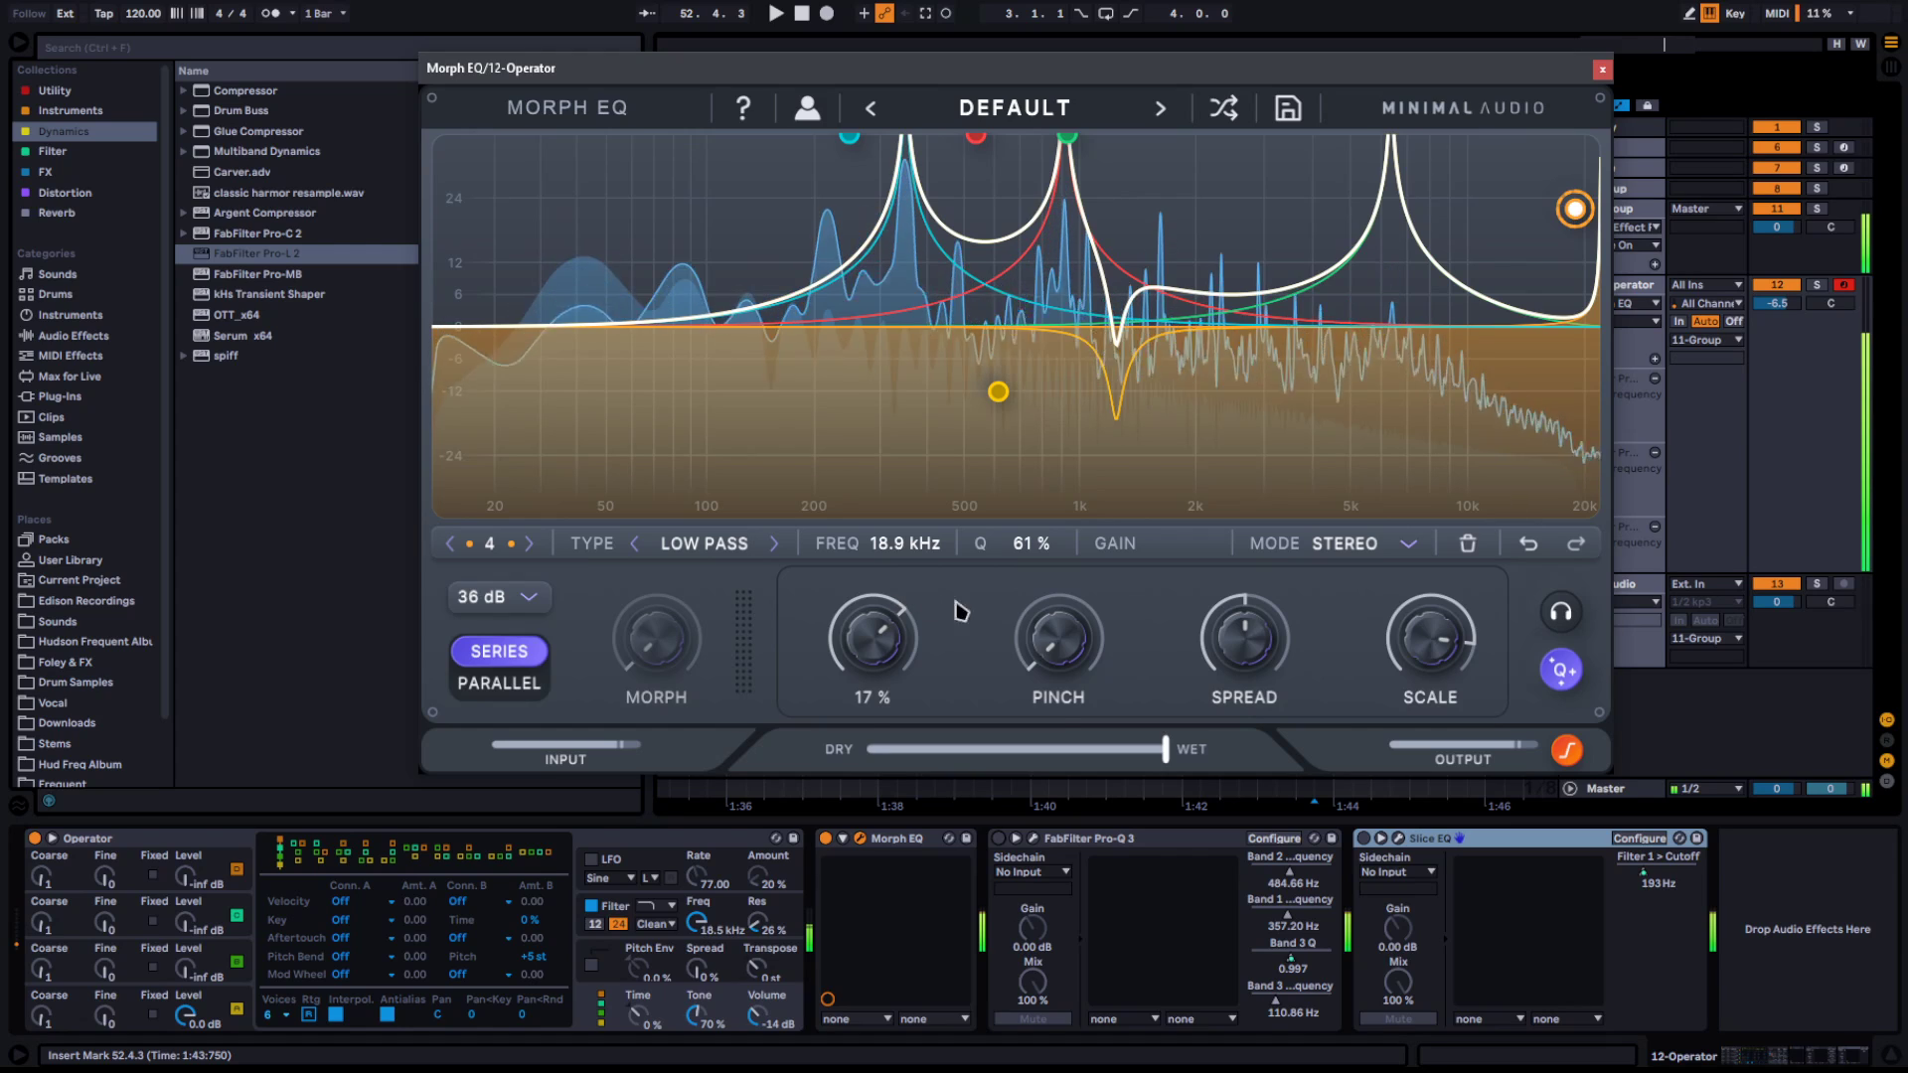
drag(1047, 651, 781, 838)
drag(873, 656, 862, 725)
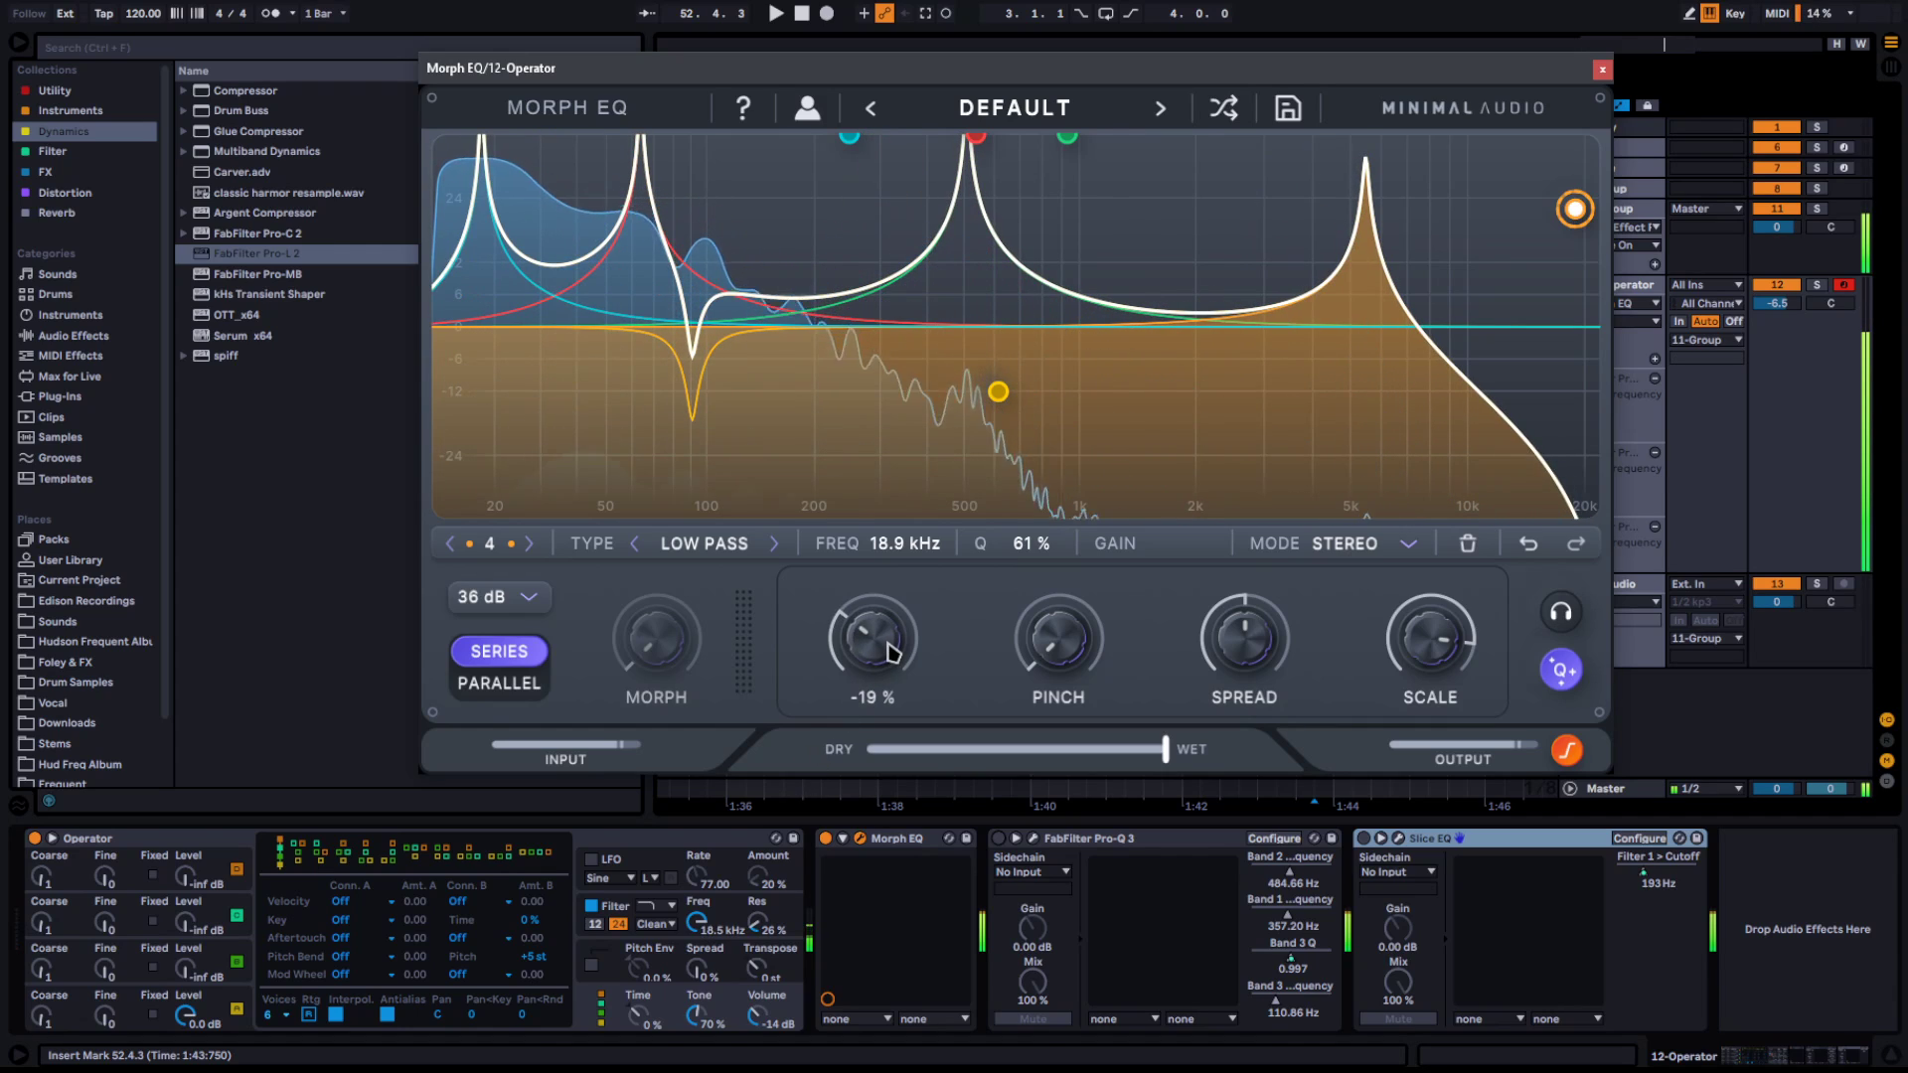
Lower Morph EQ's Scale to shrink the peaks and move the low-pass band to 14.6 kHz with a Q of 47%
mouse_move(1431, 696)
mouse_down()
mouse_move(1433, 665)
mouse_move(1431, 696)
mouse_up()
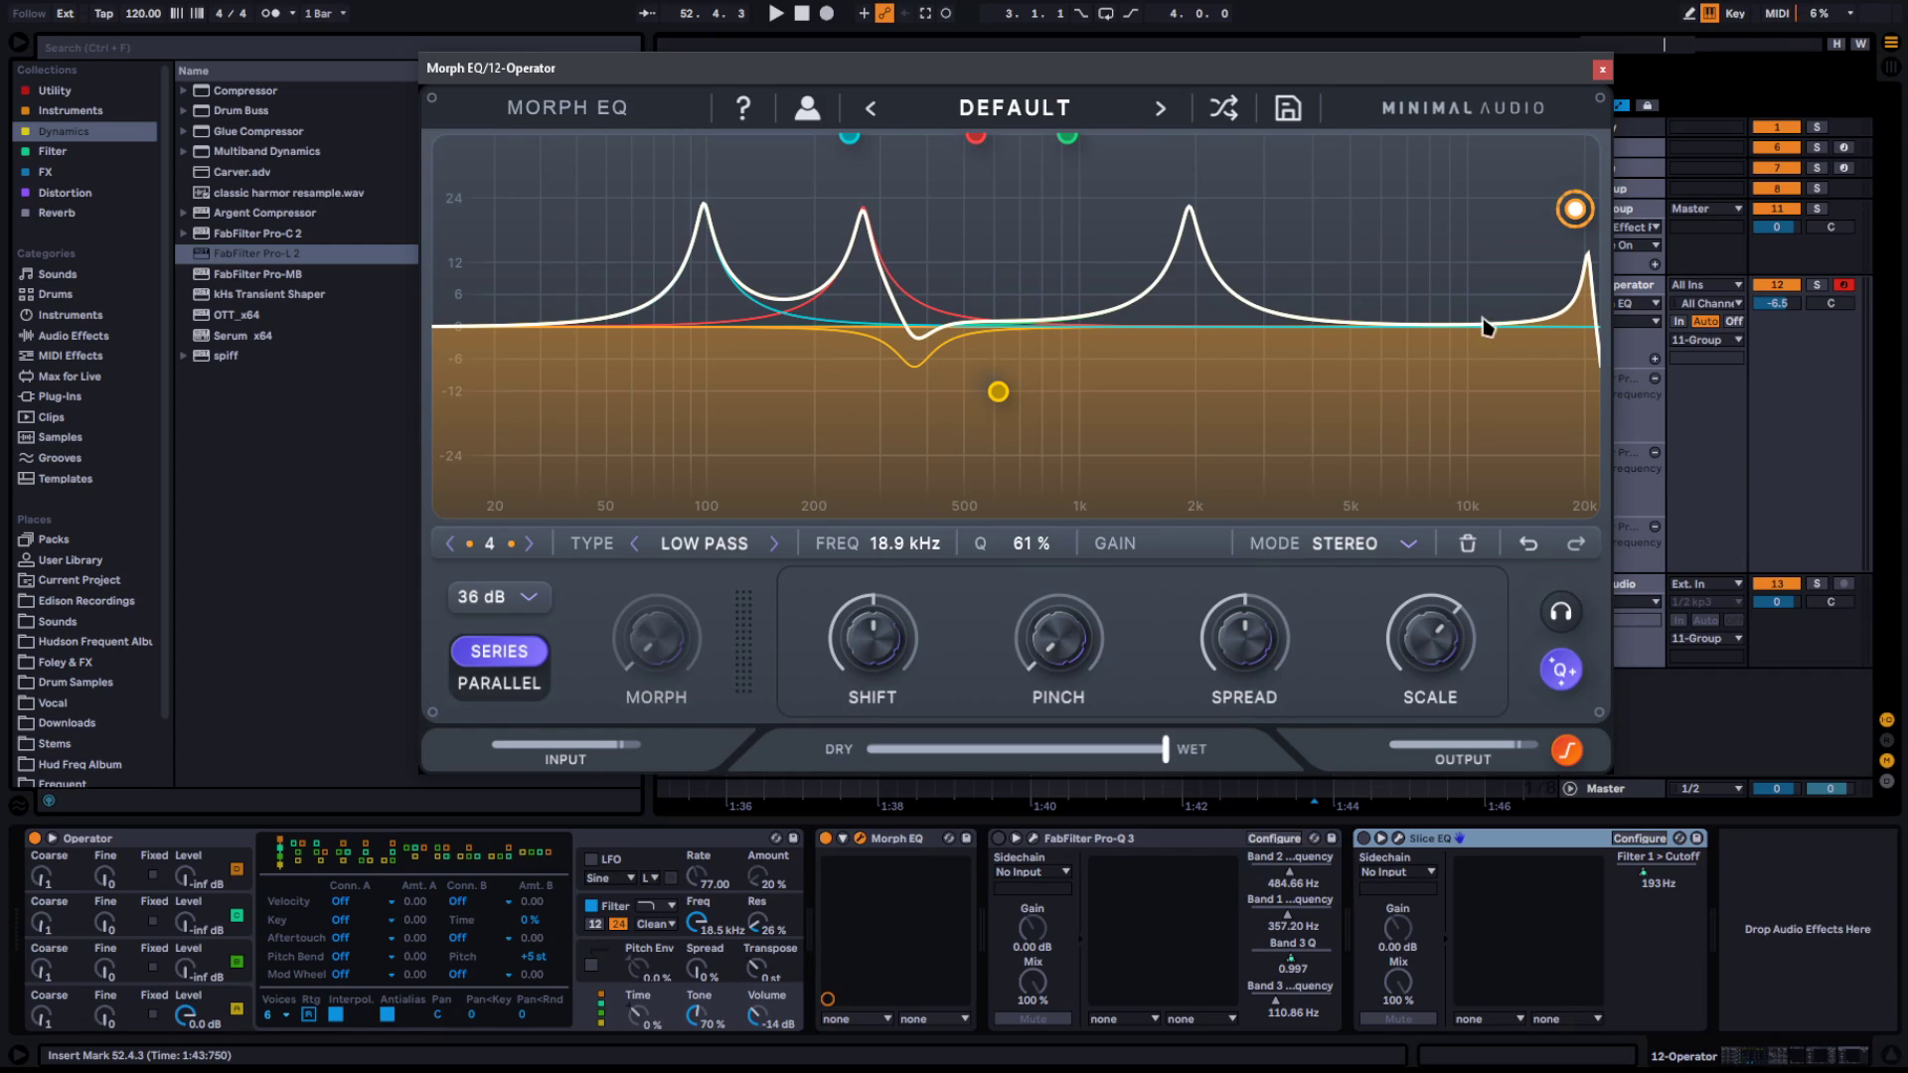
drag(1572, 211, 1531, 235)
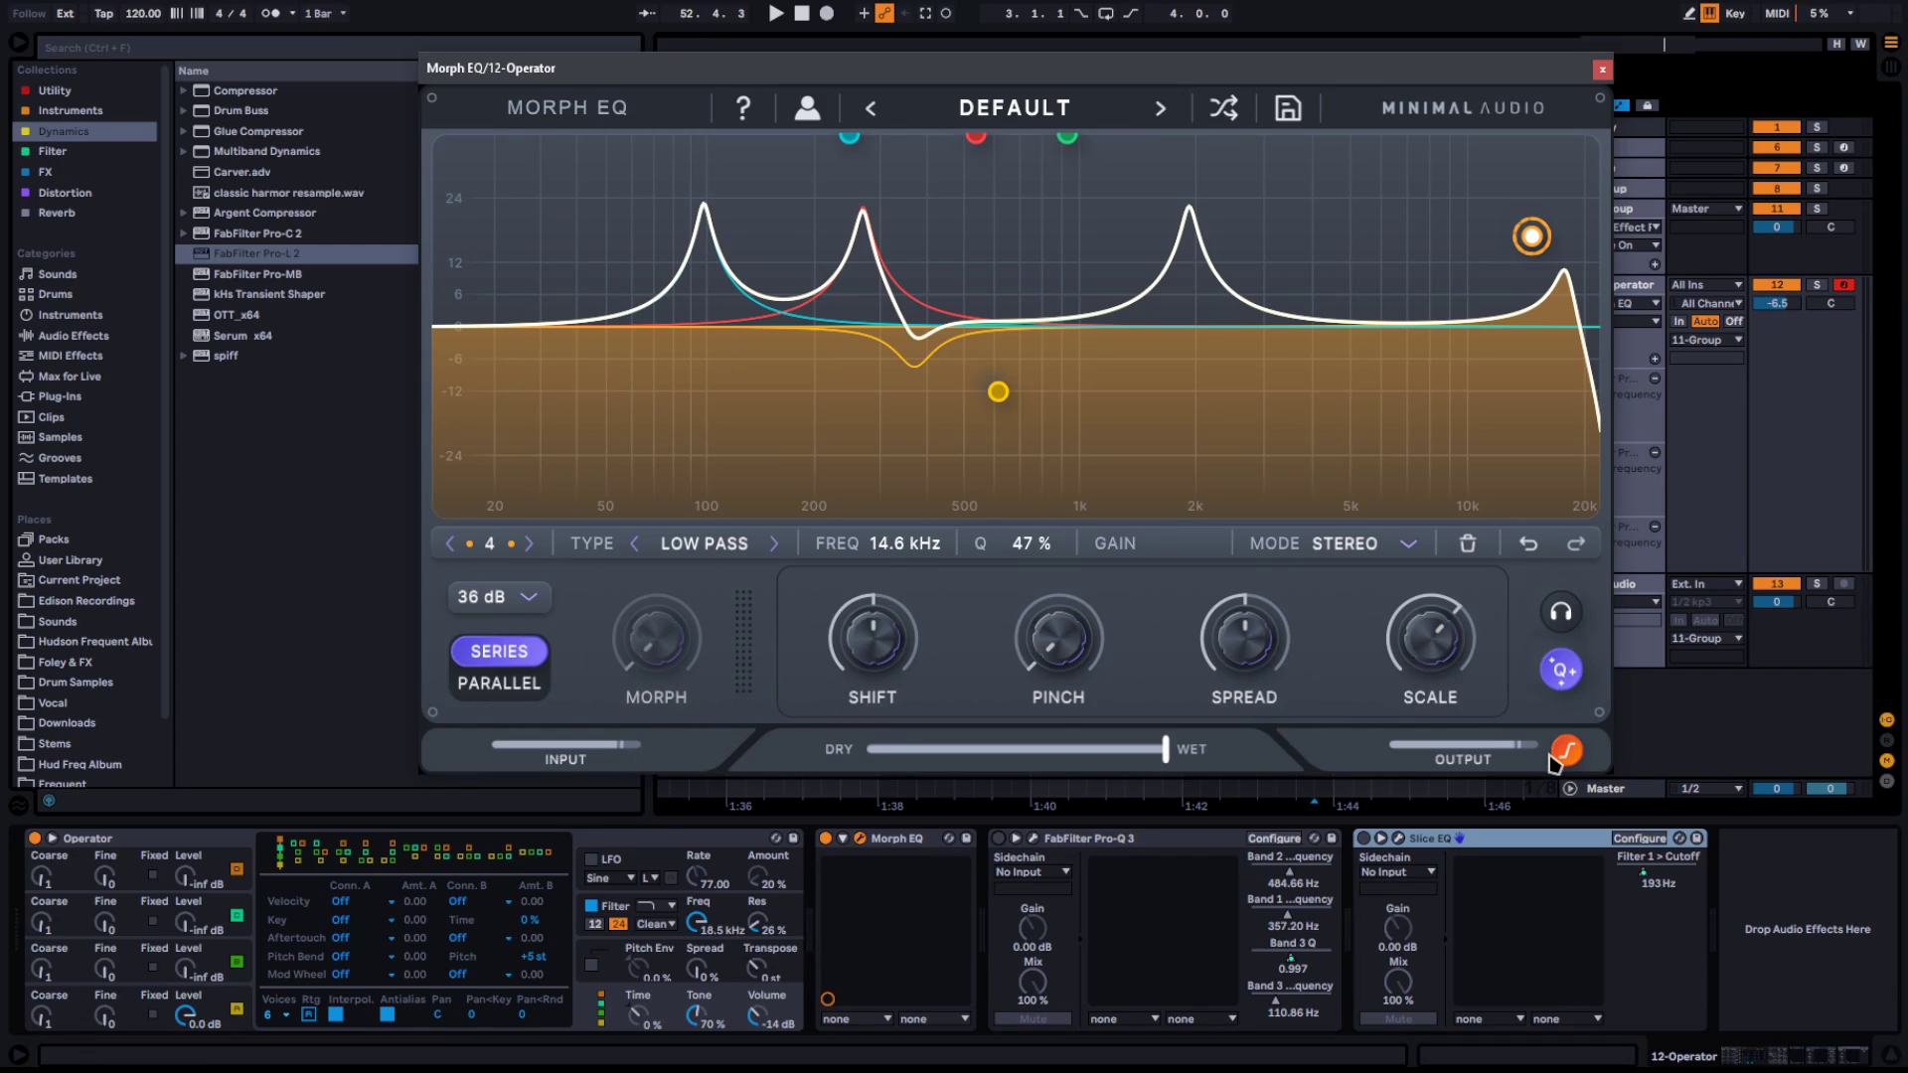
Raise Scale slightly, bring Pinch up to about 8%, and sweep Shift down to -33%
drag(1129, 656, 1061, 626)
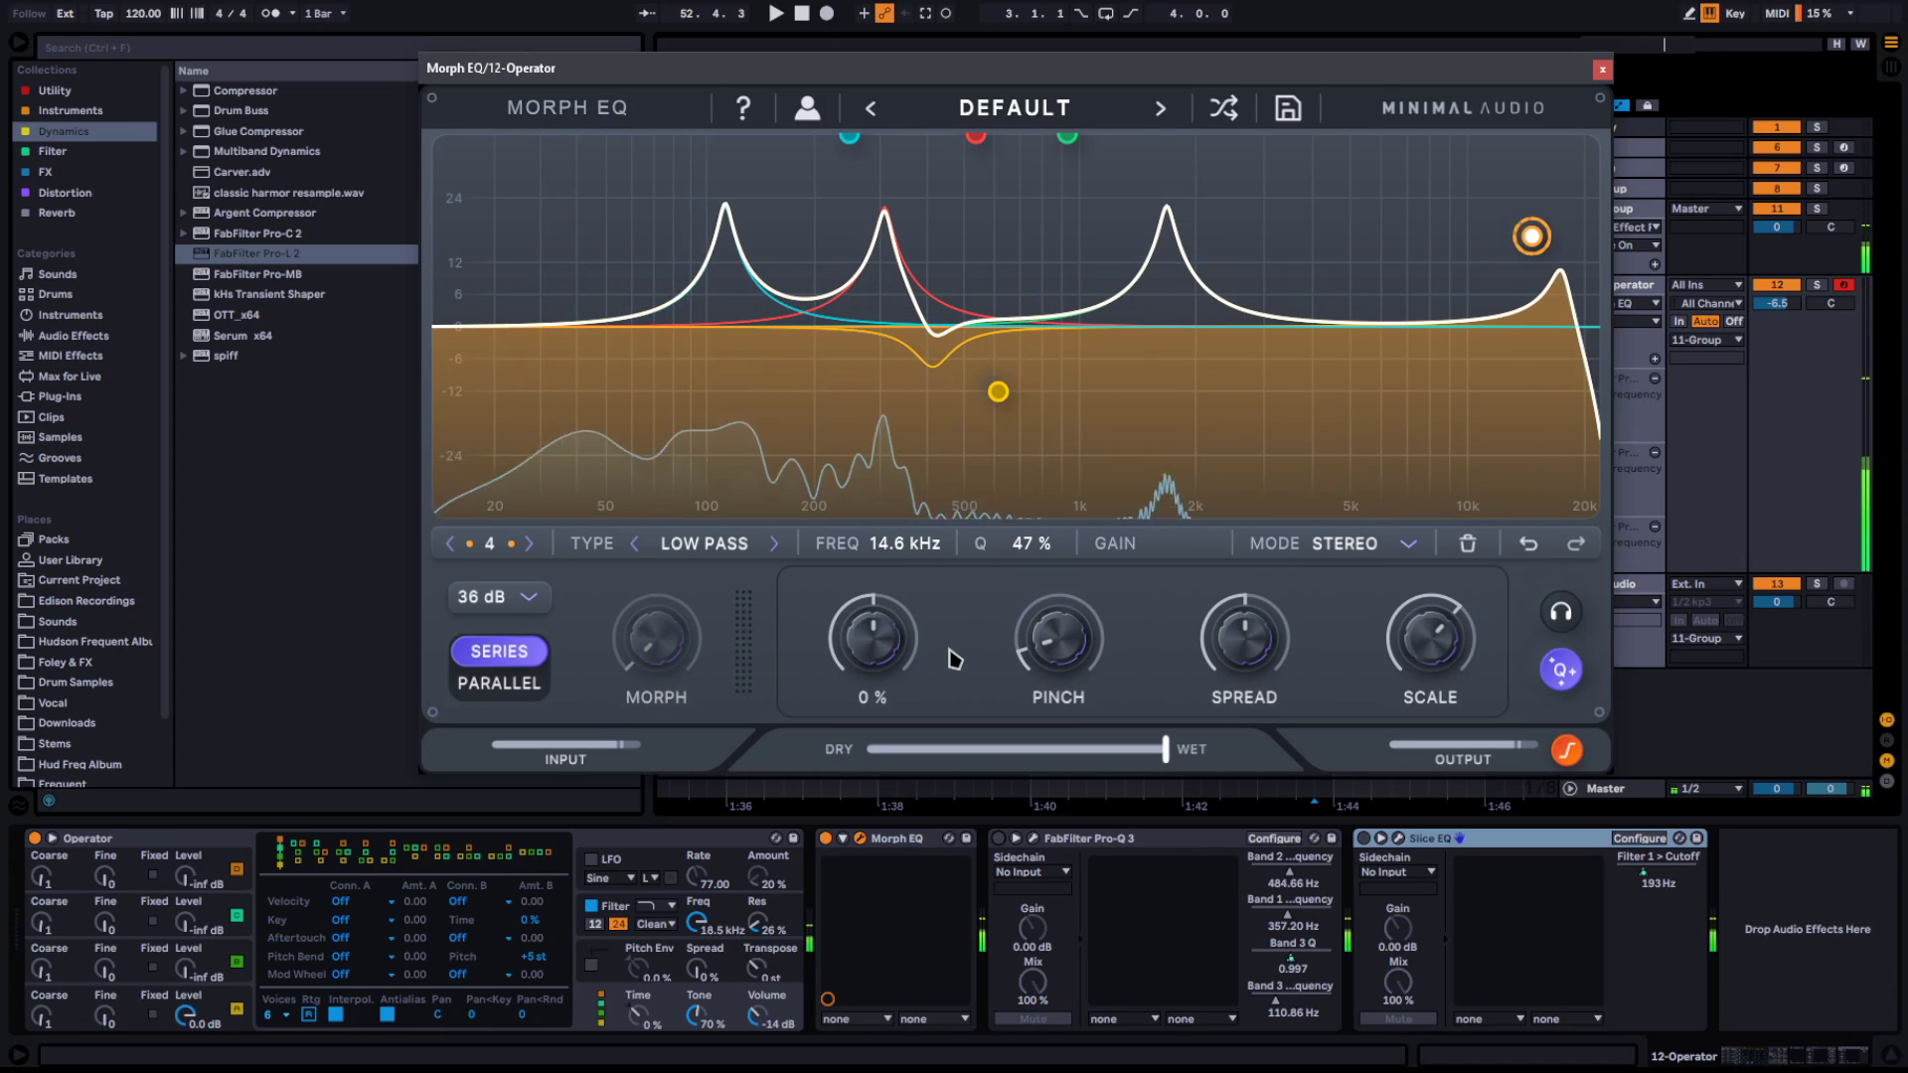
drag(1448, 660, 1409, 641)
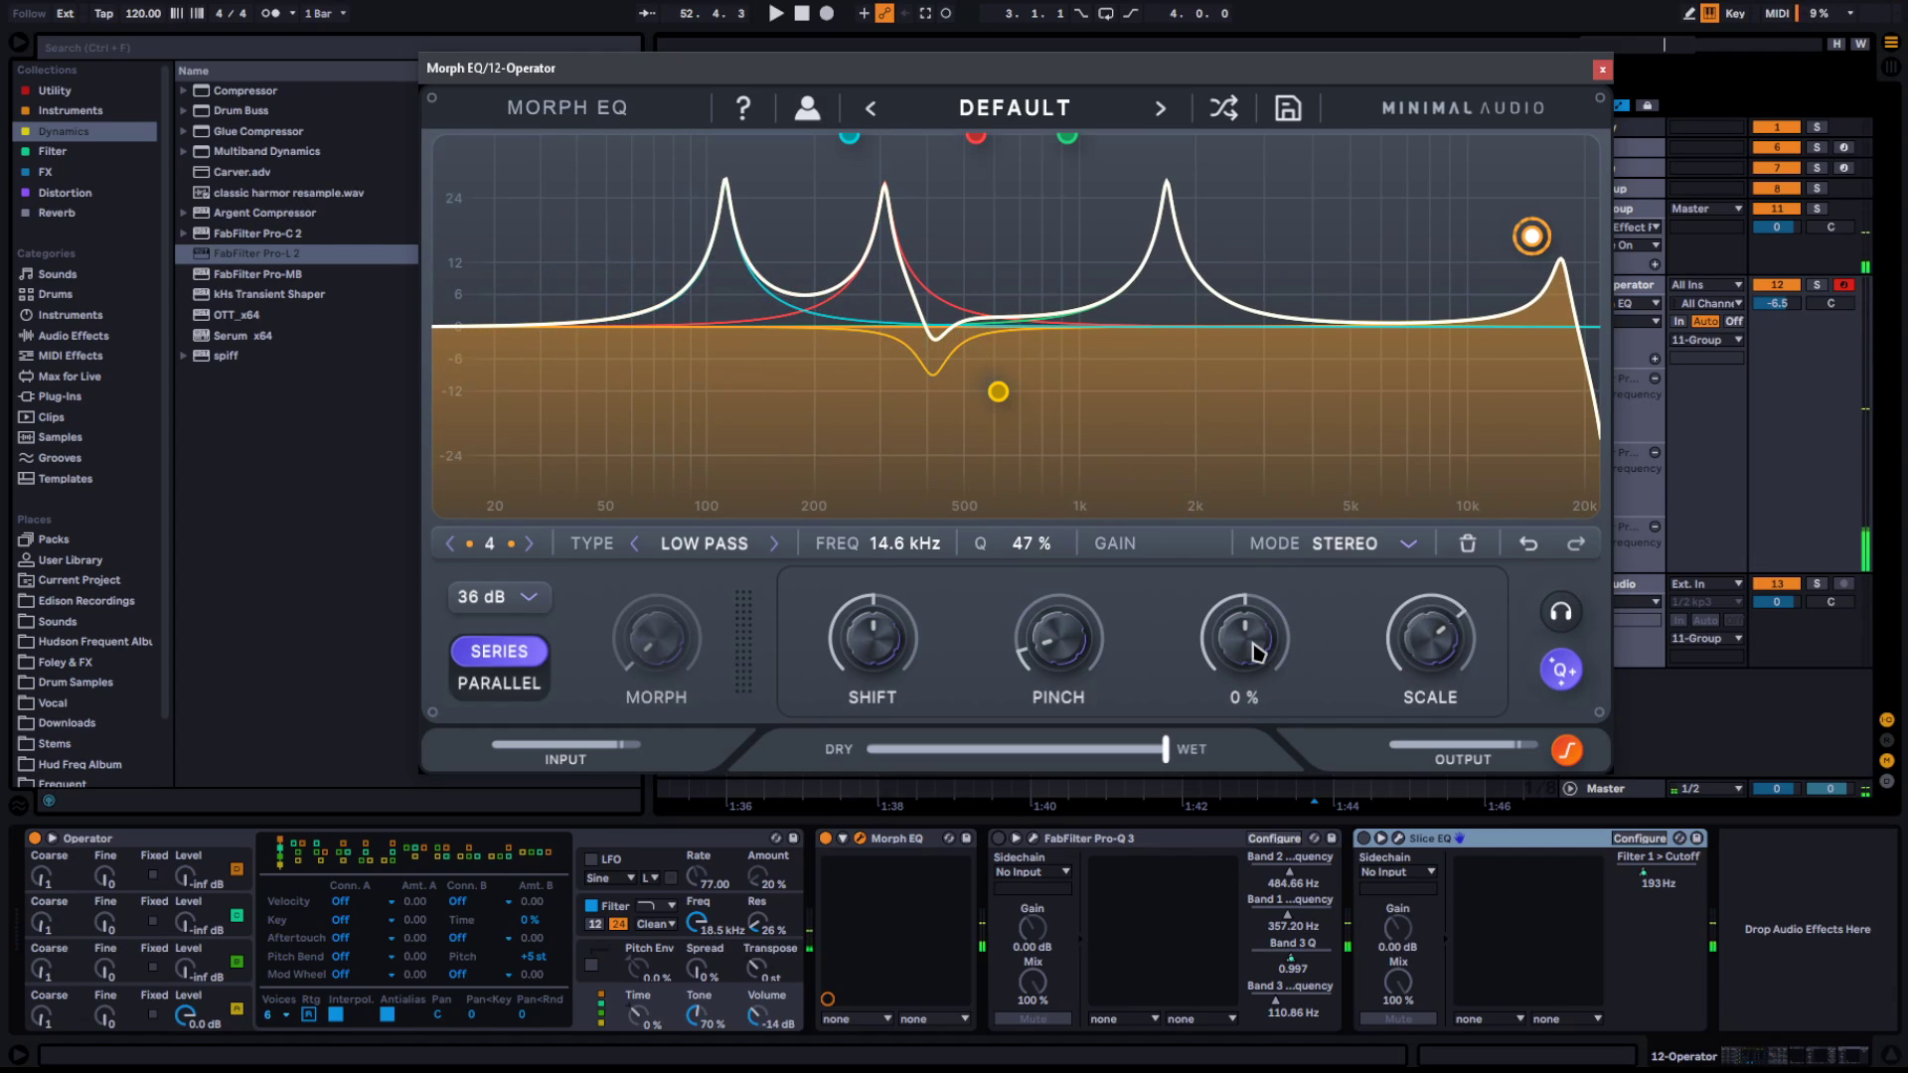
drag(1086, 662, 1041, 534)
drag(896, 618, 831, 725)
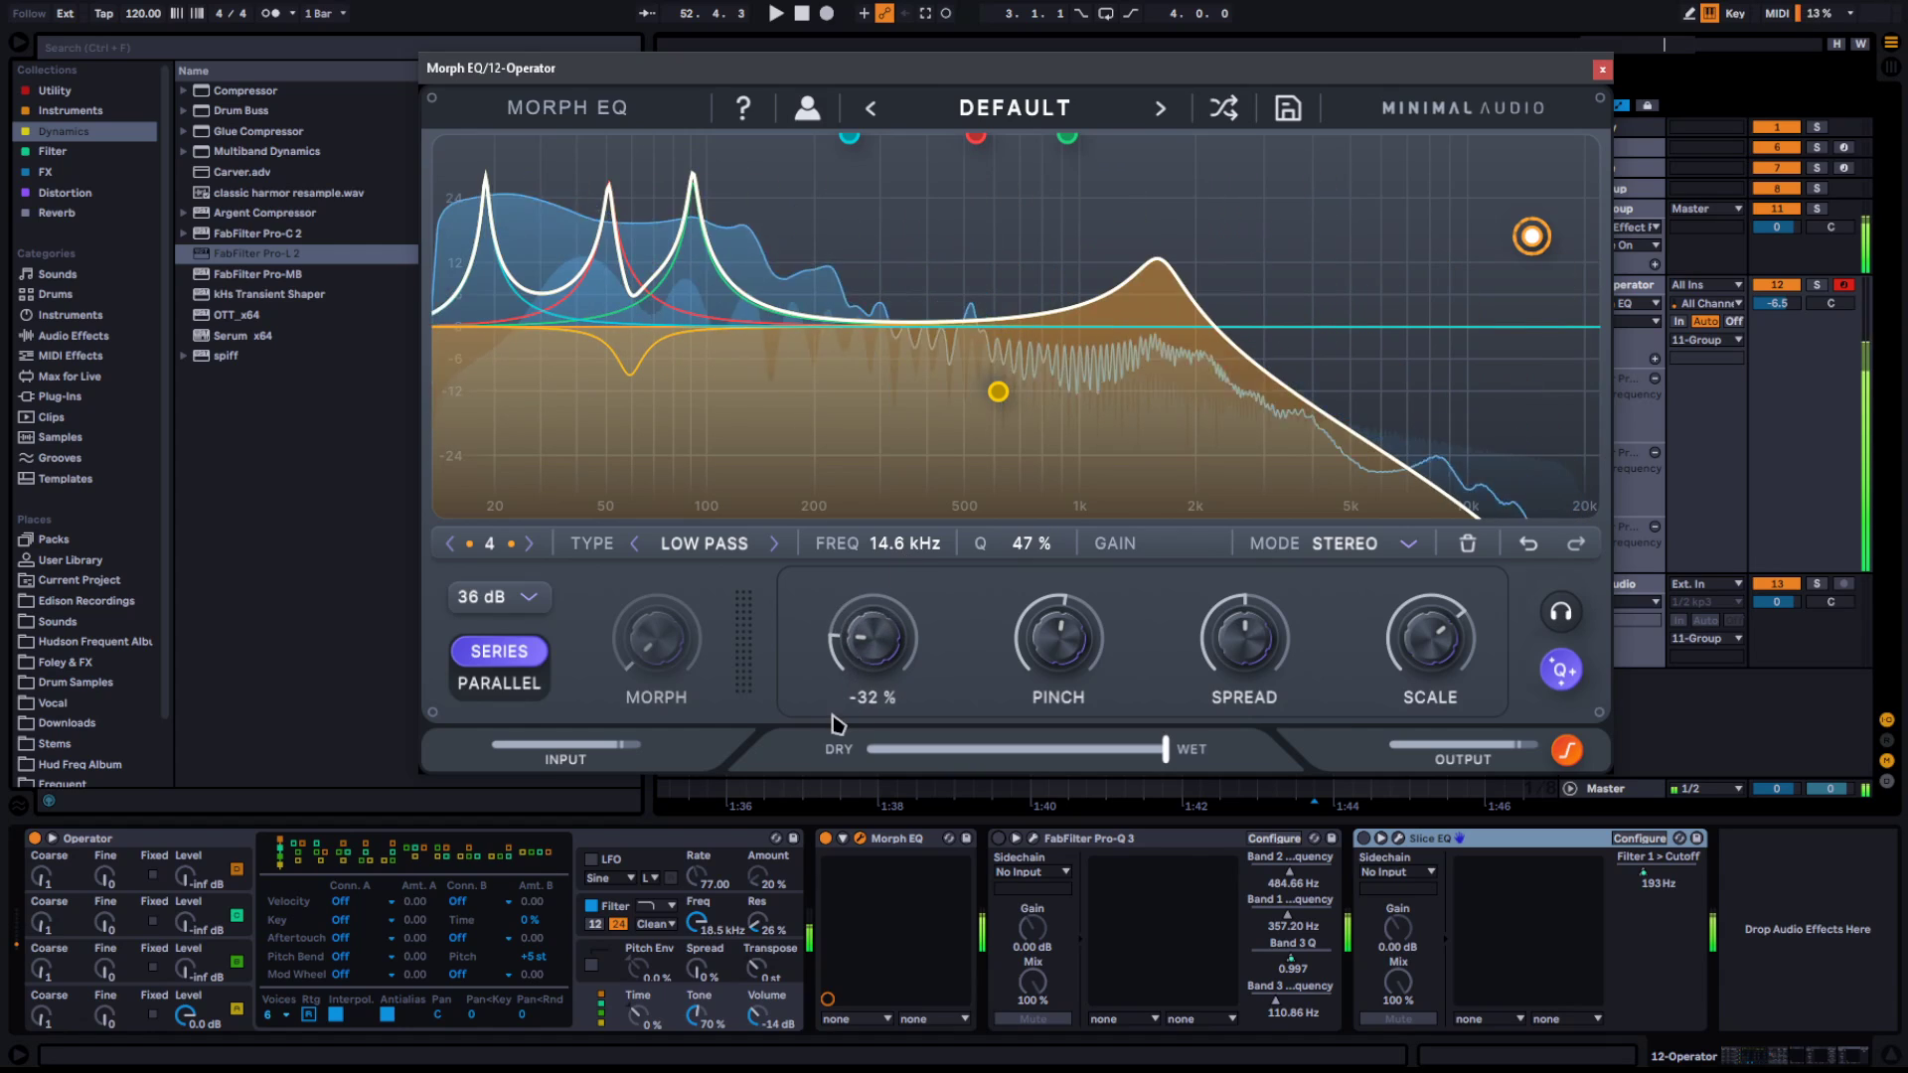
drag(1057, 646, 1050, 460)
drag(867, 661, 791, 656)
drag(1050, 646, 966, 787)
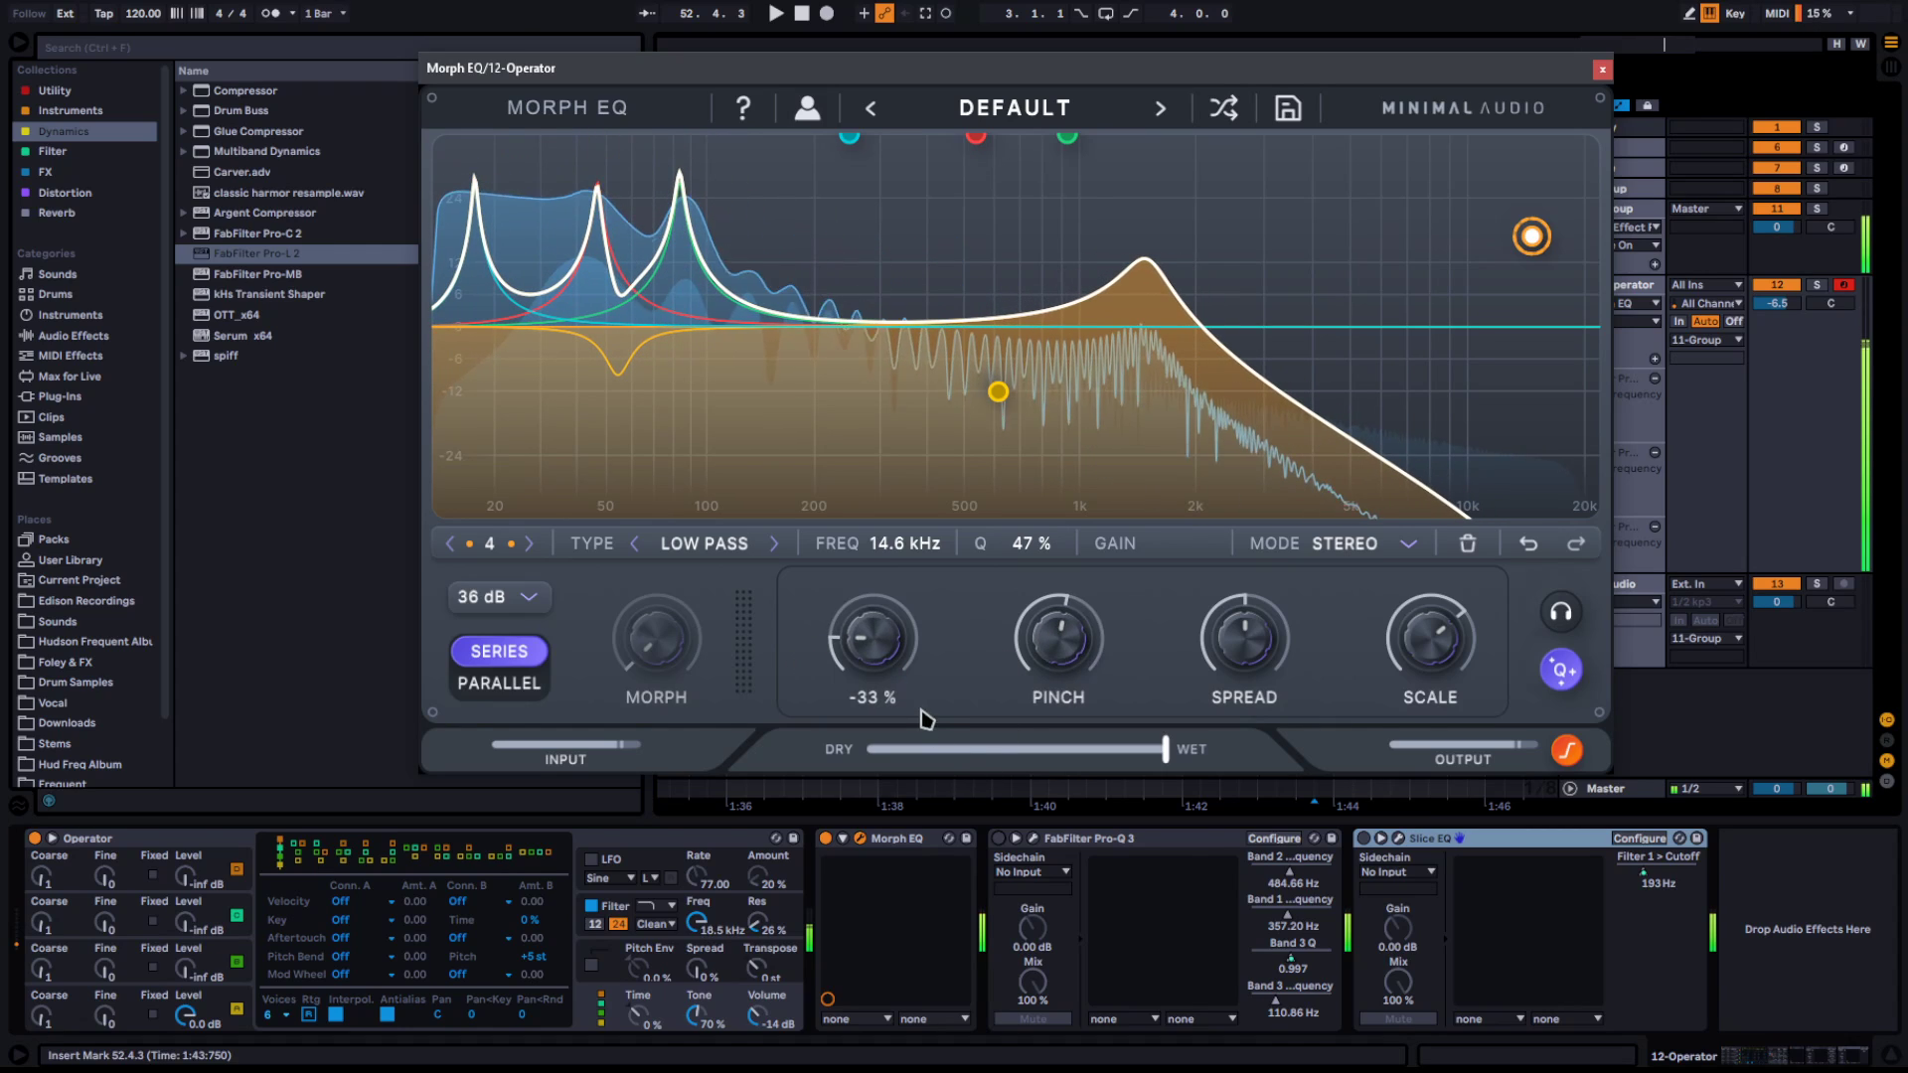
Set Scale to 200% and raise Pinch to its maximum while sweeping Shift upward and around -23%
drag(1432, 668, 1443, 514)
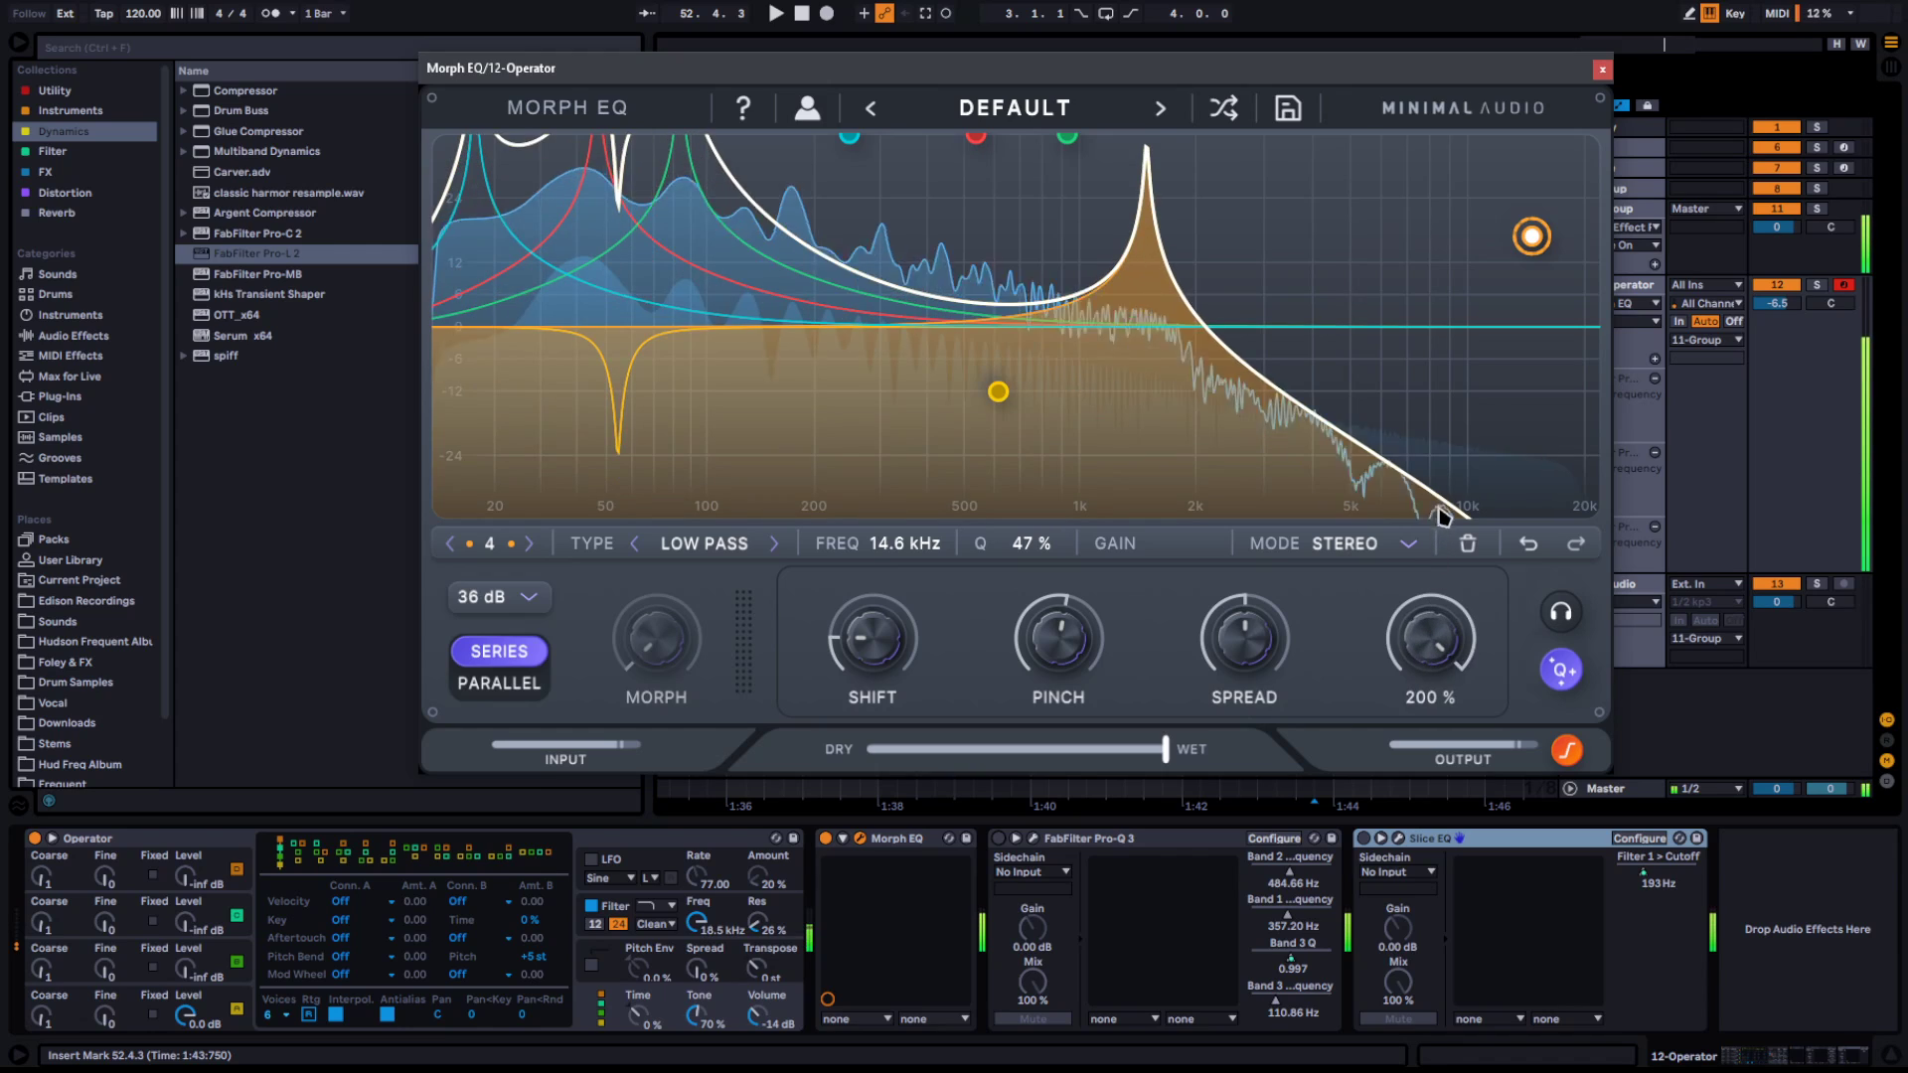
drag(843, 668, 845, 646)
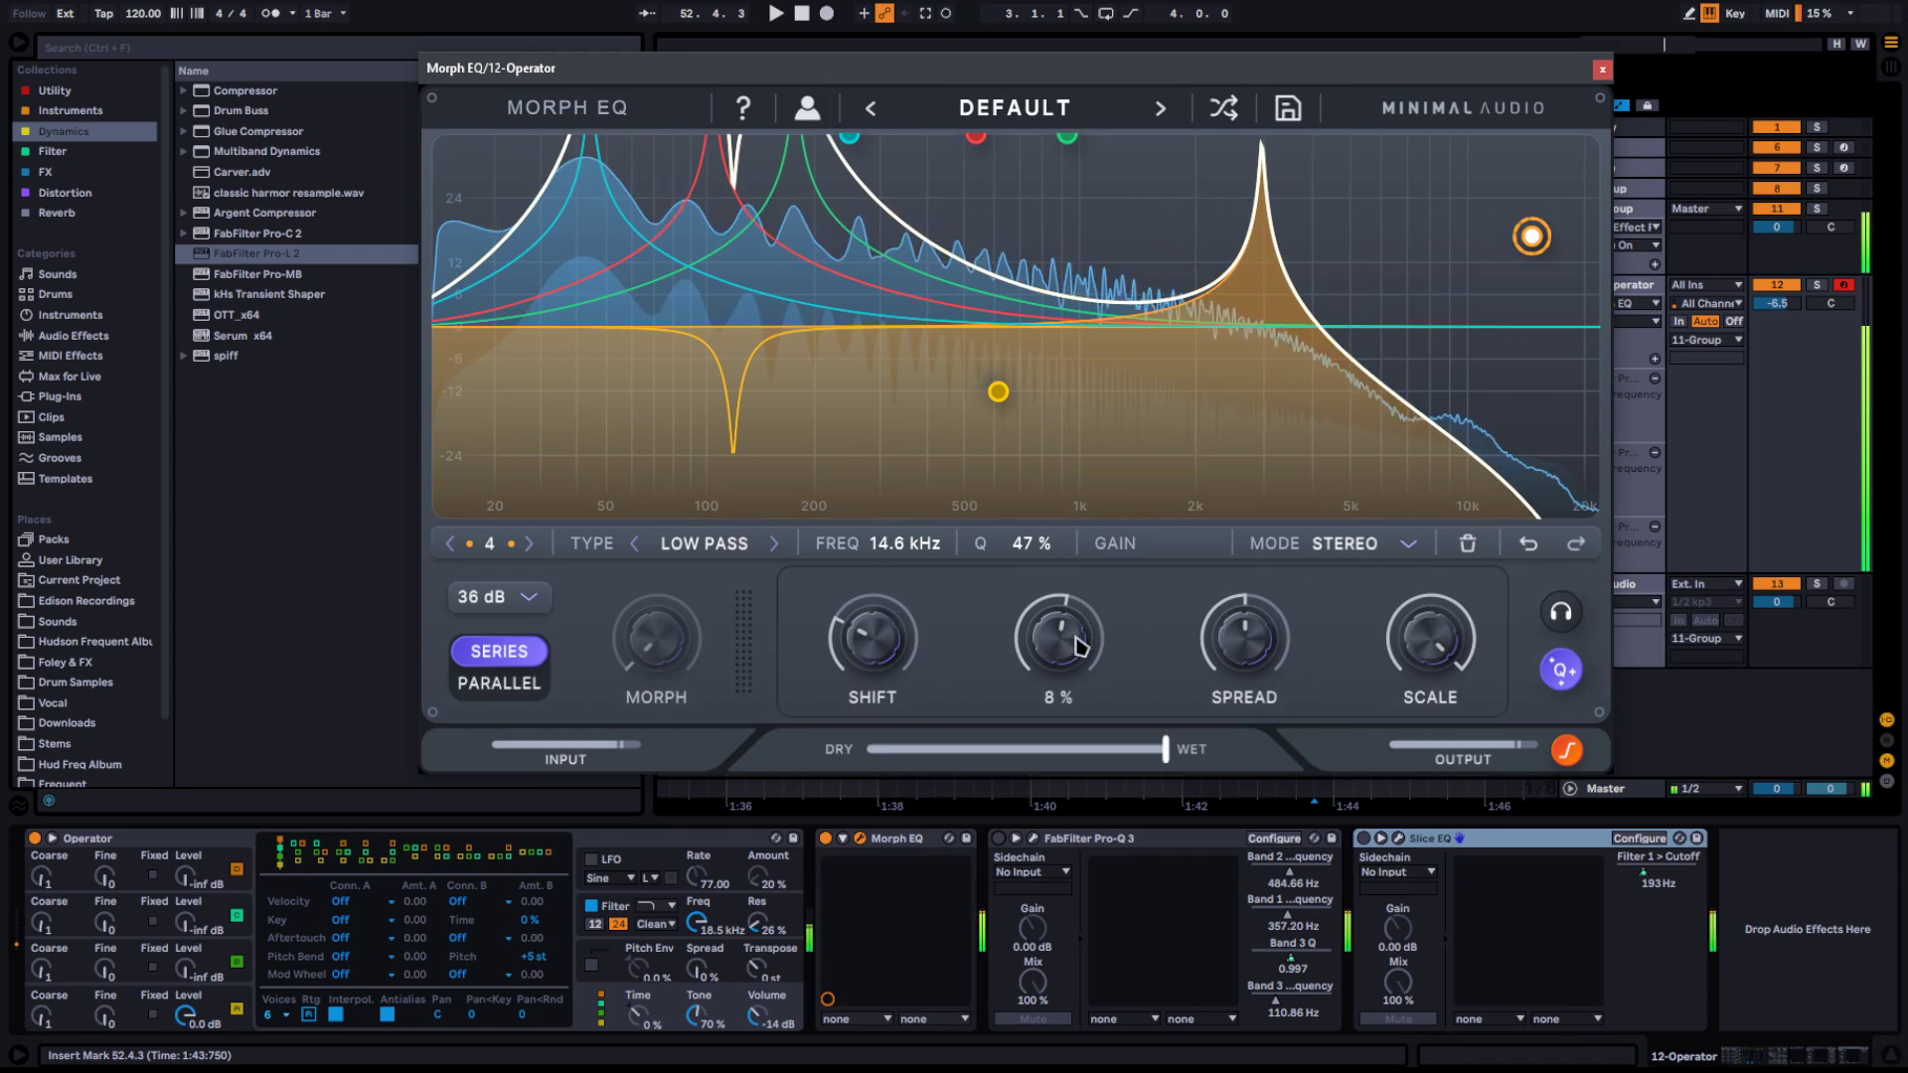
drag(1055, 685, 1109, 419)
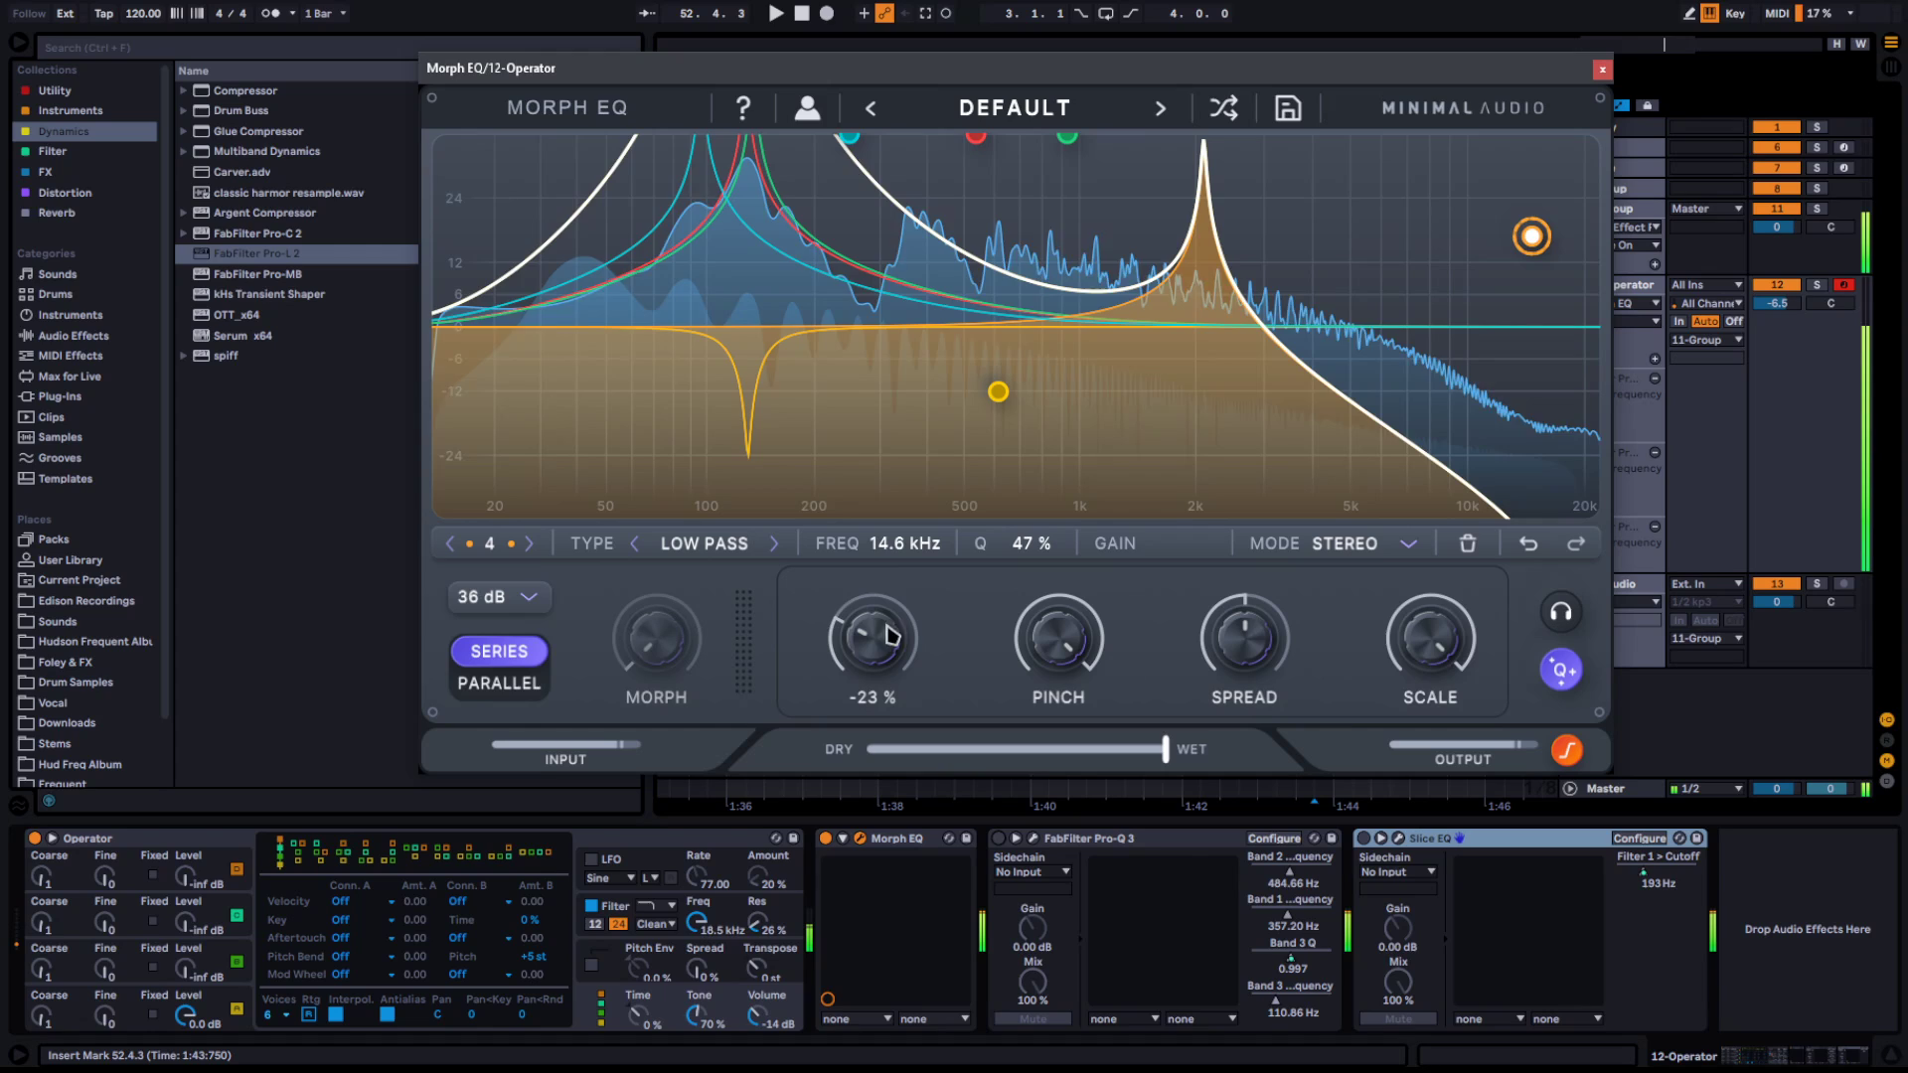
mouse_move(876, 636)
mouse_down()
mouse_move(862, 684)
mouse_move(904, 624)
mouse_up()
Invert the curve by lowering Scale to -51%, and reset Scale to its default
drag(1438, 648, 1409, 742)
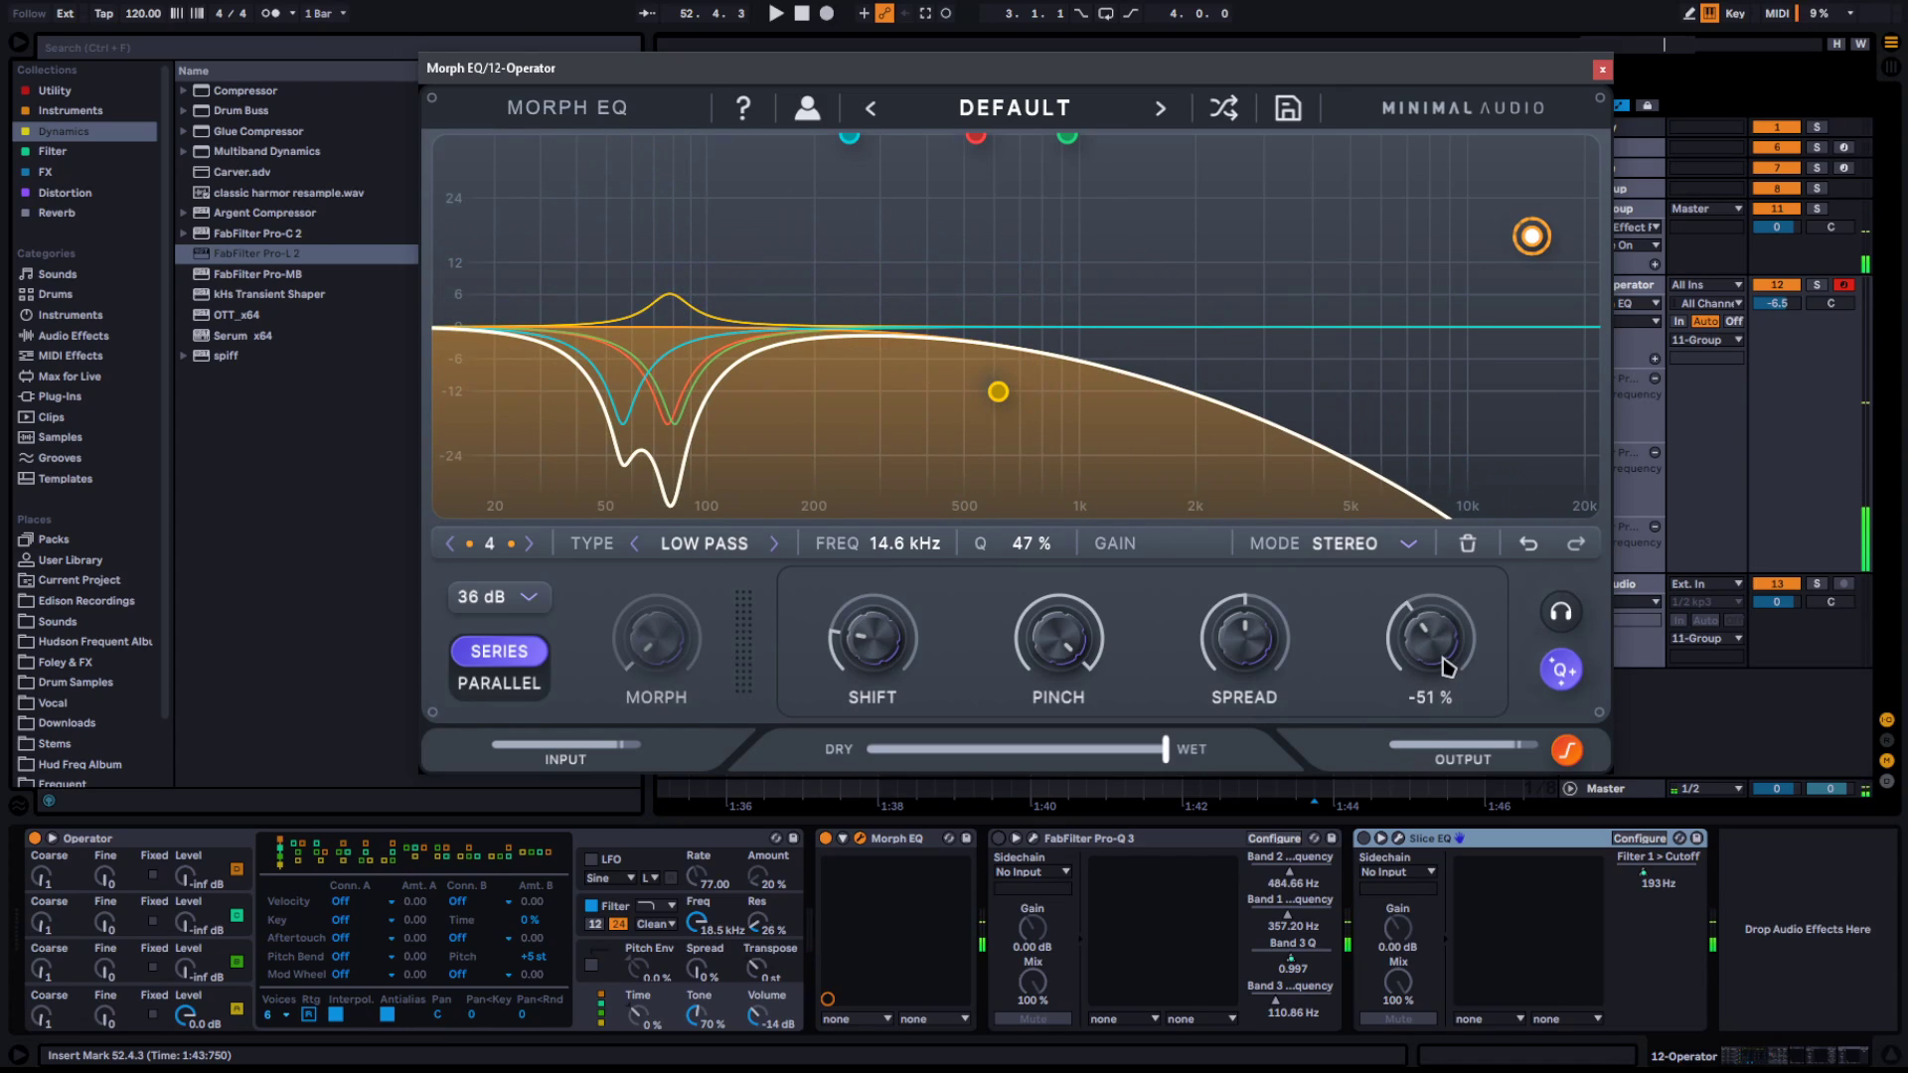
double_click(1440, 668)
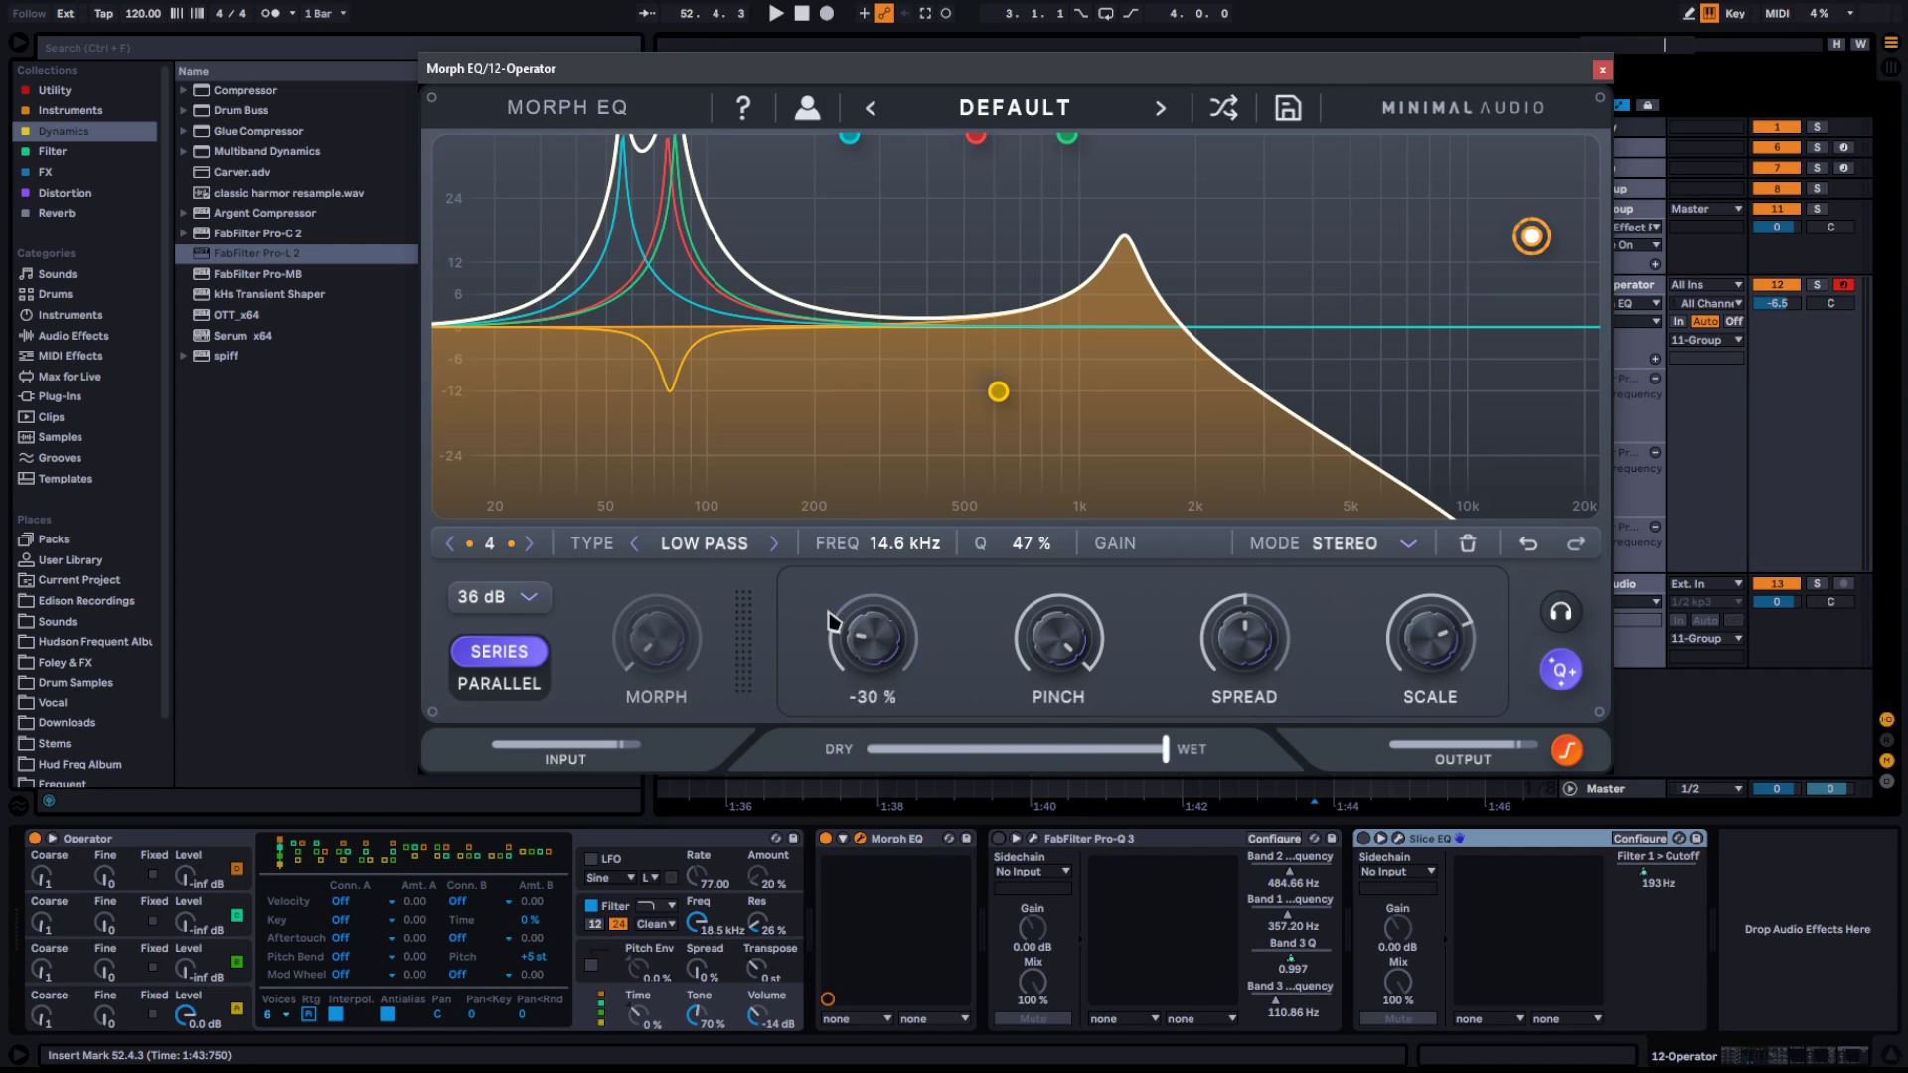
Reduce Pinch and raise Shift to move the peaks up in frequency, and try Spread at -17% before resetting it to 0%
drag(1049, 656, 1010, 749)
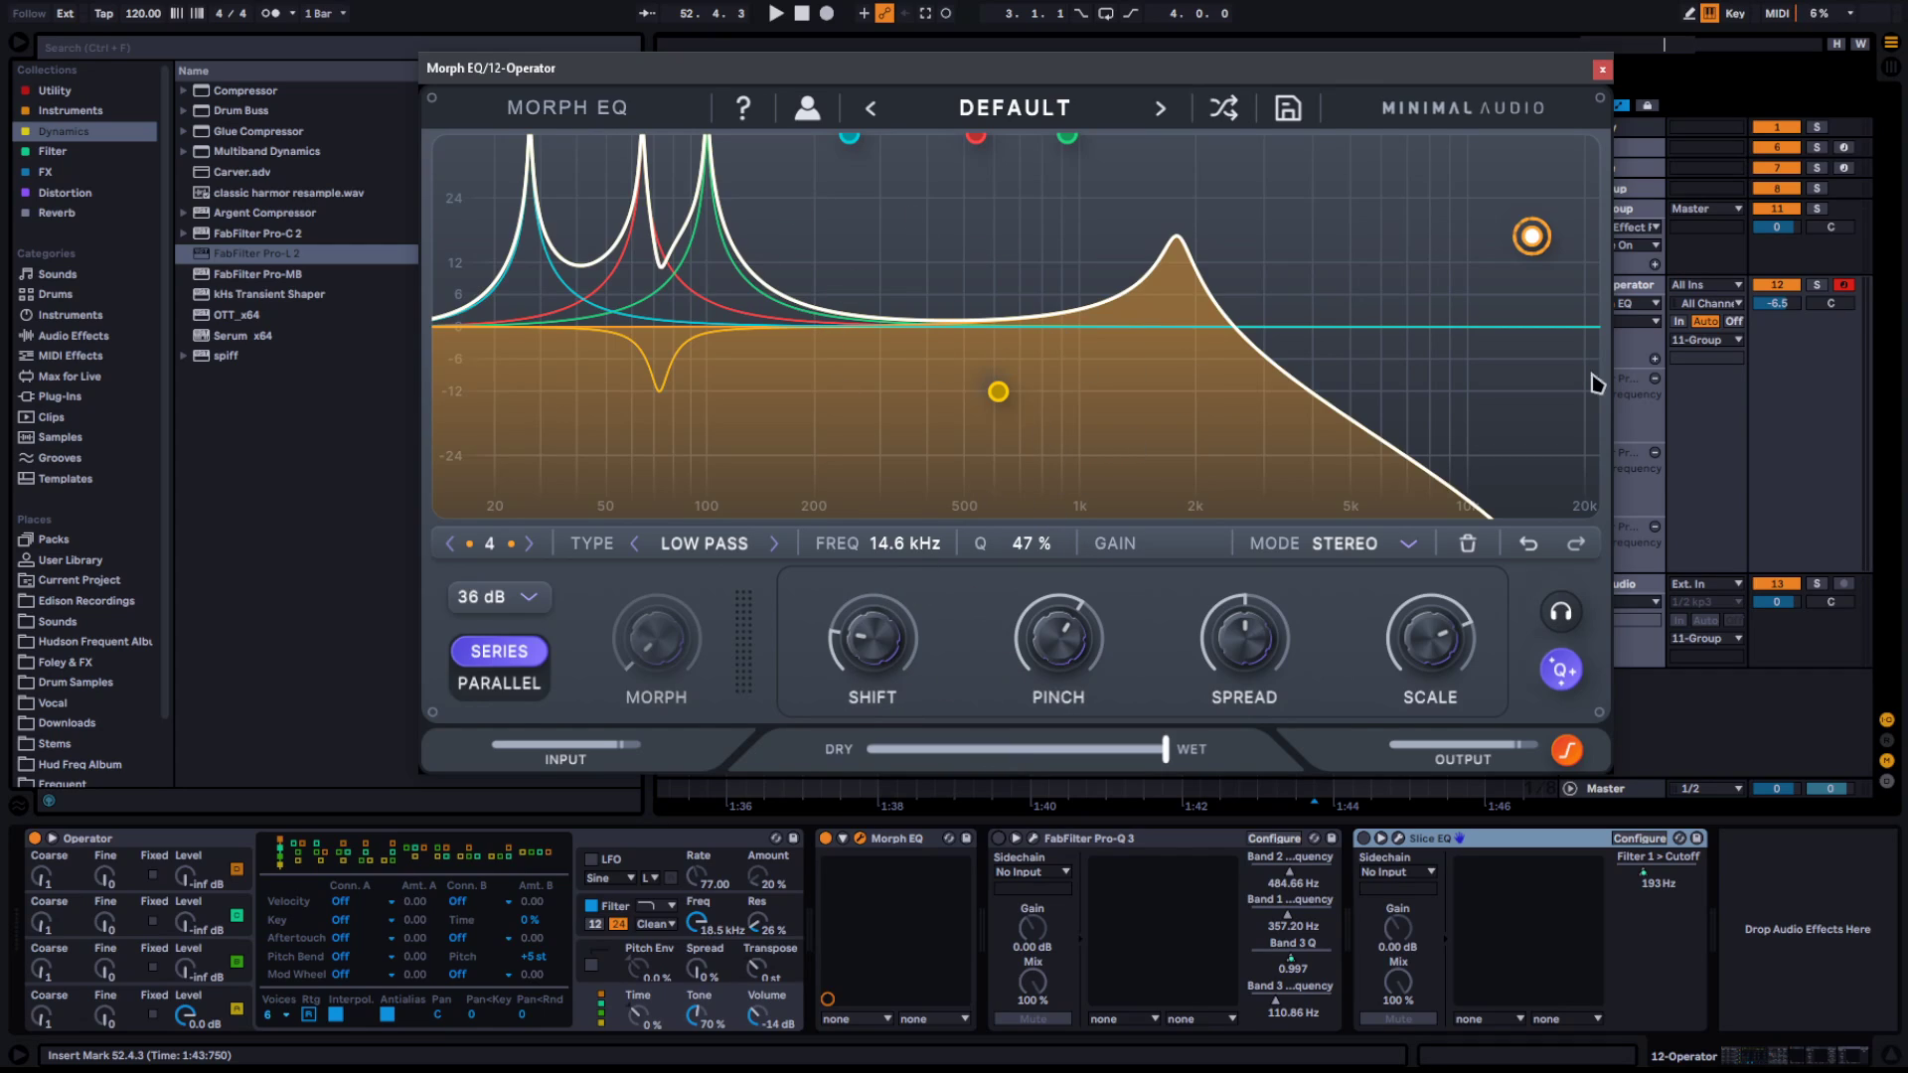
drag(889, 646, 887, 611)
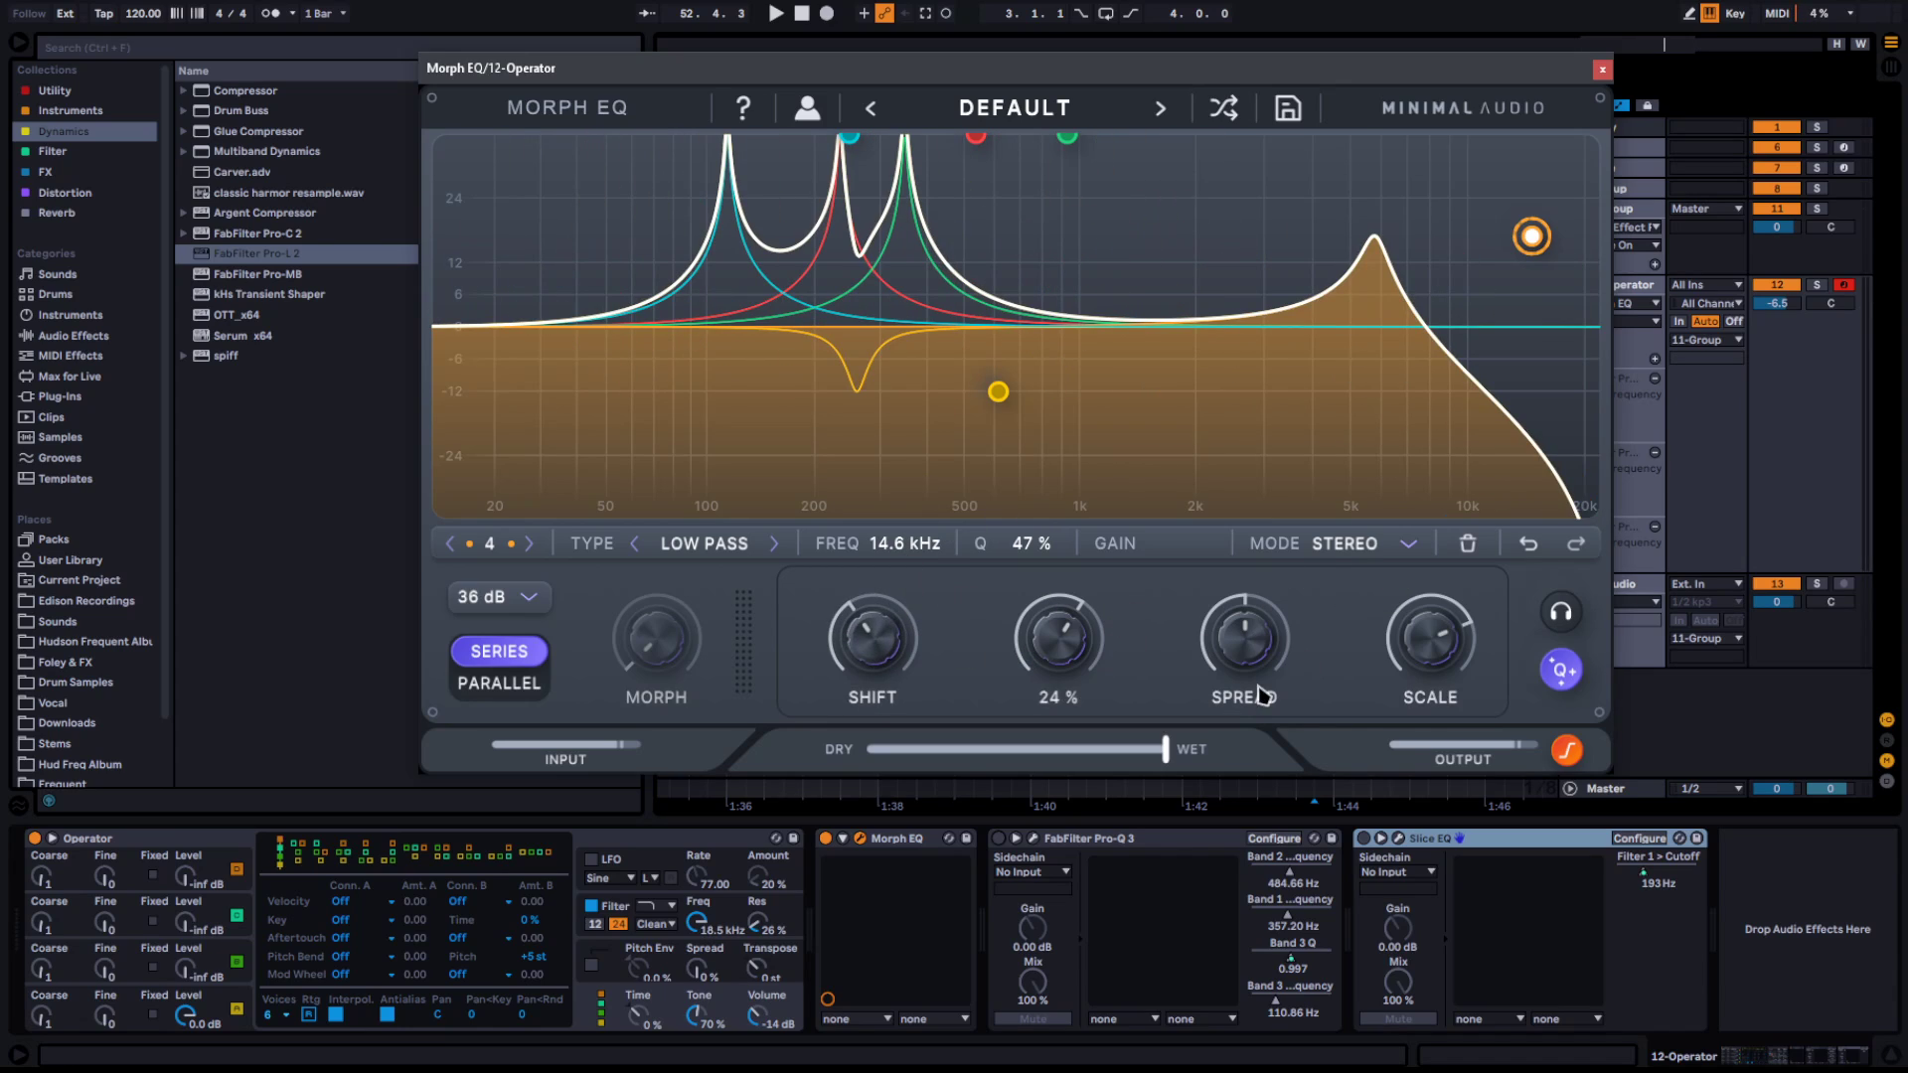
mouse_move(1037, 651)
mouse_down()
mouse_move(974, 793)
mouse_move(1035, 618)
mouse_up()
drag(1228, 638, 1223, 662)
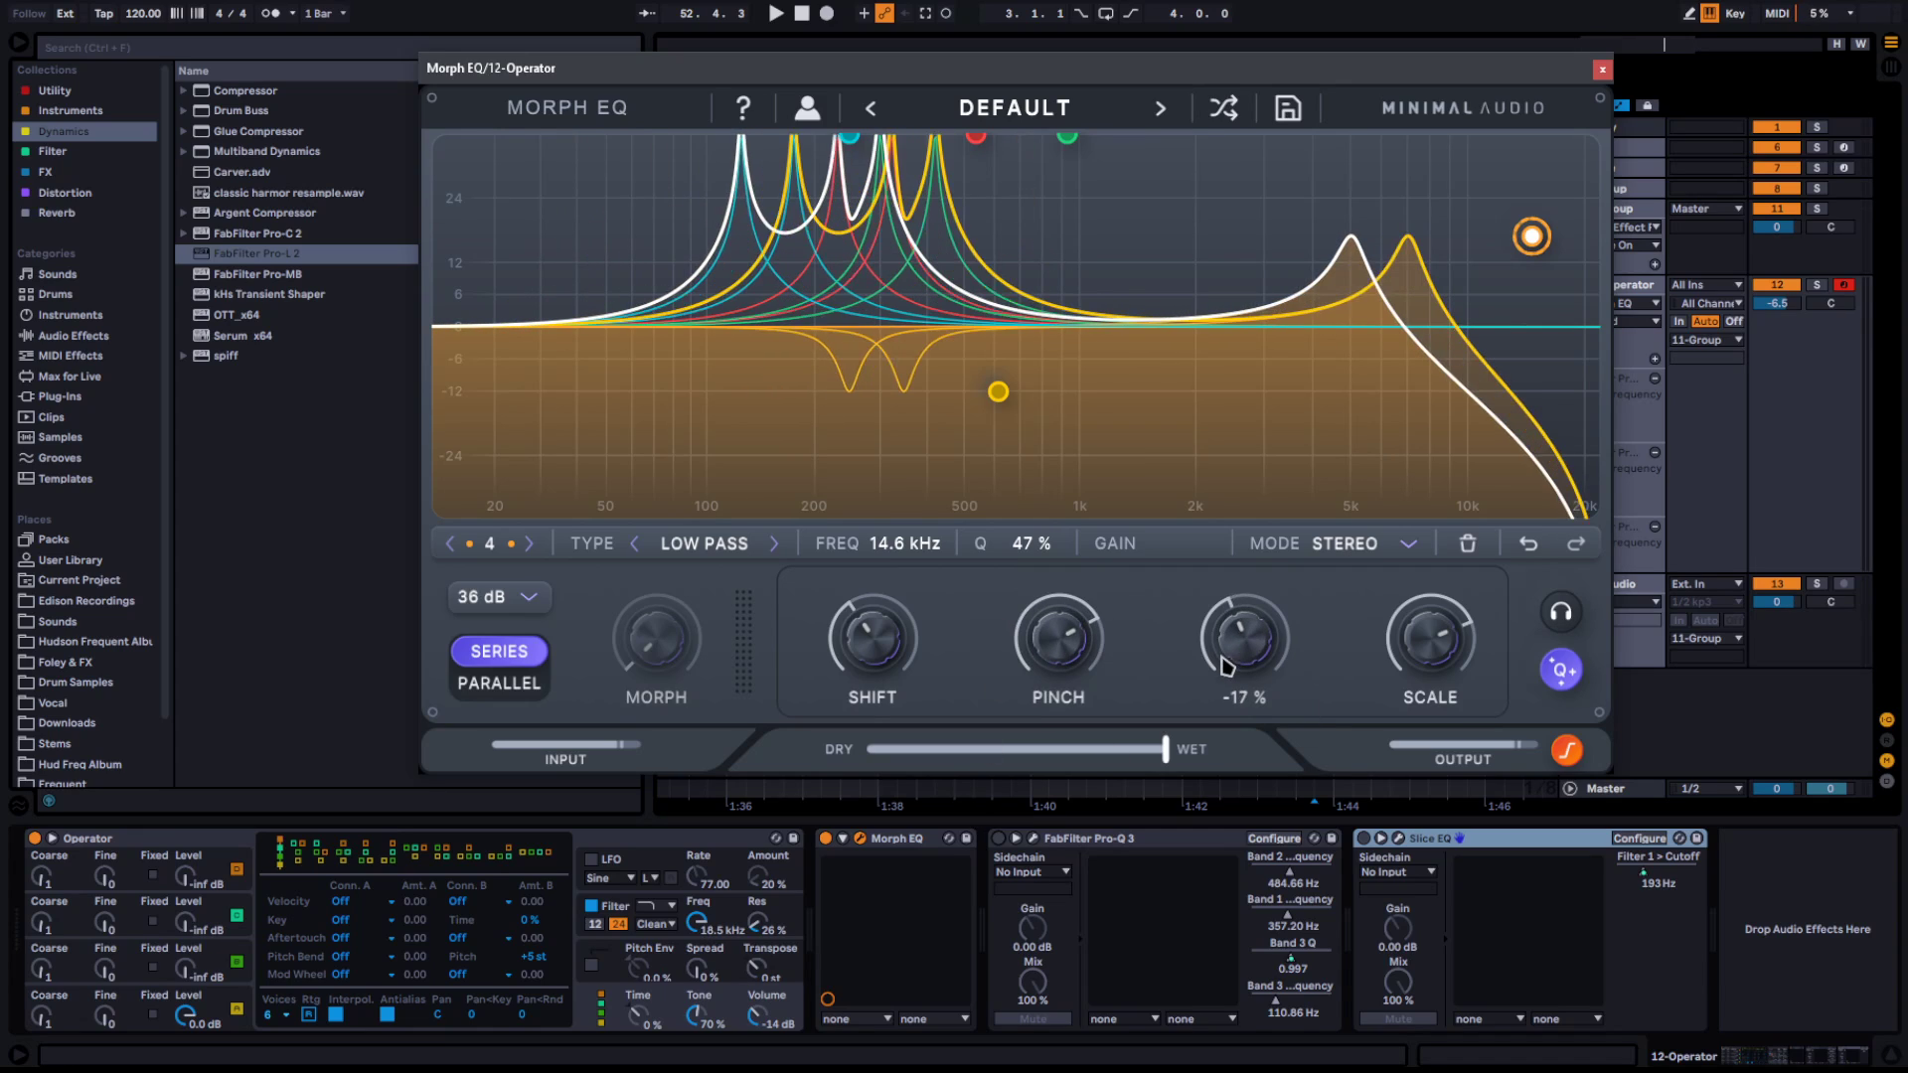
double_click(1217, 674)
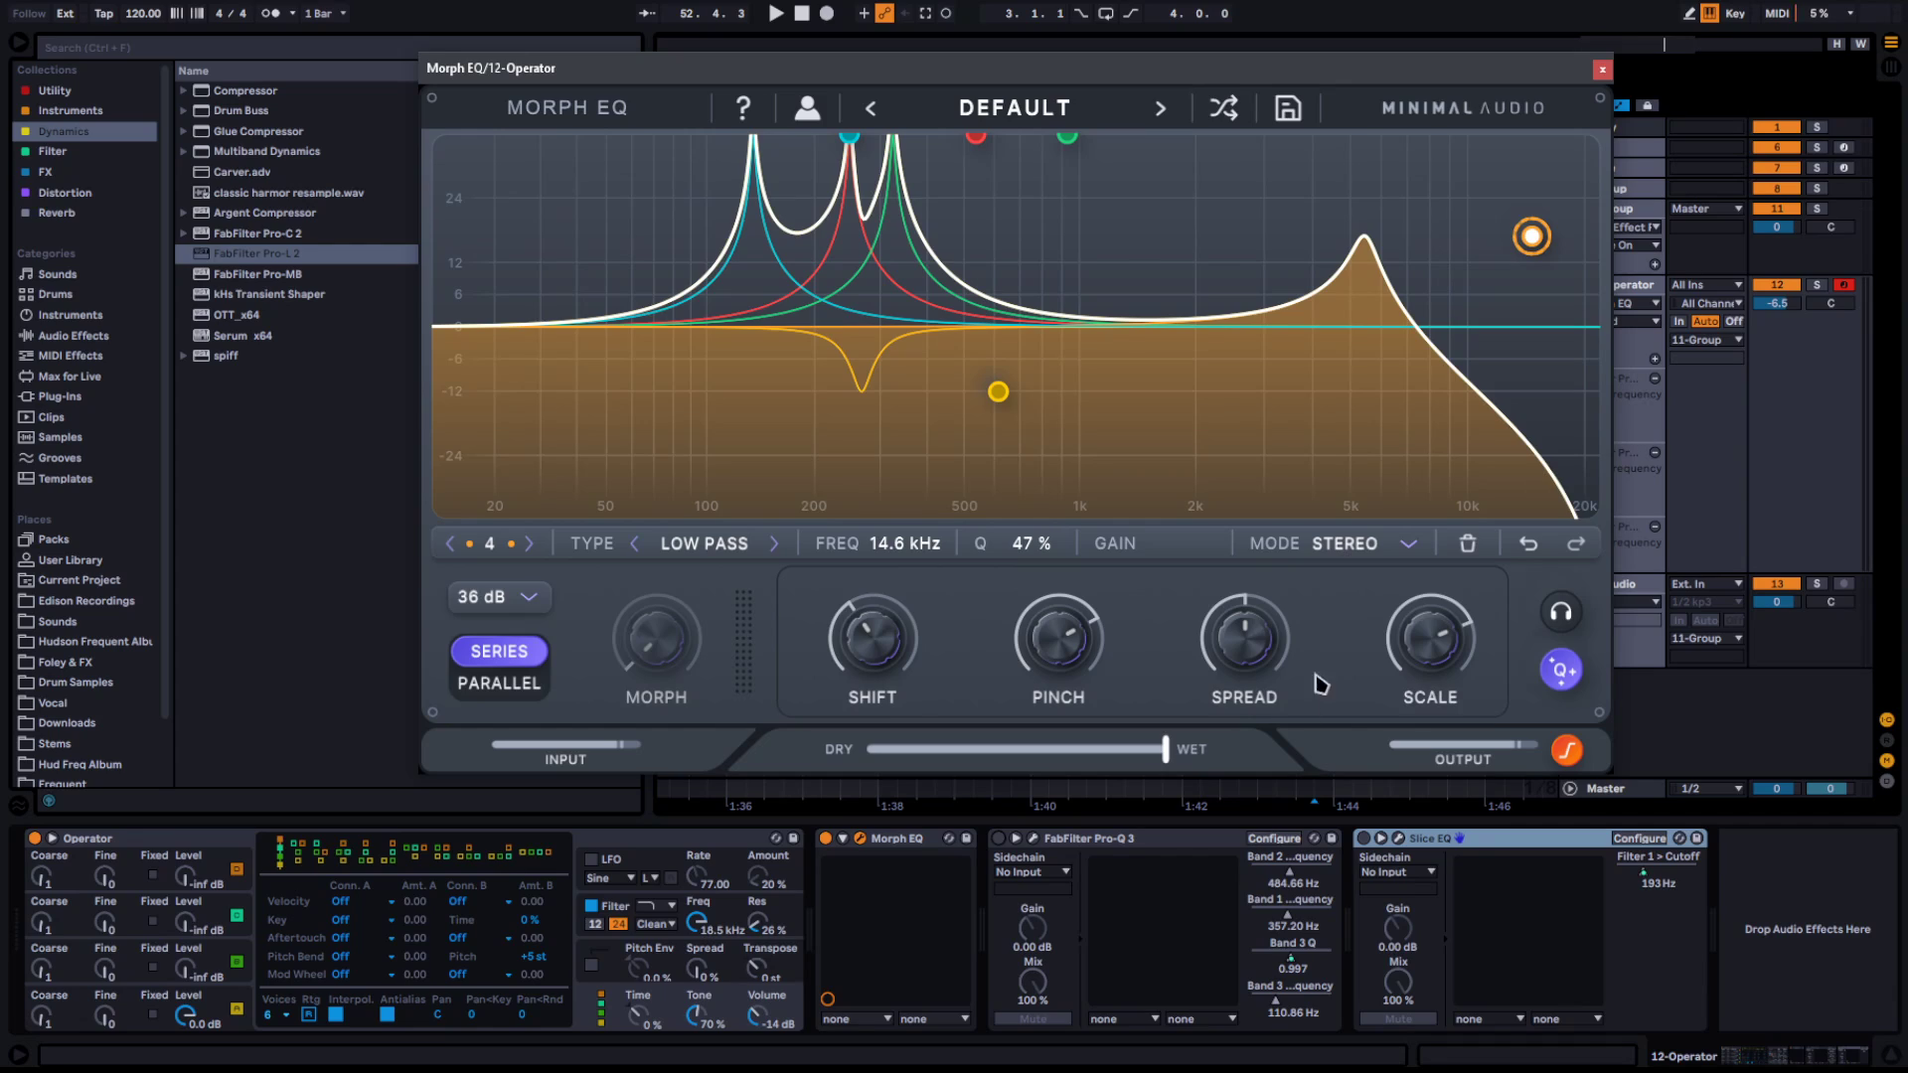
Delete Slice EQ and the current Morph EQ from the Operator track's device chain
click(1426, 840)
key(Delete)
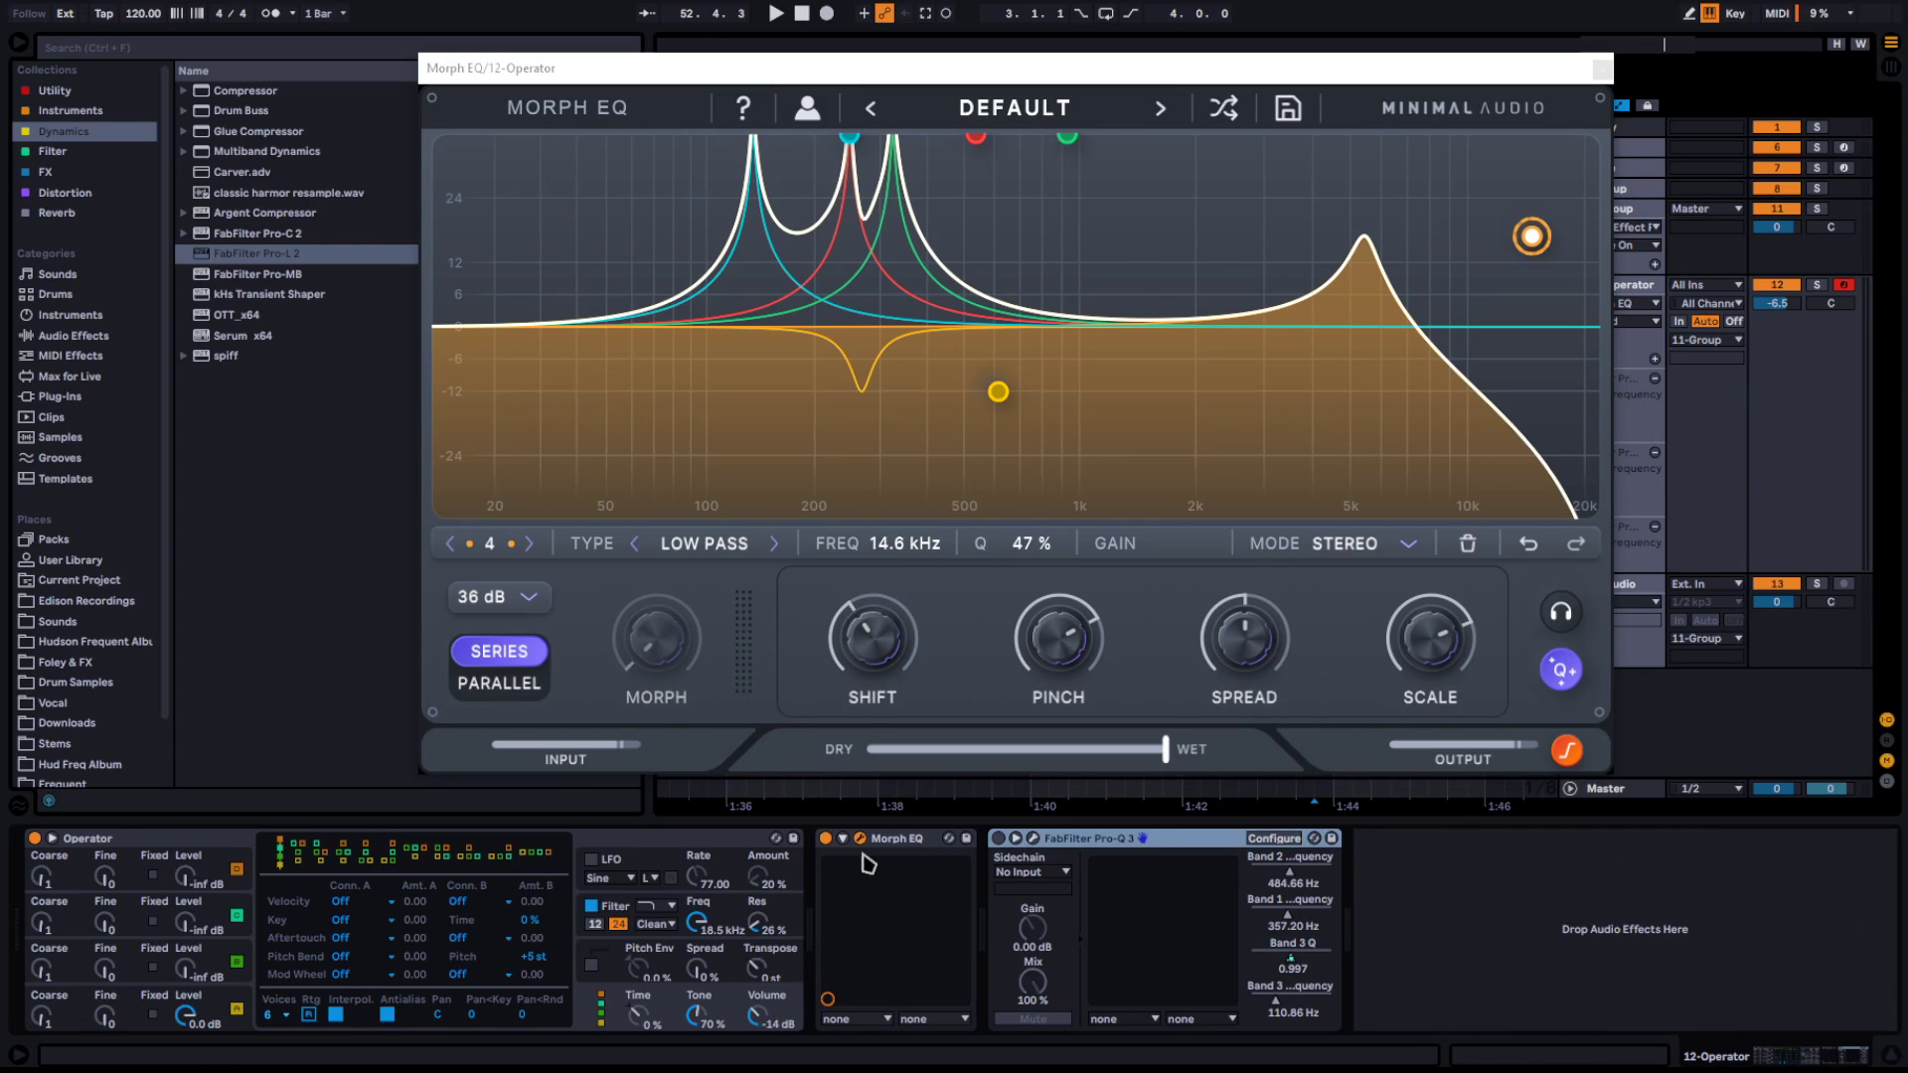
key(Delete)
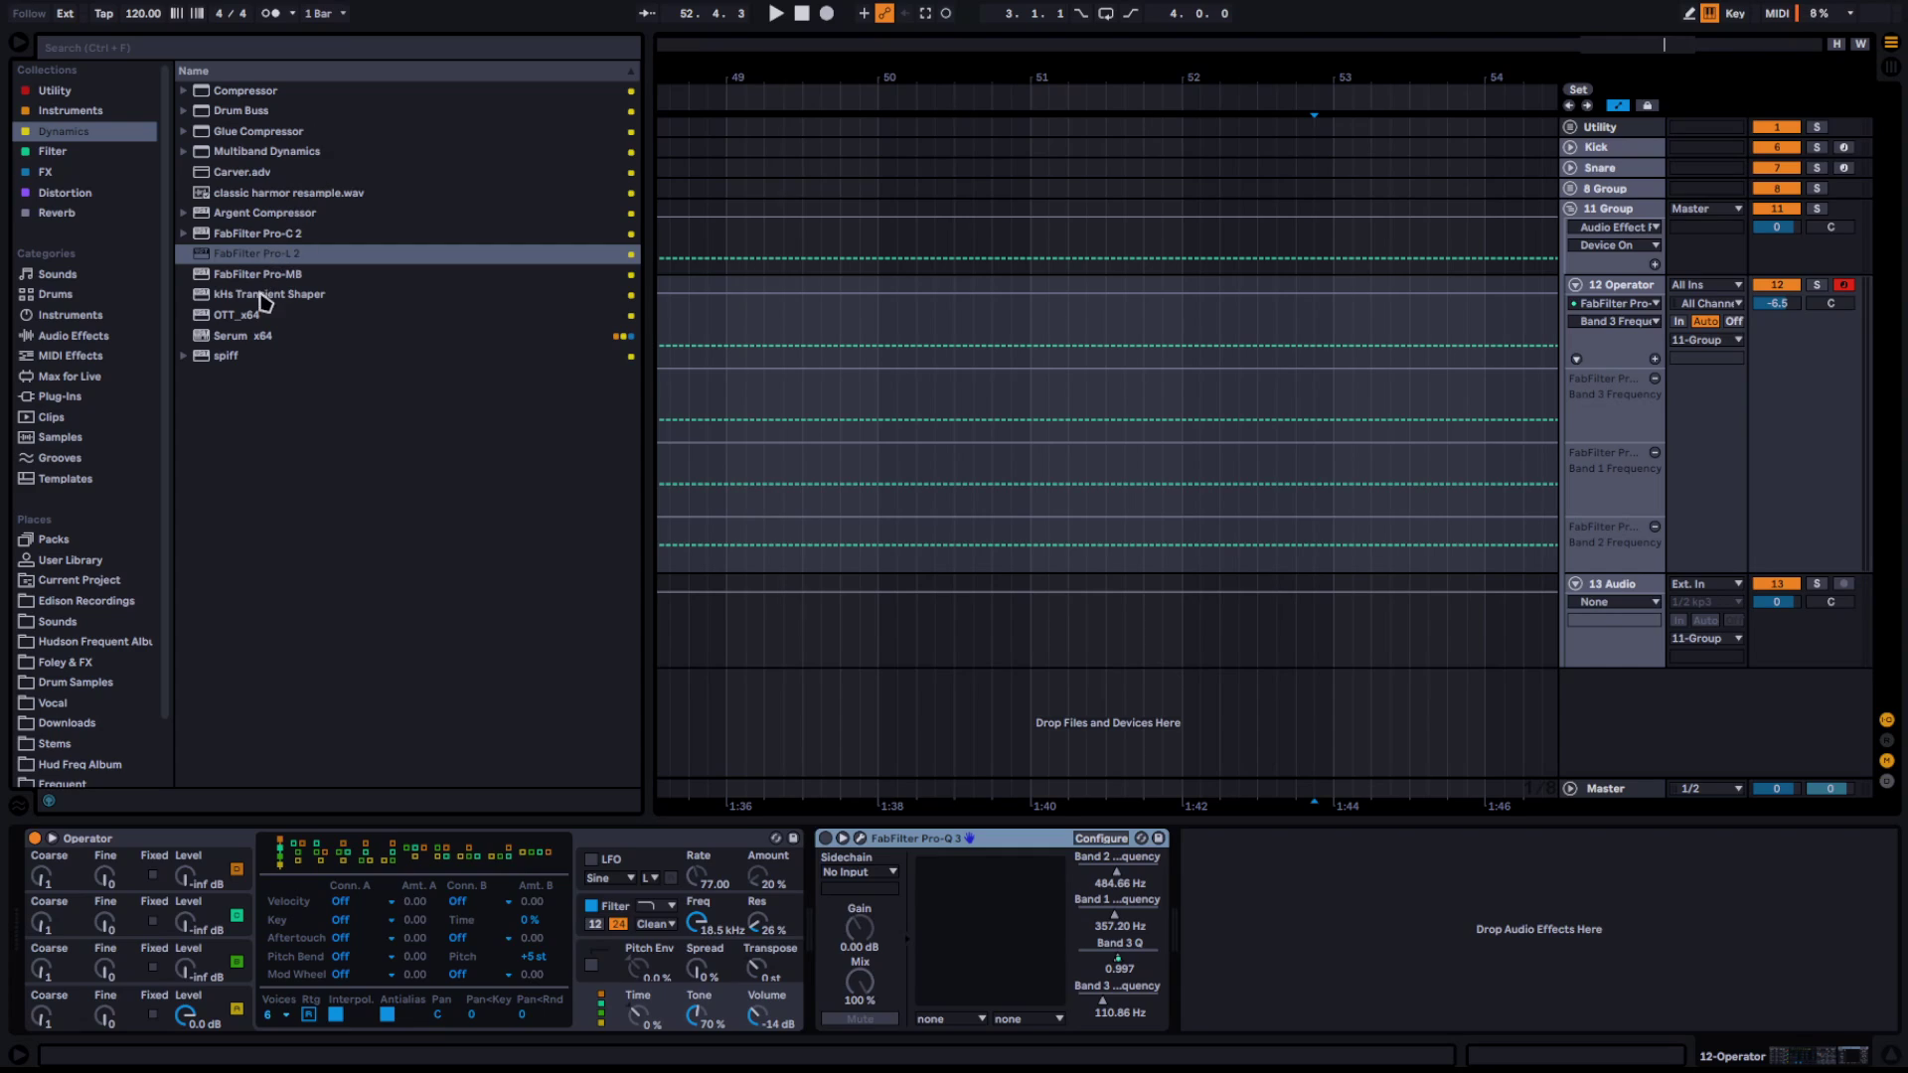
Load a fresh Morph EQ from the plug-in library onto the Operator track and enlarge its window
click(265, 297)
click(272, 338)
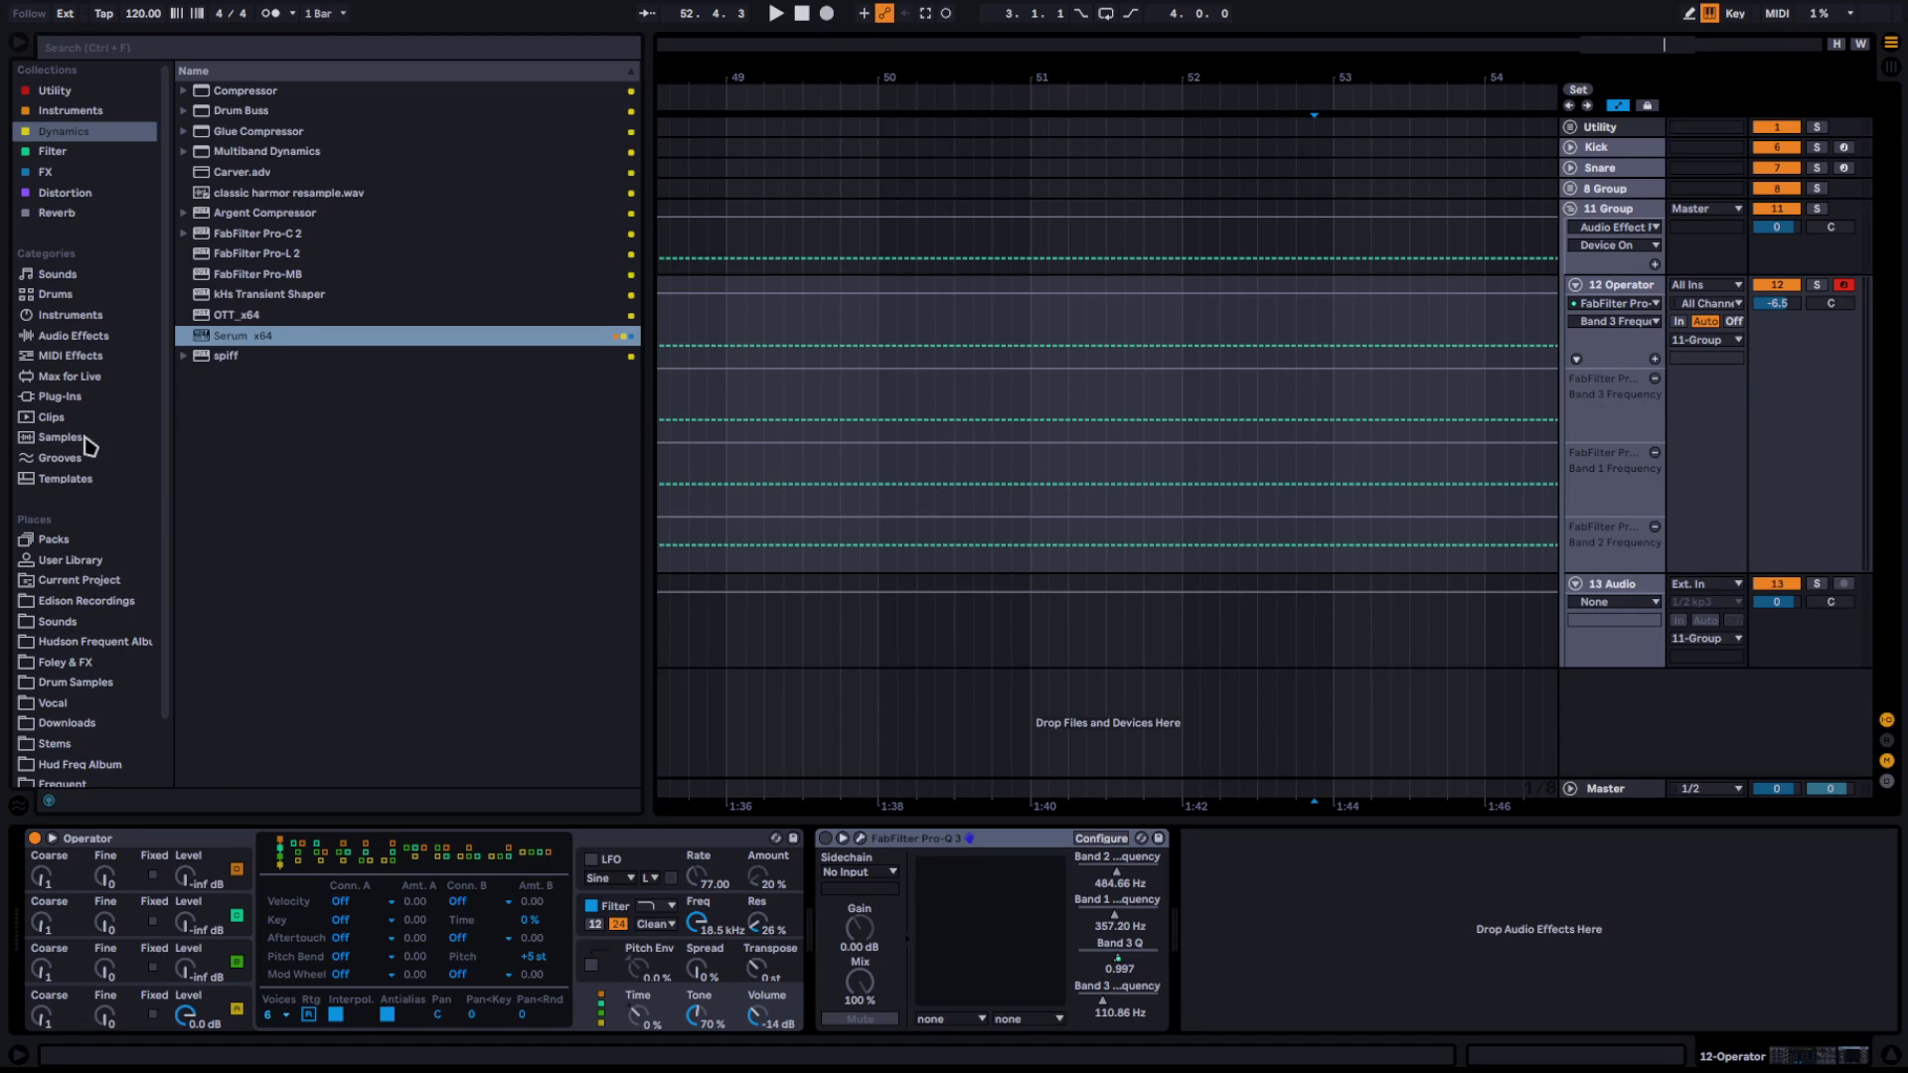
click(61, 397)
double_click(260, 540)
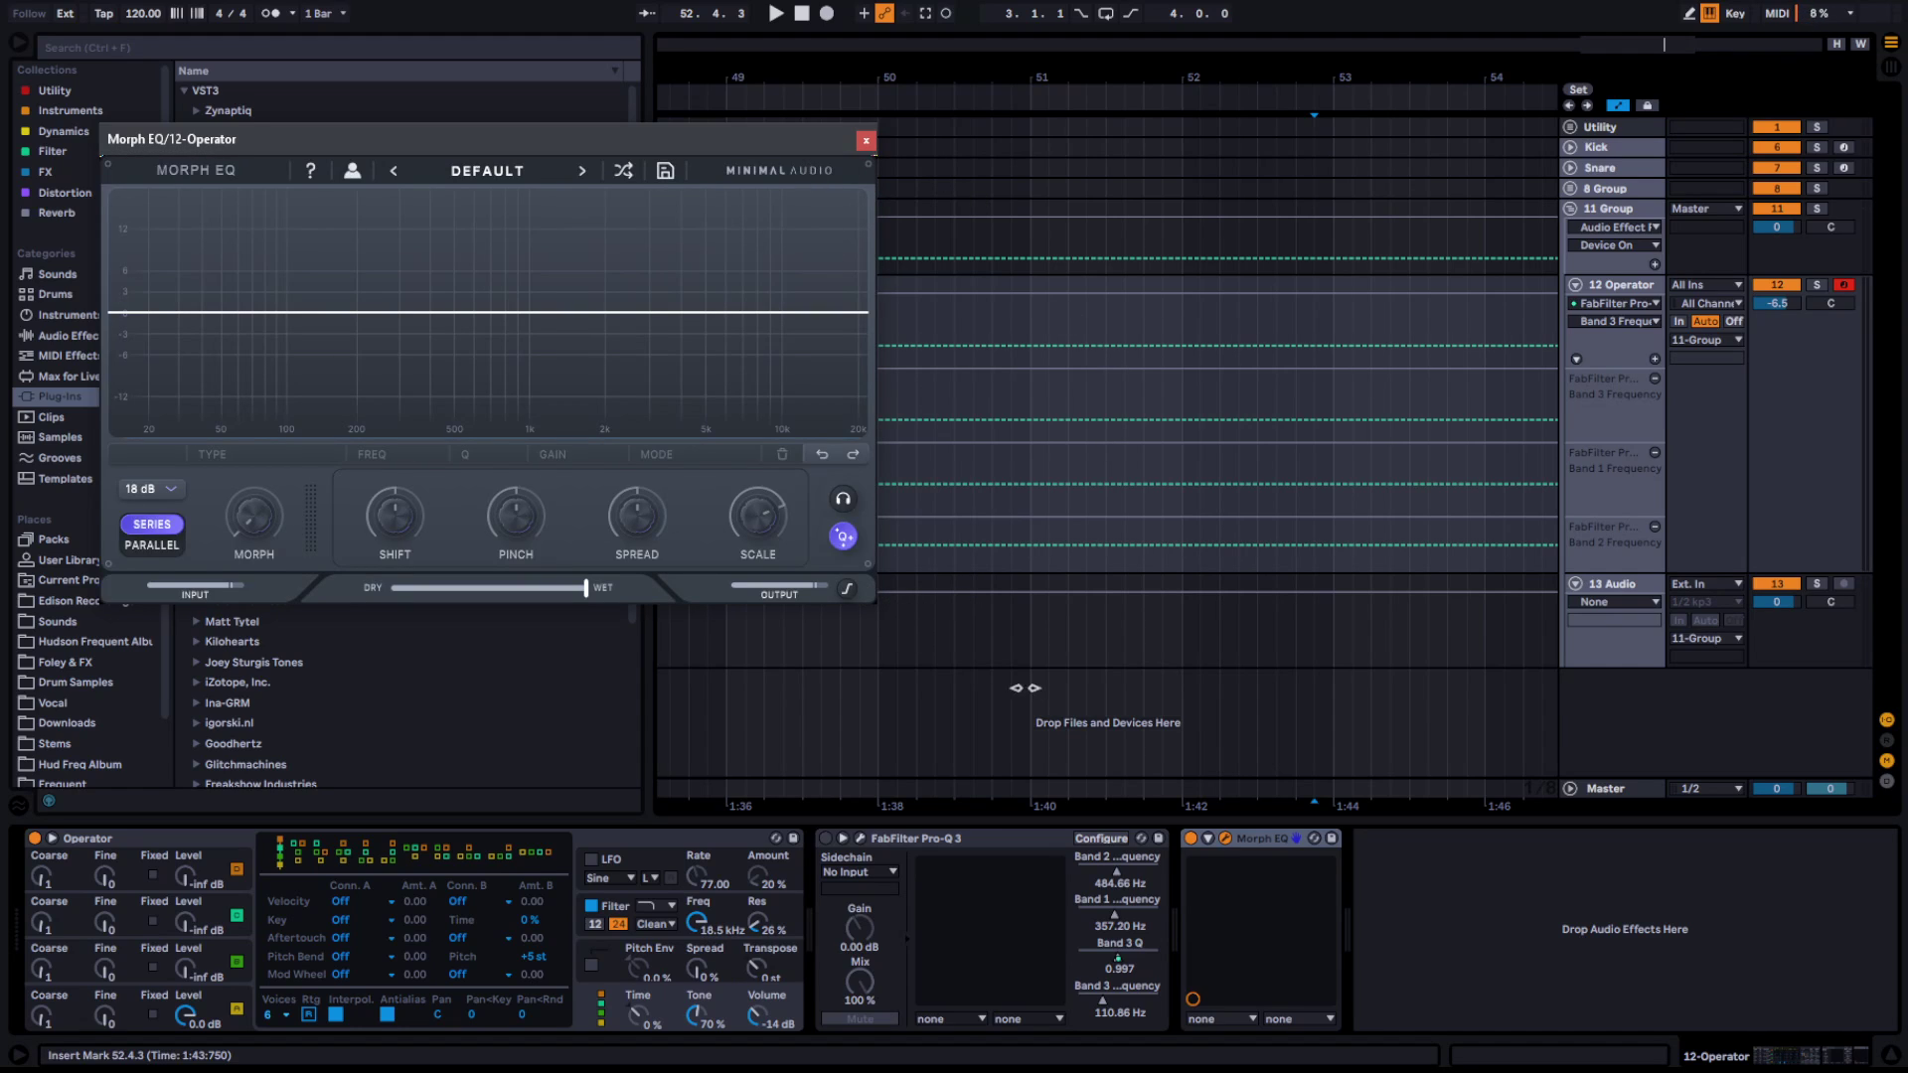
drag(876, 608, 1331, 854)
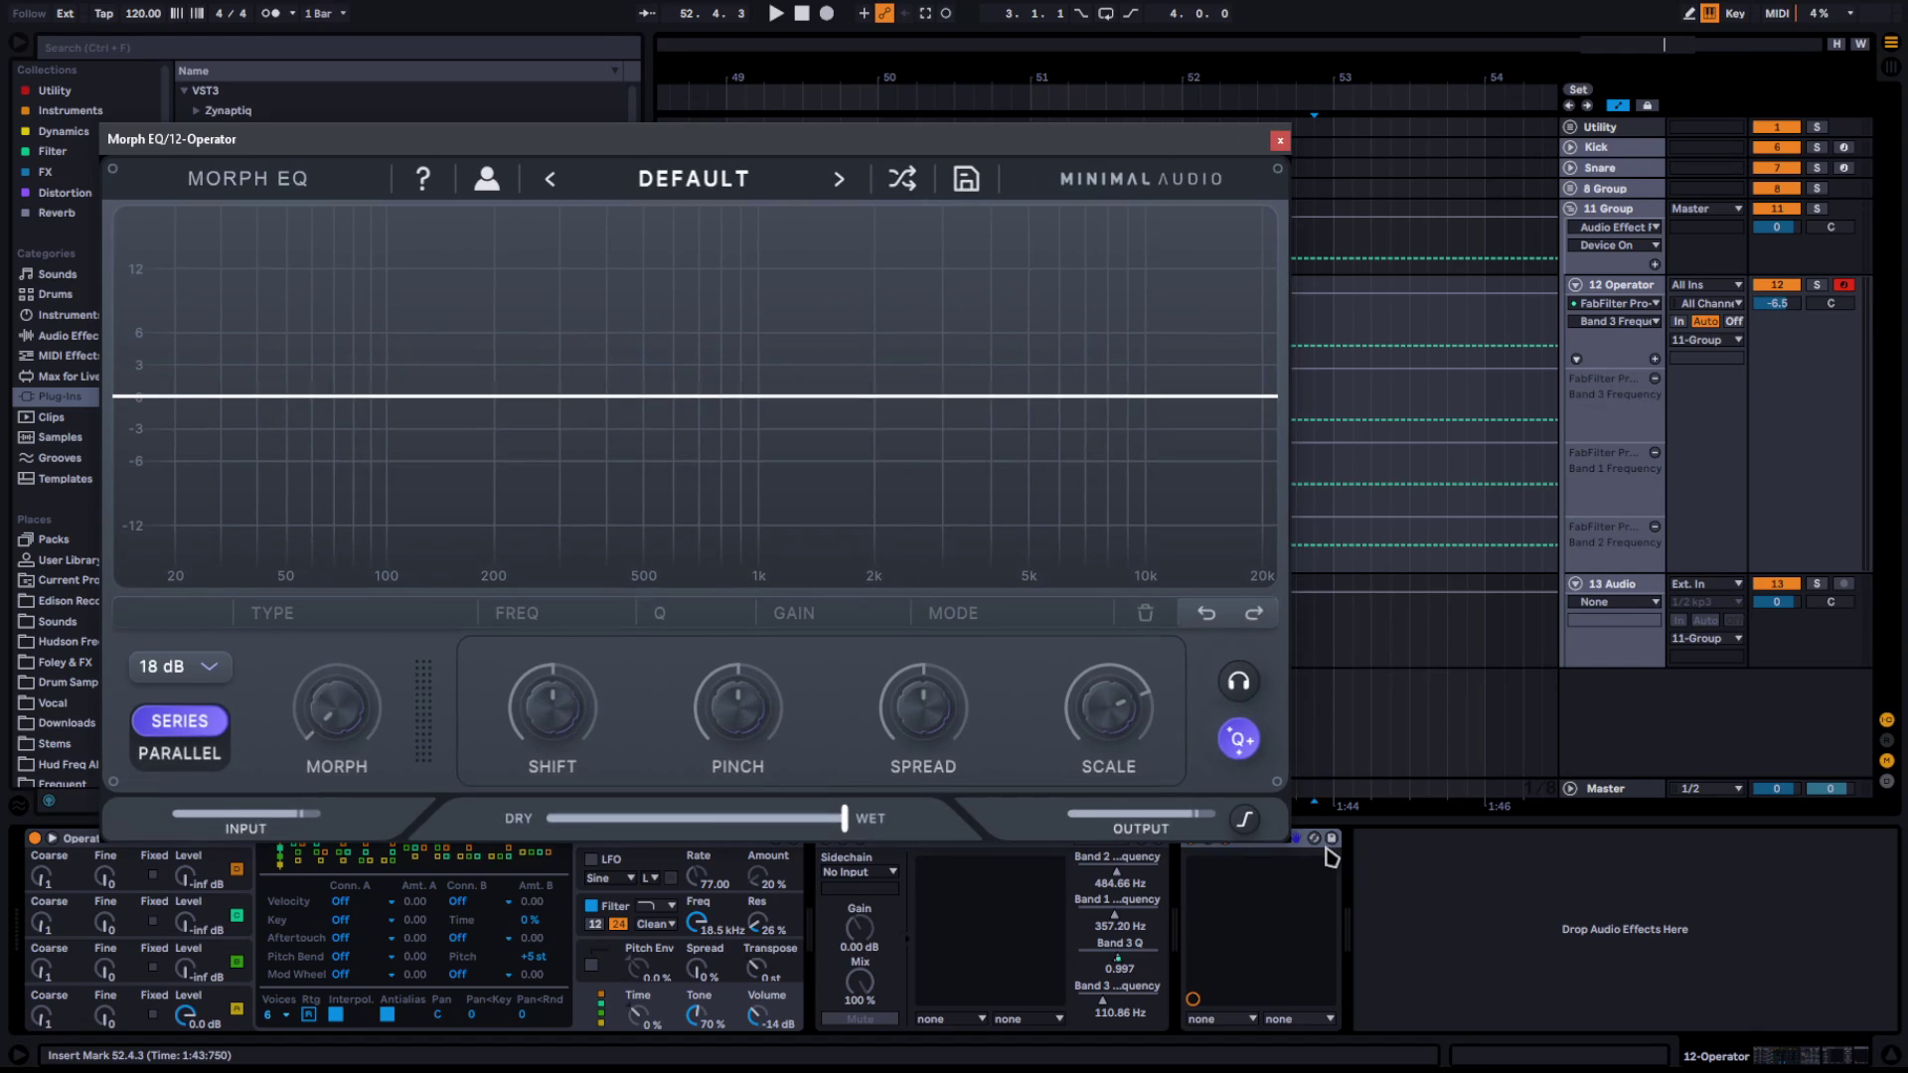
Create a peak near 400 Hz, a 15.5 dB peak at 1.13 kHz, and a -13.2 dB dip at 615 Hz between them
drag(923, 145, 1319, 112)
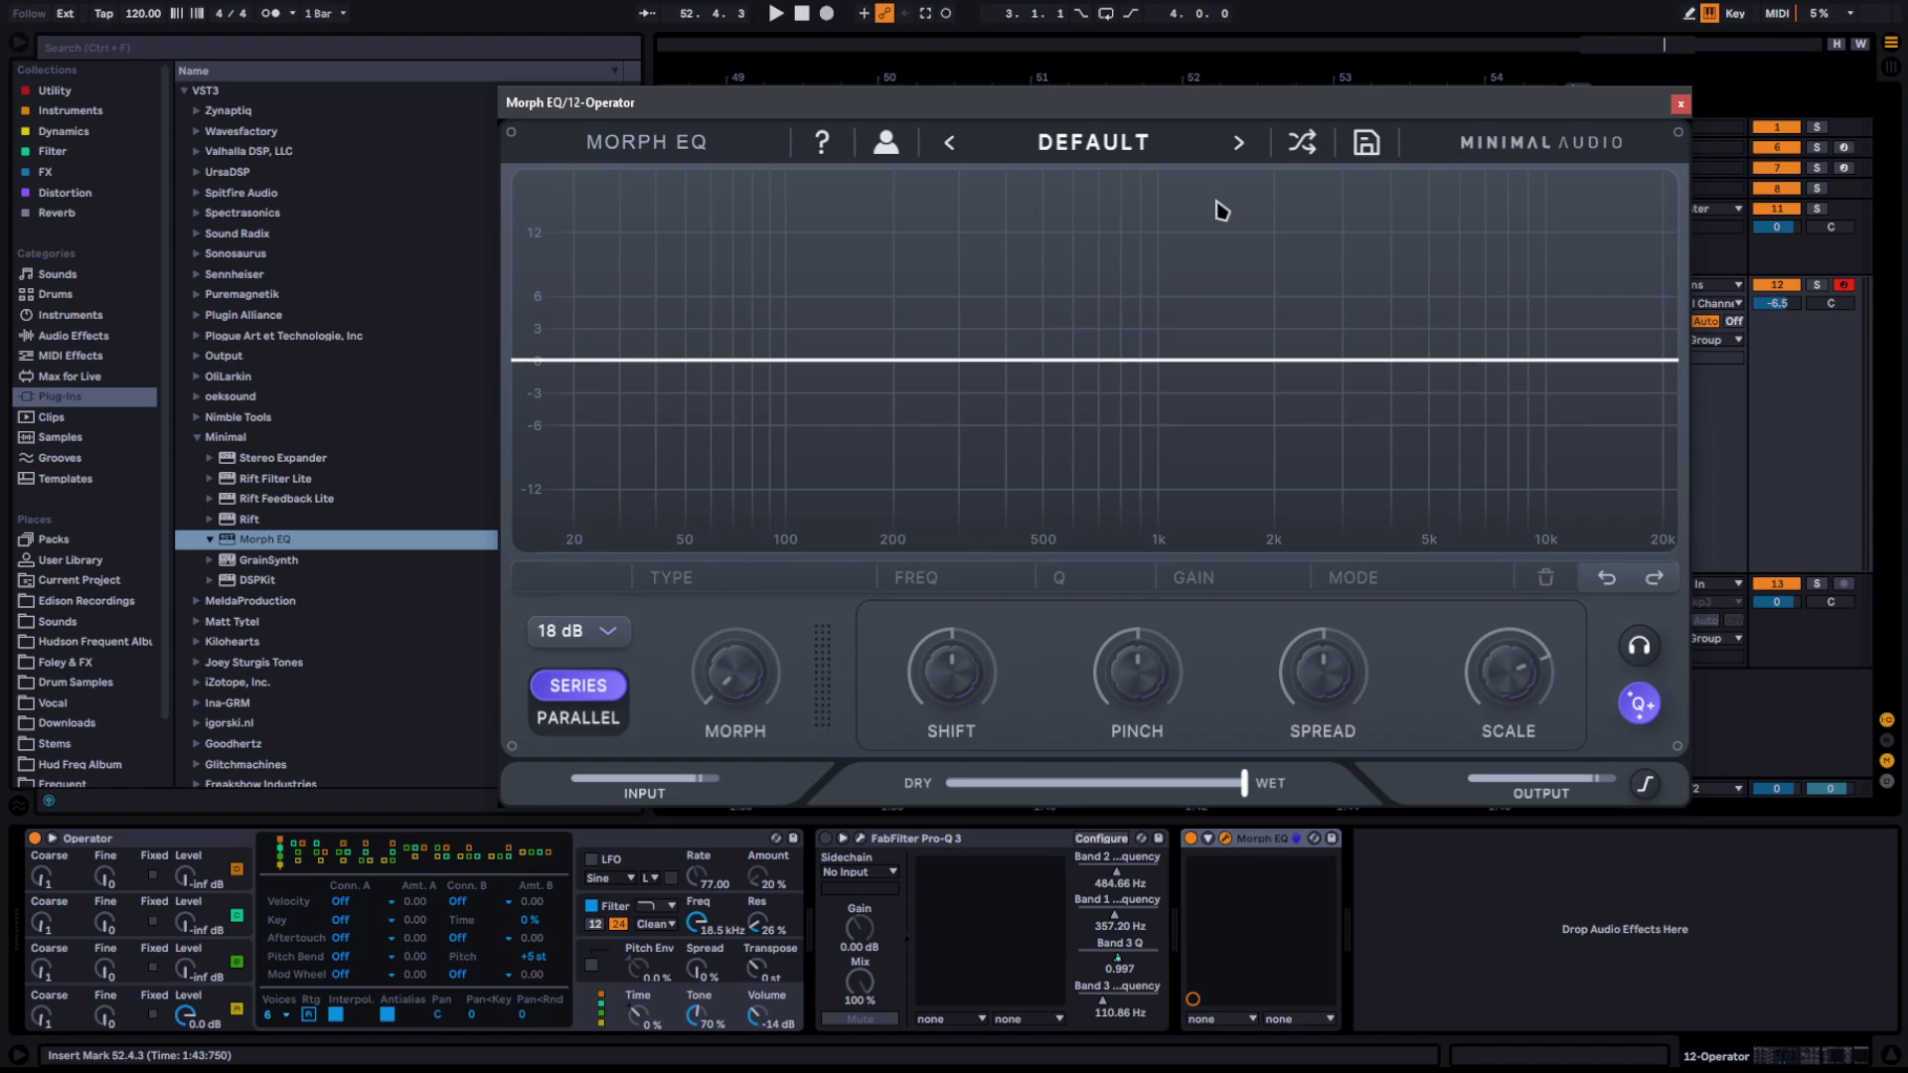
mouse_move(736, 675)
drag(1043, 363, 996, 186)
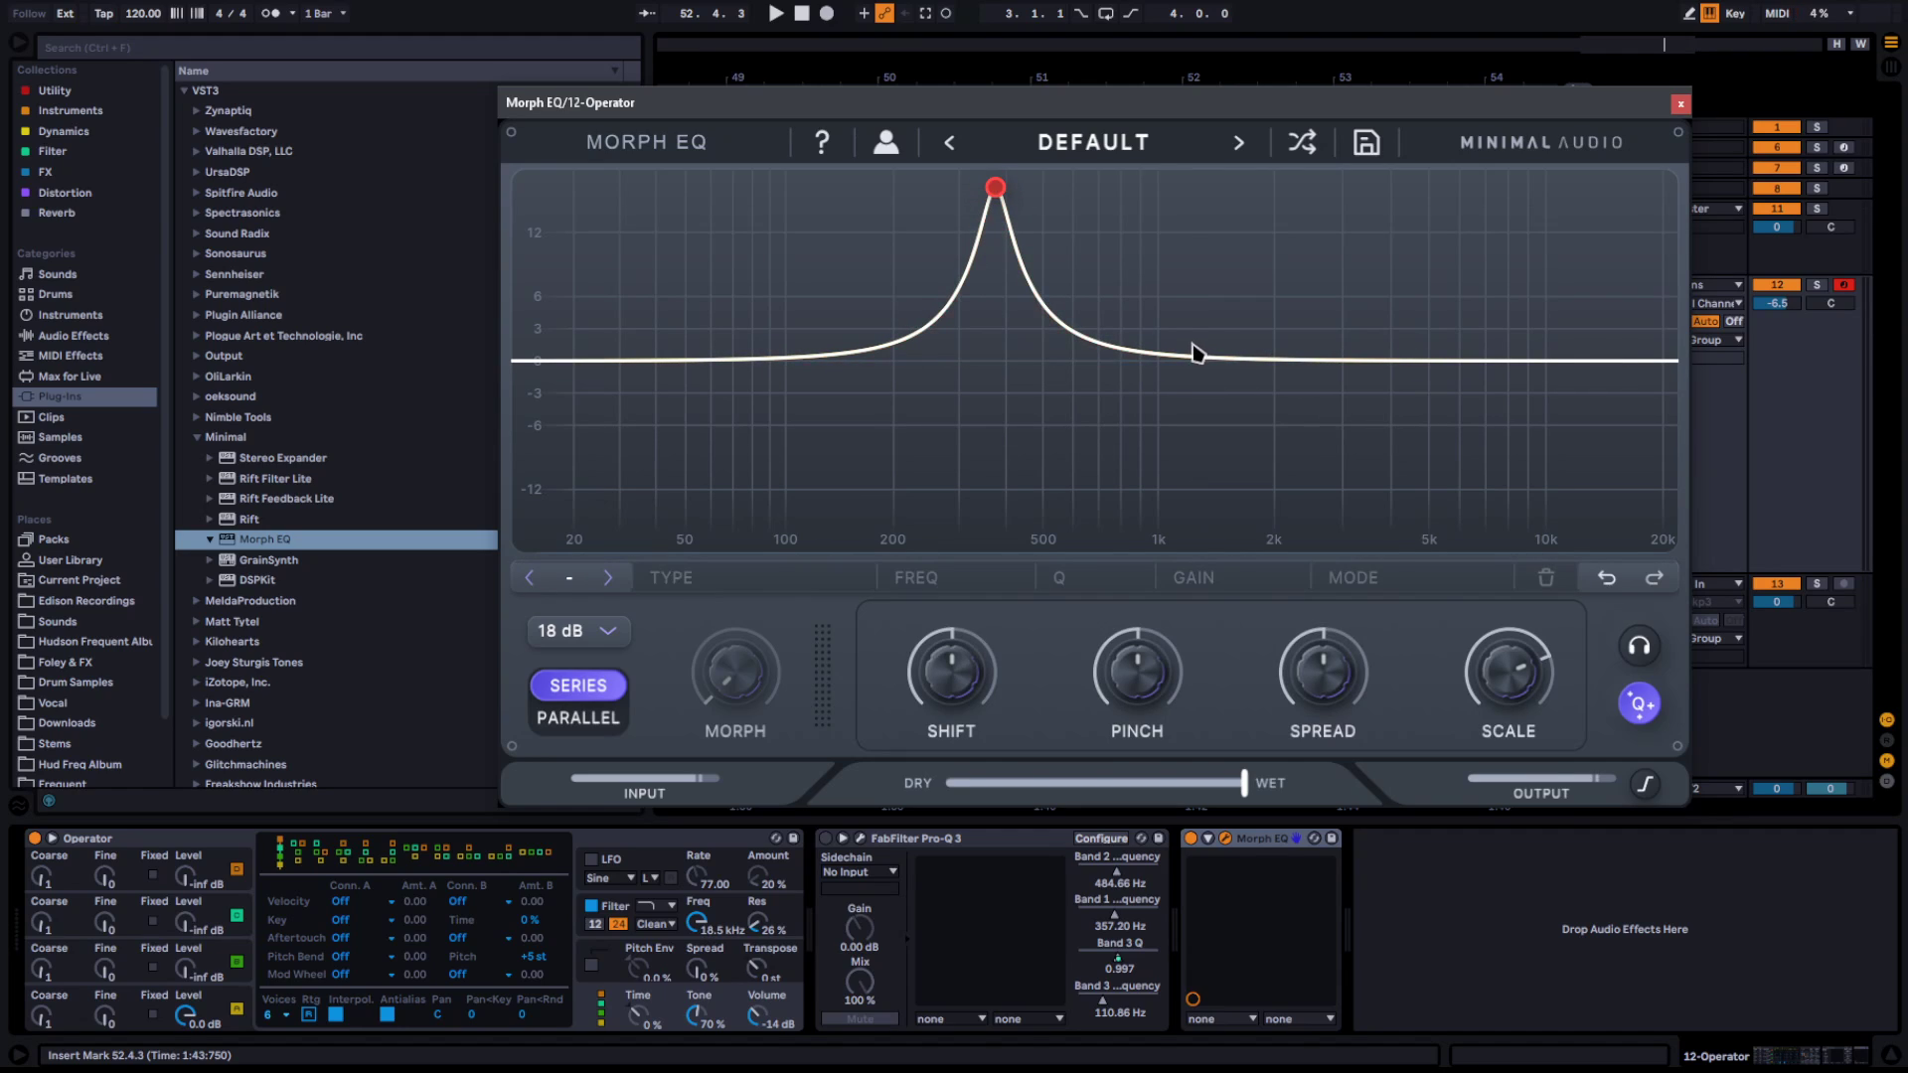
drag(1198, 355, 1179, 196)
click(1100, 317)
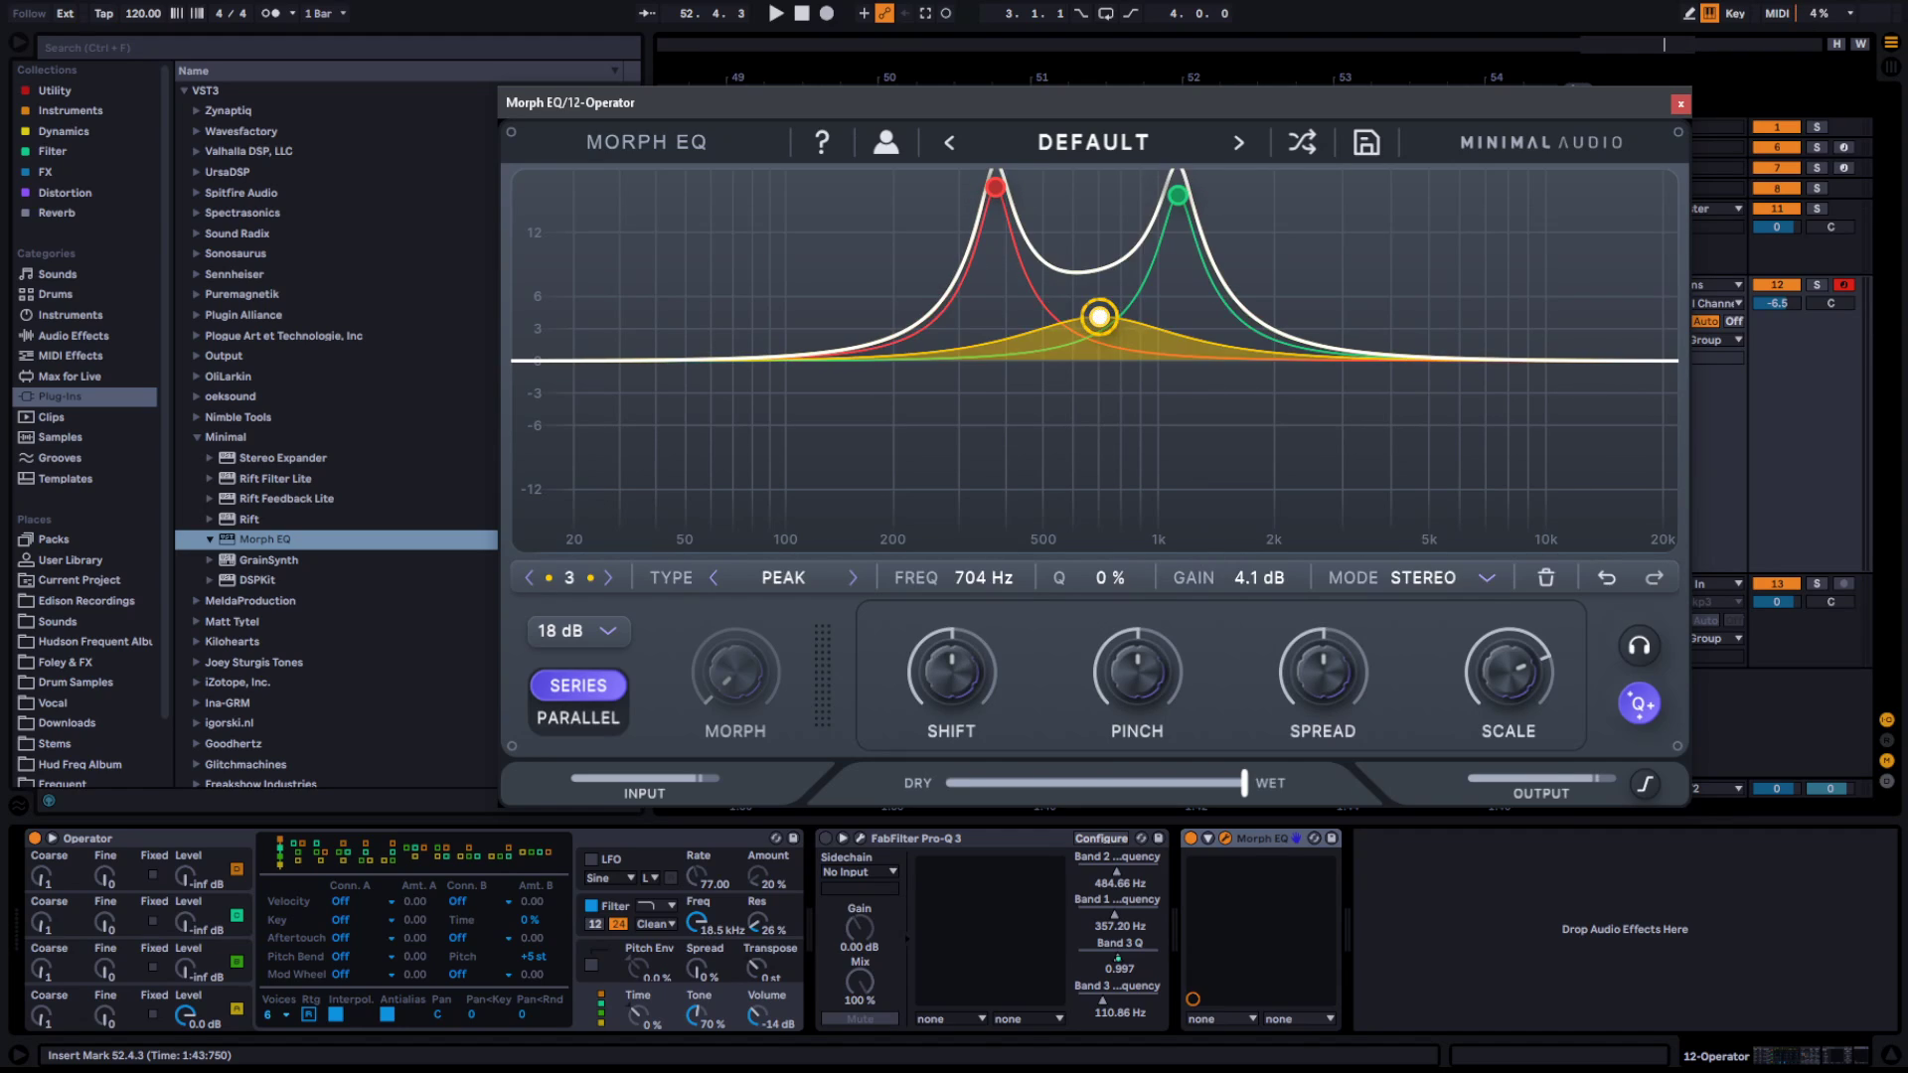
drag(1099, 317, 1077, 502)
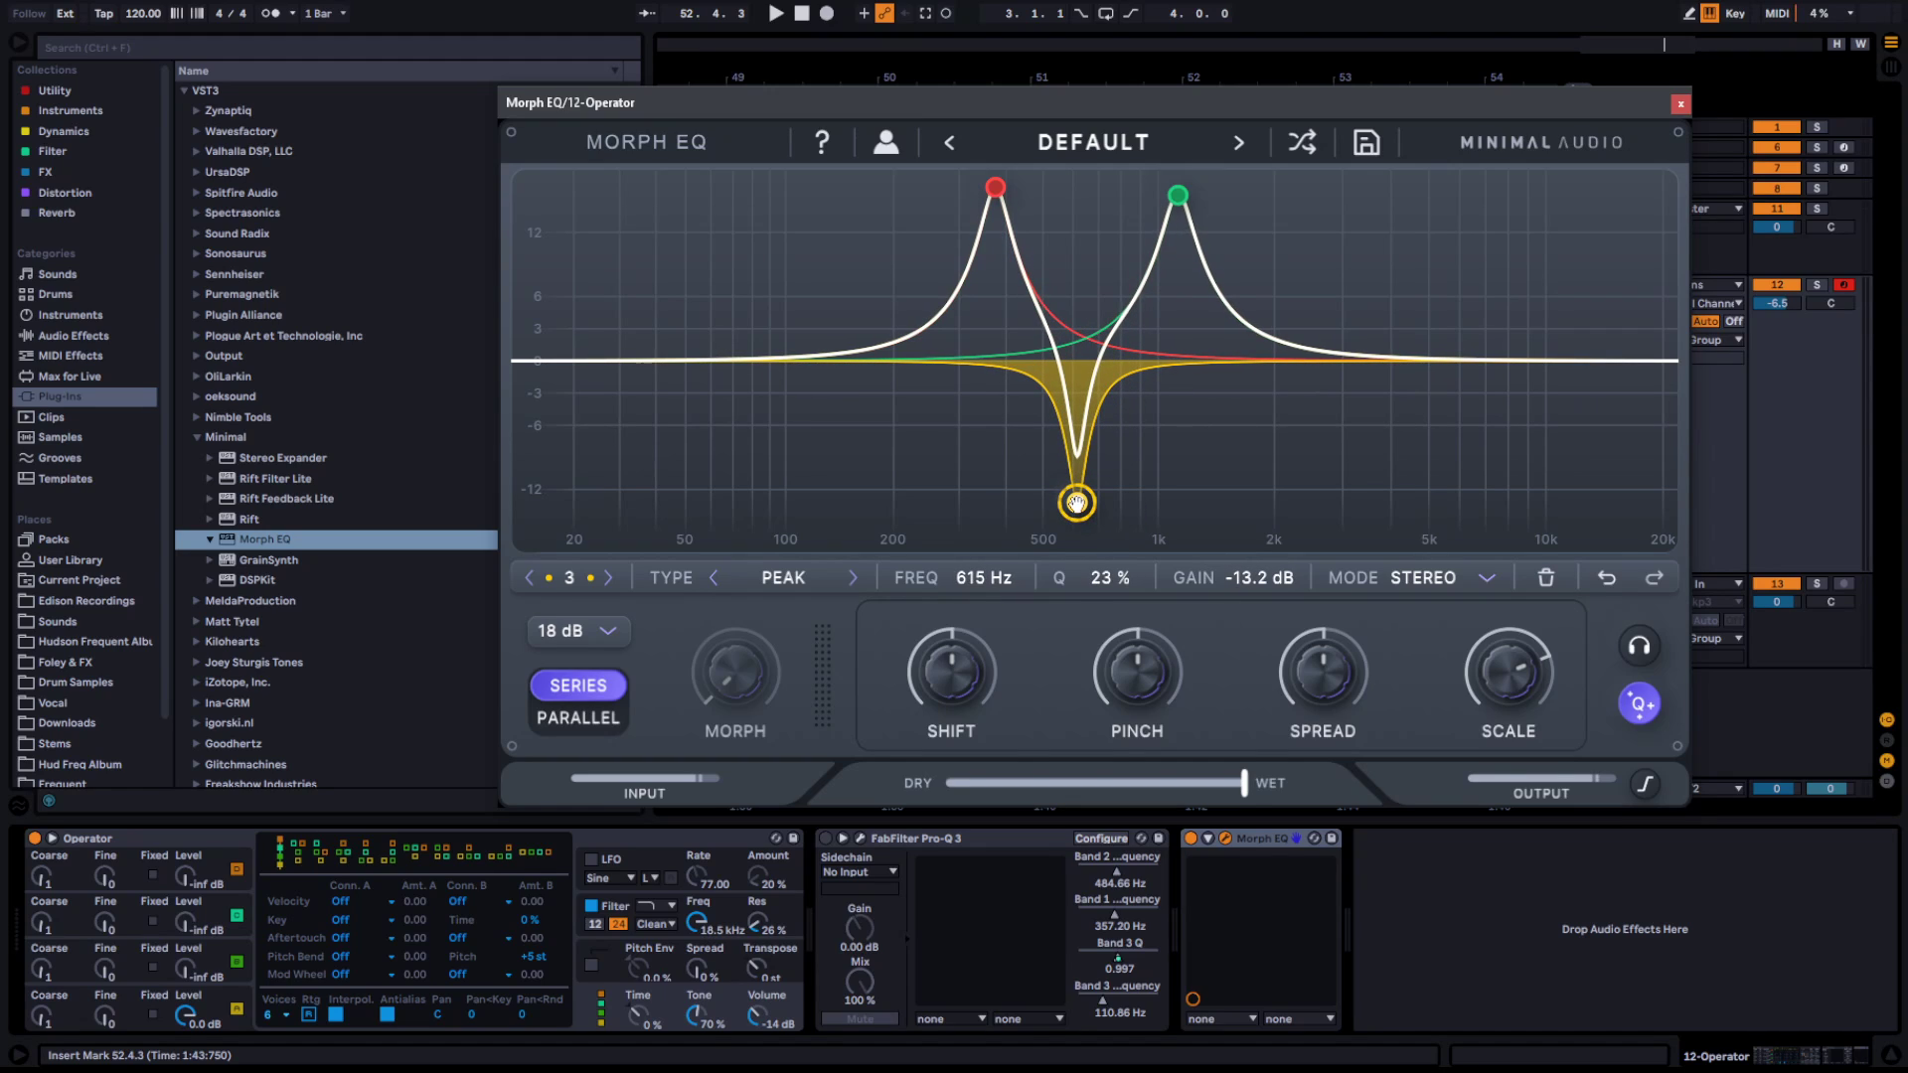
Try Shift at -2% and reset it to its default
mouse_move(956, 676)
mouse_down()
mouse_move(972, 711)
mouse_move(977, 695)
mouse_up()
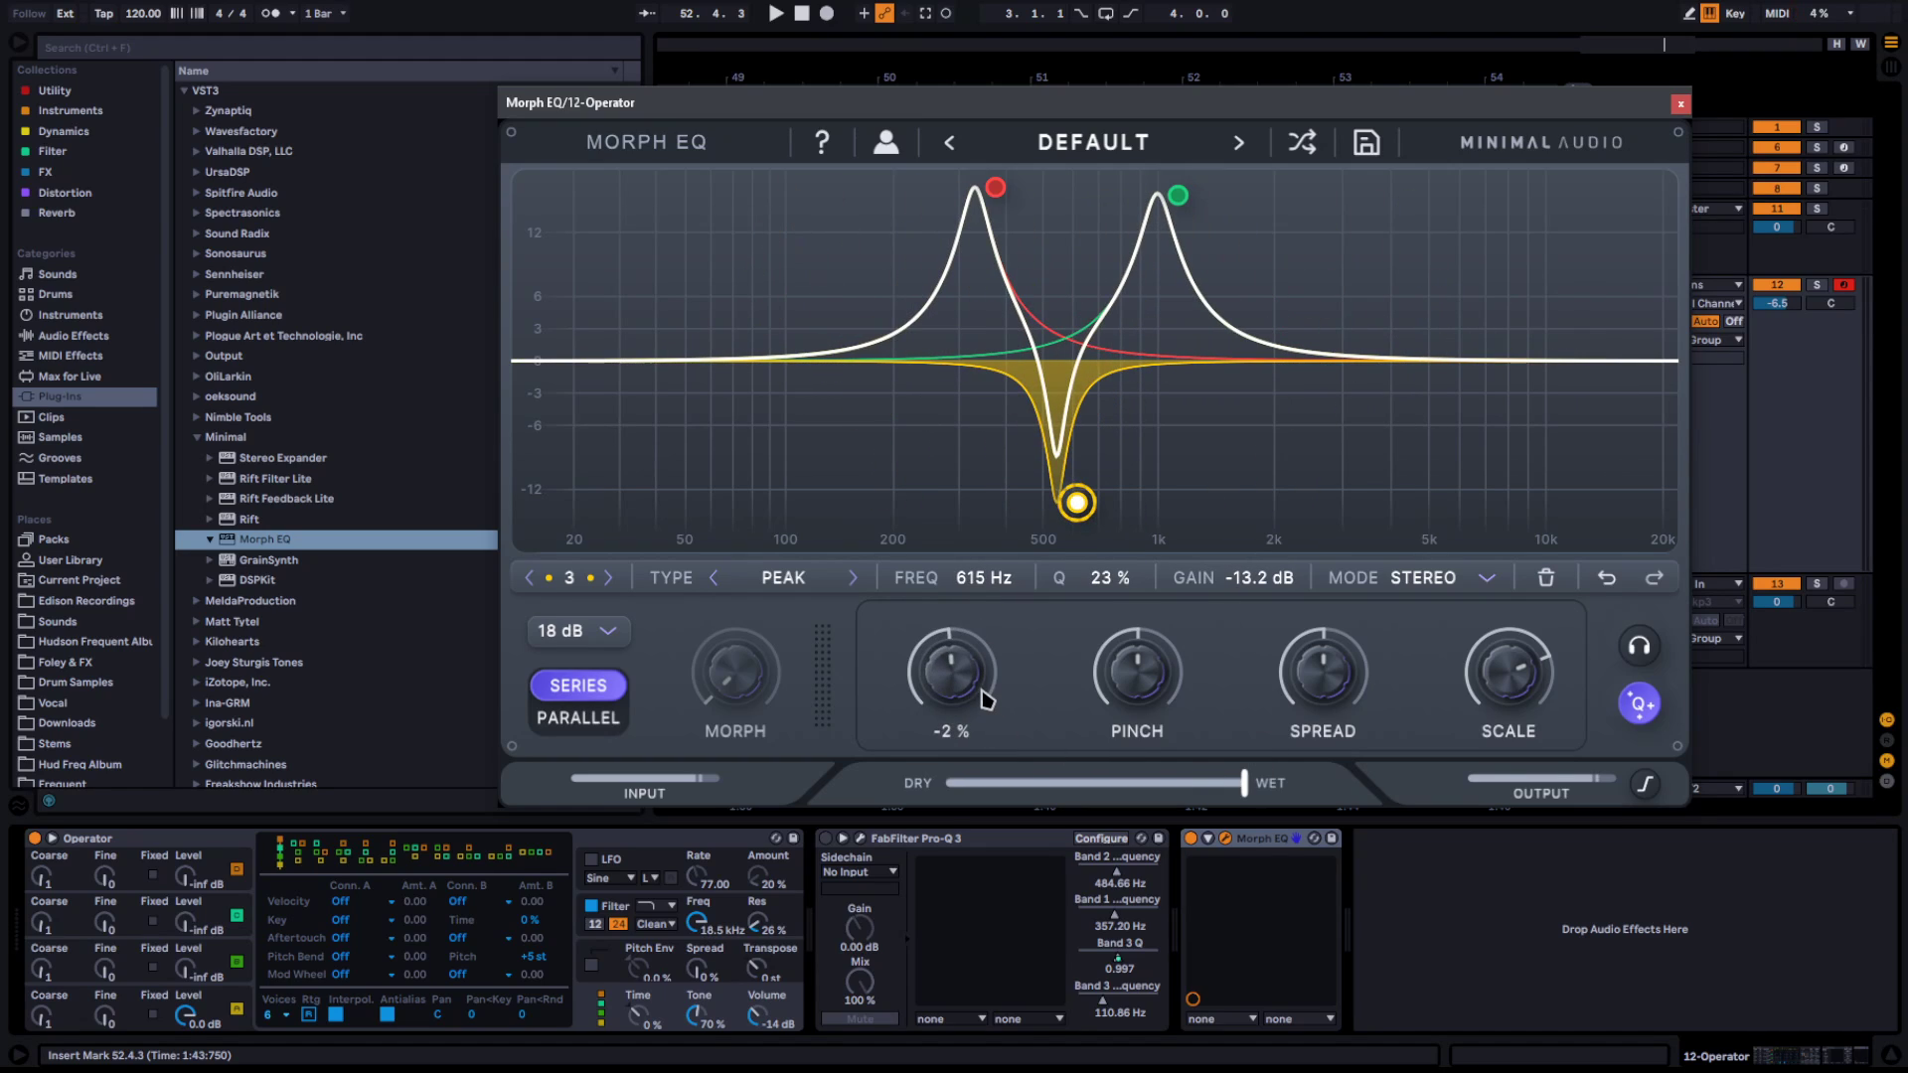
double_click(962, 686)
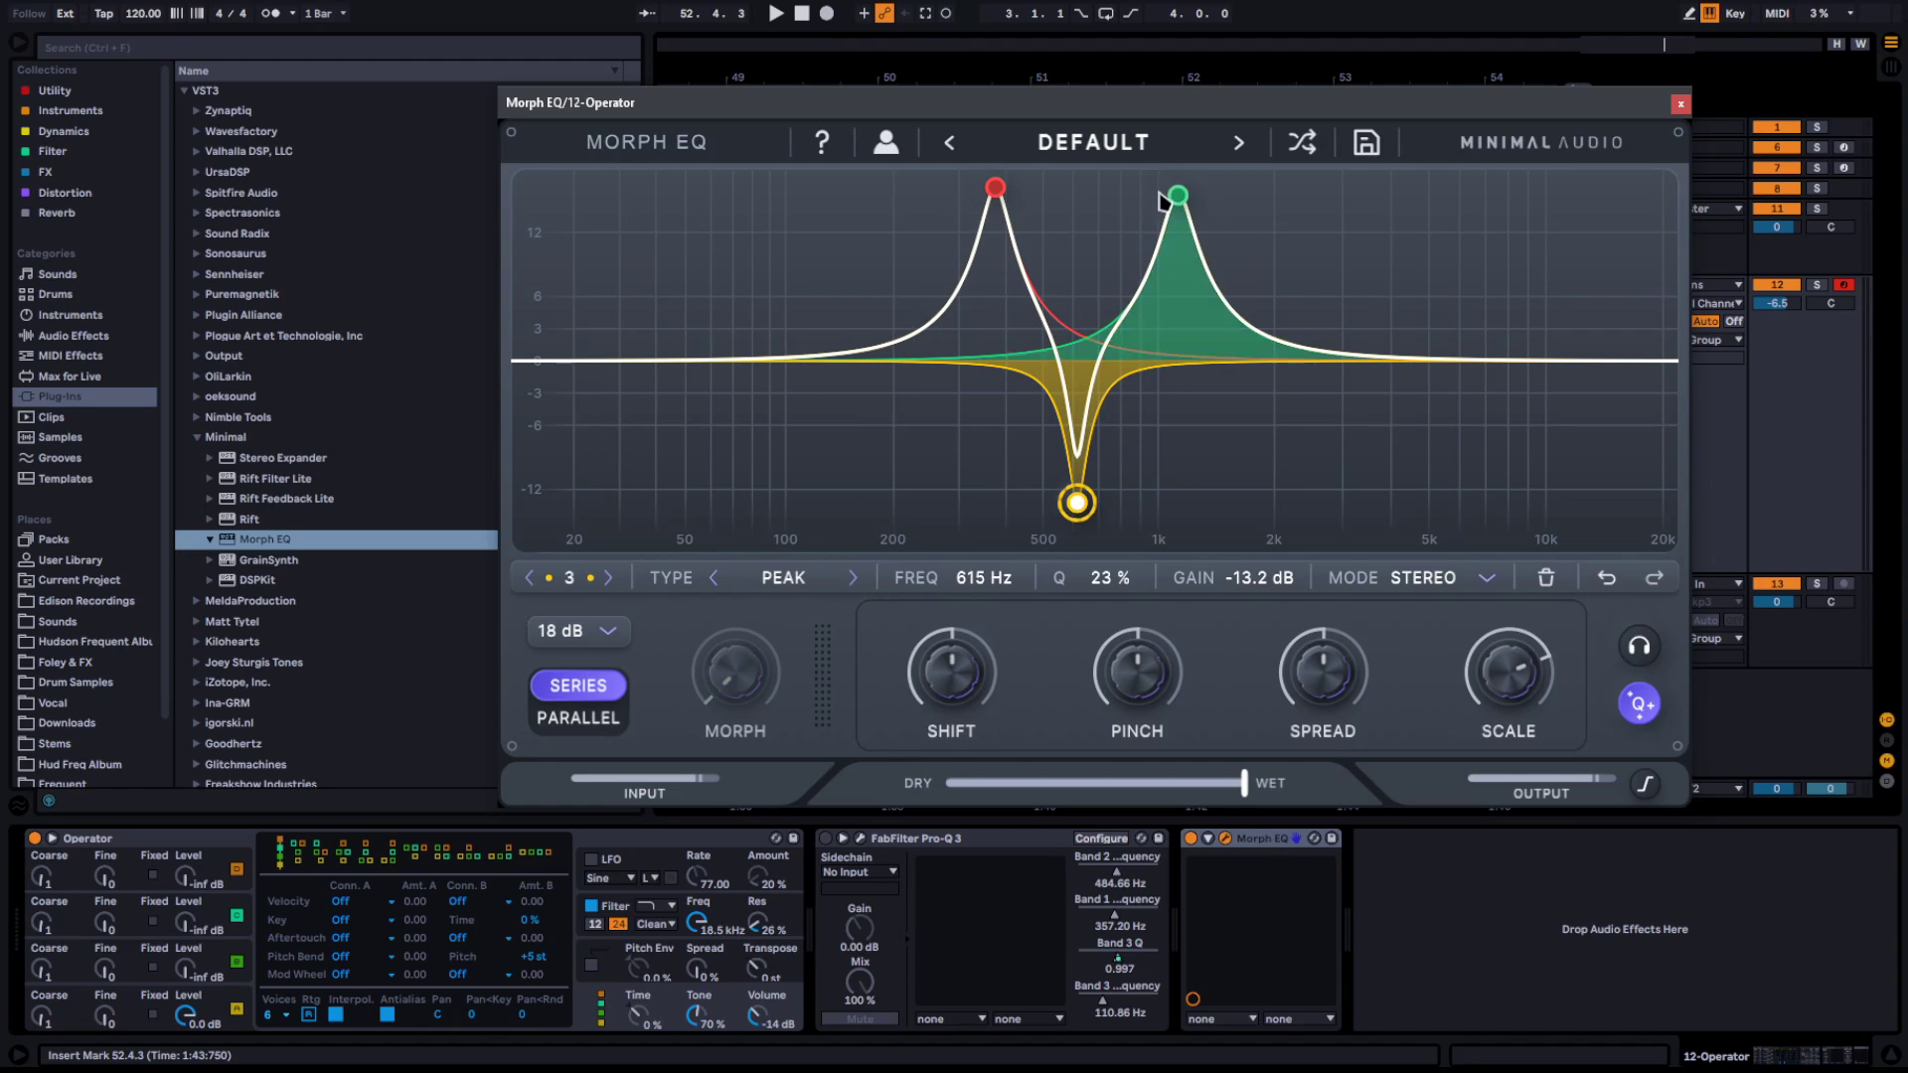
Build a clockwise looping morph path for green filter 2 through points at 4.56 kHz and 144 Hz, ending at 913 Hz and 16.2 dB
click(1179, 194)
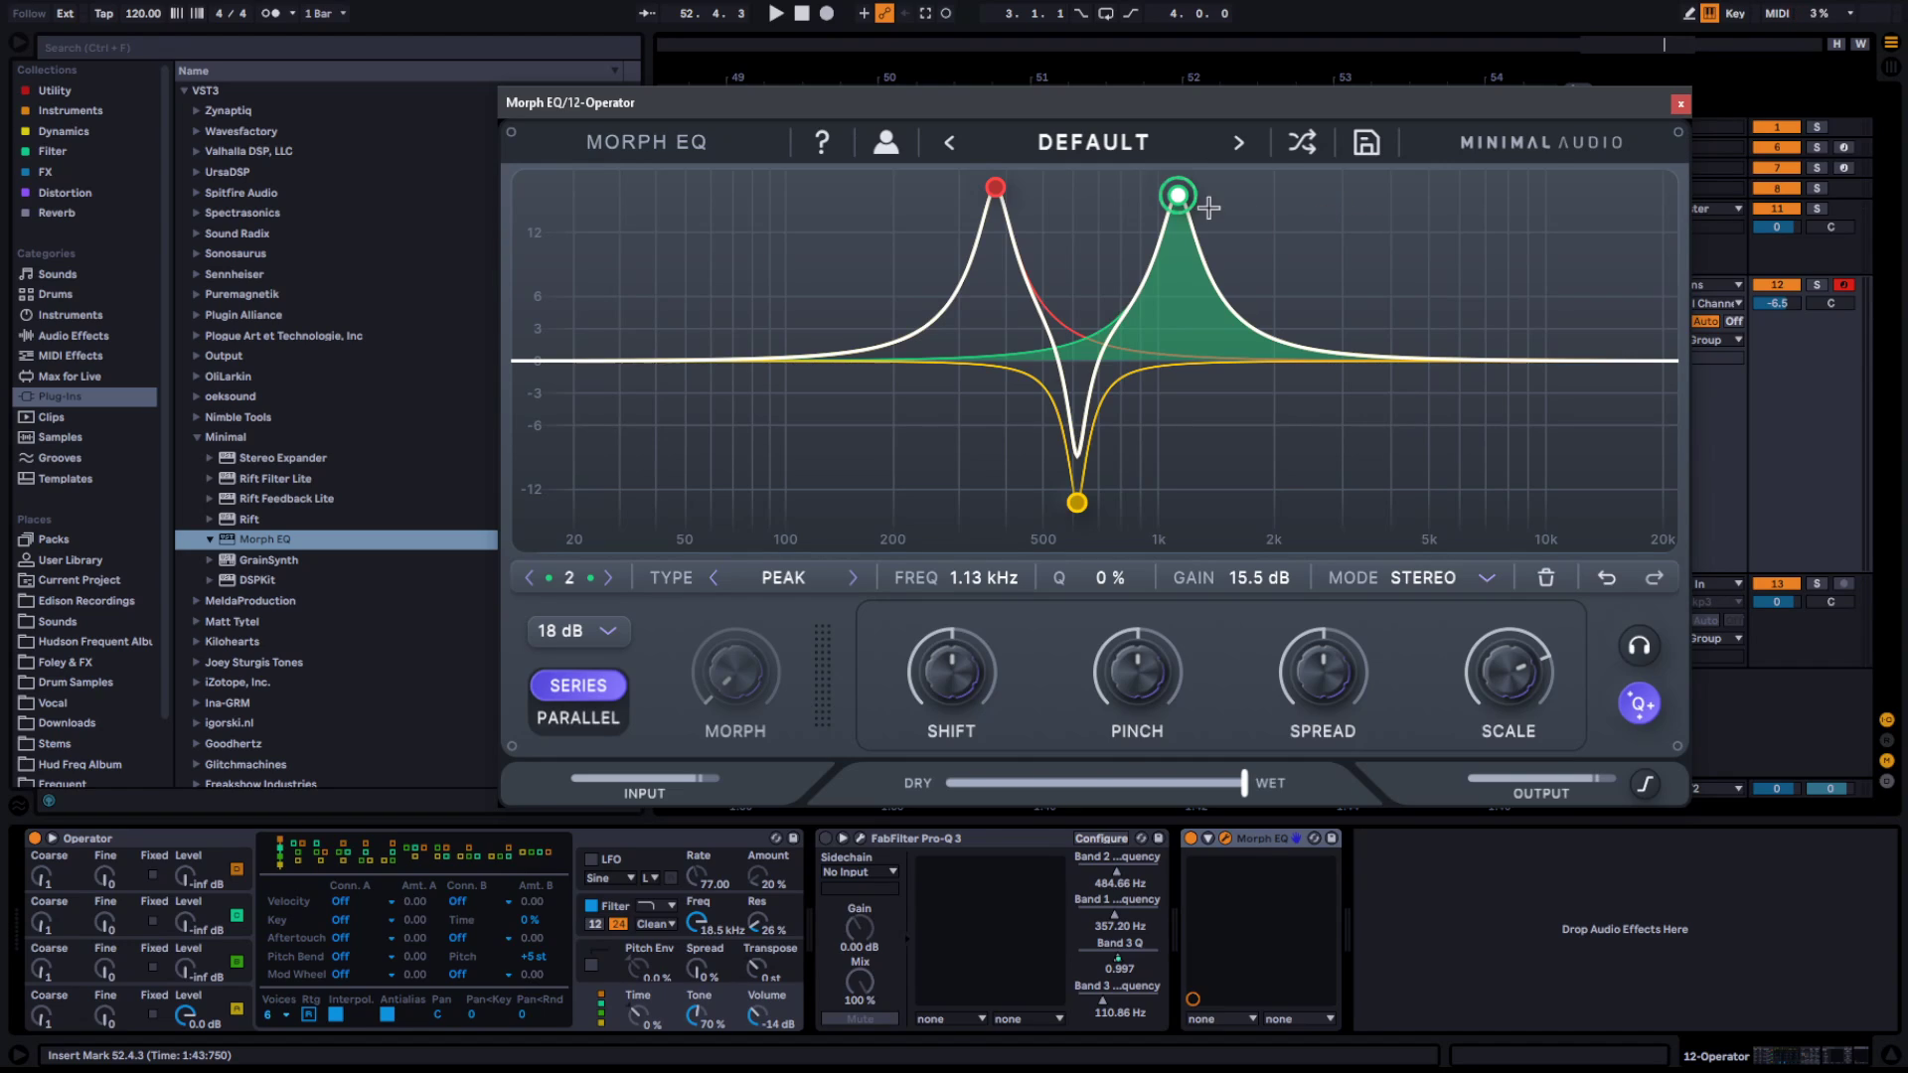
click(1355, 211)
click(1413, 407)
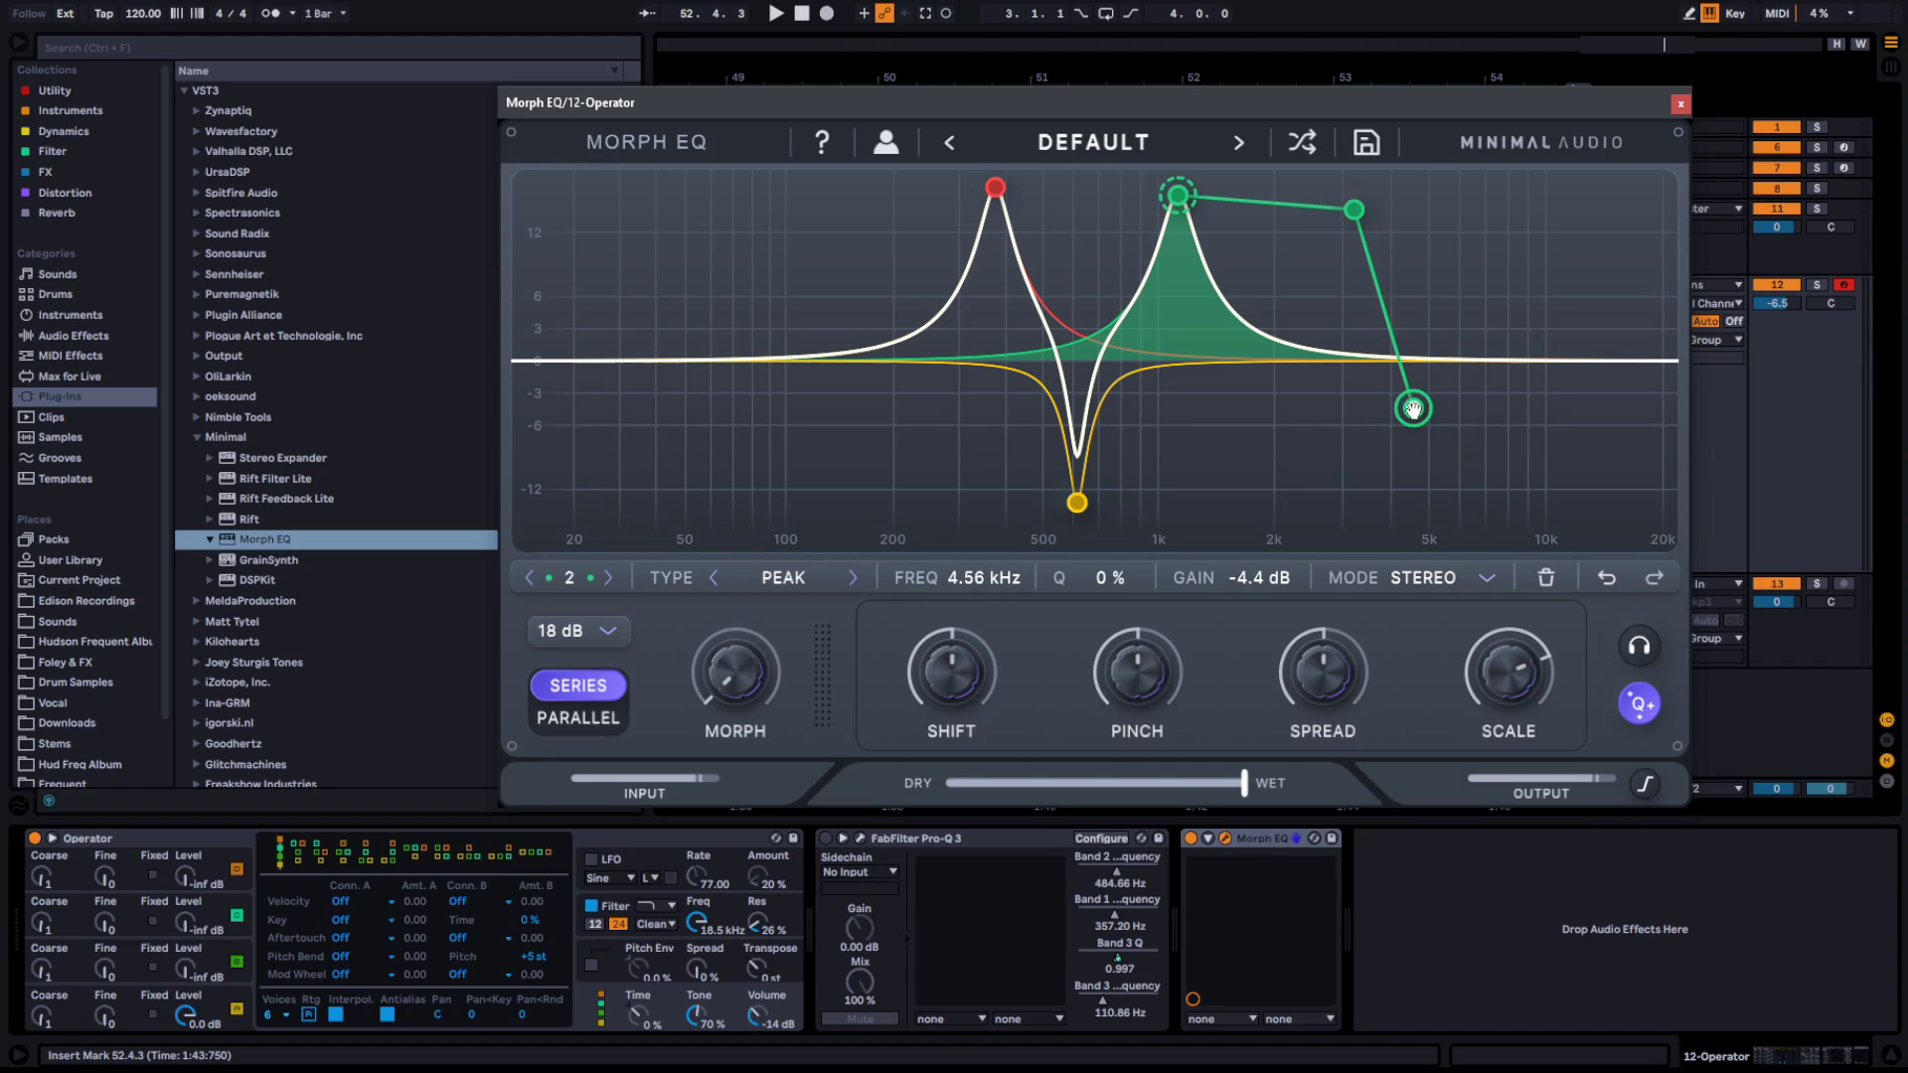
click(1195, 500)
click(973, 509)
click(842, 422)
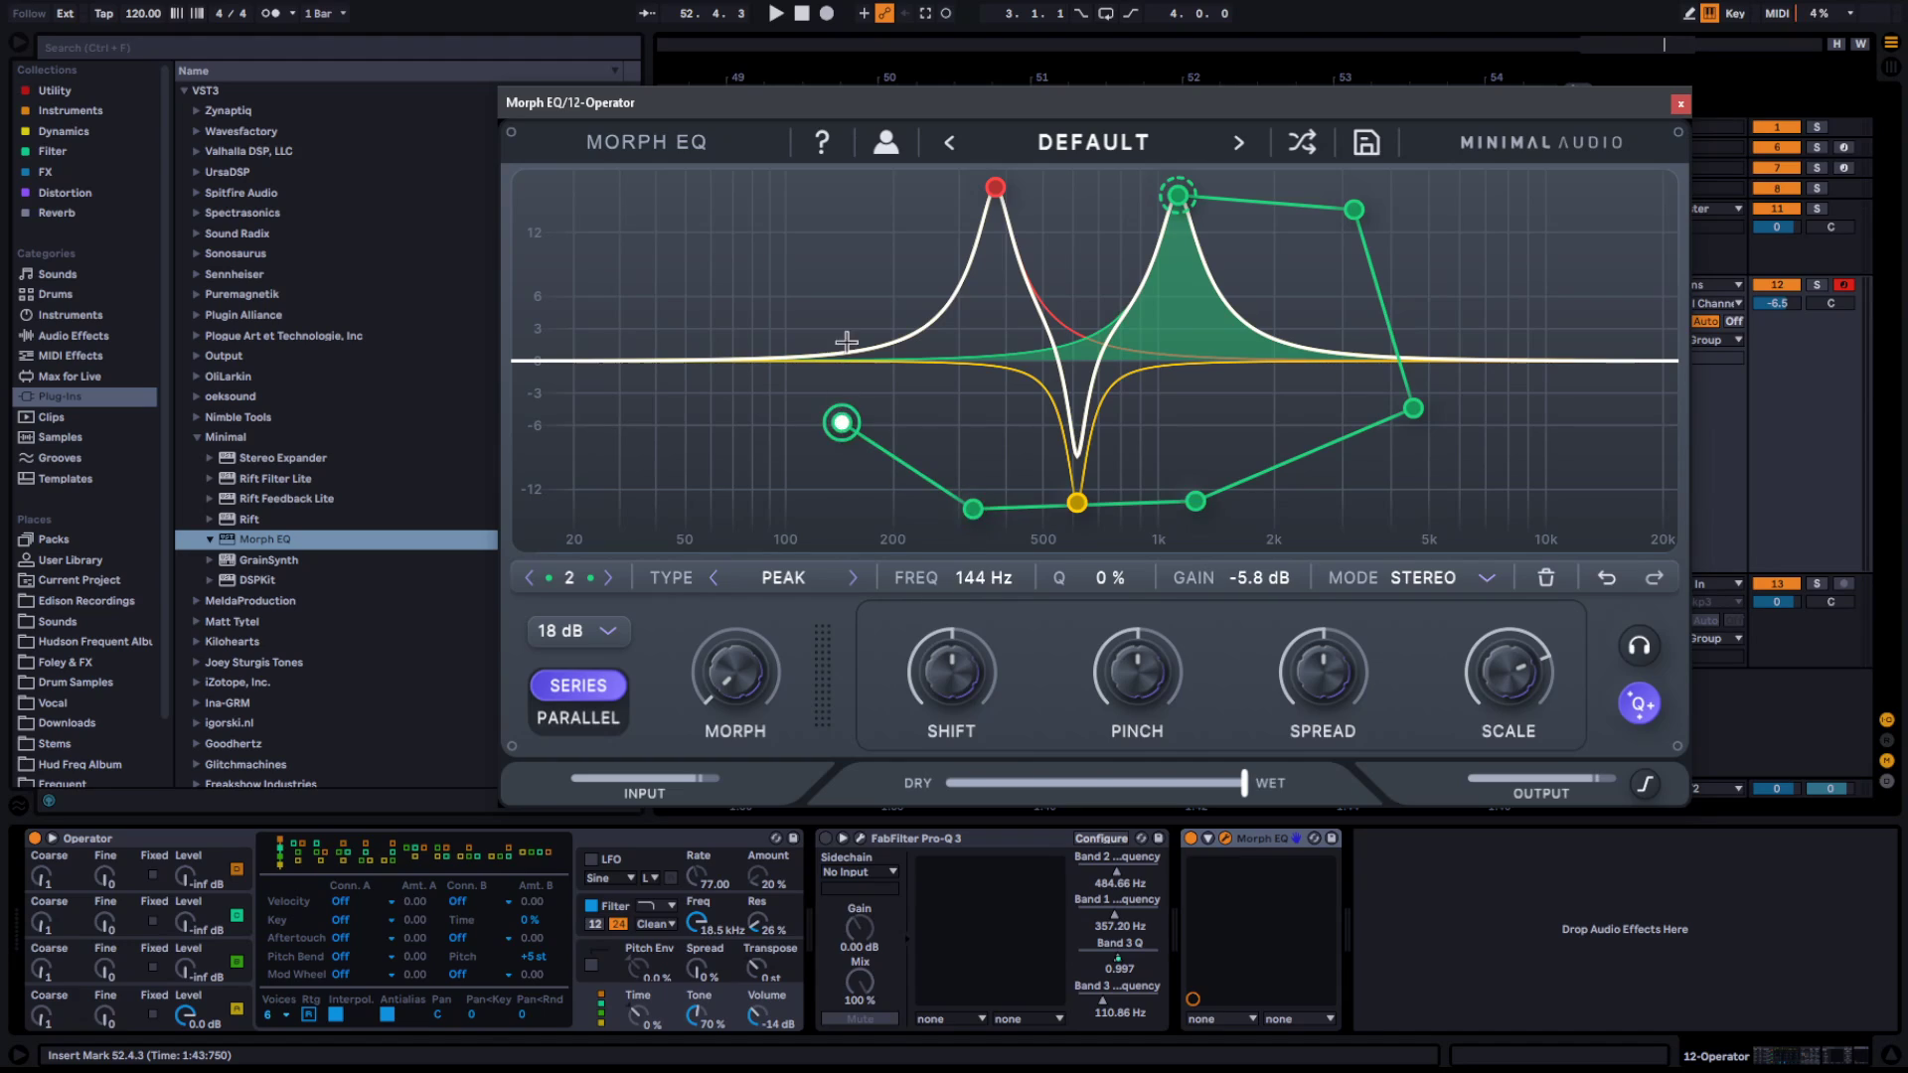
click(866, 272)
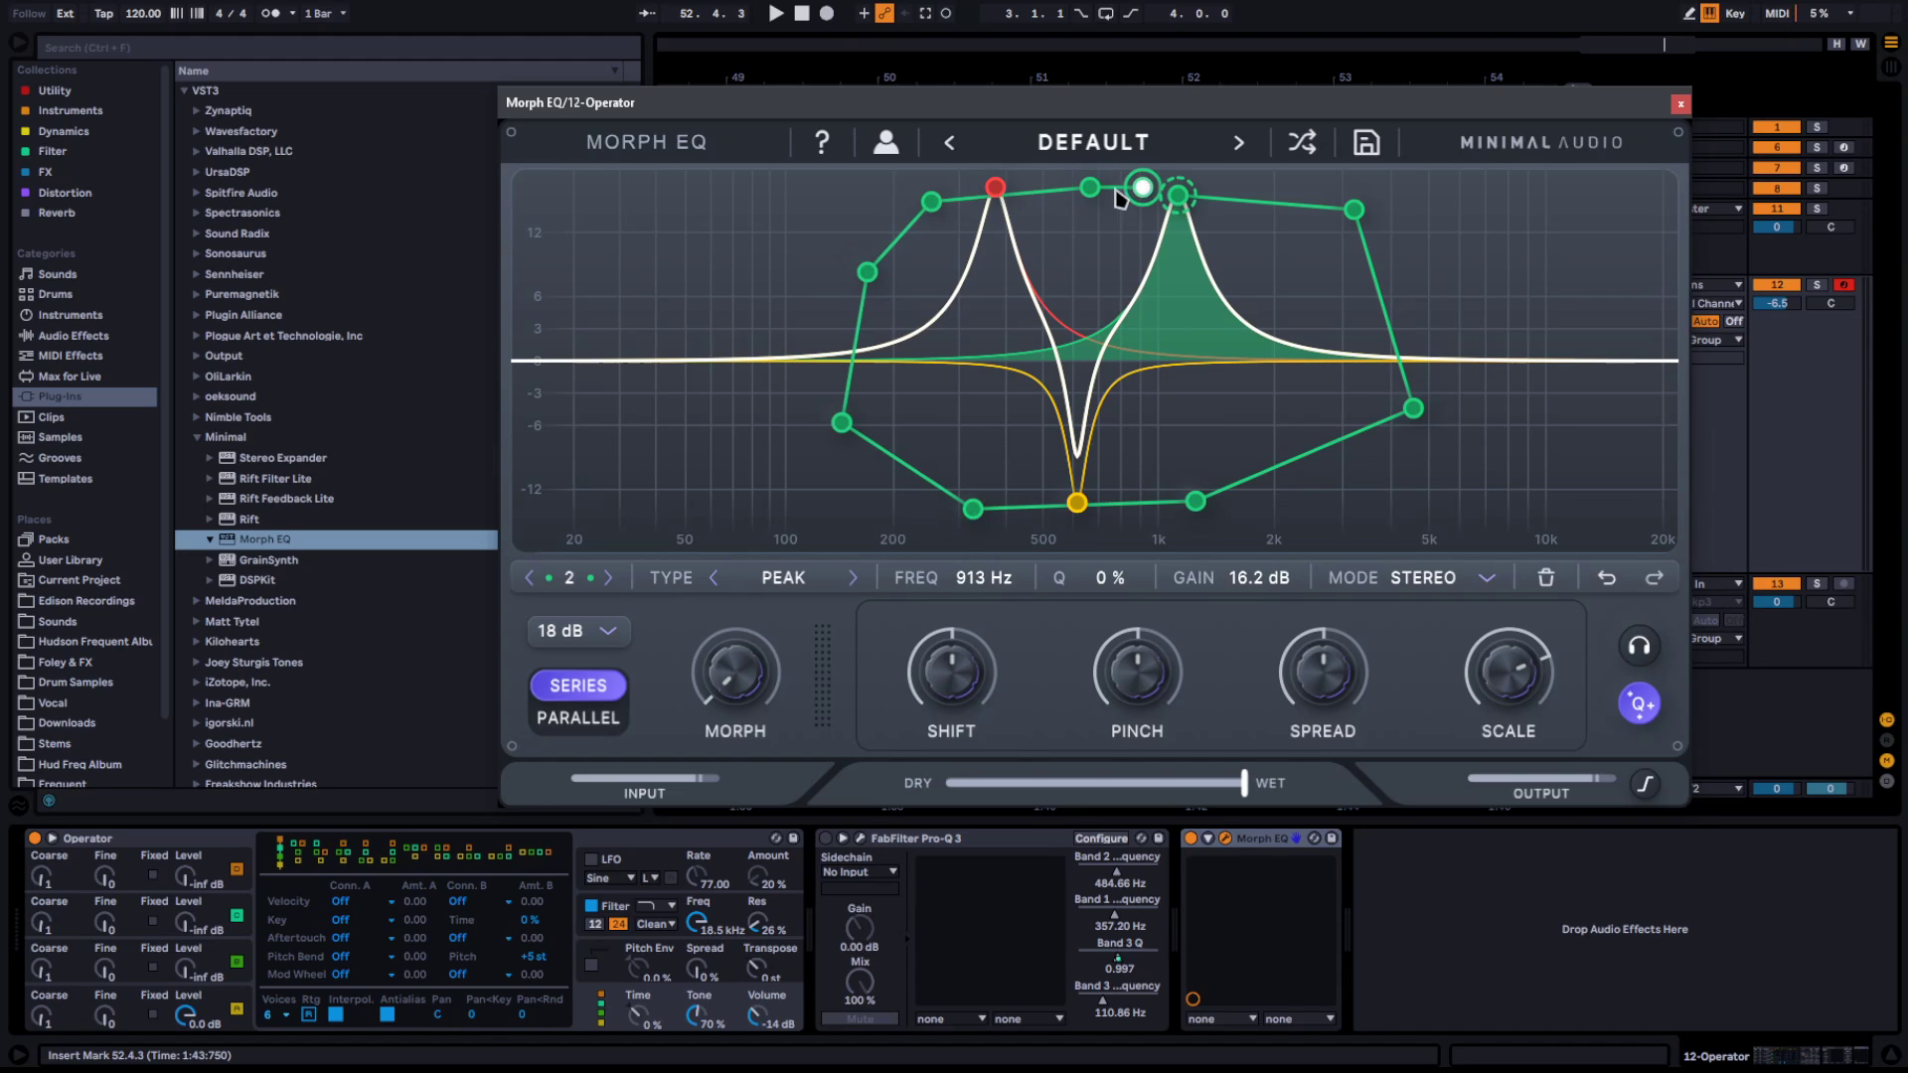
Start a counter-clockwise morph path for red filter 1 from its peak down through 197 Hz at -6.3 dB and along the low-gain area
click(994, 185)
click(926, 189)
click(858, 328)
click(892, 425)
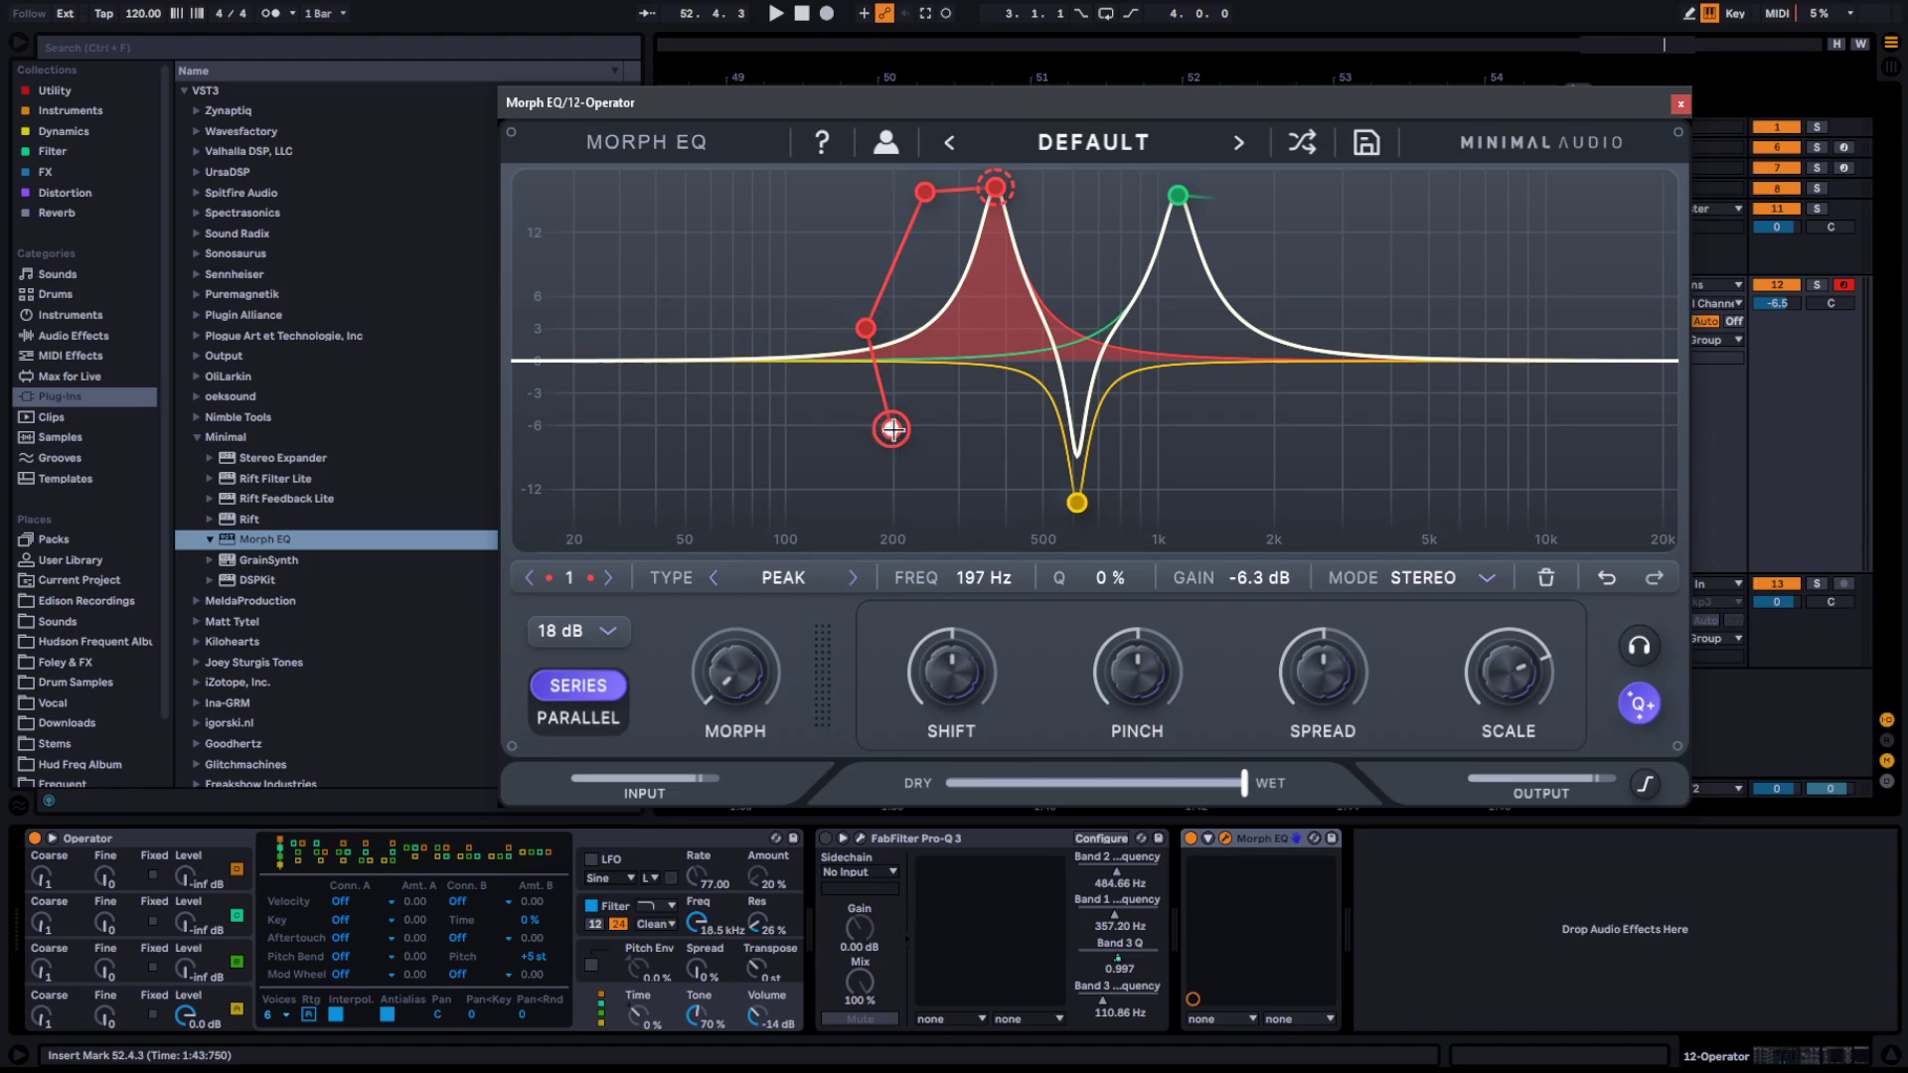
click(956, 489)
click(1076, 502)
click(1196, 496)
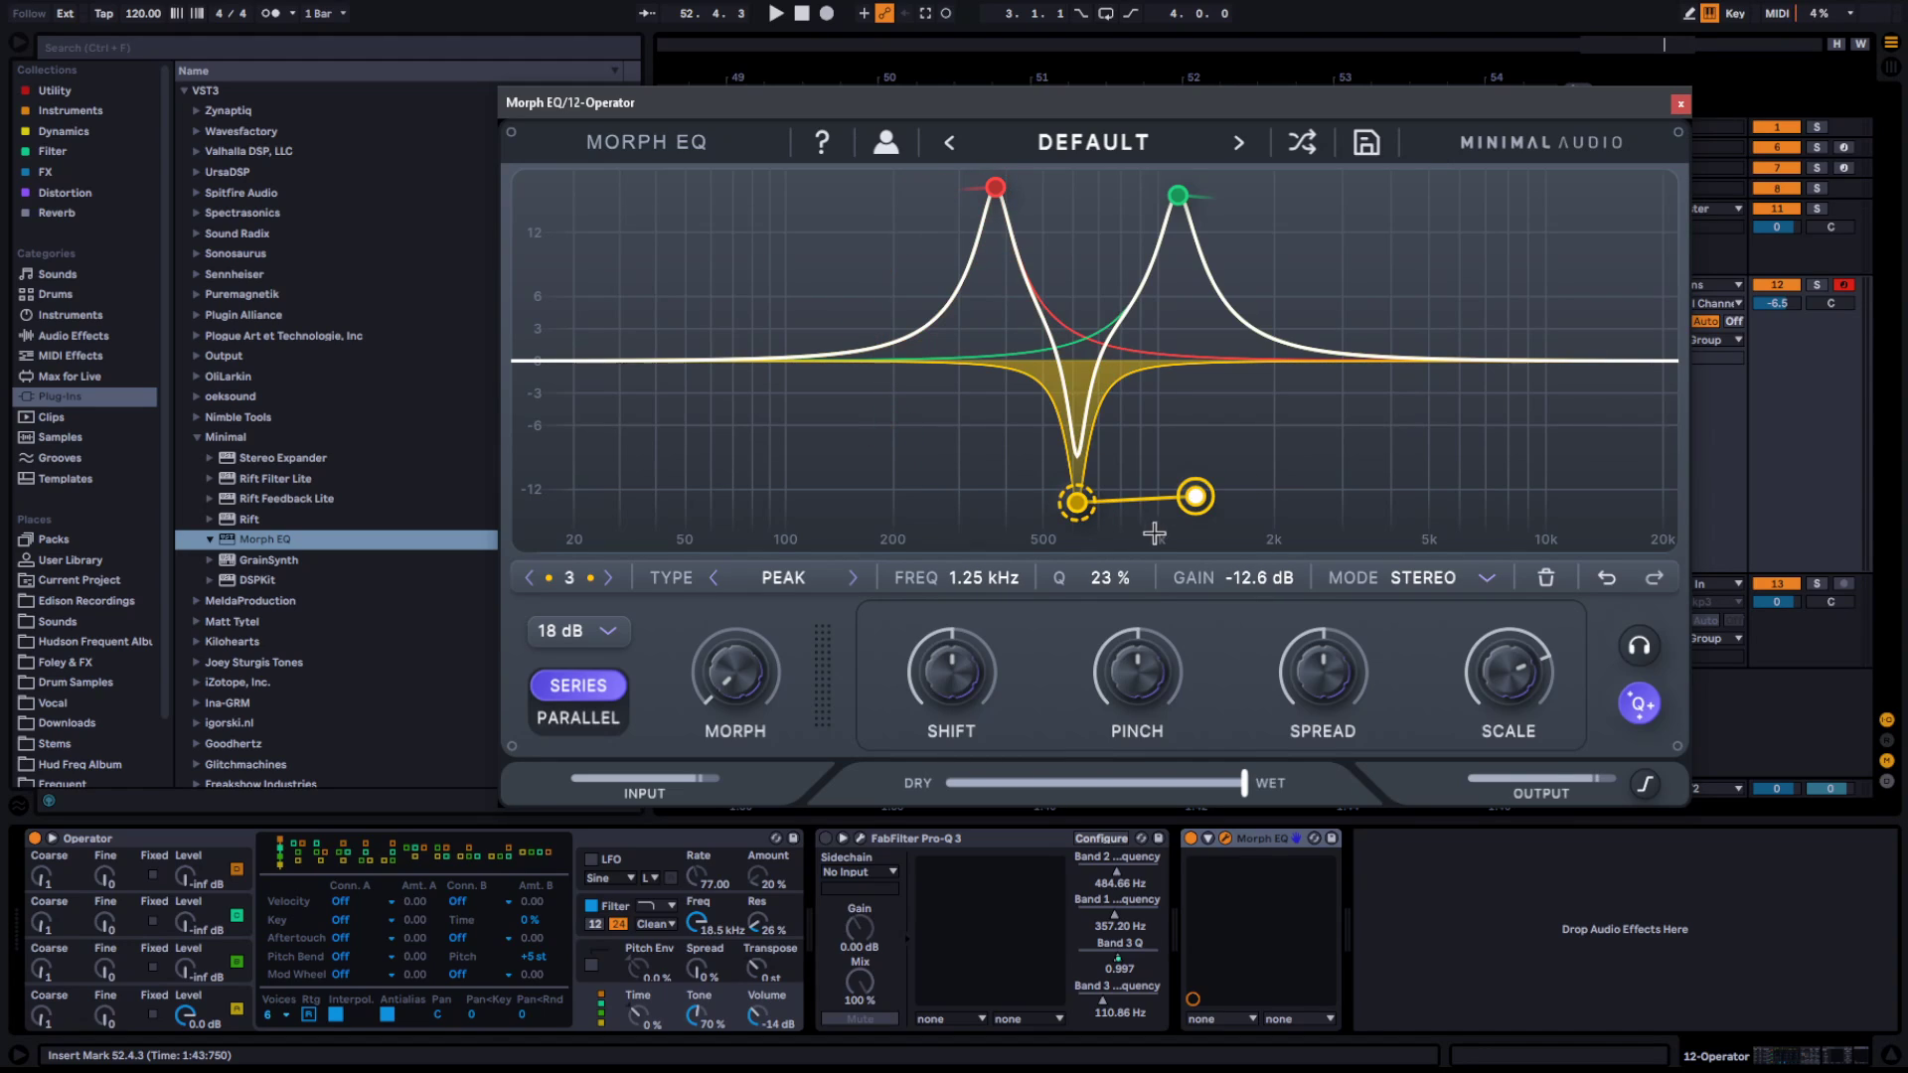
right_click(1195, 496)
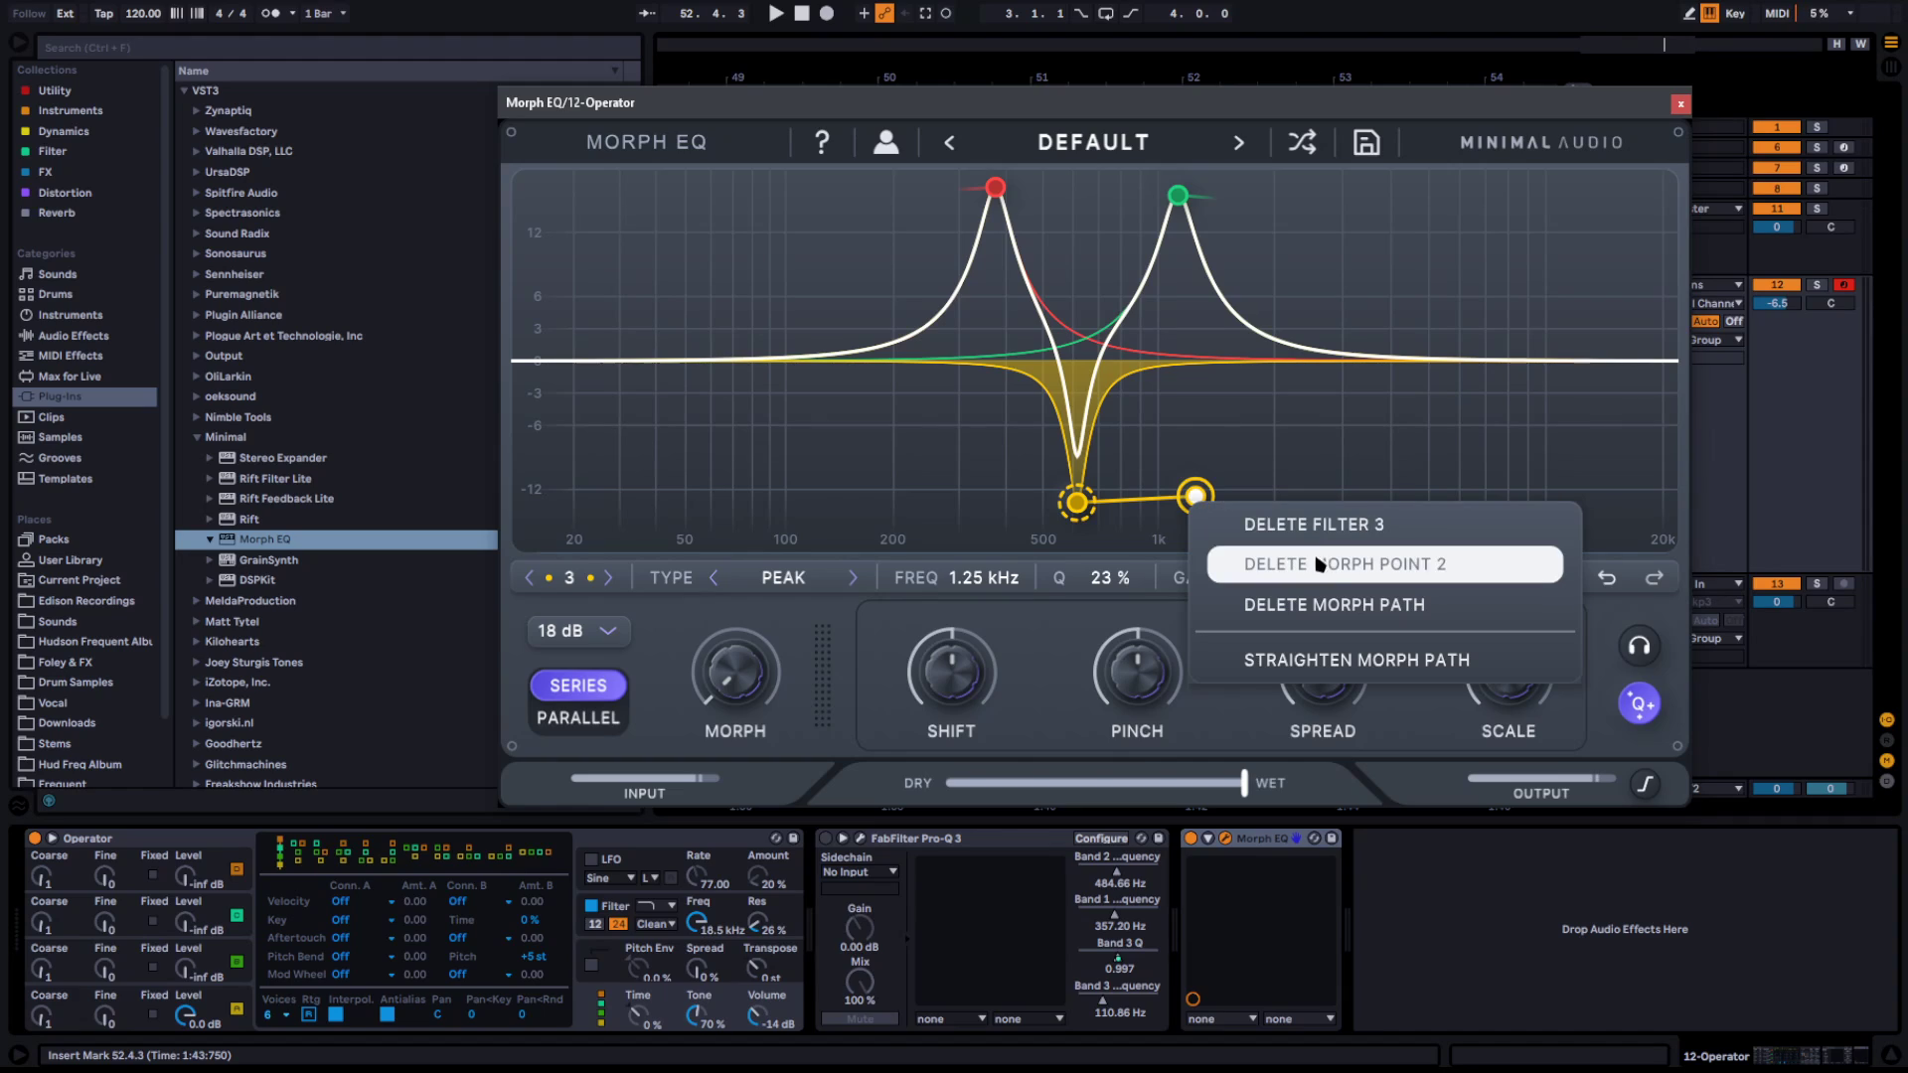
click(1324, 561)
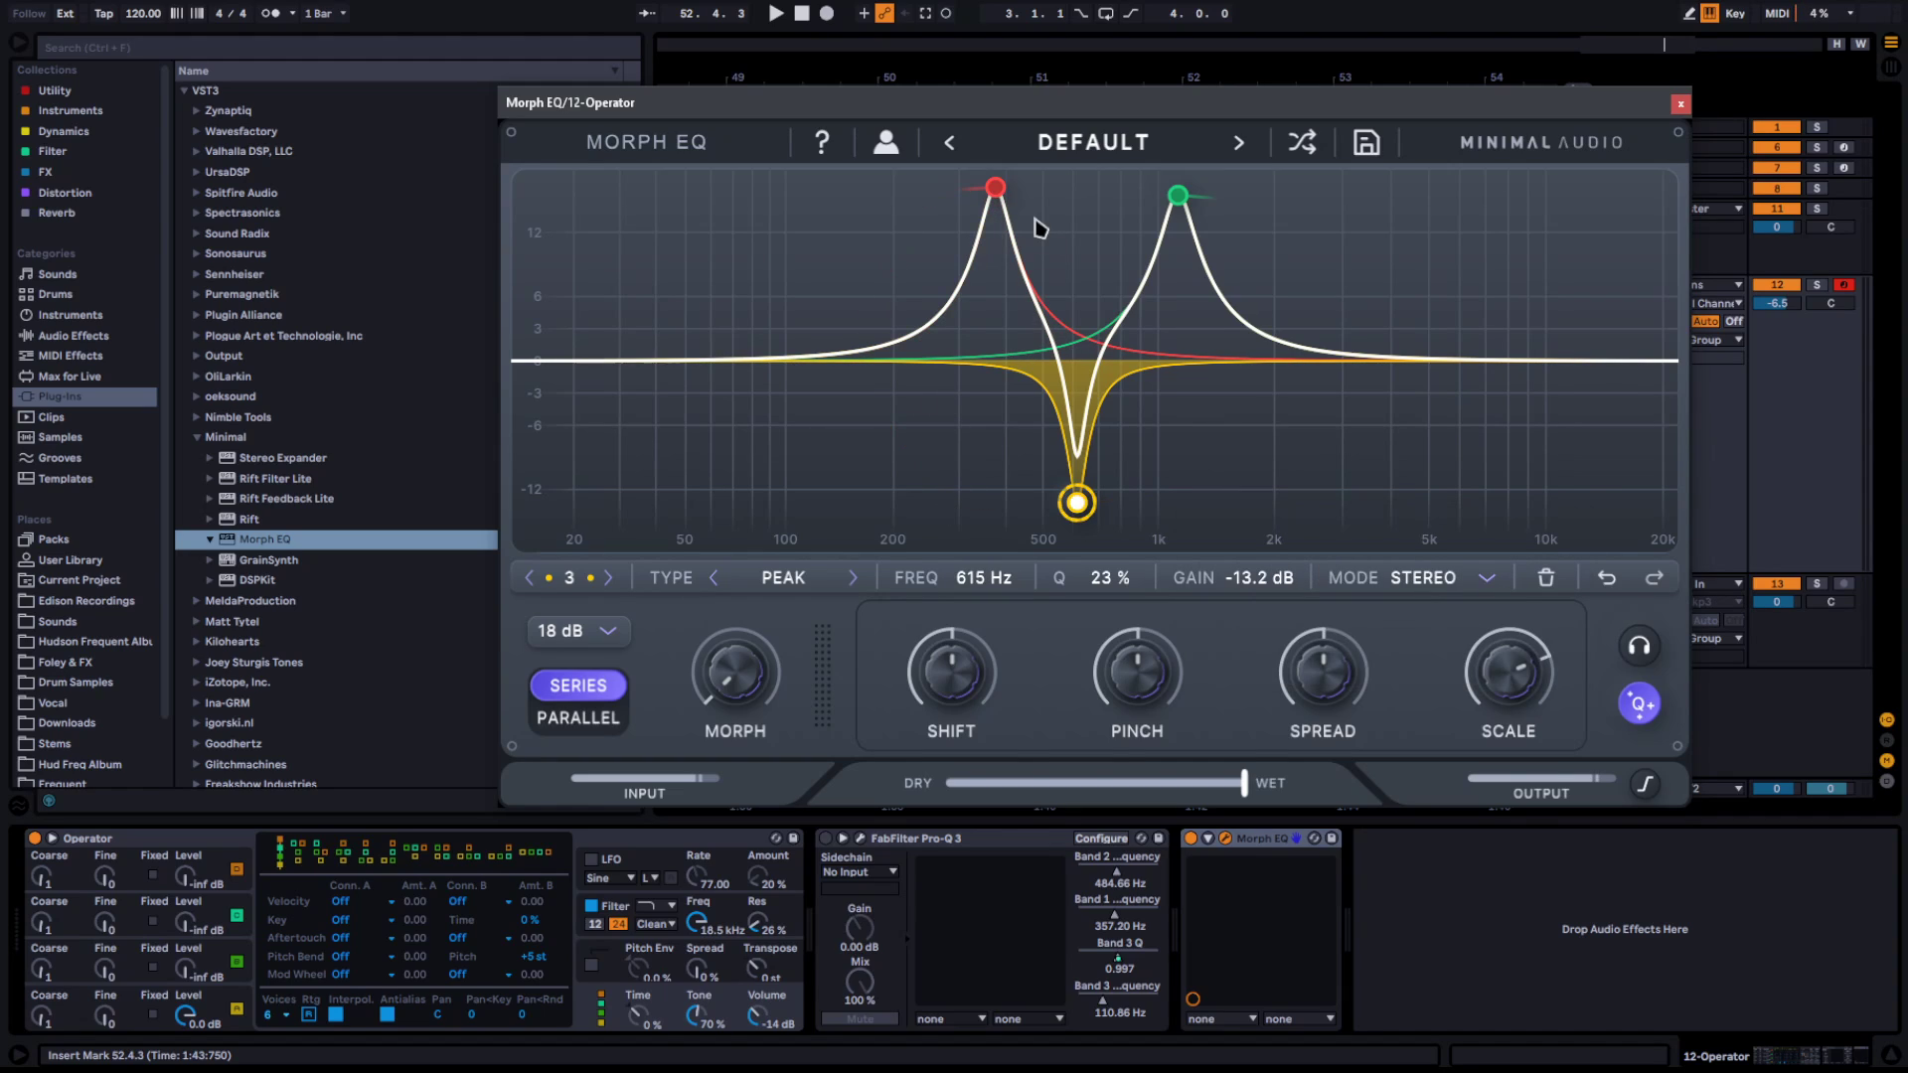
Close red filter 1's morph loop at 553 Hz and 16.2 dB, and give yellow filter 3 a narrow up-and-down path ending at 746 Hz
click(994, 187)
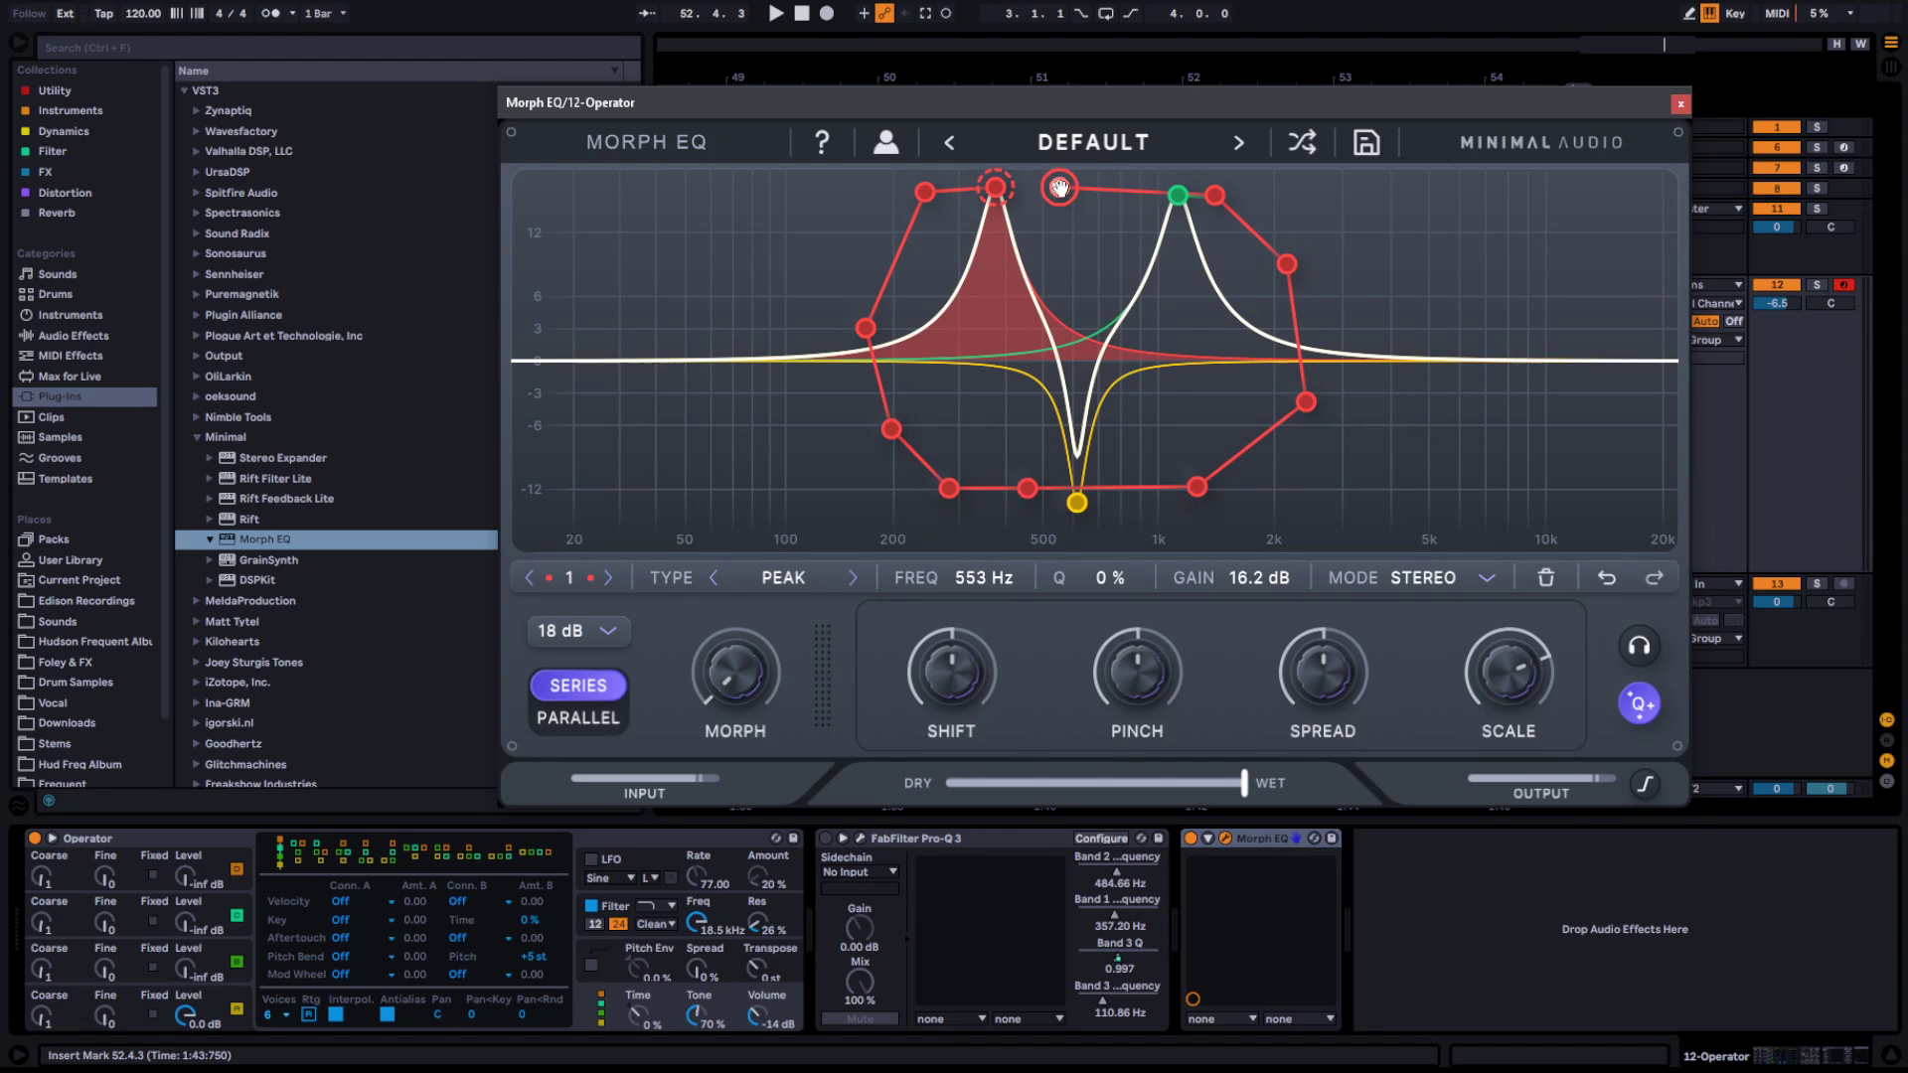
click(1074, 501)
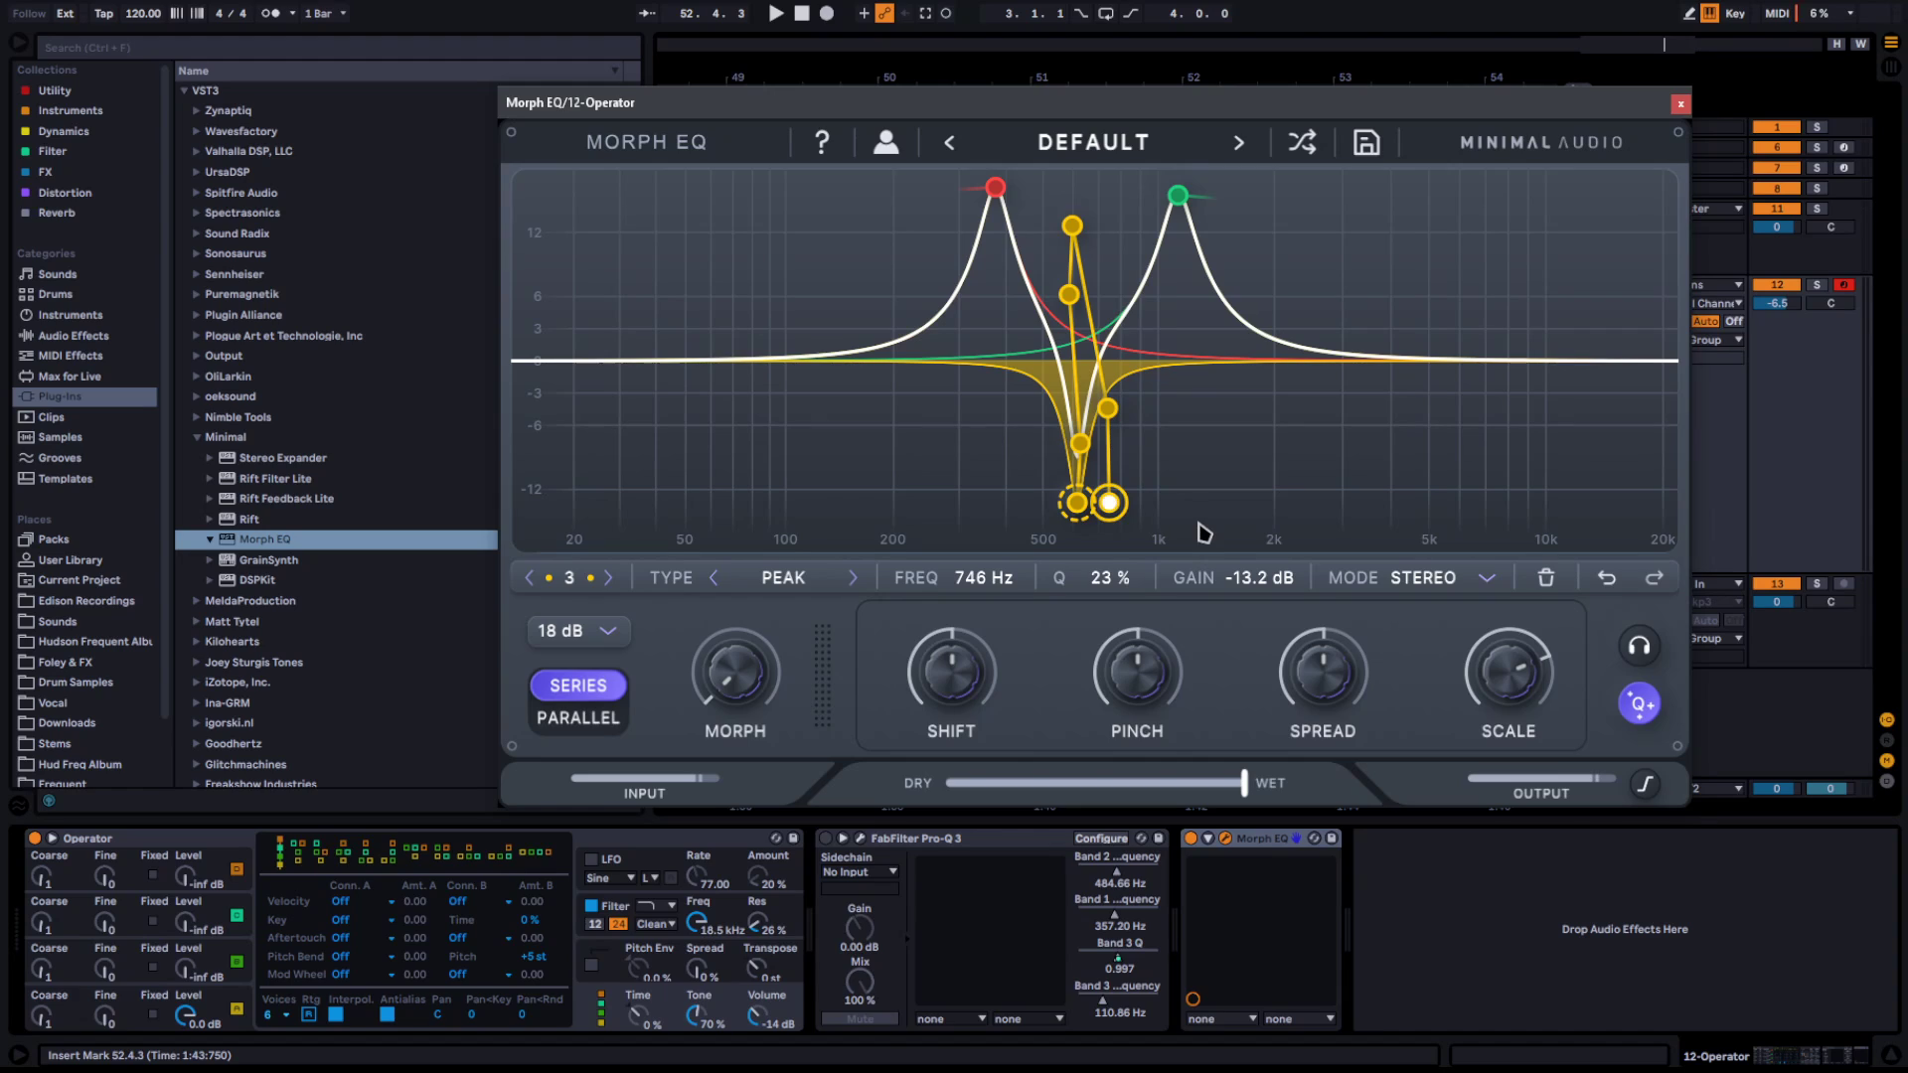
click(1203, 425)
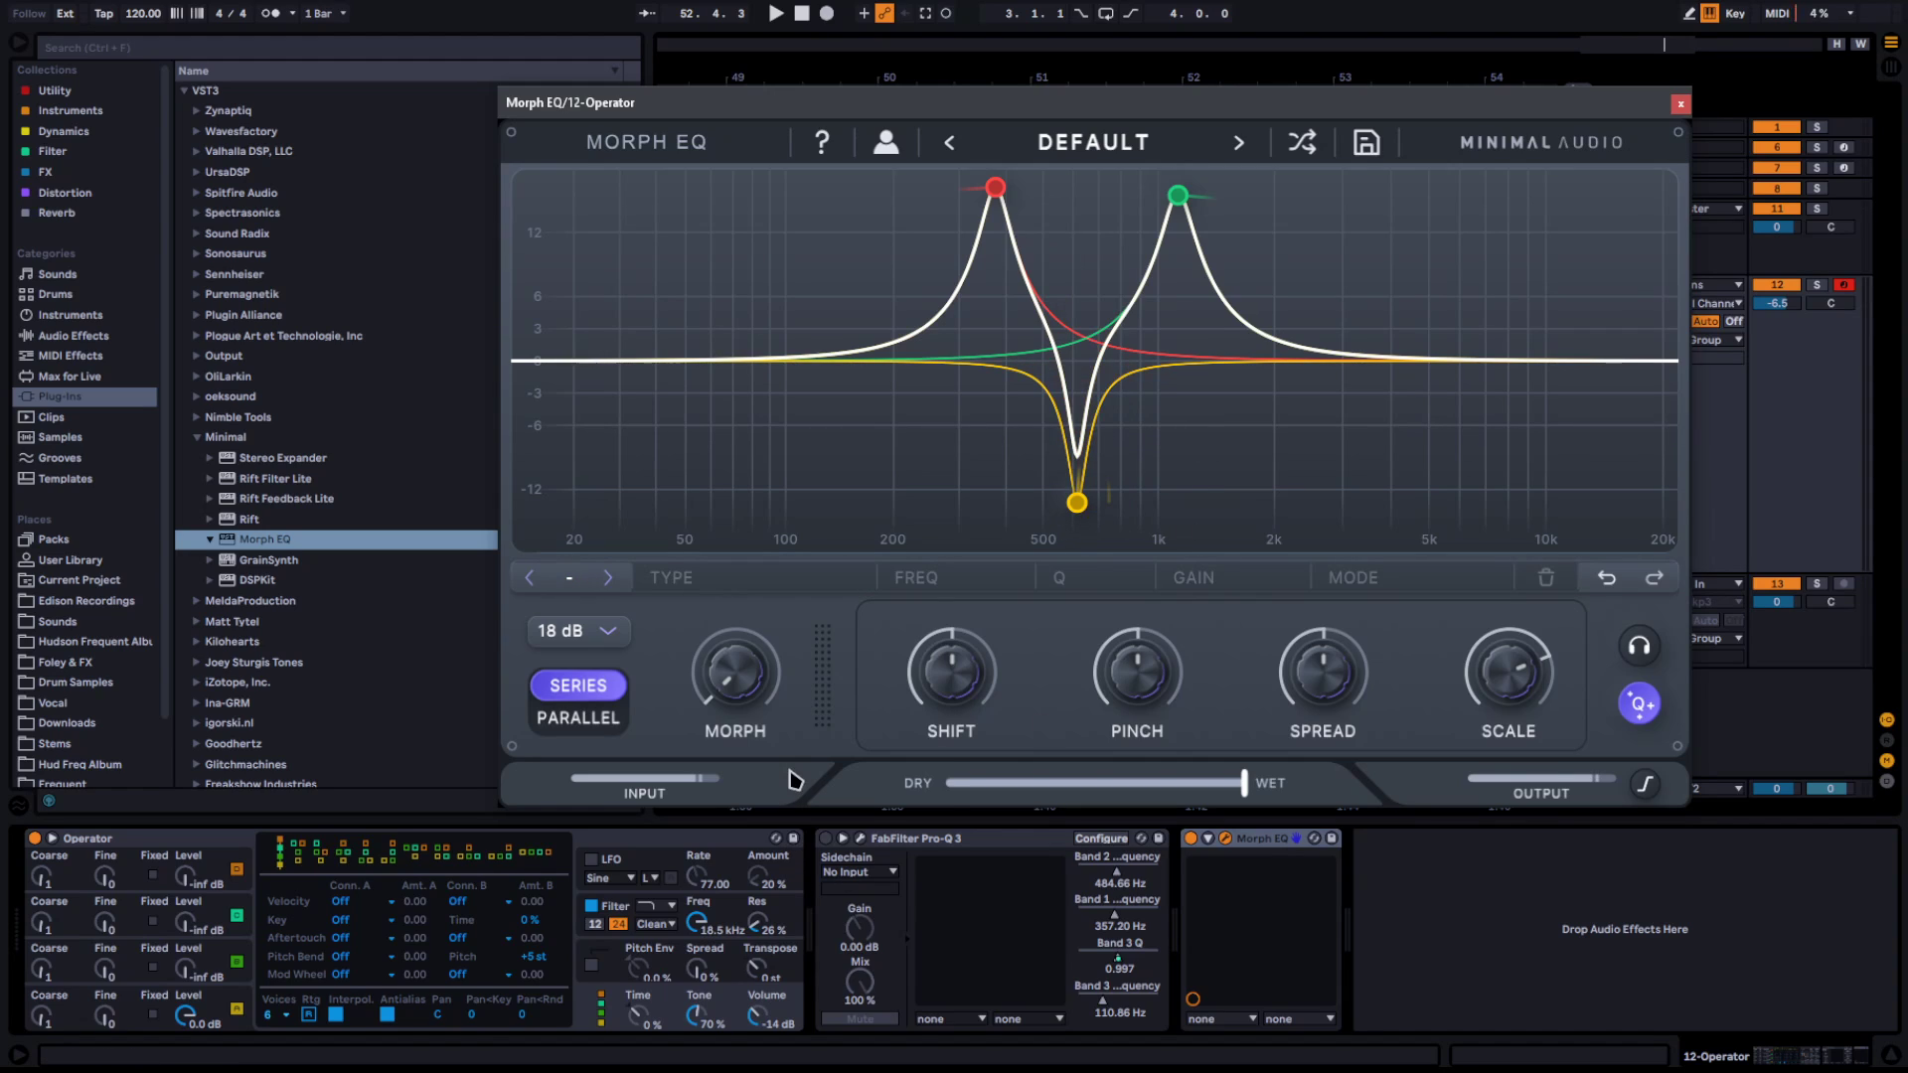
Raise Morph to 77% to move all filters along their paths, and set the gain range to 36 dB
drag(732, 714, 804, 484)
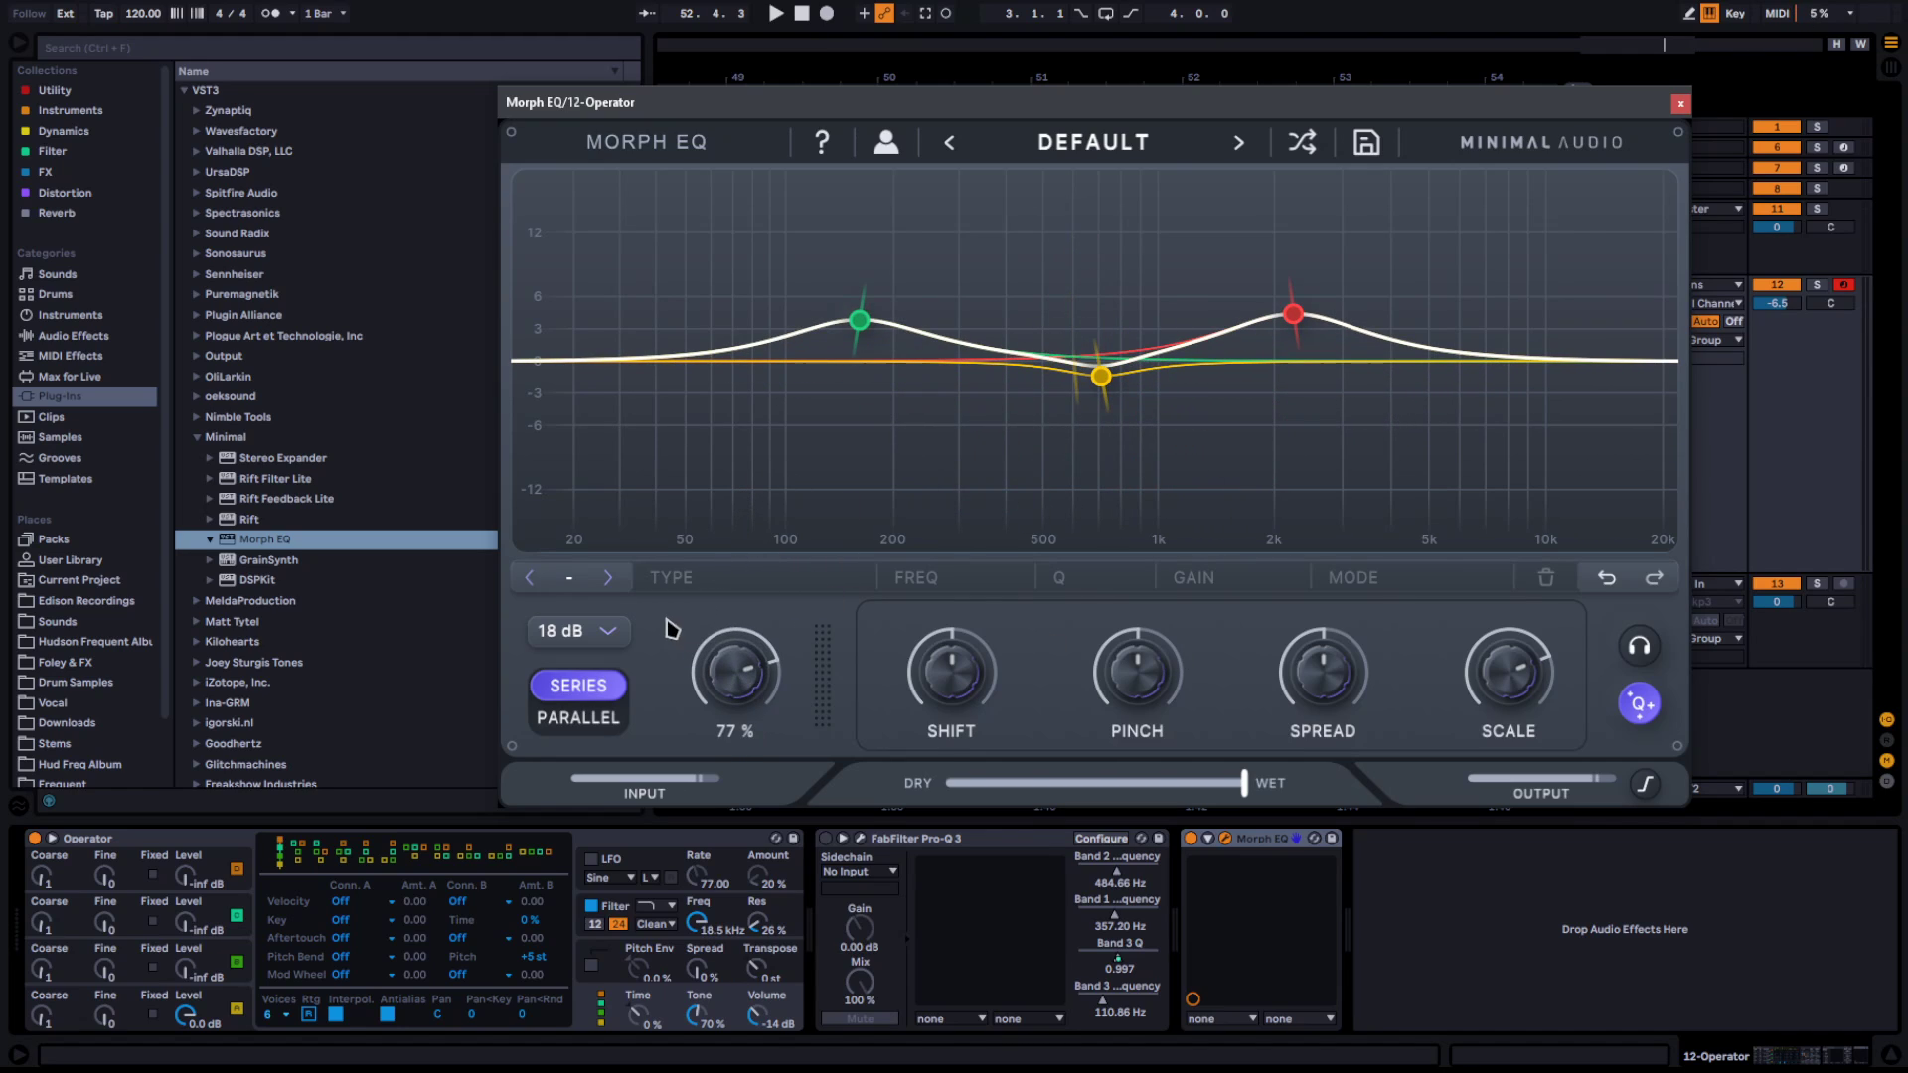
click(611, 632)
click(636, 765)
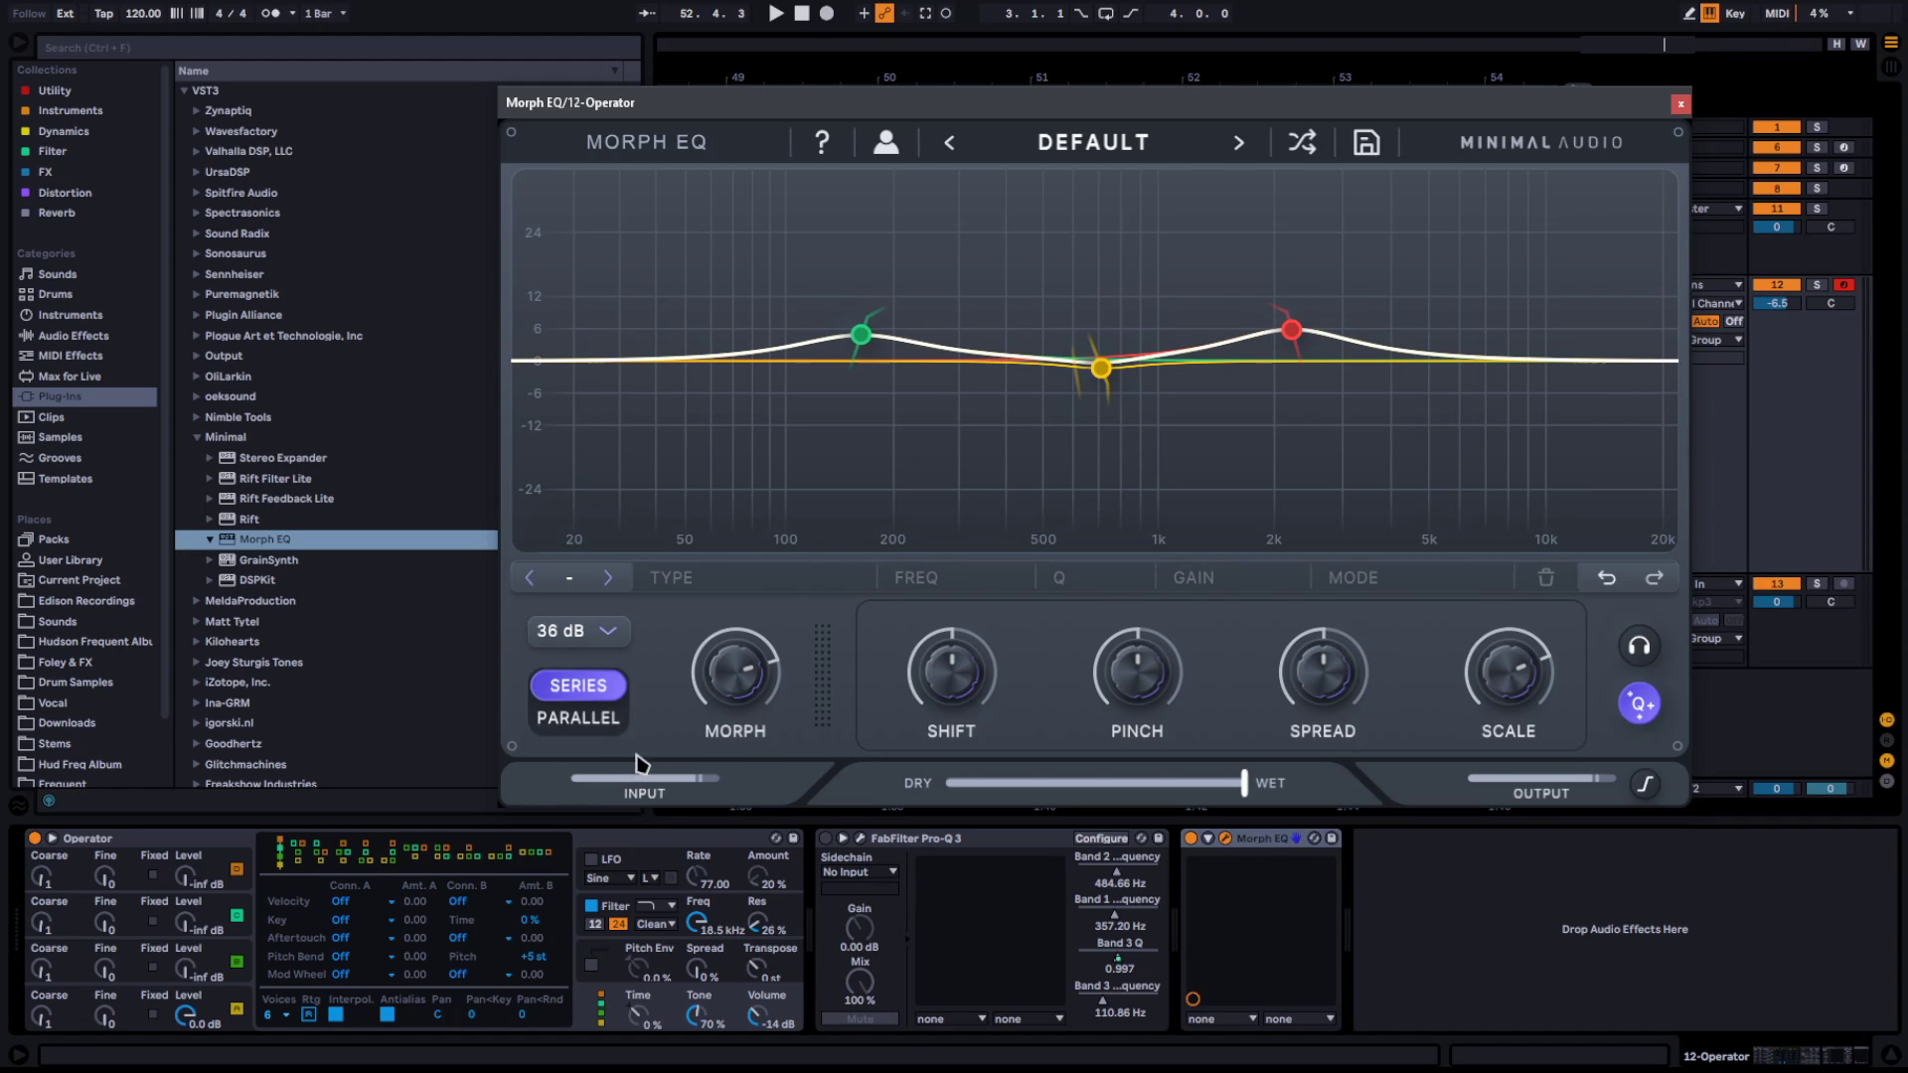
Reshape green filter 2's morph path by raising its upper points to 36 dB around 639 Hz and 1.02 kHz
click(861, 335)
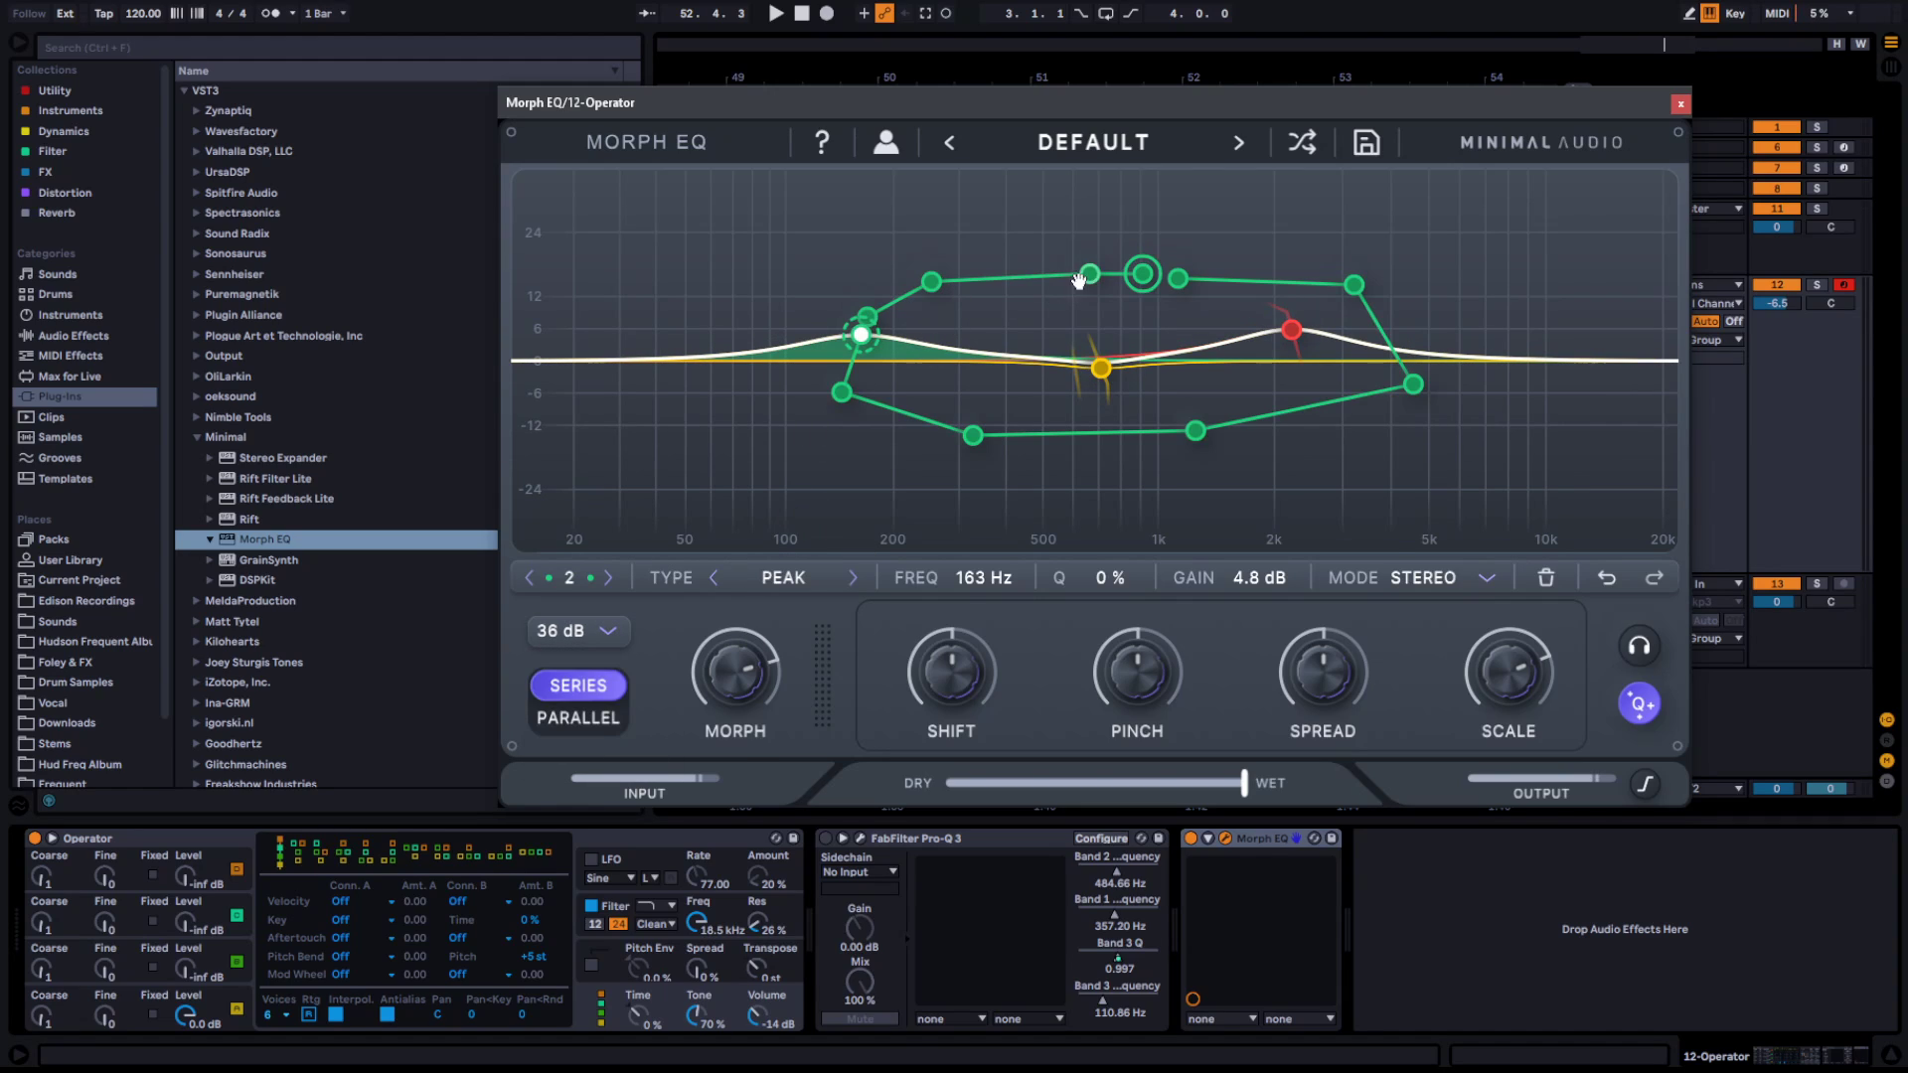
drag(1144, 272, 979, 264)
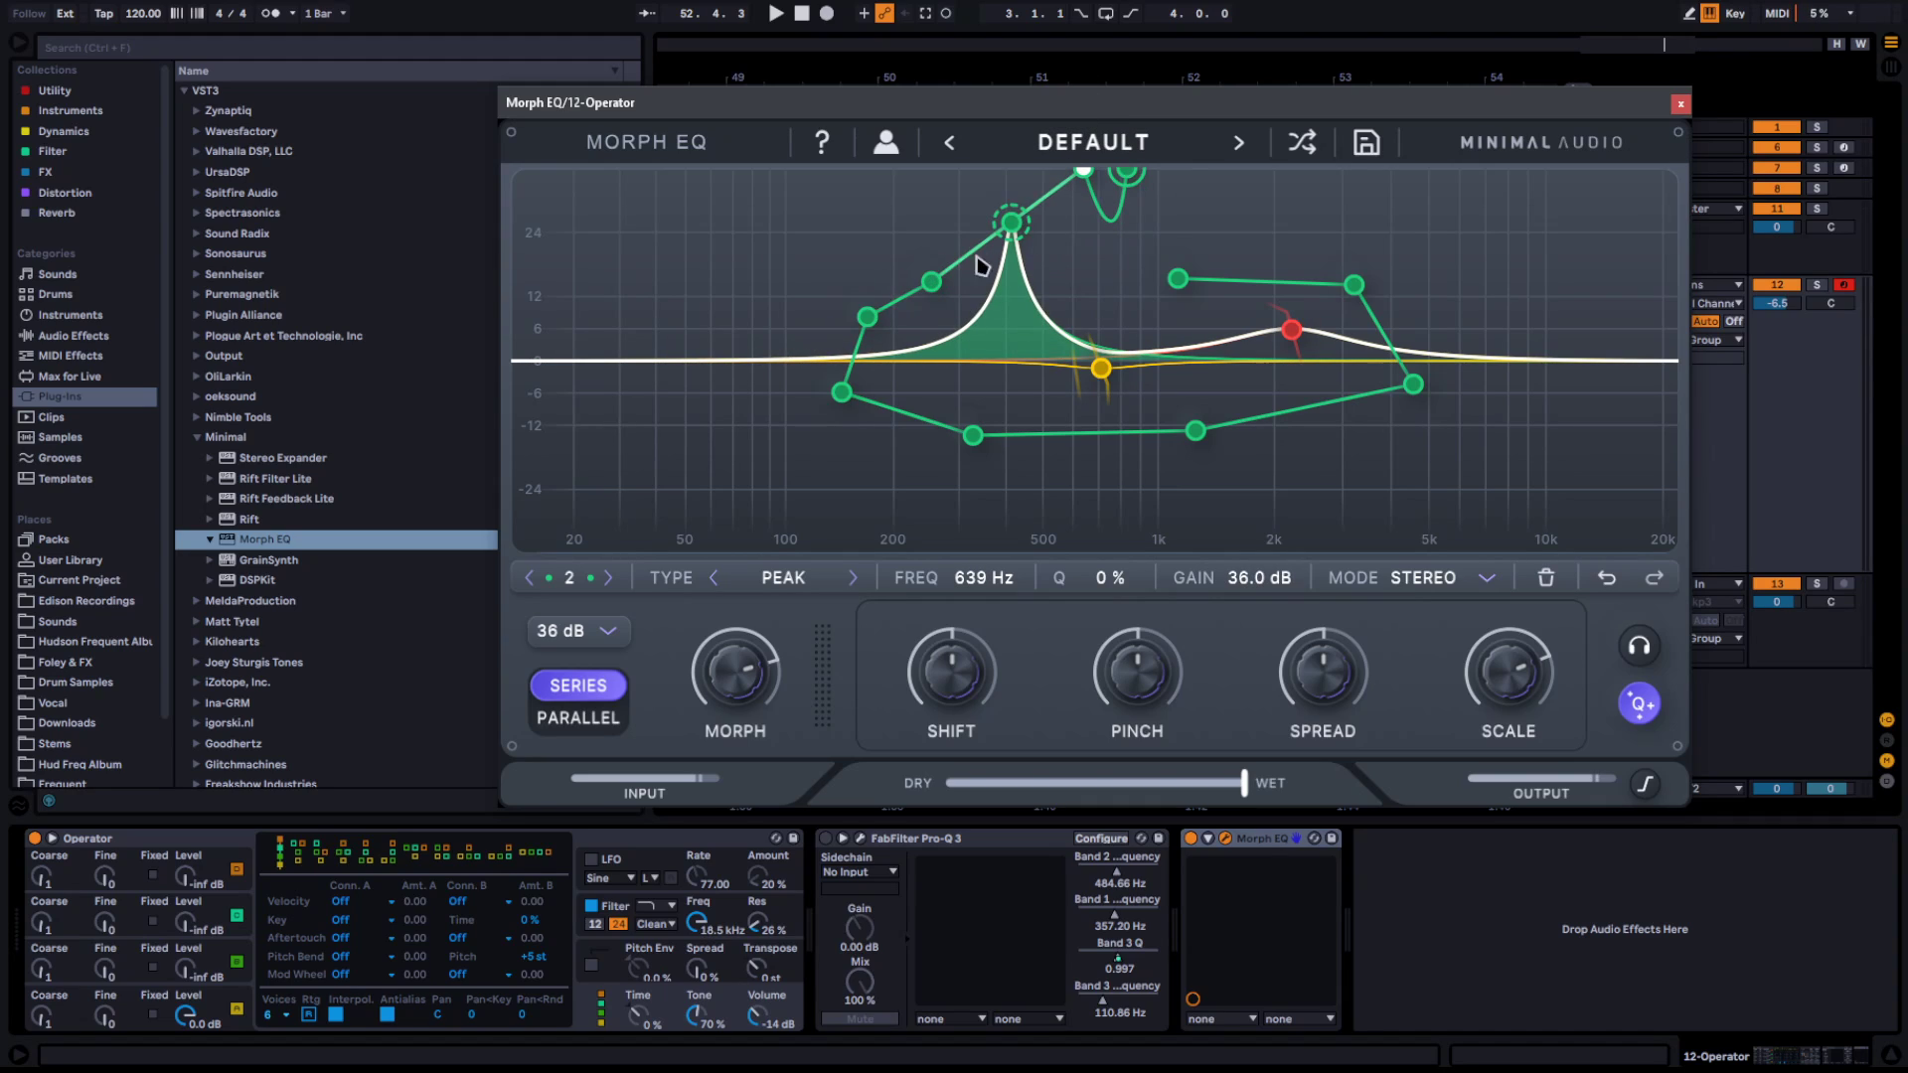
drag(1094, 134, 980, 192)
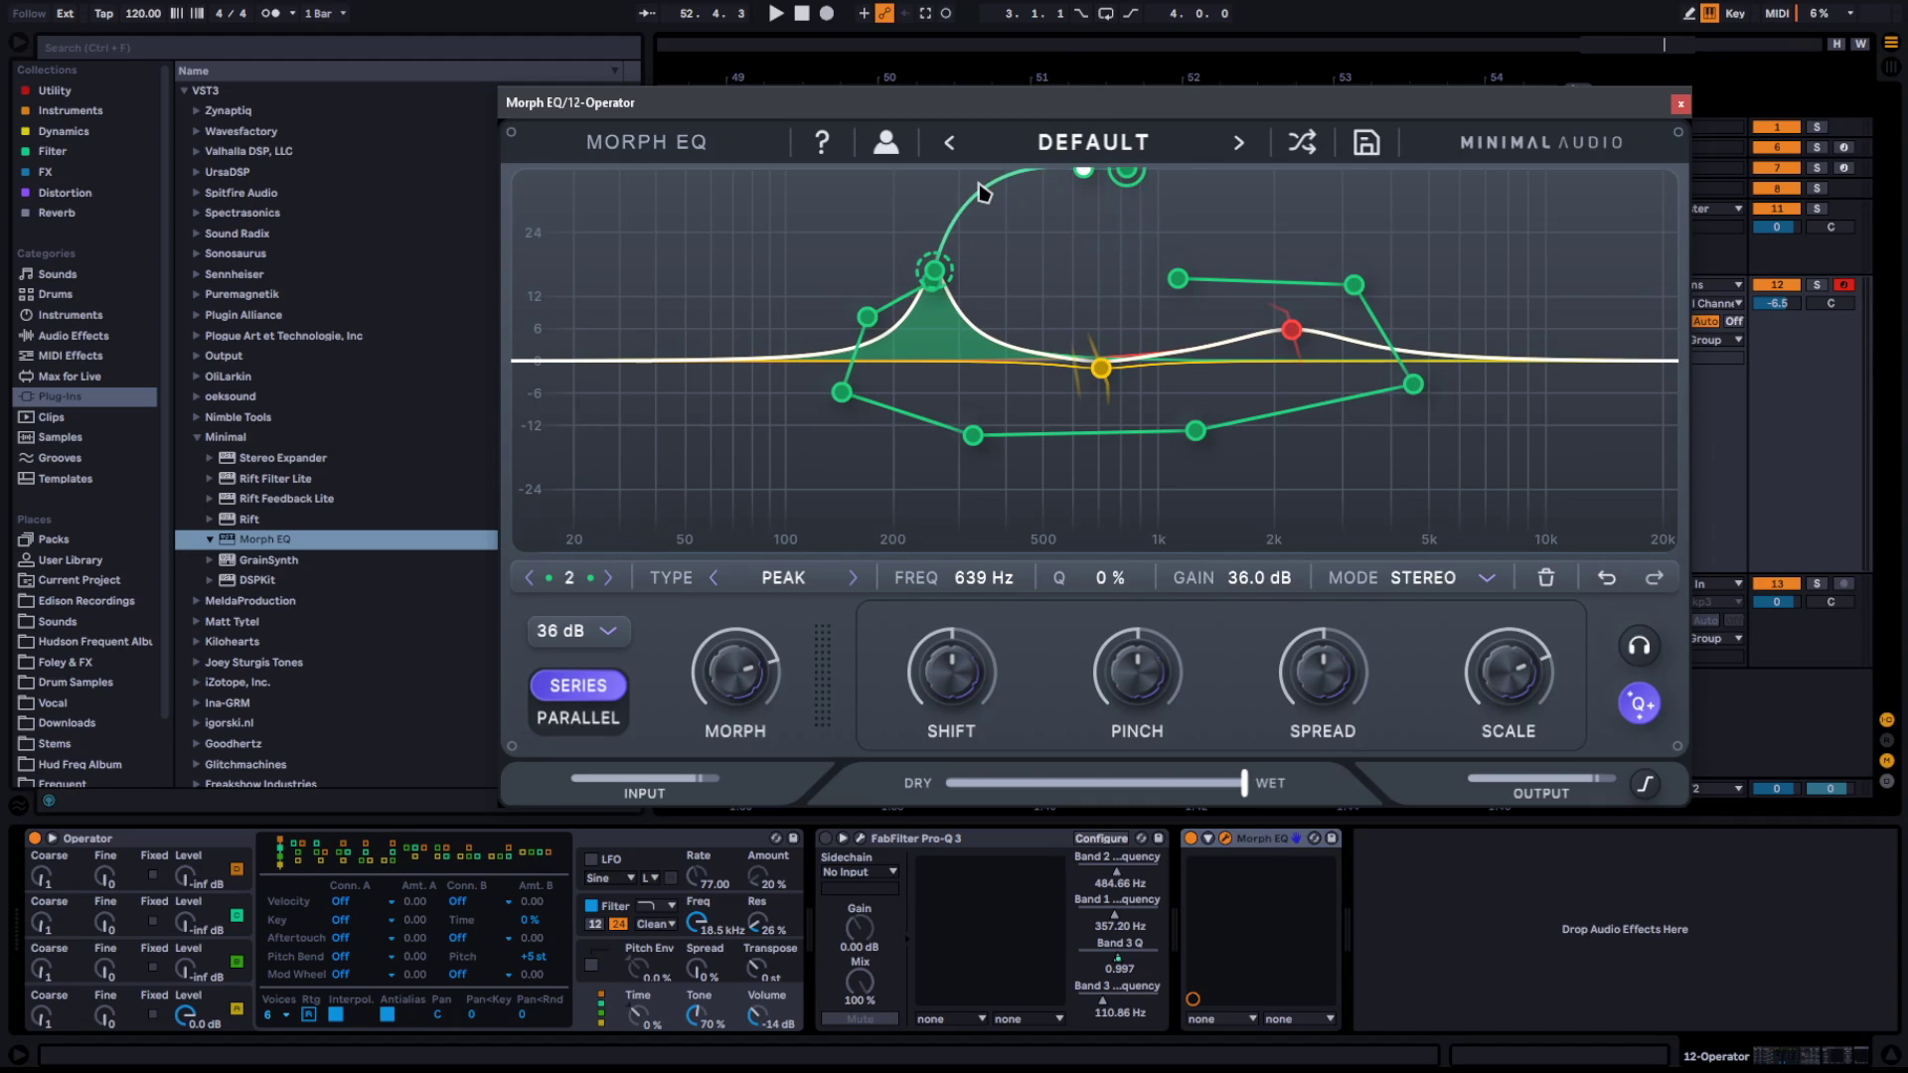
mouse_move(936, 285)
mouse_down()
mouse_move(878, 203)
mouse_move(913, 269)
mouse_up()
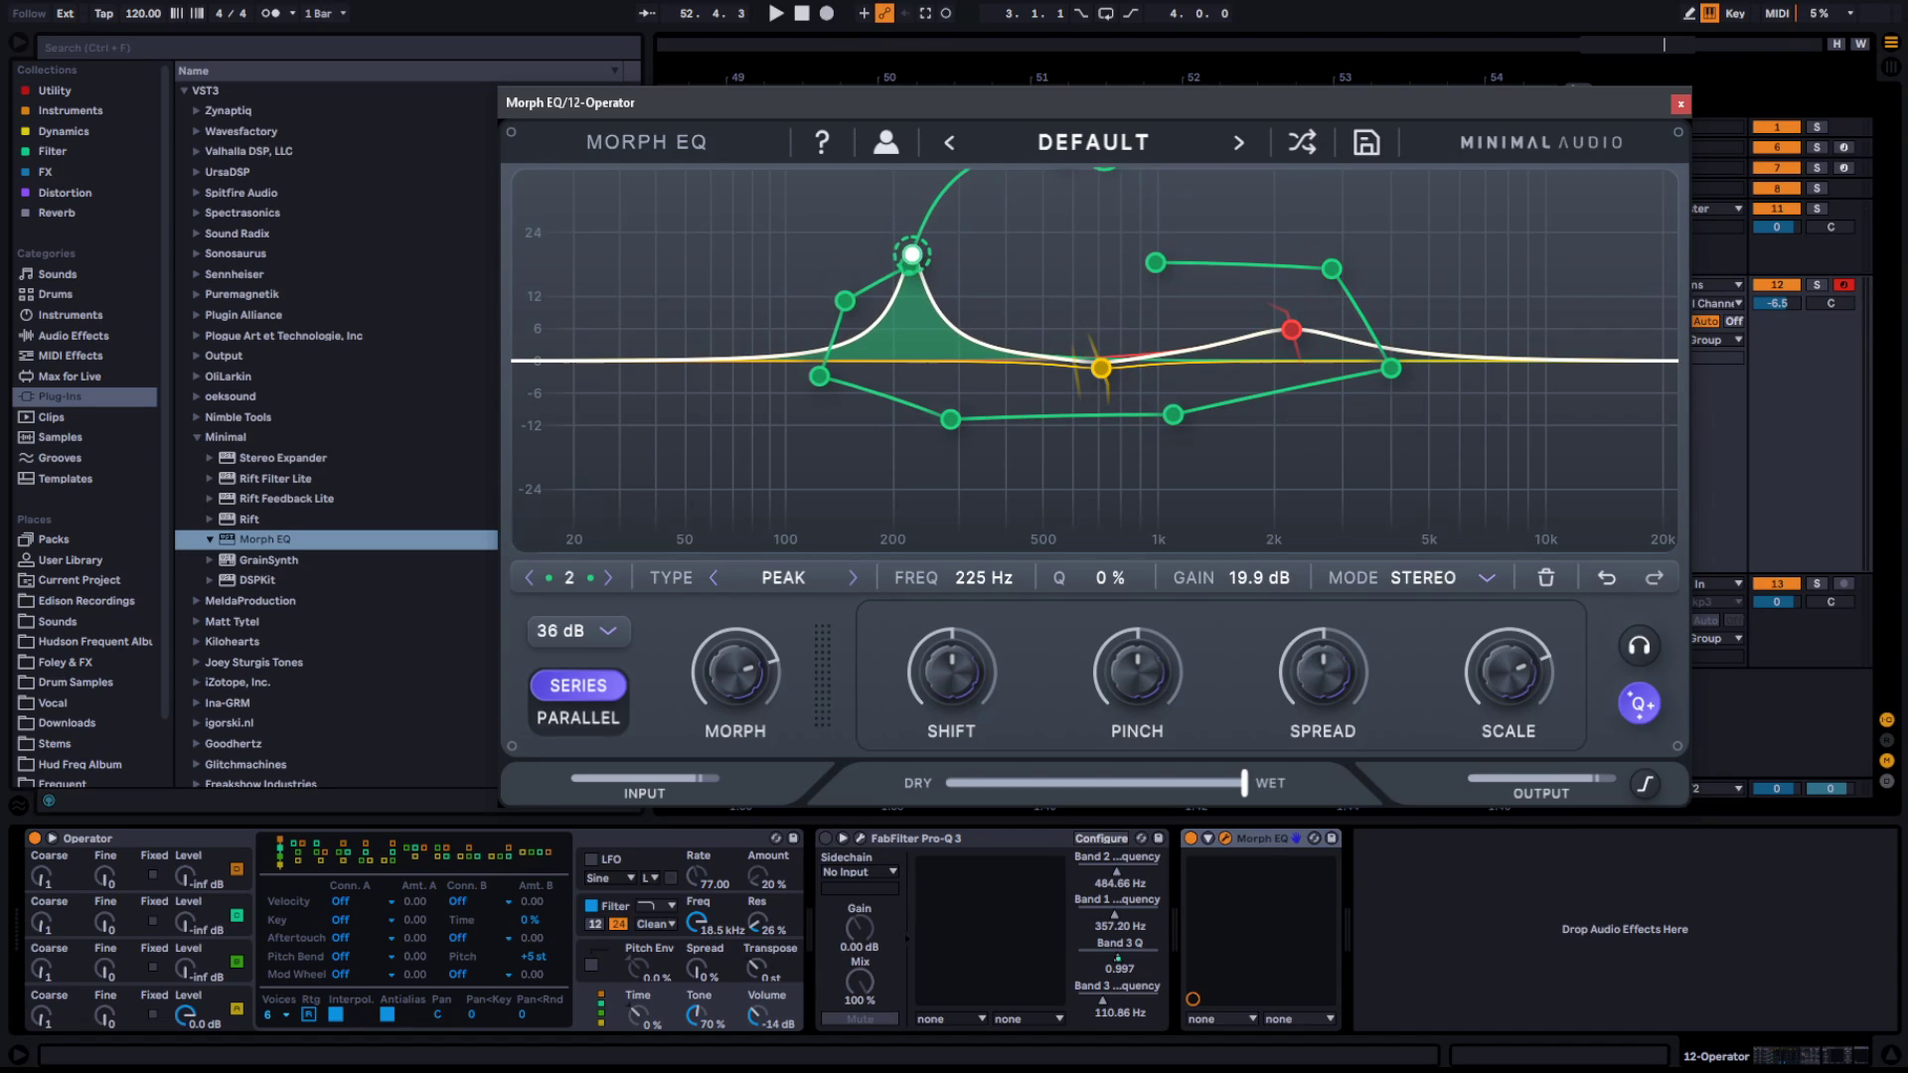
drag(1158, 269, 1162, 171)
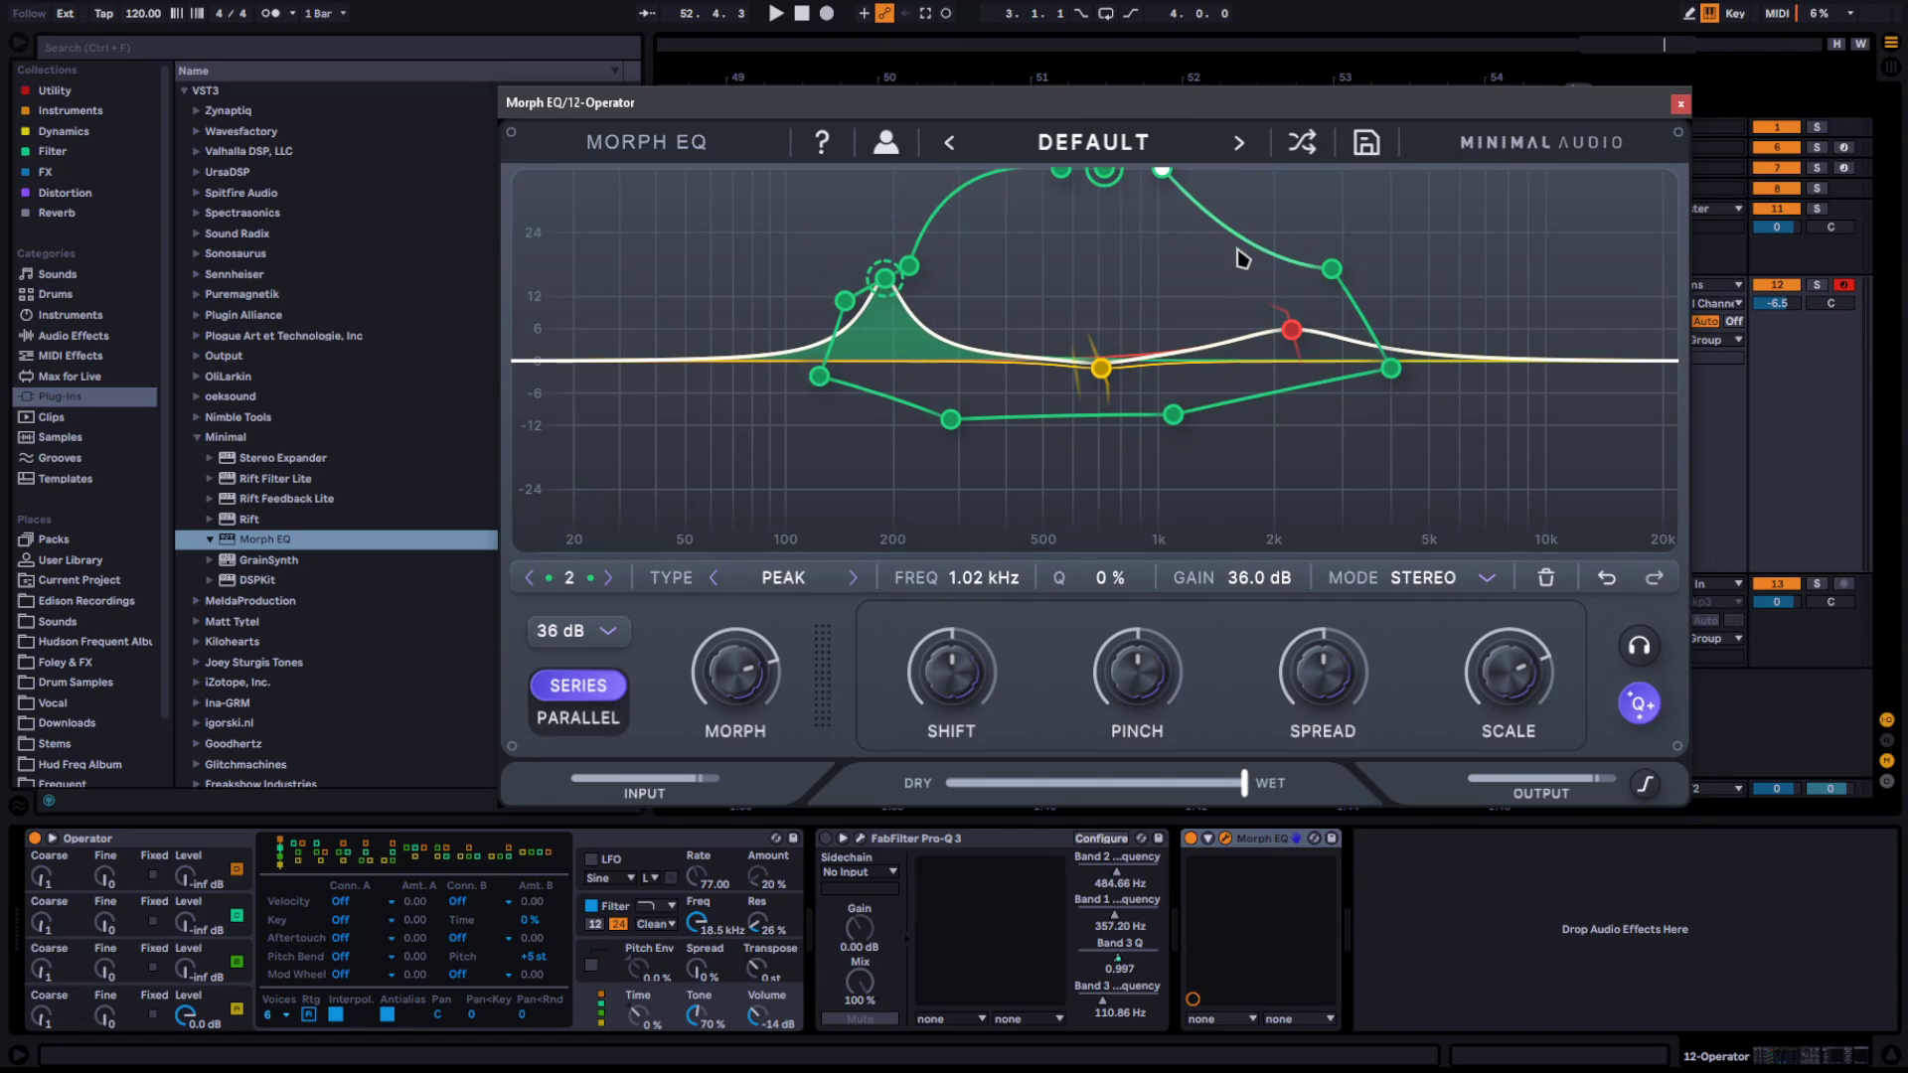
Stretch red filter 1's morph path with points at 390 Hz and 36 dB, 1.51 kHz and 31.8 dB, and 517 Hz and -21.1 dB
click(1291, 329)
drag(1060, 273, 1056, 171)
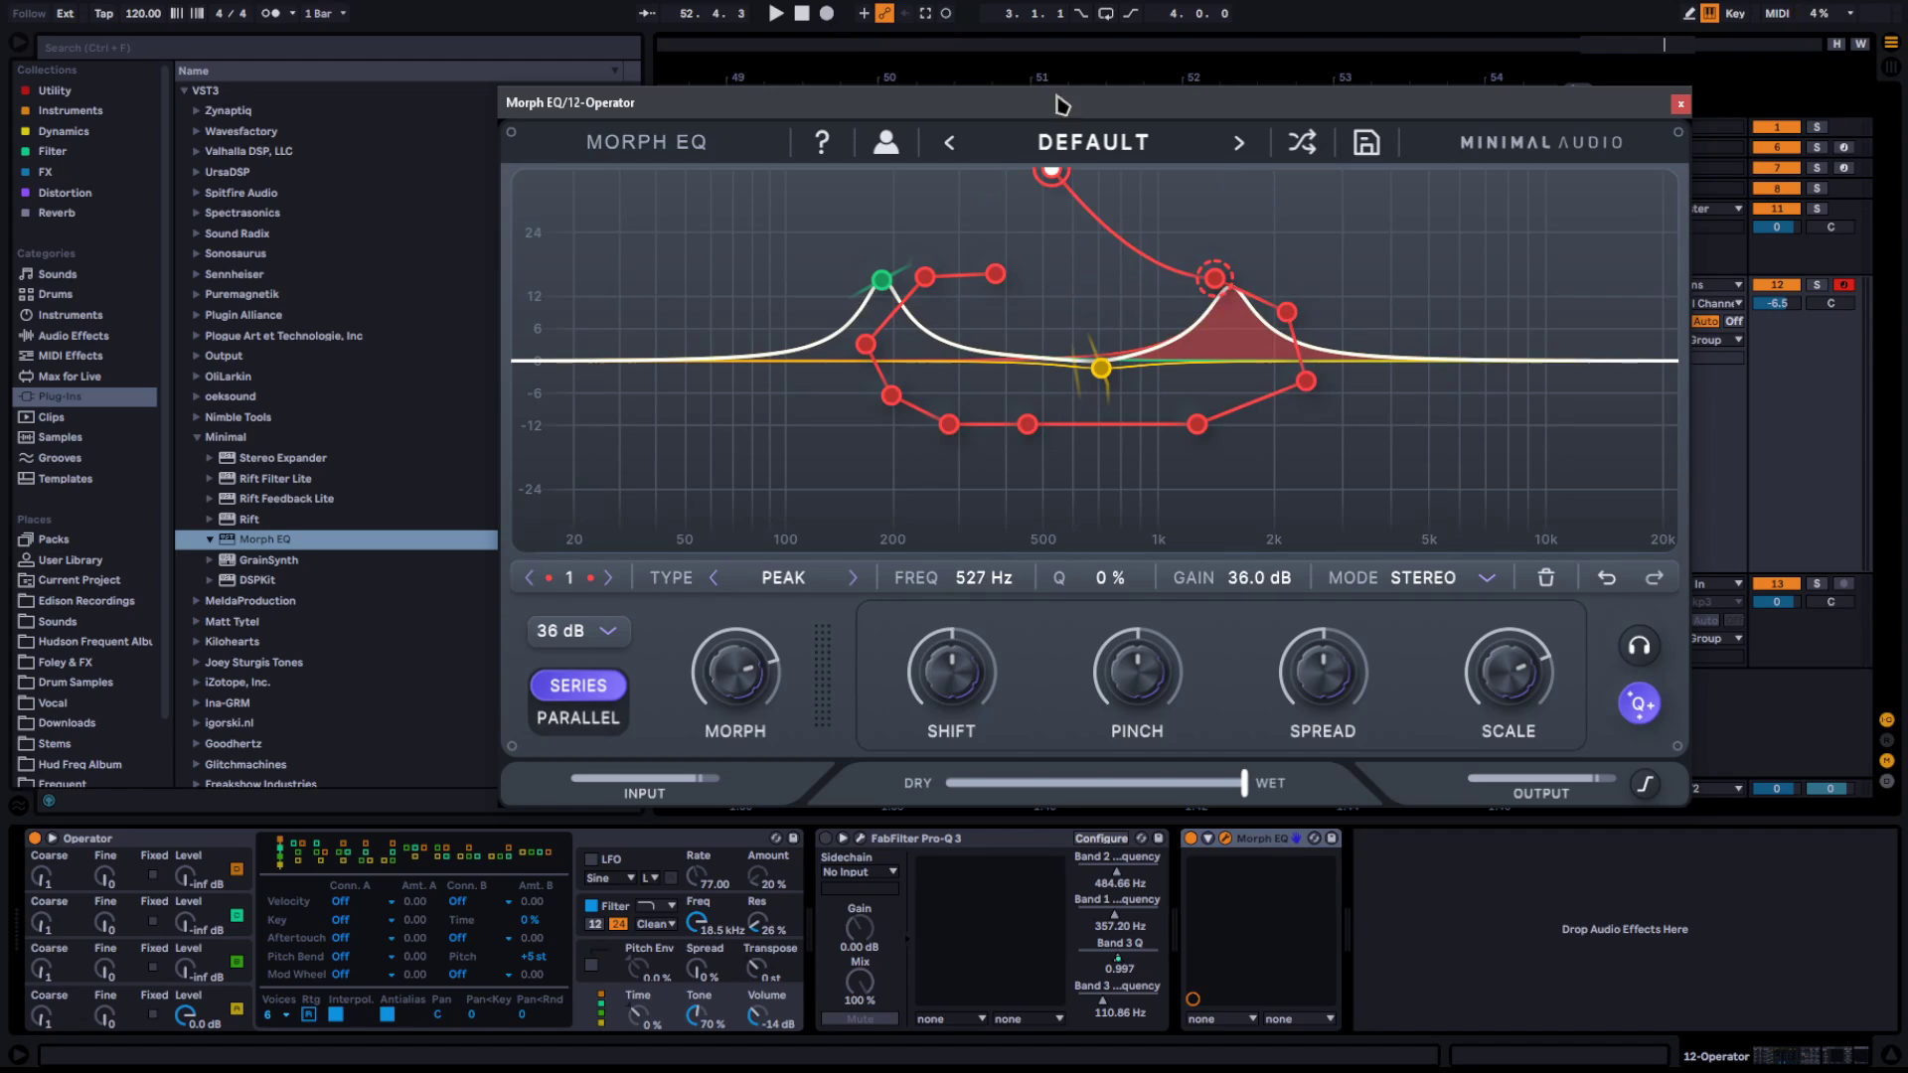
drag(1215, 278, 1271, 271)
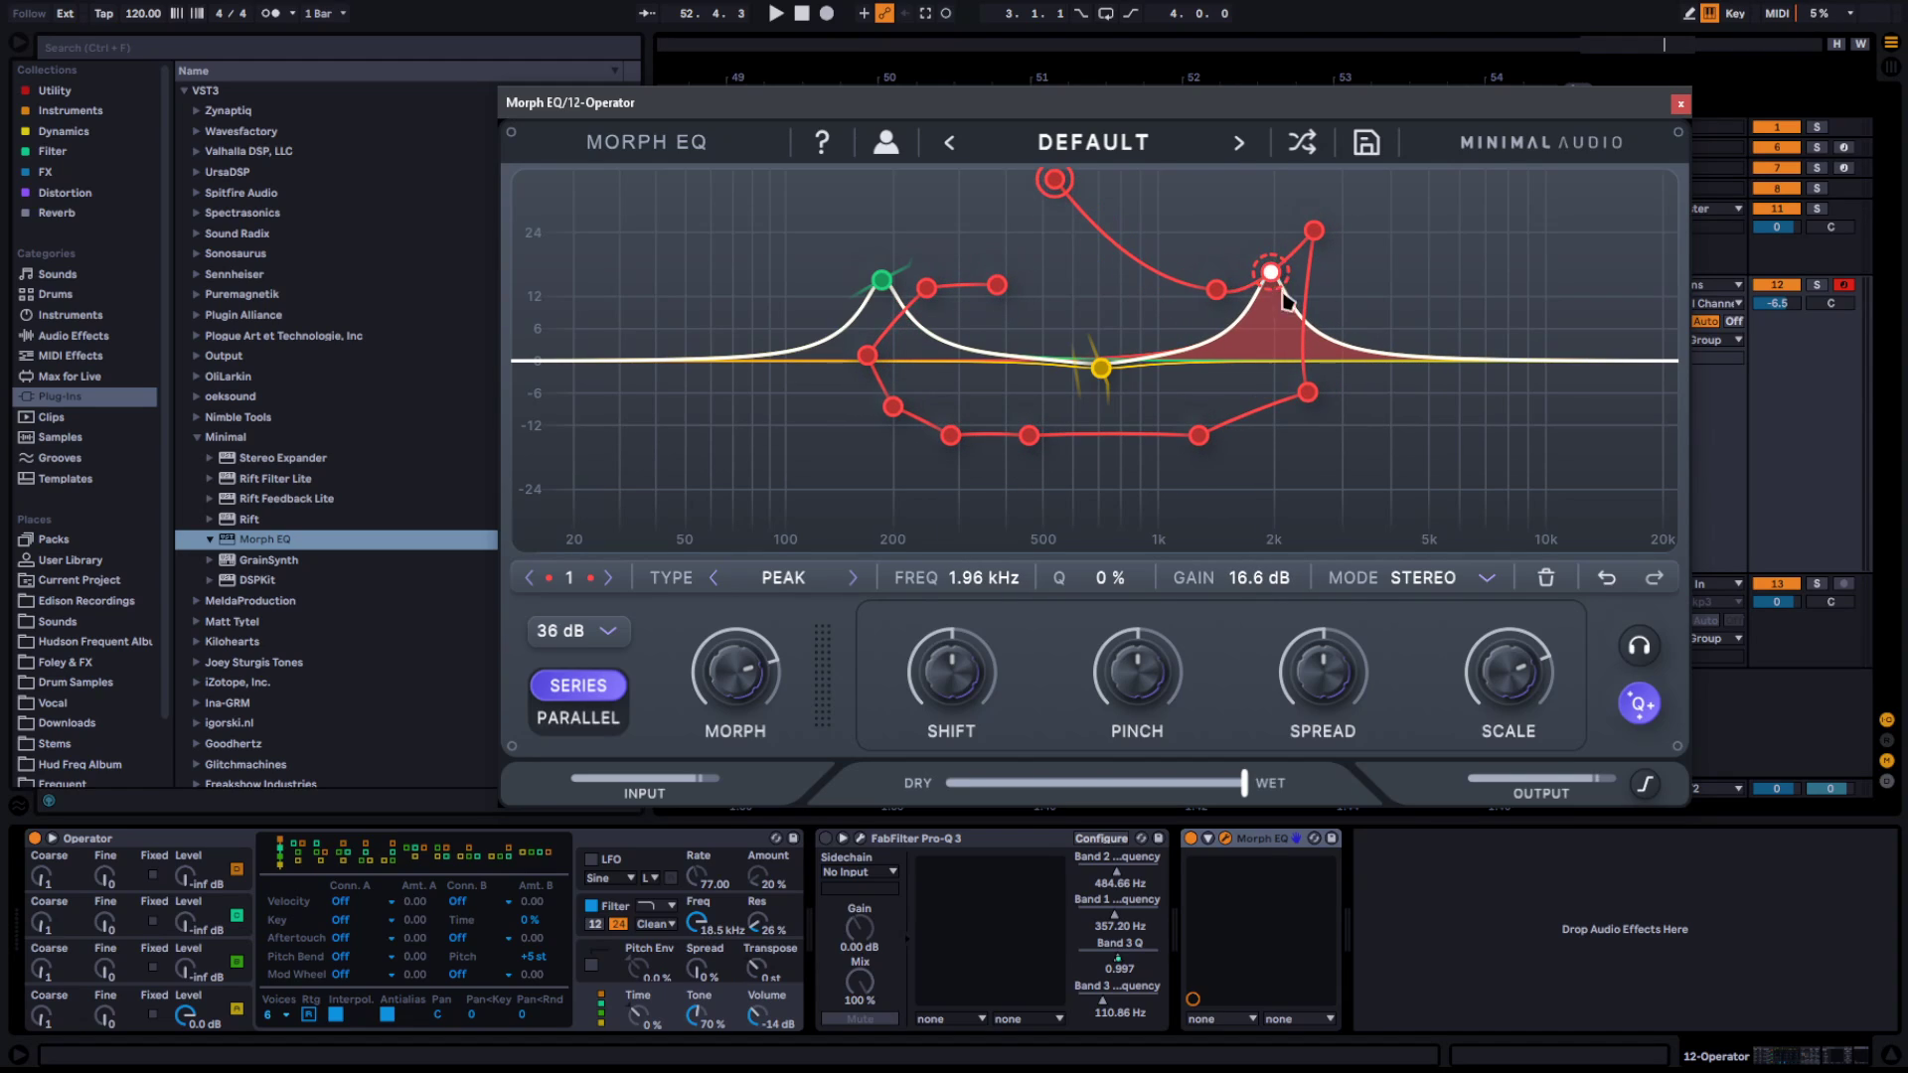
drag(1272, 274, 1228, 191)
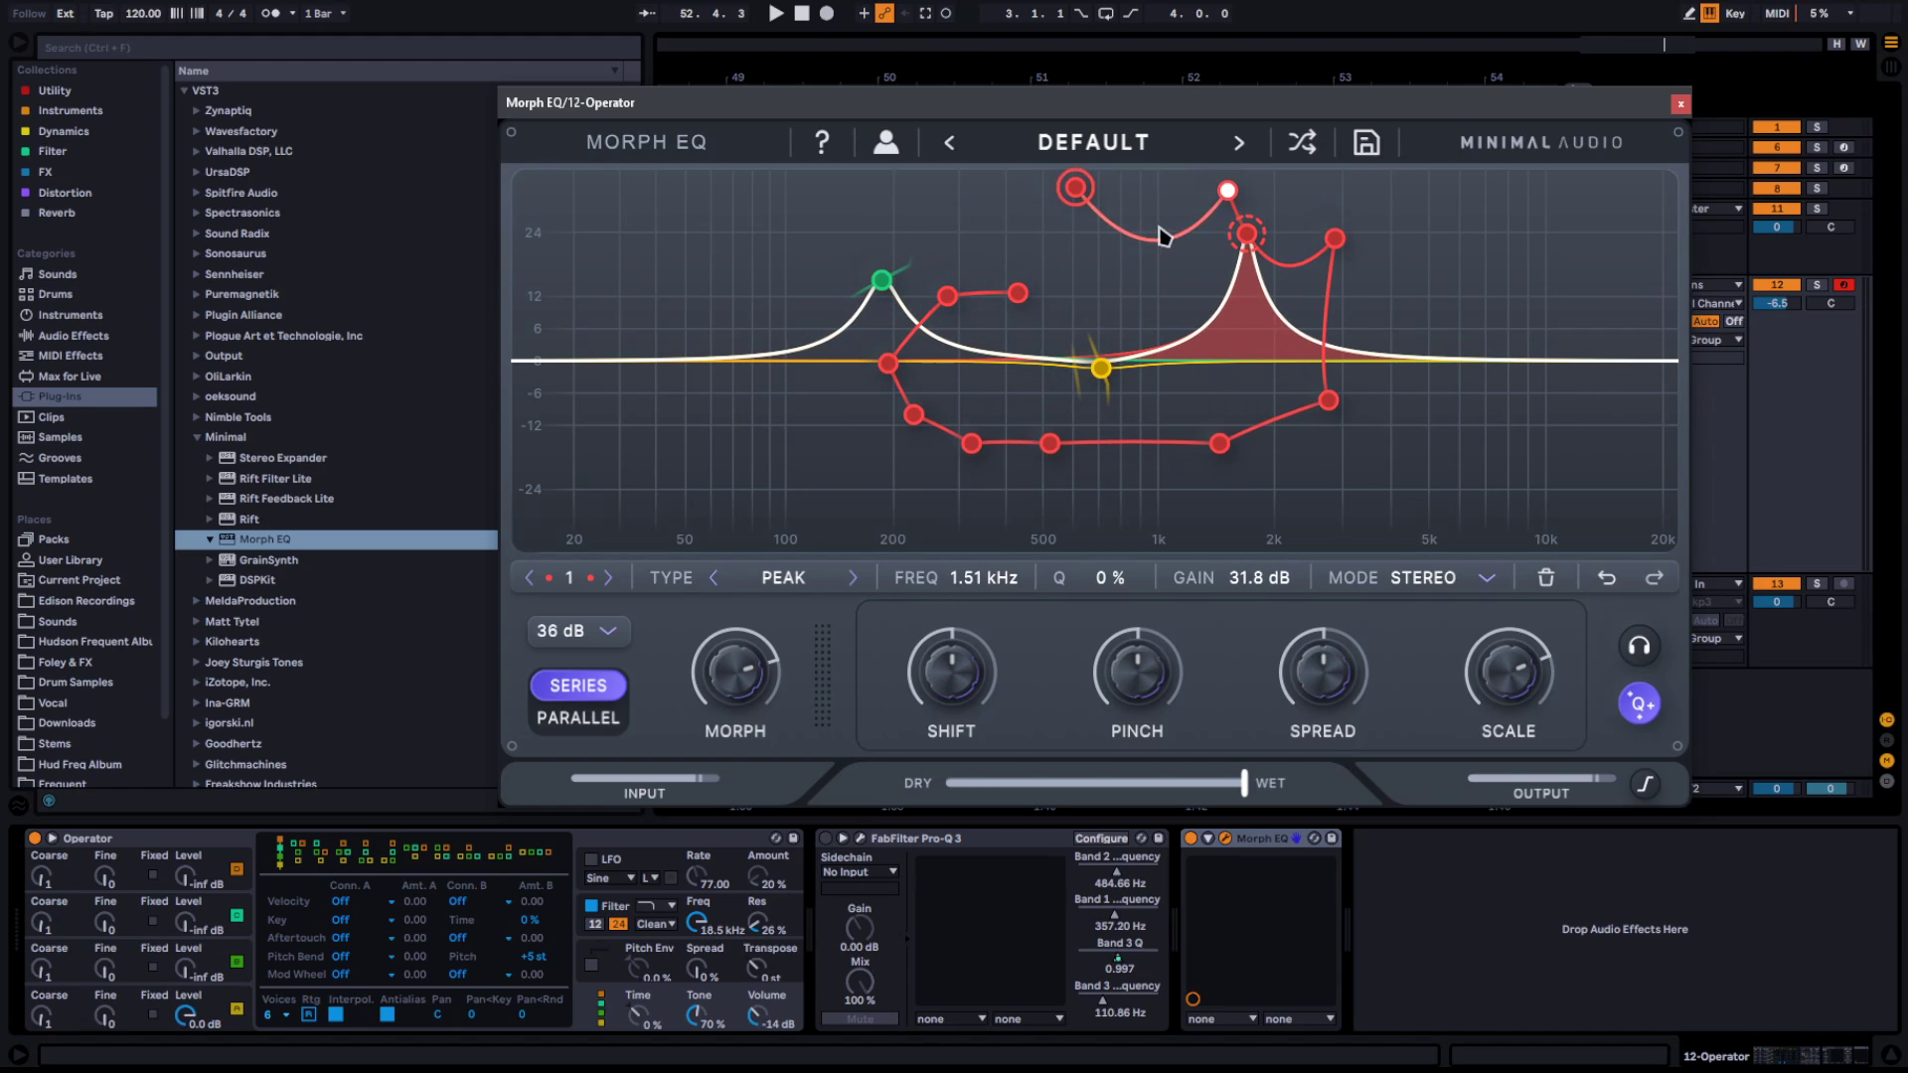
drag(1018, 293, 1001, 173)
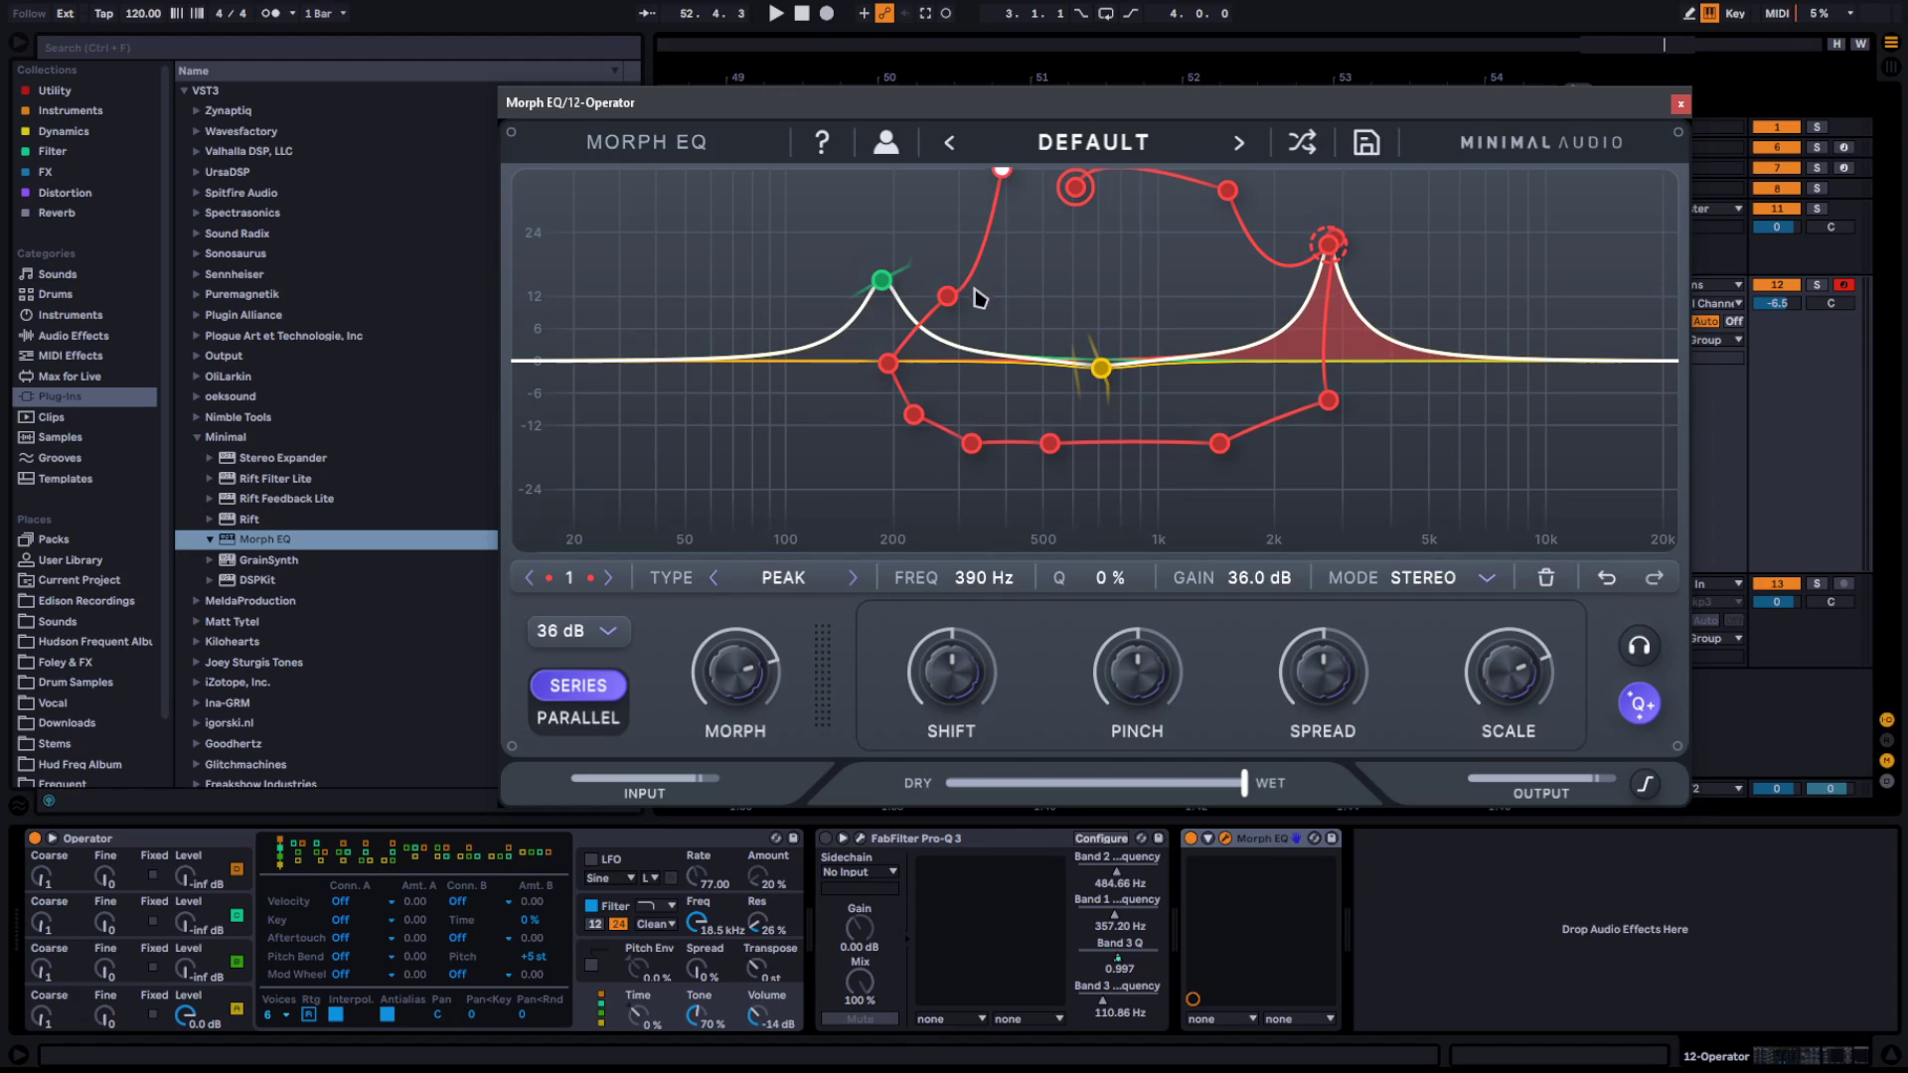
drag(947, 295, 904, 245)
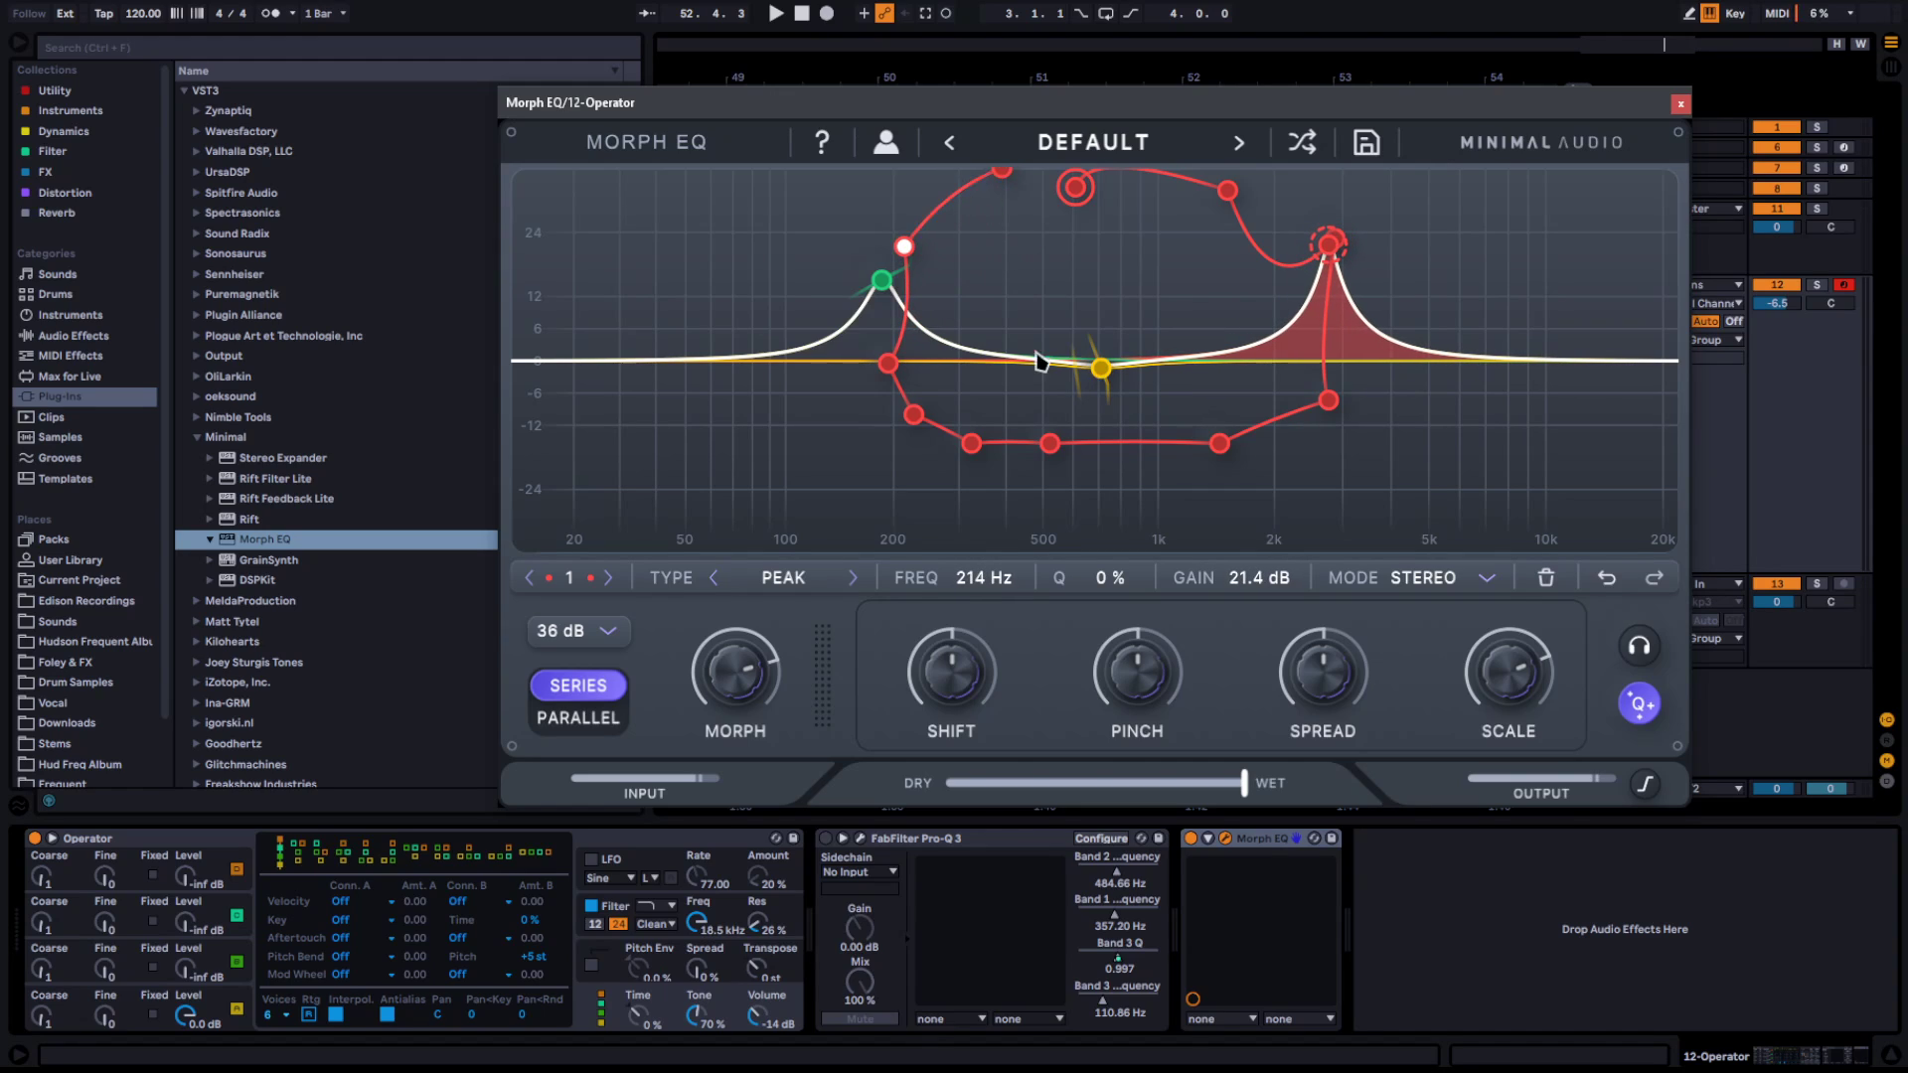
drag(1048, 442, 1049, 473)
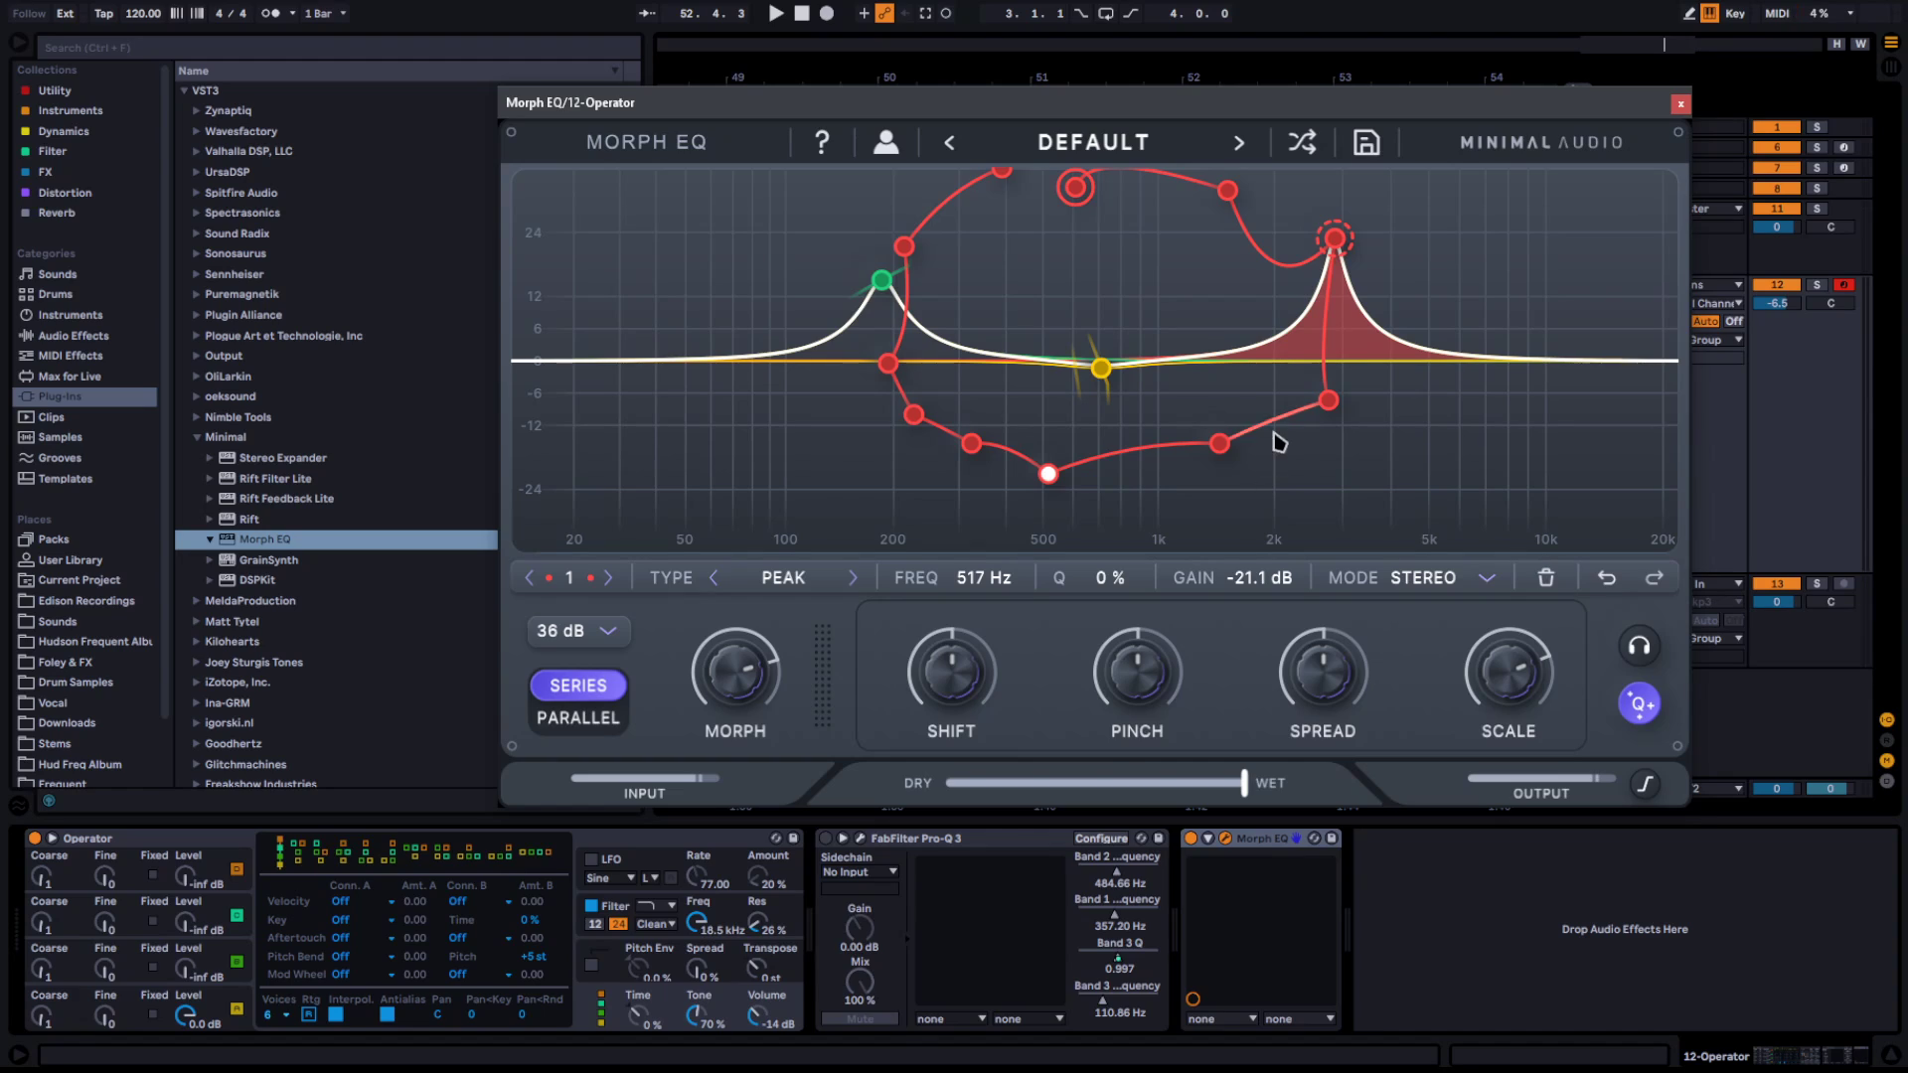
Extend yellow filter 3's morph path to the top of the gain range, and raise Scale
click(1102, 369)
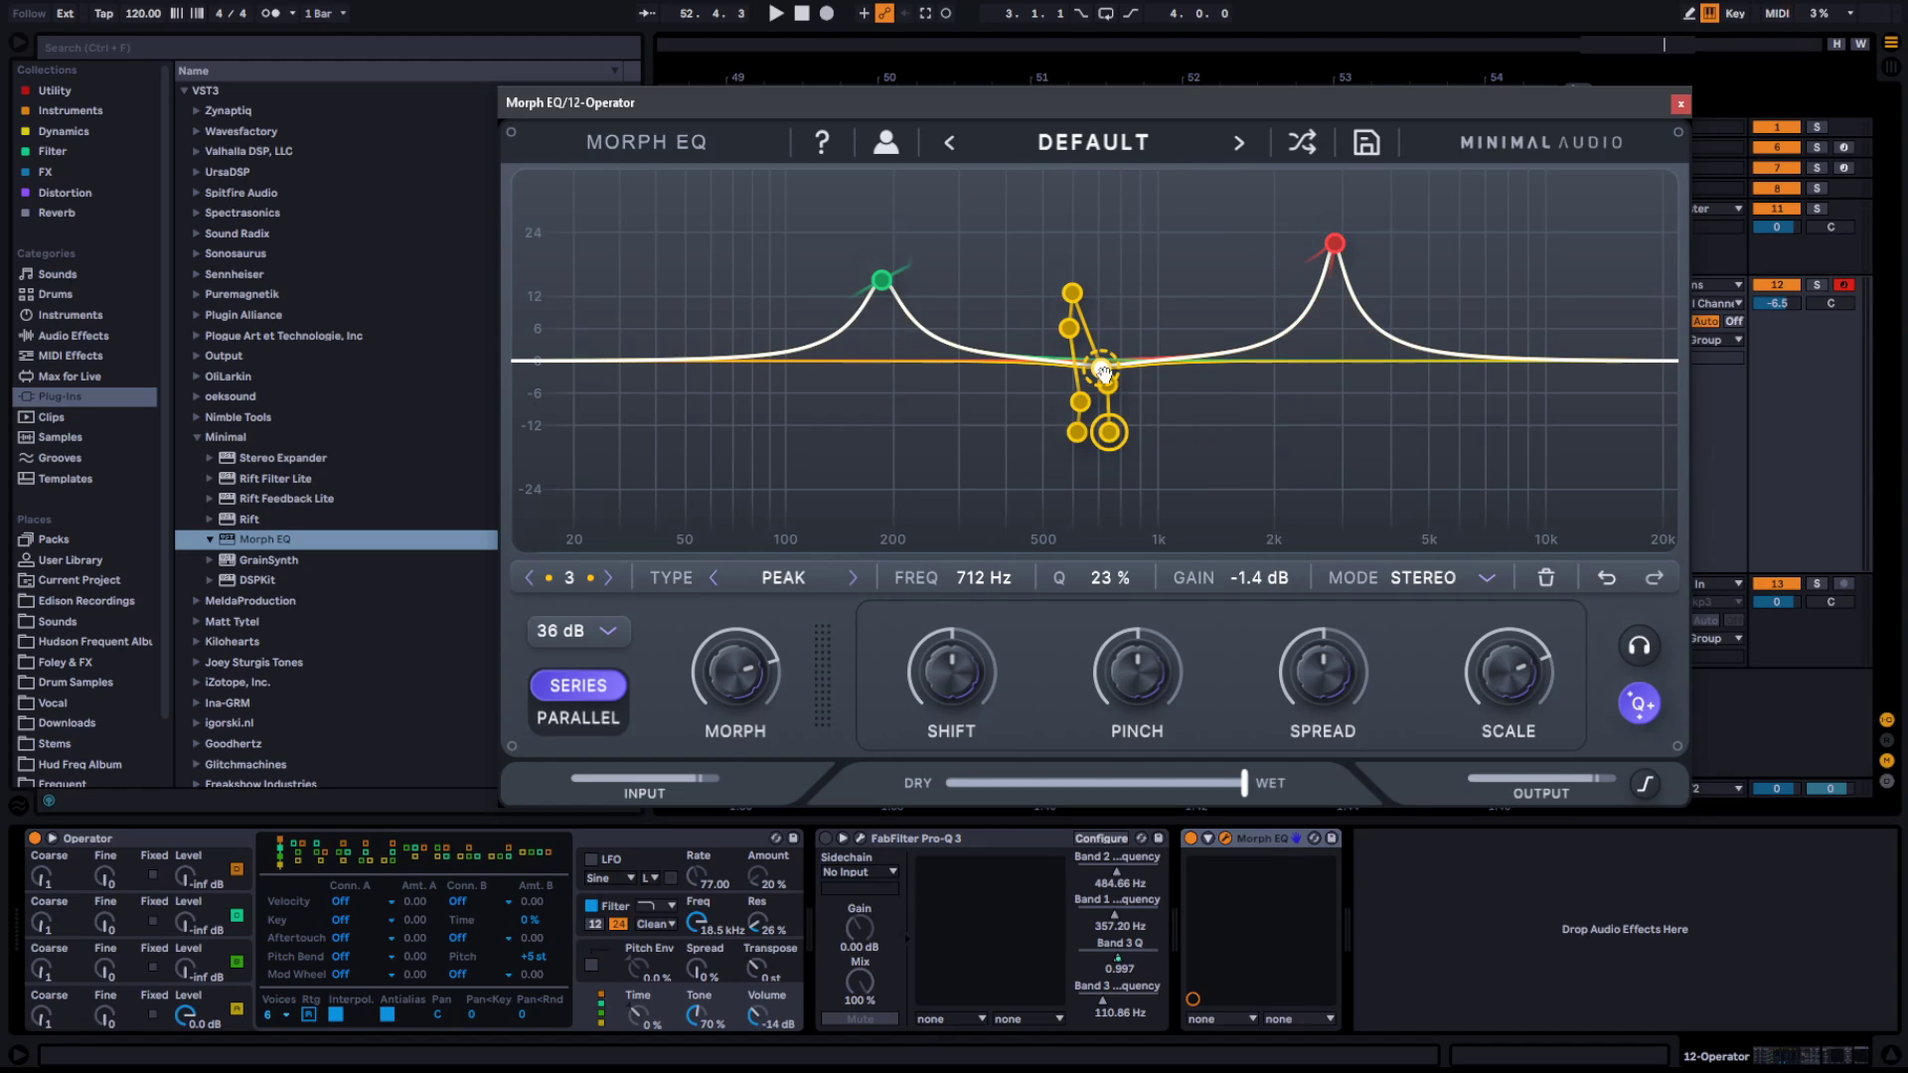
drag(1070, 298, 1093, 179)
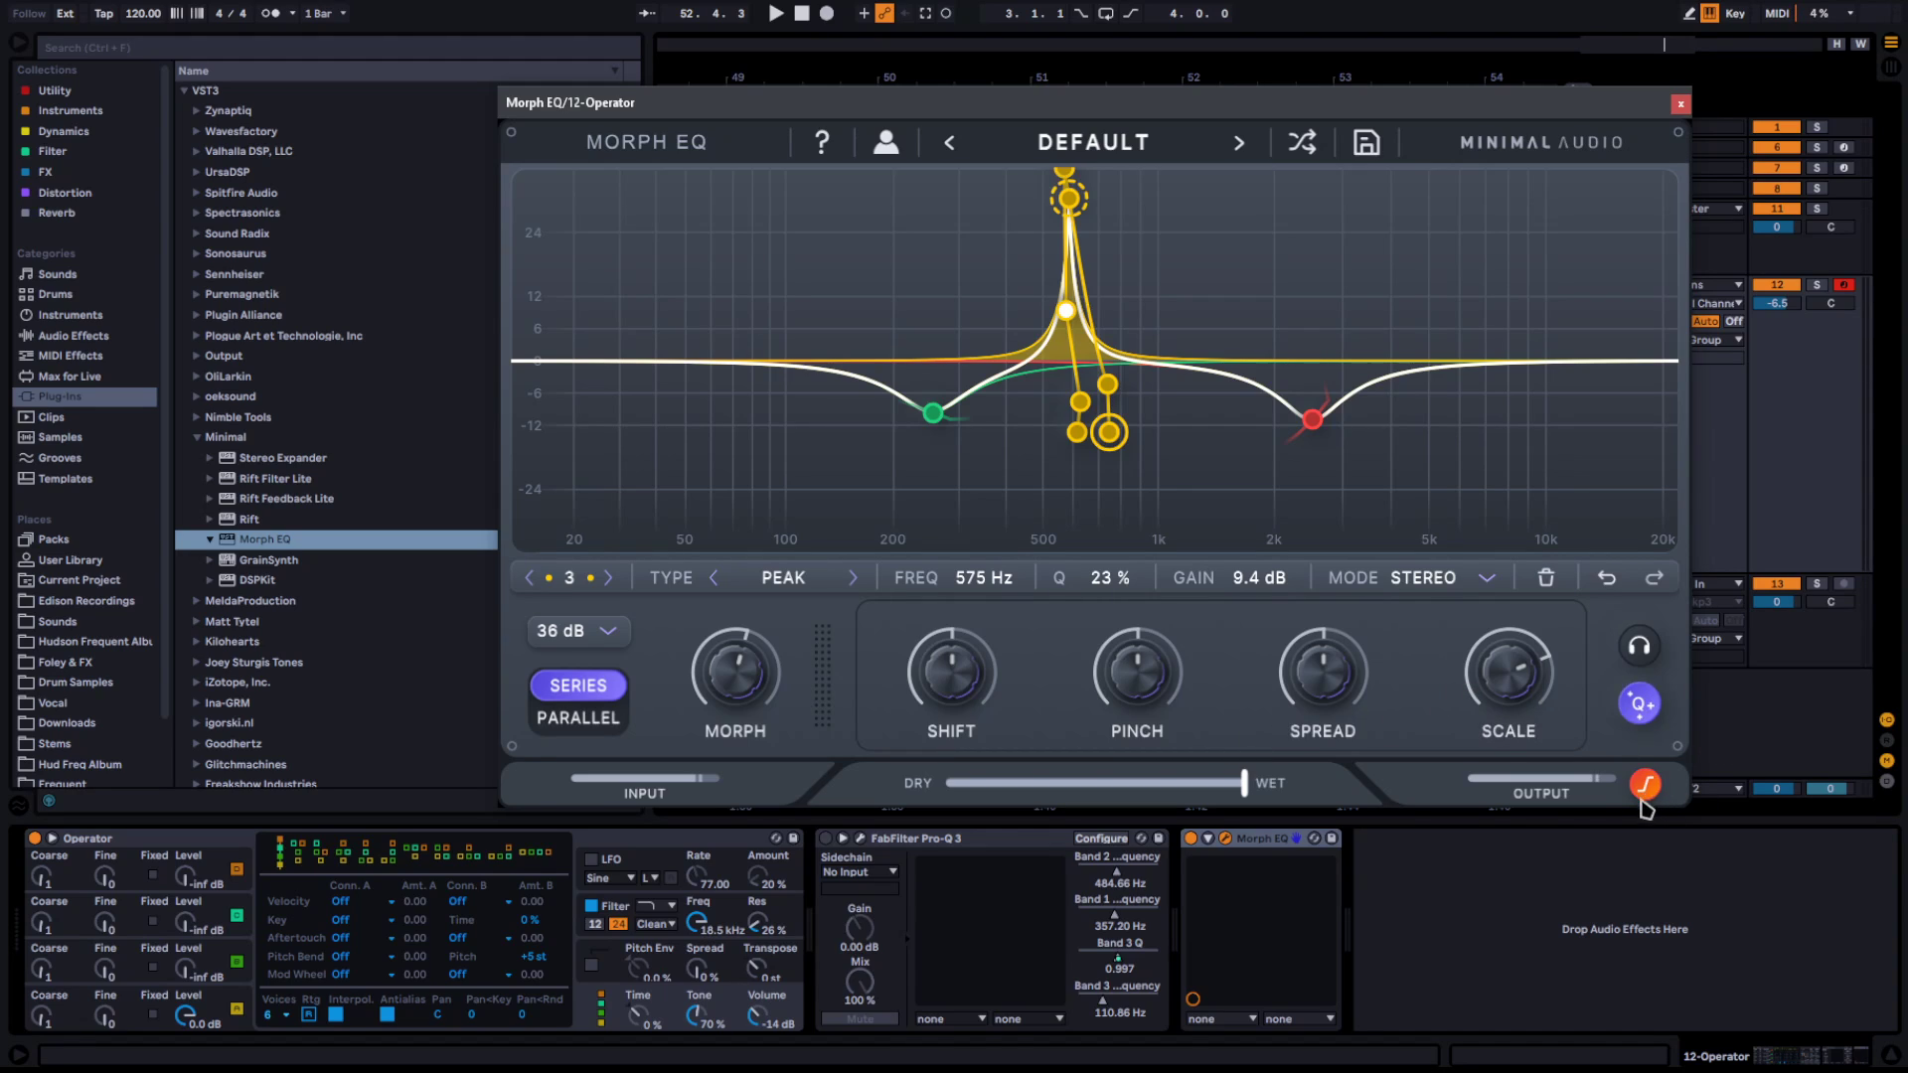
drag(1570, 750, 1530, 641)
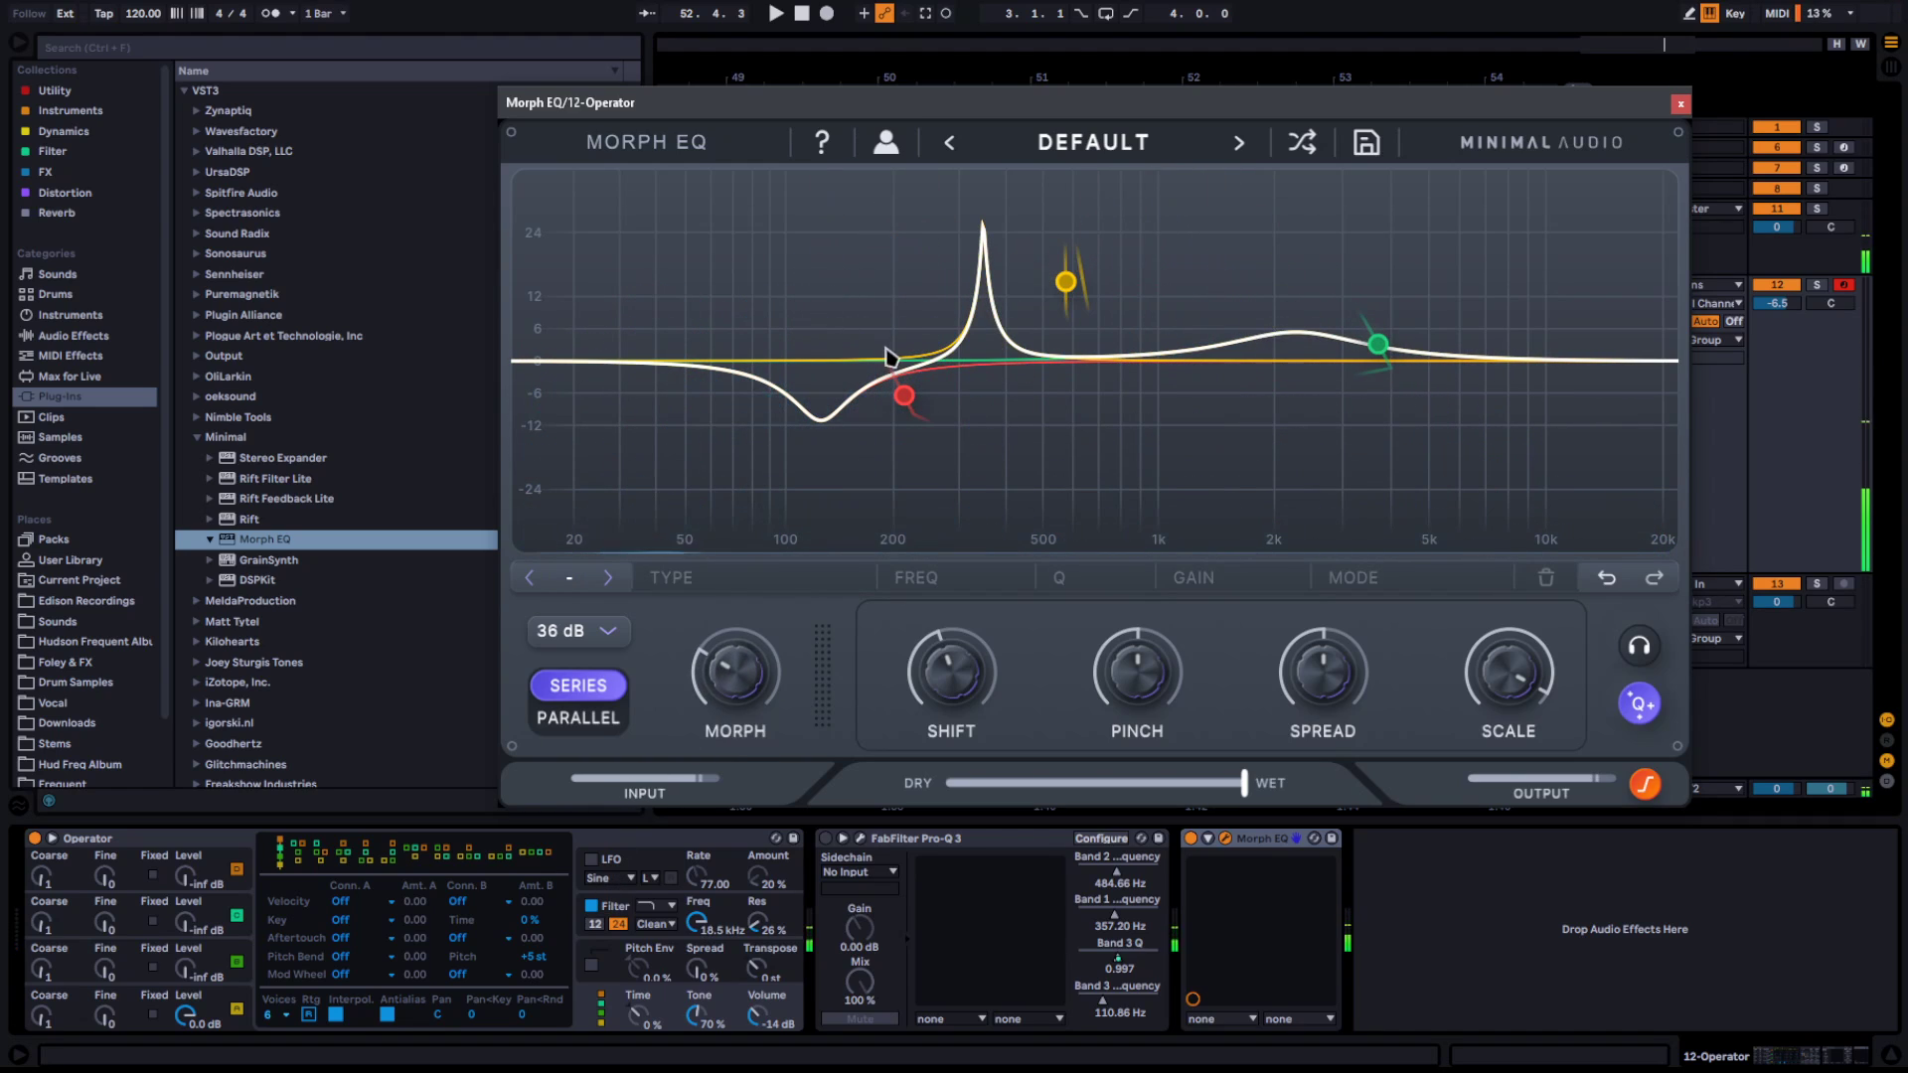
Delete the lowest-frequency filter and the middle filter near 575 Hz with their morph paths
click(906, 396)
click(1065, 283)
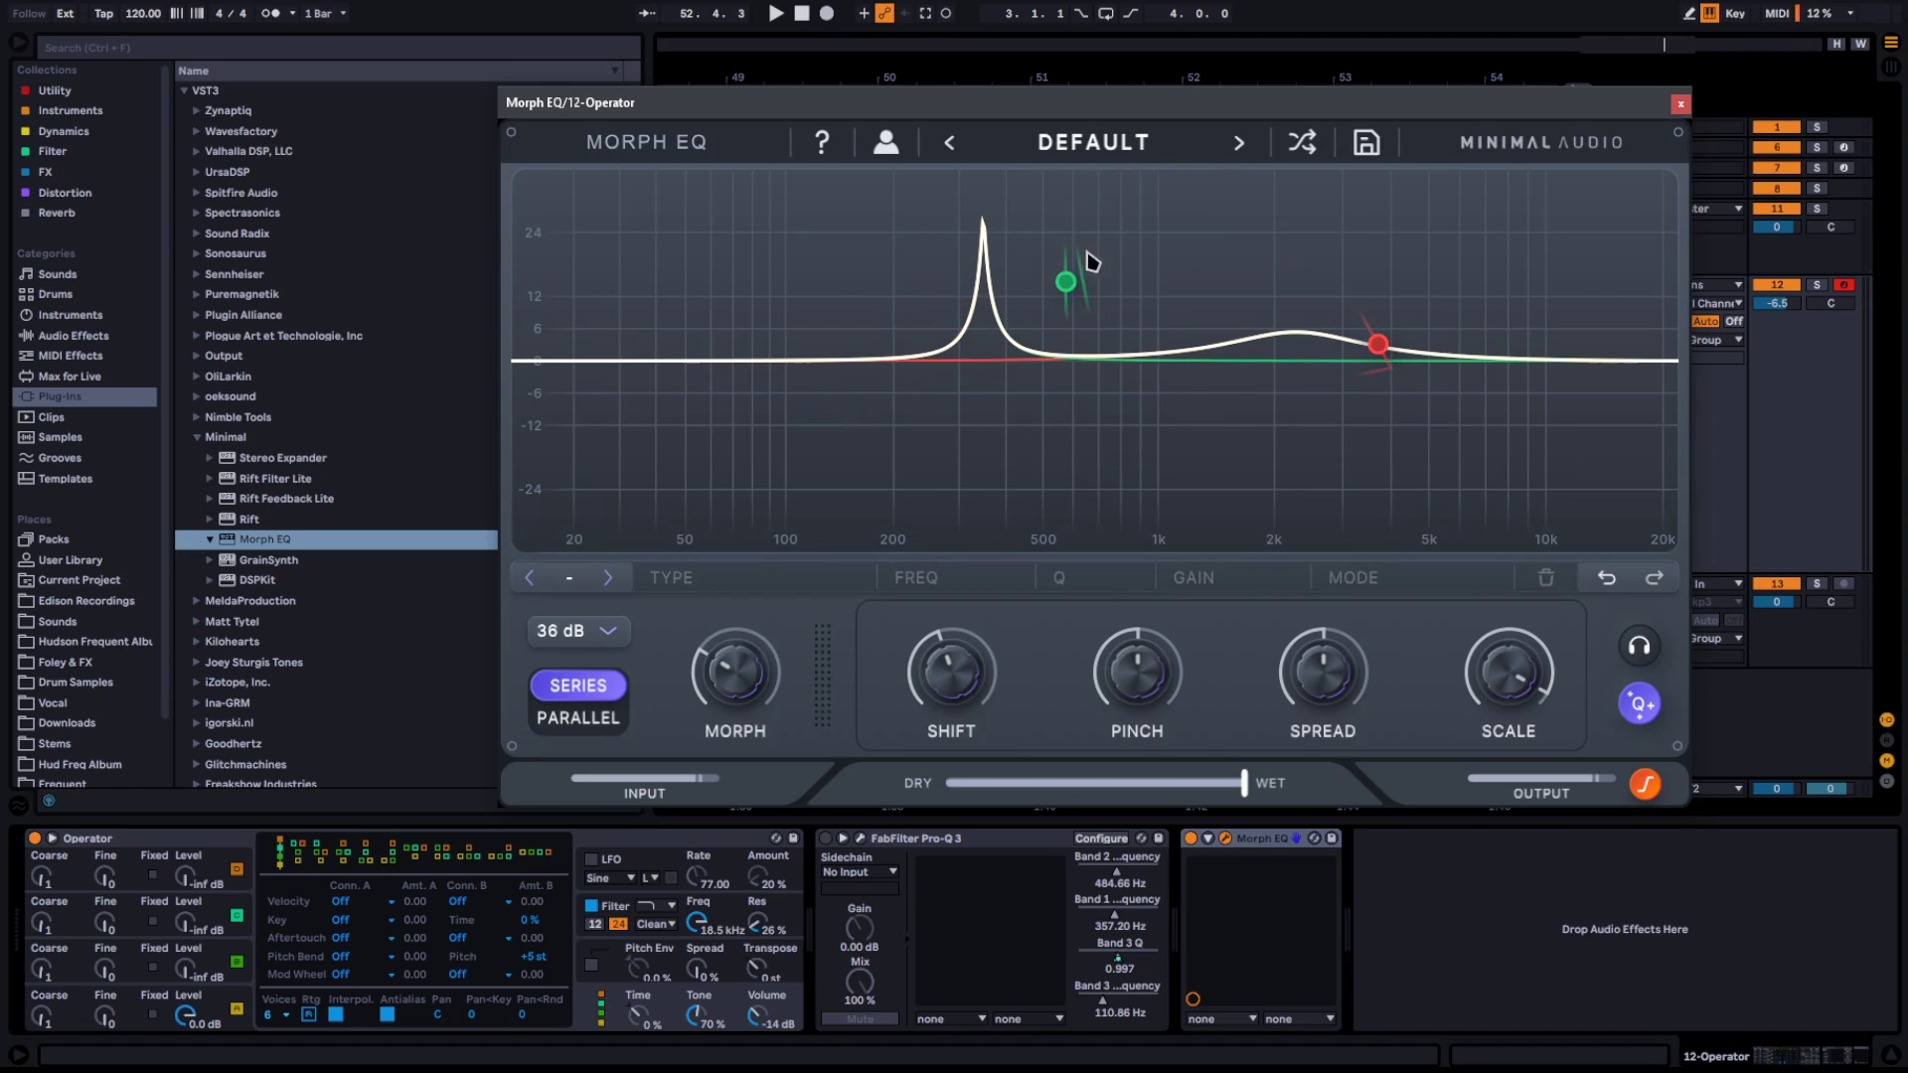
click(1545, 577)
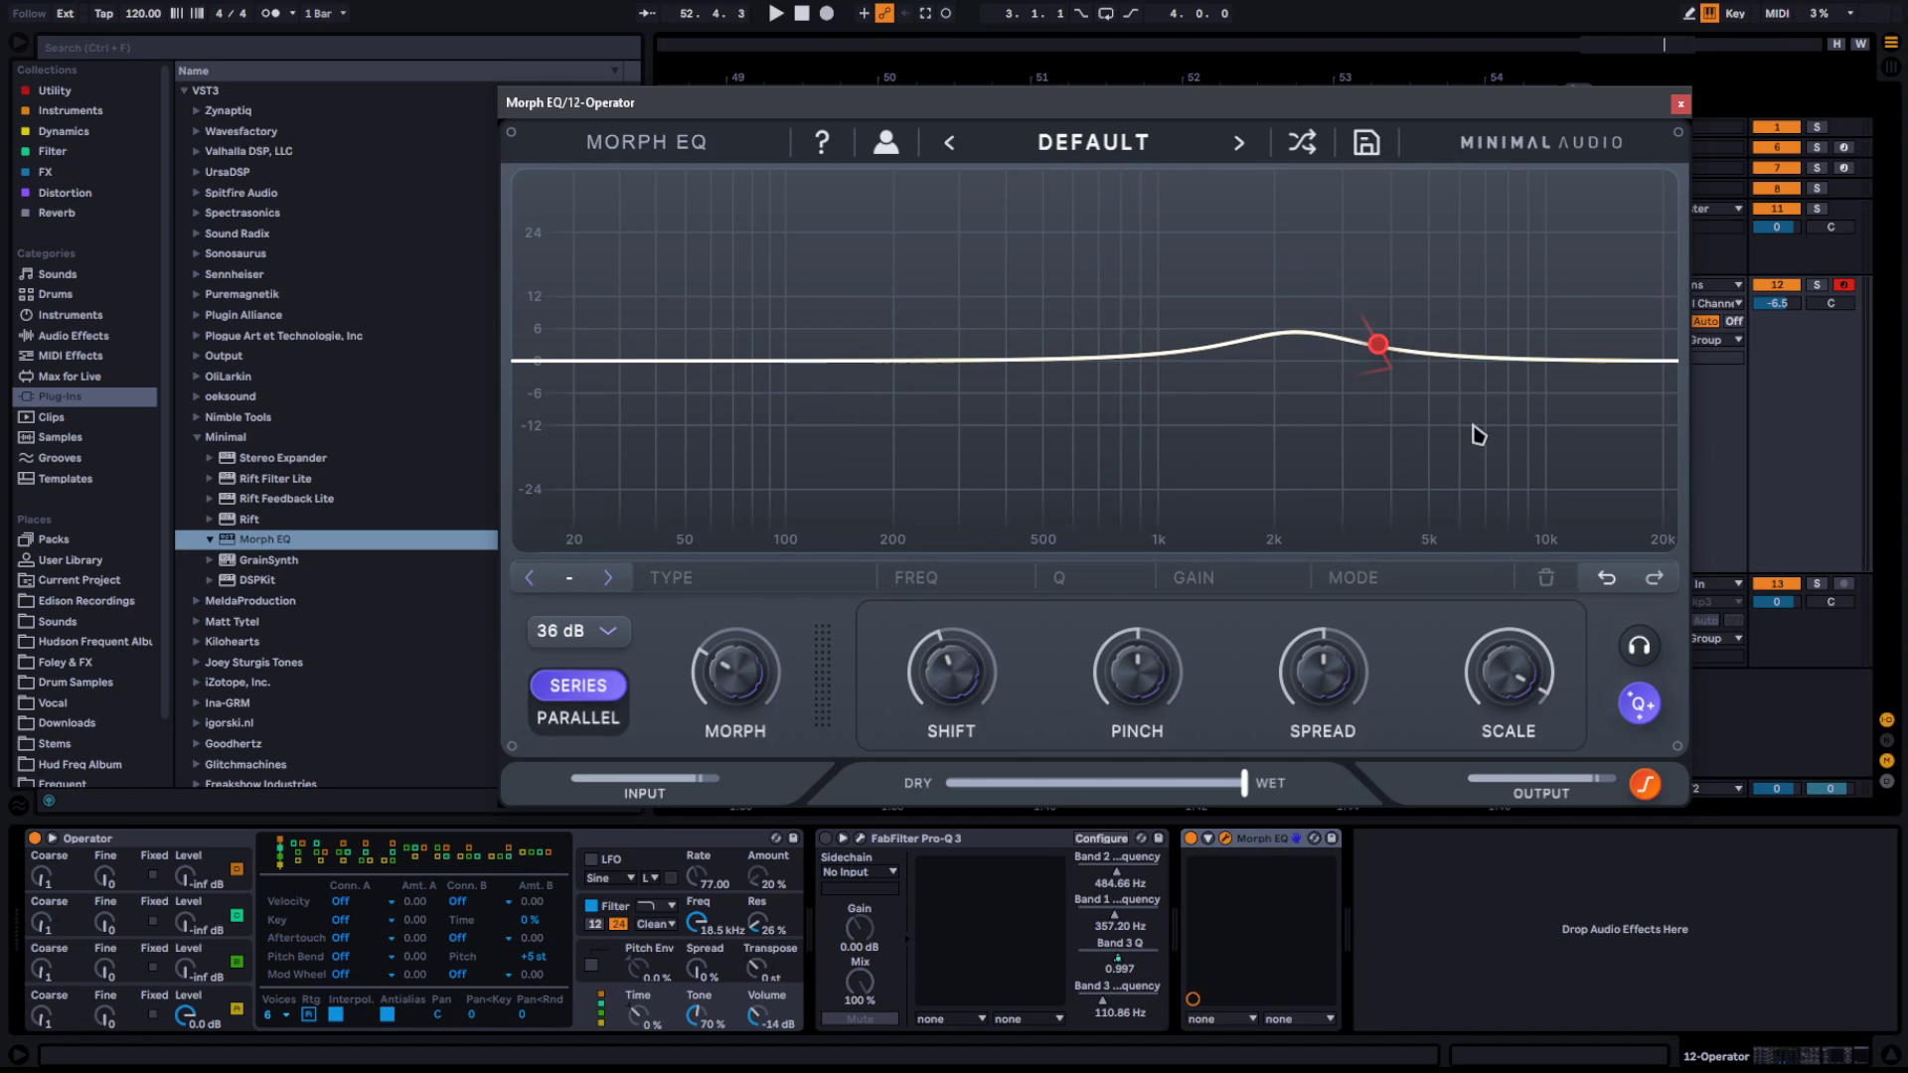
Delete the one remaining filter and add a new red low-shelf filter 1 at about 91.9 Hz and 8.8 dB
click(1376, 346)
click(1546, 577)
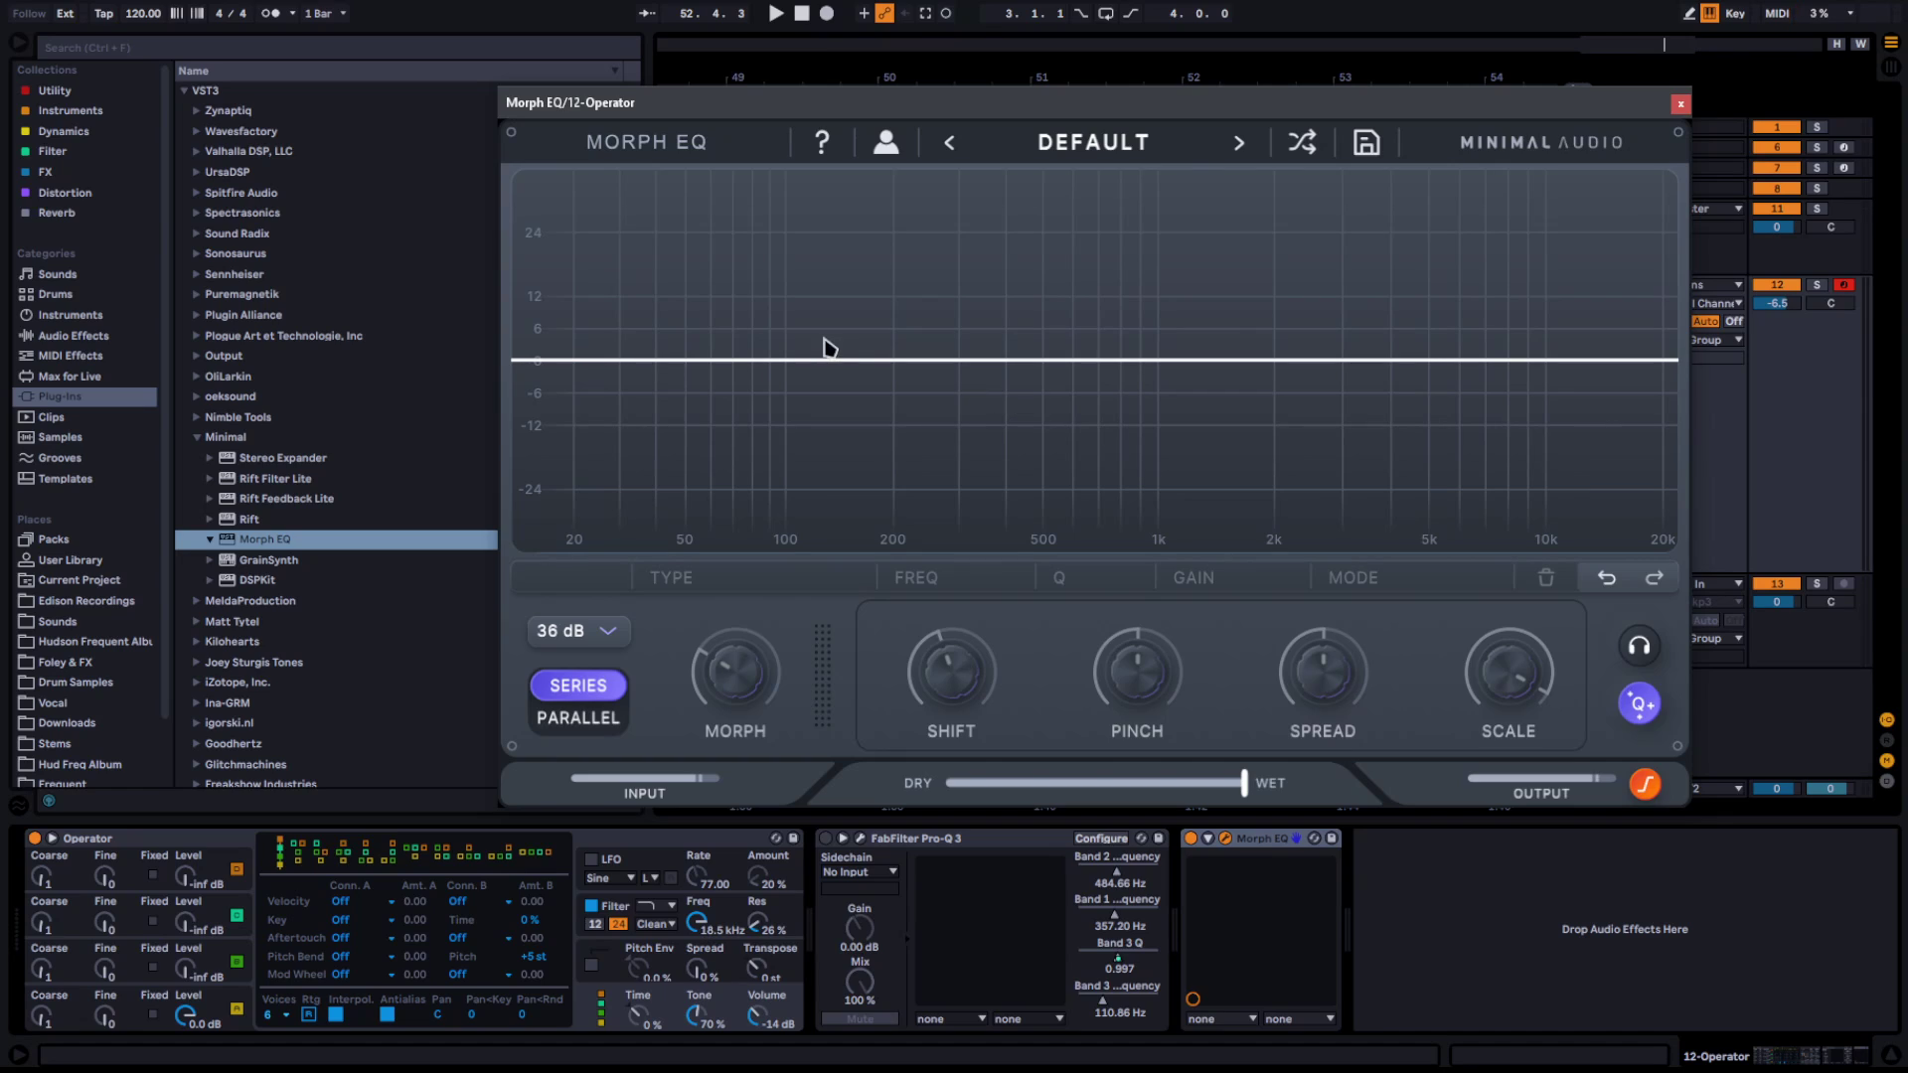
double_click(747, 355)
drag(748, 355, 774, 315)
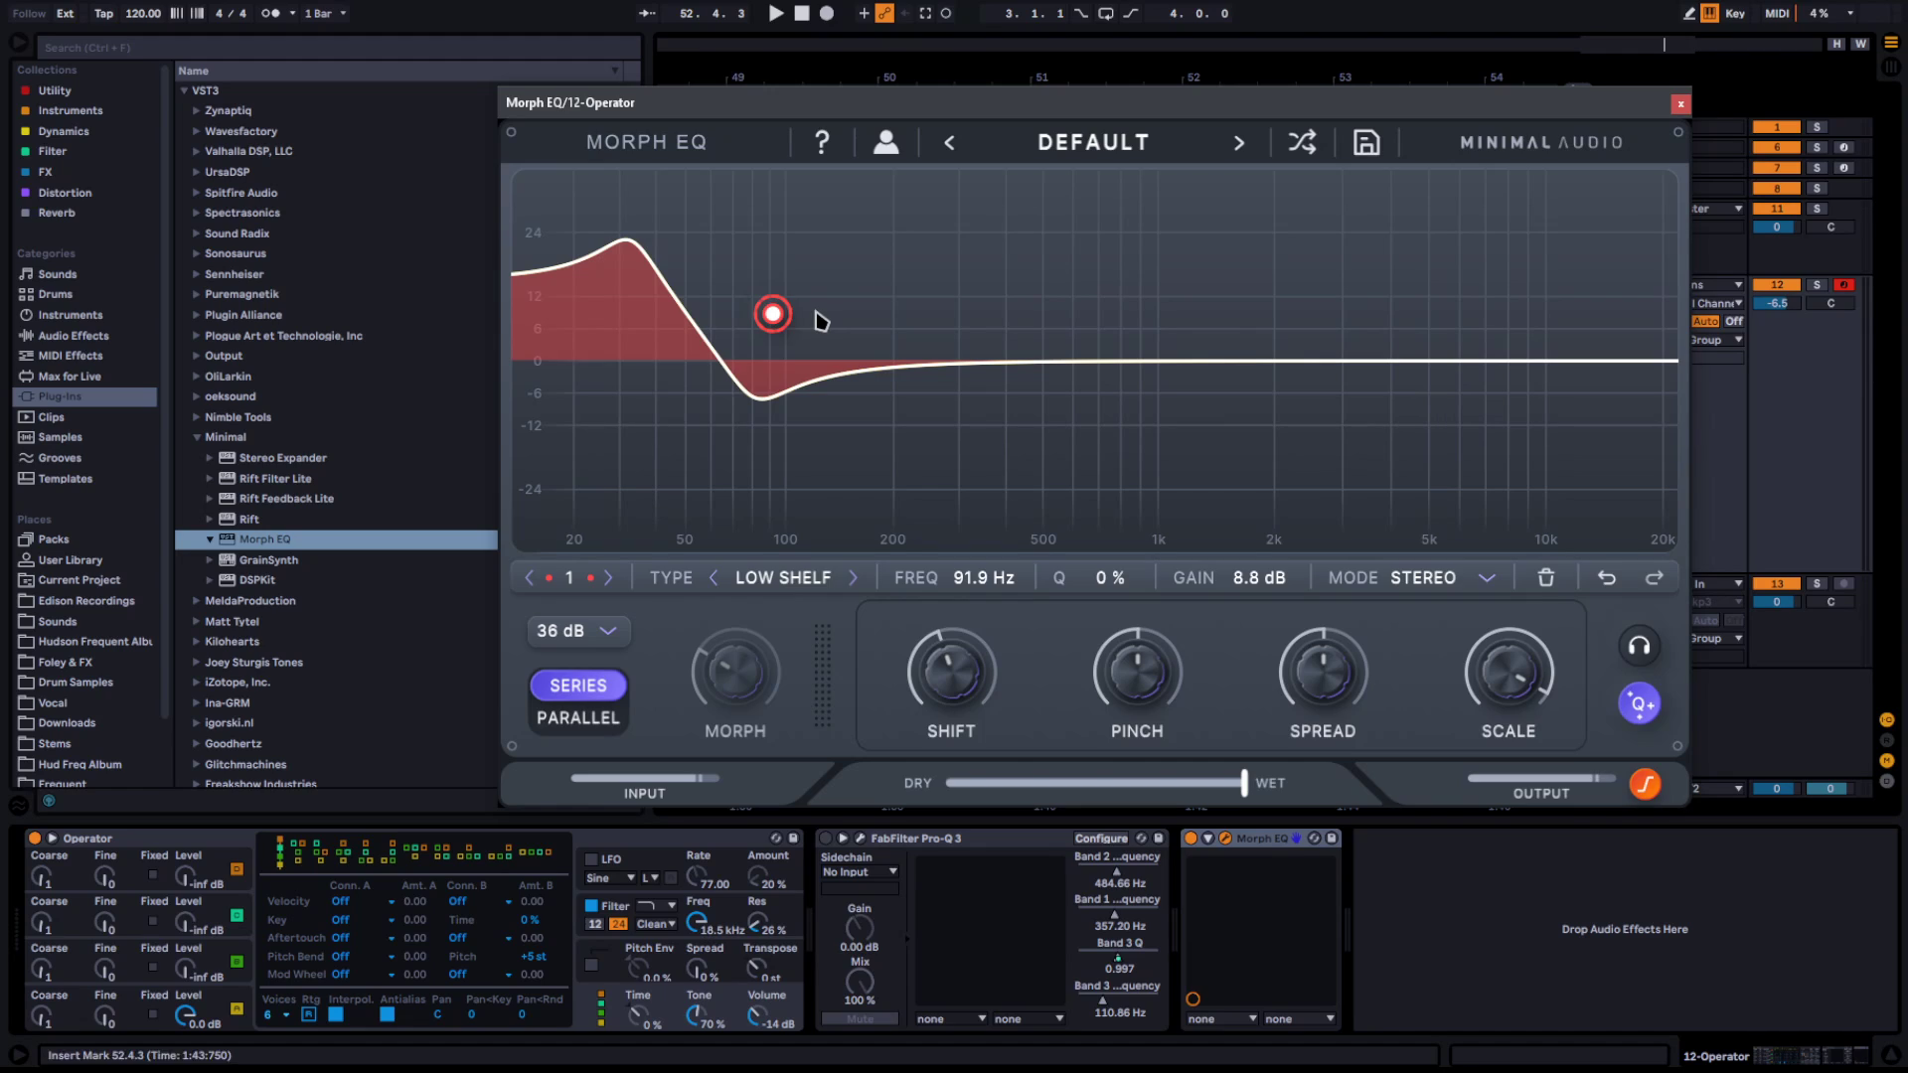
Build a looping morph path for red filter 1, passing about 2.35 kHz and -1.9 dB and ending at about 522 Hz and 29.4 dB
click(1070, 278)
click(773, 312)
alt+click(1082, 211)
alt+click(1230, 254)
alt+click(1302, 372)
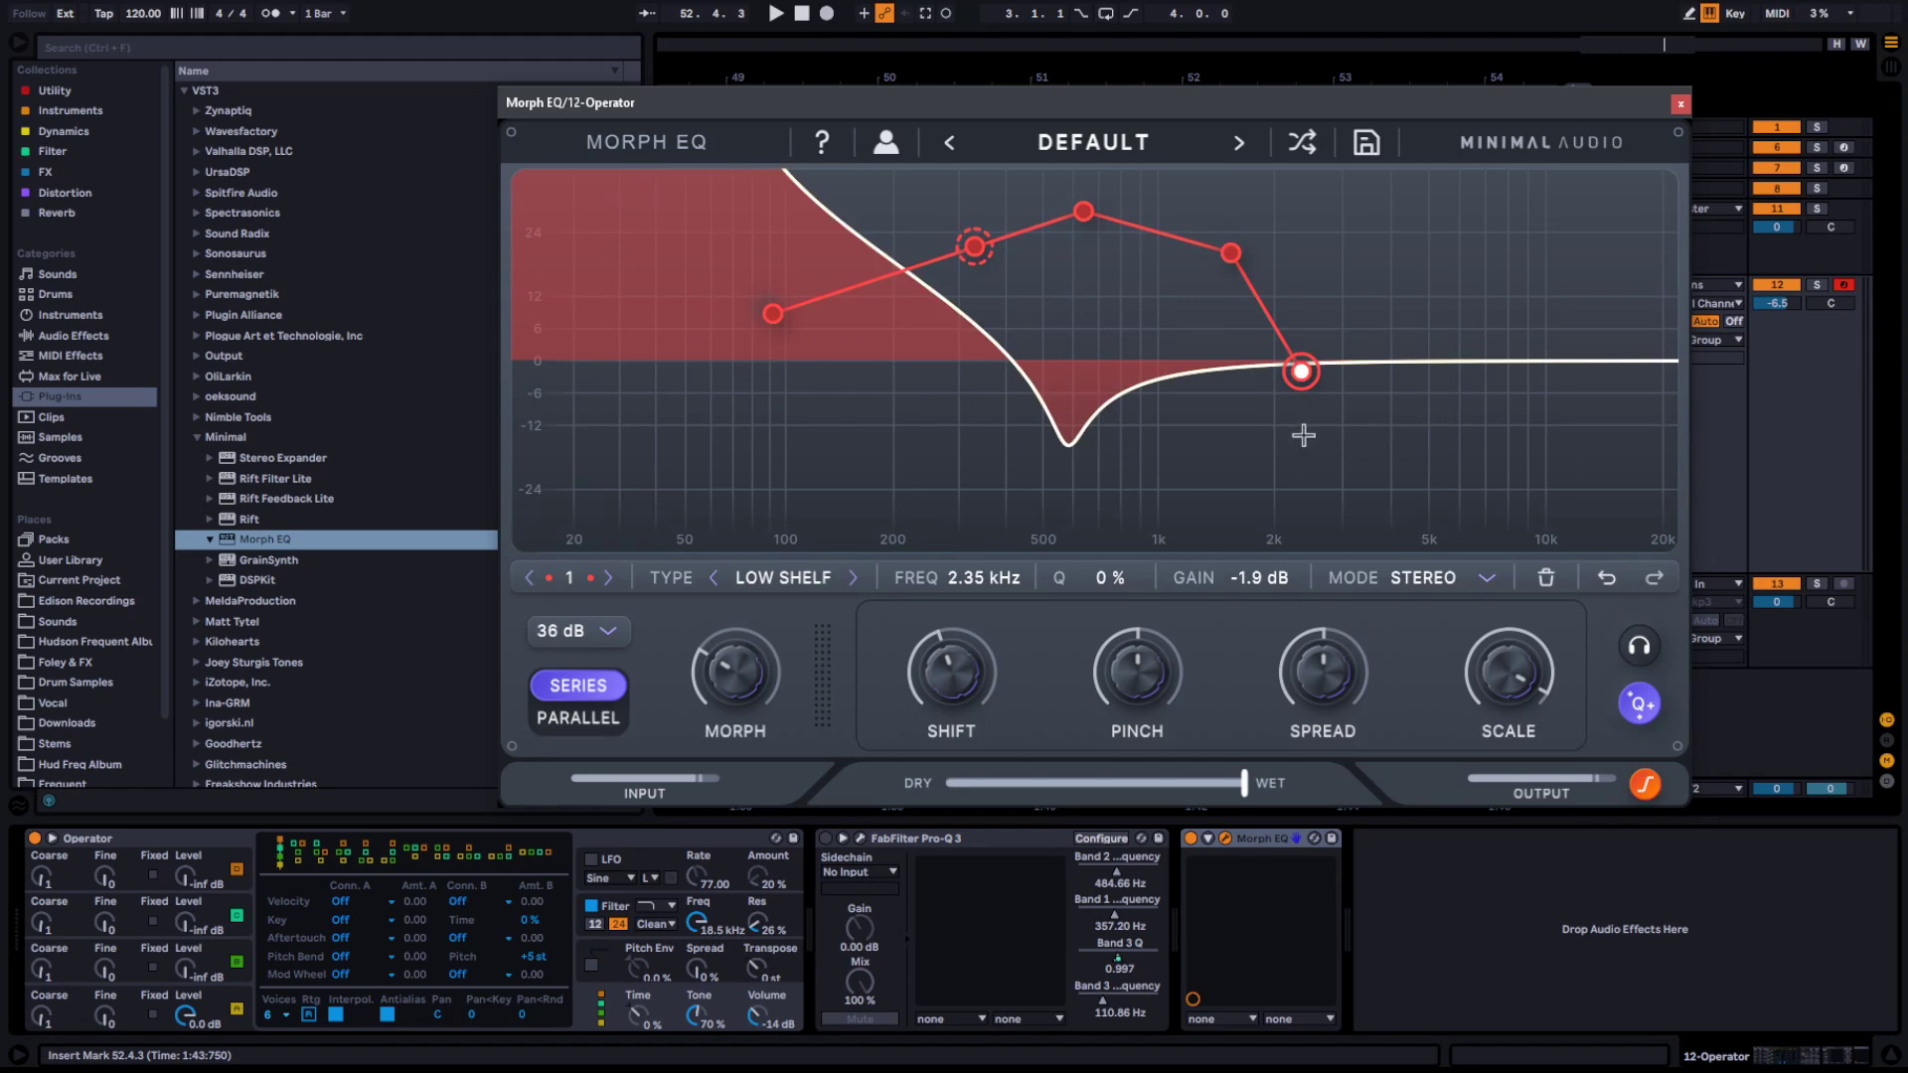
alt+click(1191, 471)
alt+click(912, 483)
alt+click(700, 462)
alt+click(547, 379)
alt+click(730, 283)
alt+click(1051, 204)
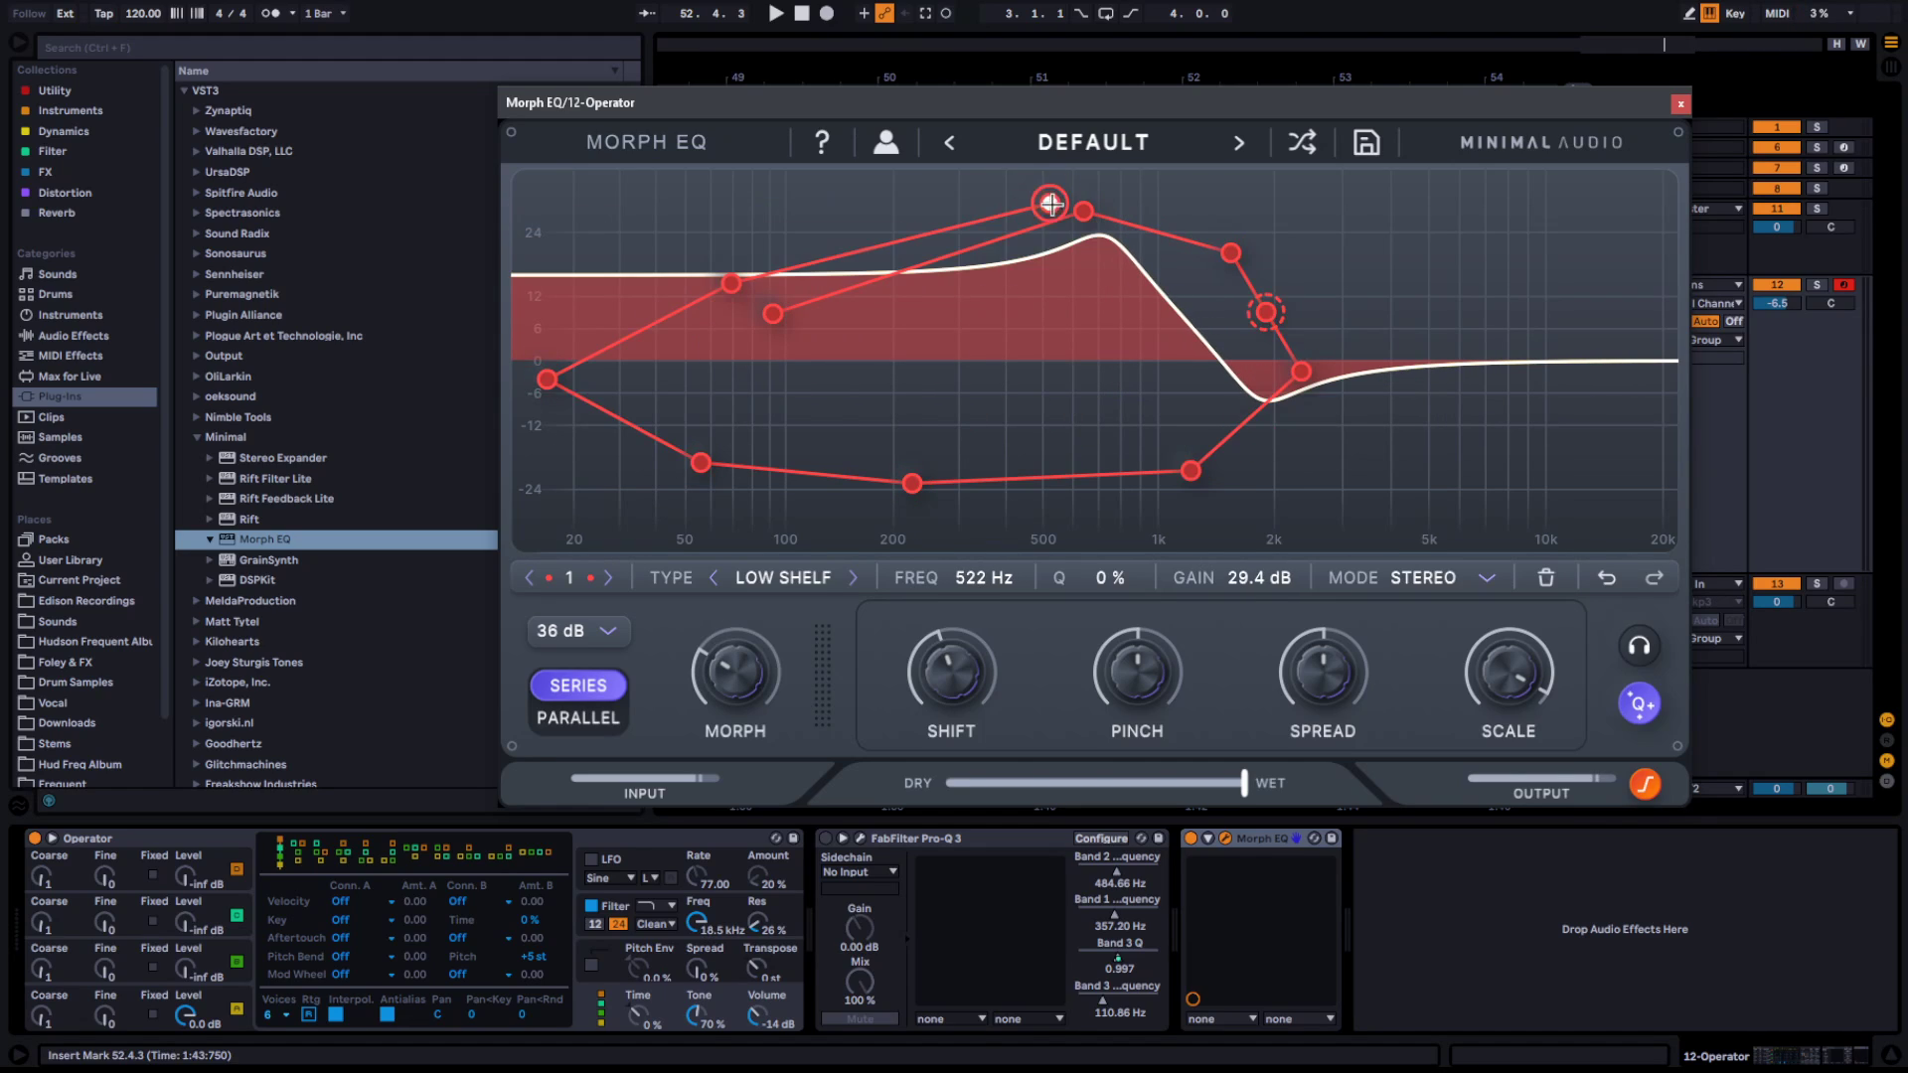
Add green high-shelf filter 2 at about 1.38 kHz and 13 dB, with a zigzag morph path ending at about 985 Hz and -6.1 dB
double_click(1443, 198)
drag(1443, 198, 1212, 291)
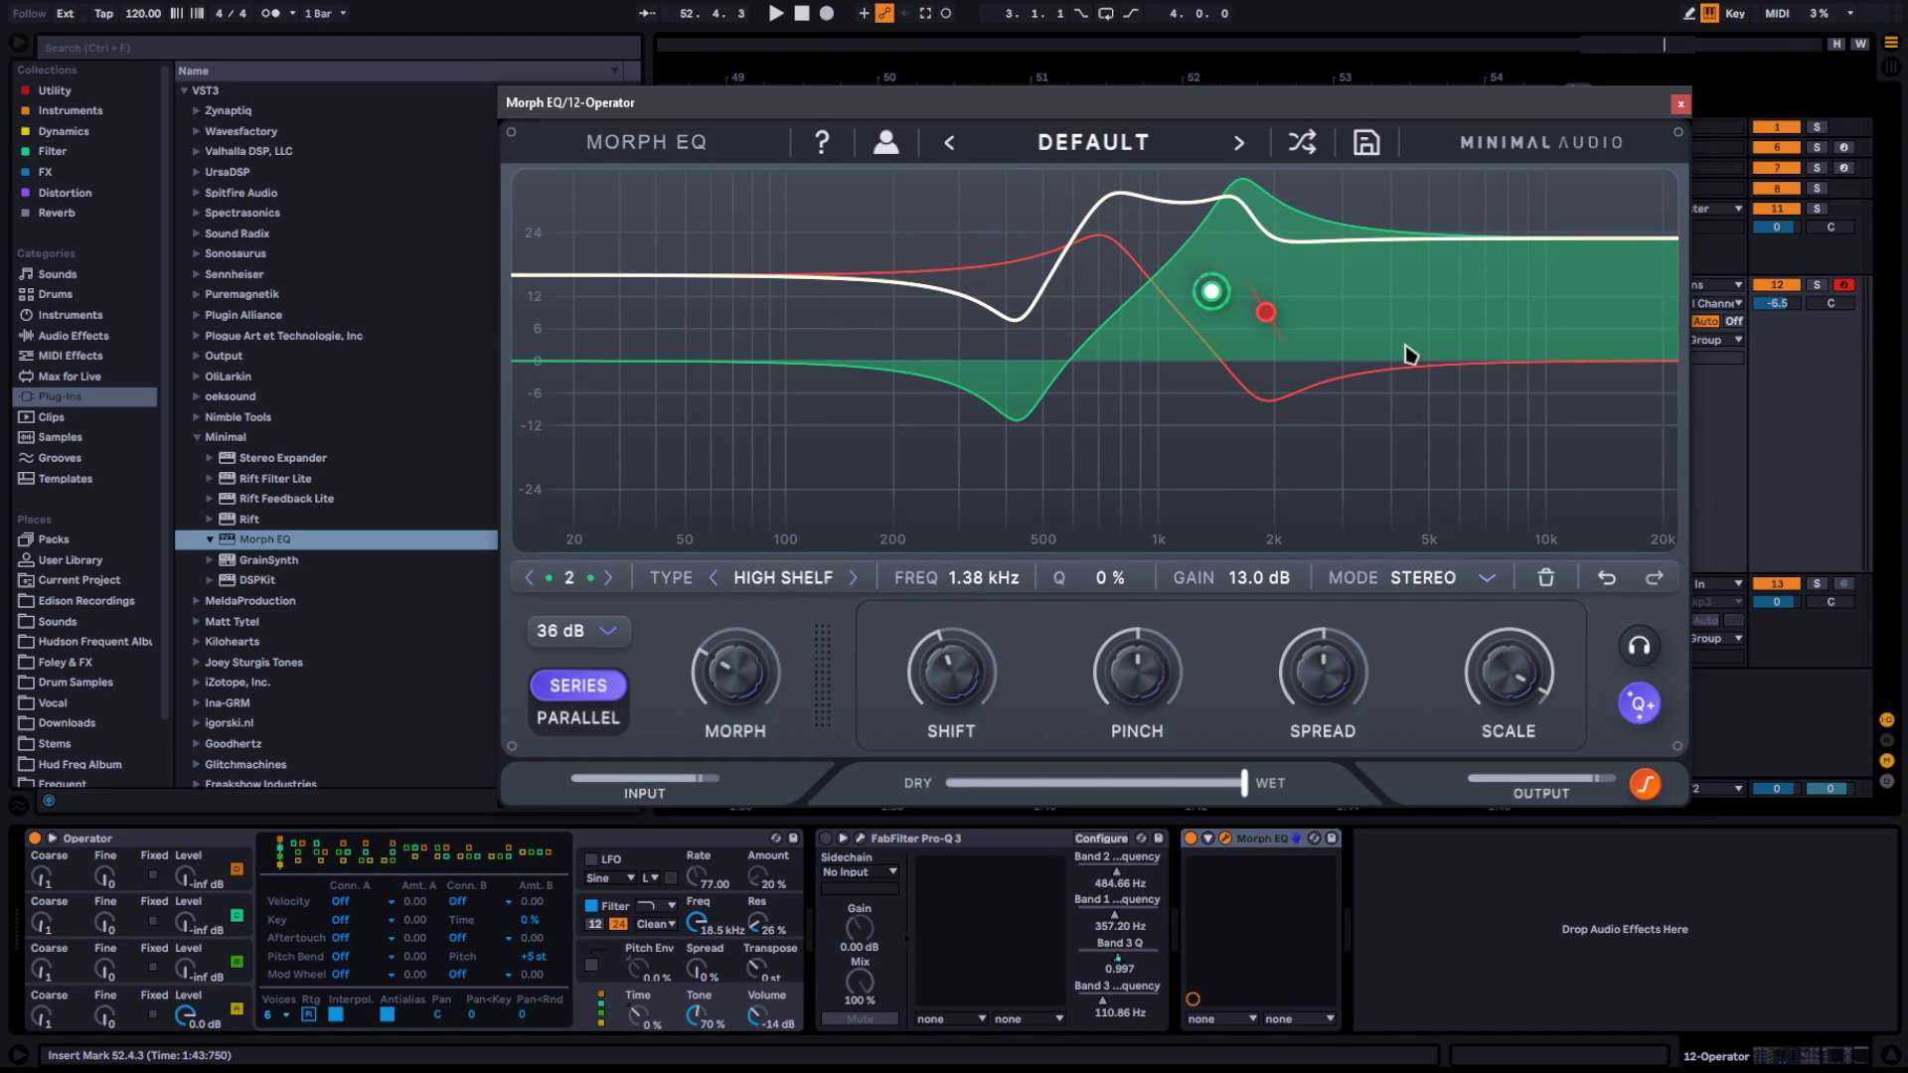
alt+click(1428, 407)
alt+click(1460, 440)
alt+click(1235, 512)
alt+click(1486, 270)
alt+click(1615, 233)
alt+click(1293, 241)
alt+click(1229, 218)
alt+click(1156, 395)
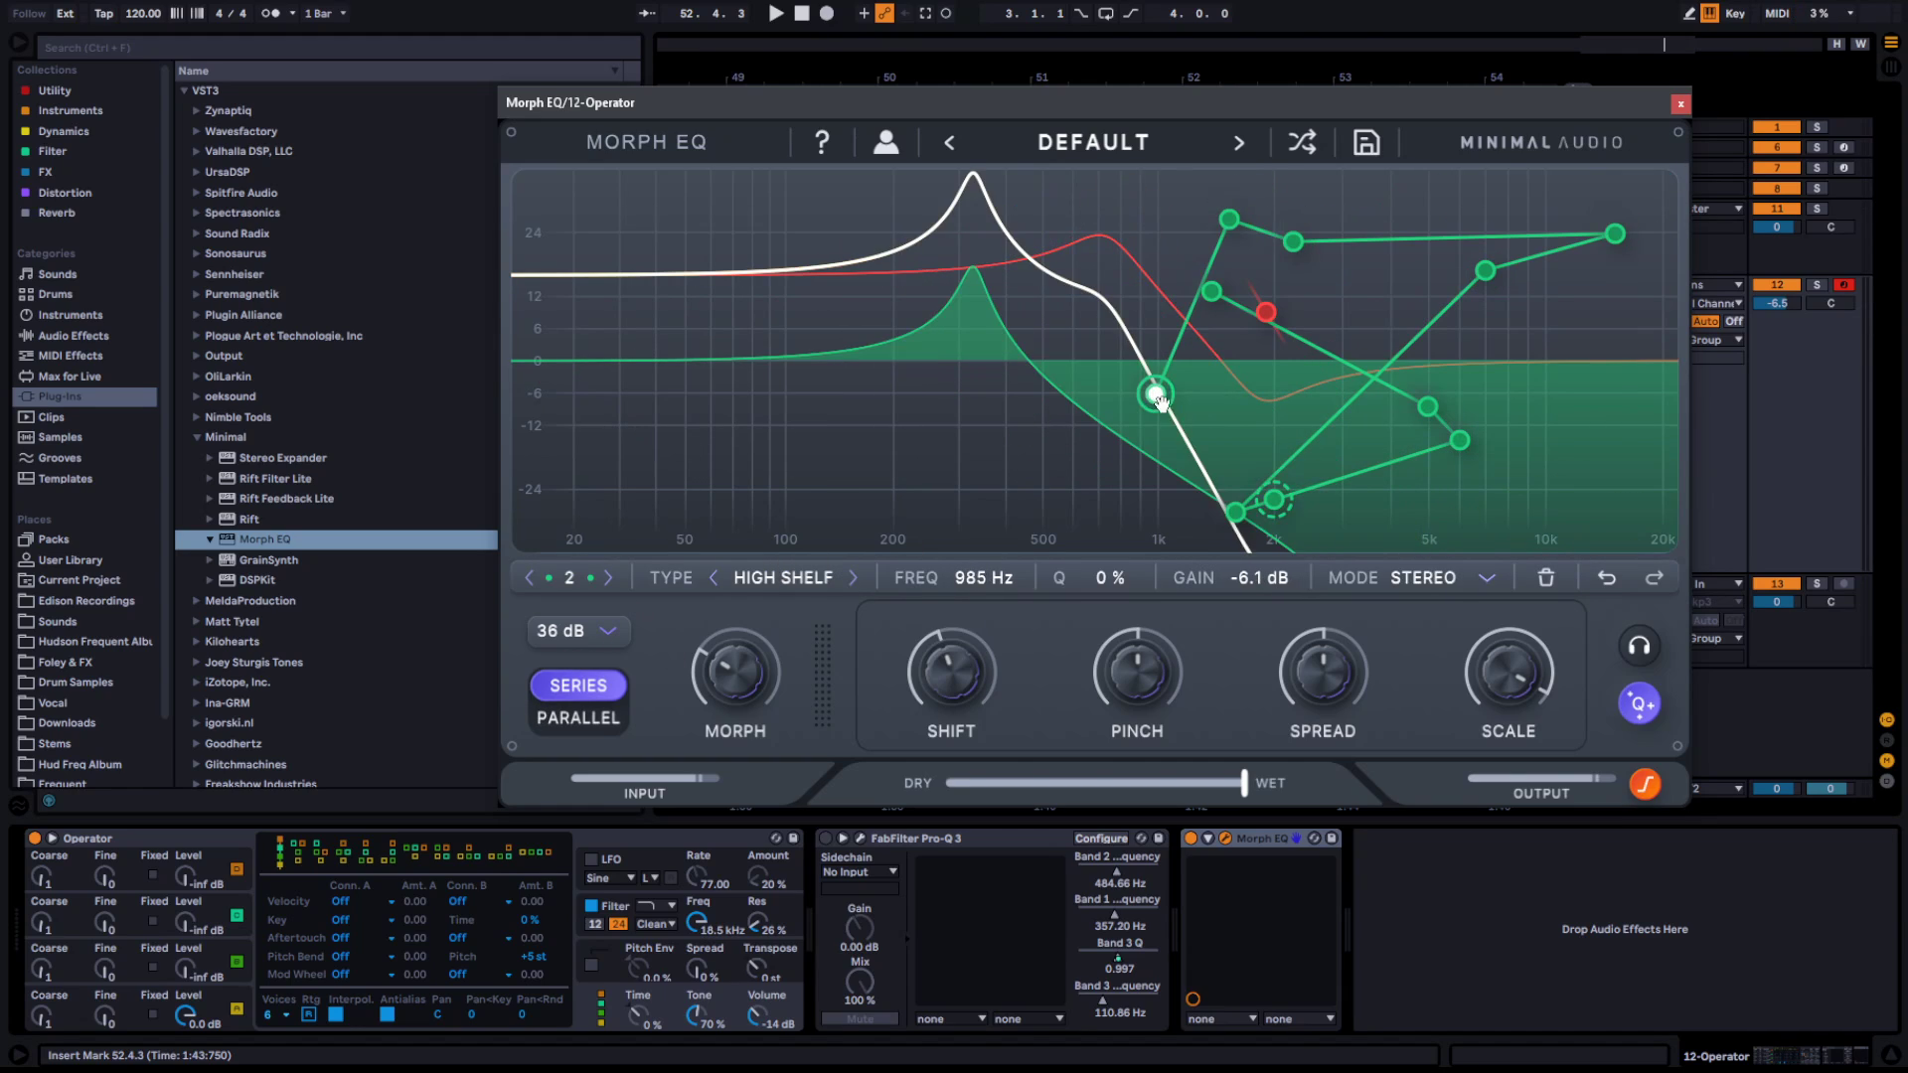
Add yellow peak filter 3 with a morph path dipping through about 50.9 Hz and -19 dB and ending at about 89.9 Hz and 22.6 dB
double_click(920, 324)
alt+click(951, 244)
alt+click(899, 364)
alt+click(842, 429)
alt+click(688, 462)
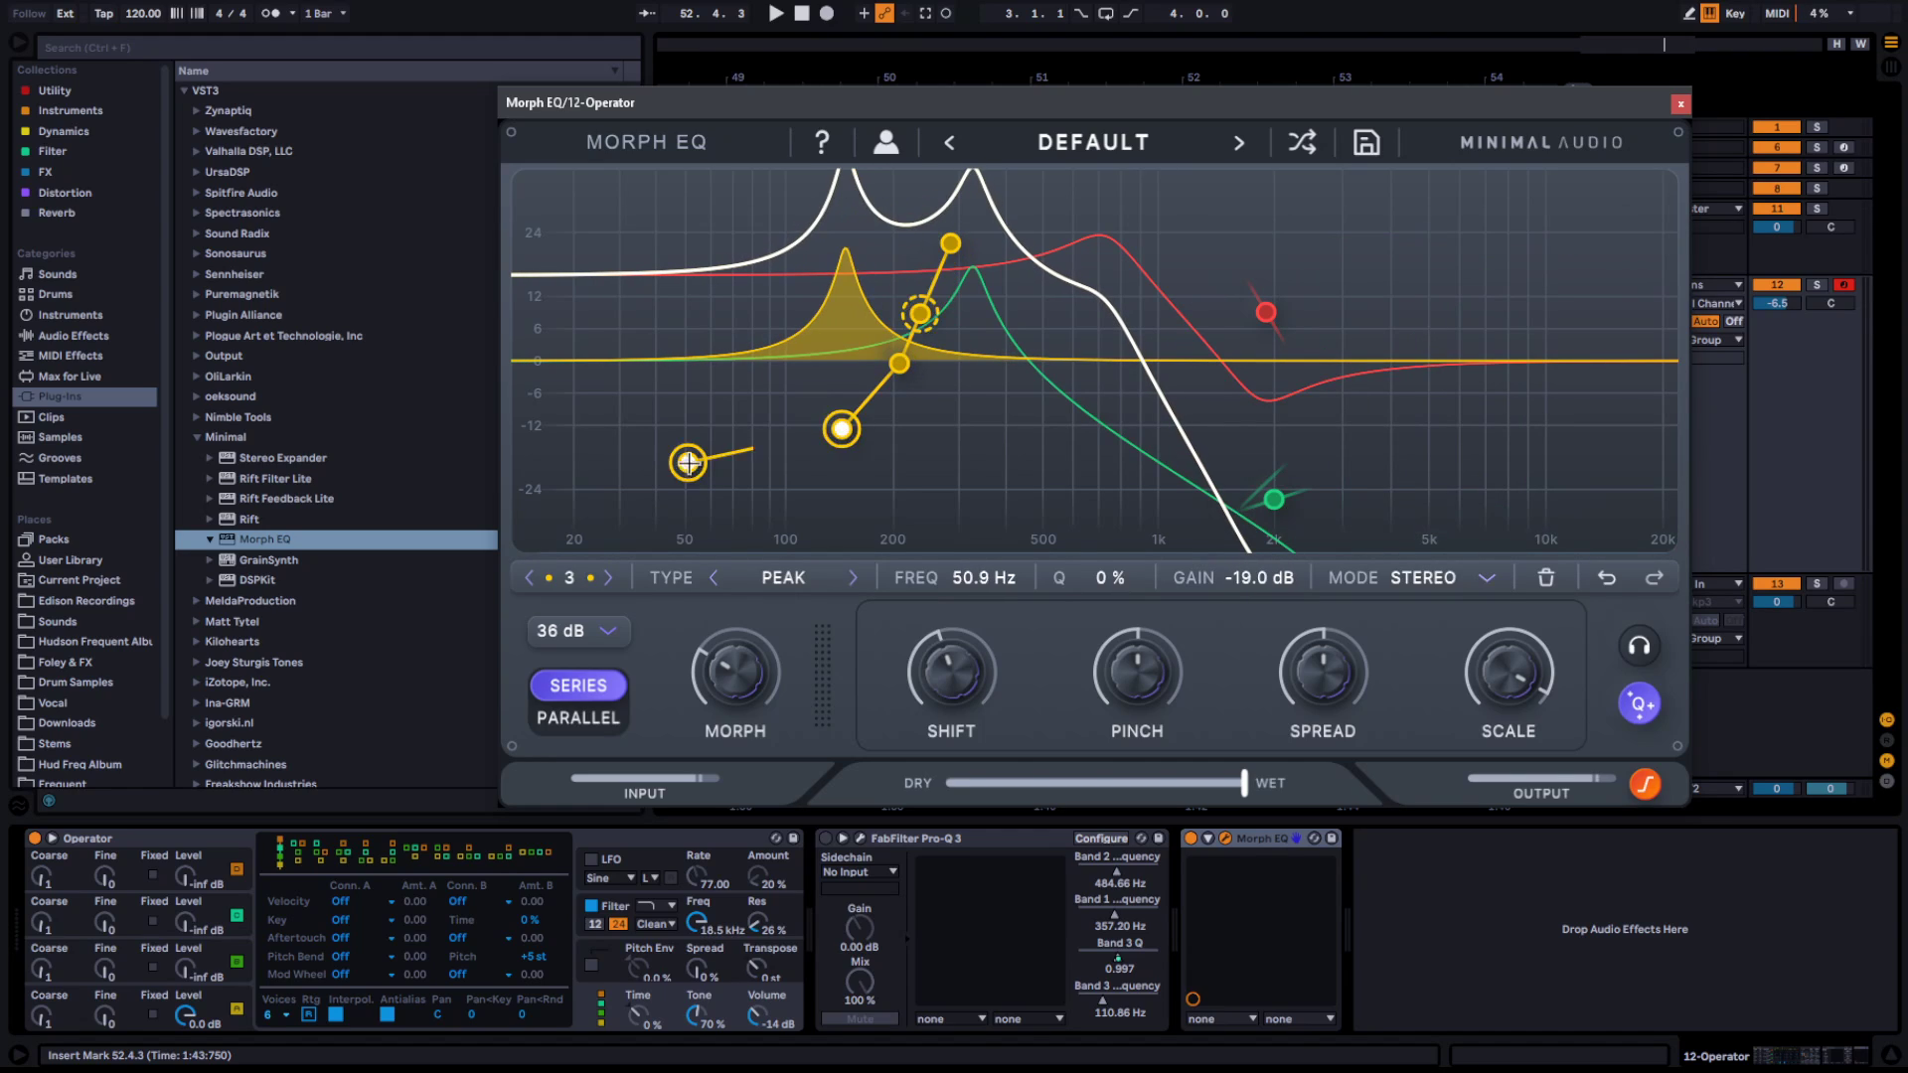
alt+click(726, 547)
alt+click(1044, 487)
alt+click(1185, 226)
alt+click(769, 240)
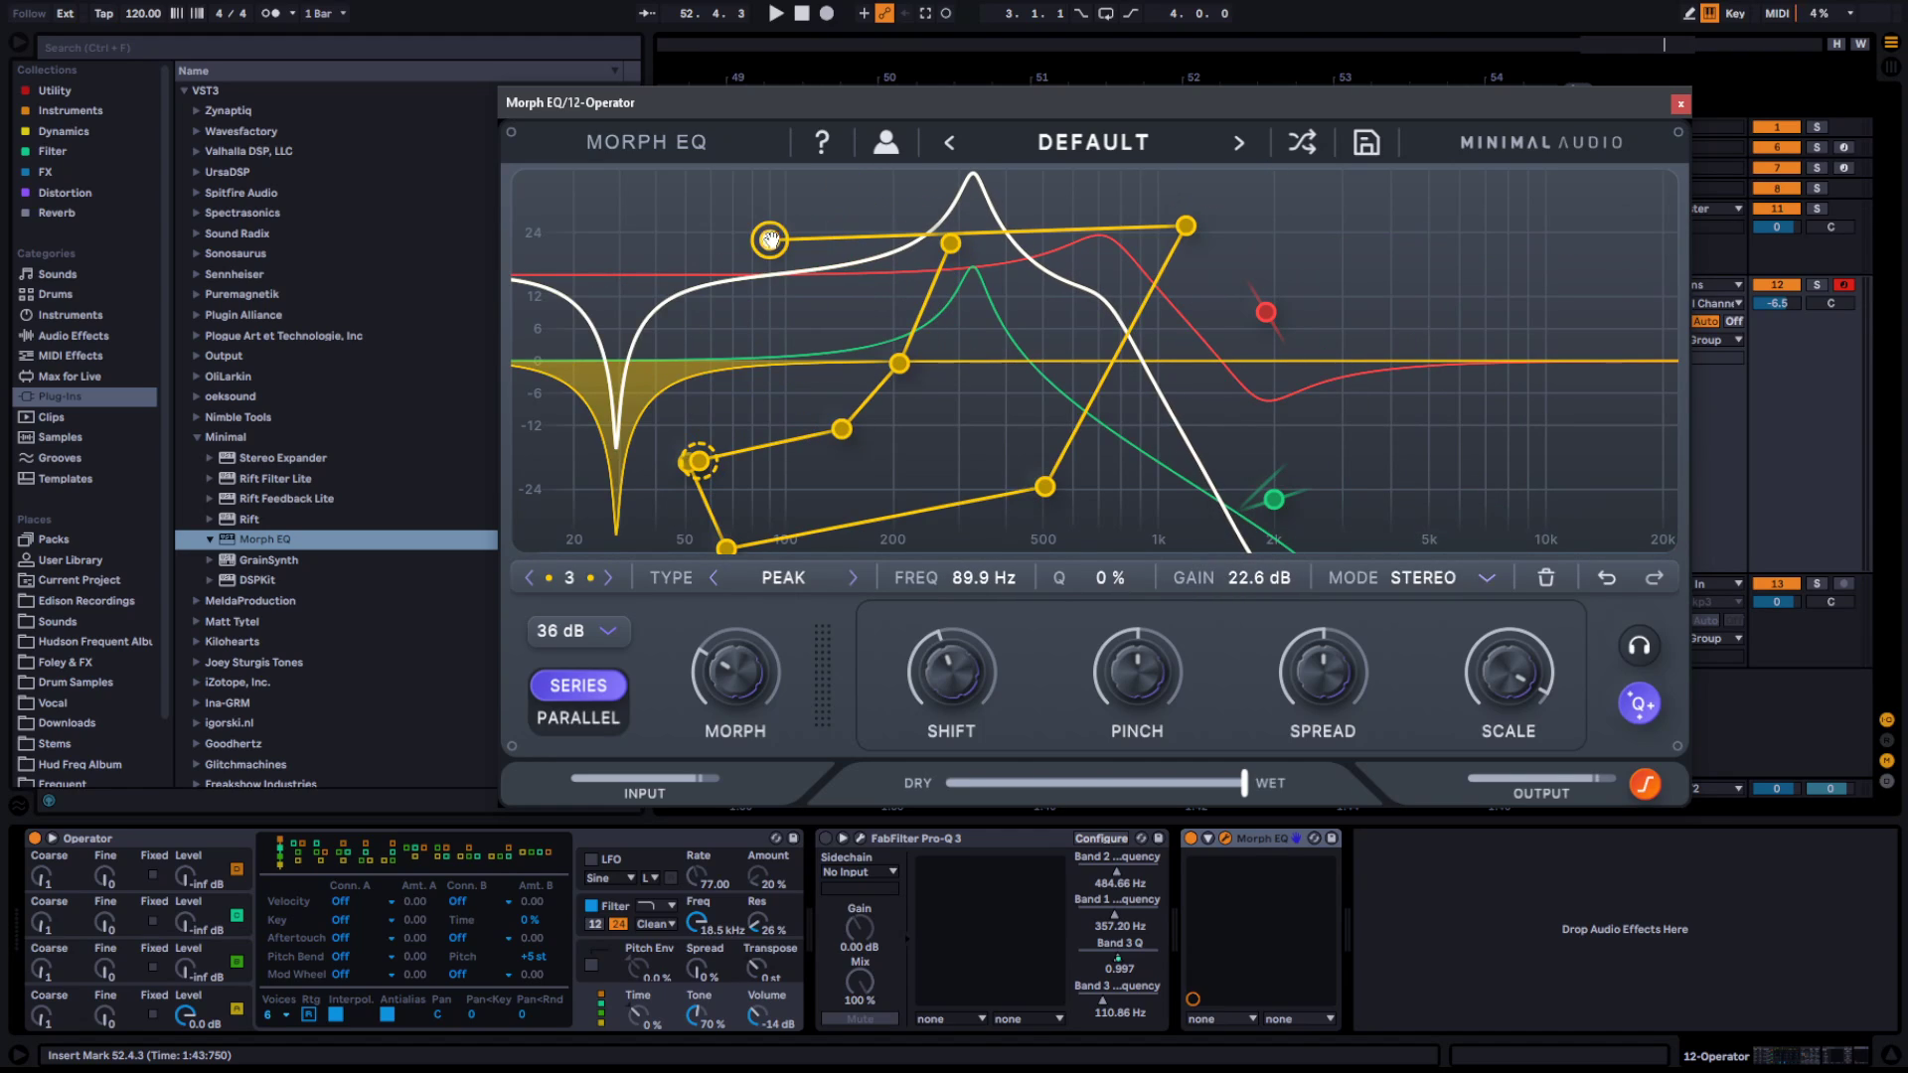
Add orange peak filter 4 in the upper range with a seven-point morph path ending at about 5.07 kHz and 0.7 dB
double_click(1403, 217)
alt+click(1225, 243)
alt+click(1050, 332)
alt+click(1010, 415)
alt+click(960, 469)
alt+click(1366, 451)
alt+click(1430, 357)
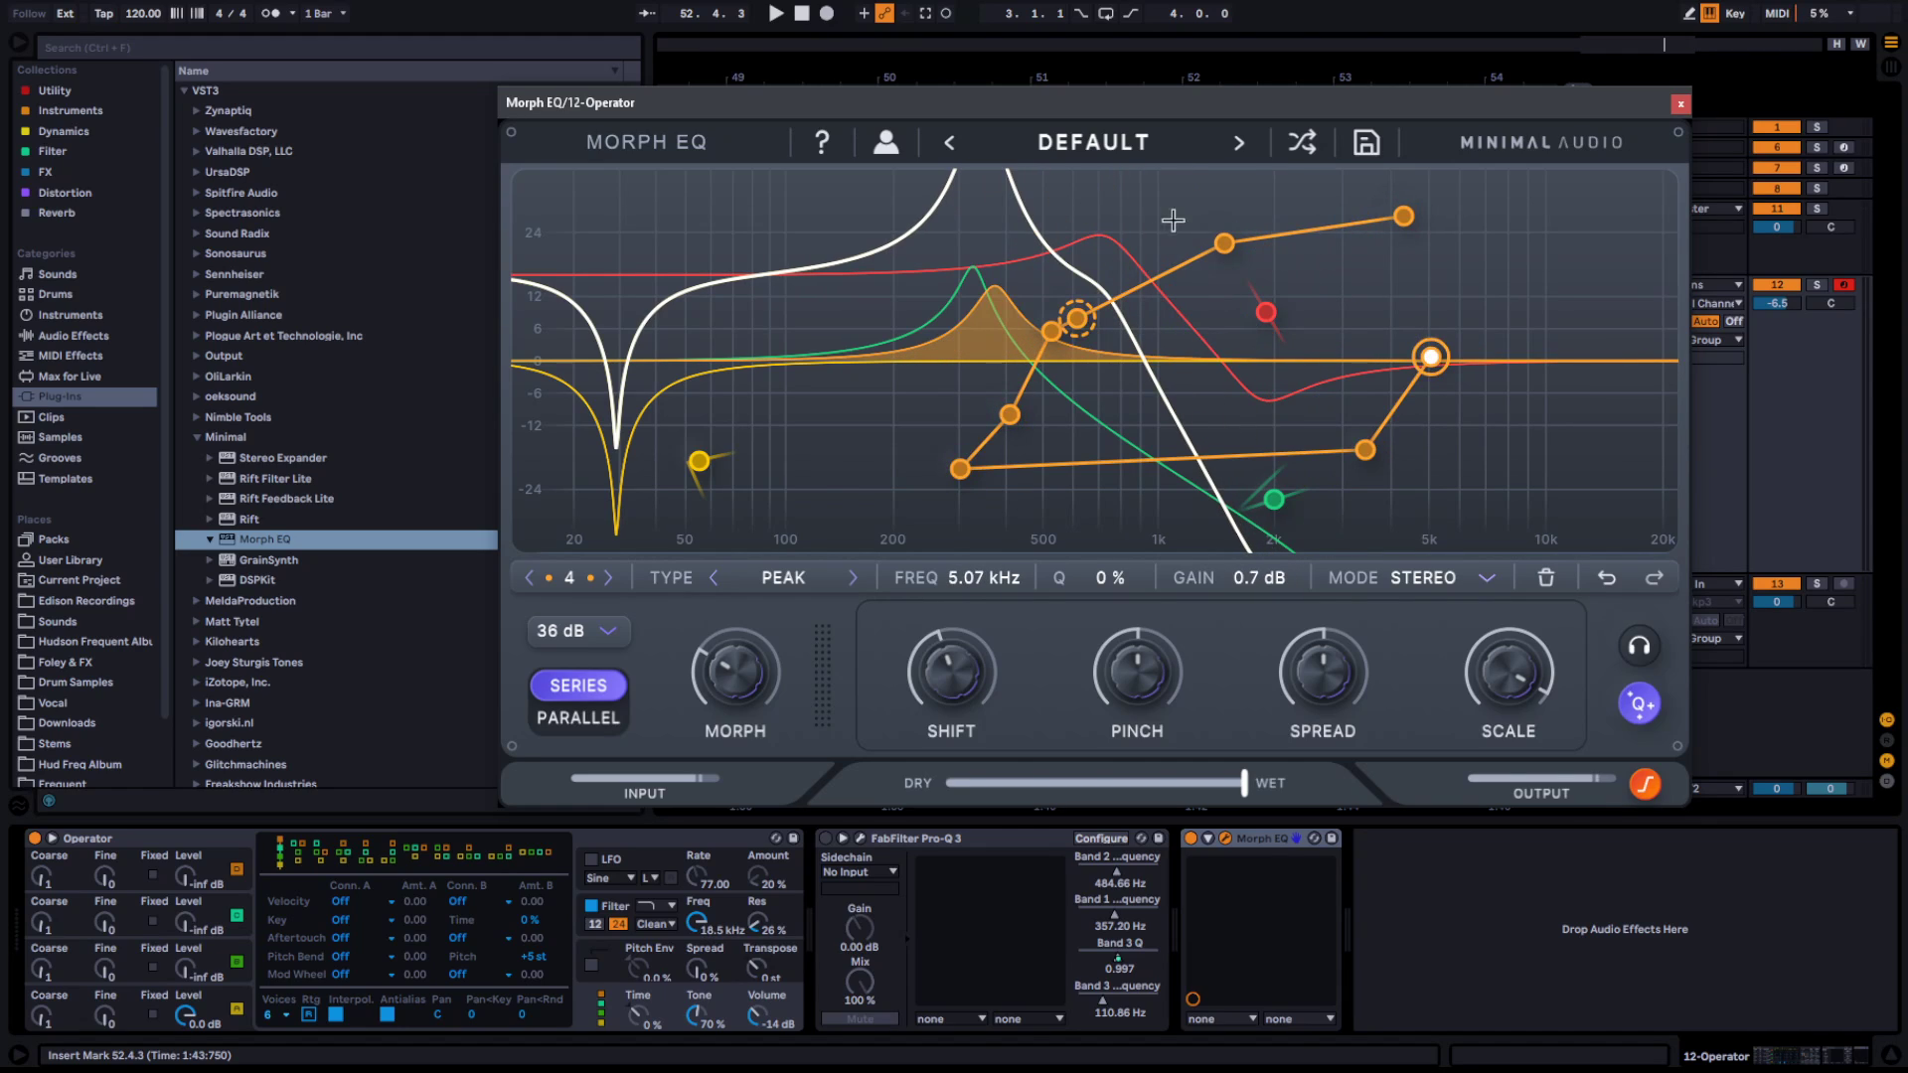
Add cyan low-shelf filter 5 with a U-shaped six-point morph path ending at about 3.03 kHz and 28.8 dB
double_click(735, 207)
alt+click(809, 398)
alt+click(905, 476)
alt+click(1033, 460)
alt+click(1277, 247)
alt+click(1345, 207)
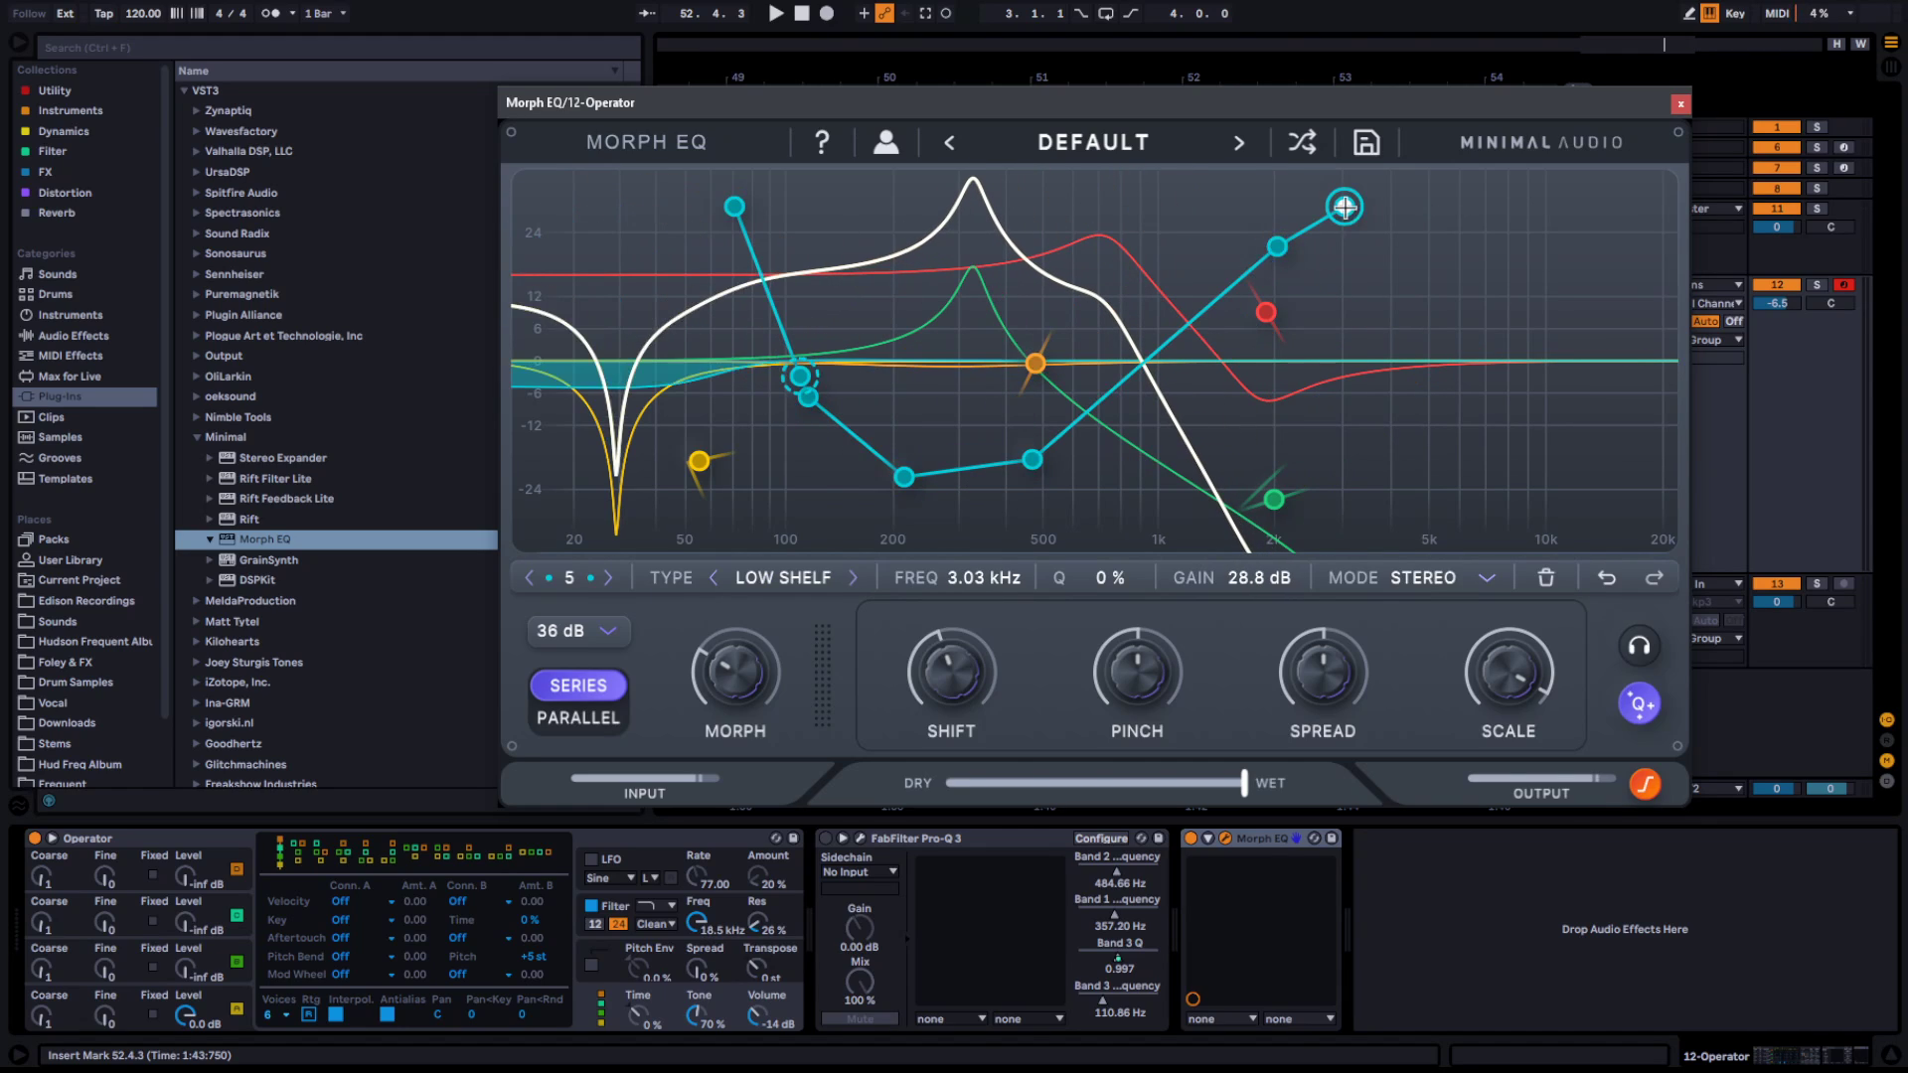
Add purple filter 6 with a five-point morph path ending at about 386 Hz and 28.5 dB, and change its type to Peak
double_click(1436, 532)
alt+click(1342, 264)
alt+click(1314, 229)
alt+click(1106, 234)
alt+click(1001, 208)
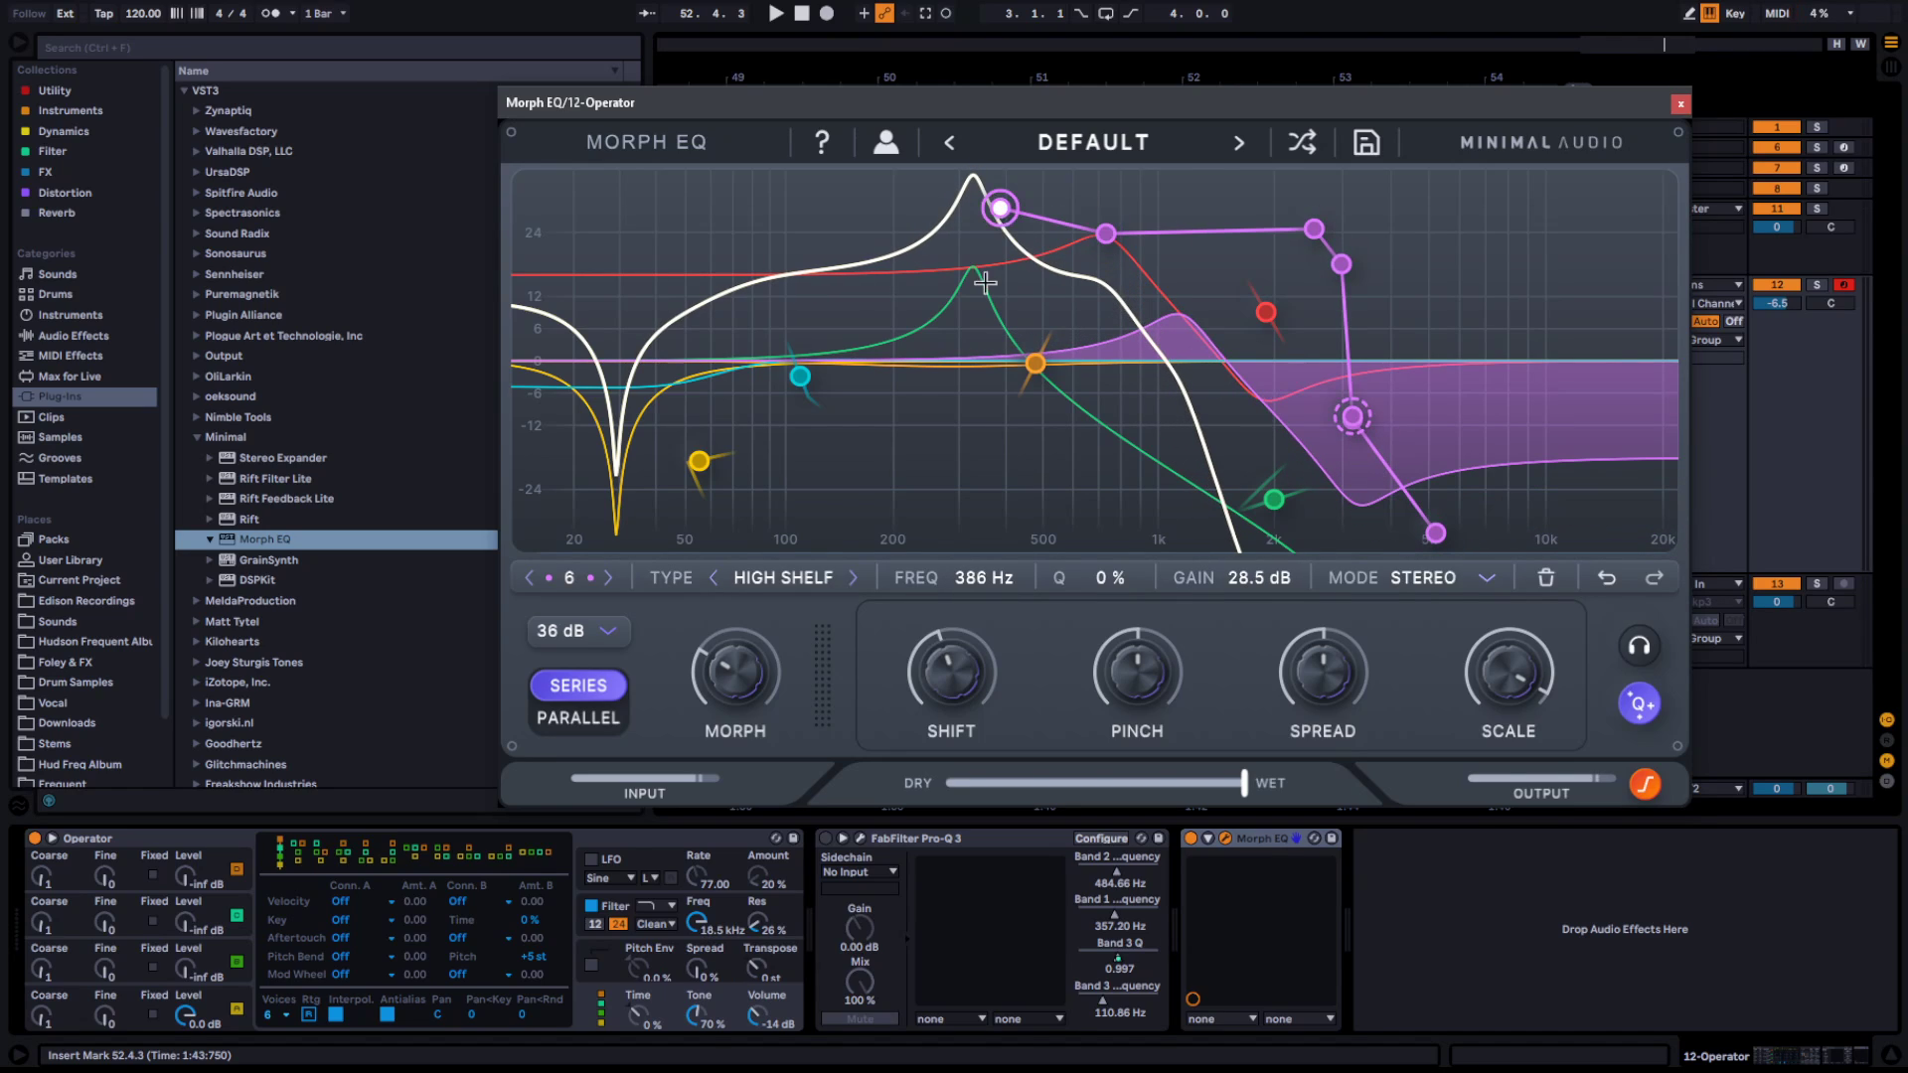
click(781, 584)
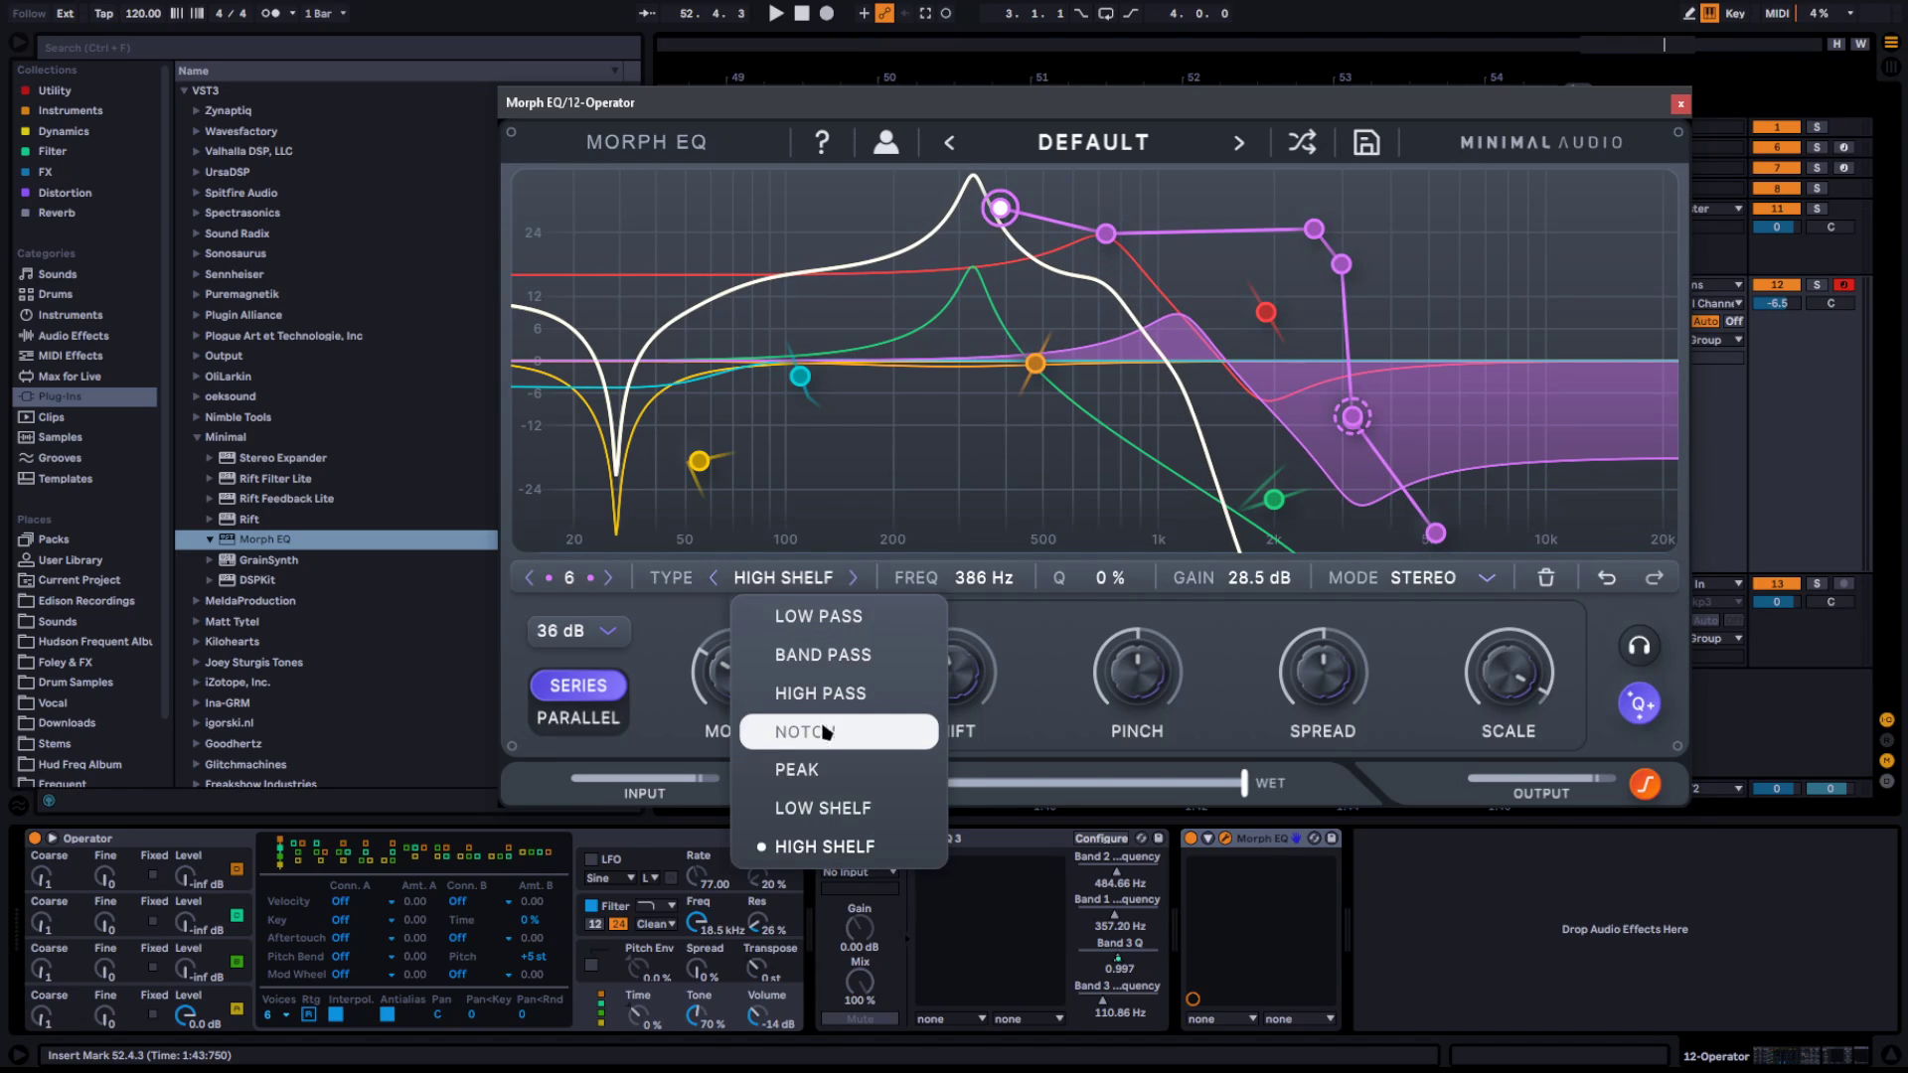
click(817, 772)
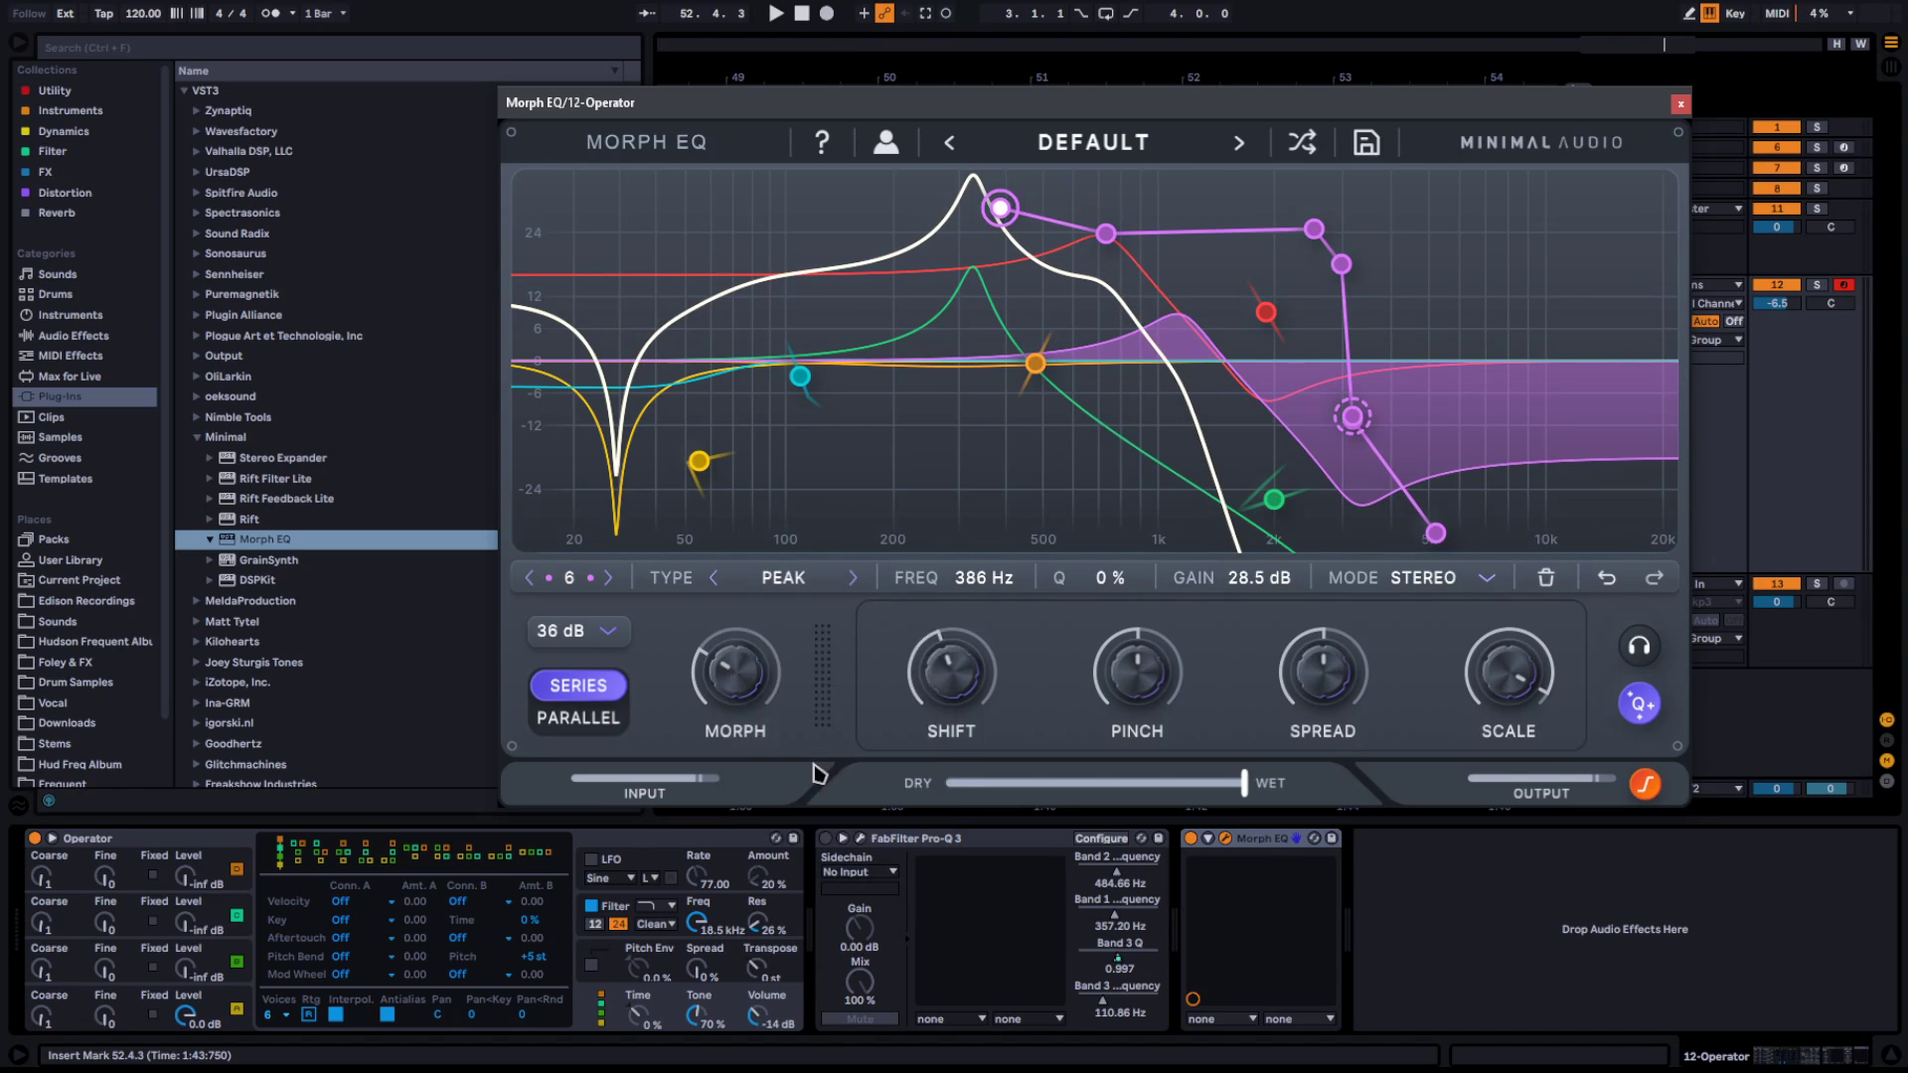
Add pink filter 7 with a V-shaped morph path ending at about 7.19 kHz and 19 dB, and set its type to Peak
double_click(706, 243)
mouse_move(705, 243)
mouse_down()
mouse_move(911, 444)
mouse_move(988, 481)
mouse_move(1490, 259)
mouse_up()
click(823, 590)
click(817, 772)
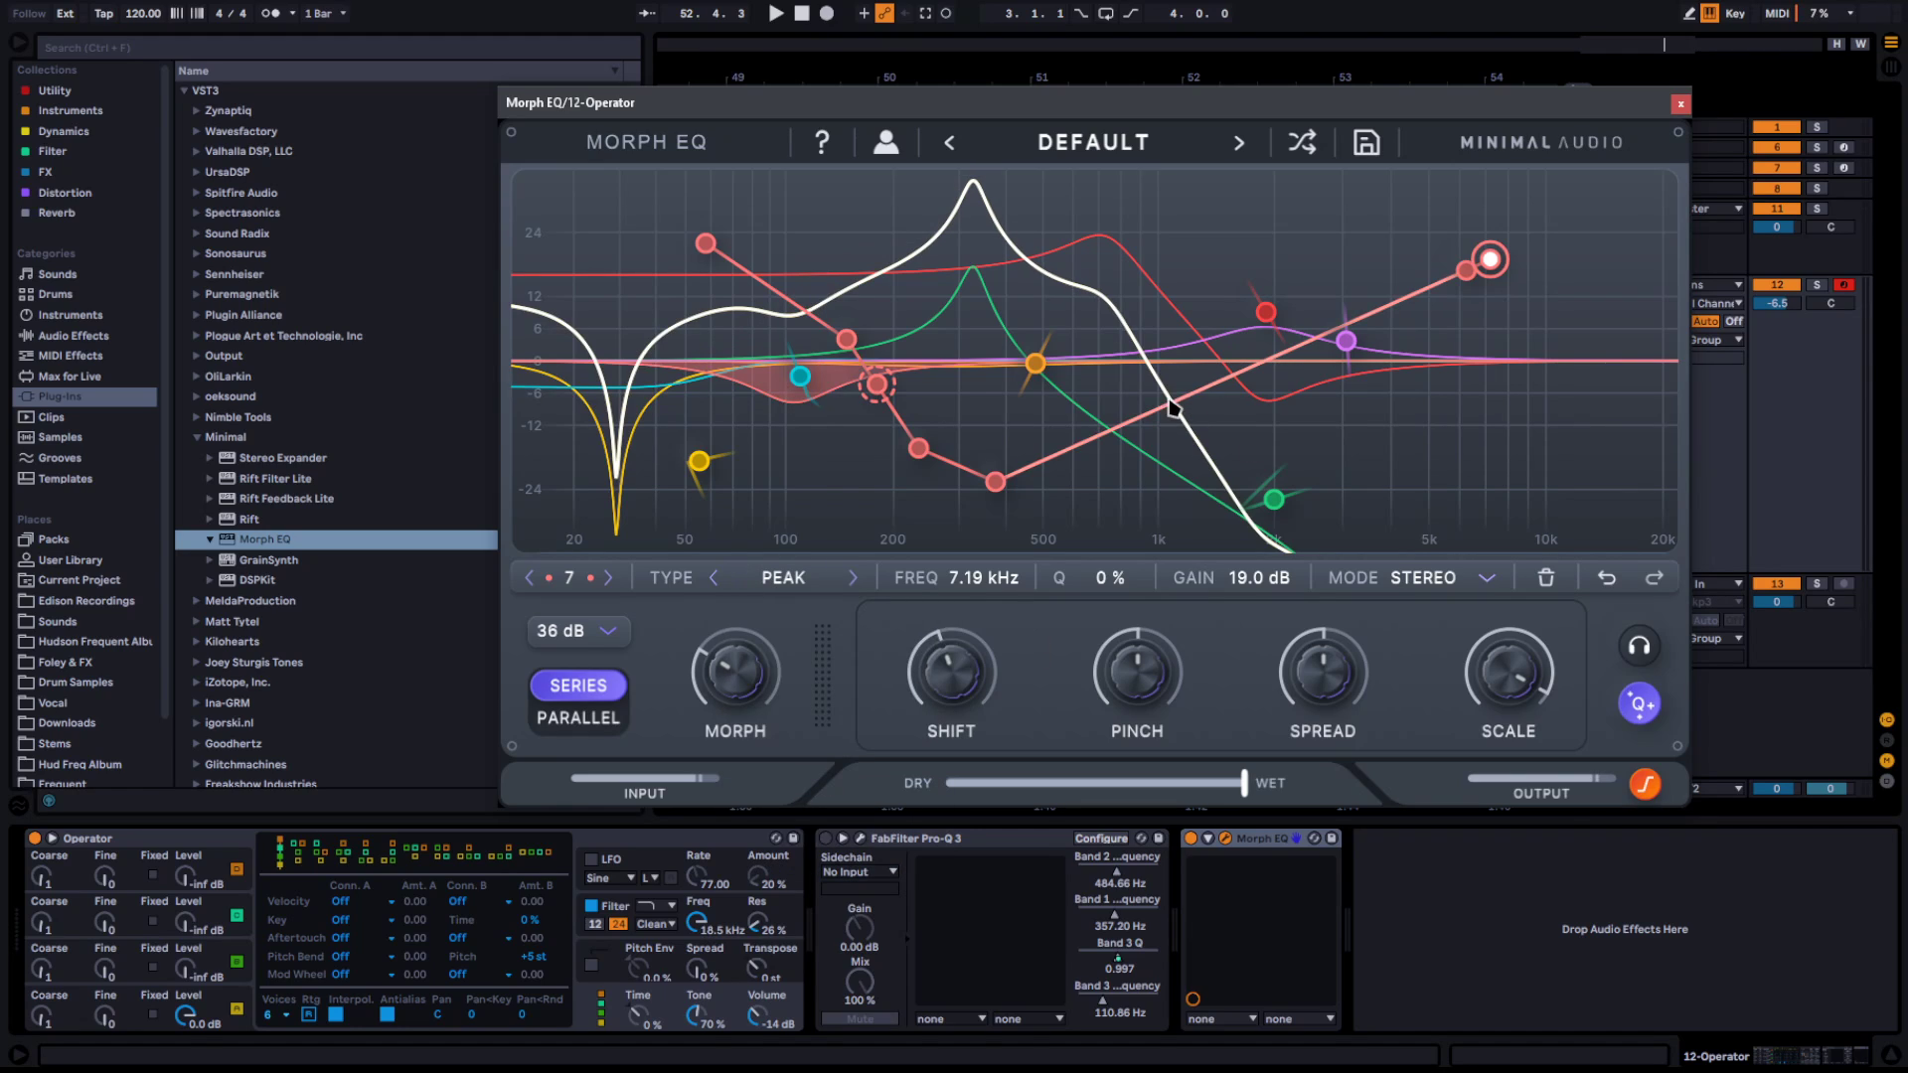
Add light-green filter 8 with its own morph path across the upper frequencies, and deselect it
double_click(1251, 224)
mouse_move(1250, 223)
mouse_down()
mouse_move(1039, 445)
mouse_move(782, 331)
mouse_move(1439, 247)
mouse_move(1483, 217)
mouse_up()
click(1502, 427)
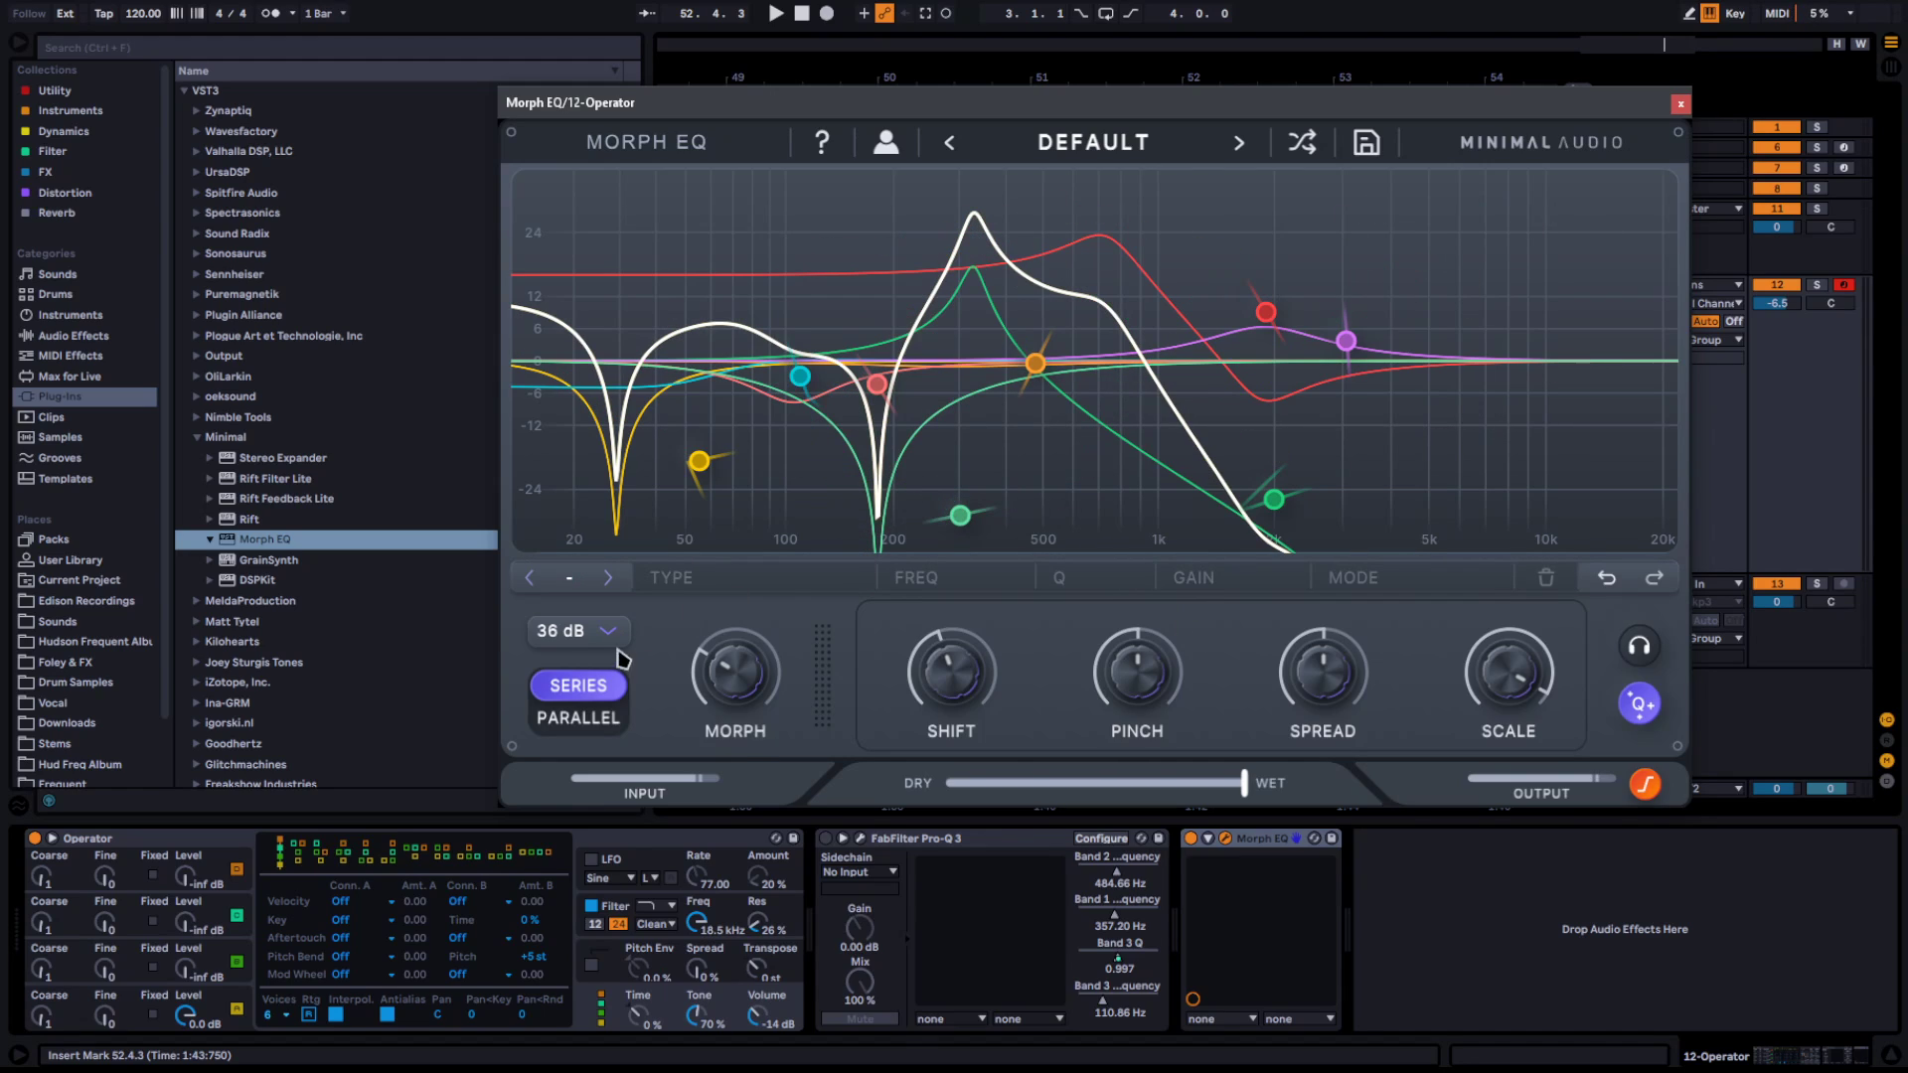
Play the synth while sweeping Morph and lowering Shift, bringing Morph to about 10%
mouse_move(747, 699)
mouse_down()
mouse_move(668, 830)
mouse_move(753, 523)
mouse_move(720, 597)
mouse_move(699, 575)
mouse_move(703, 601)
mouse_move(761, 457)
mouse_move(716, 541)
mouse_move(735, 706)
mouse_up()
drag(941, 703, 920, 775)
drag(738, 668, 817, 735)
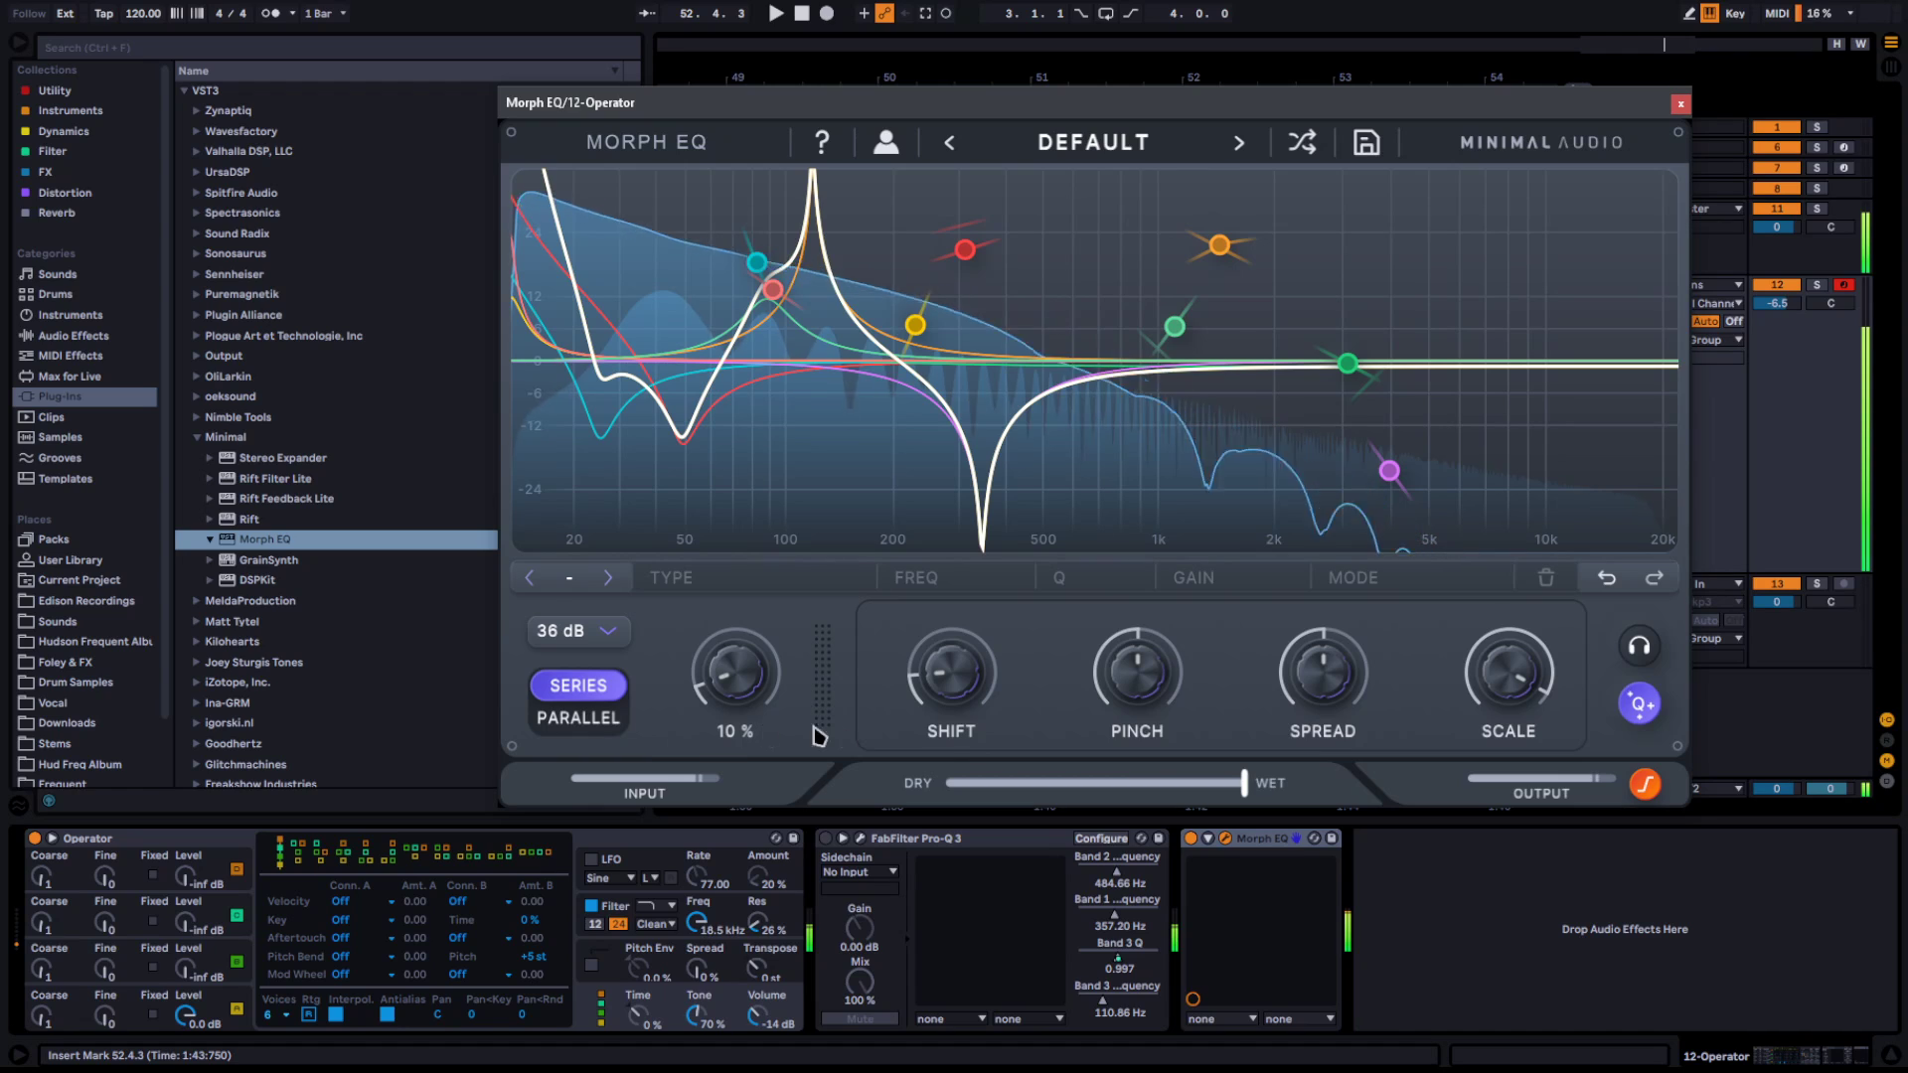
Raise Pinch to its maximum, set Shift to -17%, and sweep Morph through about 87%
drag(1173, 682, 1227, 261)
drag(740, 704, 780, 536)
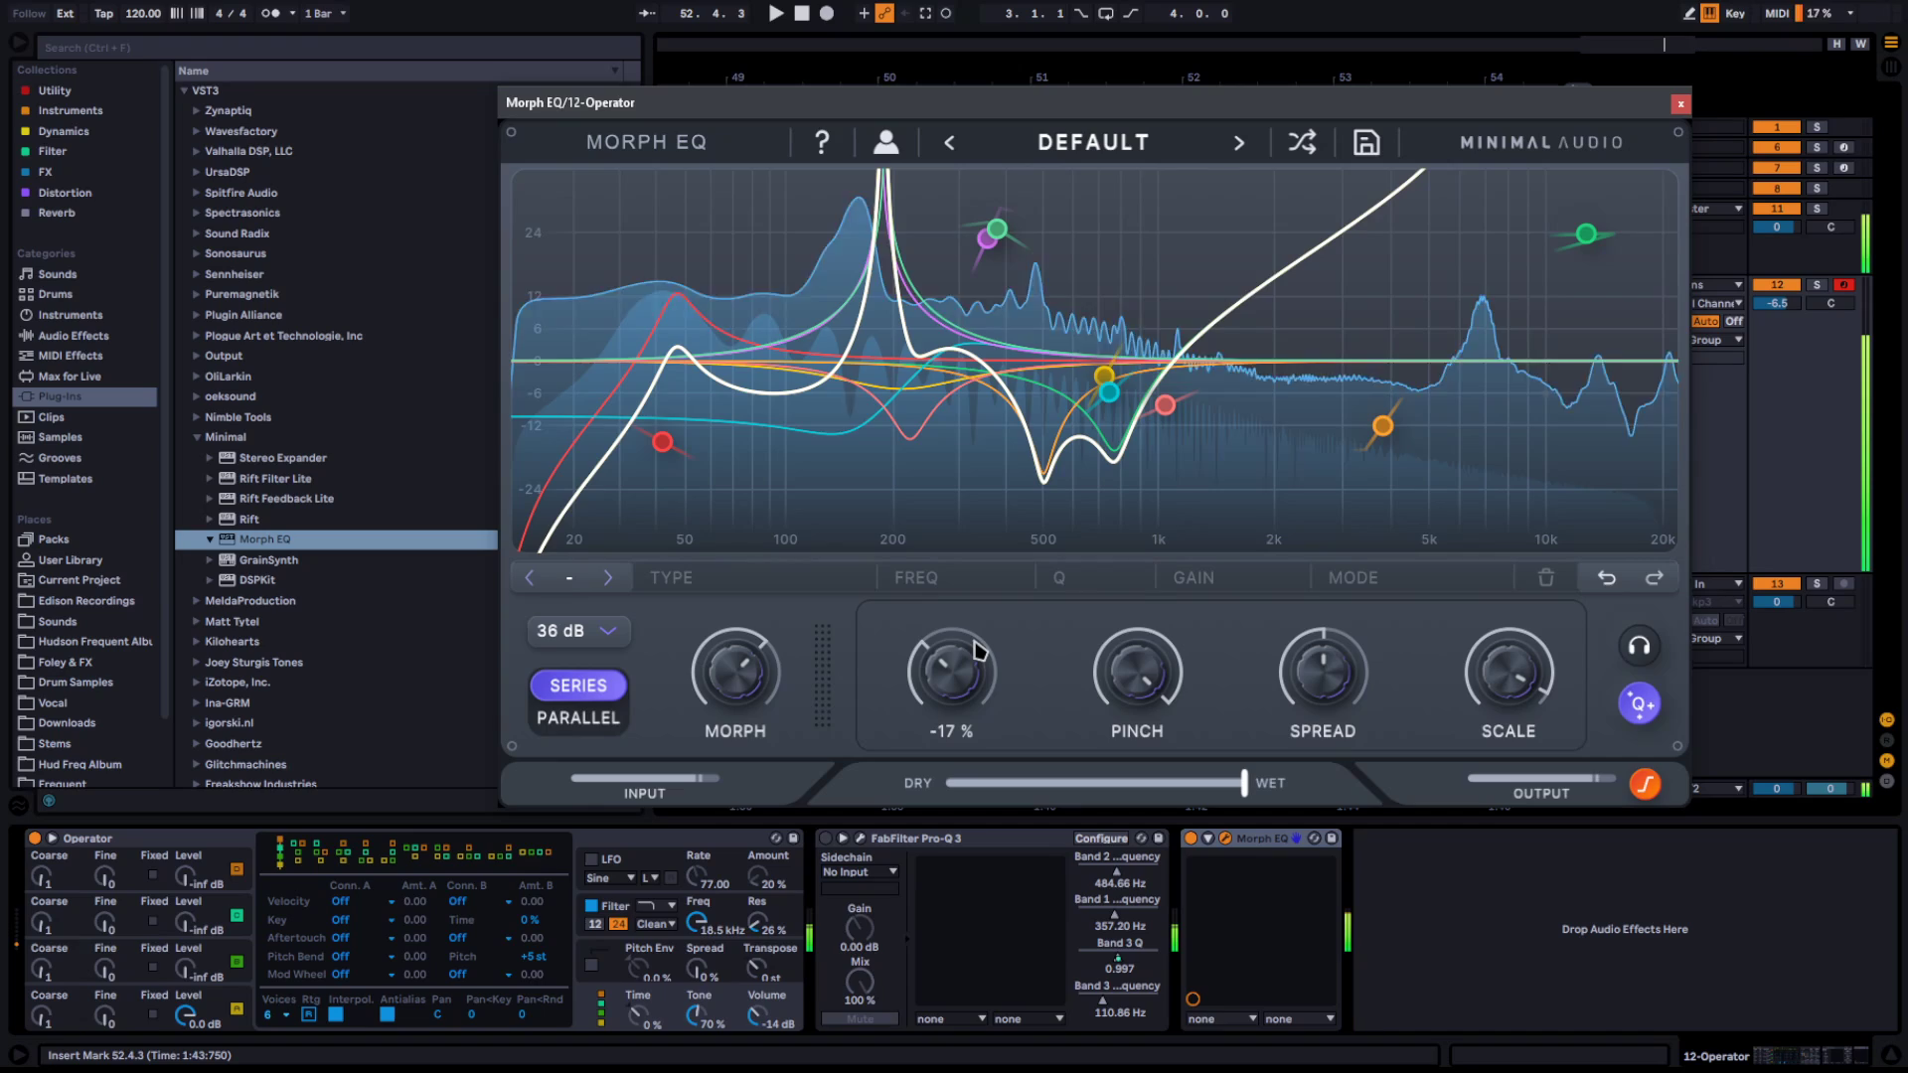
mouse_move(699, 706)
mouse_down()
mouse_move(624, 815)
mouse_move(681, 699)
mouse_up()
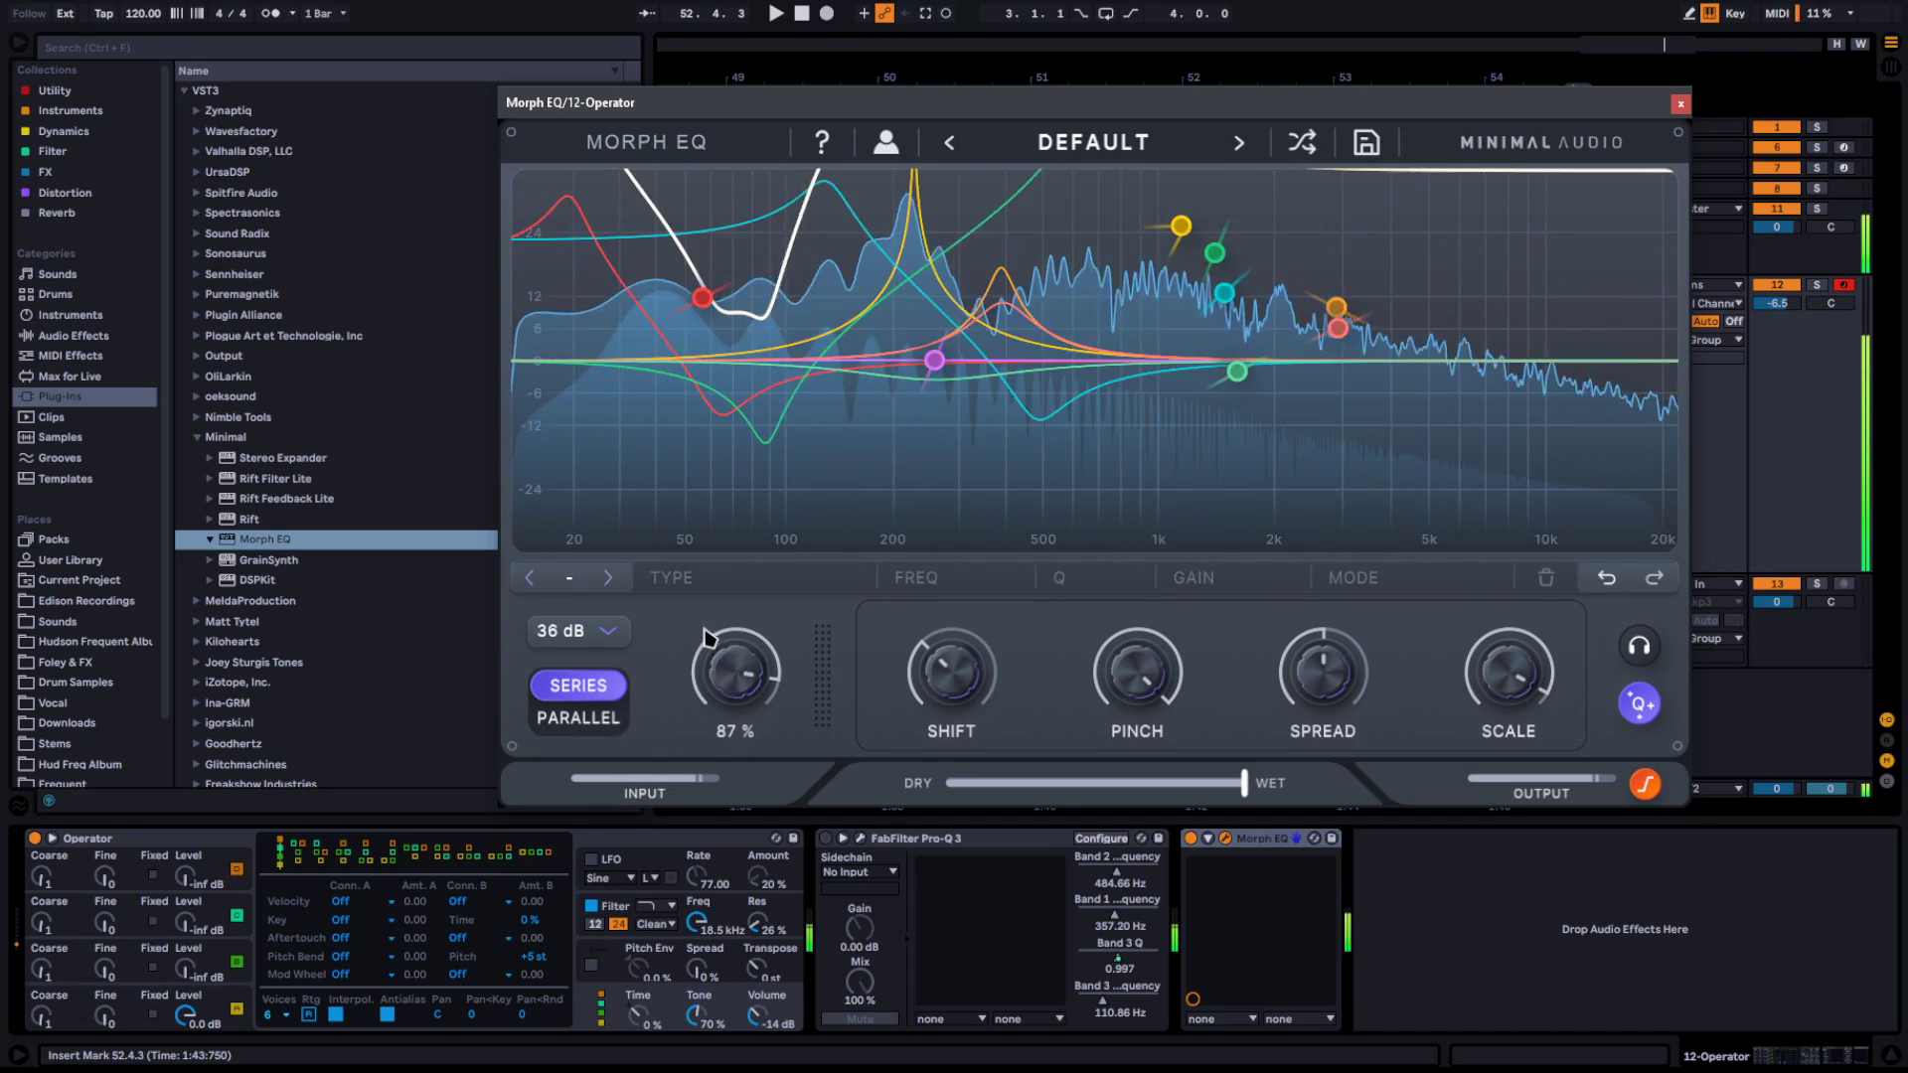
drag(693, 613, 660, 651)
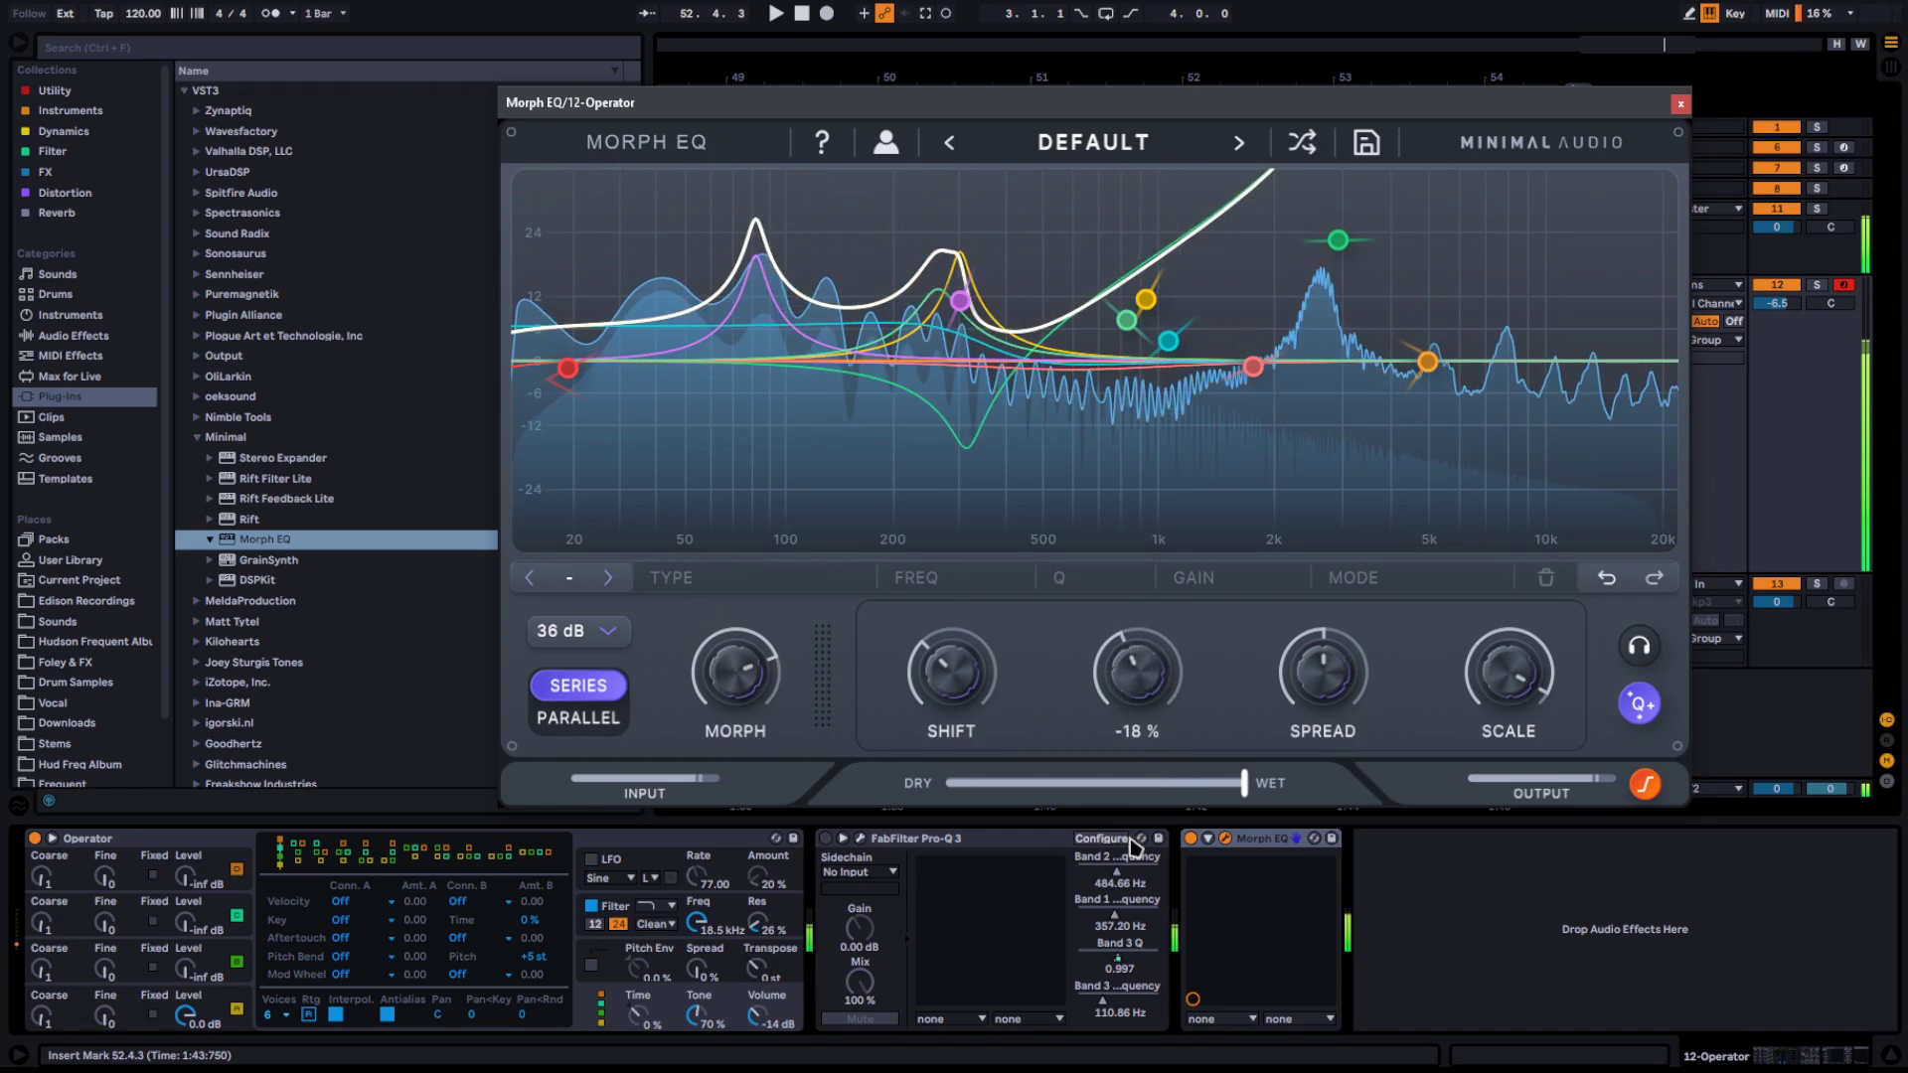
Move green filter 2's whole morph path toward the lows and light-green filter 8's path up to about 1.74 kHz and 25 dB, sweeping Morph between
drag(1338, 239, 611, 191)
drag(755, 691, 589, 743)
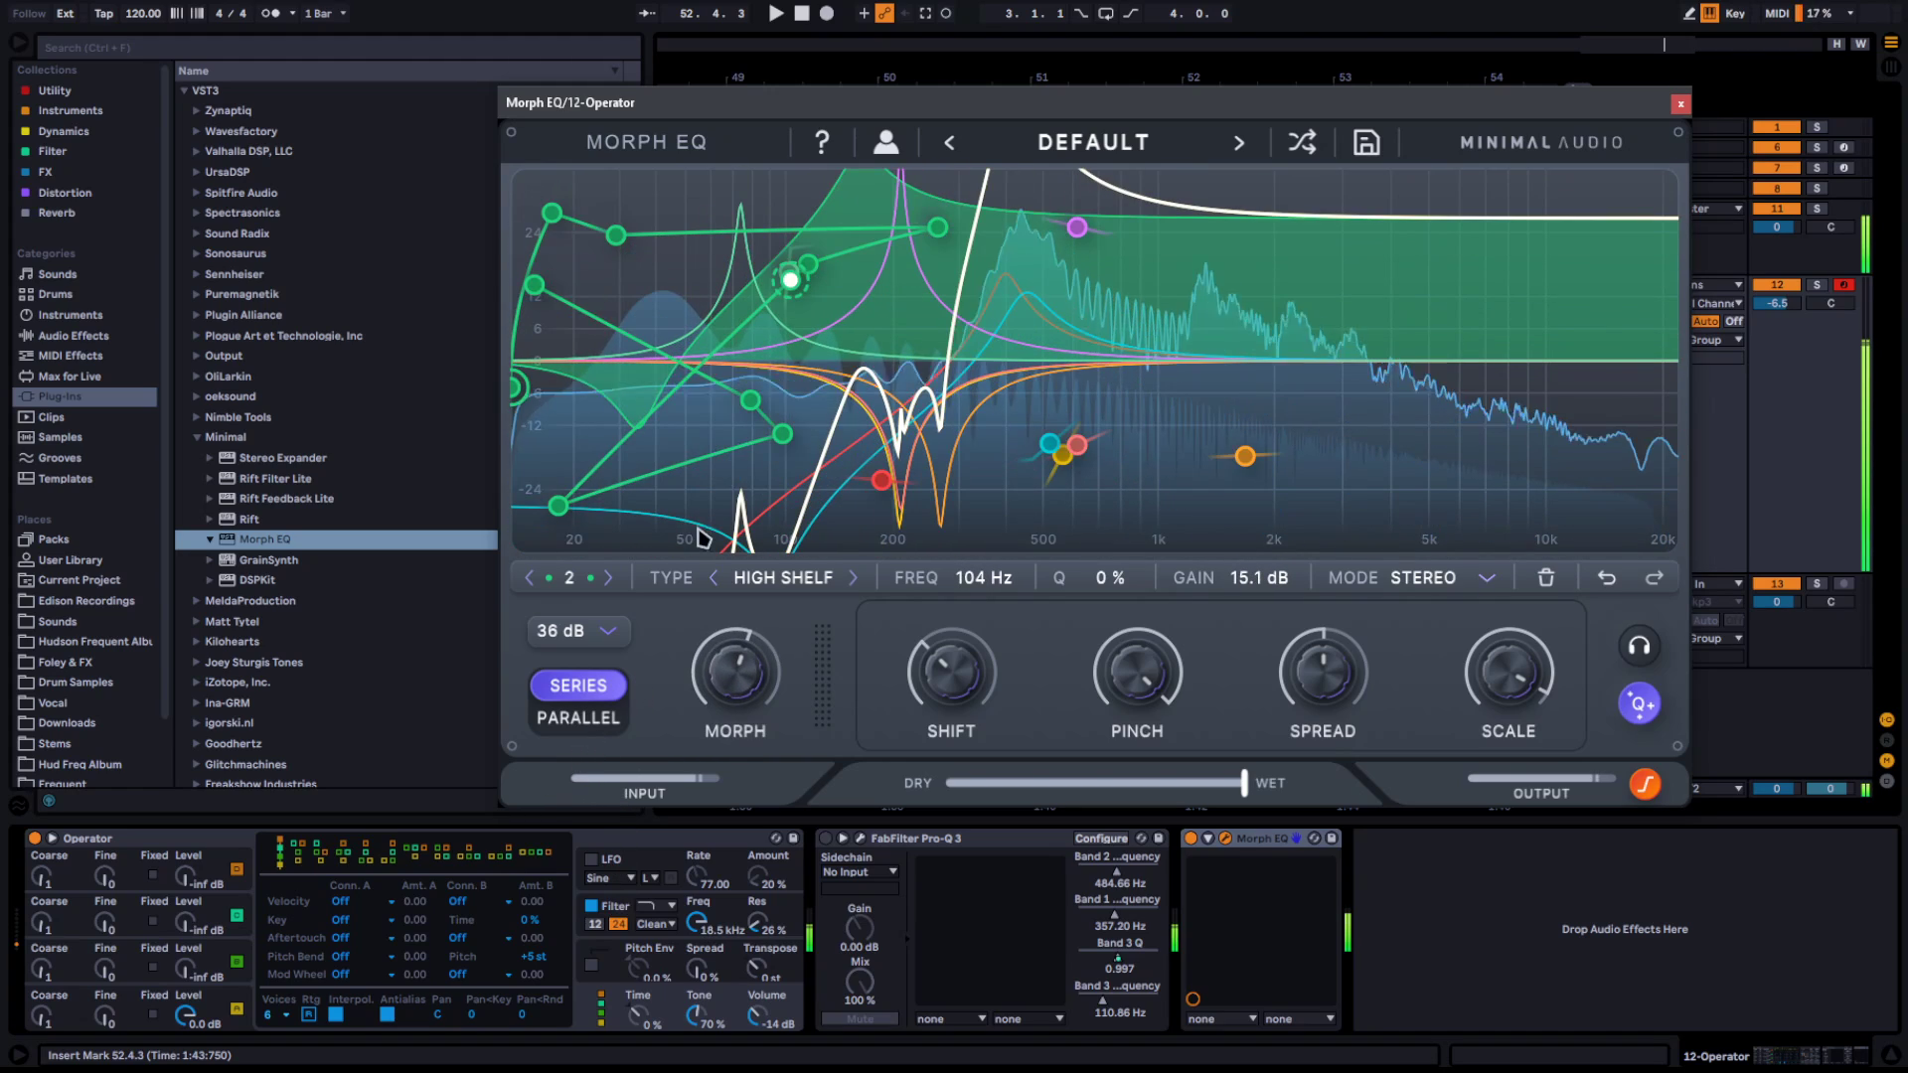
drag(793, 276, 1252, 229)
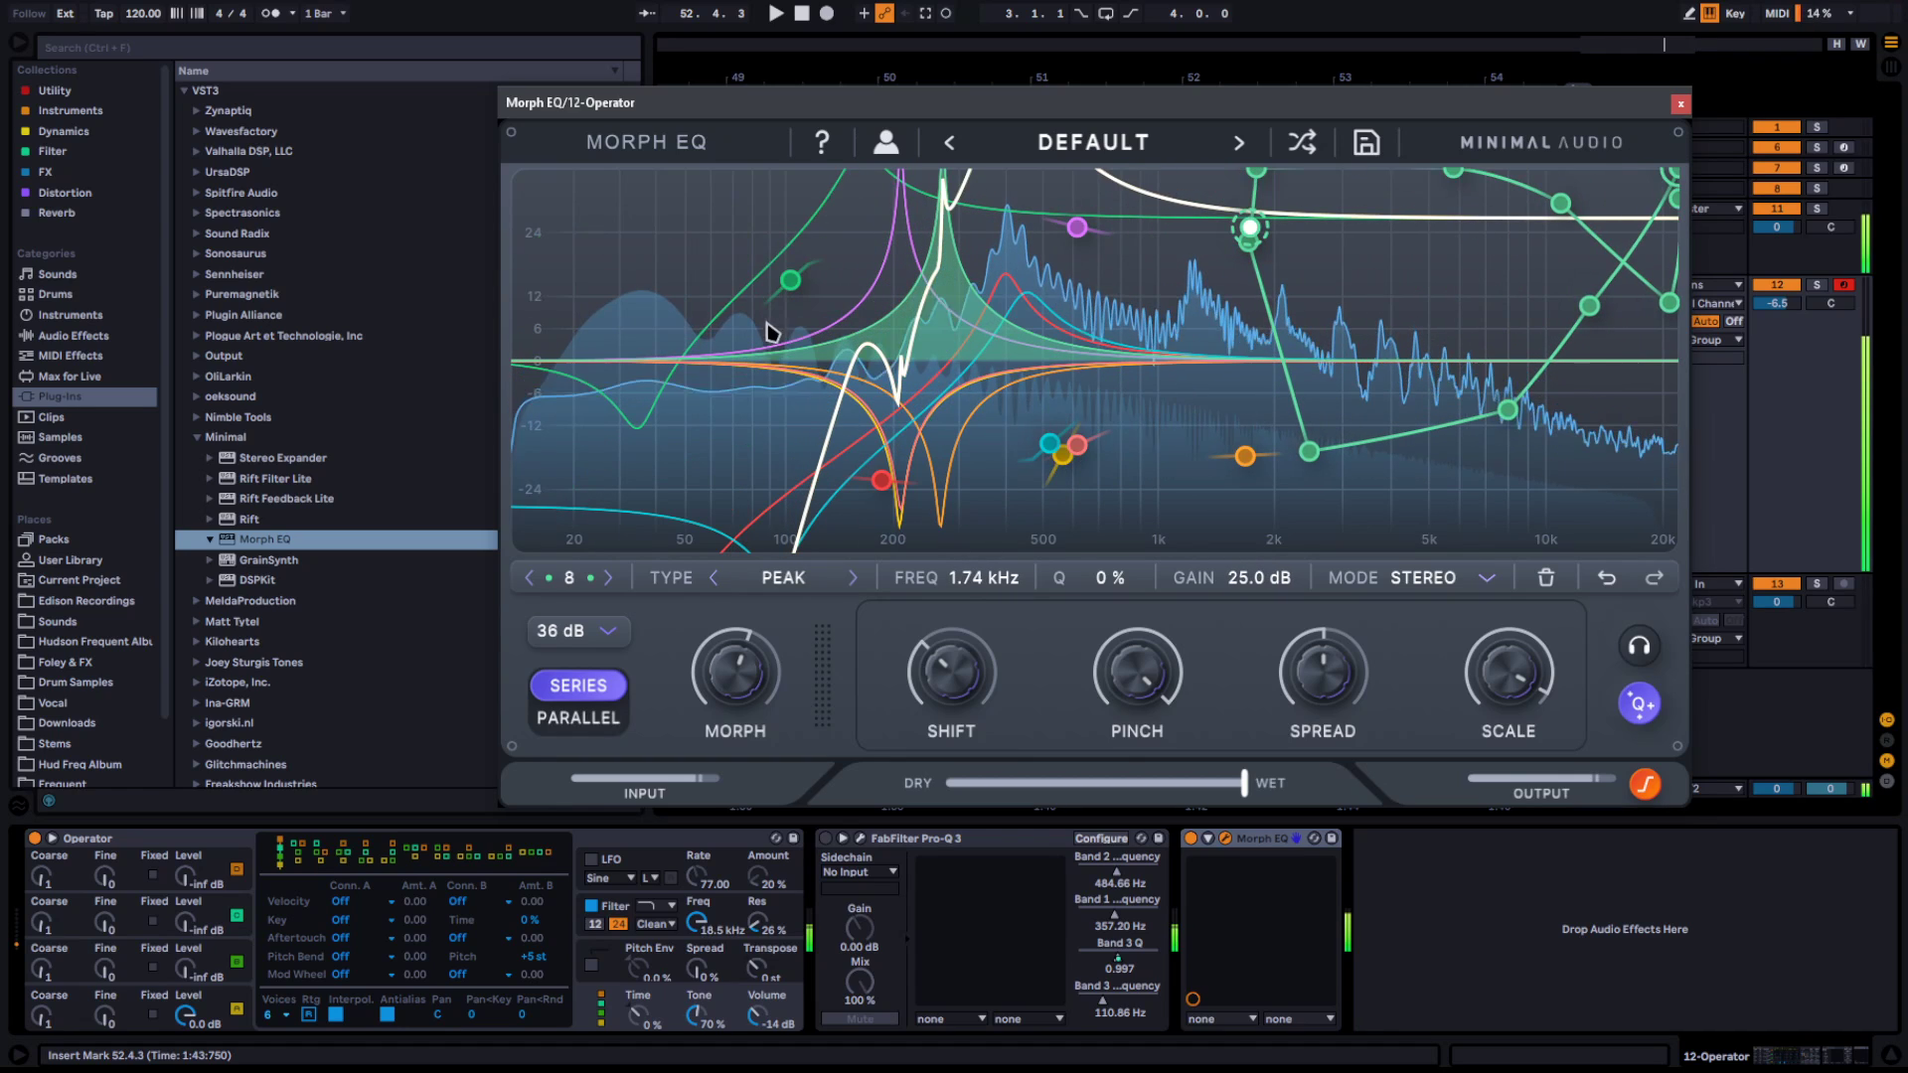
Sweep Morph down to 0% and back up, and sweep Shift through -30%
drag(801, 672, 601, 999)
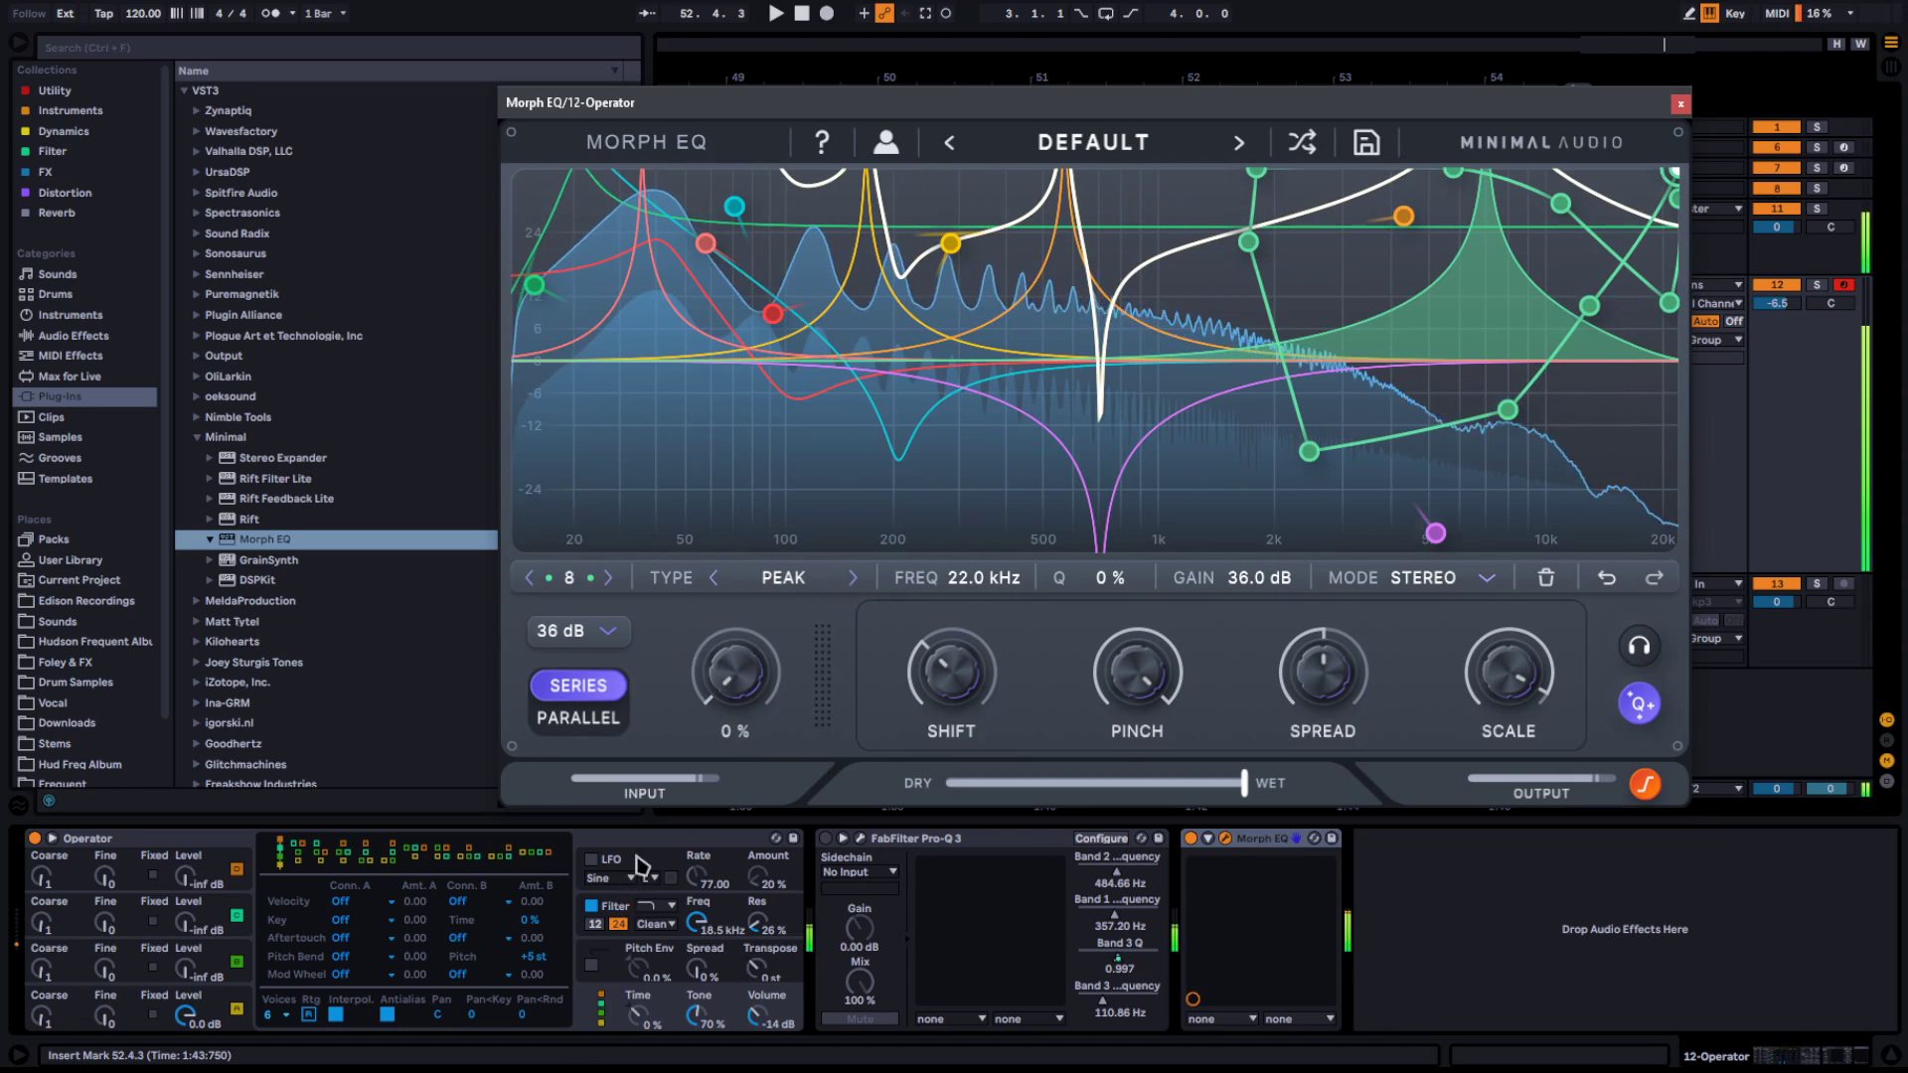
drag(641, 868, 676, 801)
drag(951, 636, 861, 563)
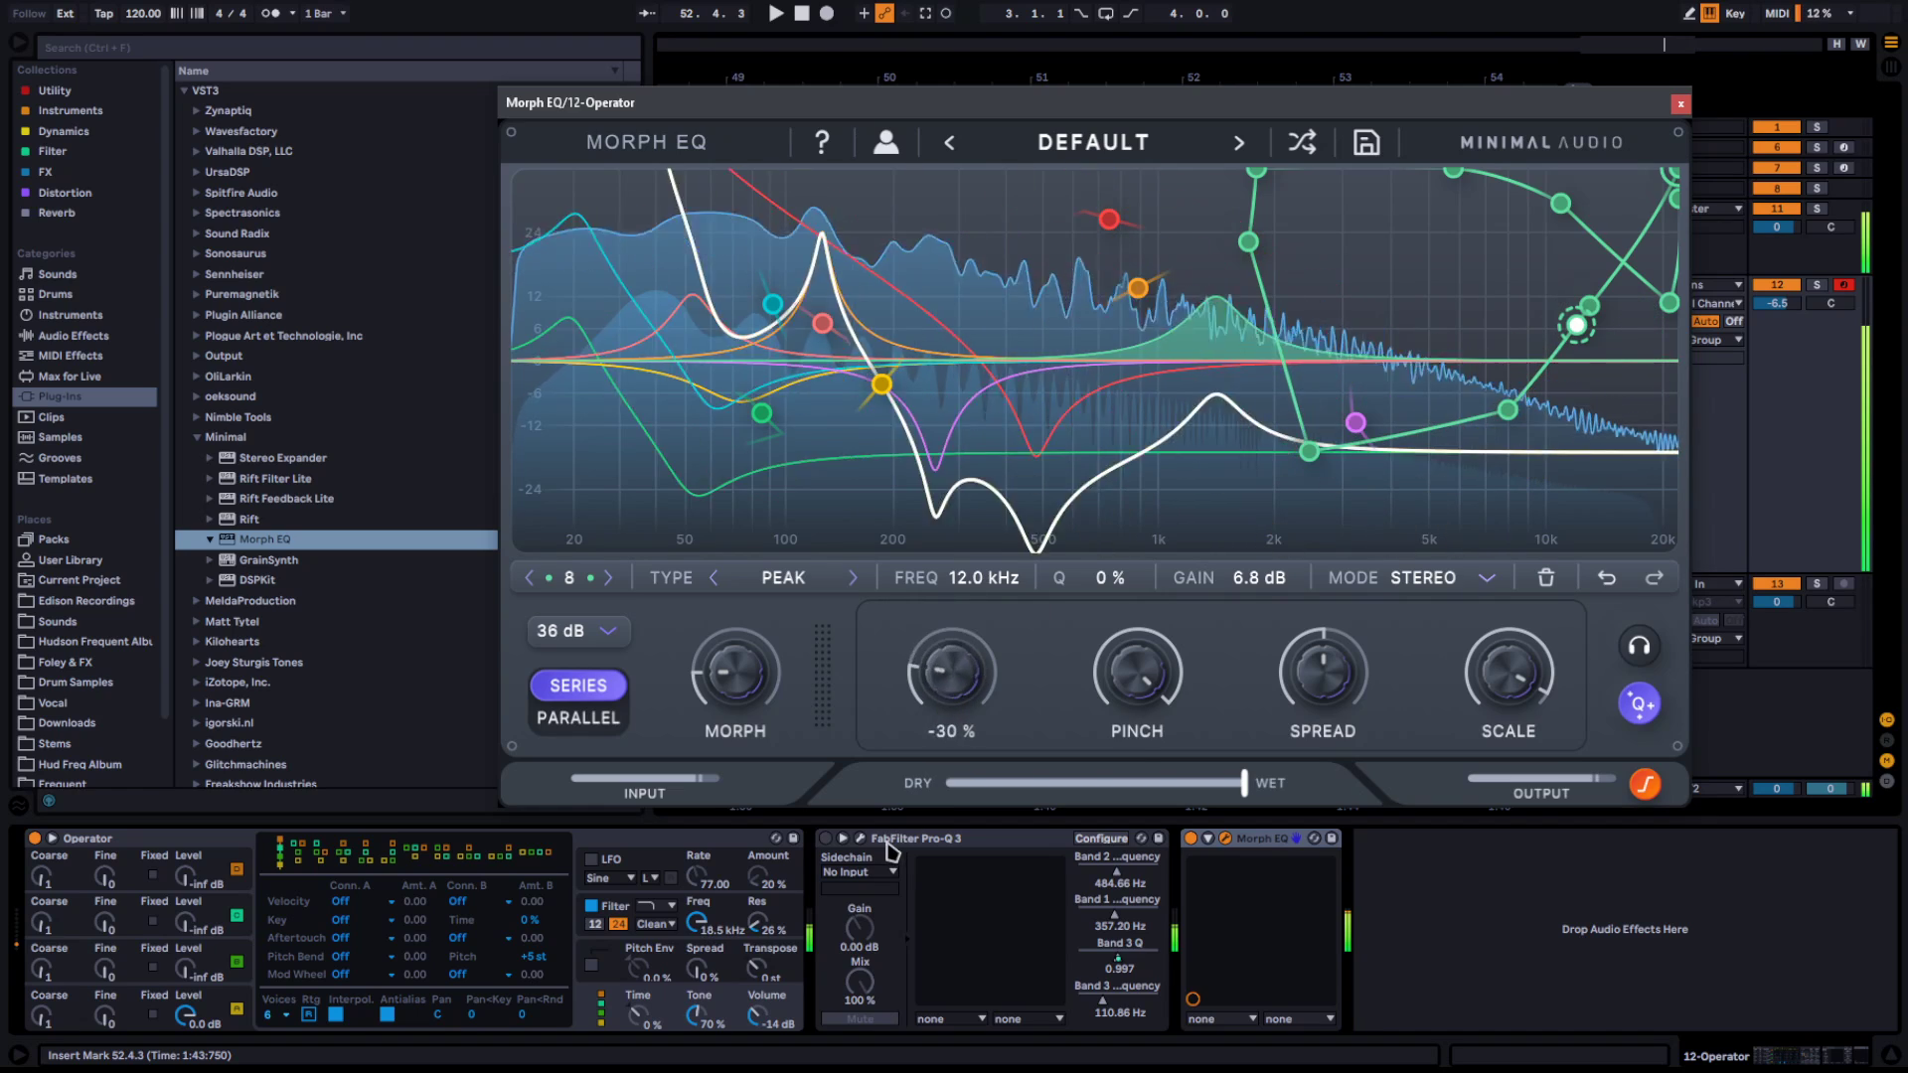
drag(891, 852, 829, 864)
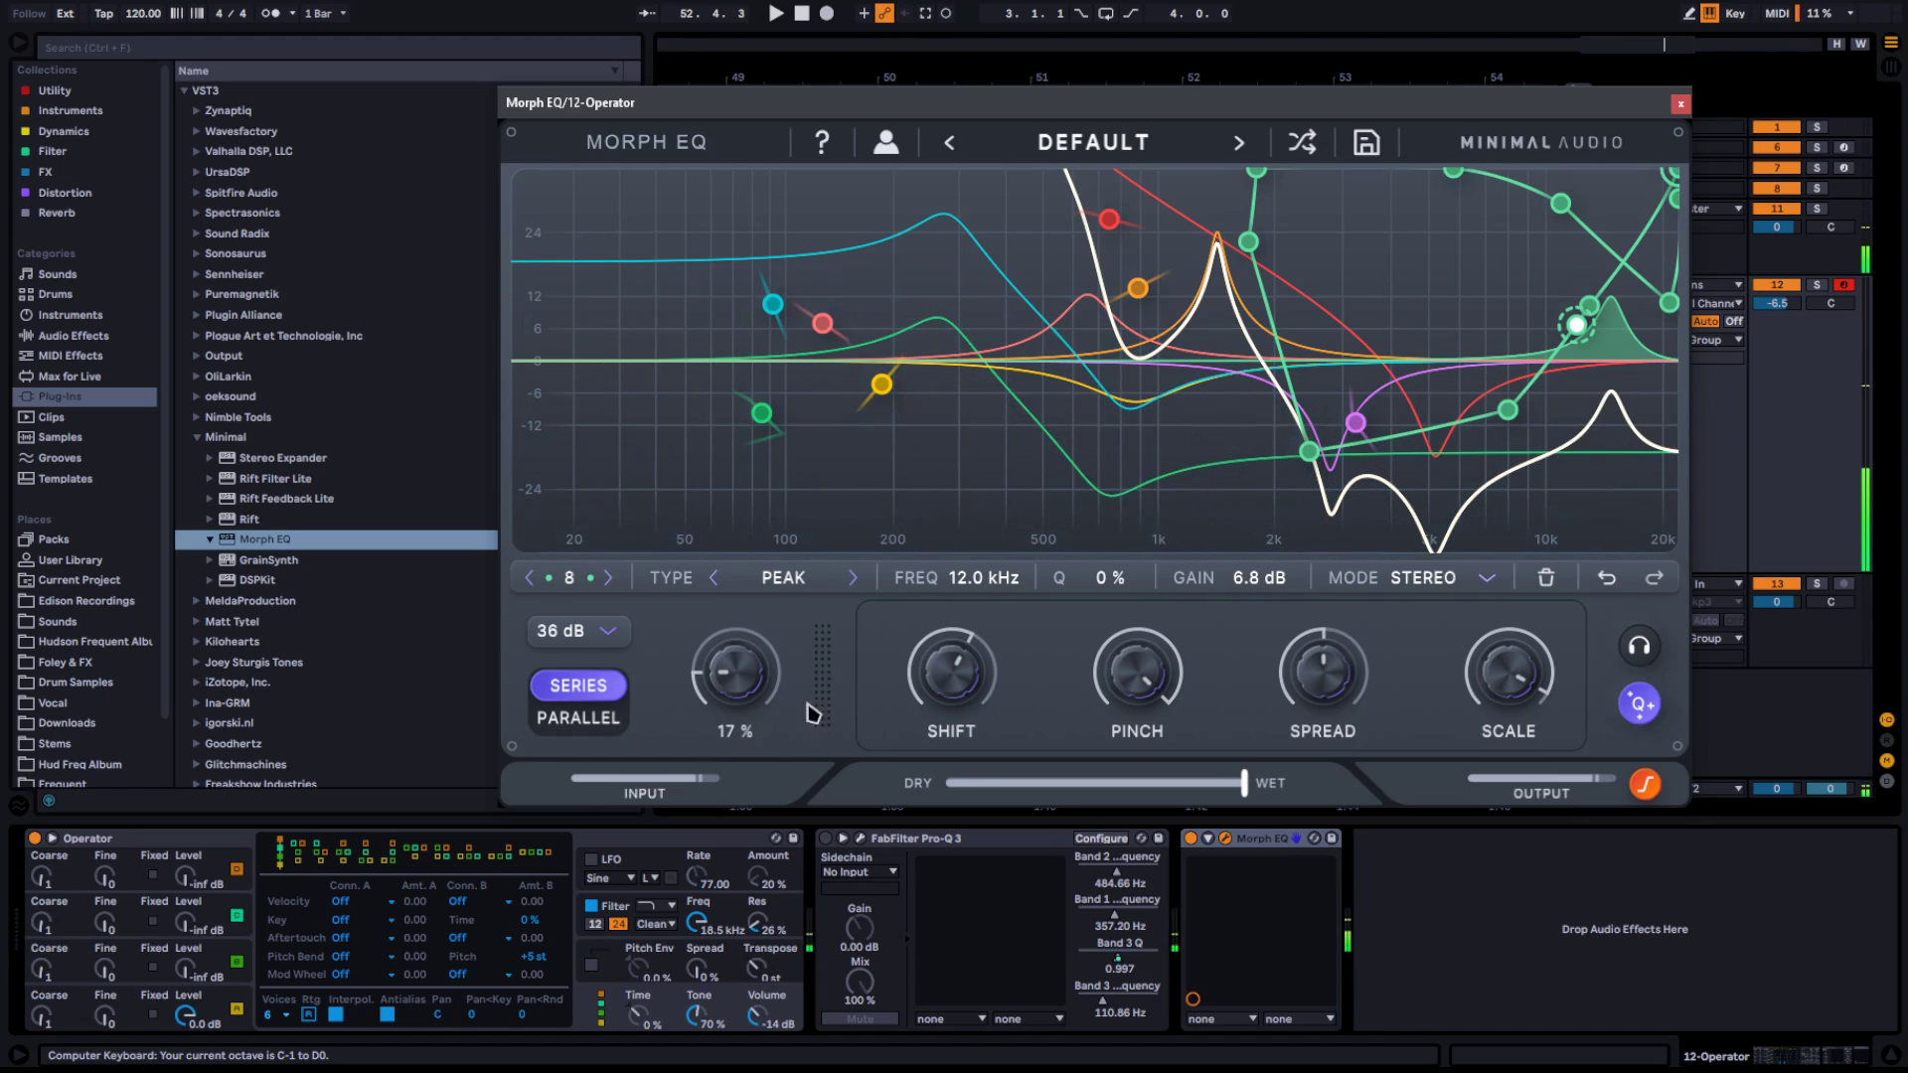
Sweep Morph and Shift across their ranges over the played notes, and lower Pinch
drag(711, 694, 701, 744)
drag(890, 668, 865, 813)
drag(738, 696, 942, 847)
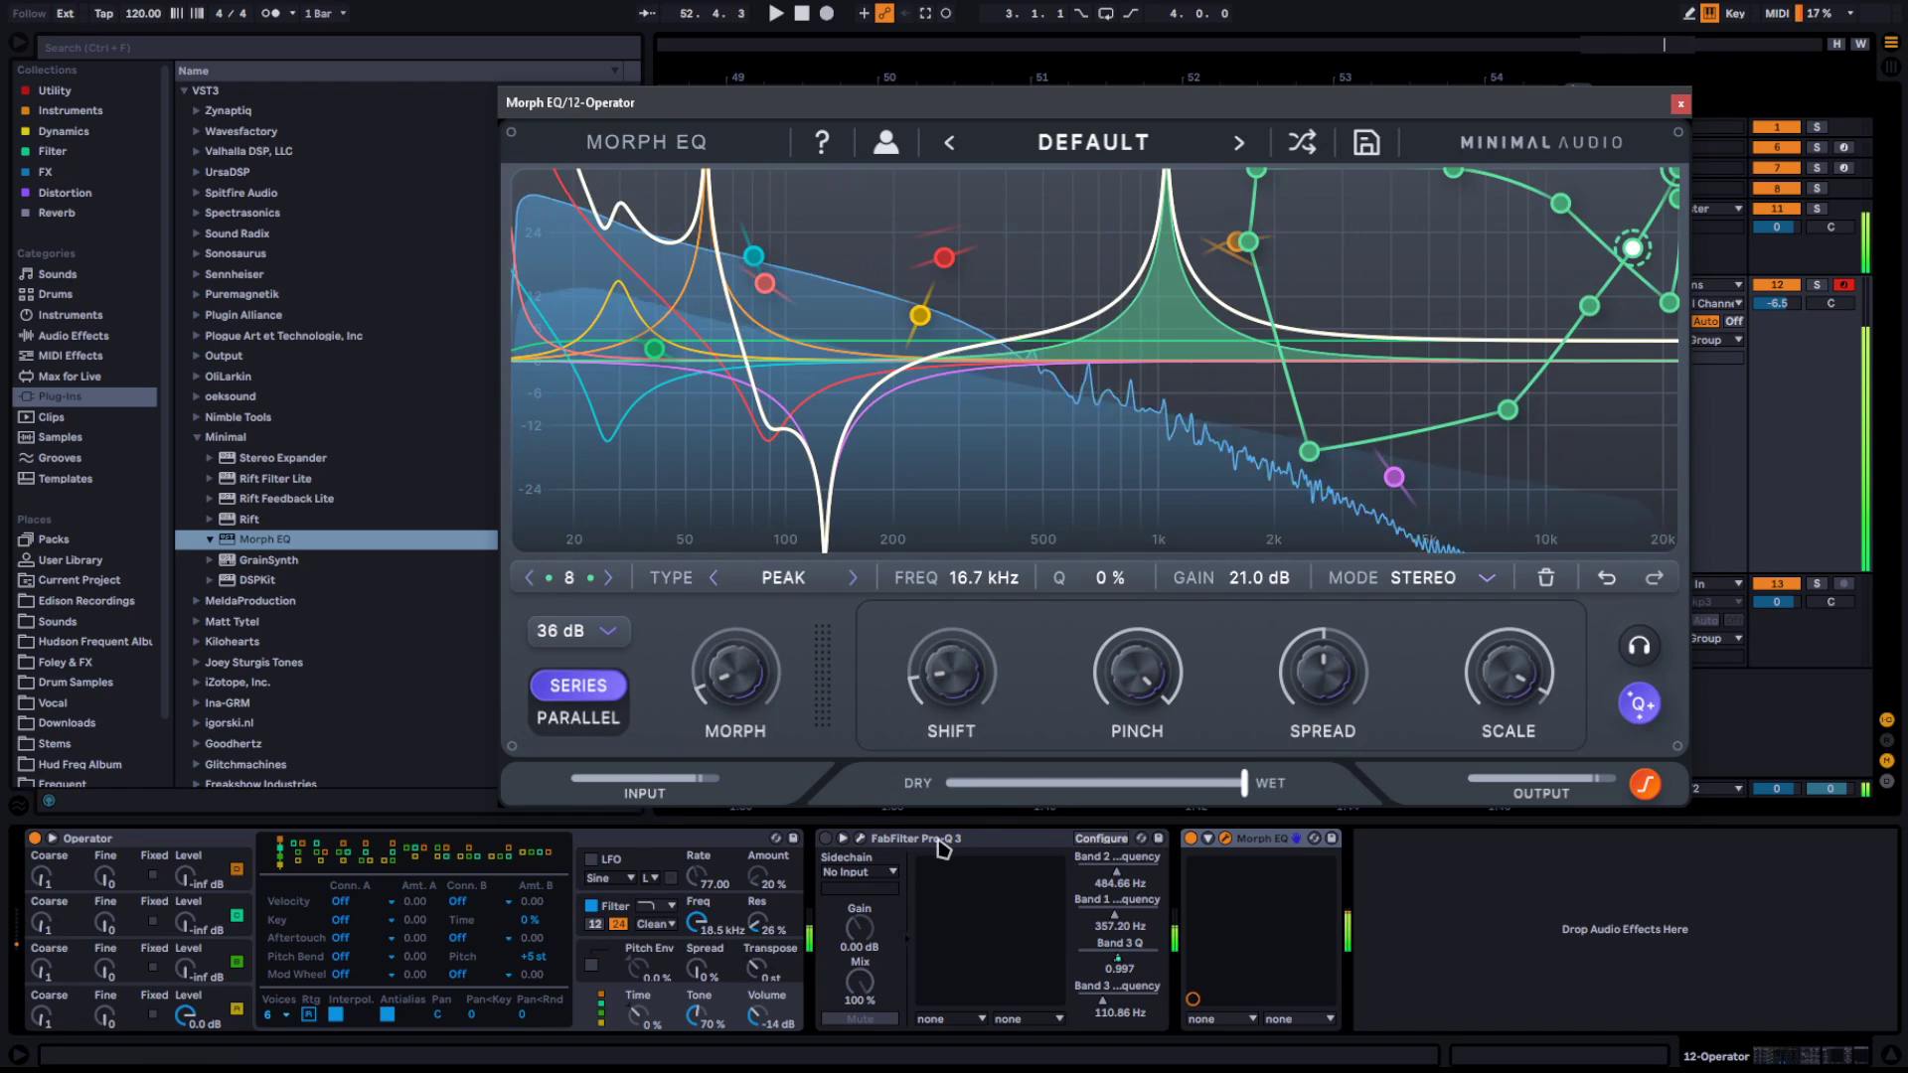
drag(1118, 705, 969, 761)
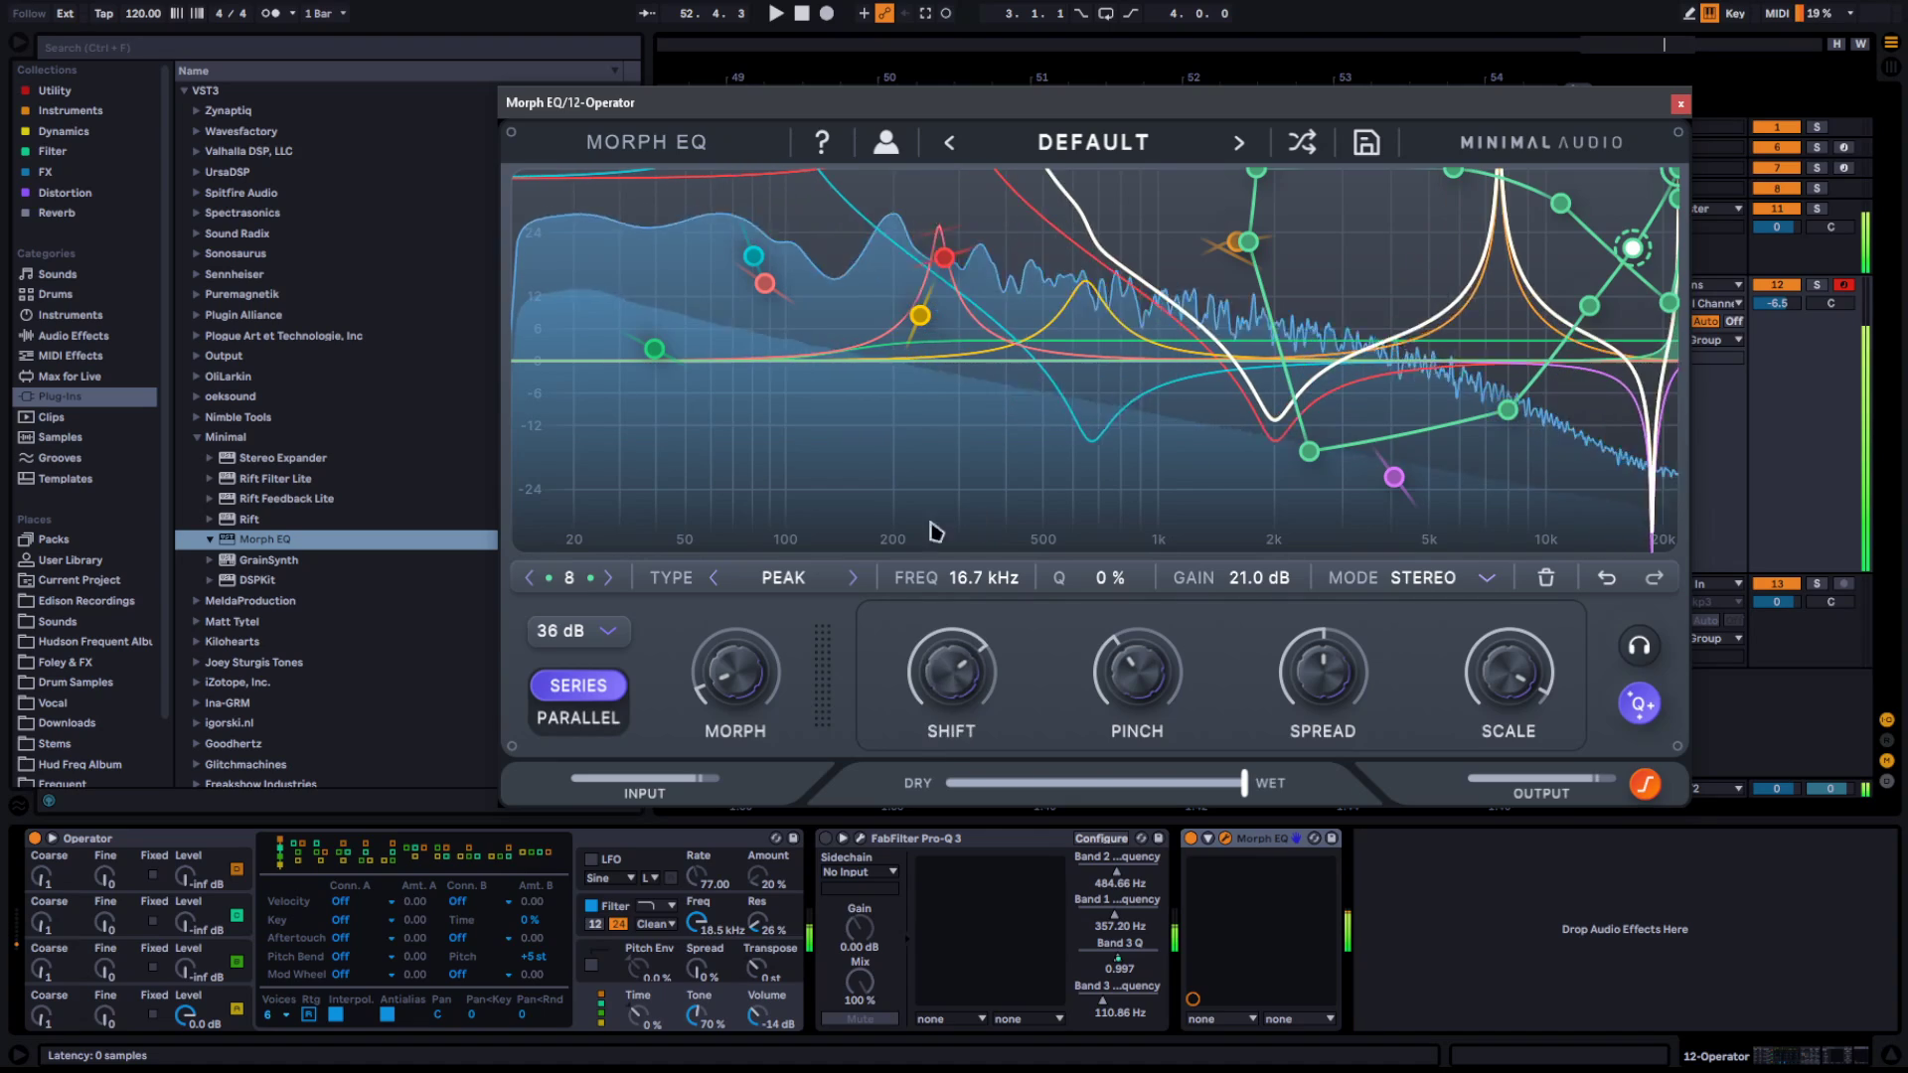
drag(736, 672, 749, 545)
drag(950, 664, 839, 785)
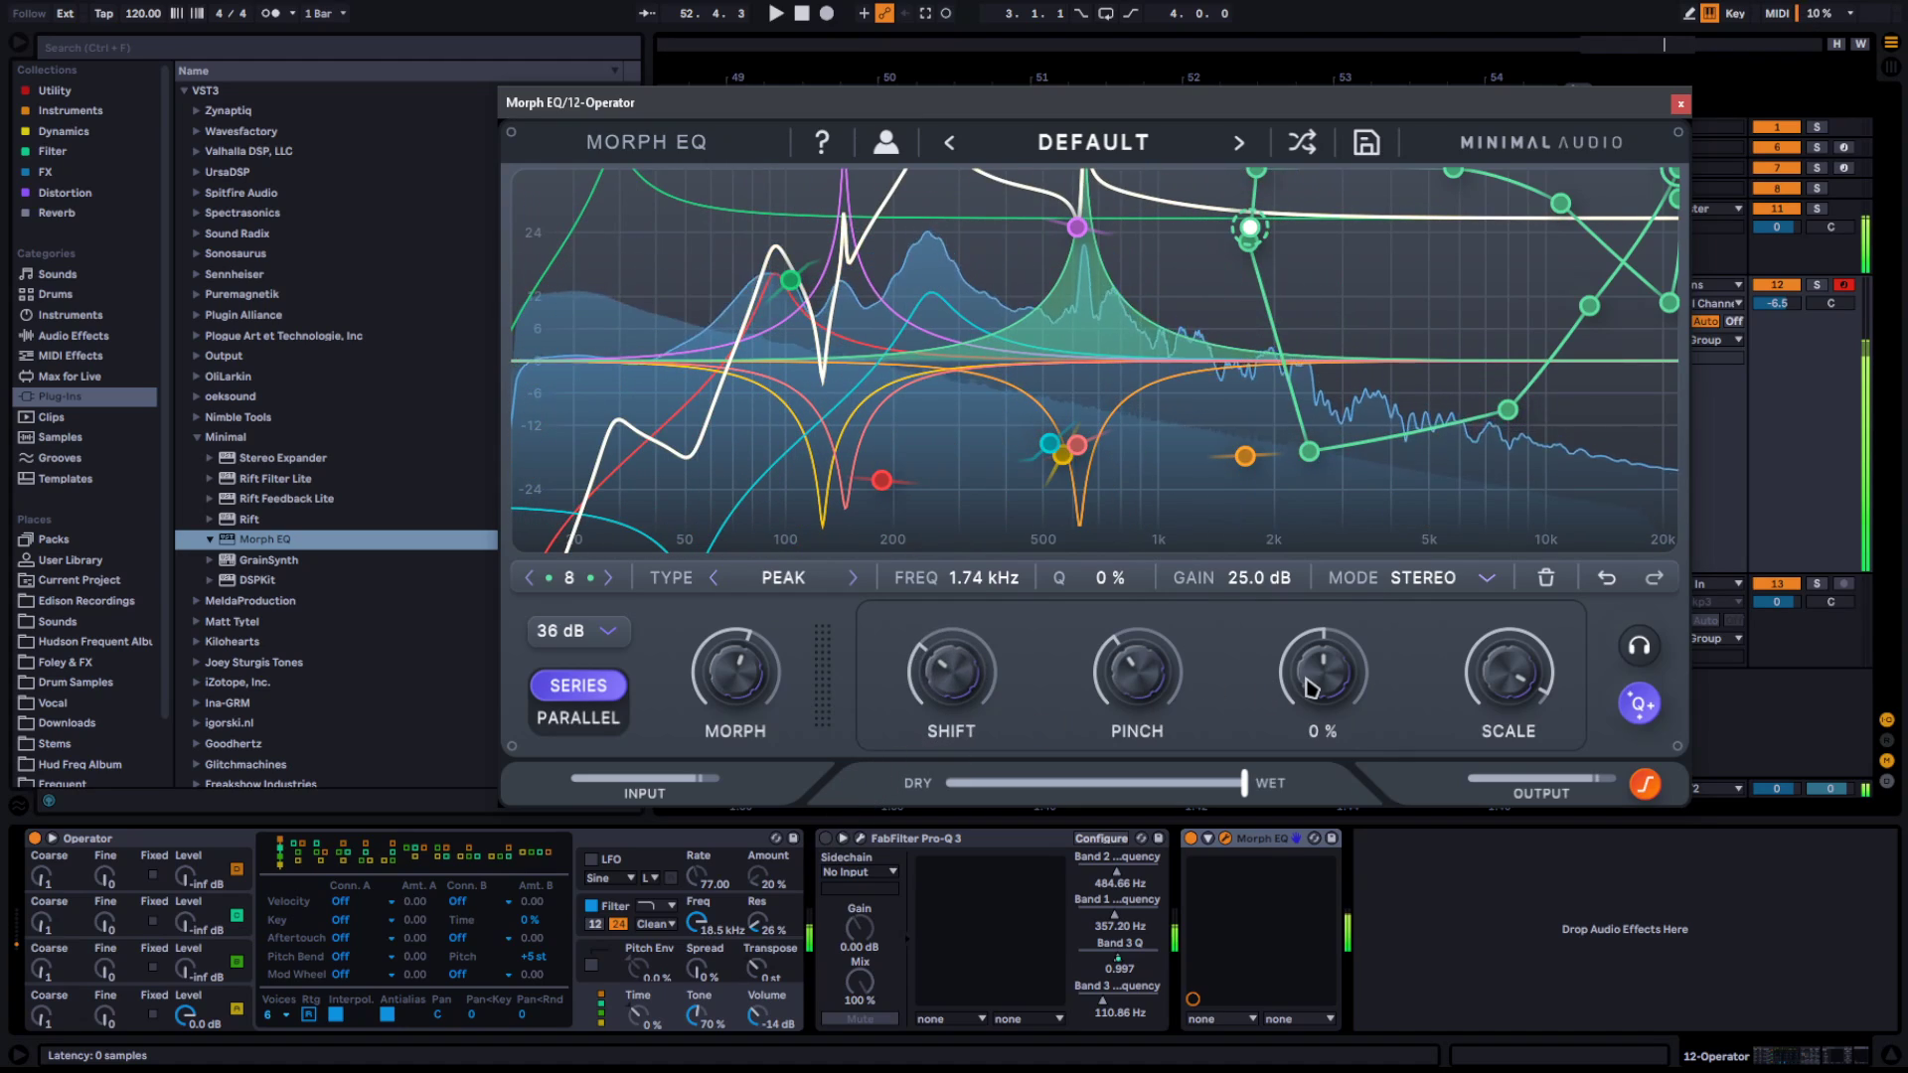
Raise Spread to its maximum, adjust Morph slightly, and turn Pinch up
drag(1312, 689, 1355, 545)
drag(735, 673, 676, 689)
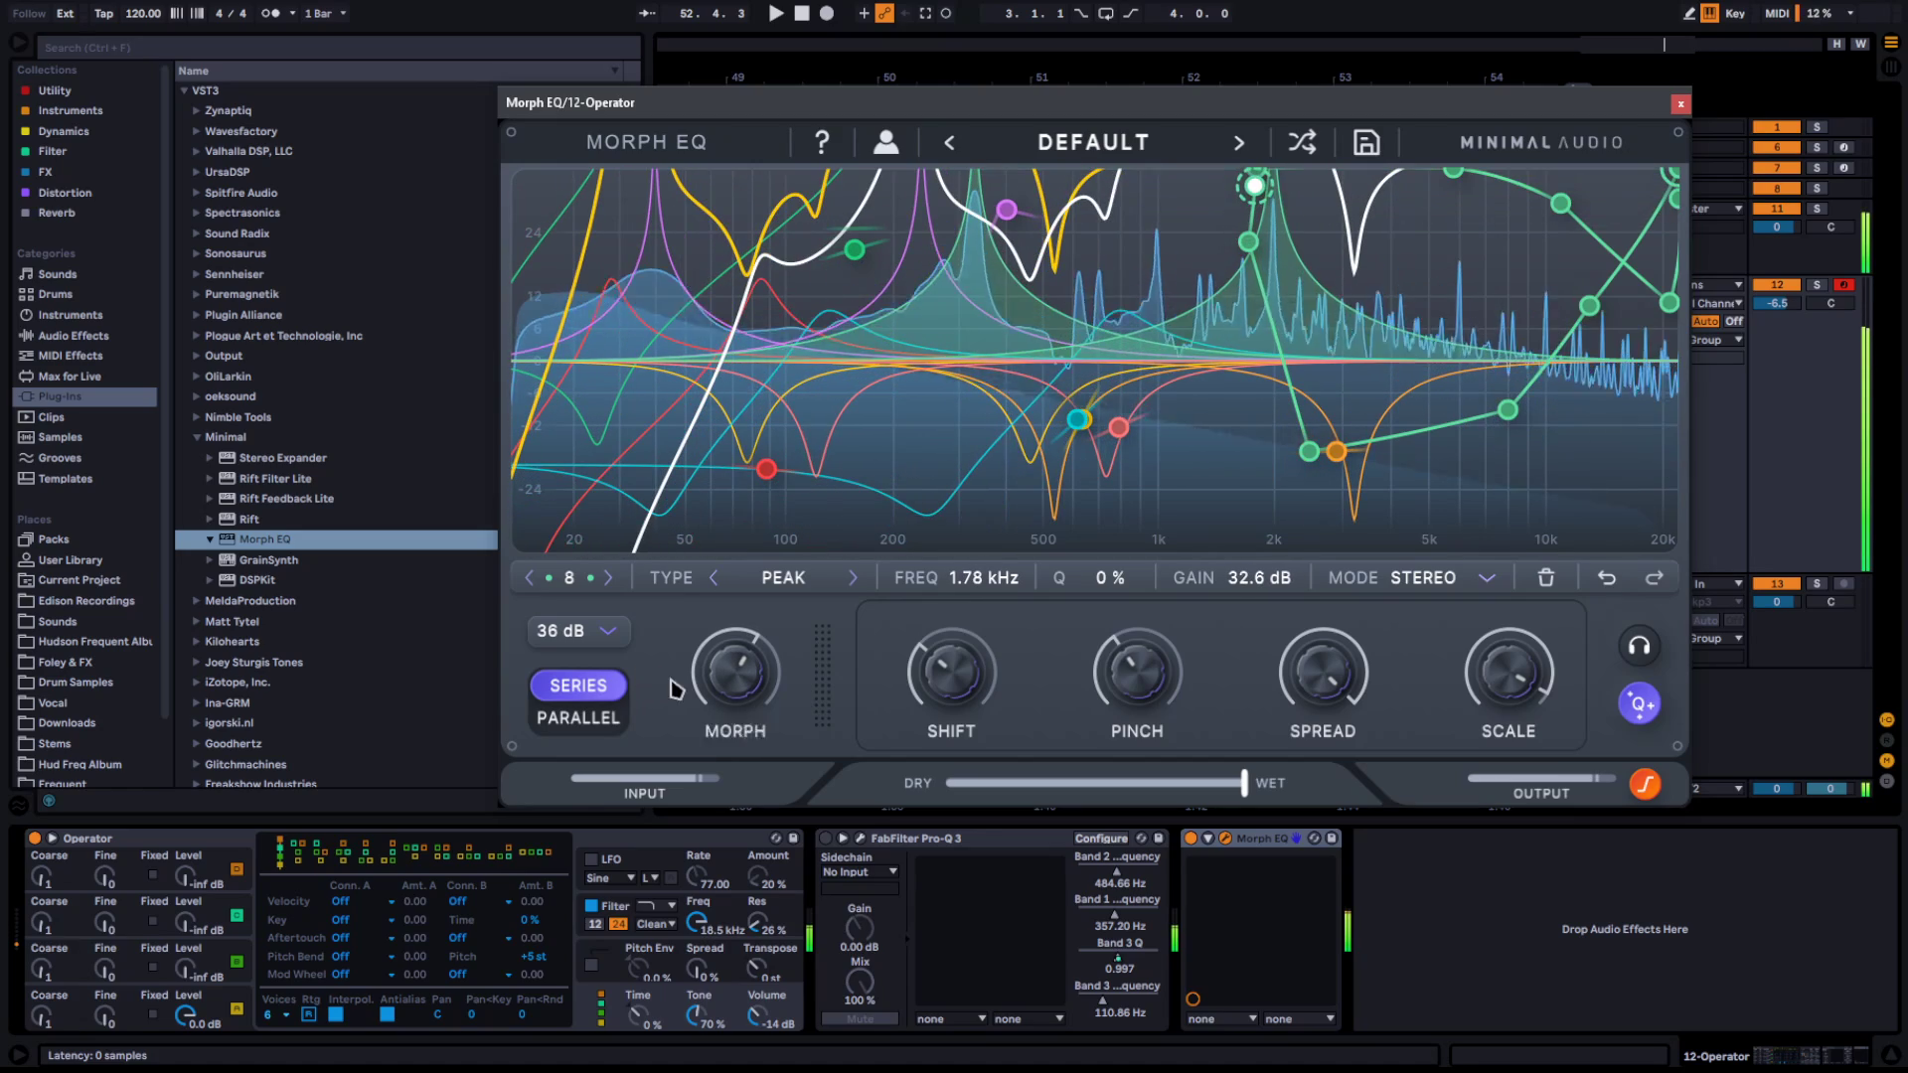
drag(1165, 671, 1159, 596)
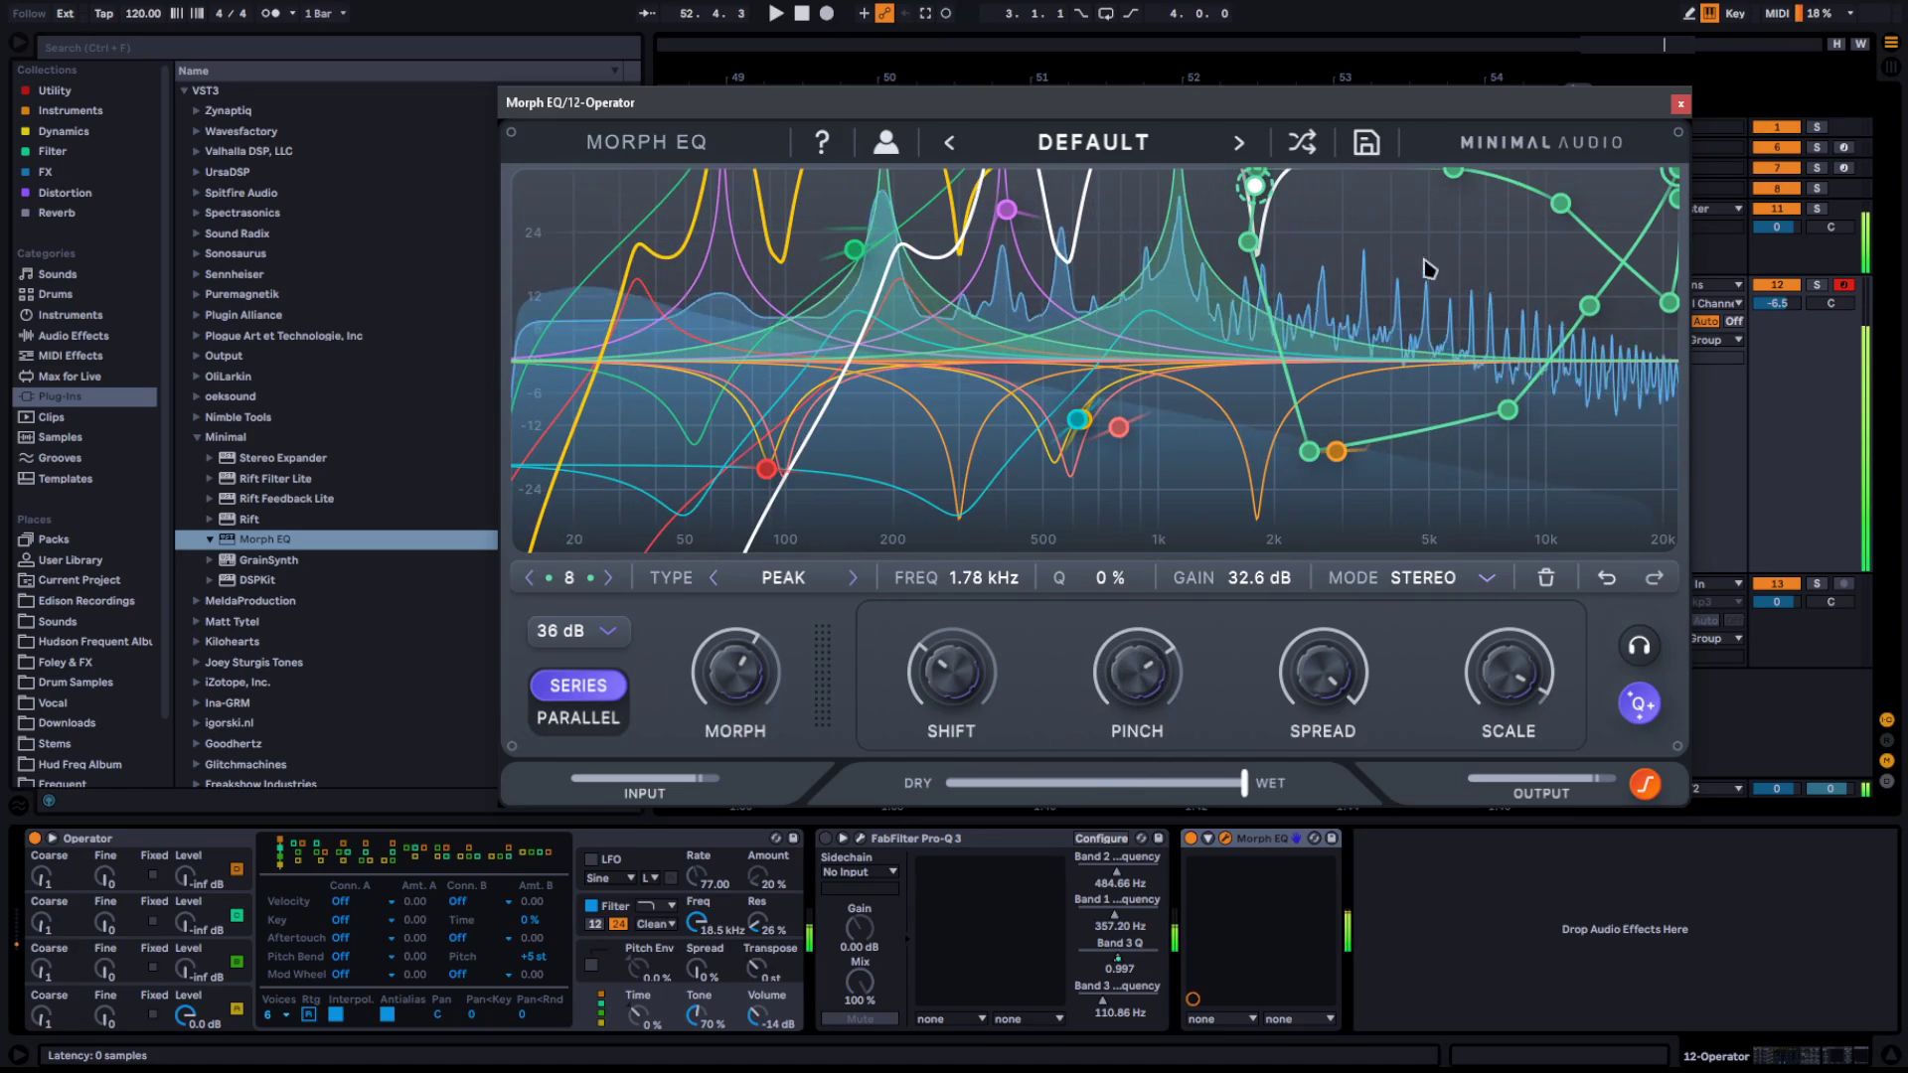
Shift the morph paths of light-green filter 8 and purple filter 6 toward lower frequencies, placing filter 6 near 193 Hz and 35.7 dB
drag(1262, 185, 1068, 206)
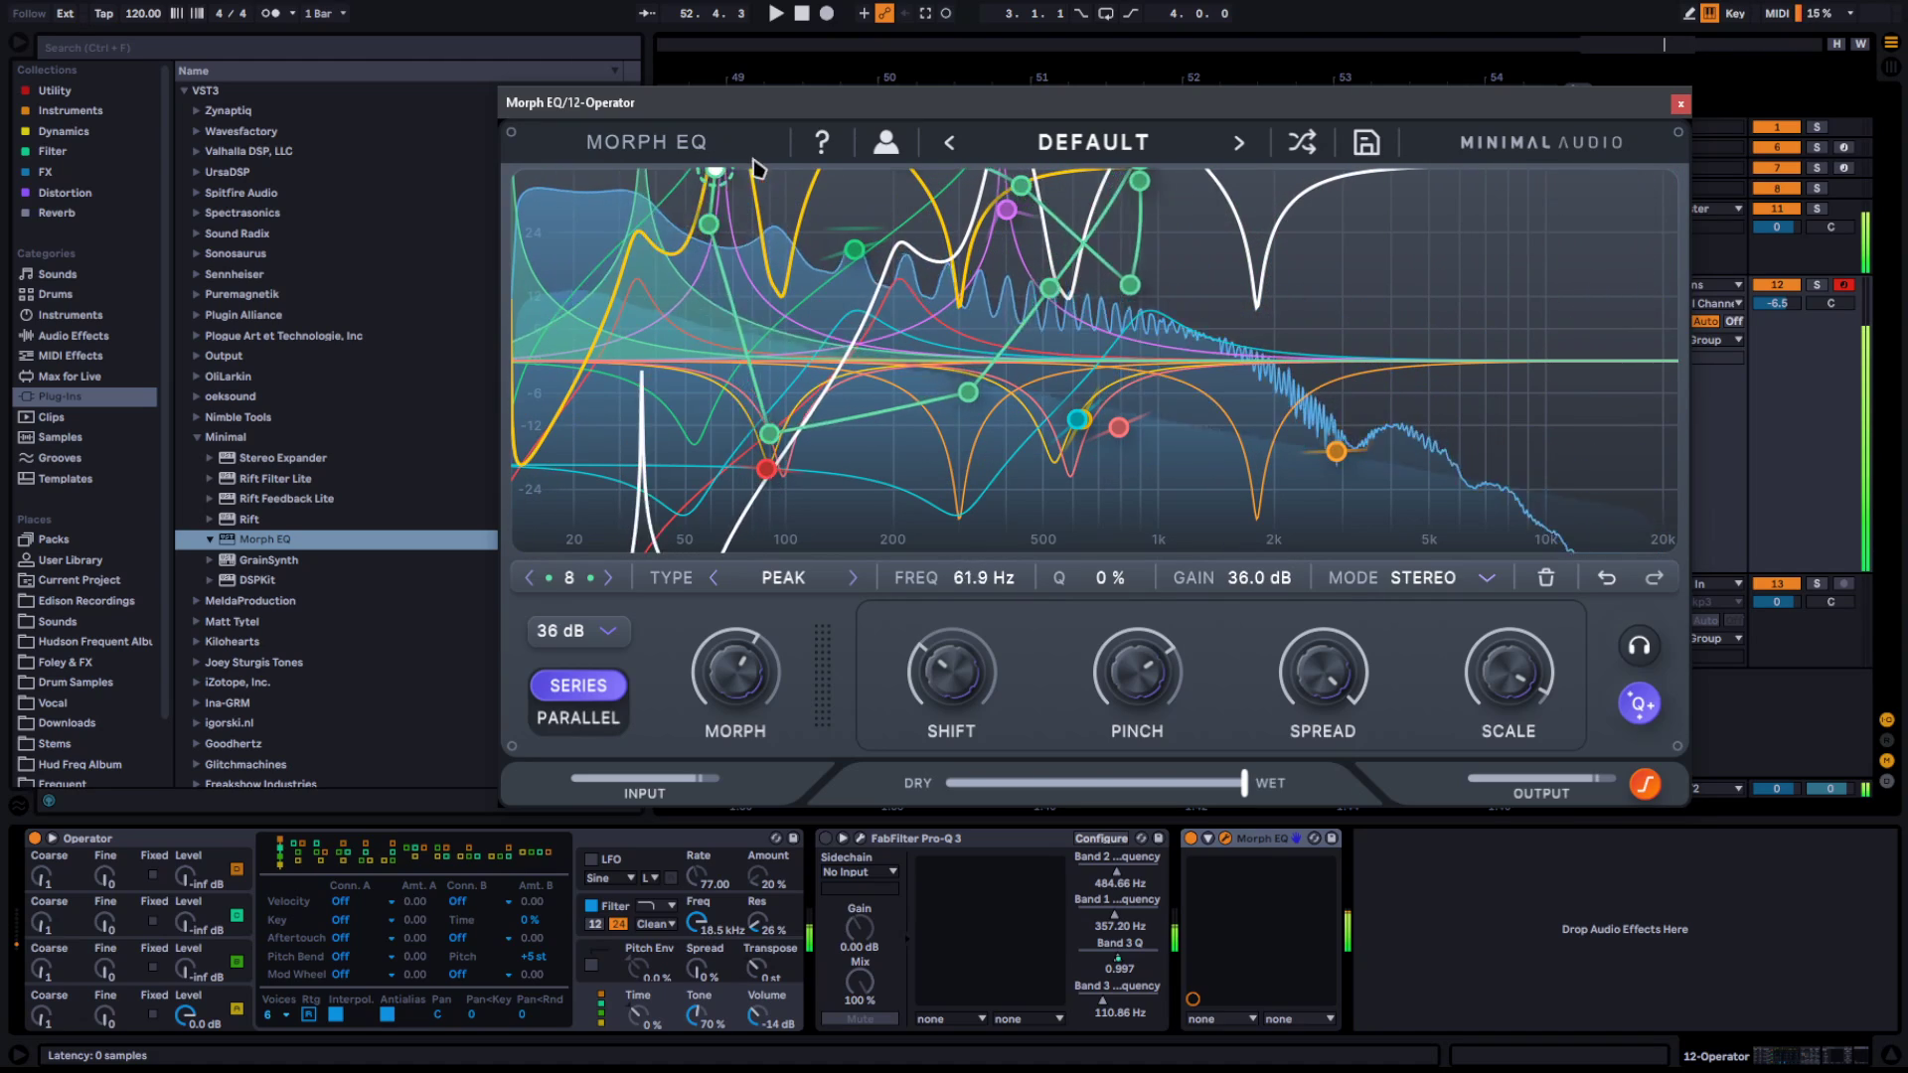
drag(926, 166, 1027, 273)
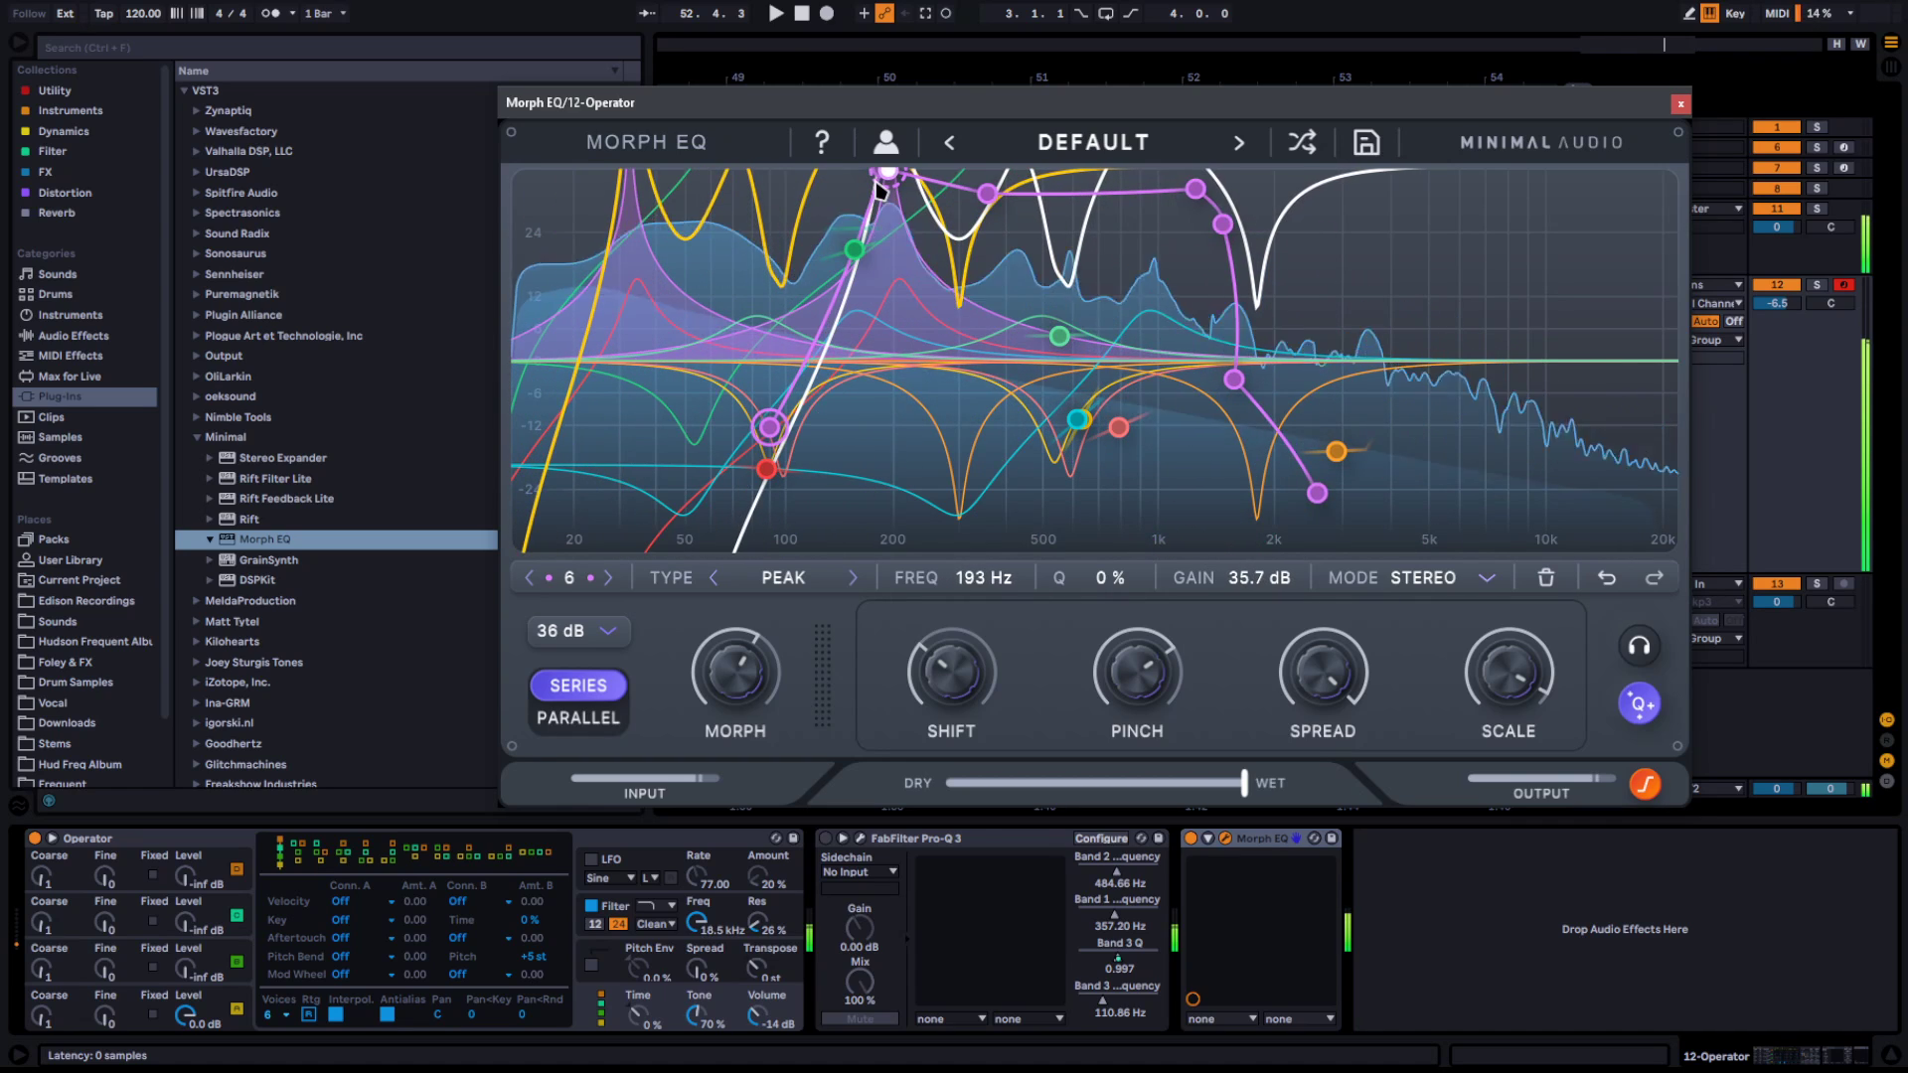
Set Shift to -19%, turn Pinch down to its minimum, and sweep Morph through 79% and back while playing
drag(926, 672, 883, 690)
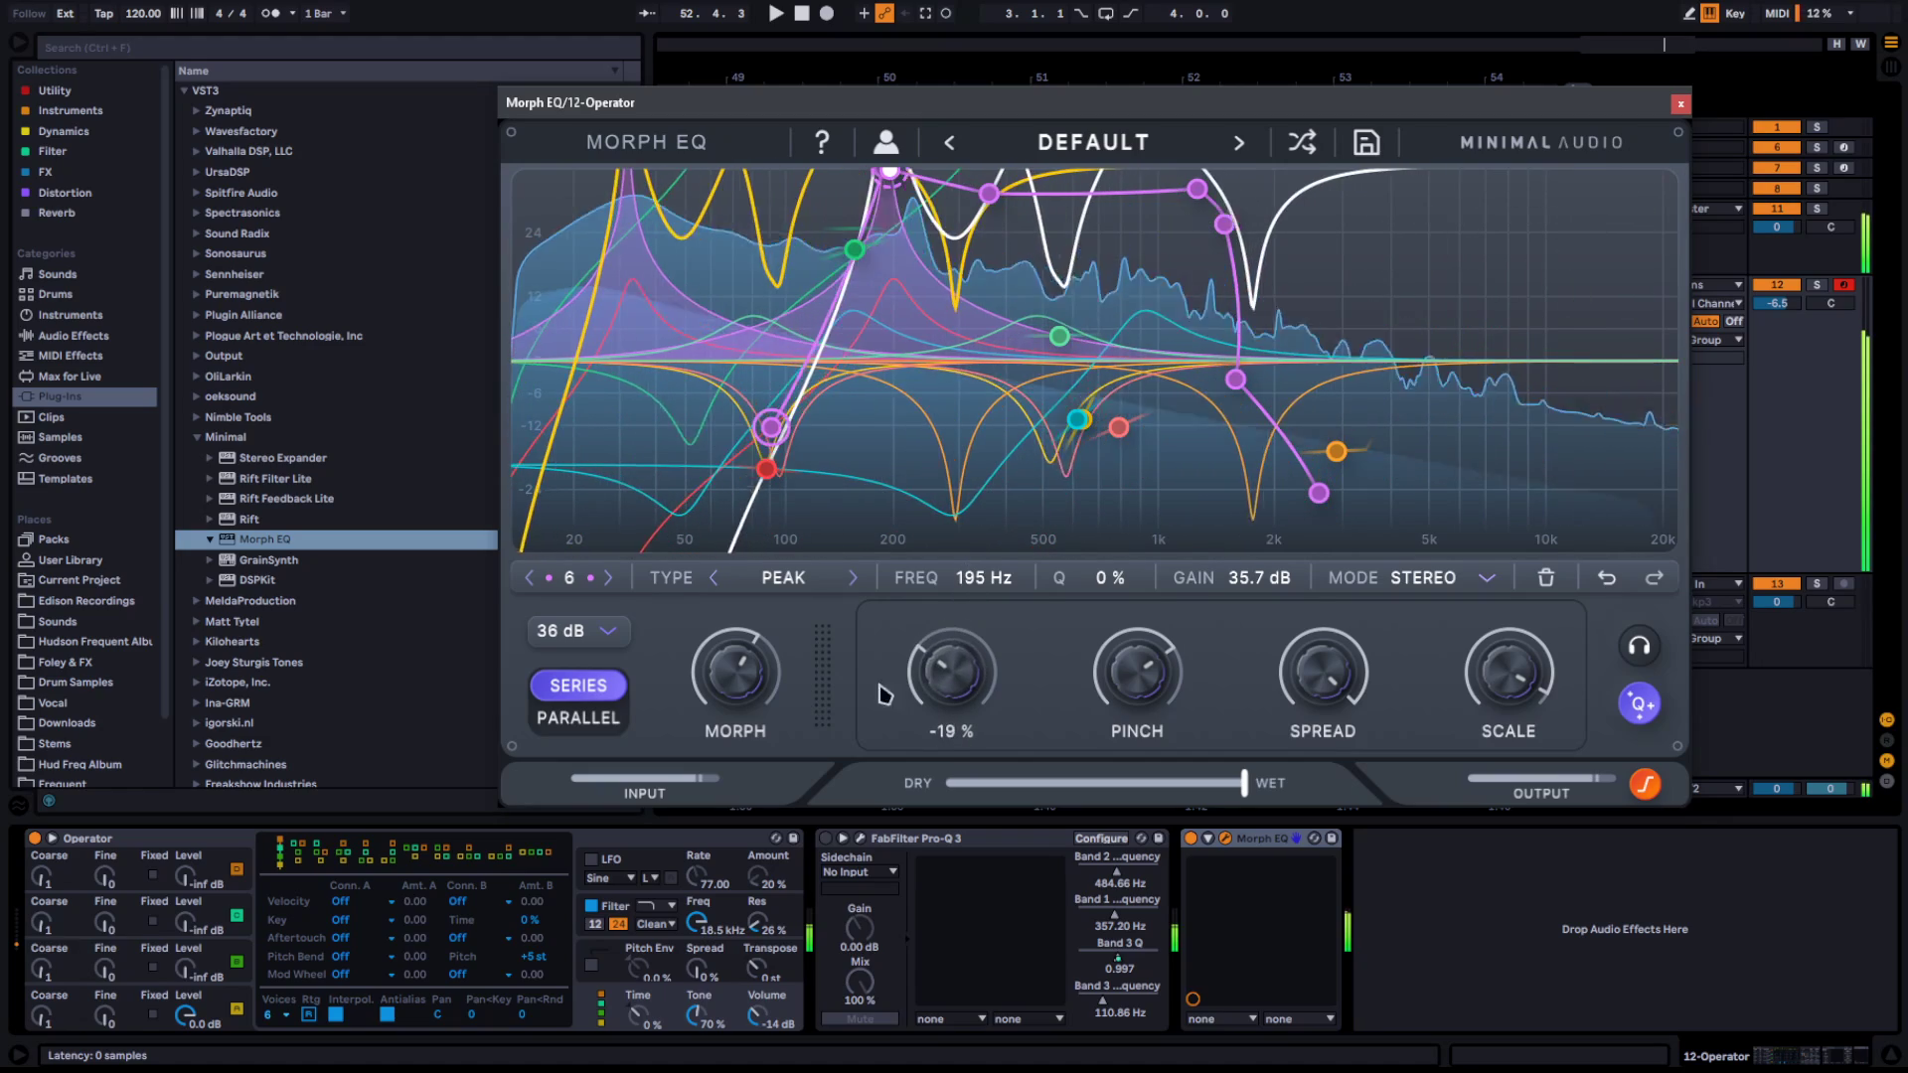
drag(735, 686, 737, 653)
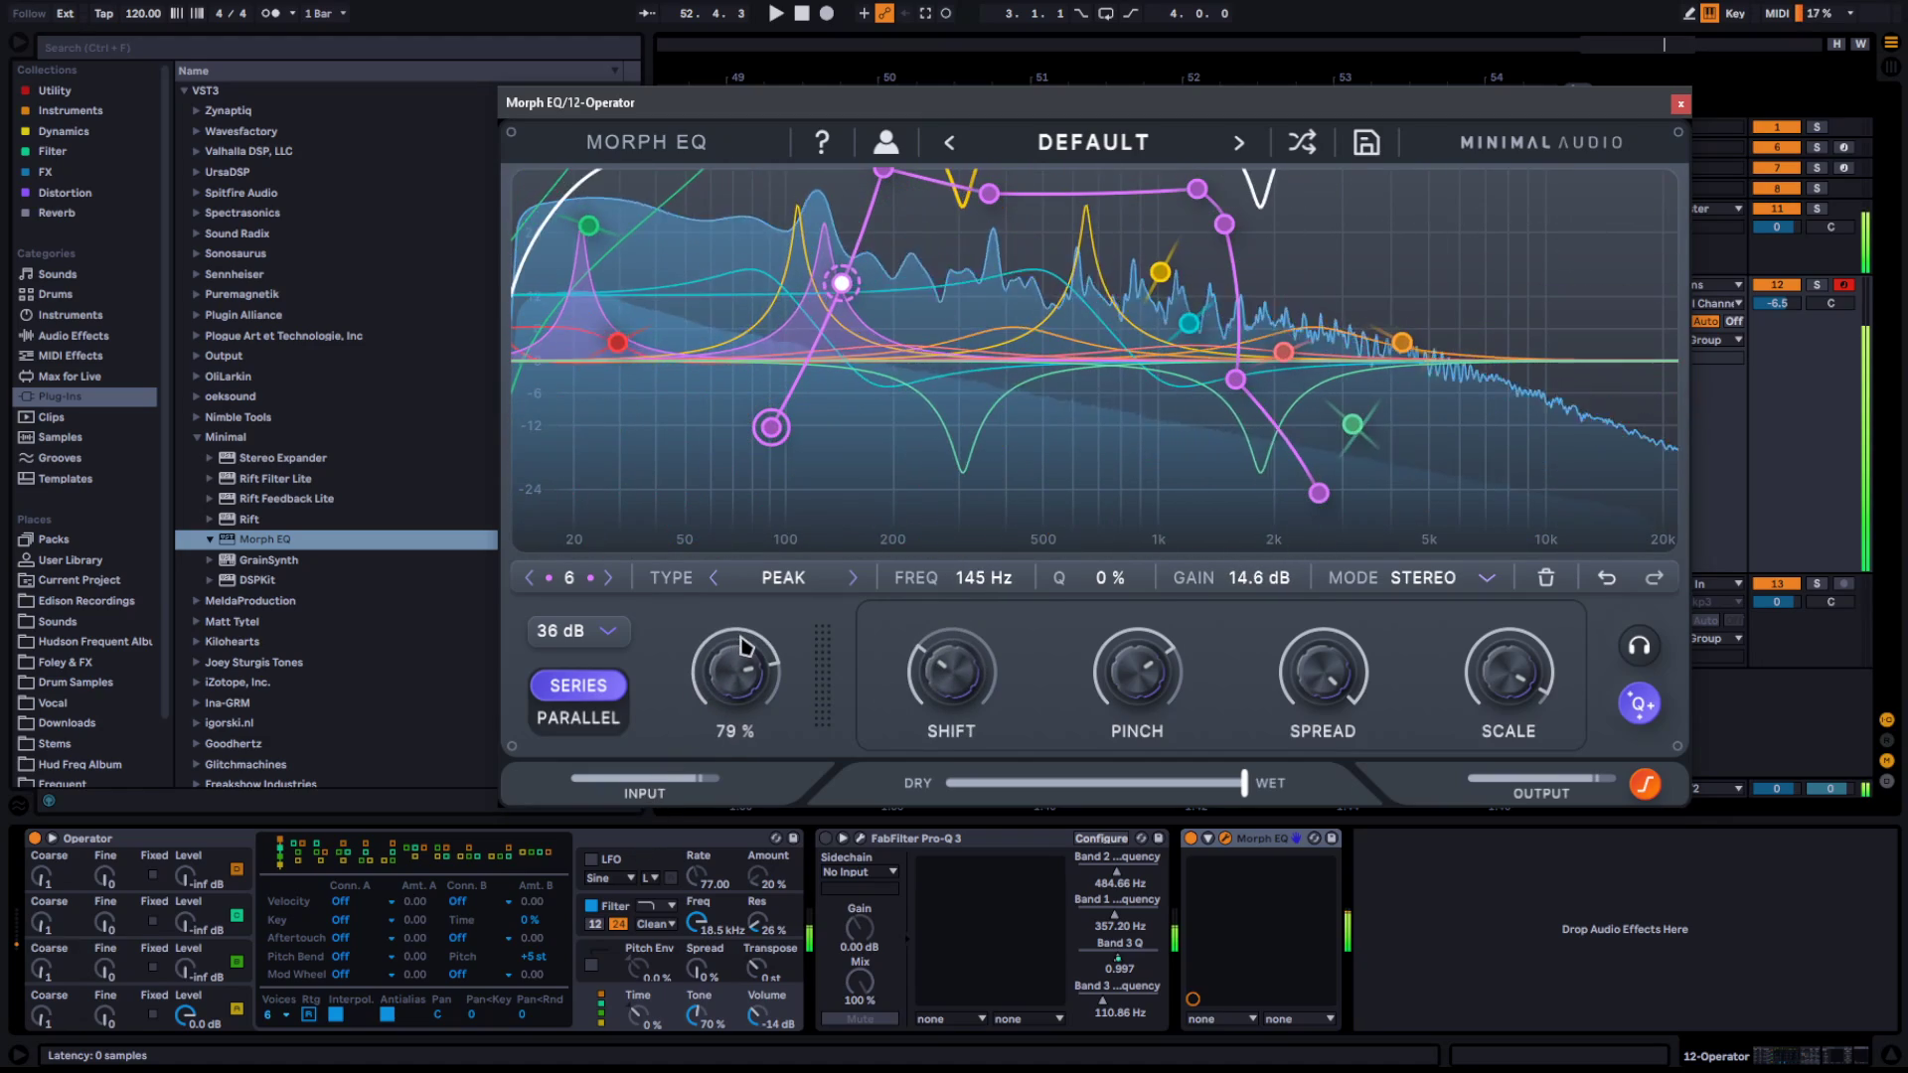
drag(1196, 680, 987, 1011)
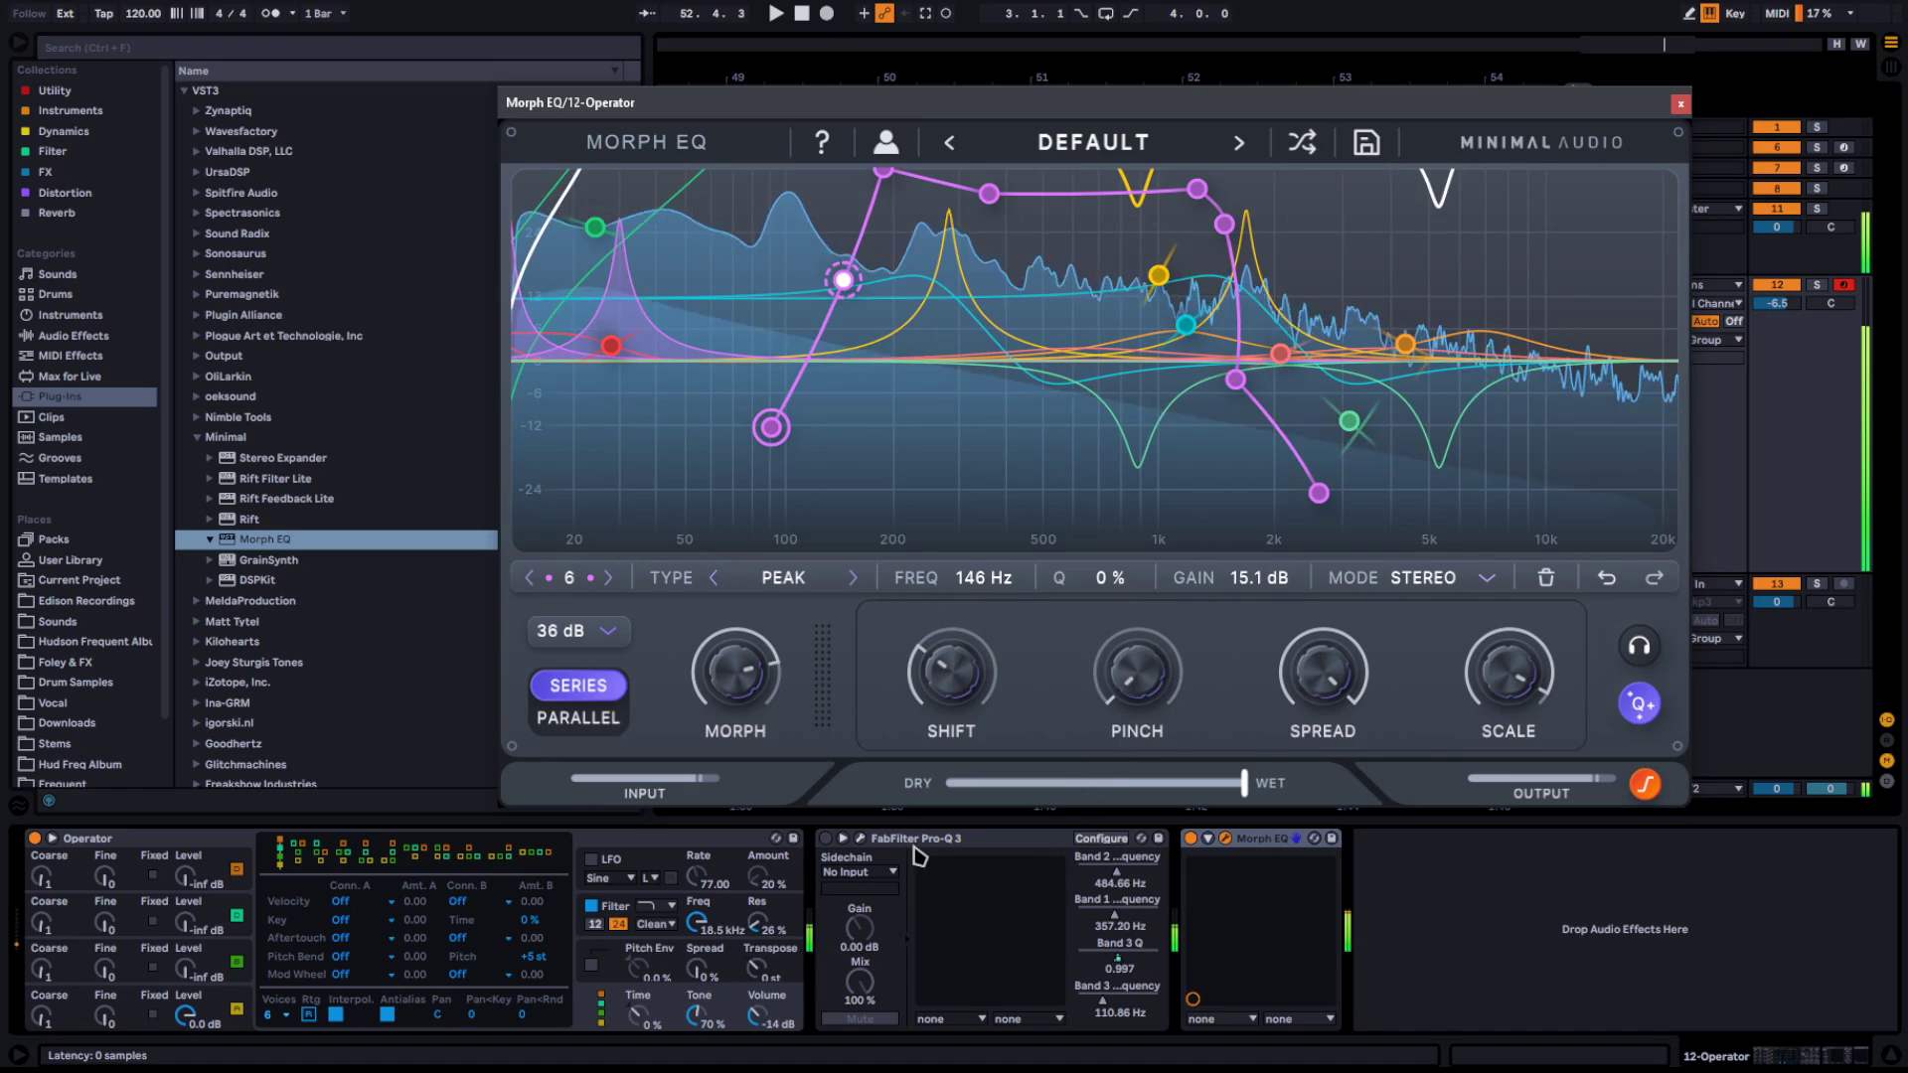
key(x)
drag(724, 689, 686, 741)
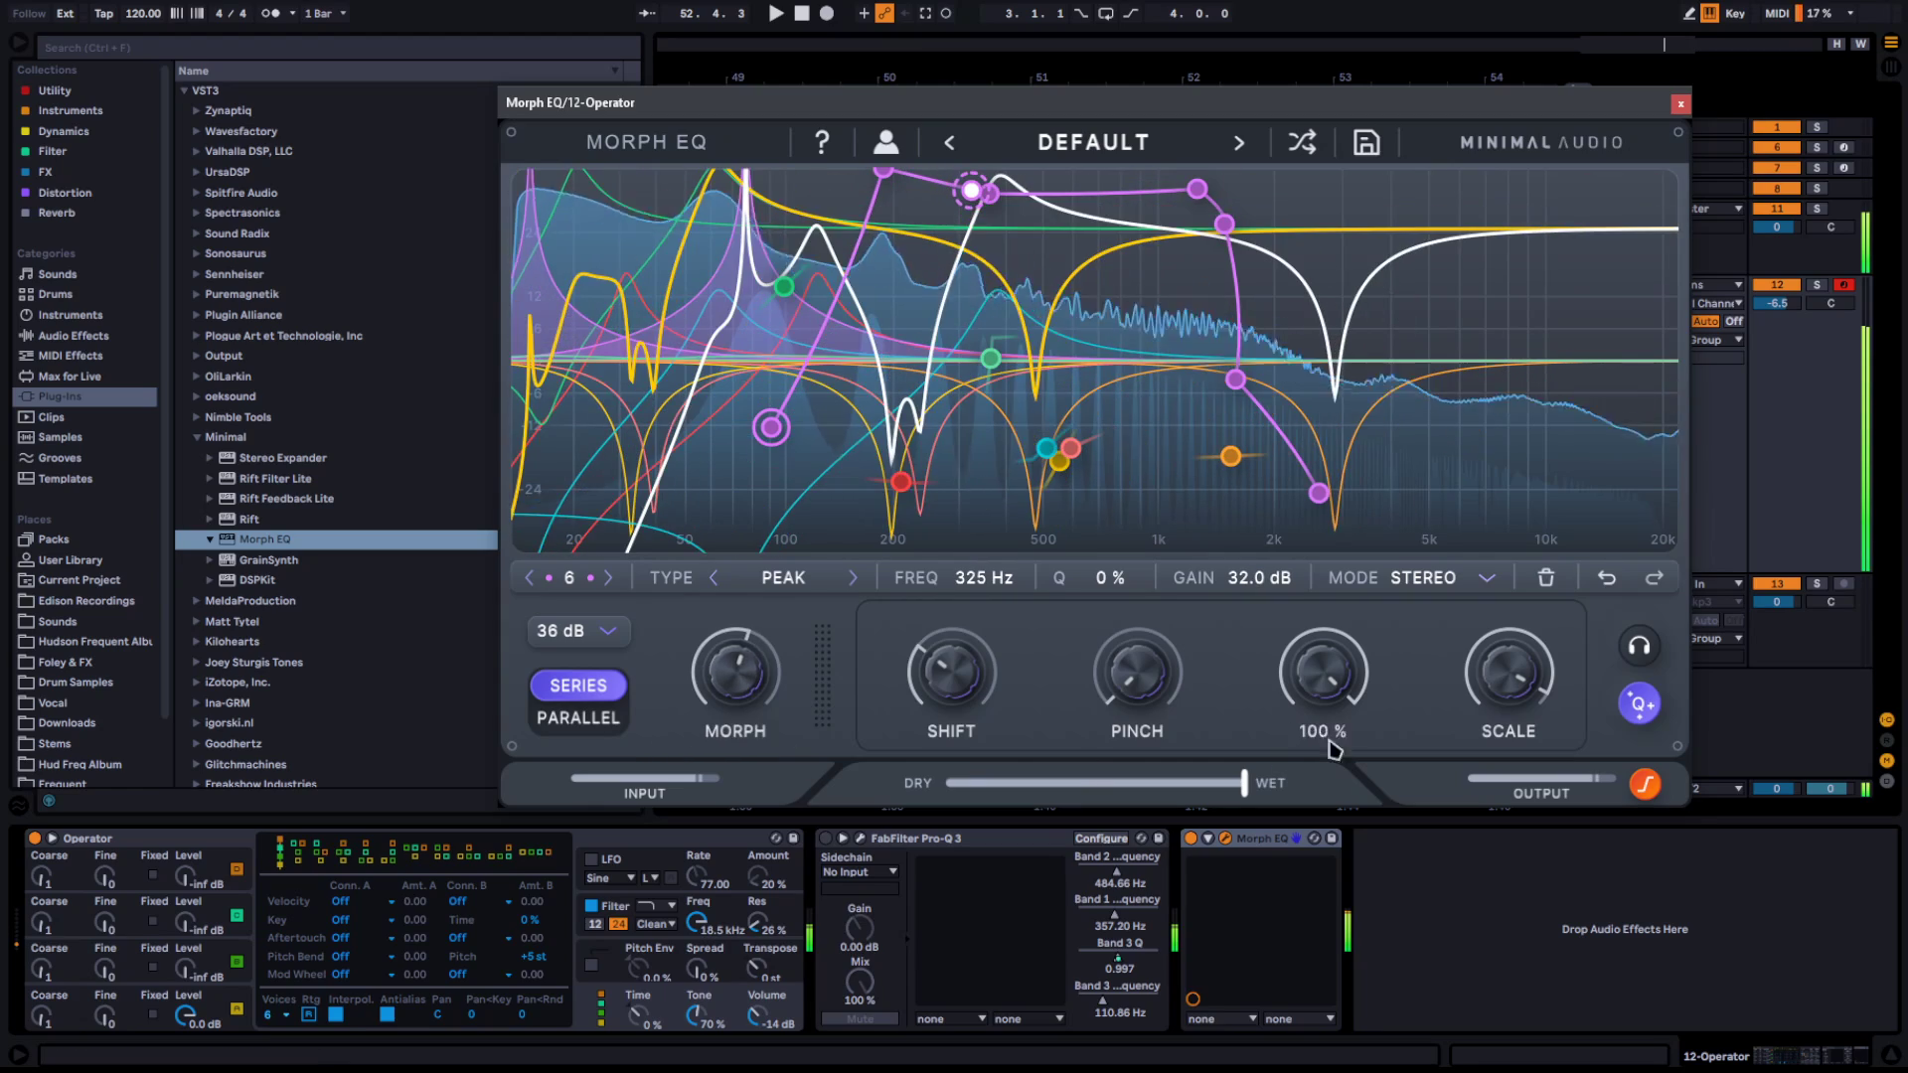
Lower Spread from its maximum to 6%, then sweep Morph and move Shift up and back down over the played notes
drag(1346, 660, 1252, 791)
drag(722, 694, 629, 696)
drag(974, 636, 977, 612)
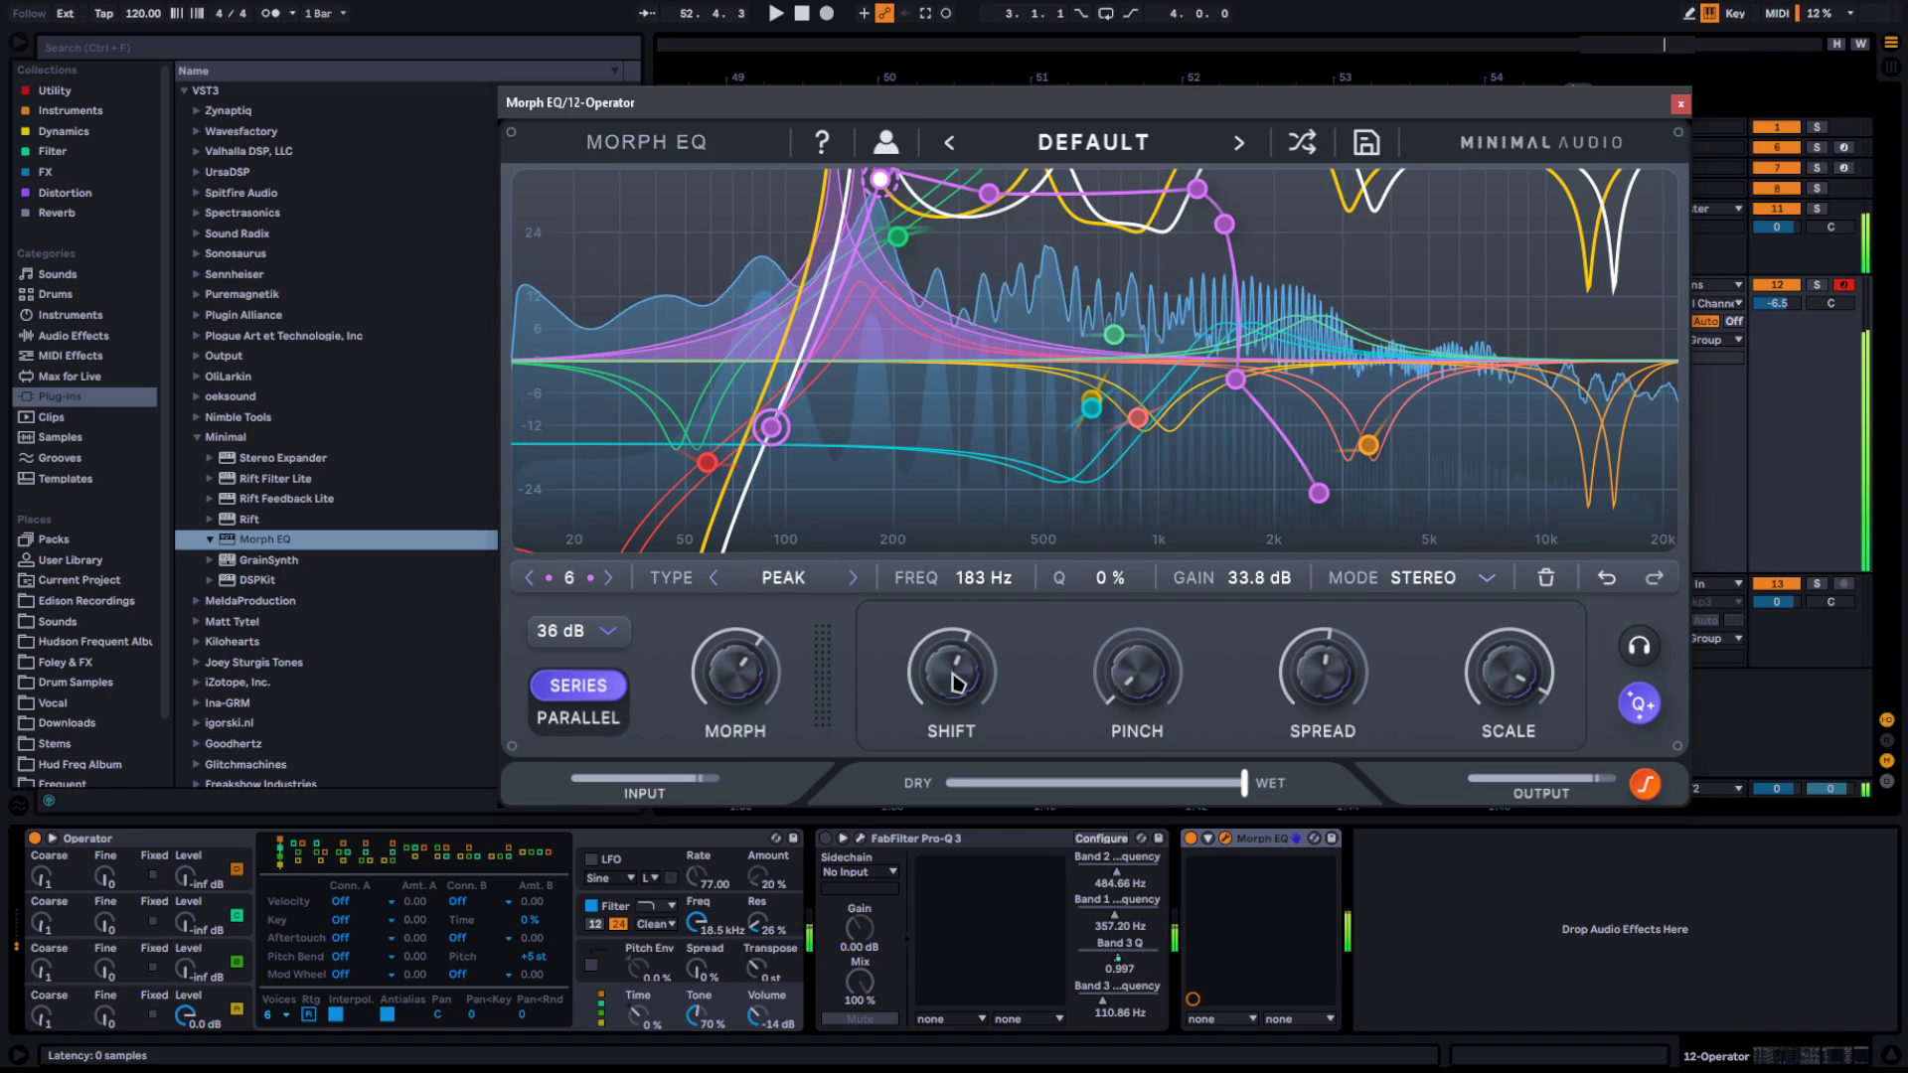
drag(990, 676, 952, 736)
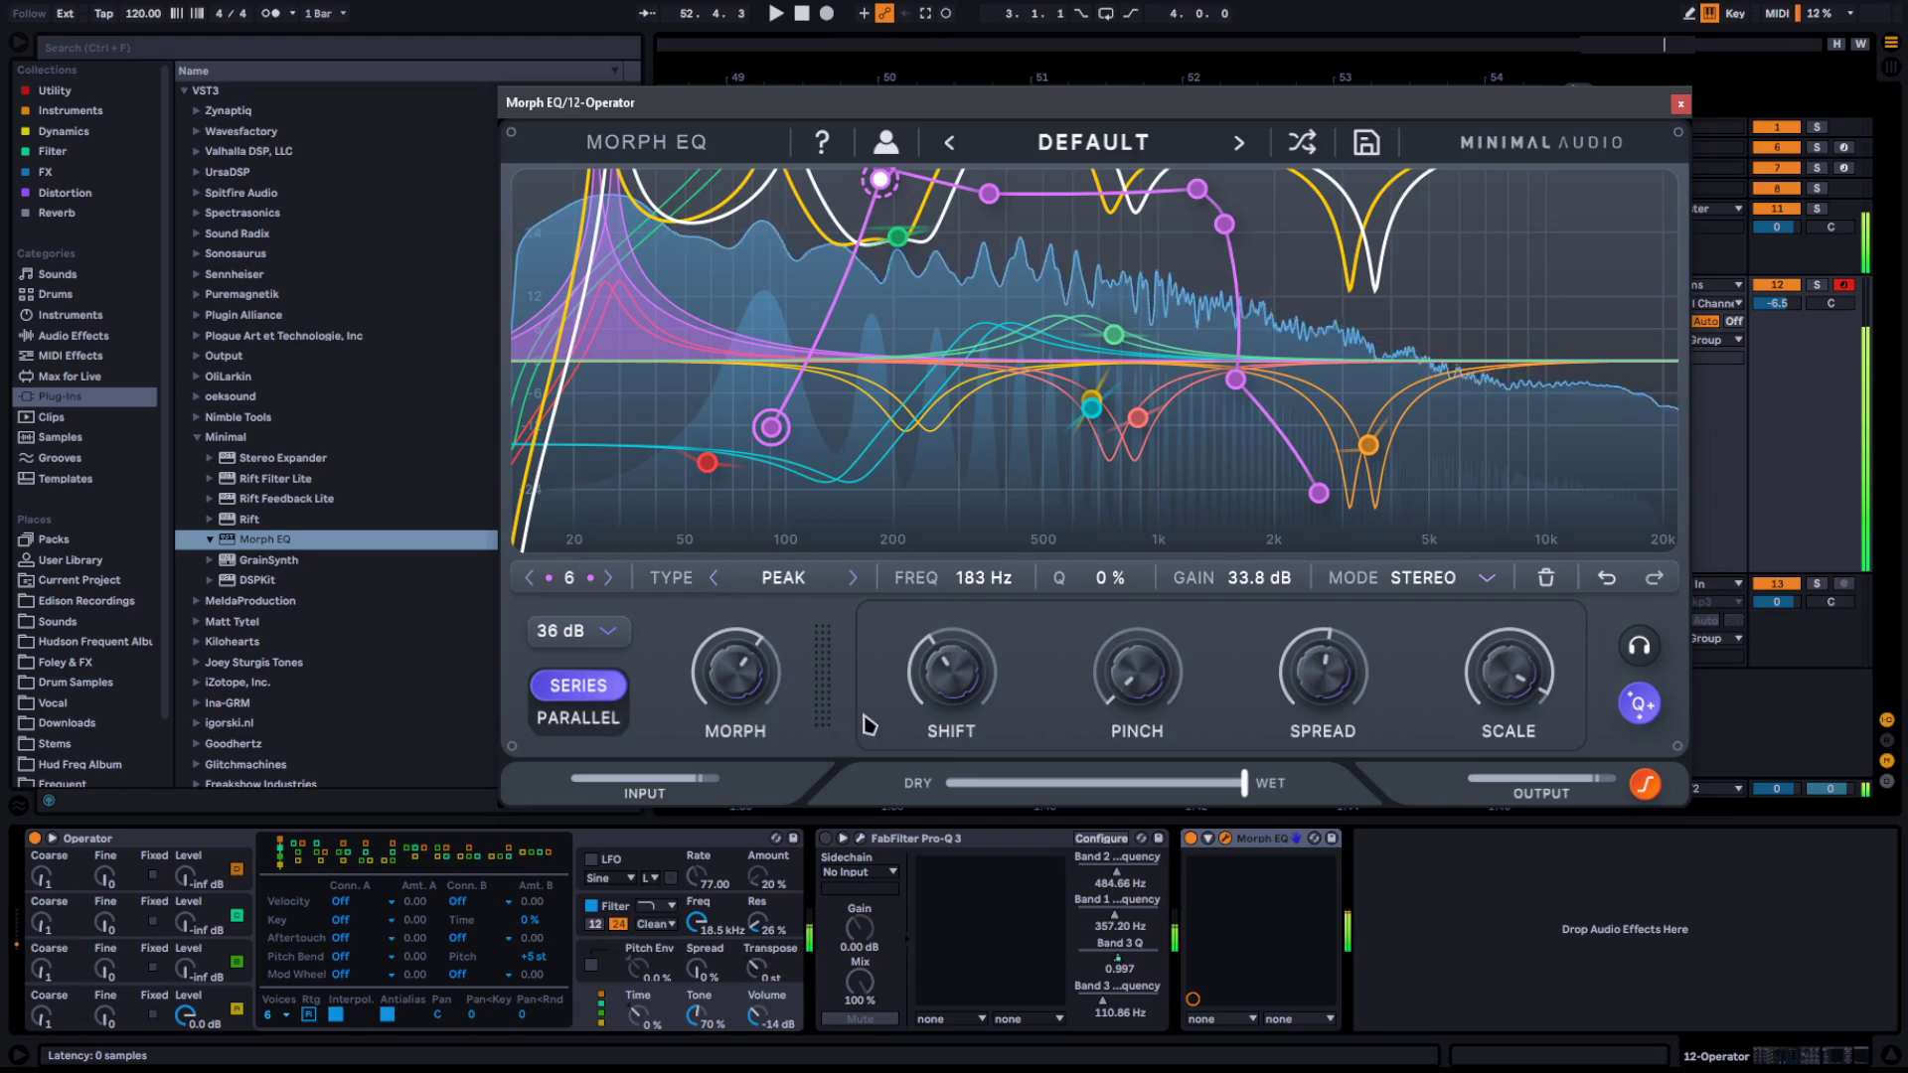
Raise Pinch to 13% and sweep Morph through 73% and 56% up to 86% while playing
drag(740, 696, 685, 673)
drag(1113, 684, 1070, 519)
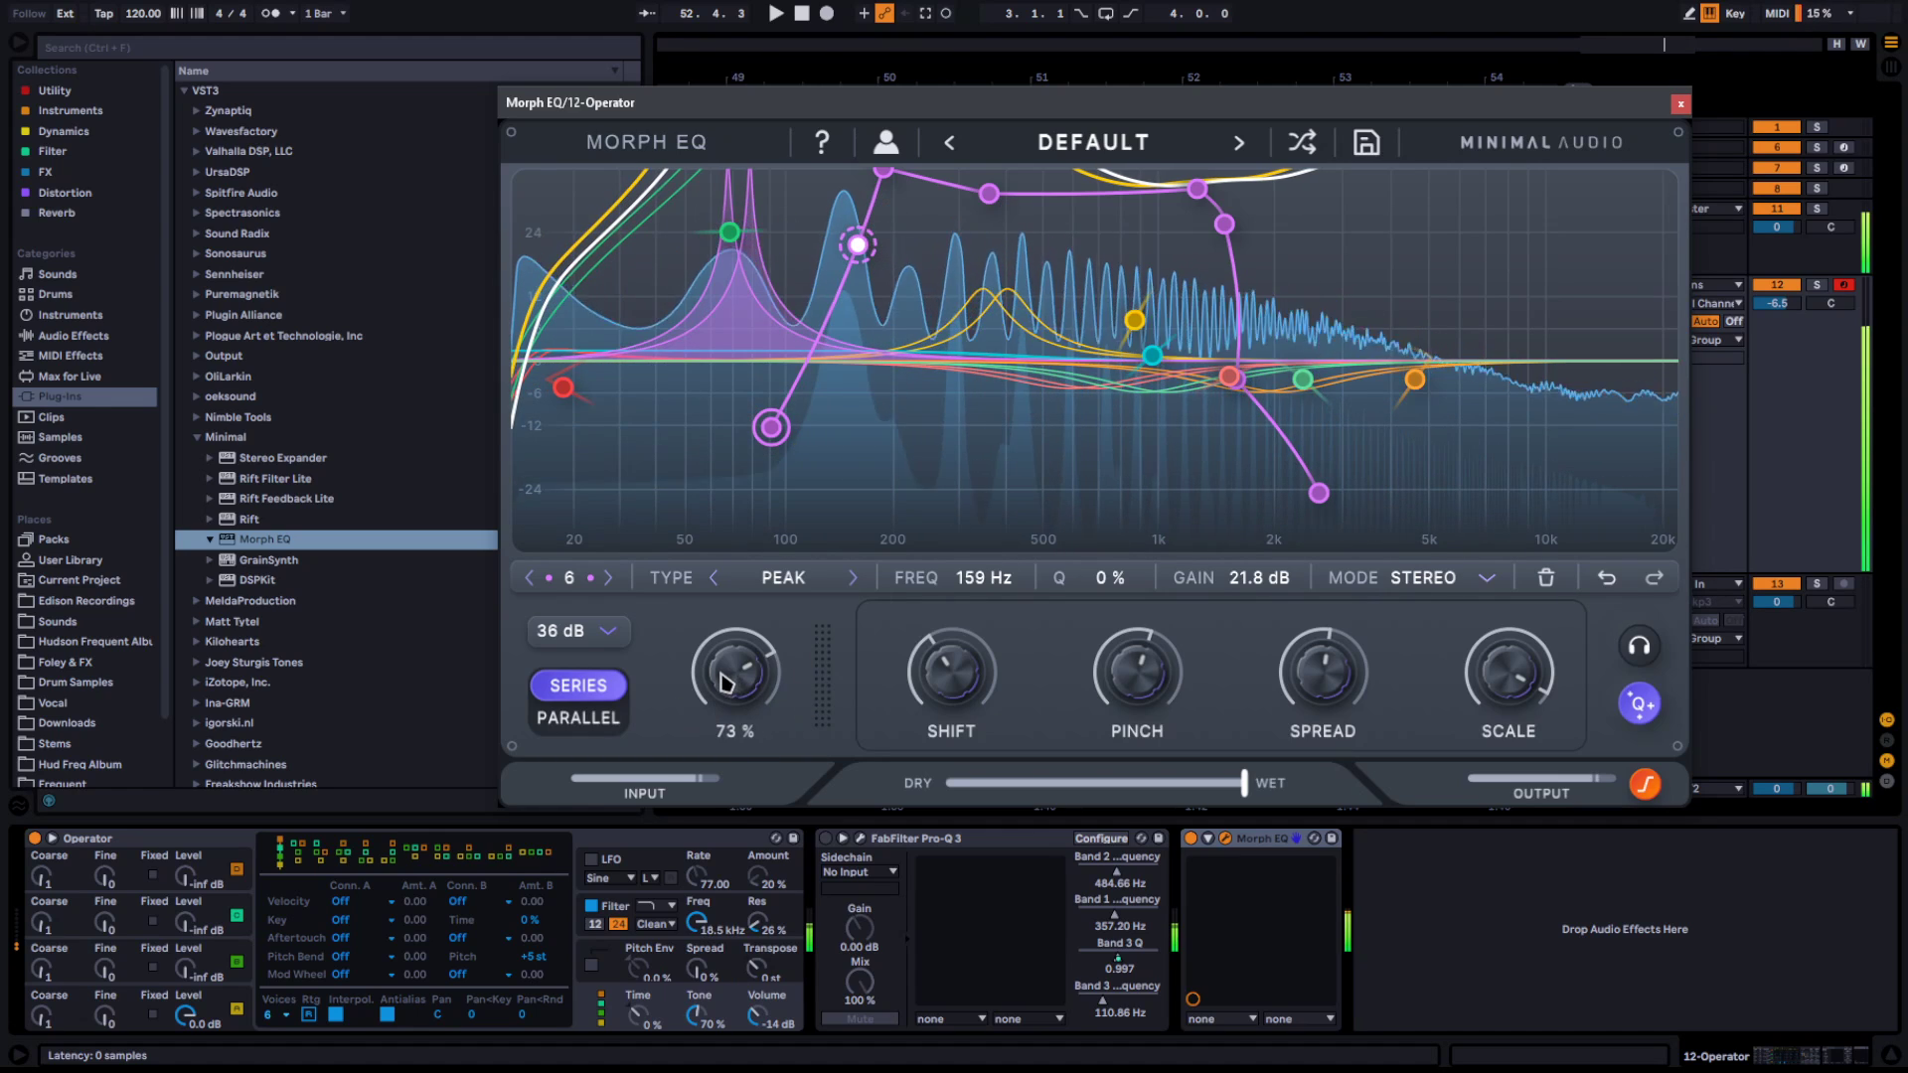
drag(727, 683, 679, 733)
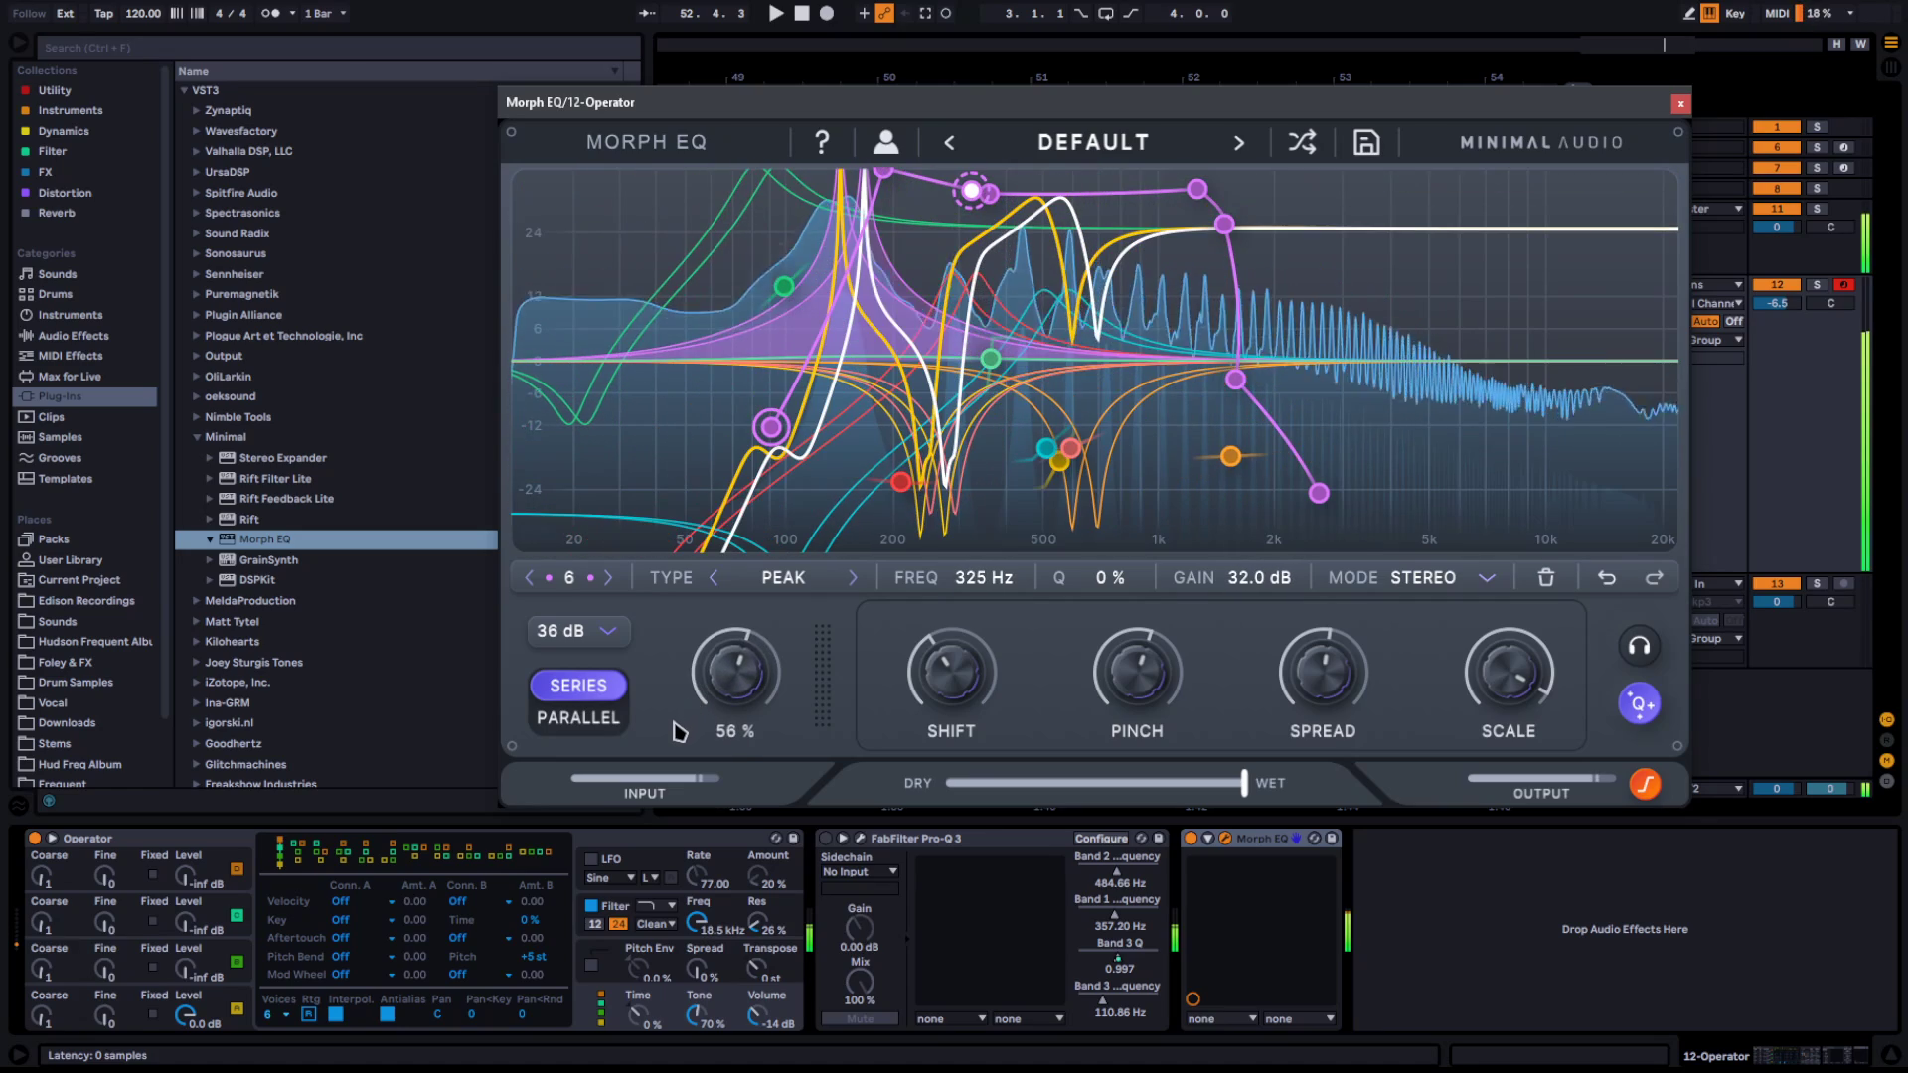
mouse_move(892, 736)
mouse_down()
mouse_move(909, 701)
mouse_move(865, 608)
mouse_move(884, 745)
mouse_up()
drag(735, 672, 741, 594)
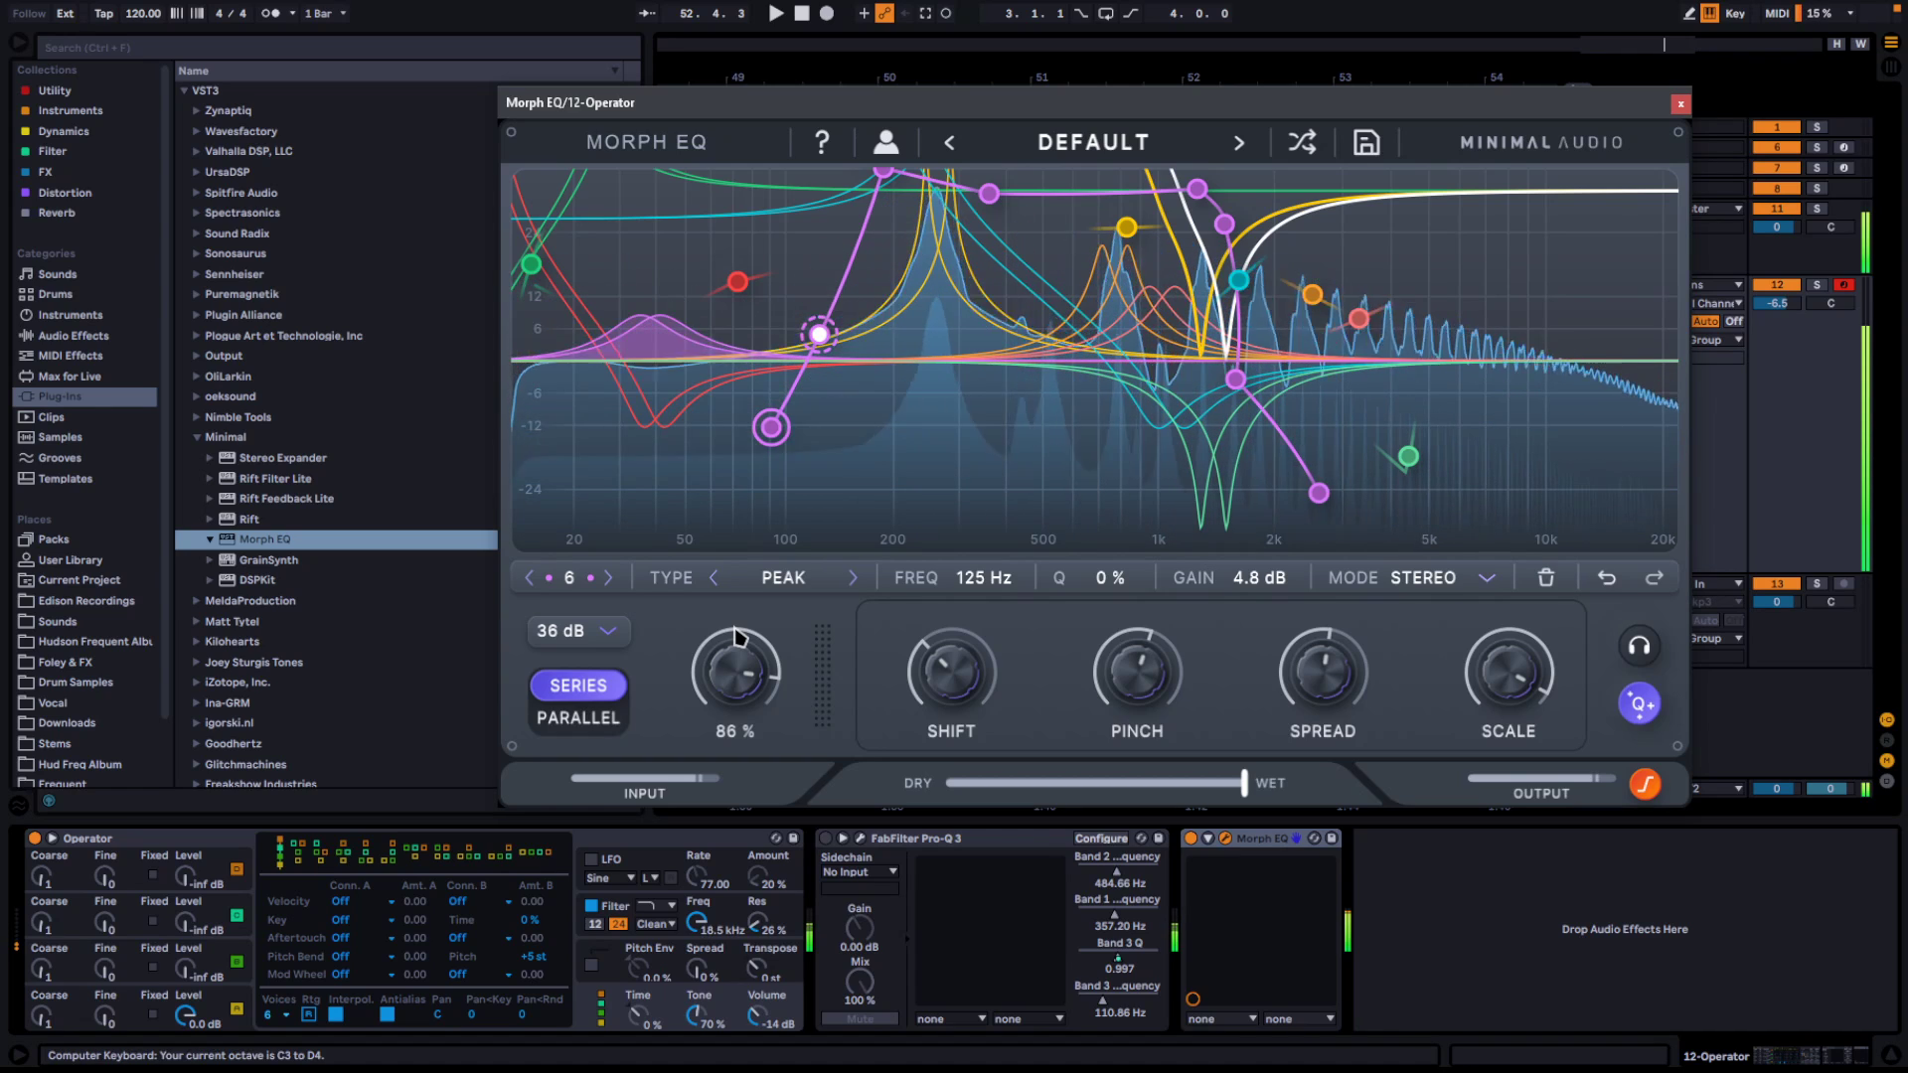
Set Pinch to 74% and sweep Shift up and back toward its centre over the played notes
drag(945, 666, 956, 569)
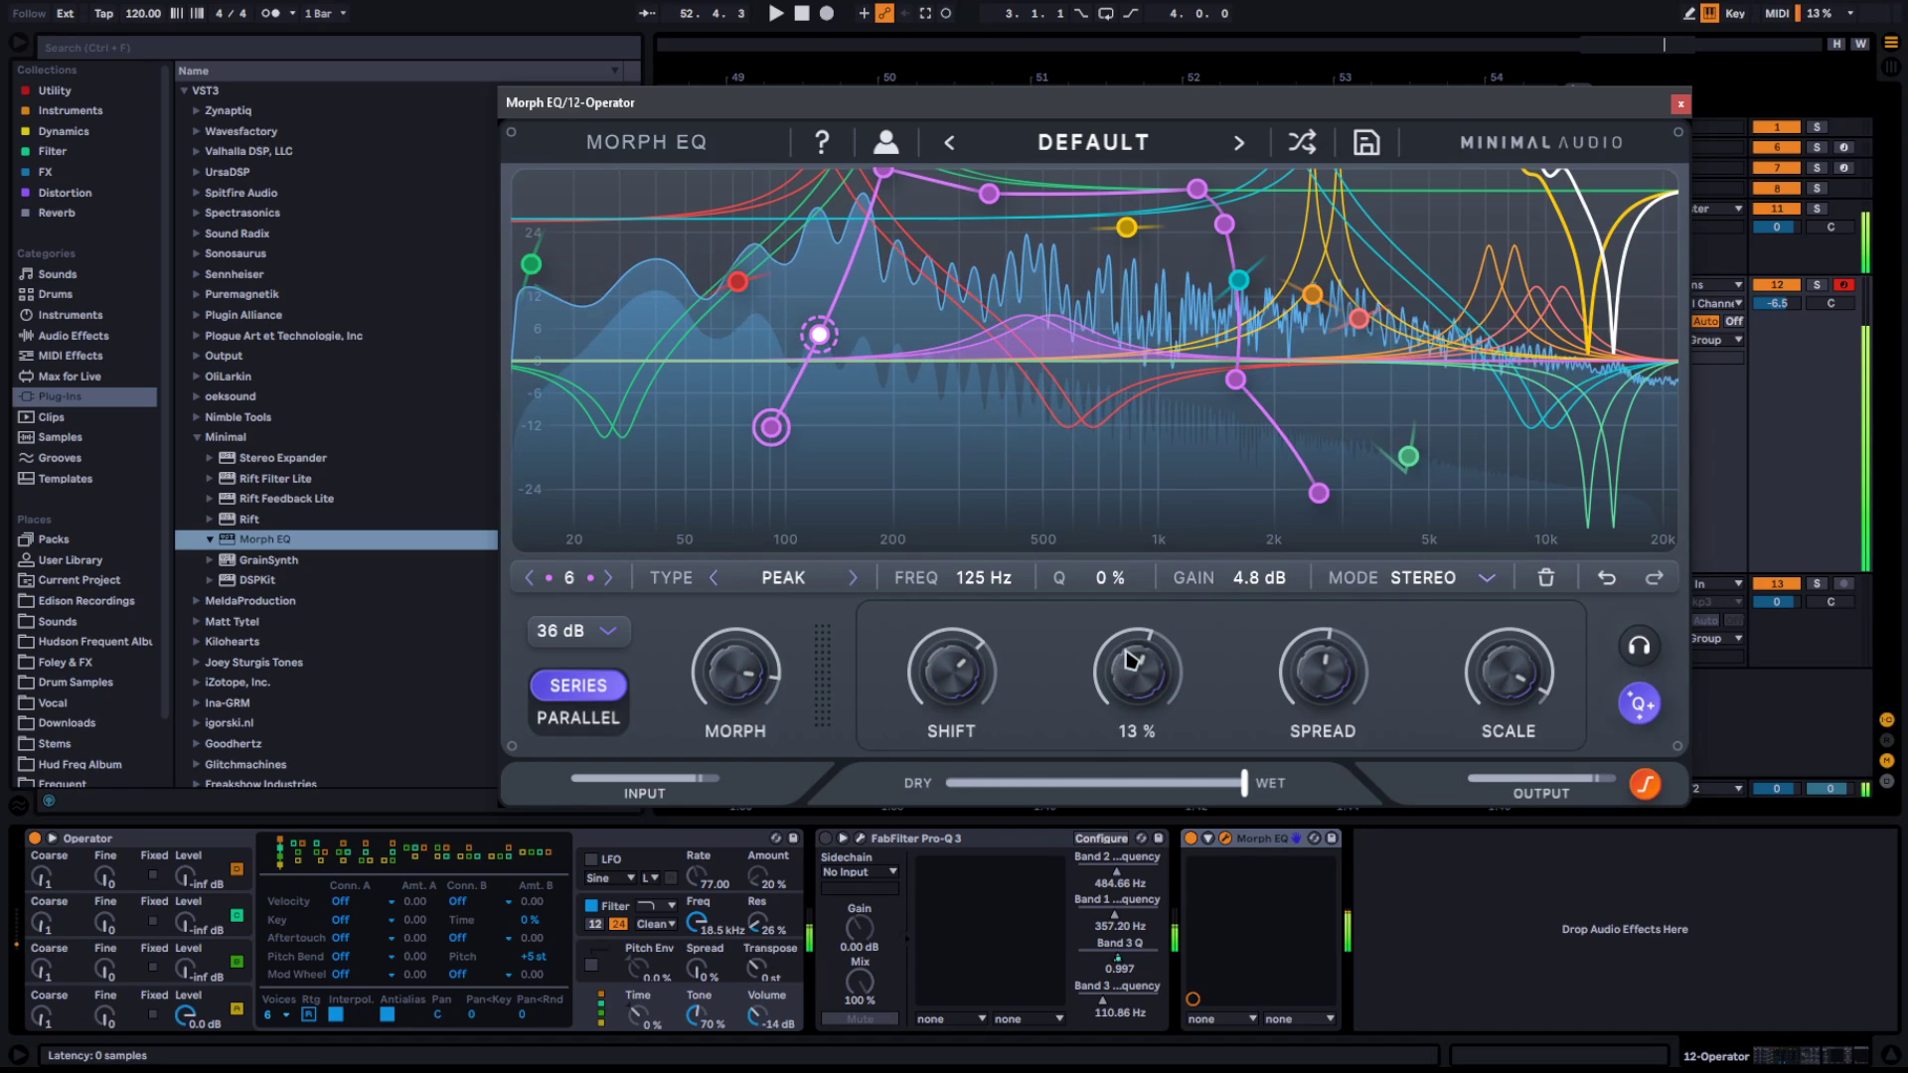
drag(1130, 660, 1093, 557)
drag(939, 707, 865, 703)
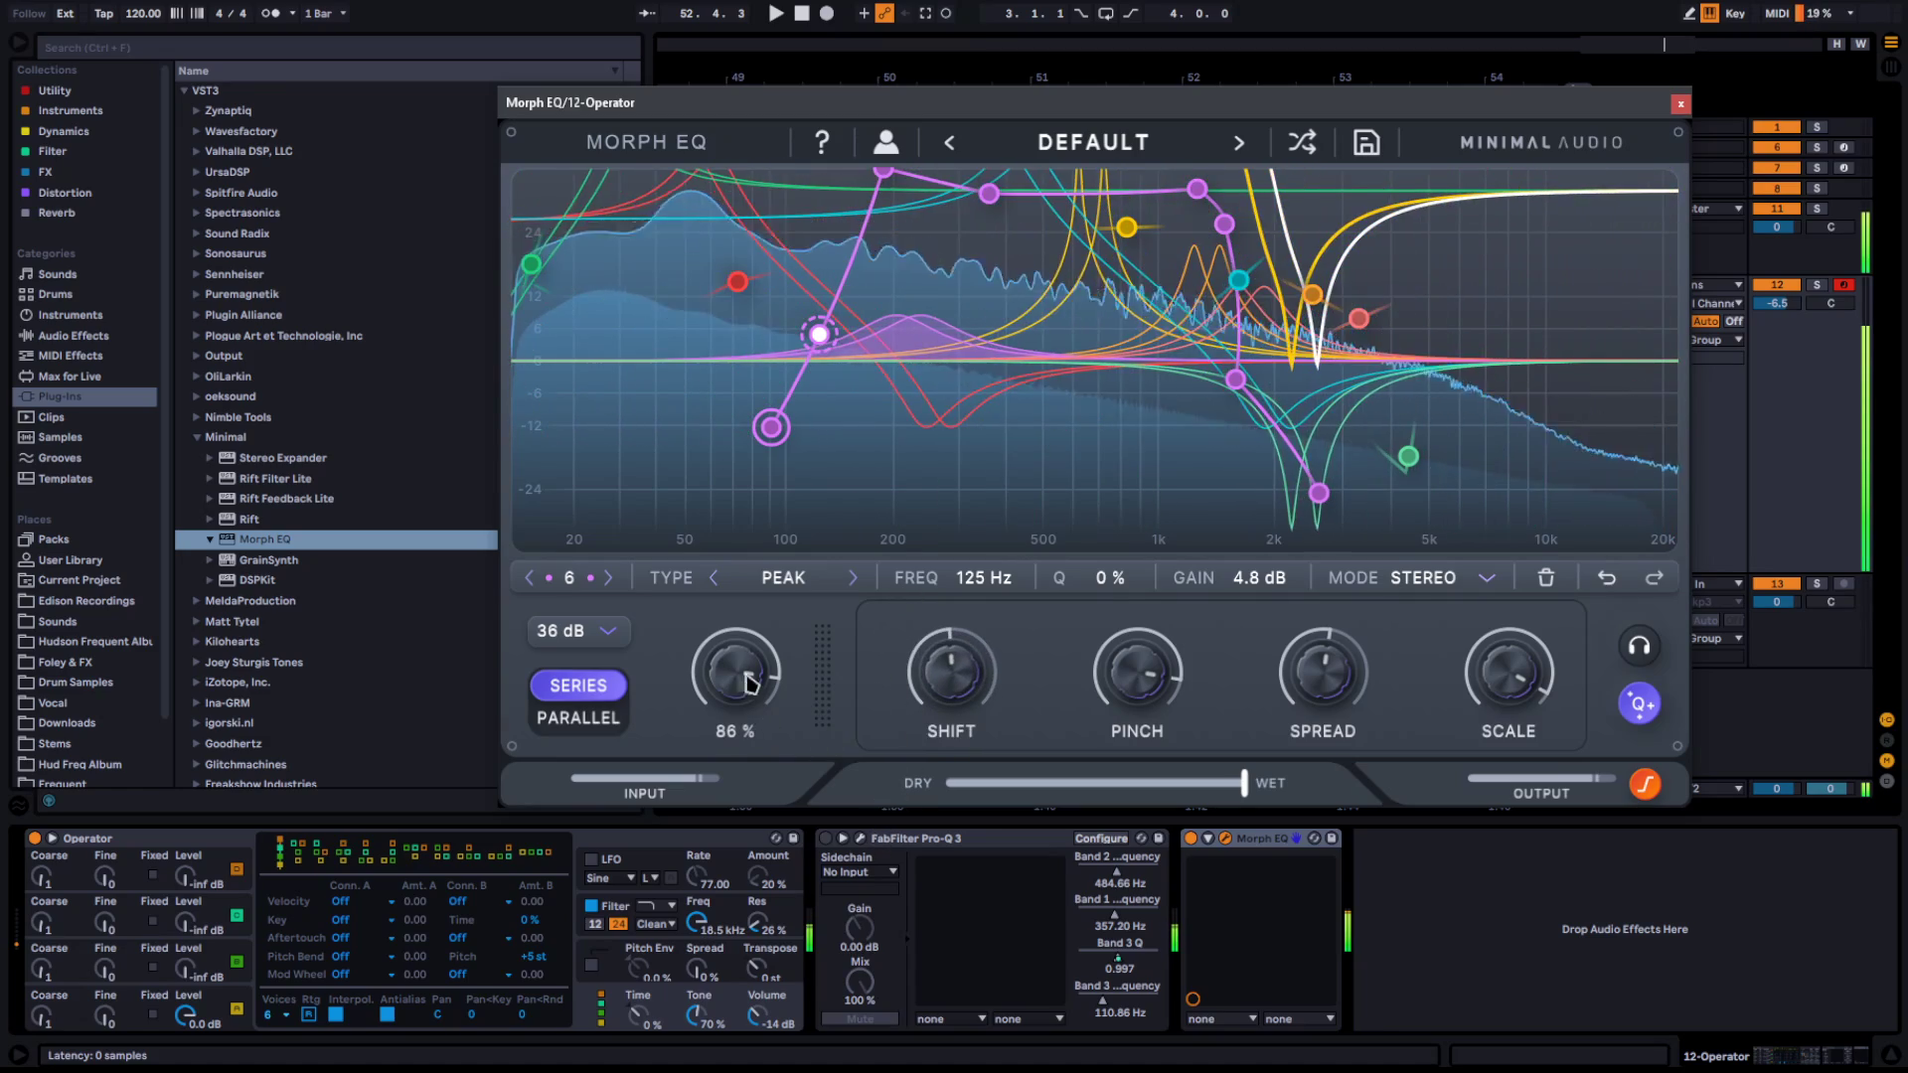
Sweep Morph up to 100% and down to 0%, and set Shift to 9% and Scale to 169%
drag(748, 679, 746, 462)
key(x)
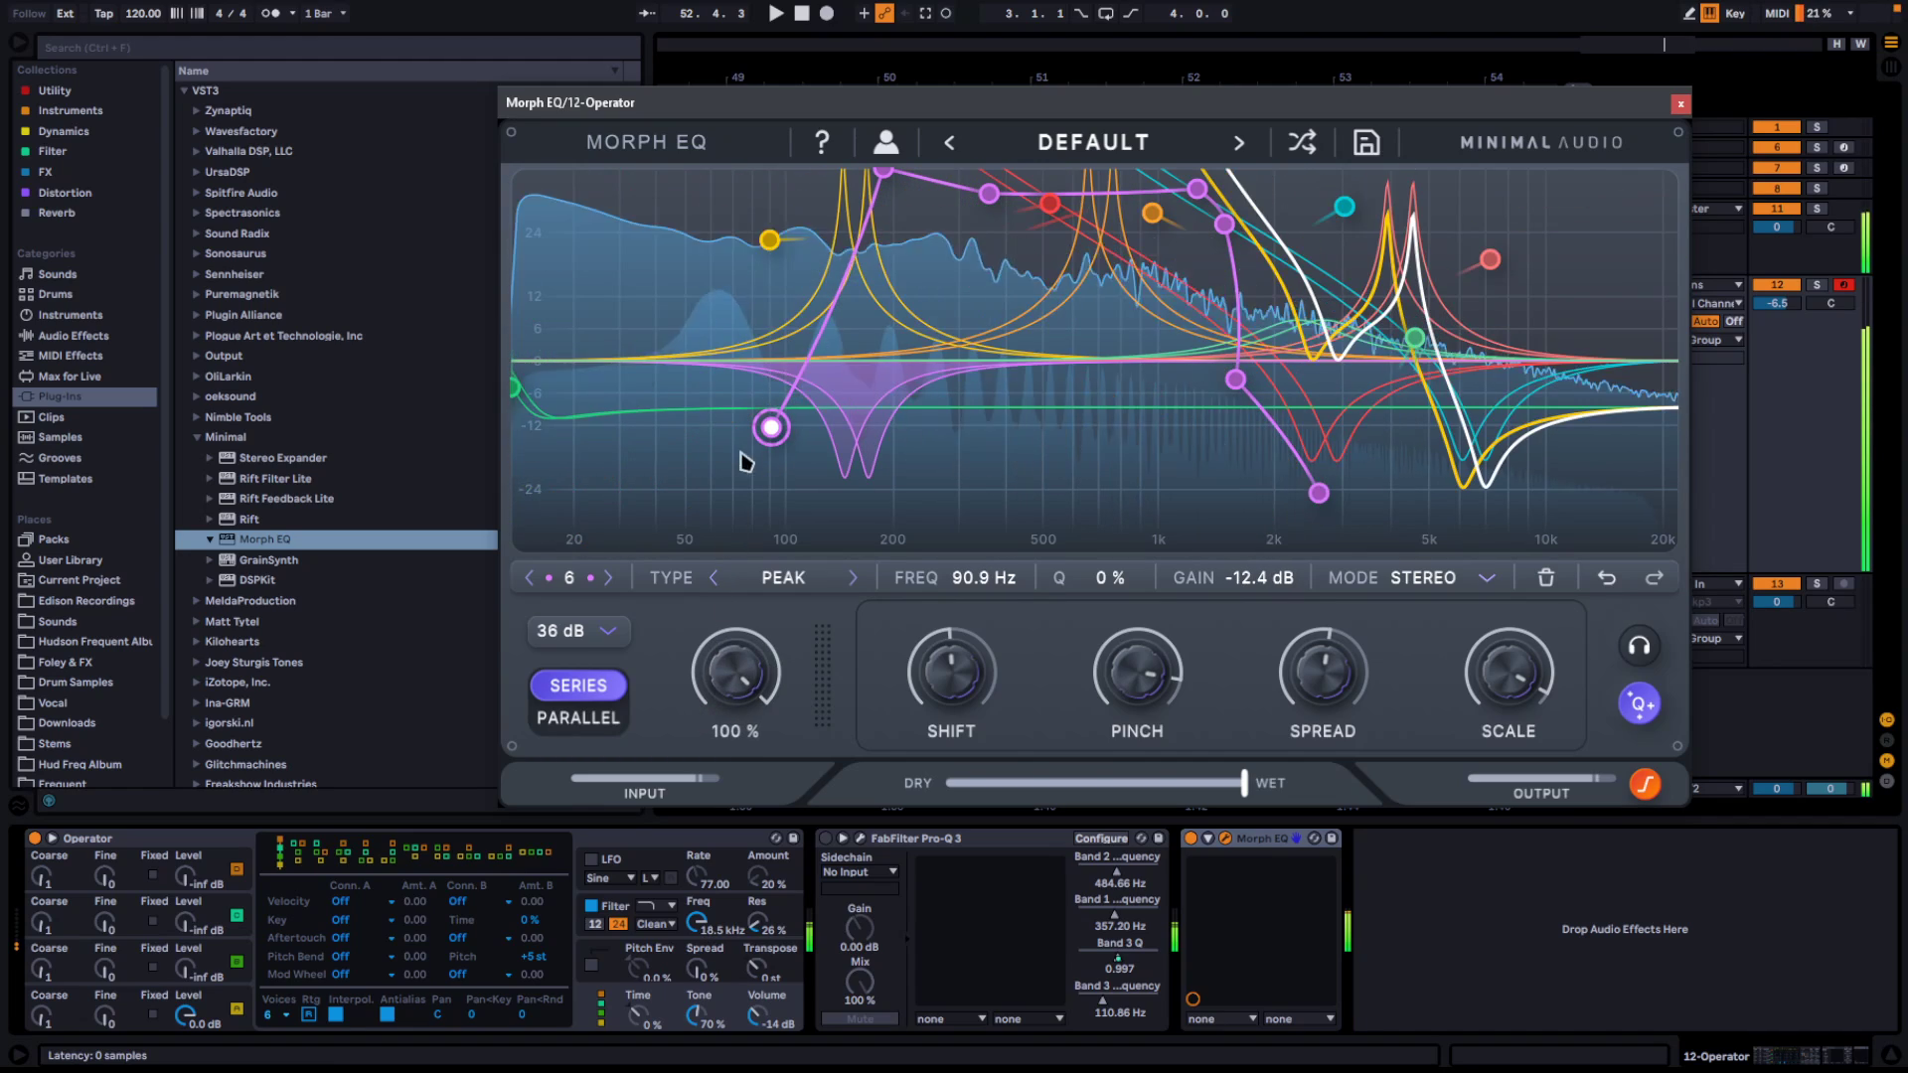
drag(722, 561, 609, 940)
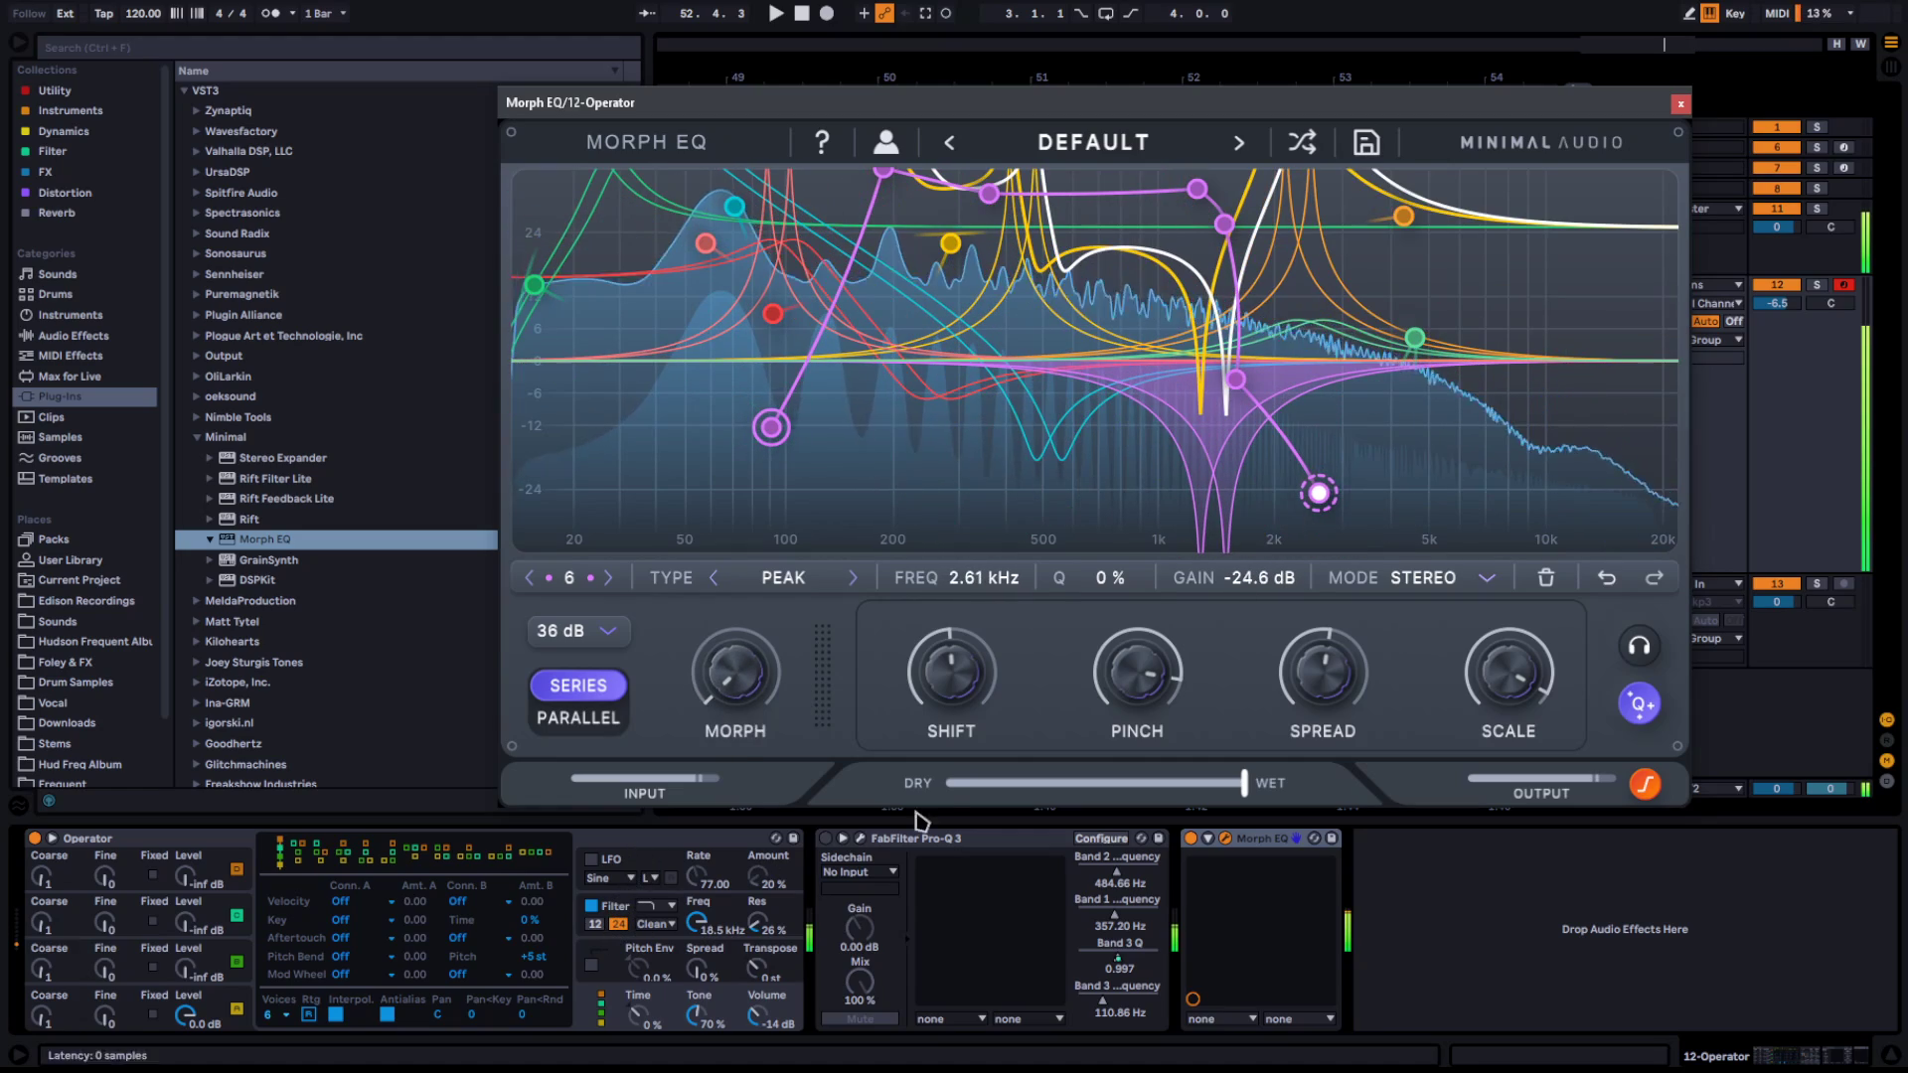
drag(952, 672, 839, 647)
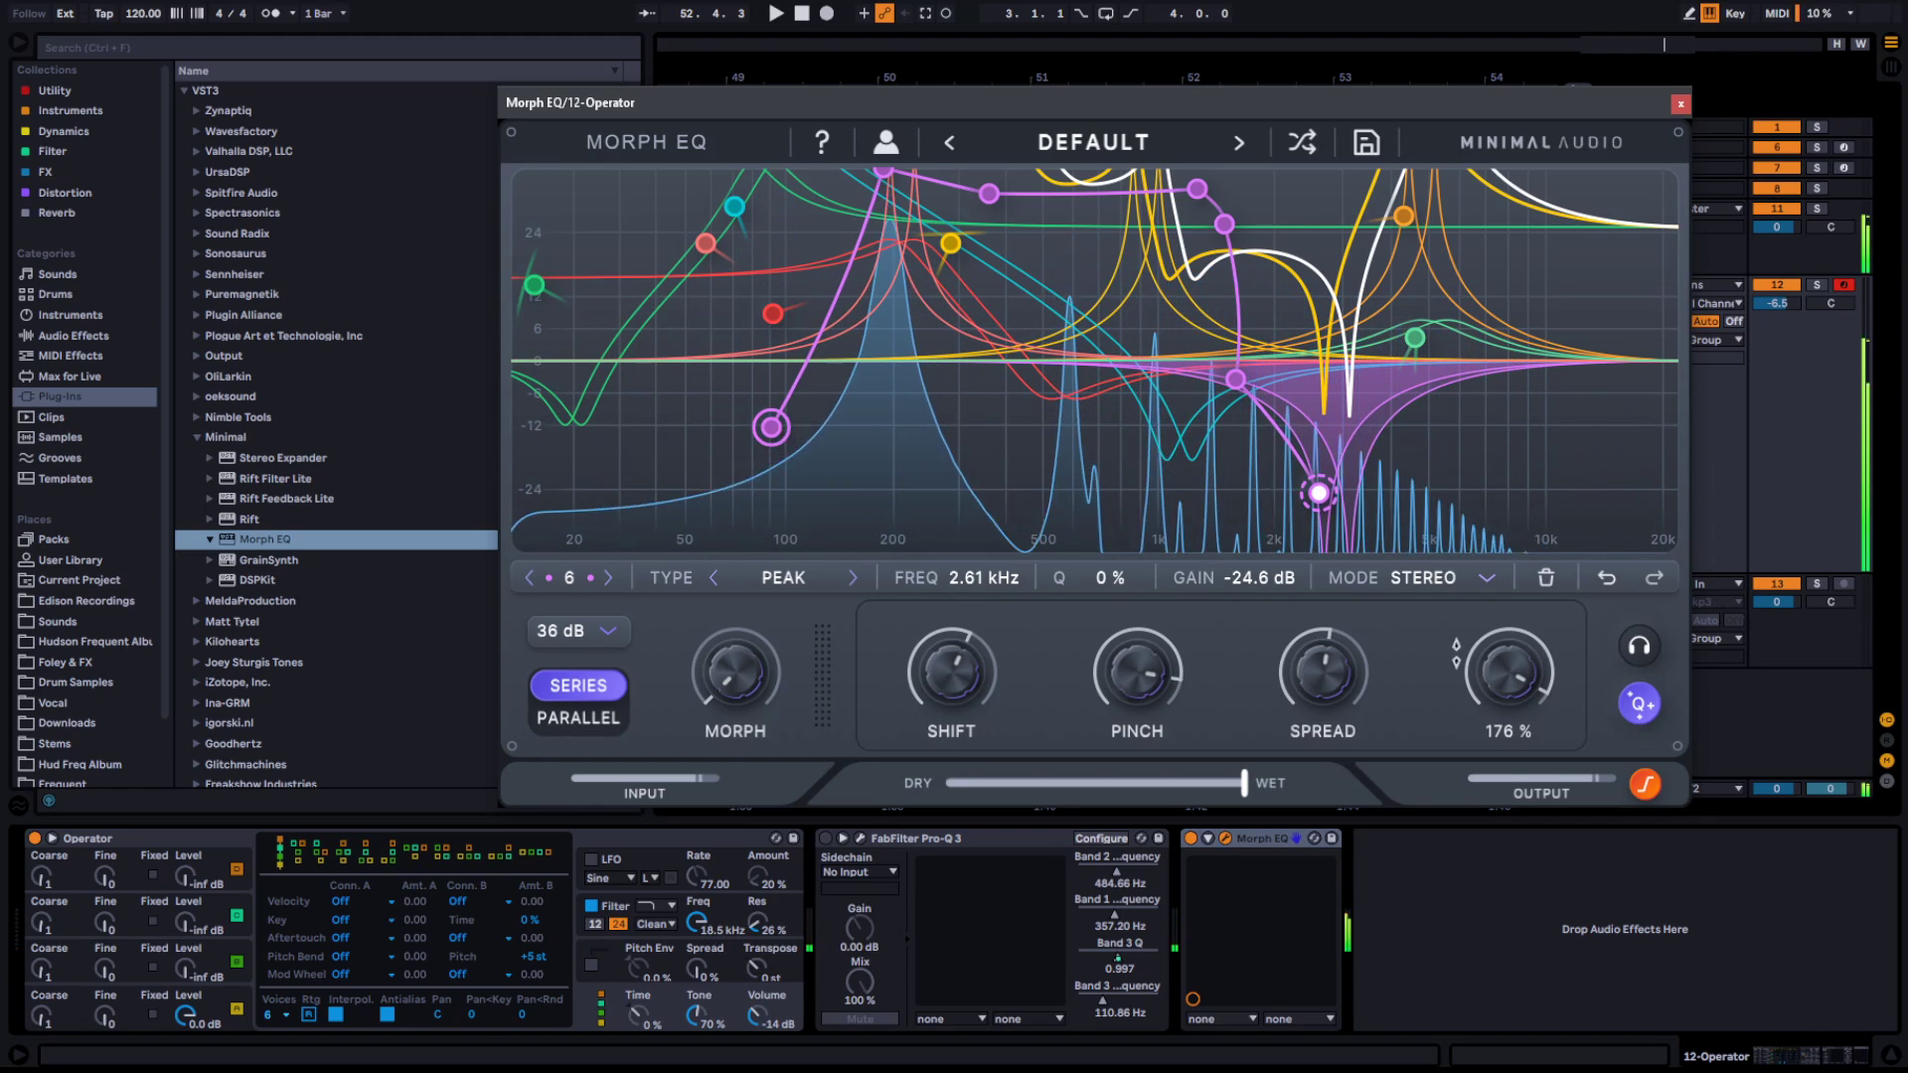
drag(1456, 654, 1456, 665)
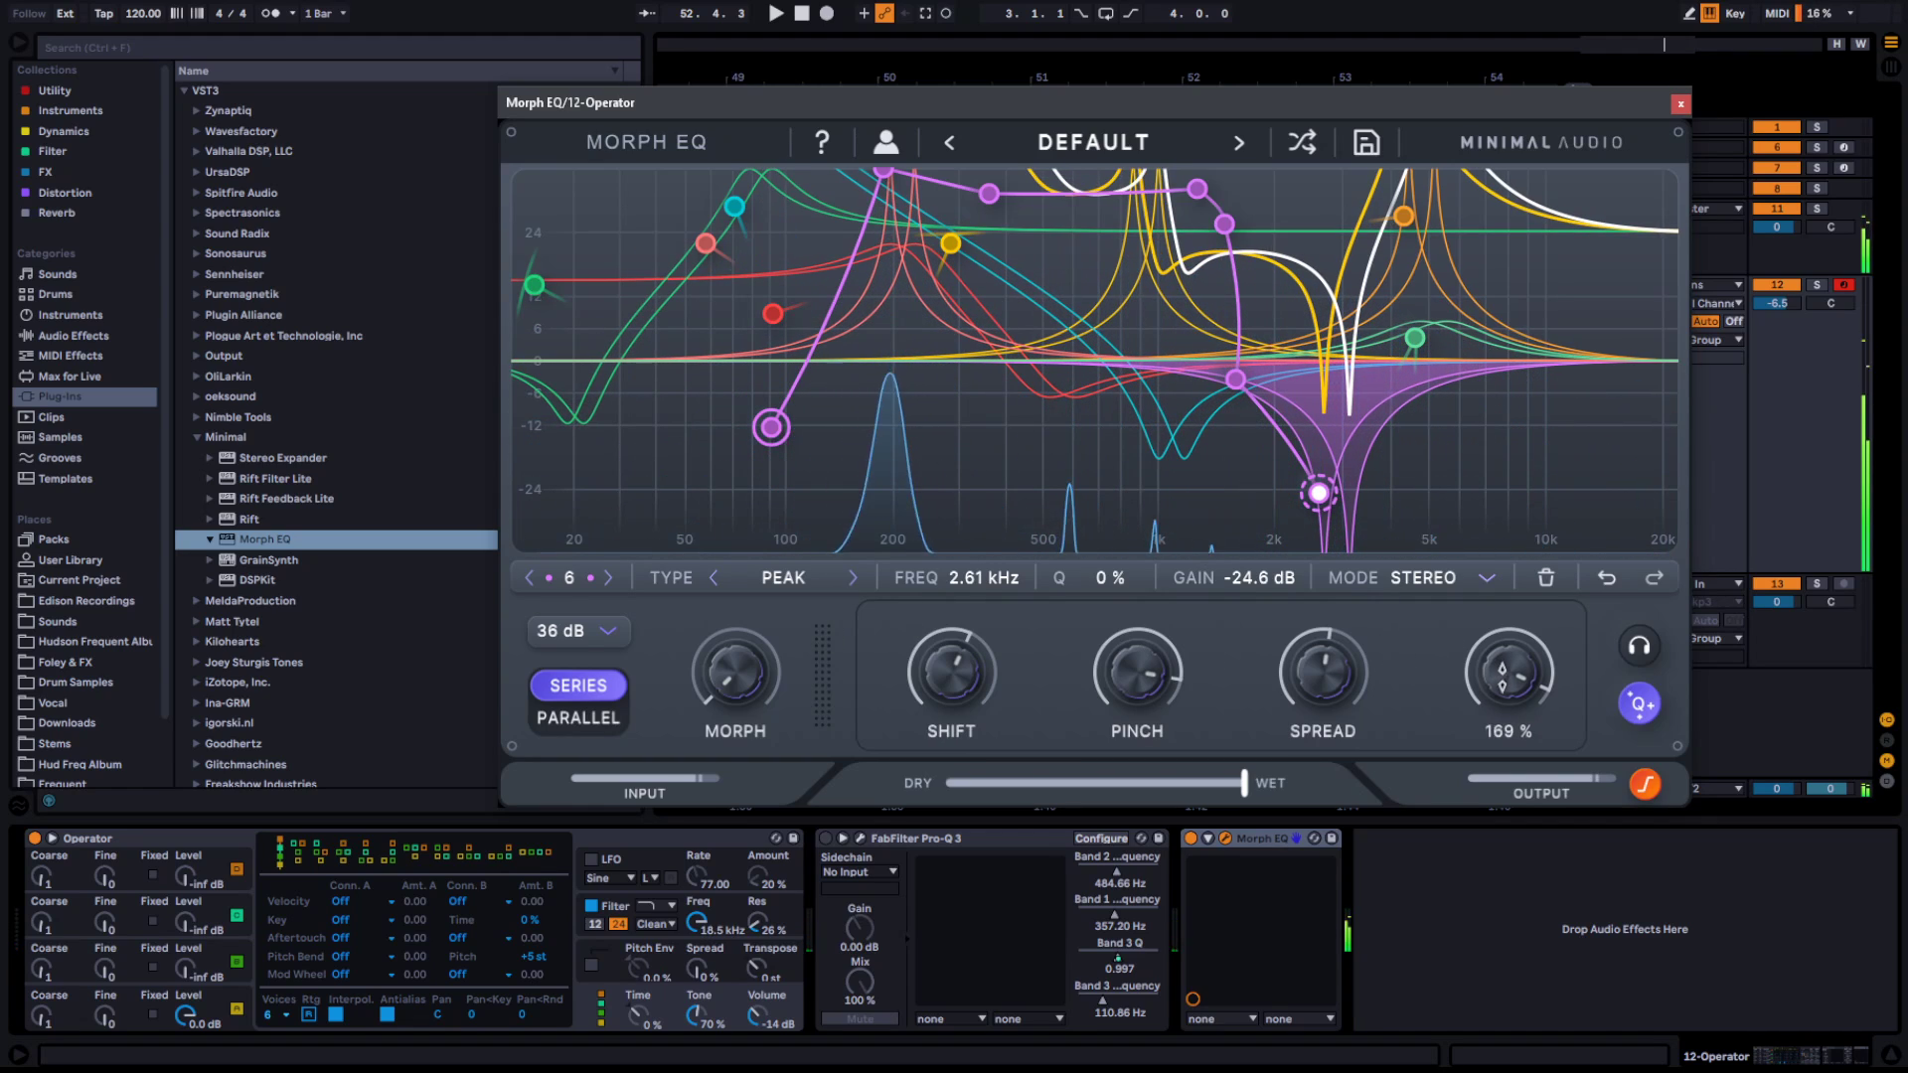
Search the browser for "lfo" and add the LFO device after Morph EQ in the Operator track's device chain
click(155, 50)
text(lfo)
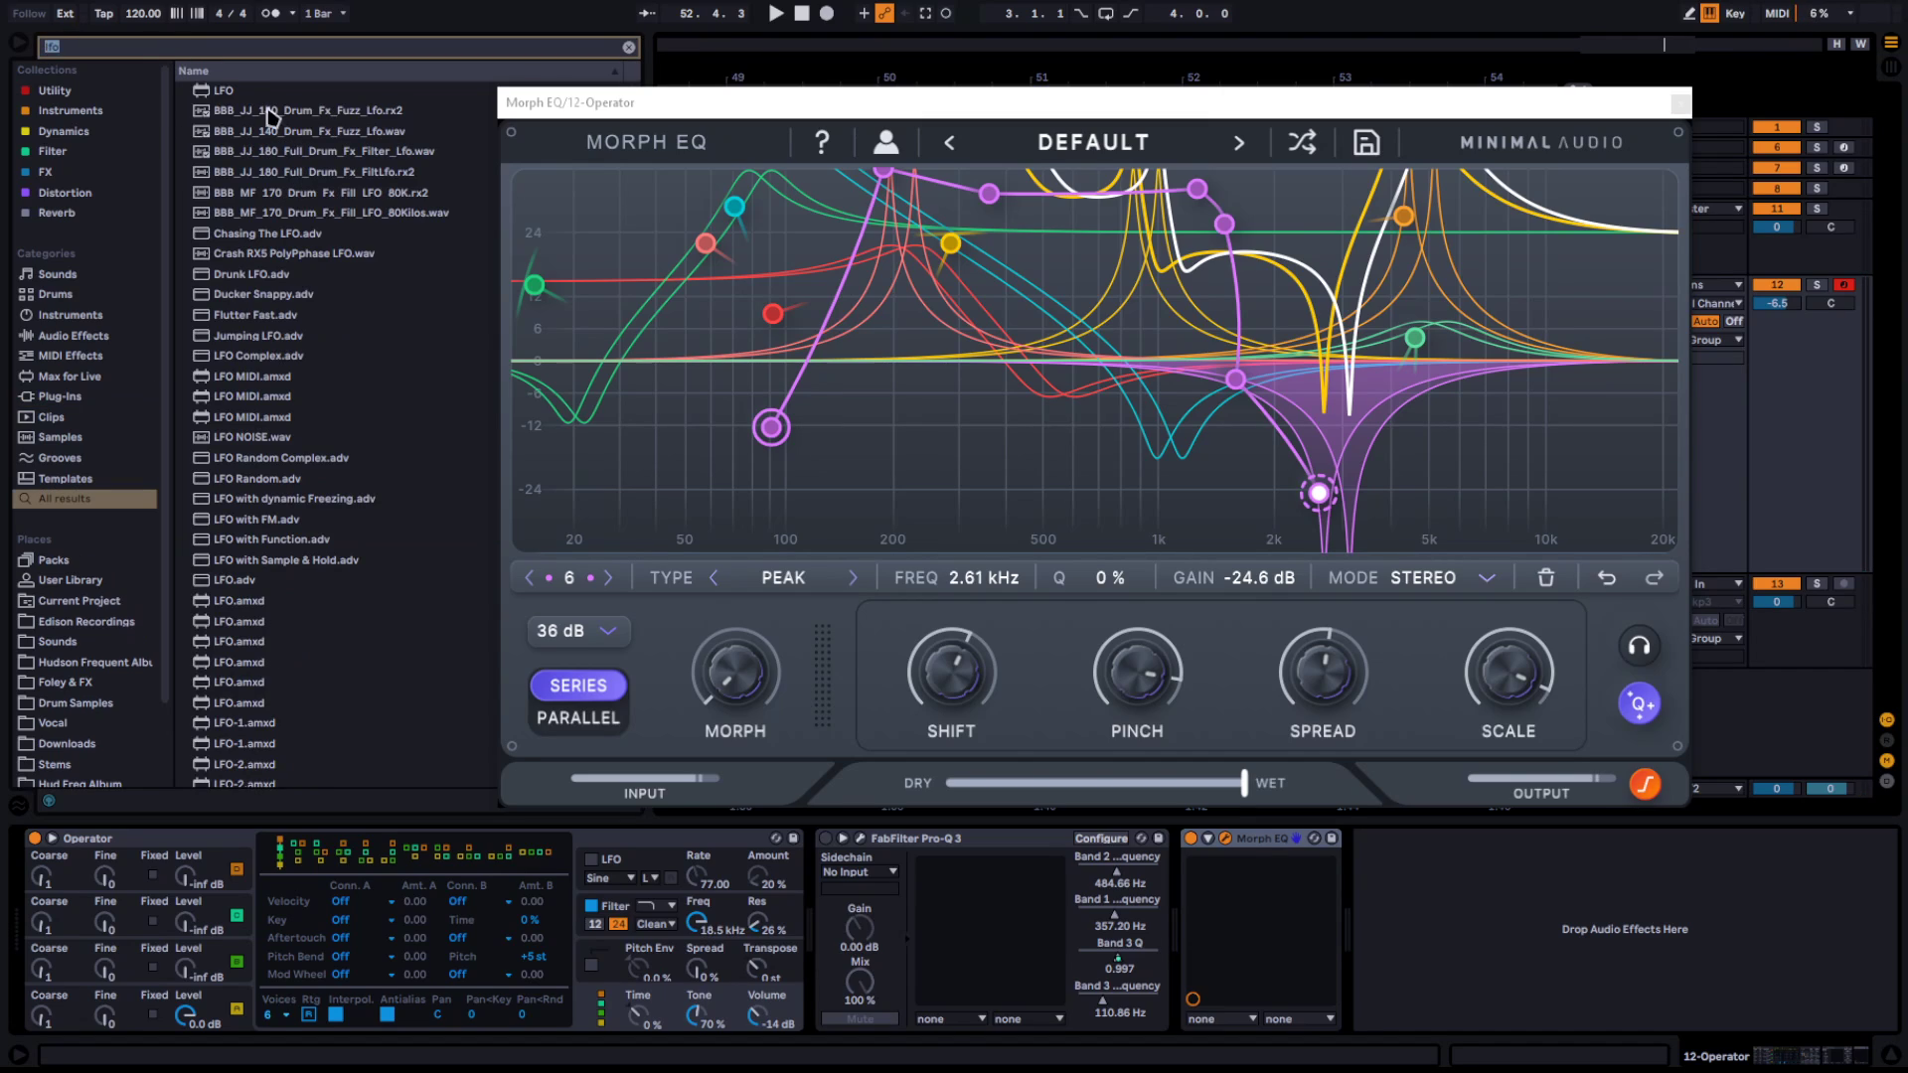
drag(241, 90, 875, 431)
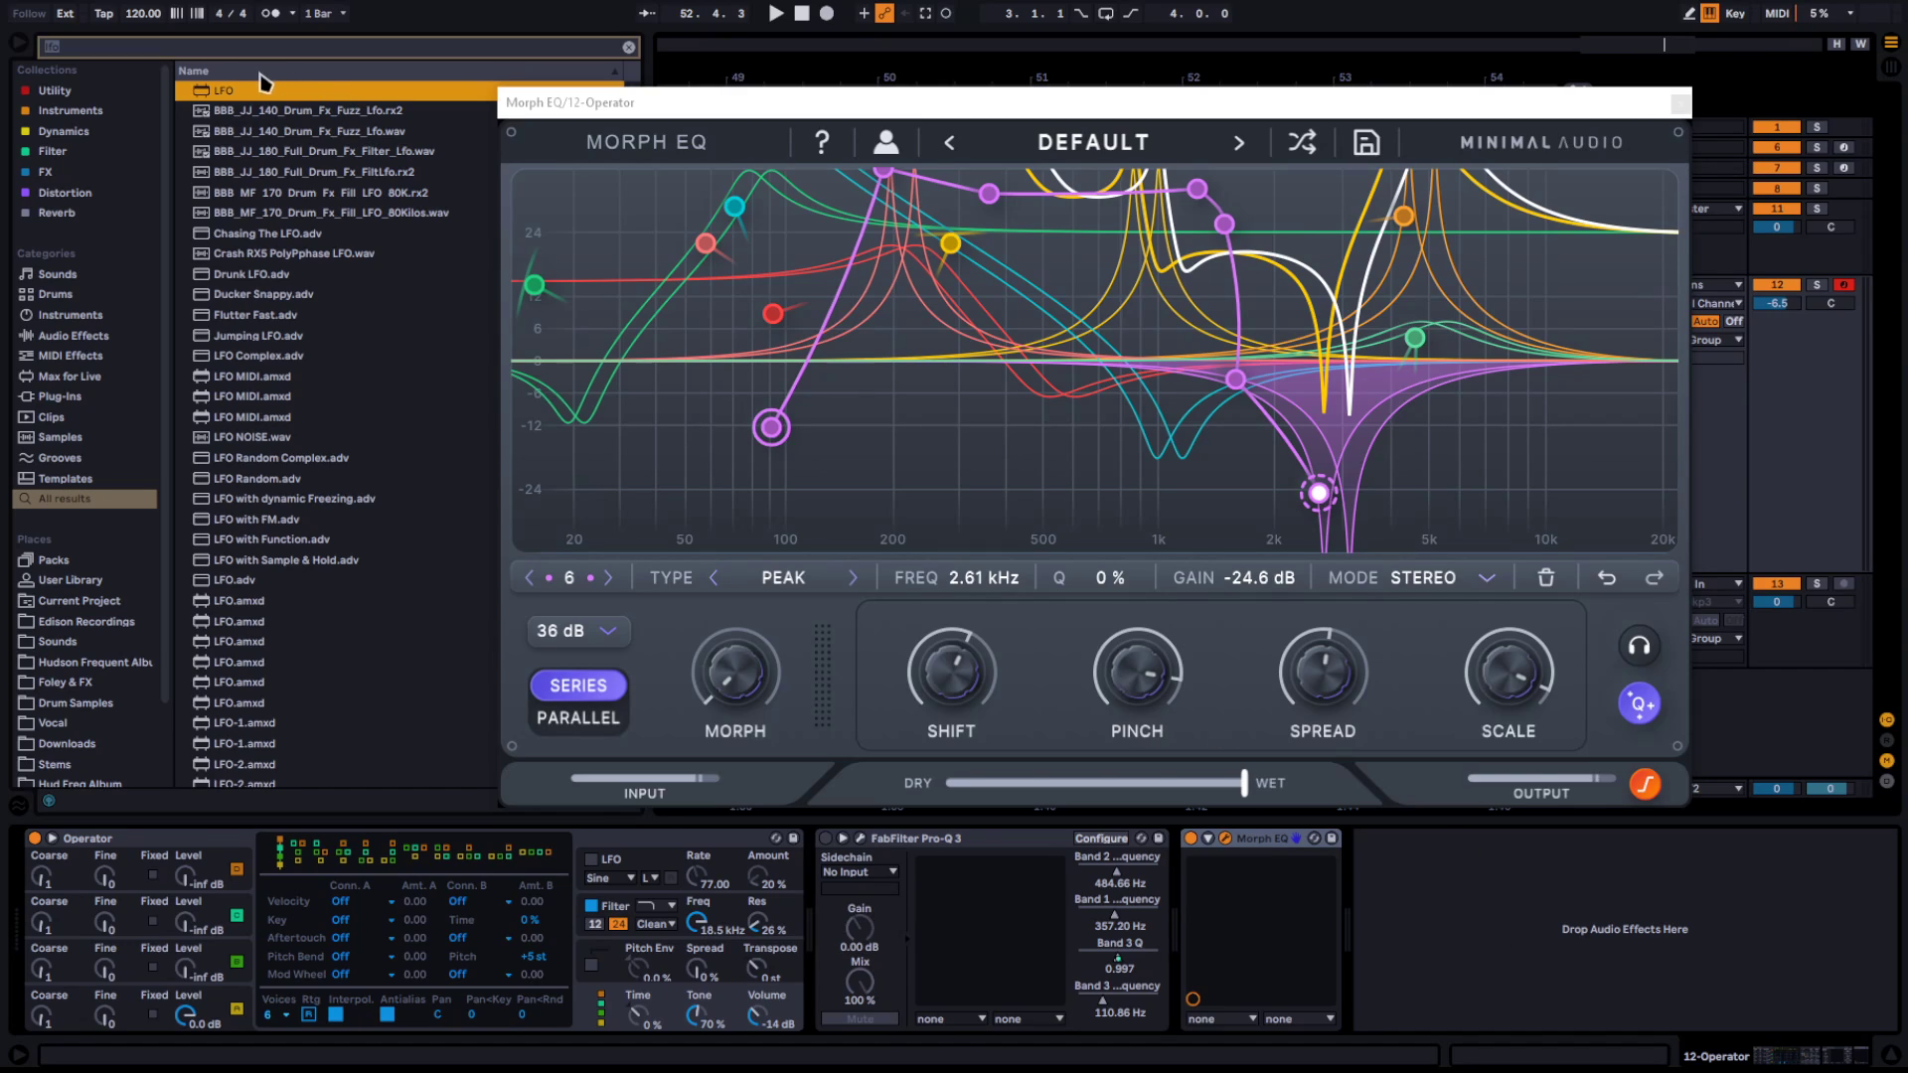
drag(630, 211, 1496, 960)
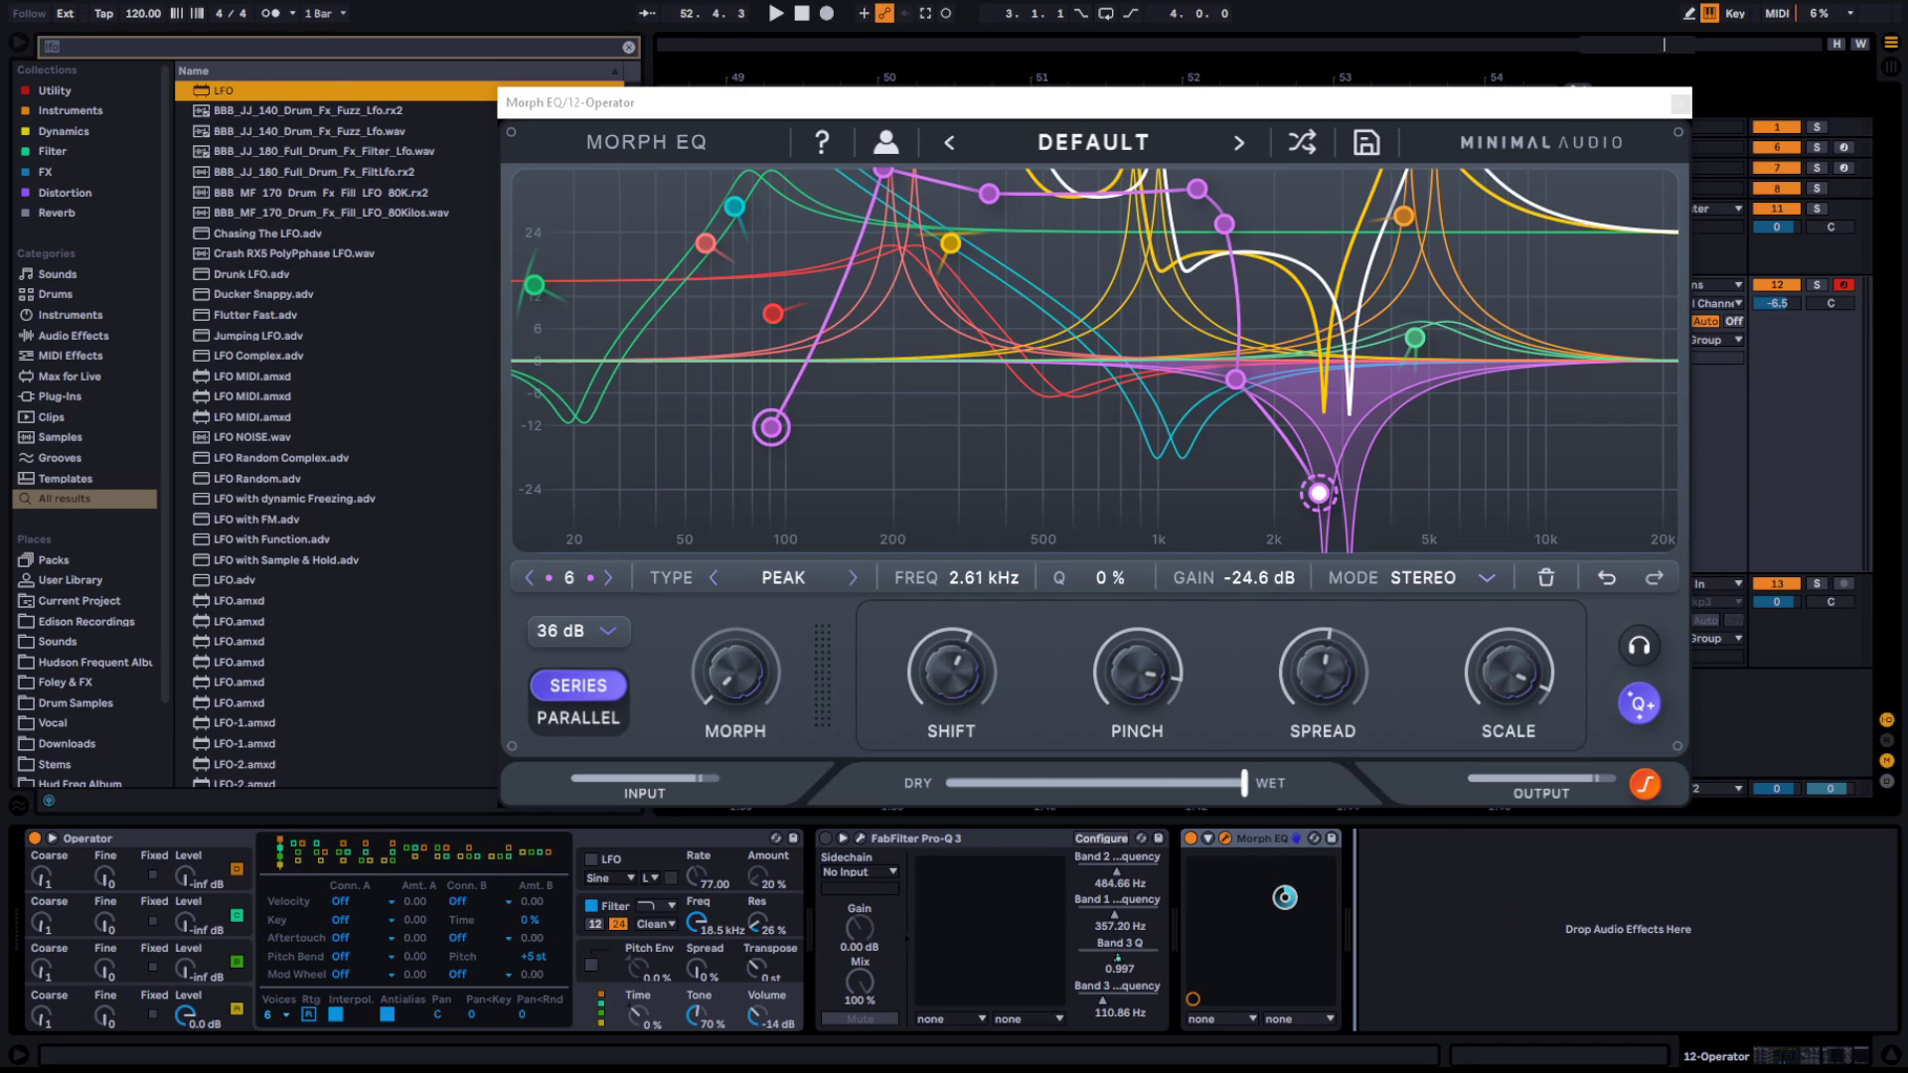
drag(1235, 881, 1238, 896)
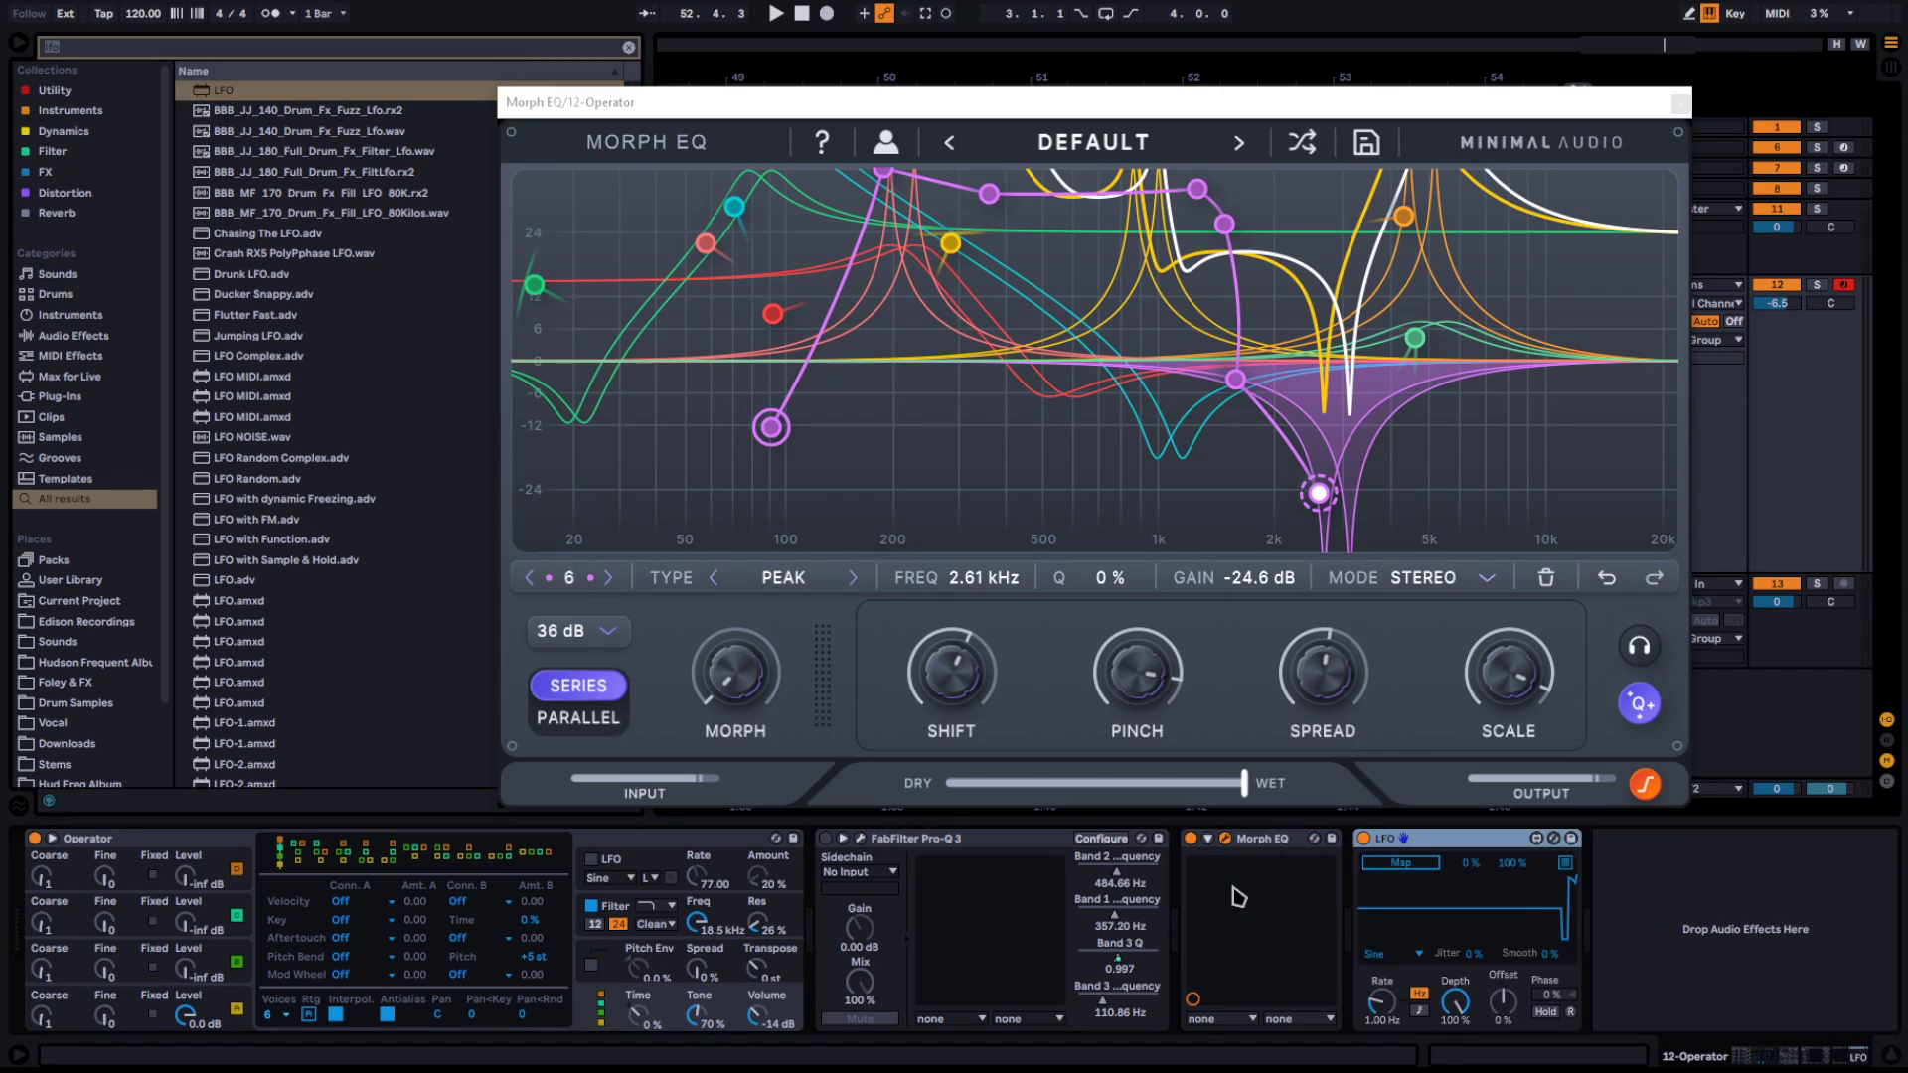
Show the Morph EQ device's exposed parameters and map its Morph parameter to the LFO
click(1209, 838)
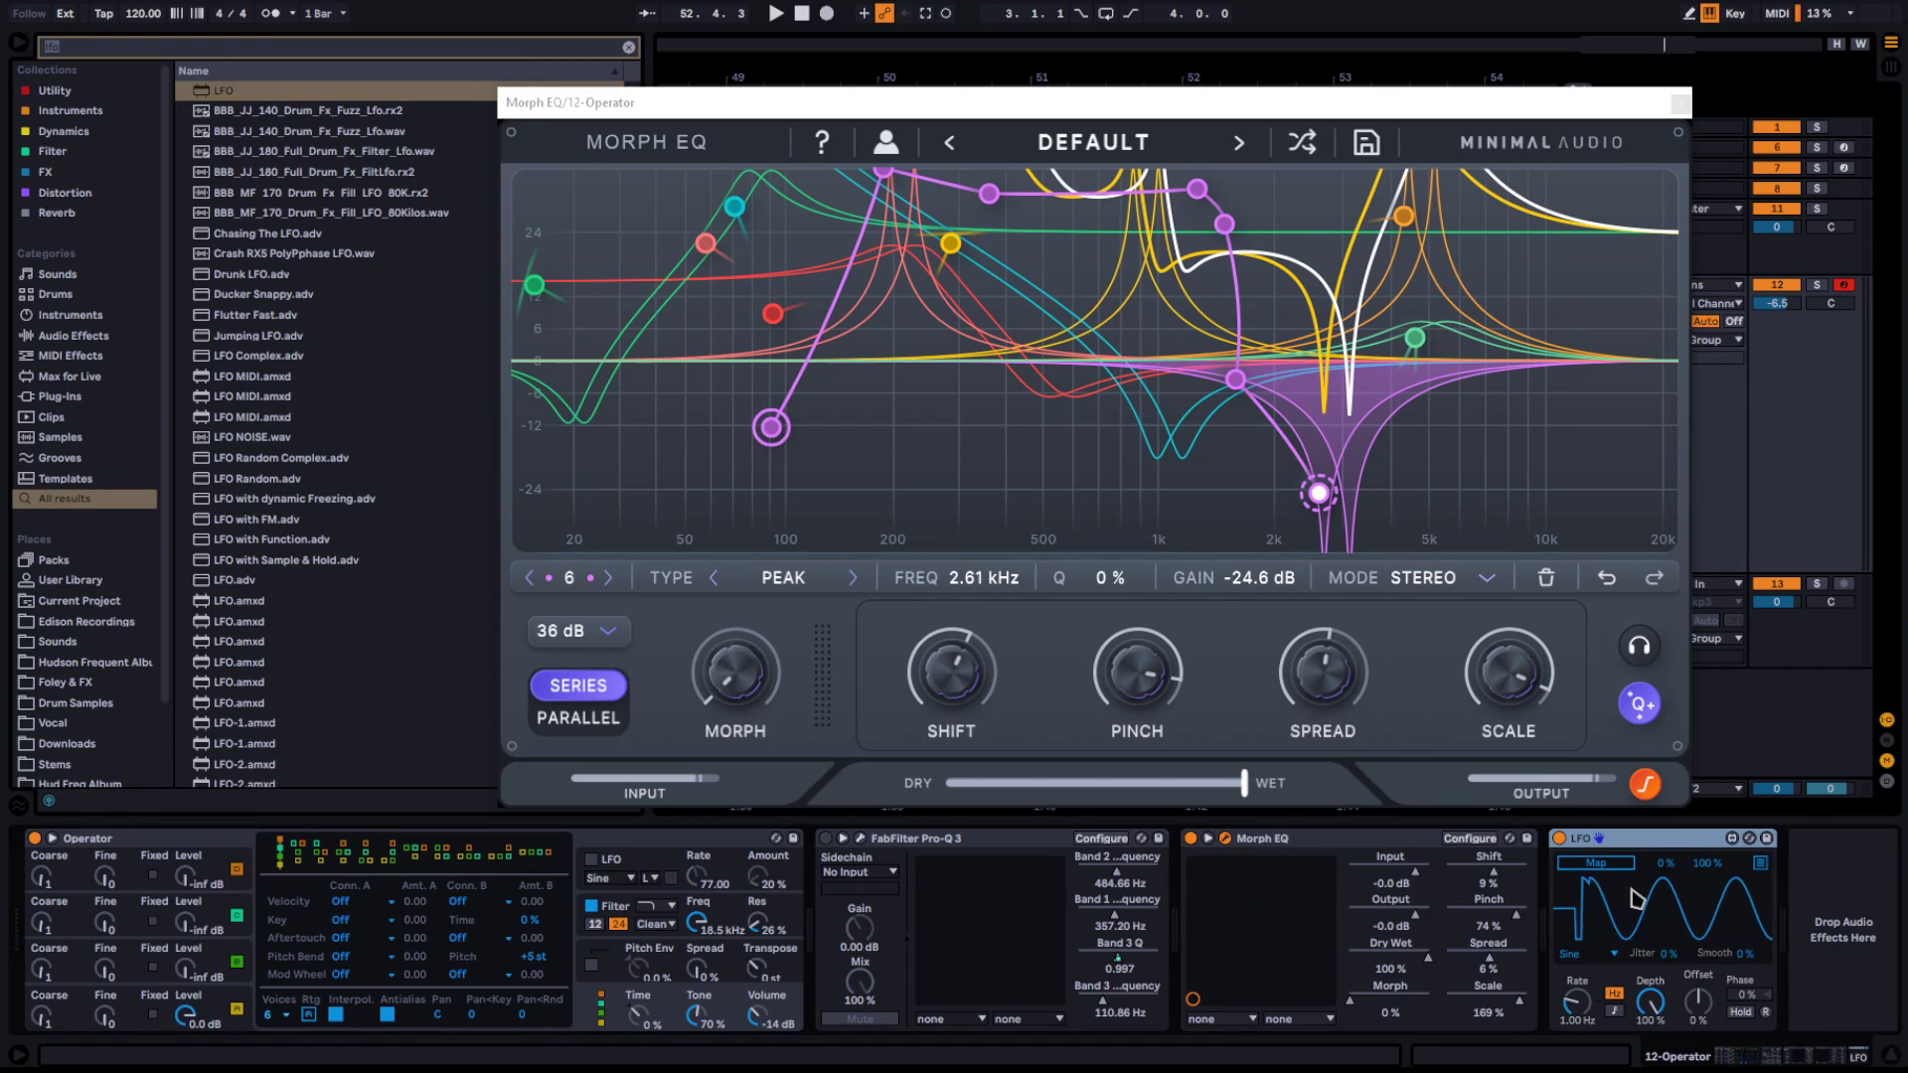
click(1597, 862)
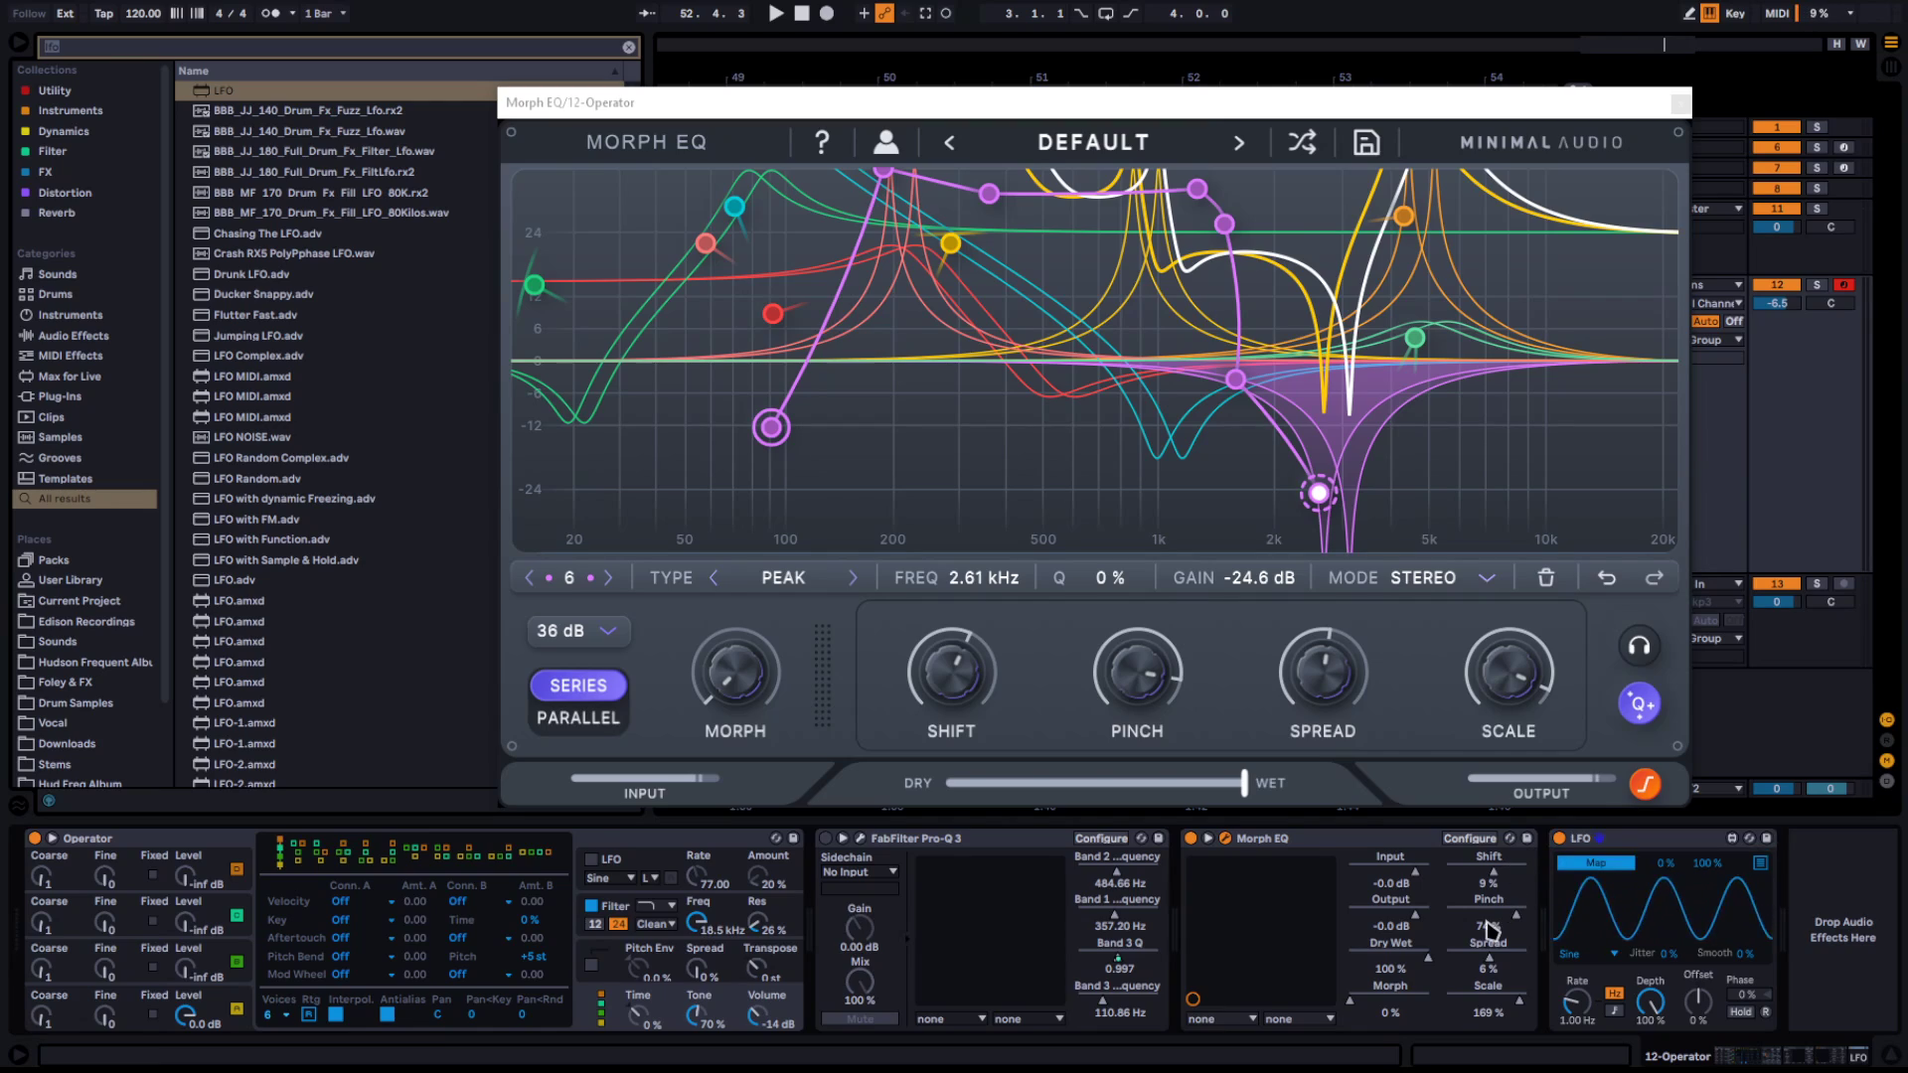
click(1495, 881)
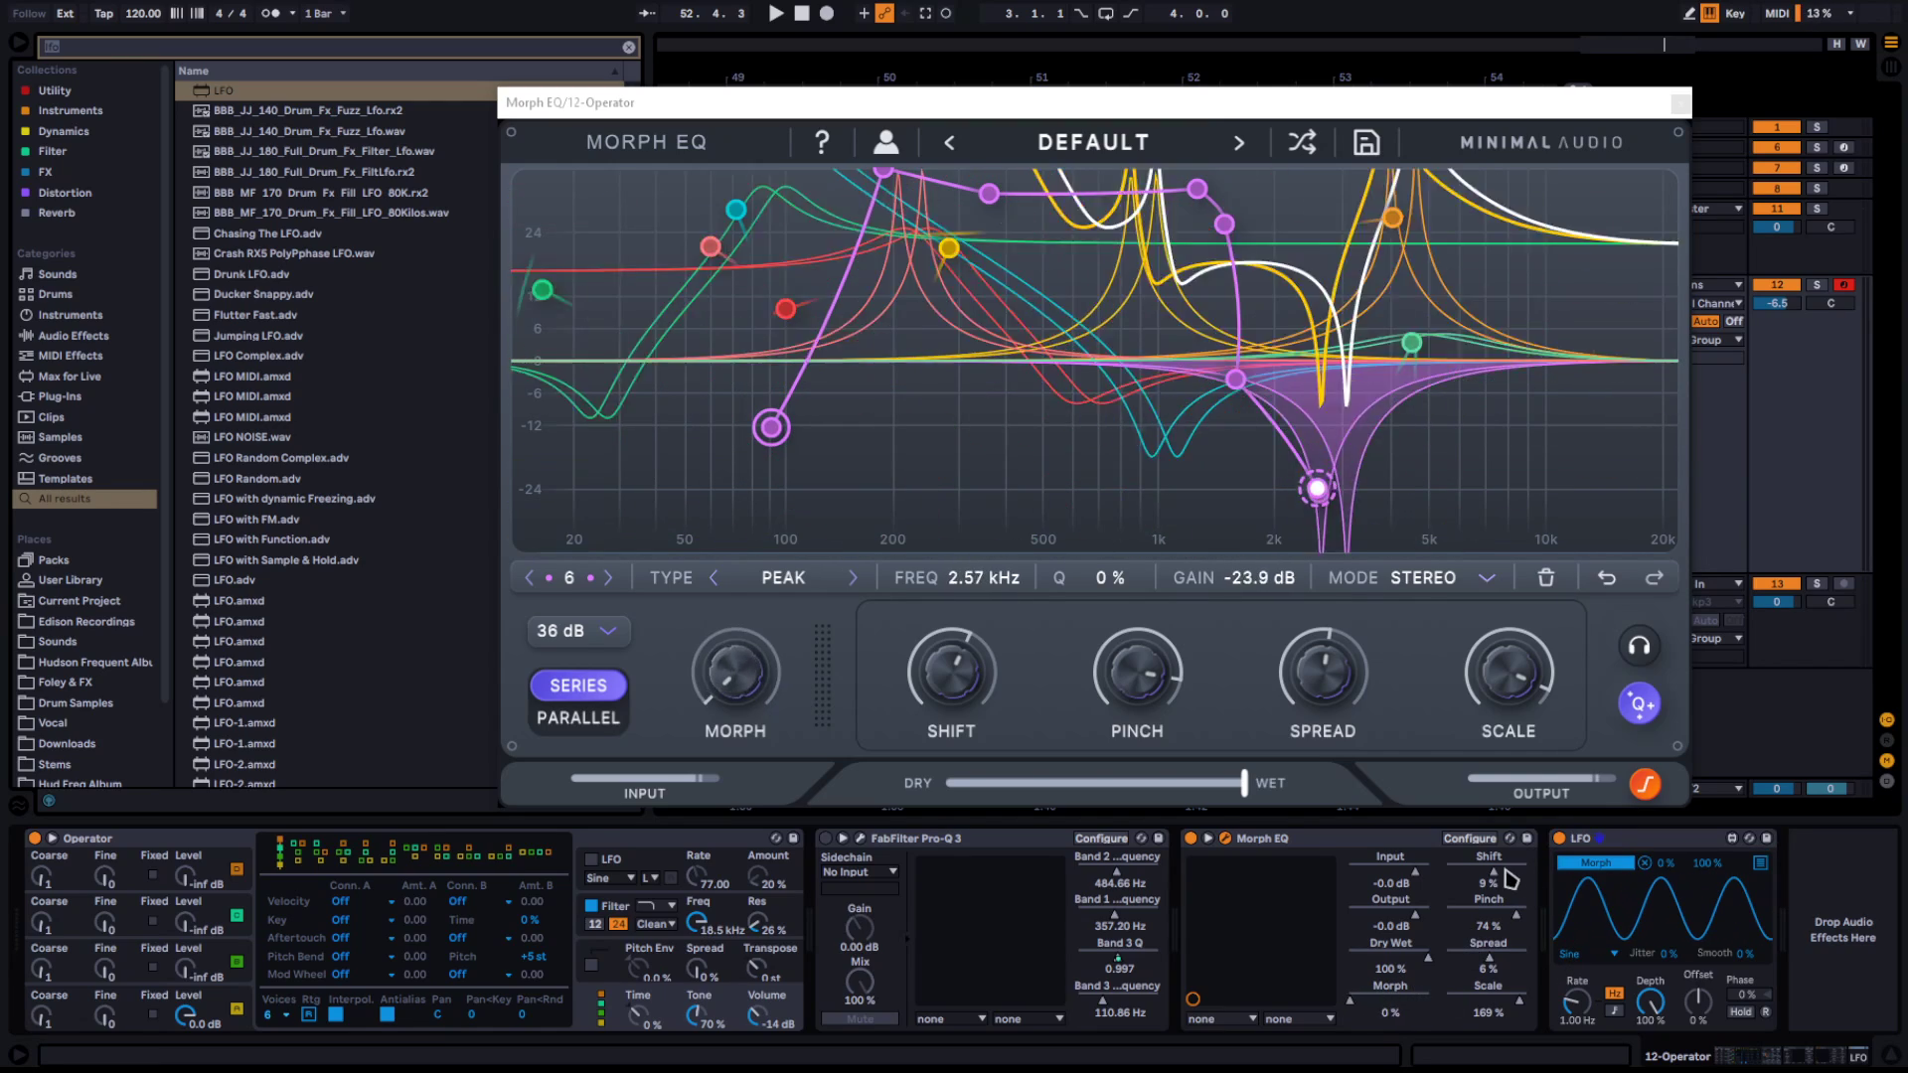
Map Morph EQ's Shift, Pinch and Scale parameters to the LFO's additional mapping slots
click(1760, 862)
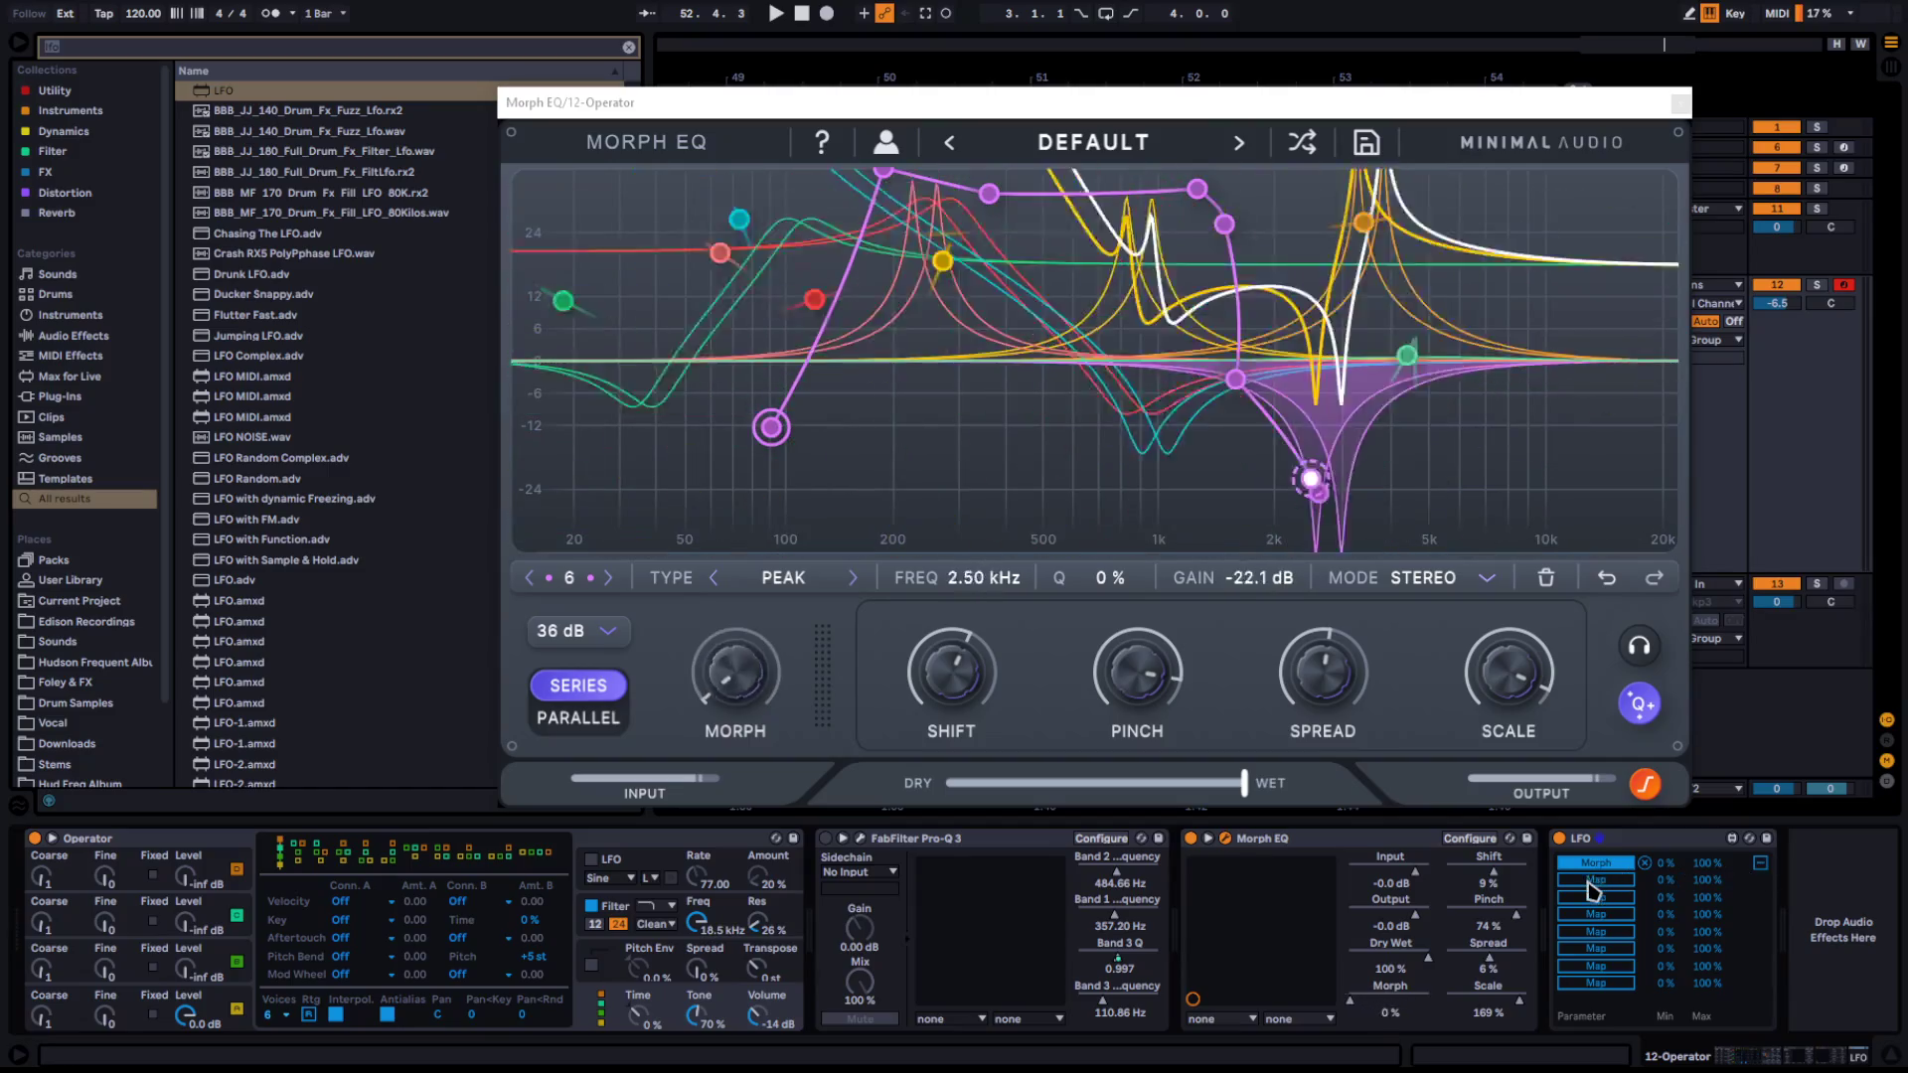
click(1590, 882)
click(1492, 881)
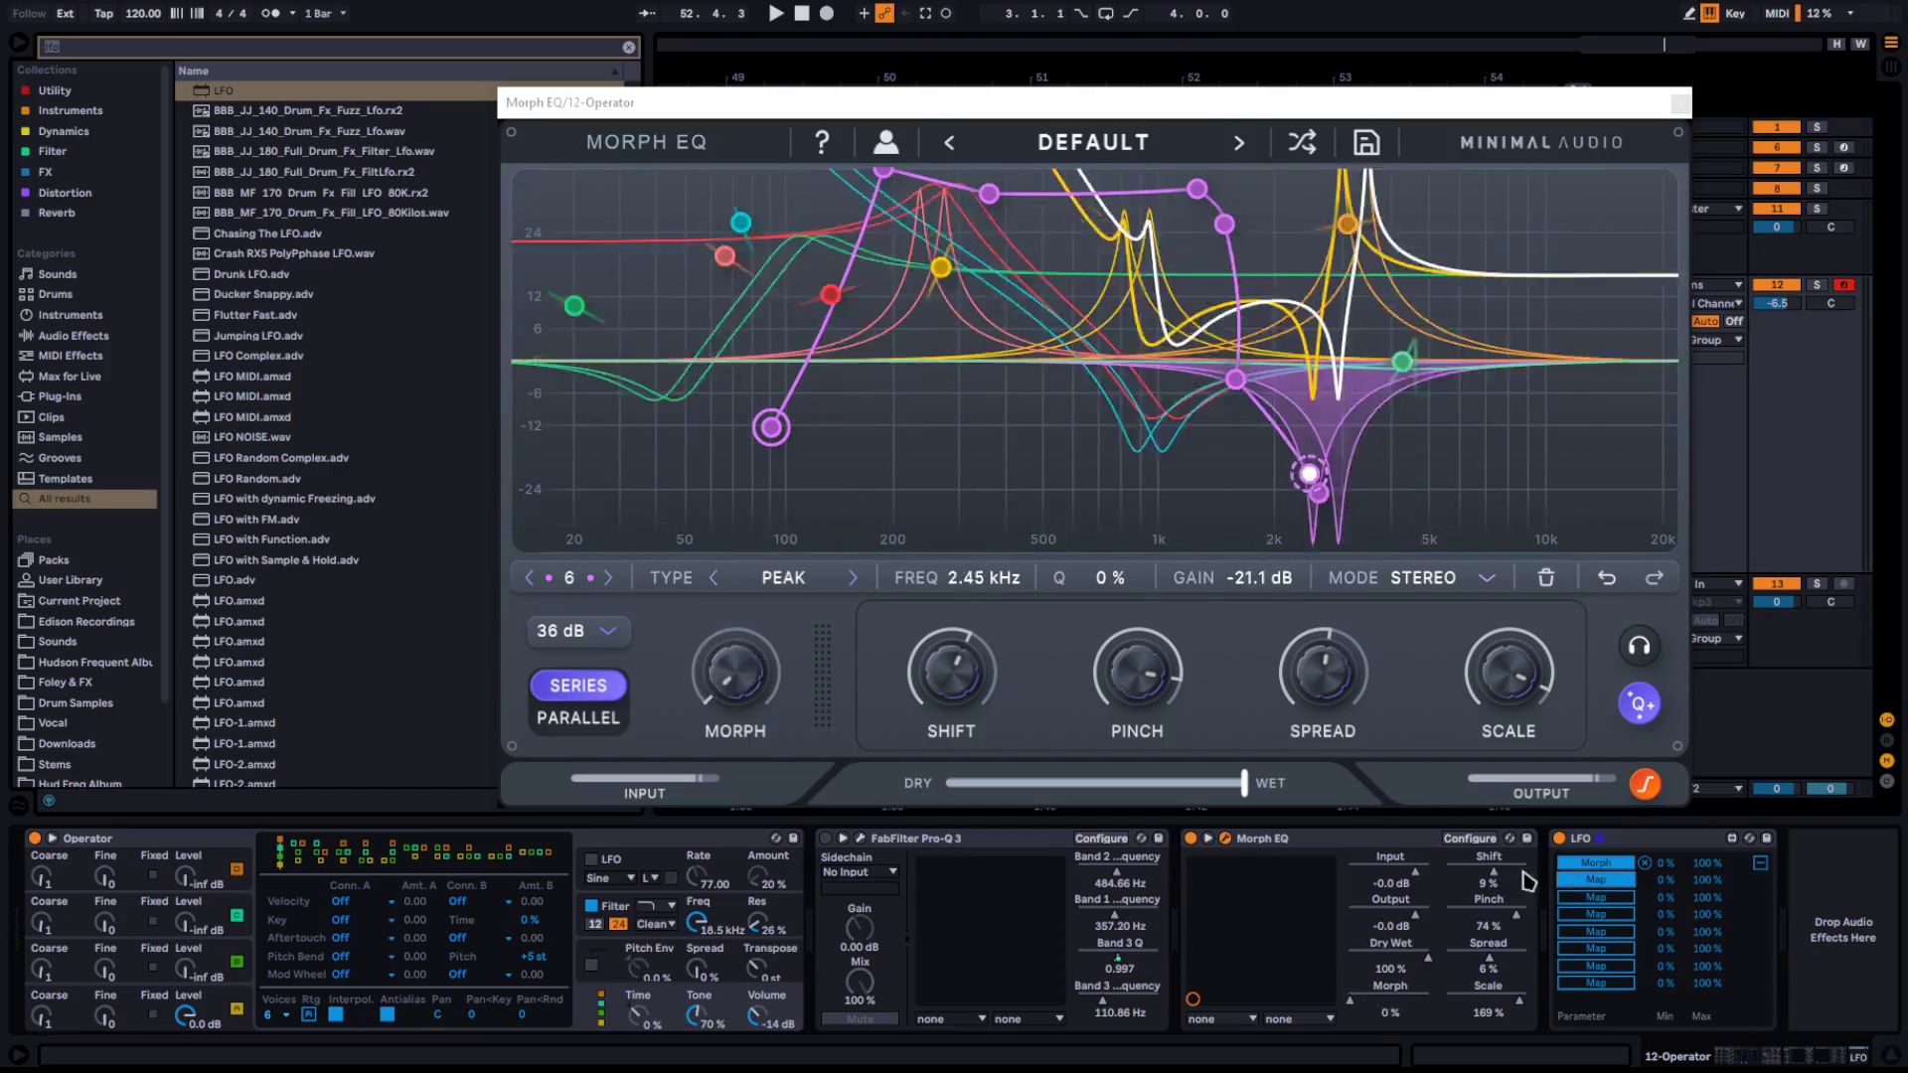
click(1606, 898)
click(1489, 916)
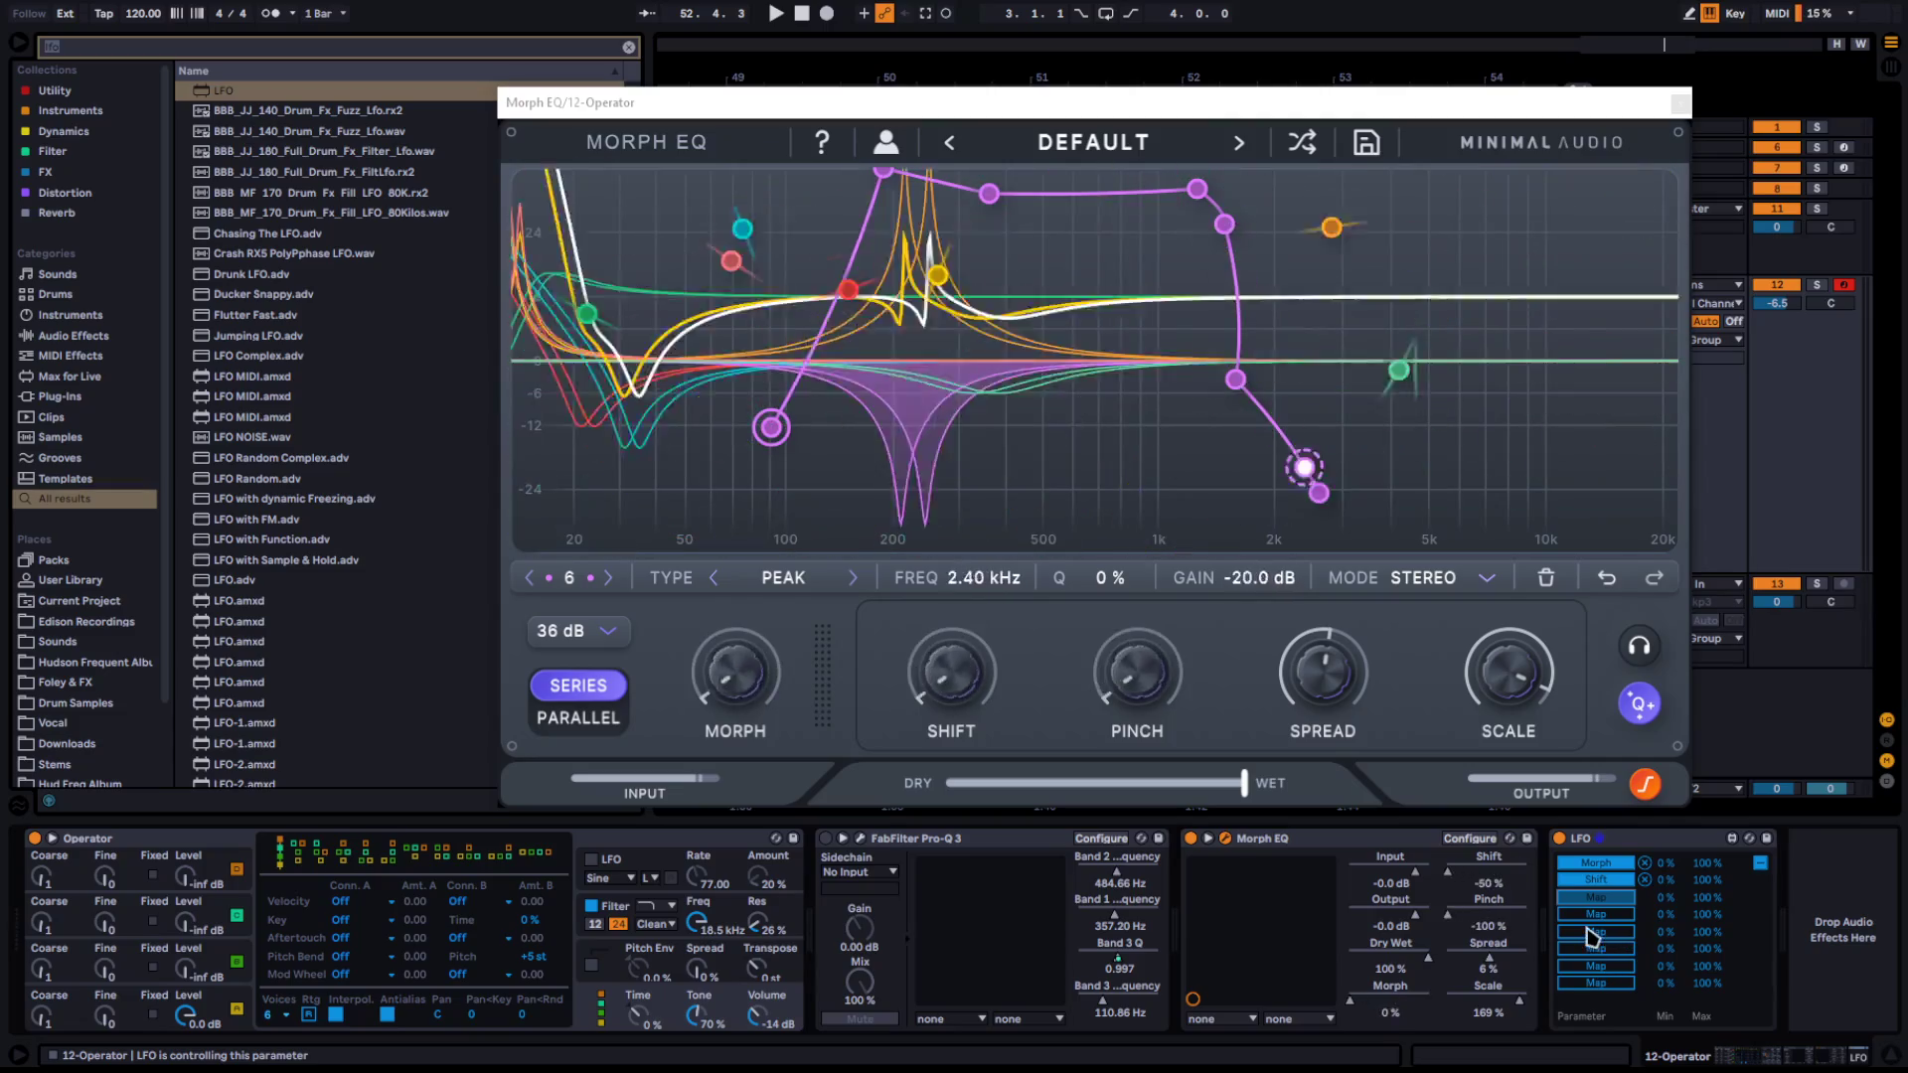
click(1584, 917)
click(1492, 957)
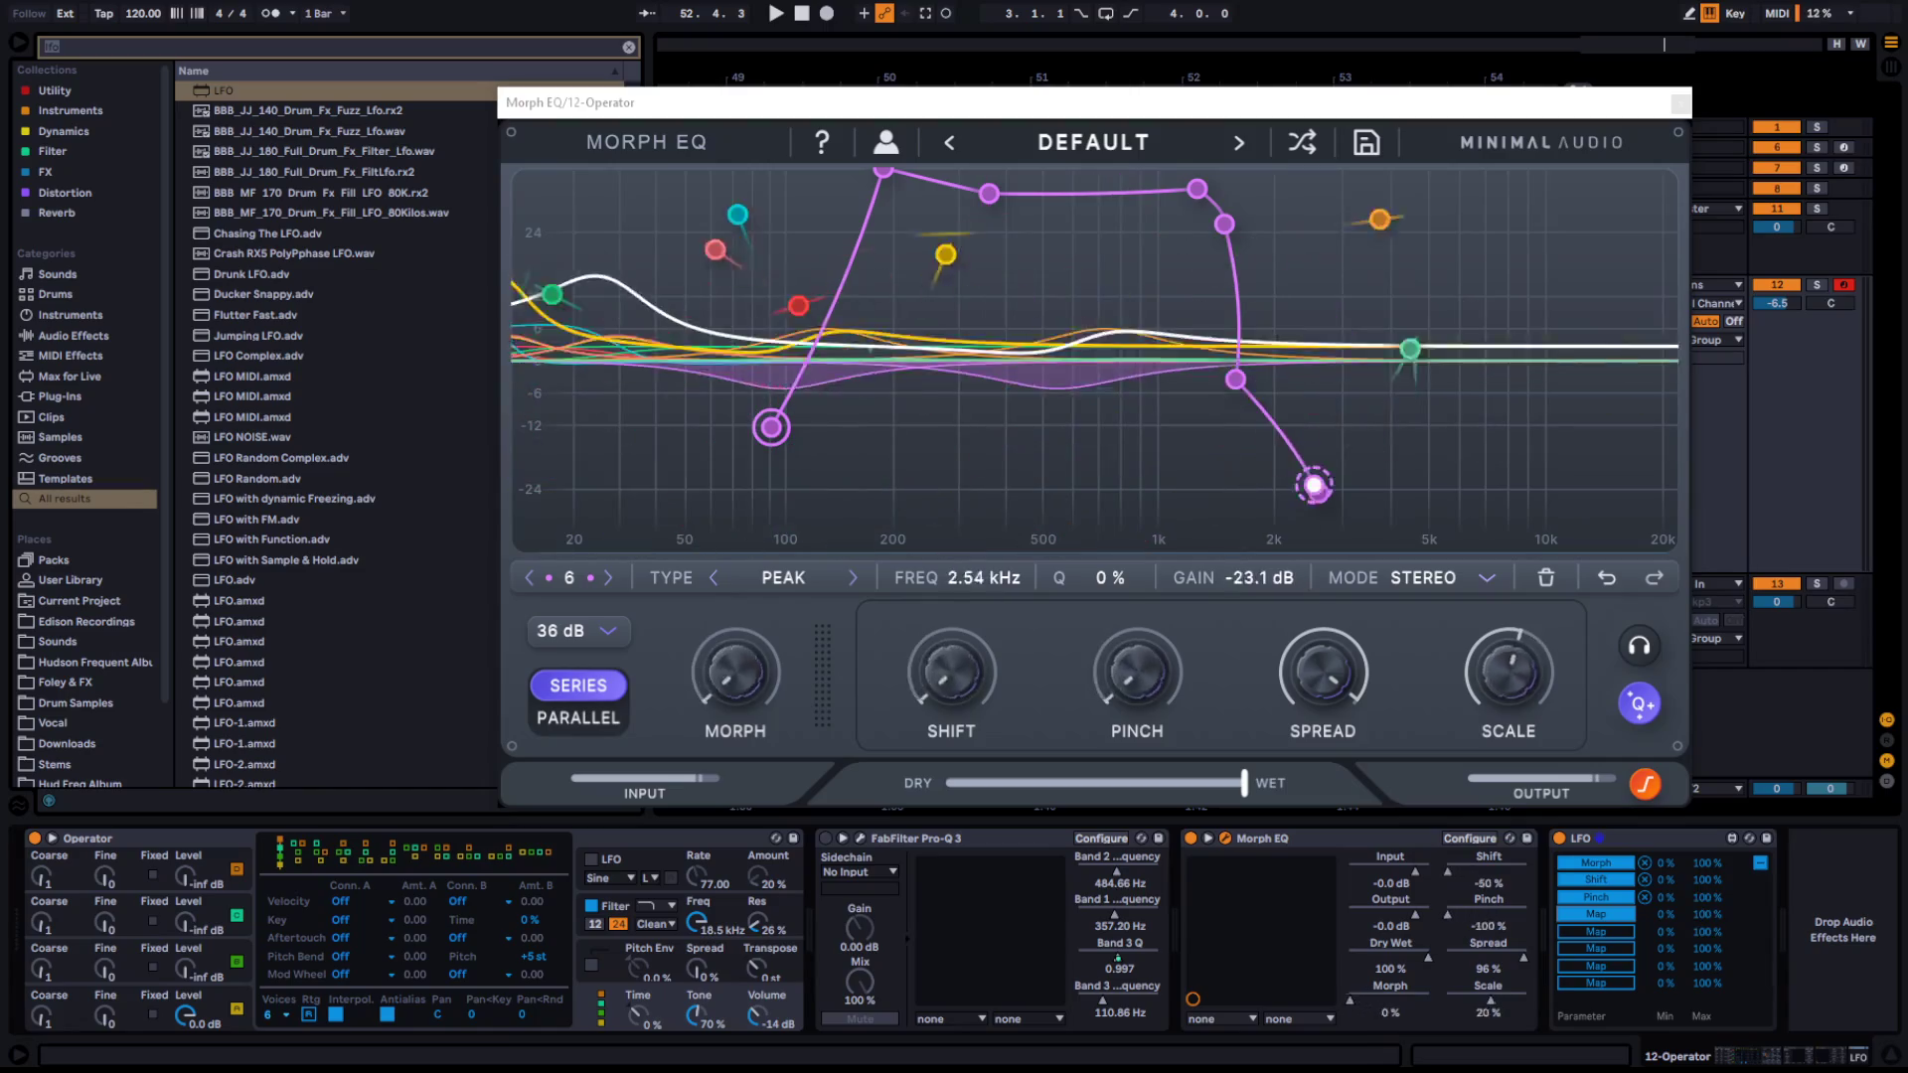
click(1761, 864)
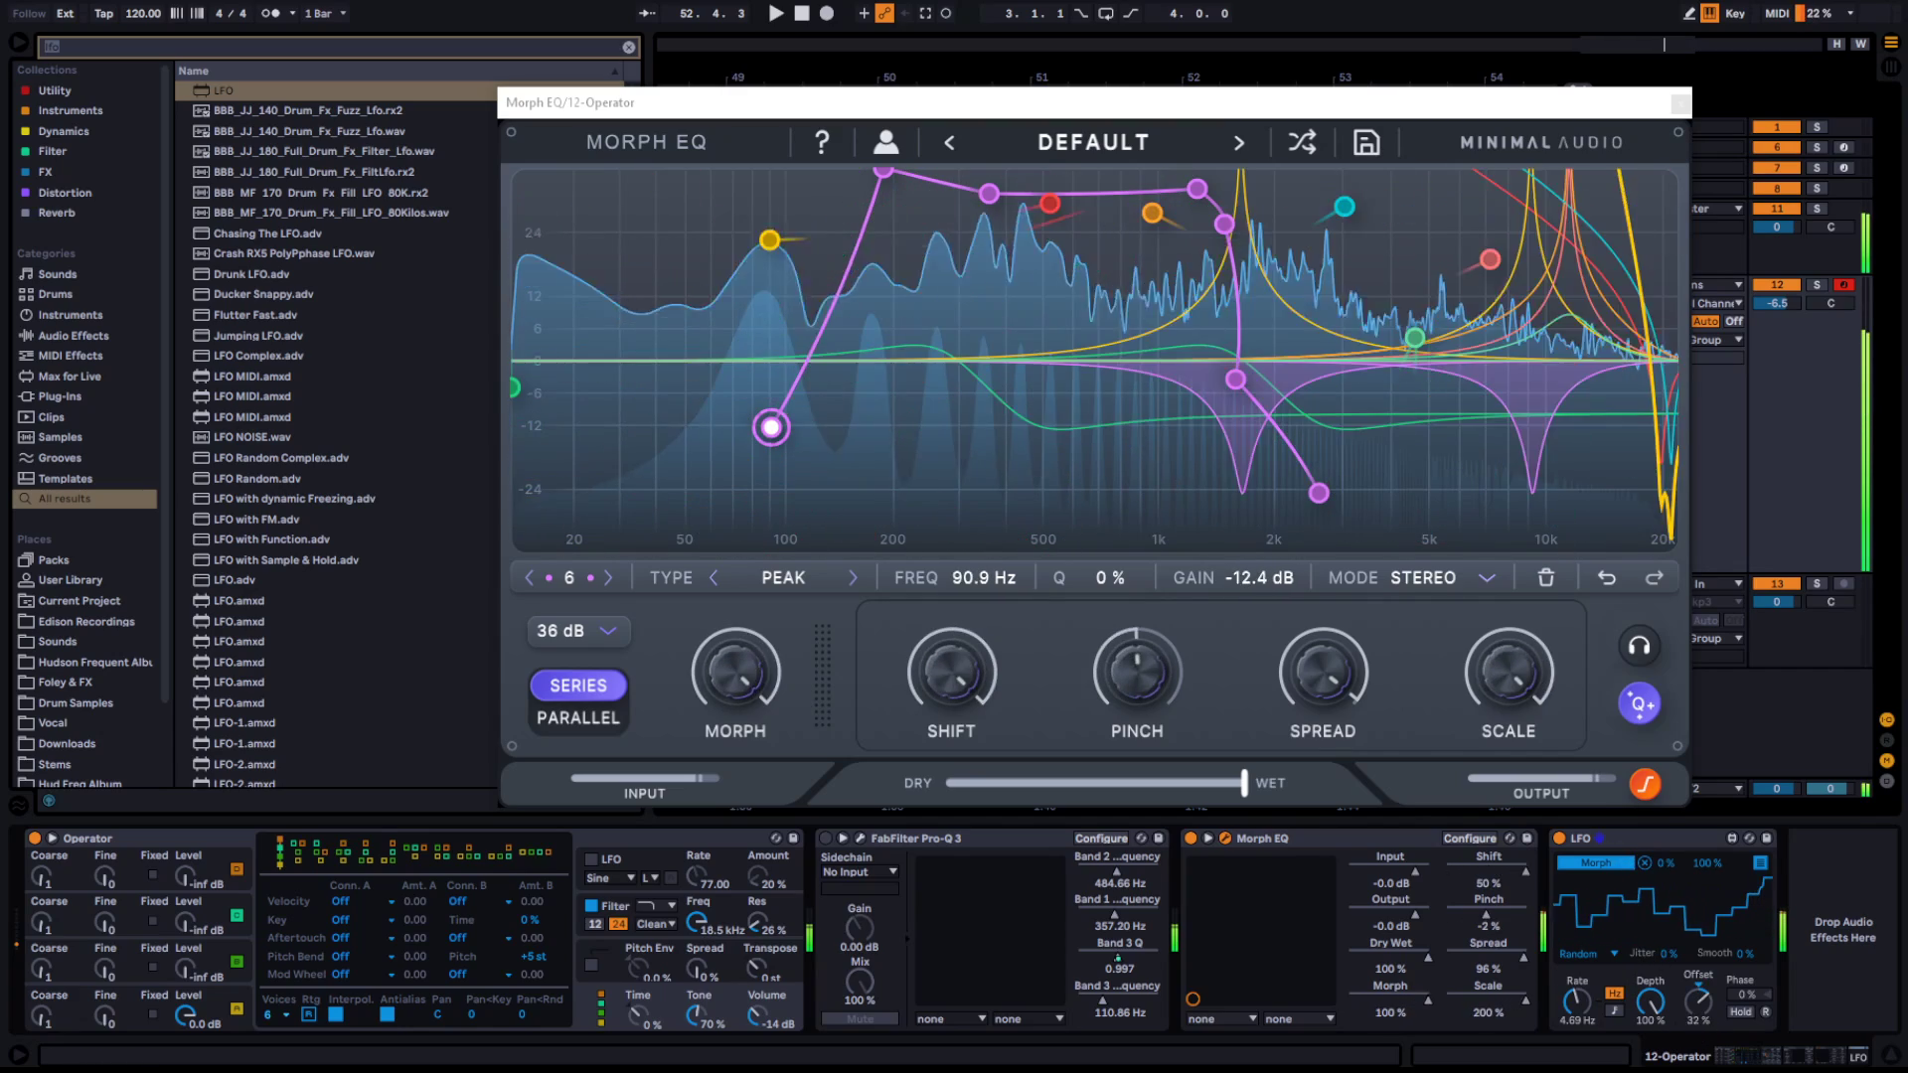
Lower the computer keyboard's octave, set the LFO's Smooth to 20%, and adjust its Rate
key(z)
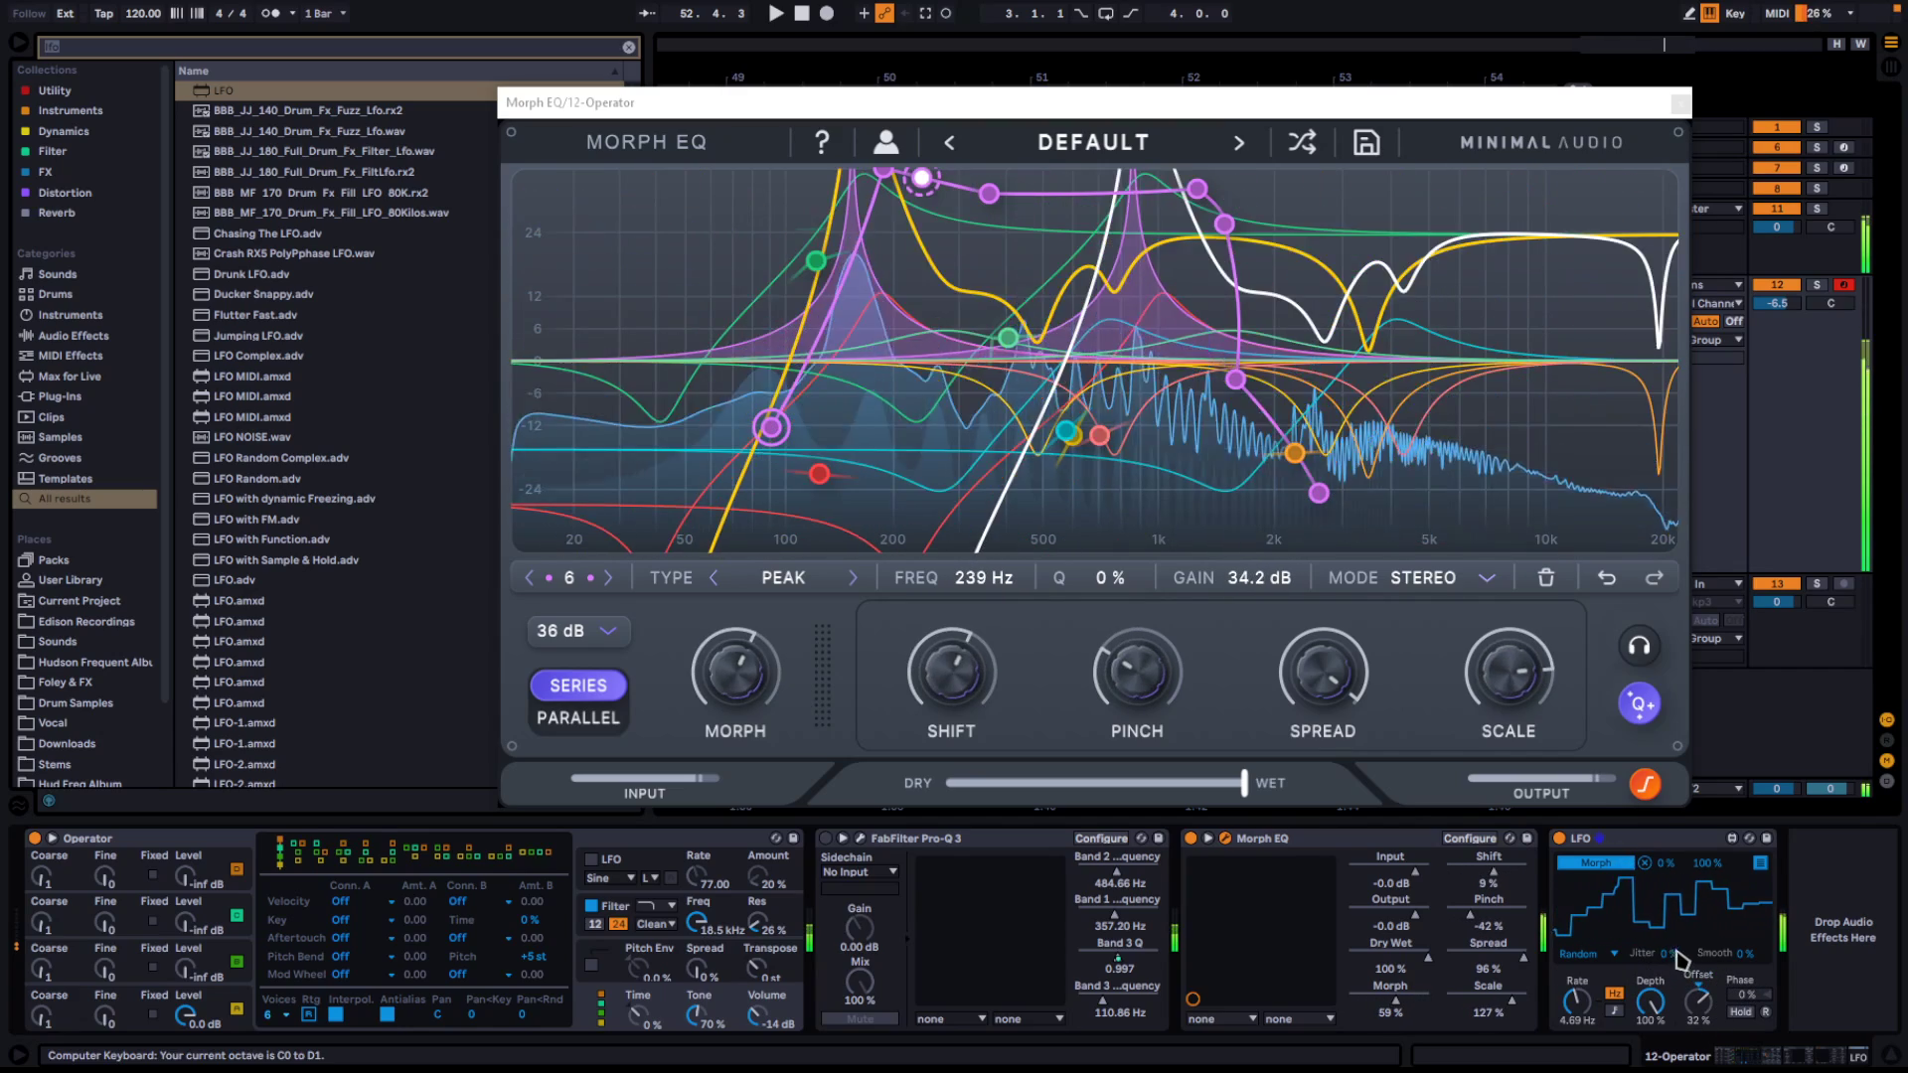
drag(1747, 955, 1747, 903)
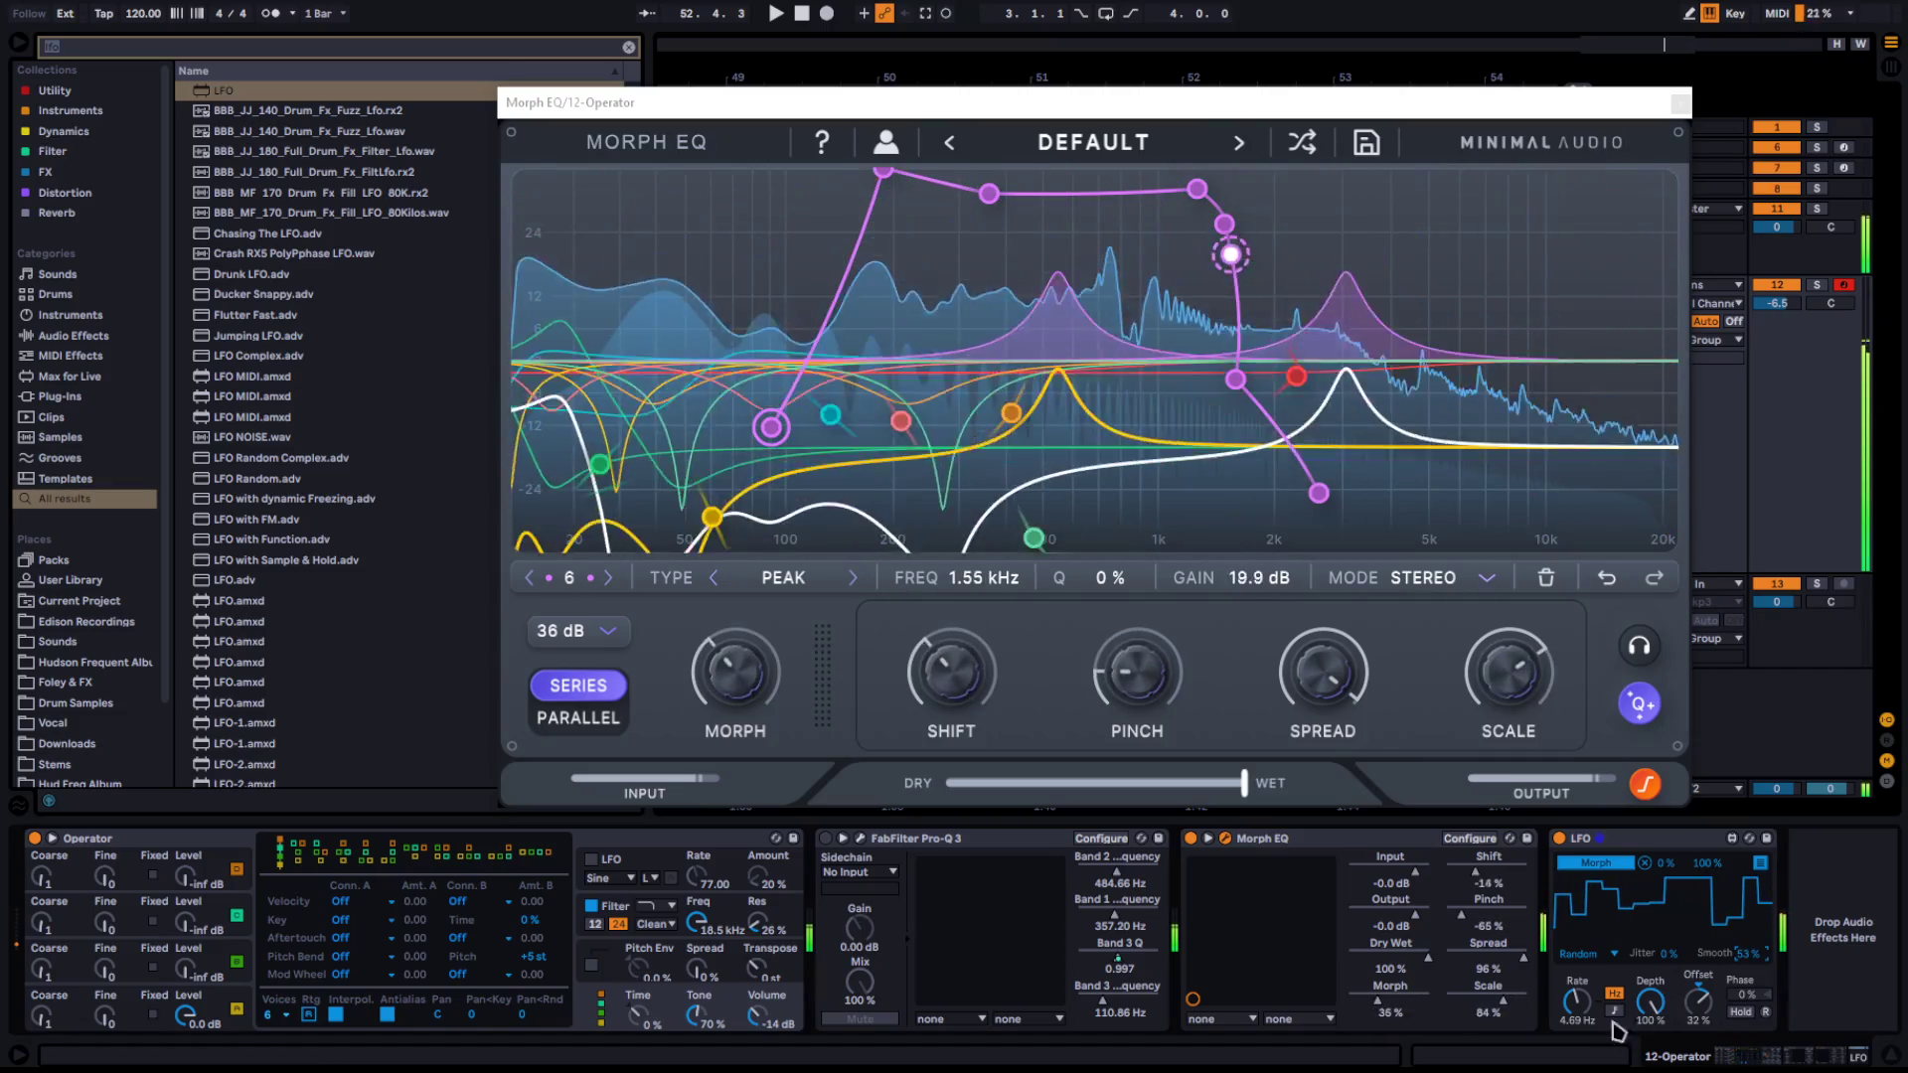
drag(1746, 955, 1747, 988)
drag(1577, 1000, 1577, 1068)
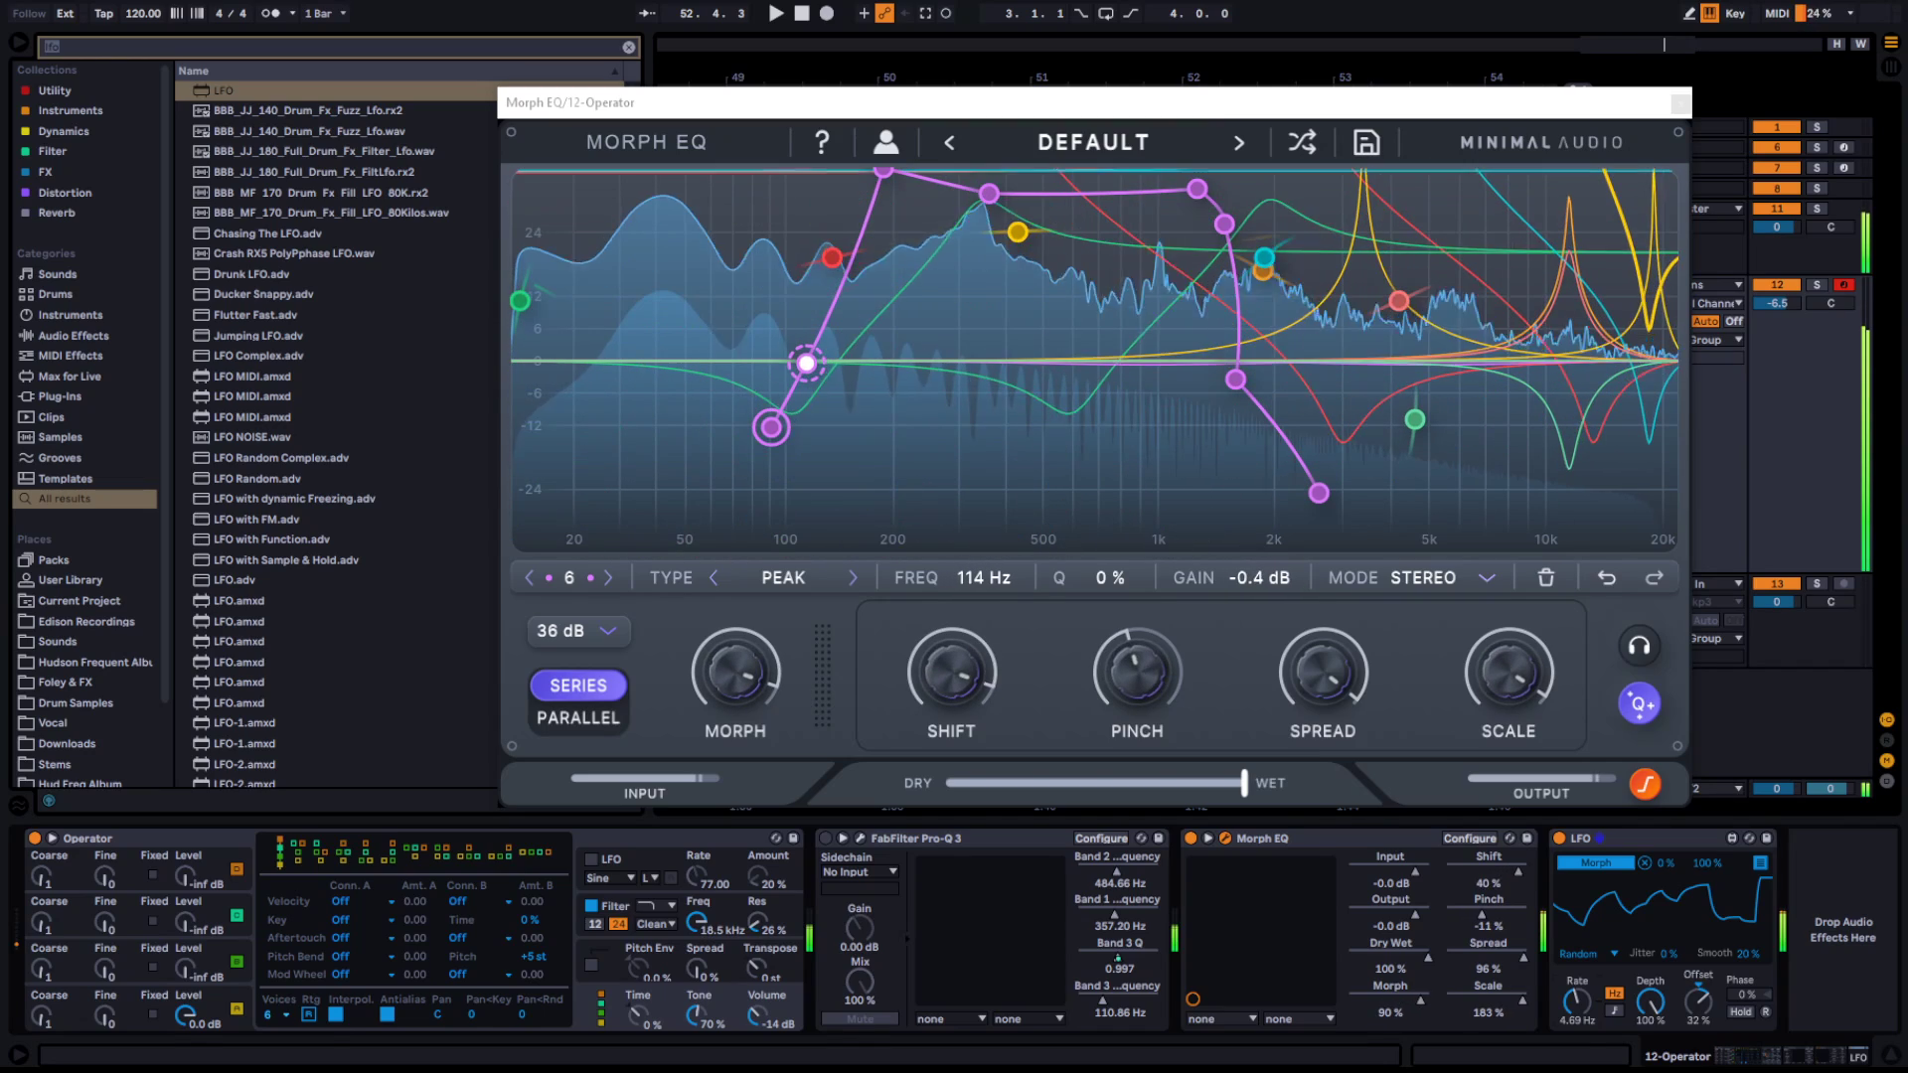
Set the LFO mapping maximums to 87% for Morph, 0% for Shift and 48% for Scale, with Scale's minimum at 100%
click(1760, 864)
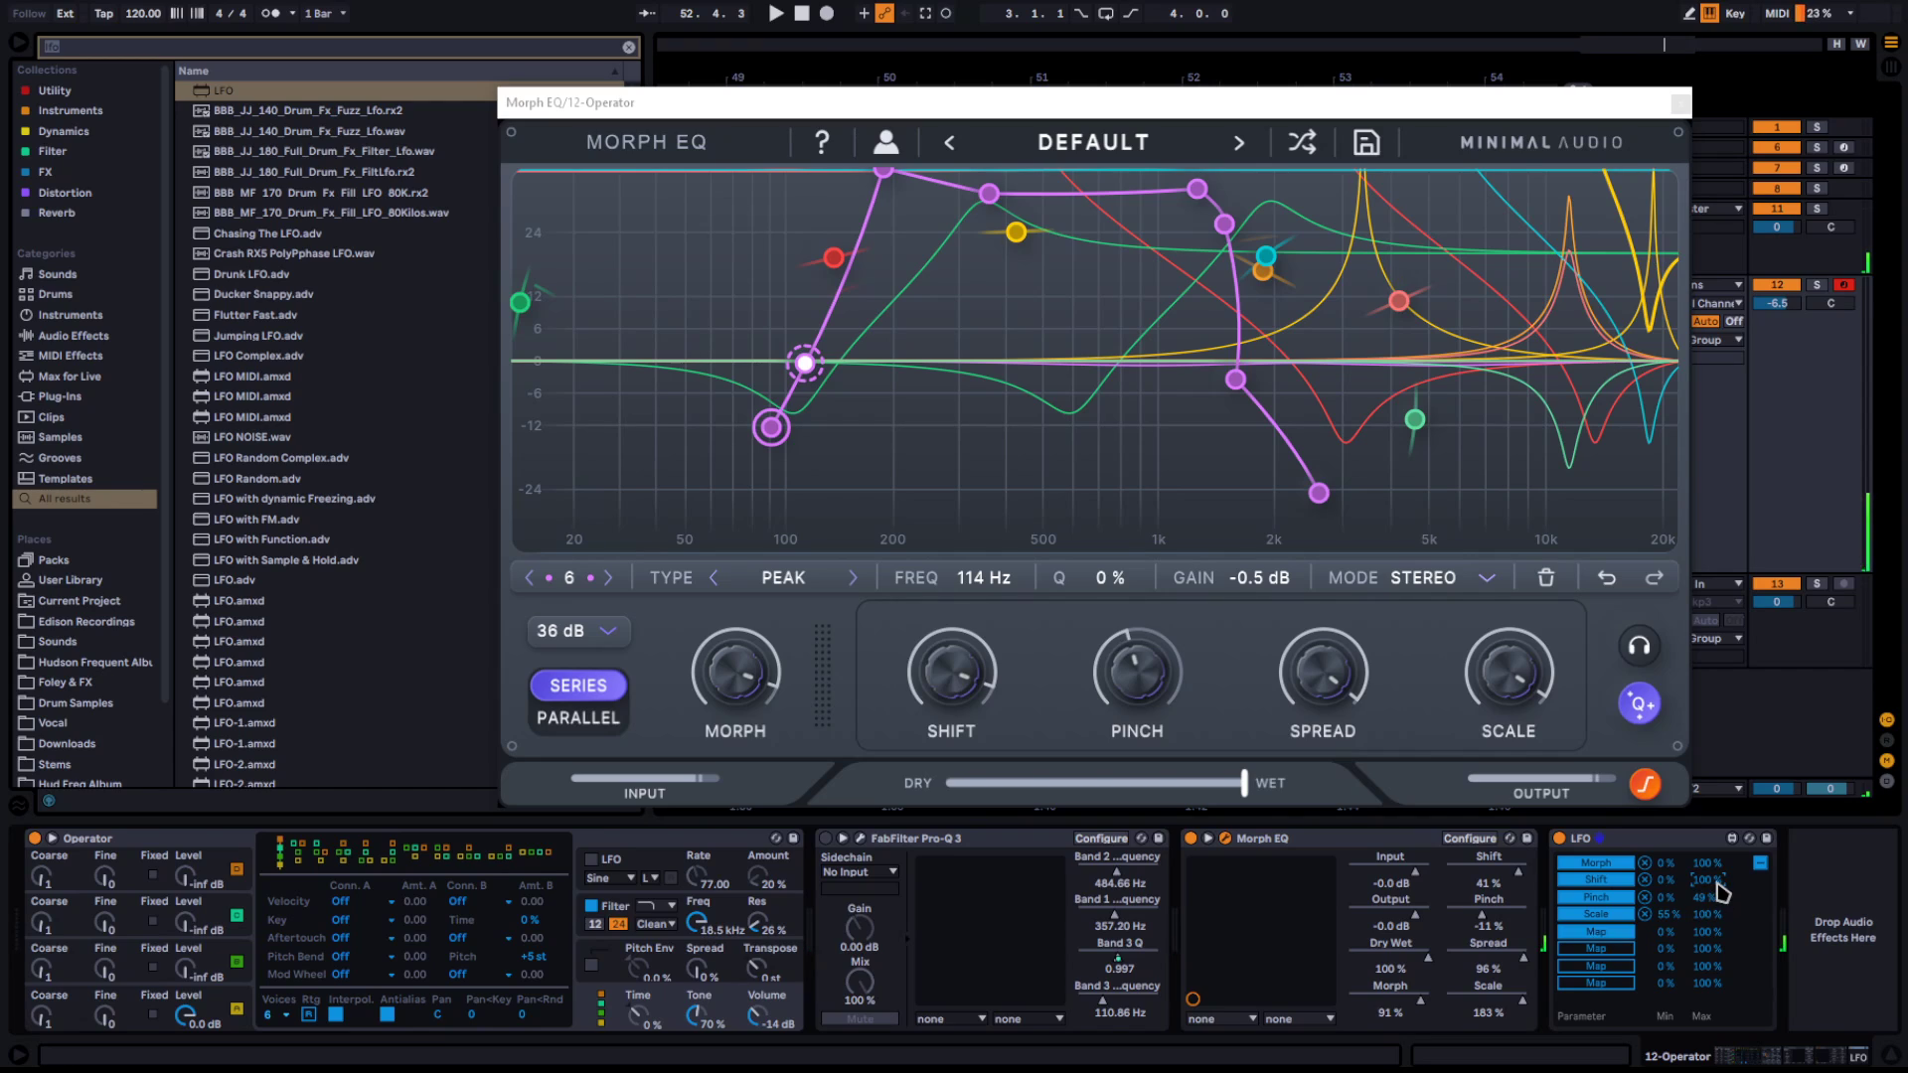
drag(1719, 888, 1669, 848)
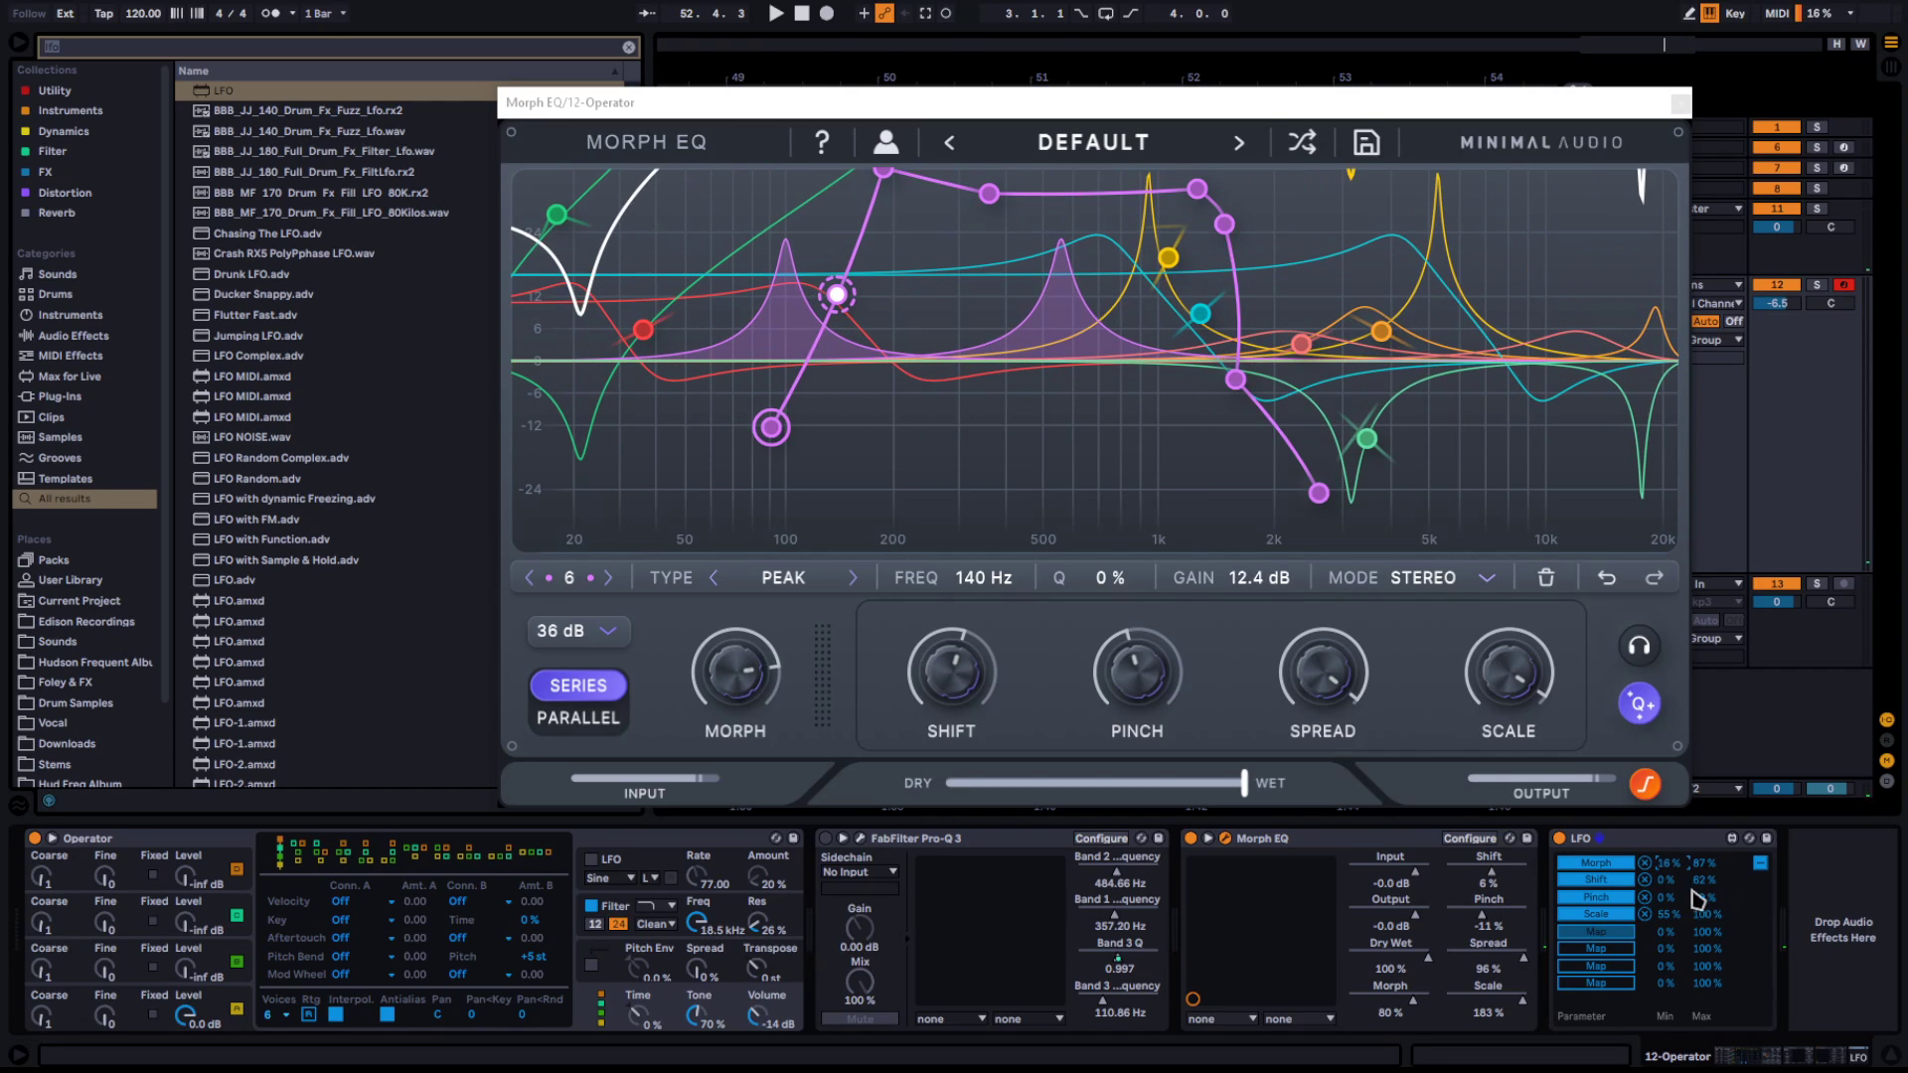
drag(1671, 914, 1701, 944)
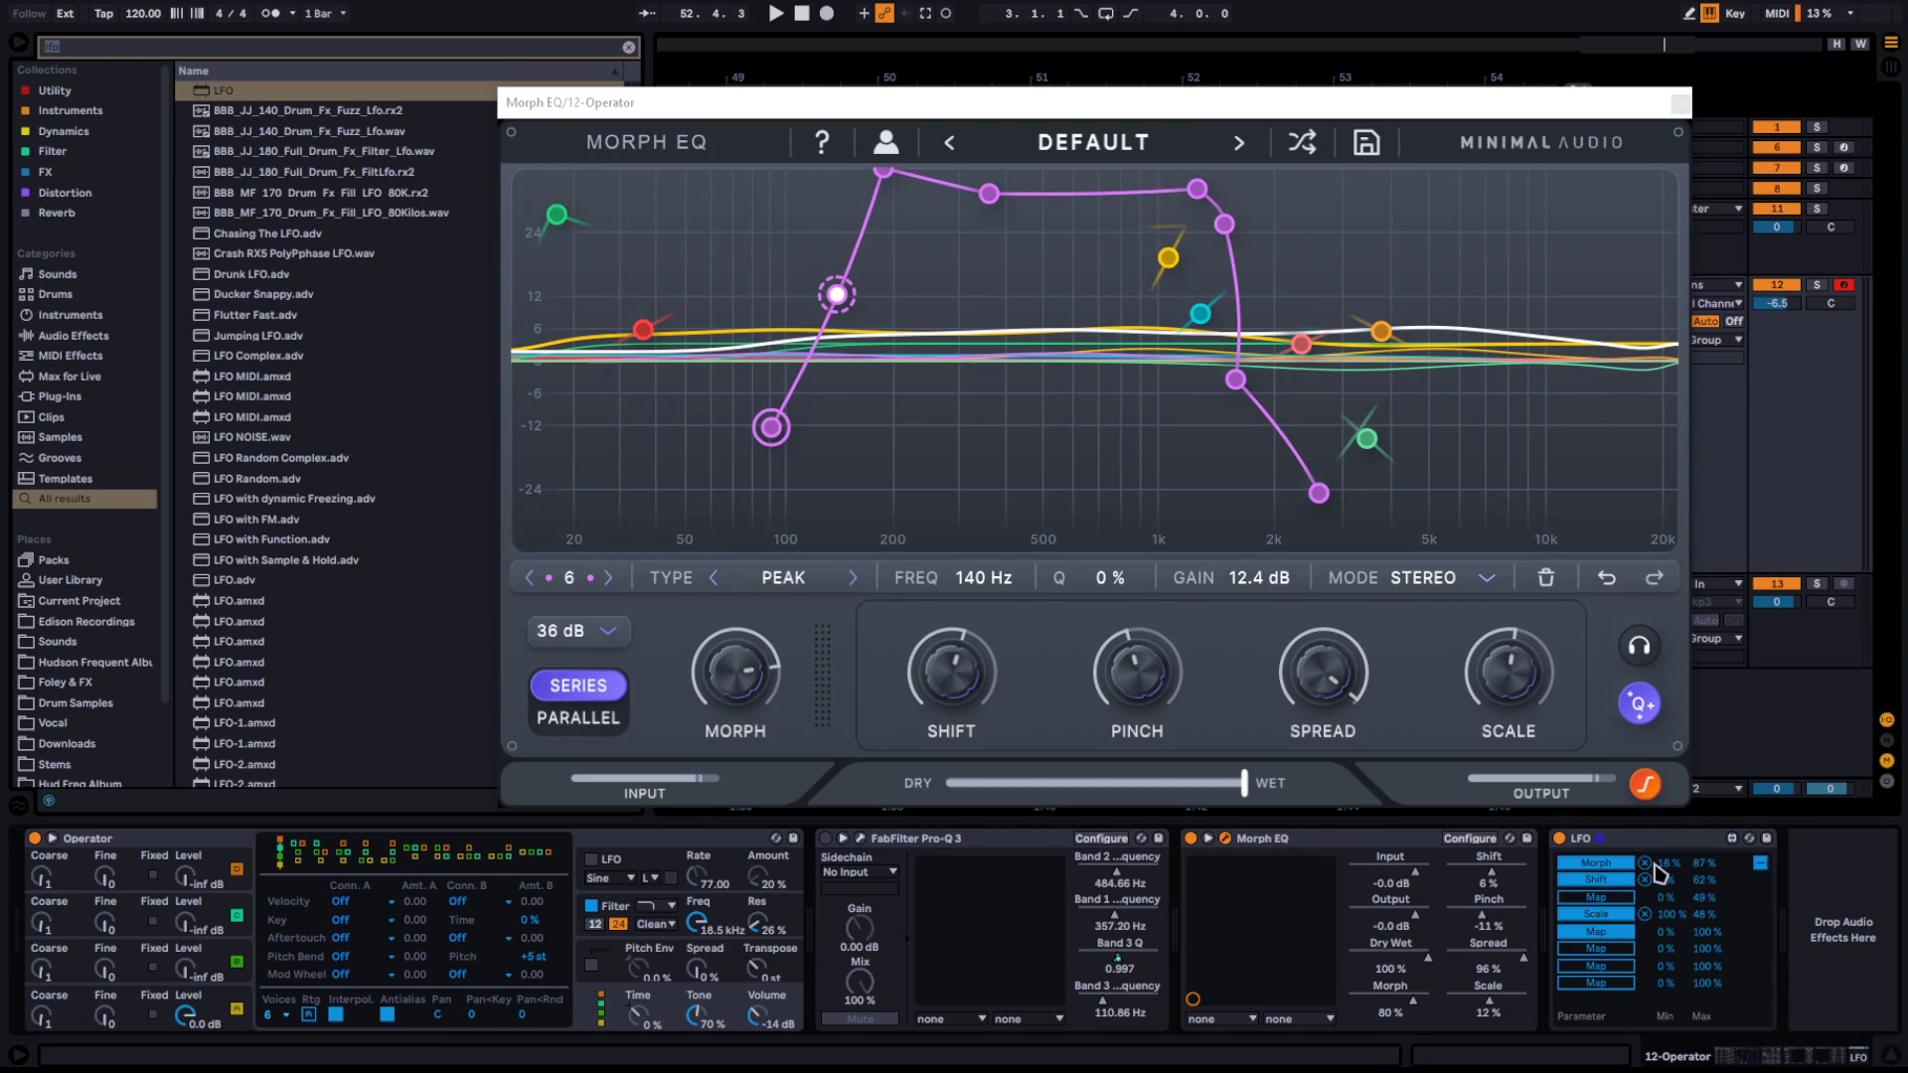
drag(1719, 876, 1719, 923)
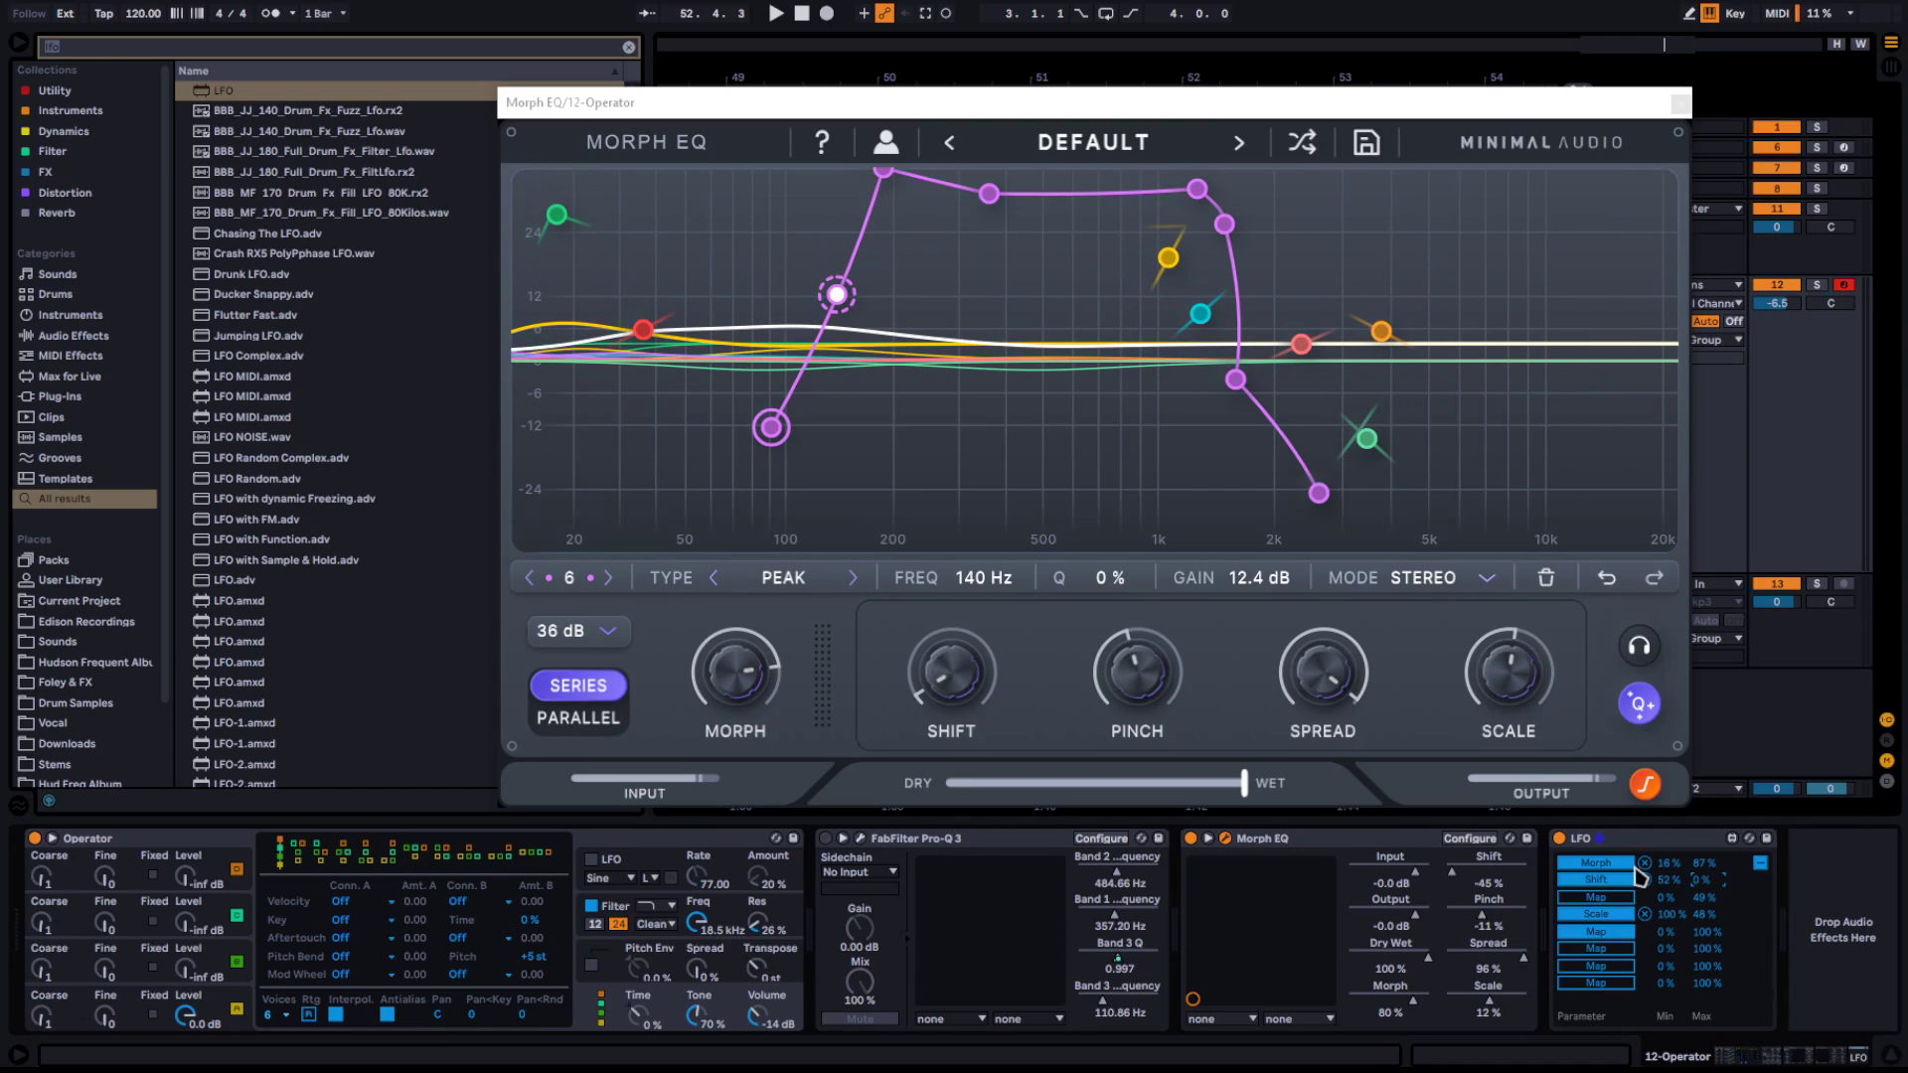
click(1761, 863)
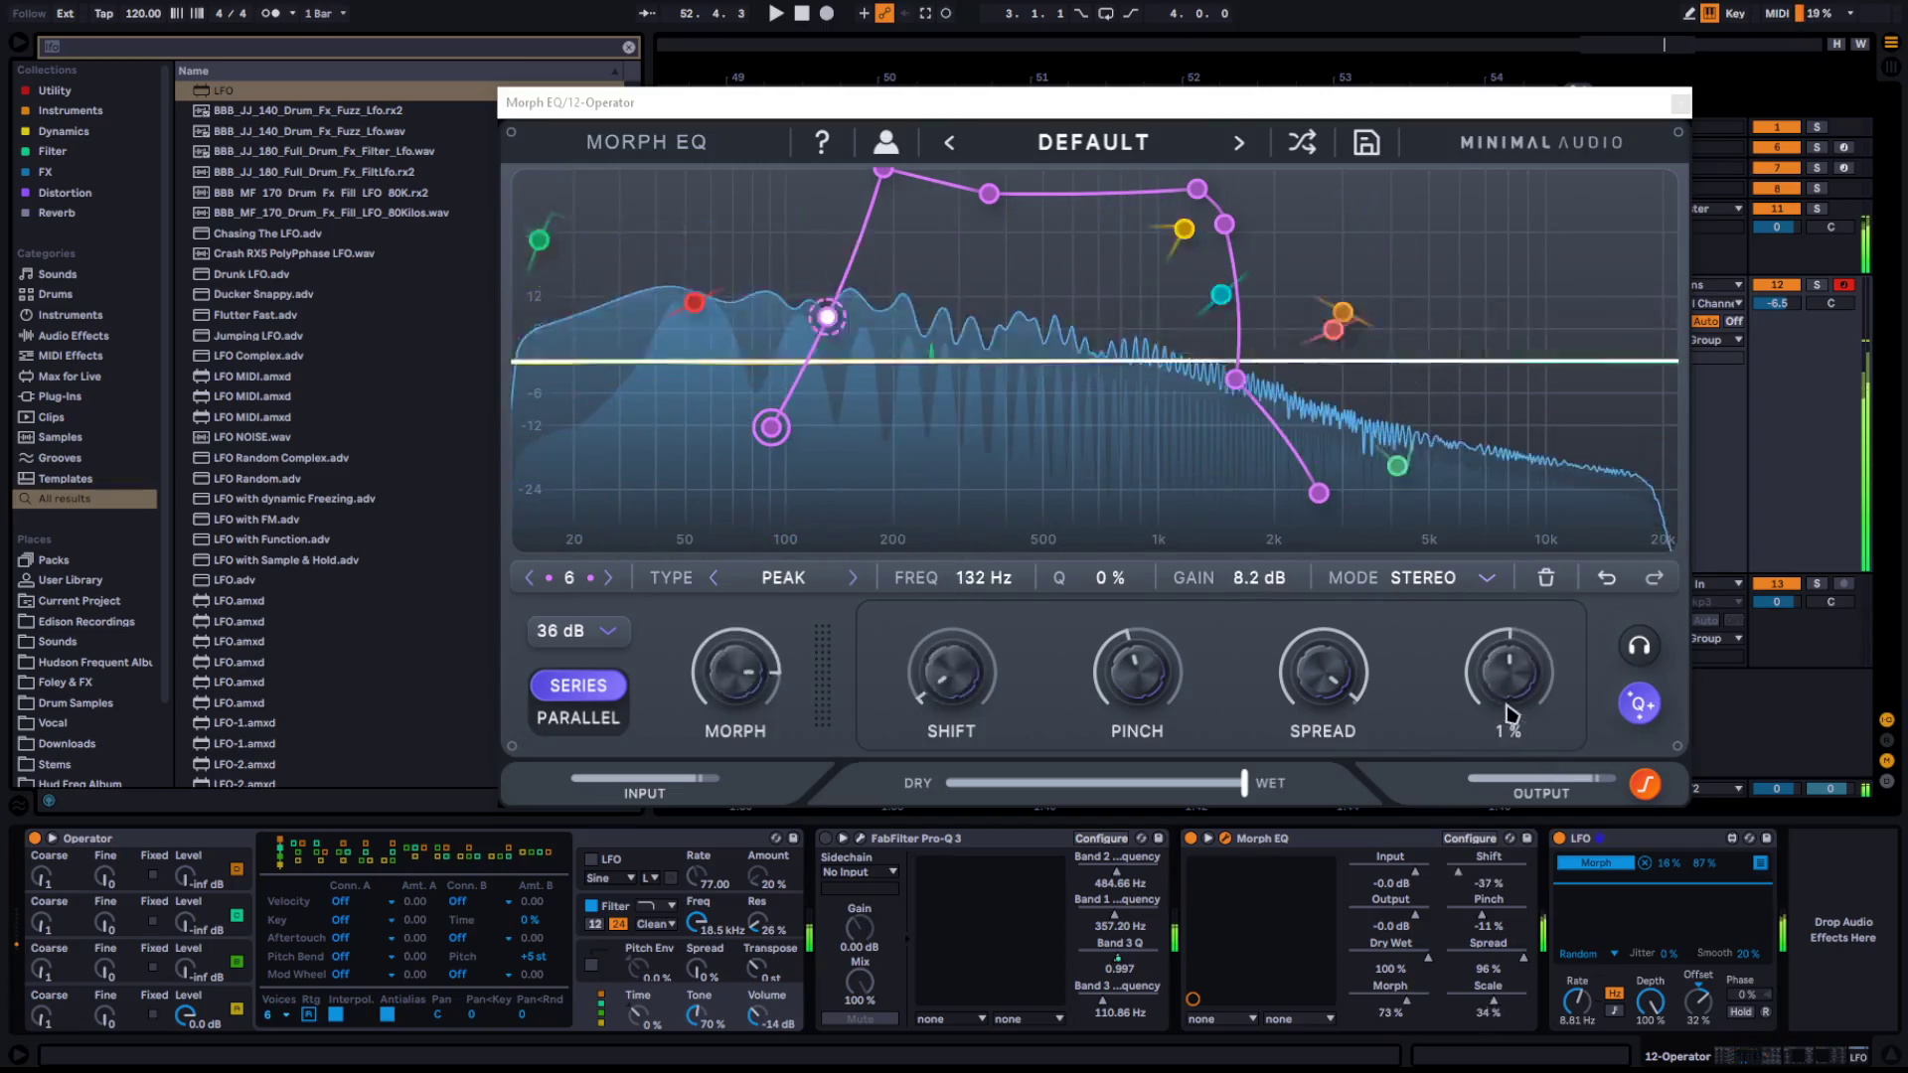
Sweep the LFO mapping maximum for Pinch from 100% down to 0%, and set Morph's mapping maximum to 71%
click(1508, 671)
click(1758, 864)
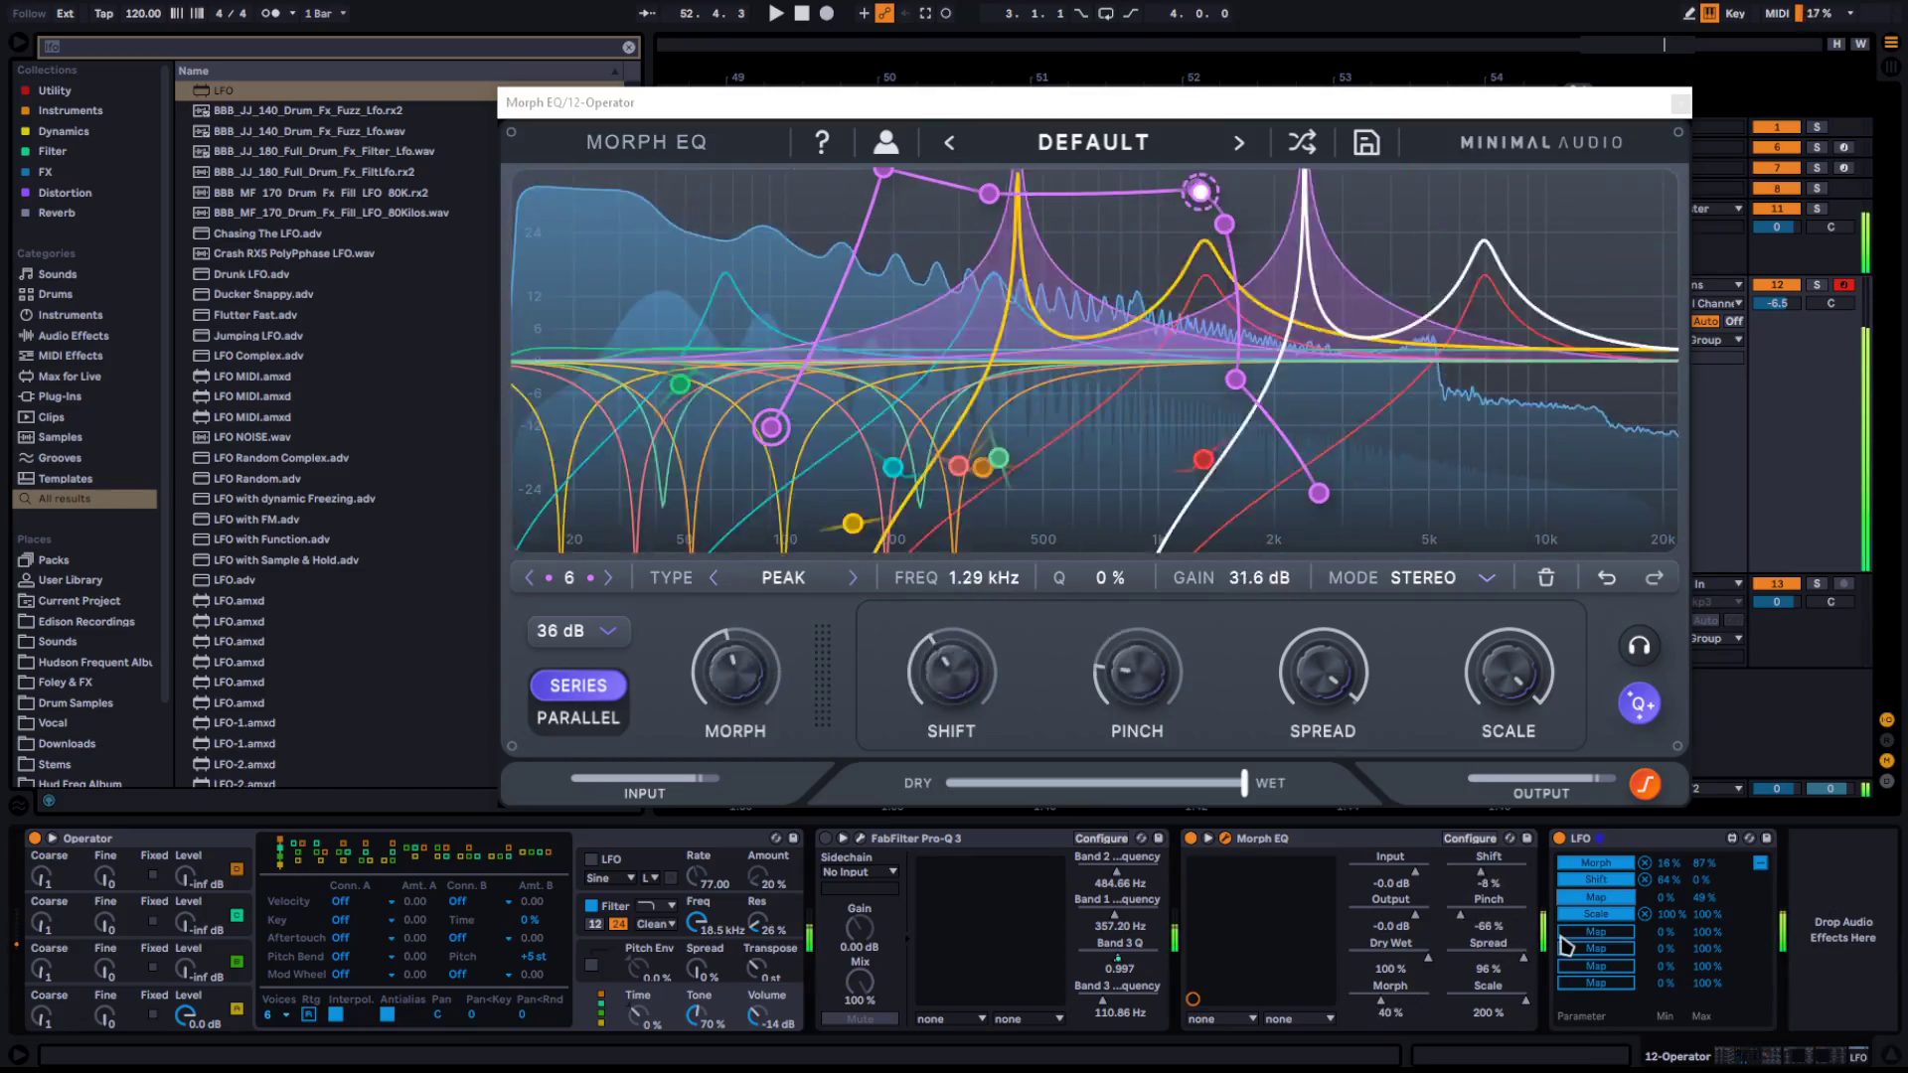
drag(1706, 897, 1706, 845)
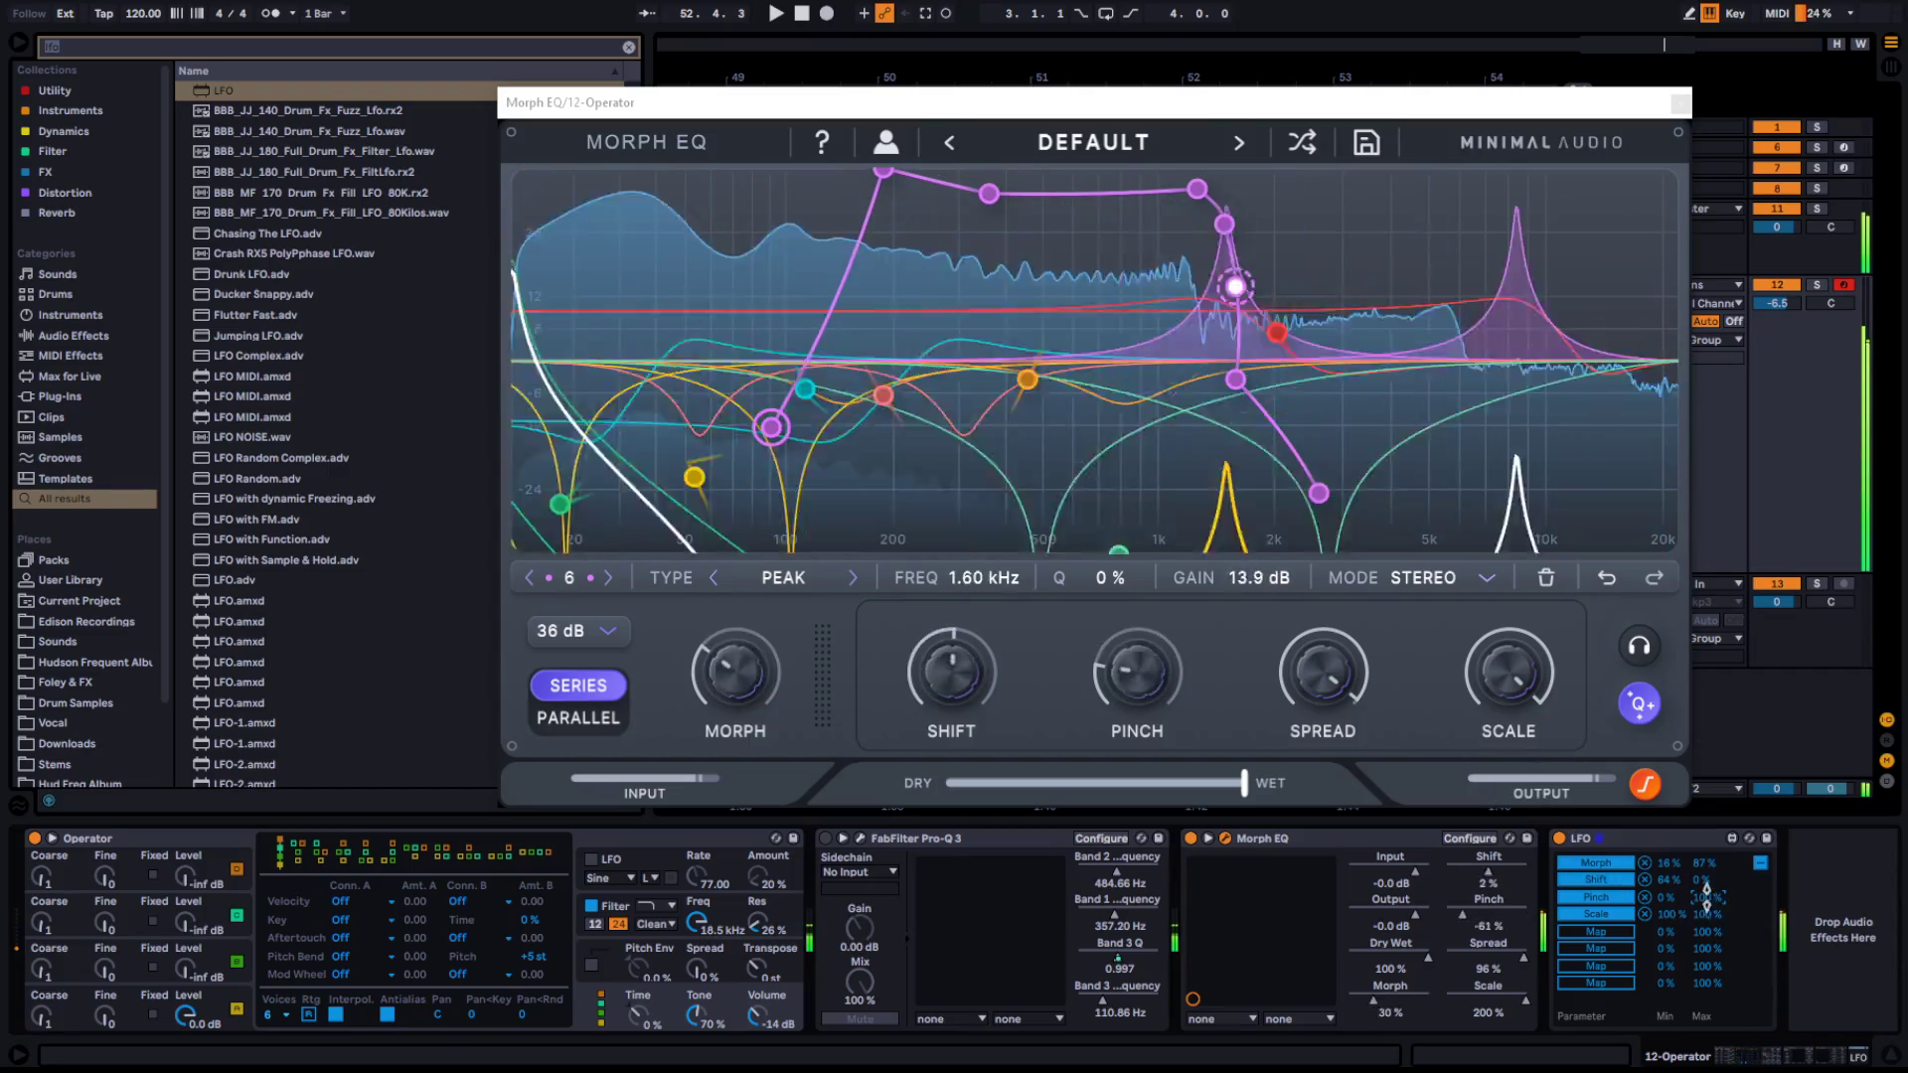
drag(1709, 900, 1710, 999)
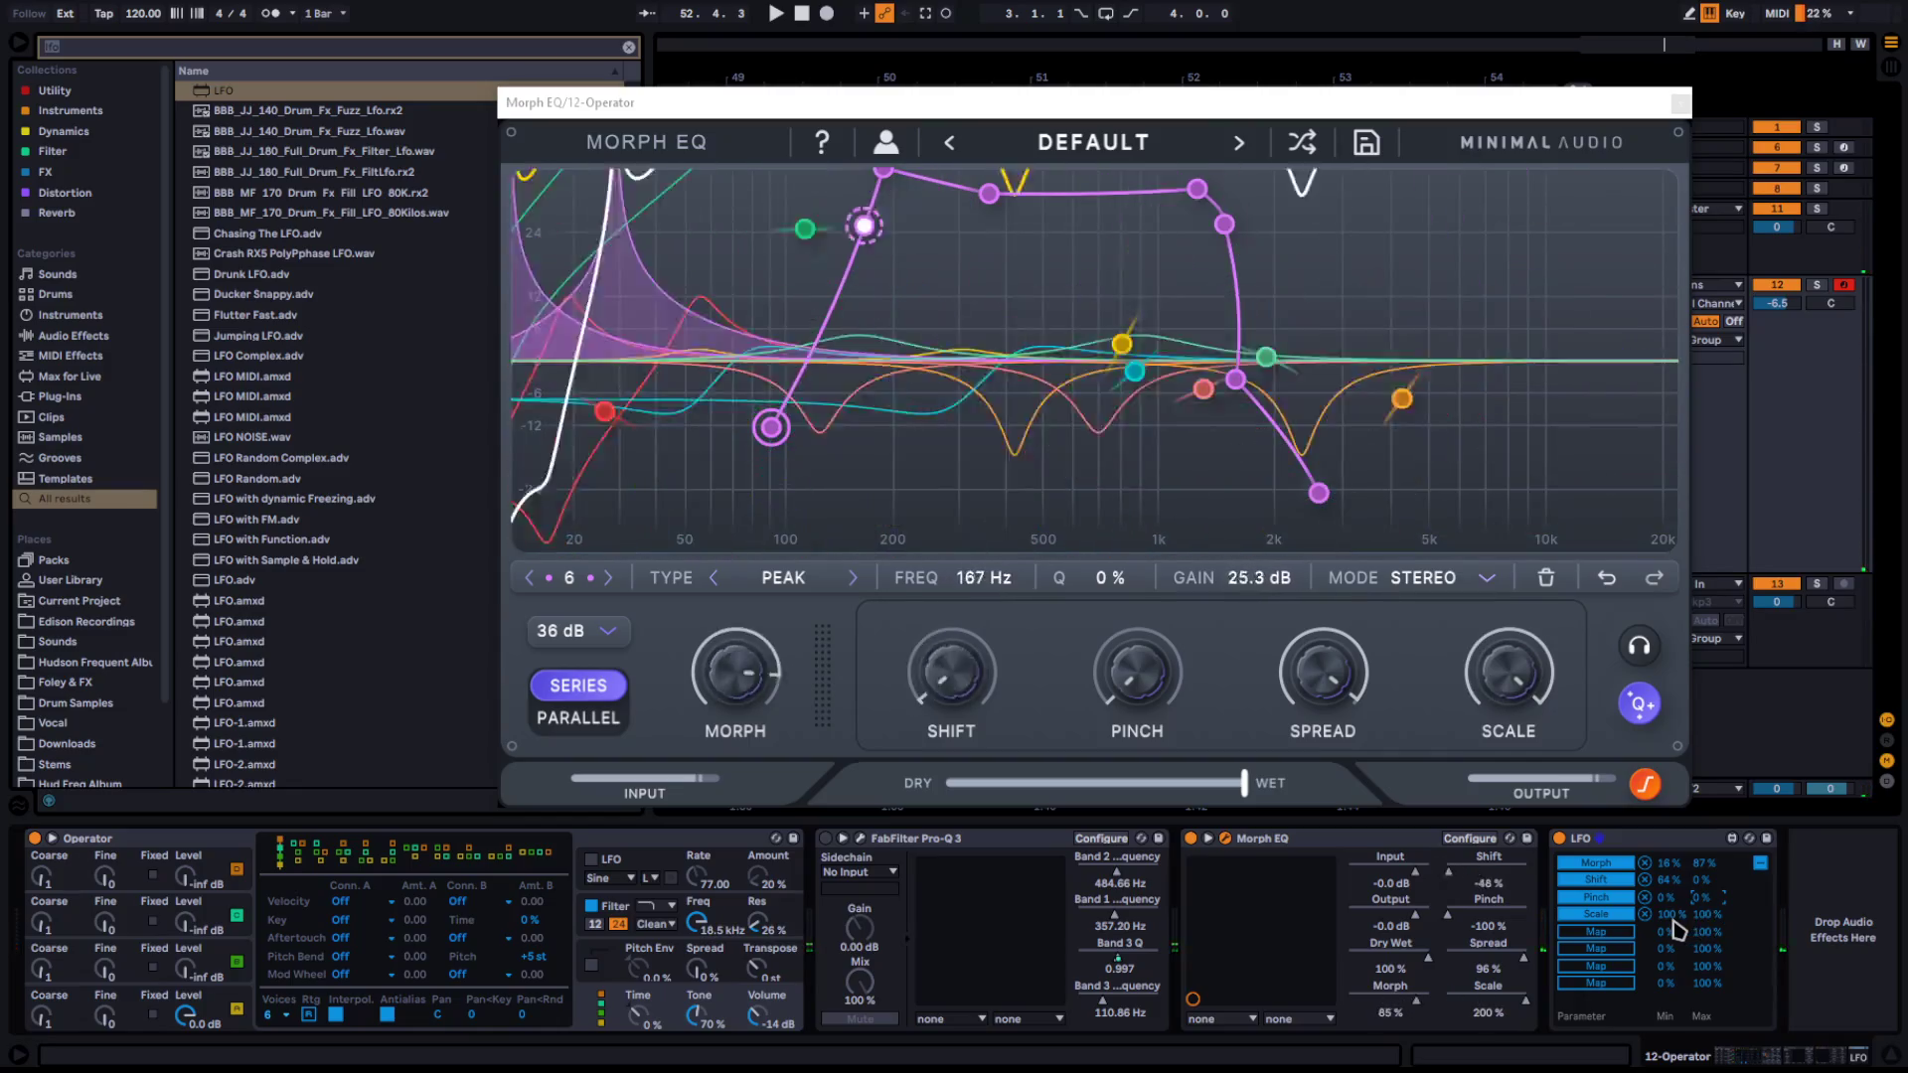
click(1701, 867)
drag(1702, 876, 1701, 893)
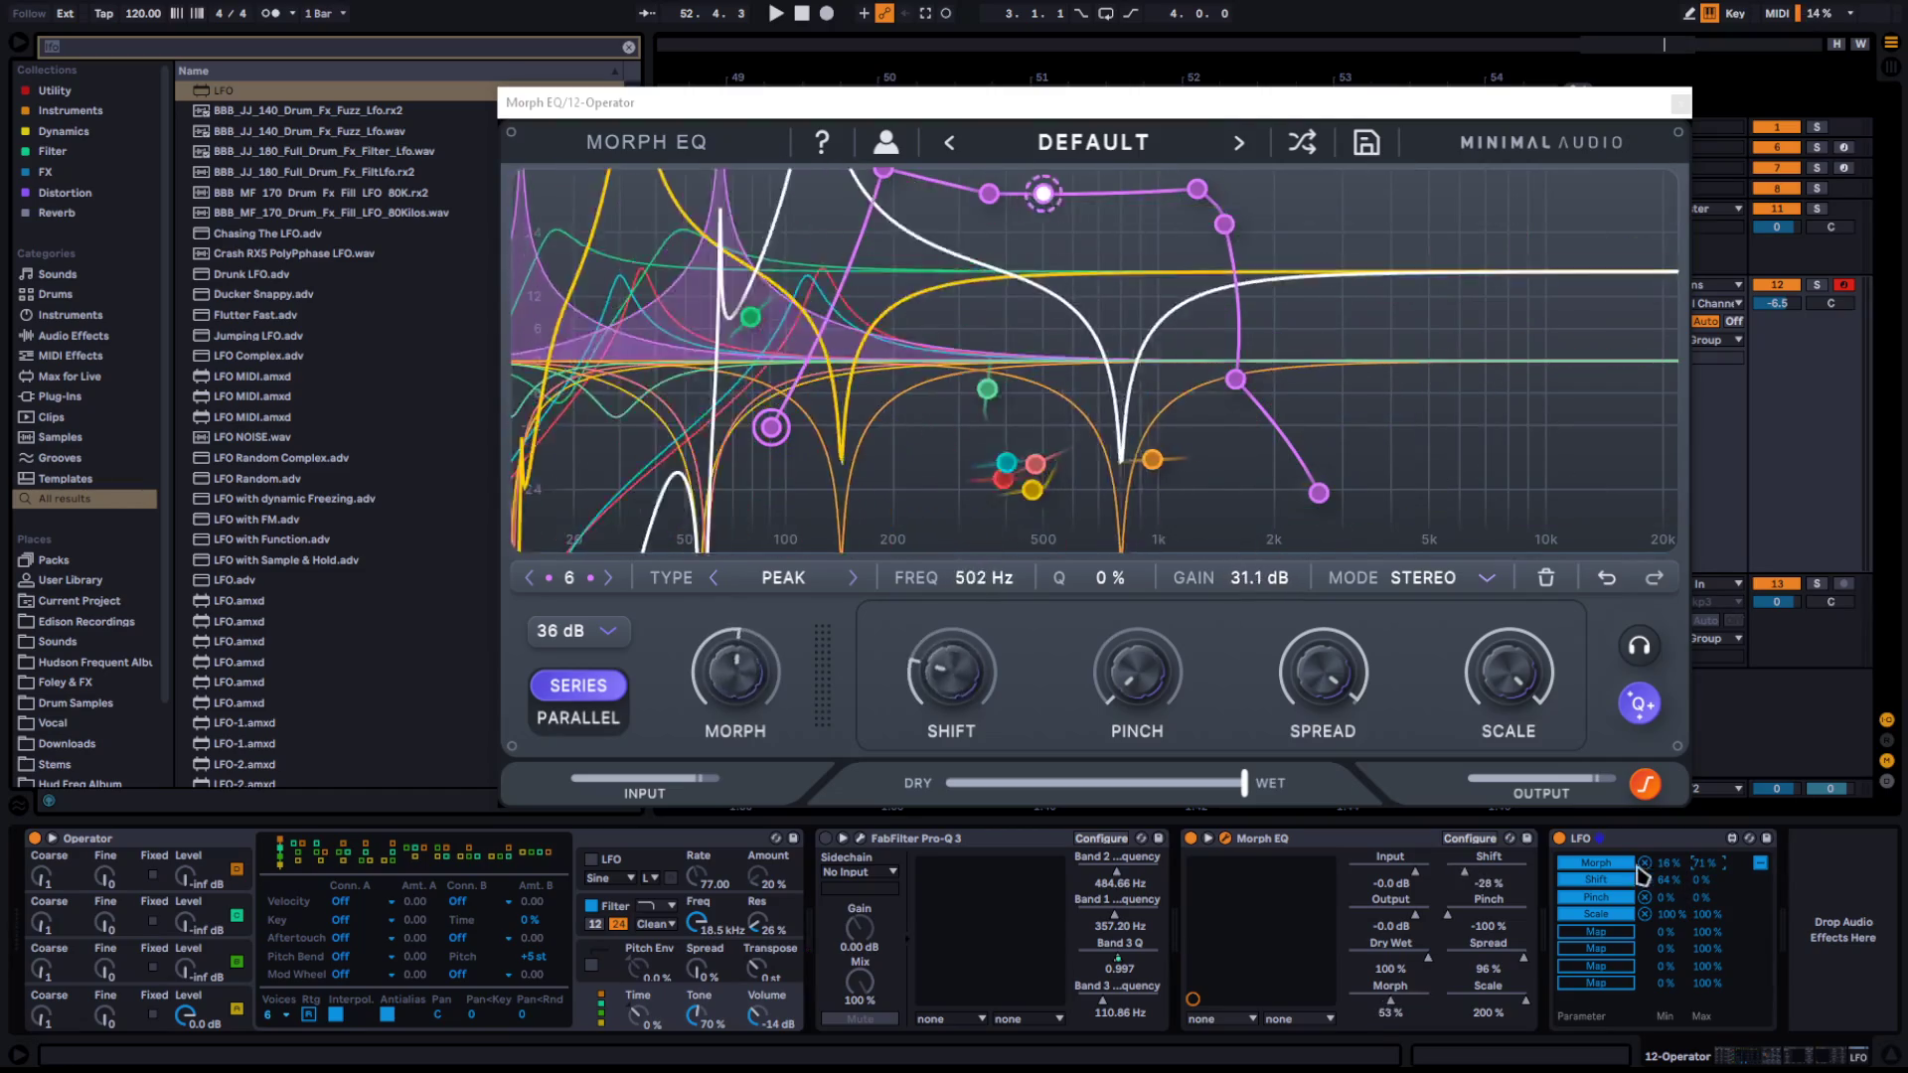
Close the Morph EQ window and the LFO's mapping list, and set the LFO's Rate to 5.91 Hz and Offset to 0%
click(1678, 104)
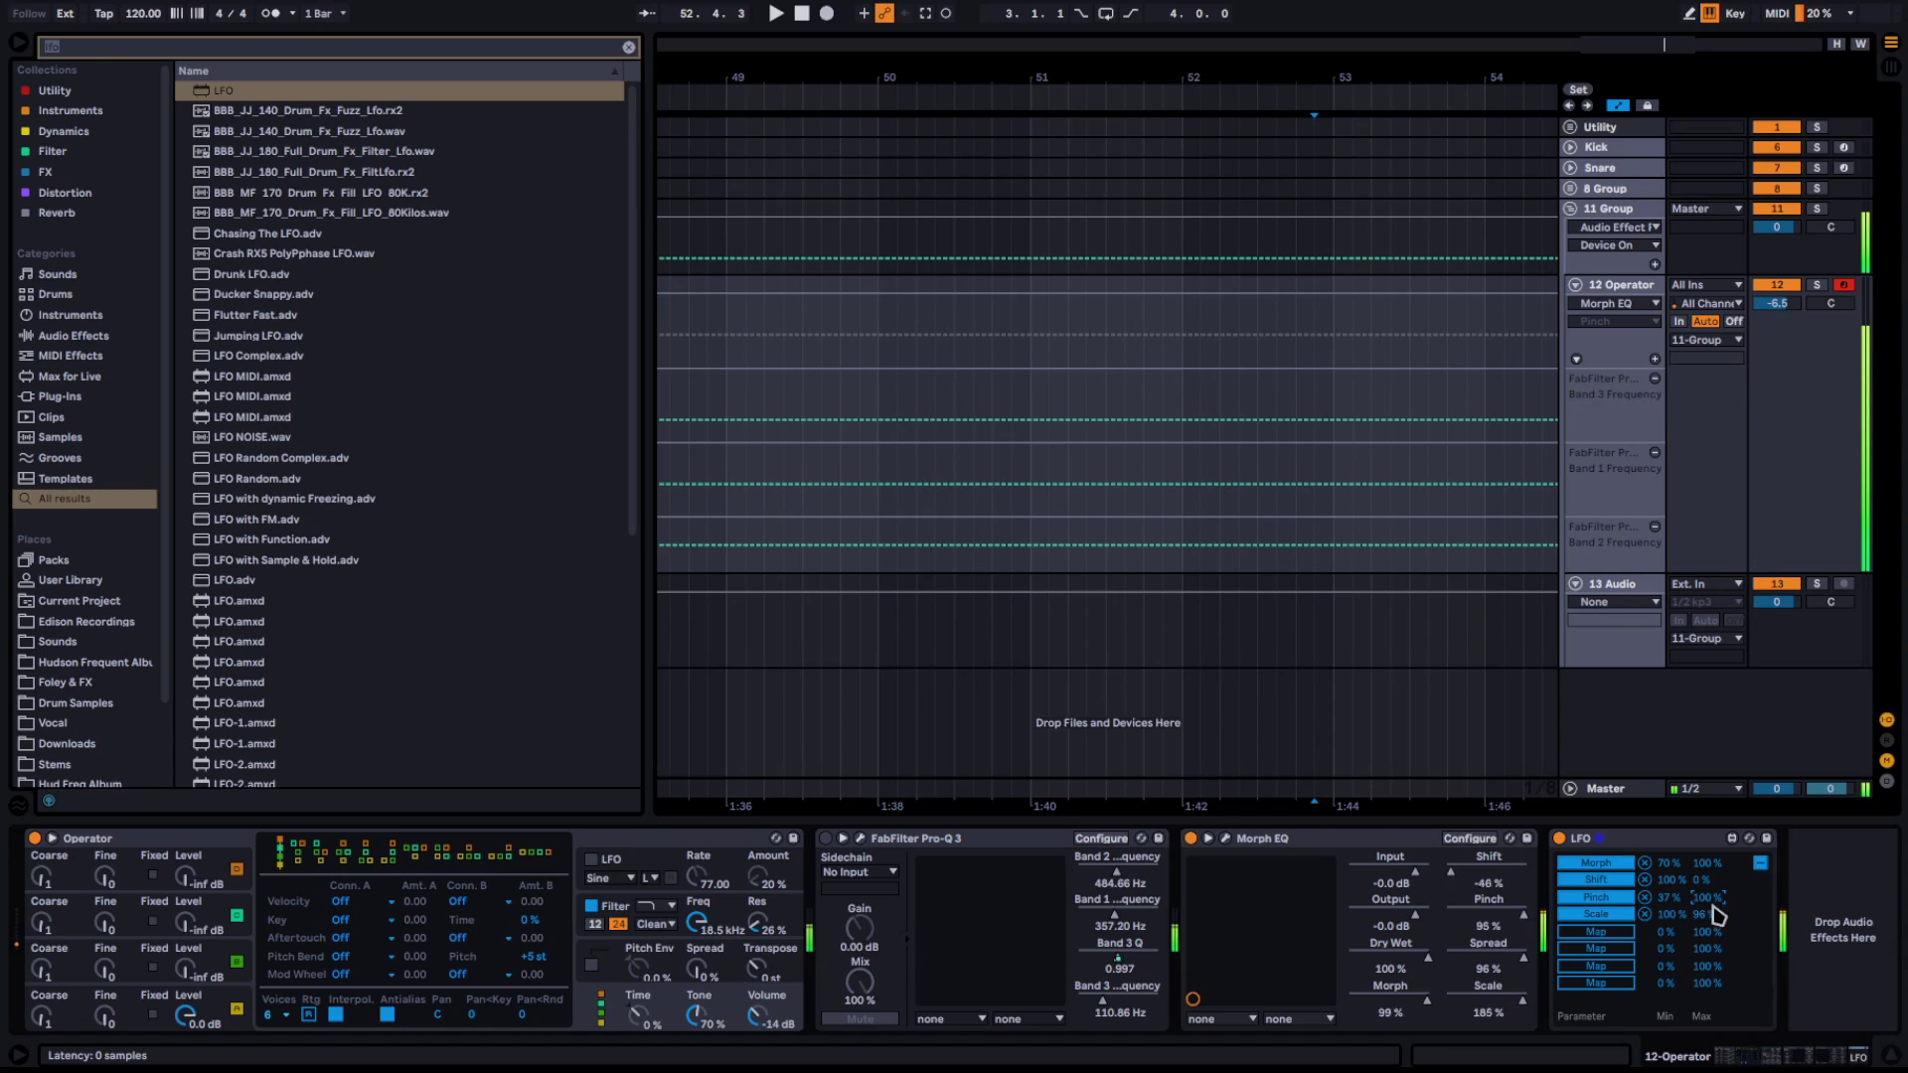
click(1759, 863)
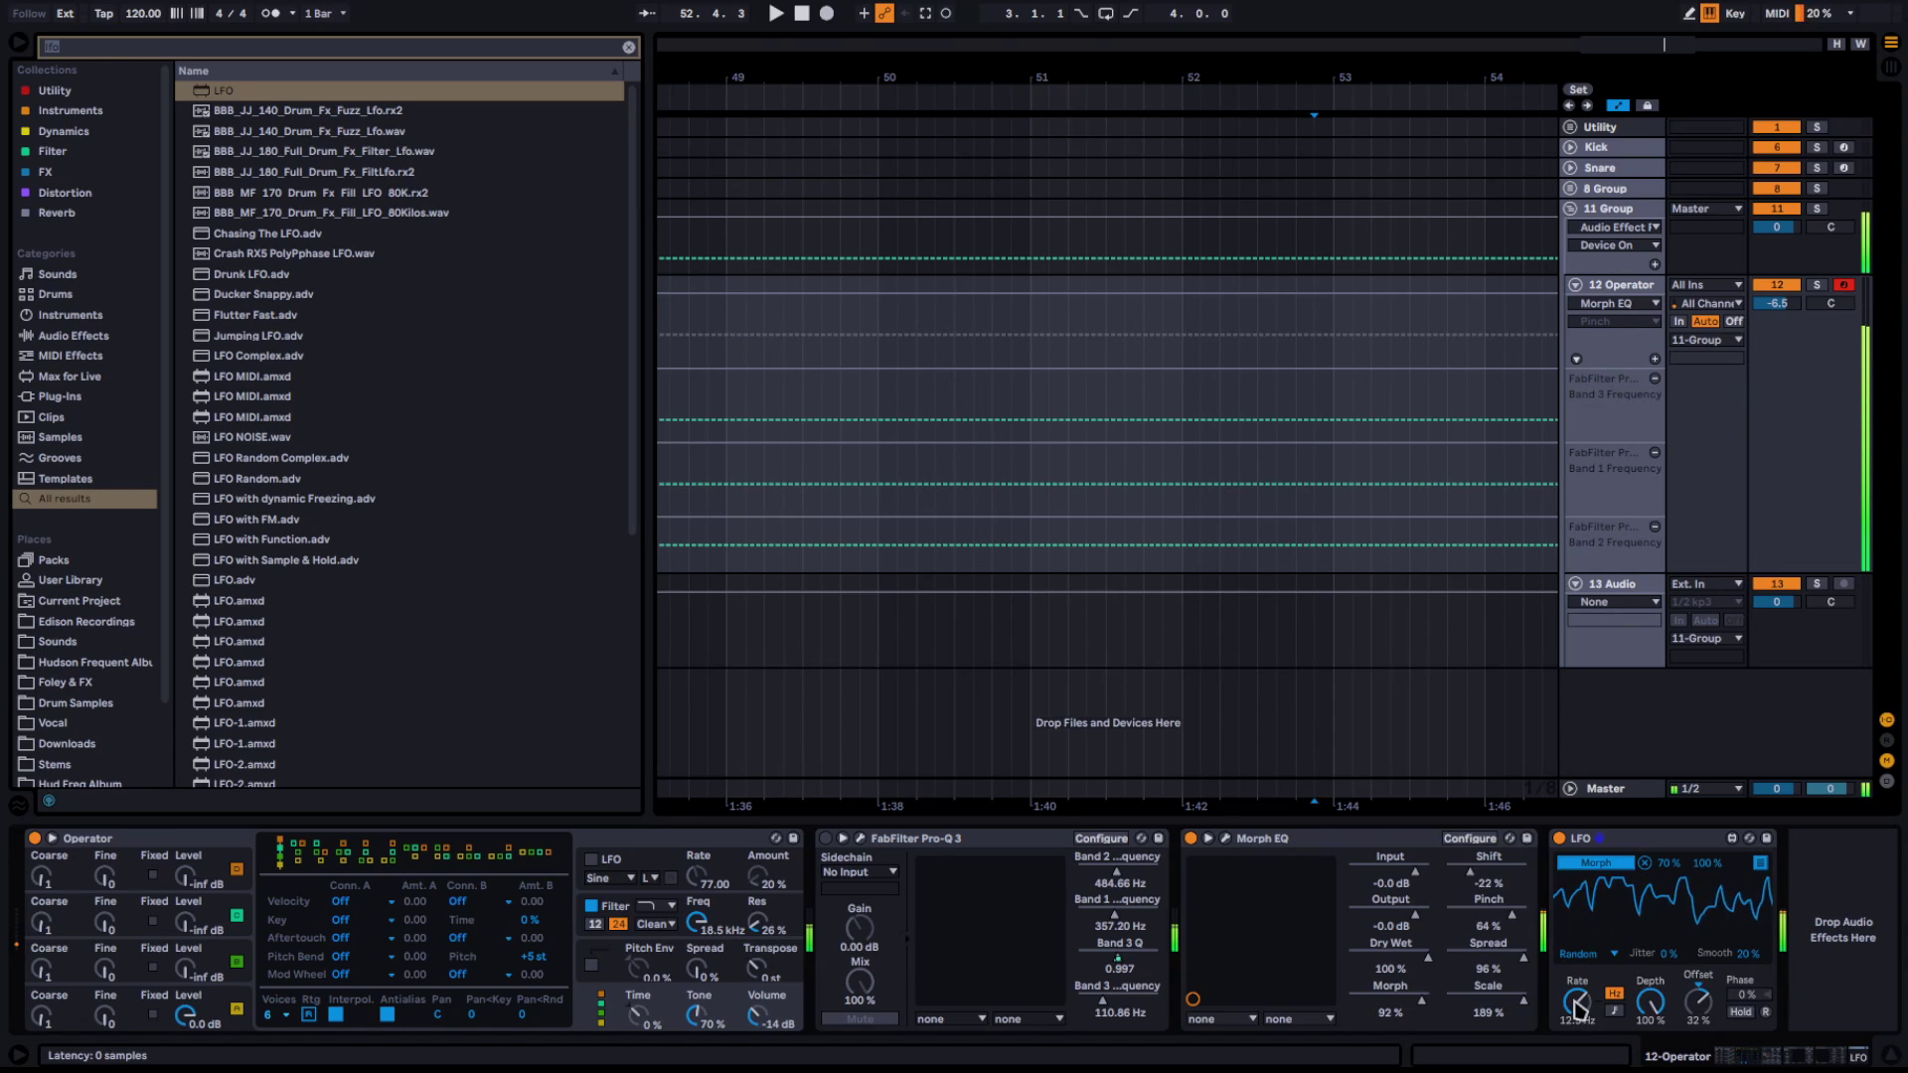
click(1586, 1012)
mouse_move(1590, 1016)
mouse_down()
mouse_move(1590, 1052)
mouse_move(1577, 989)
mouse_up()
drag(1695, 1009, 1694, 1029)
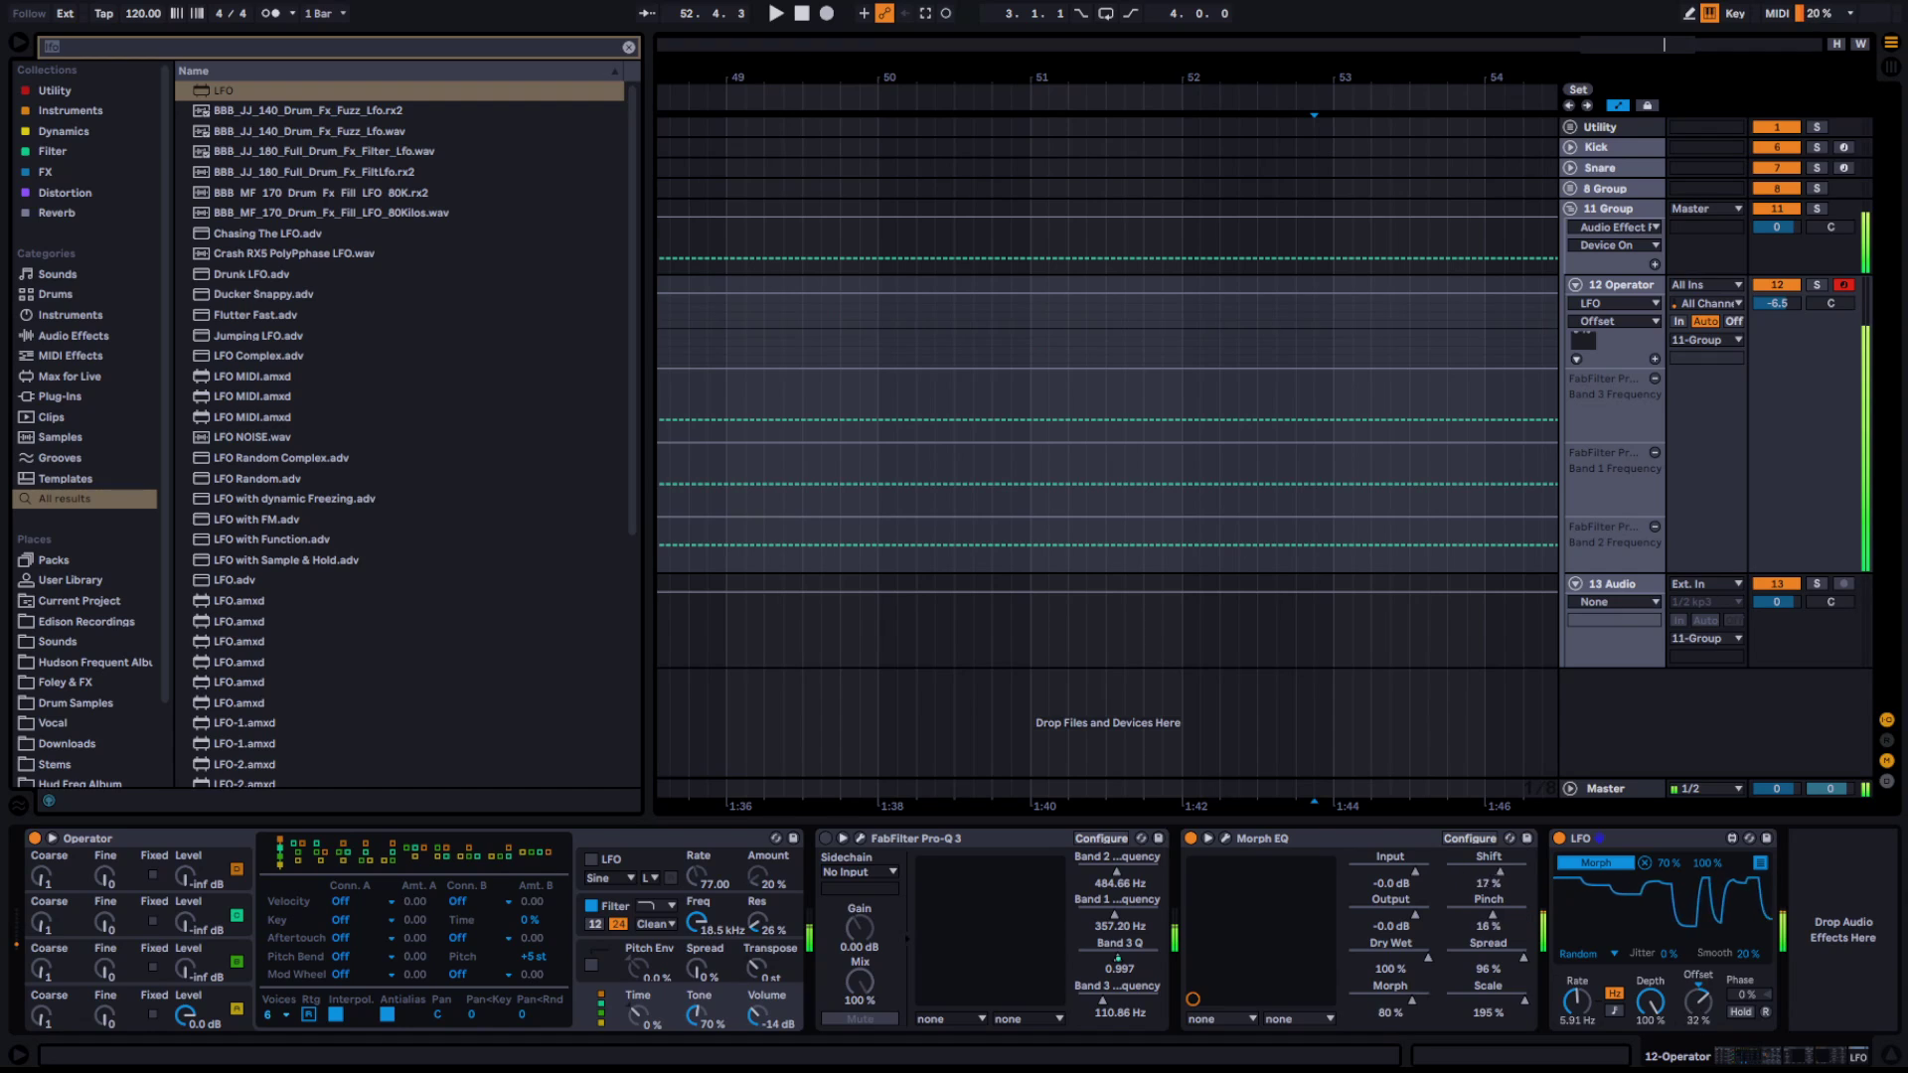
Reopen the Morph EQ window, switch off the LFO, and sweep Scale, Shift and Morph by hand
click(1226, 839)
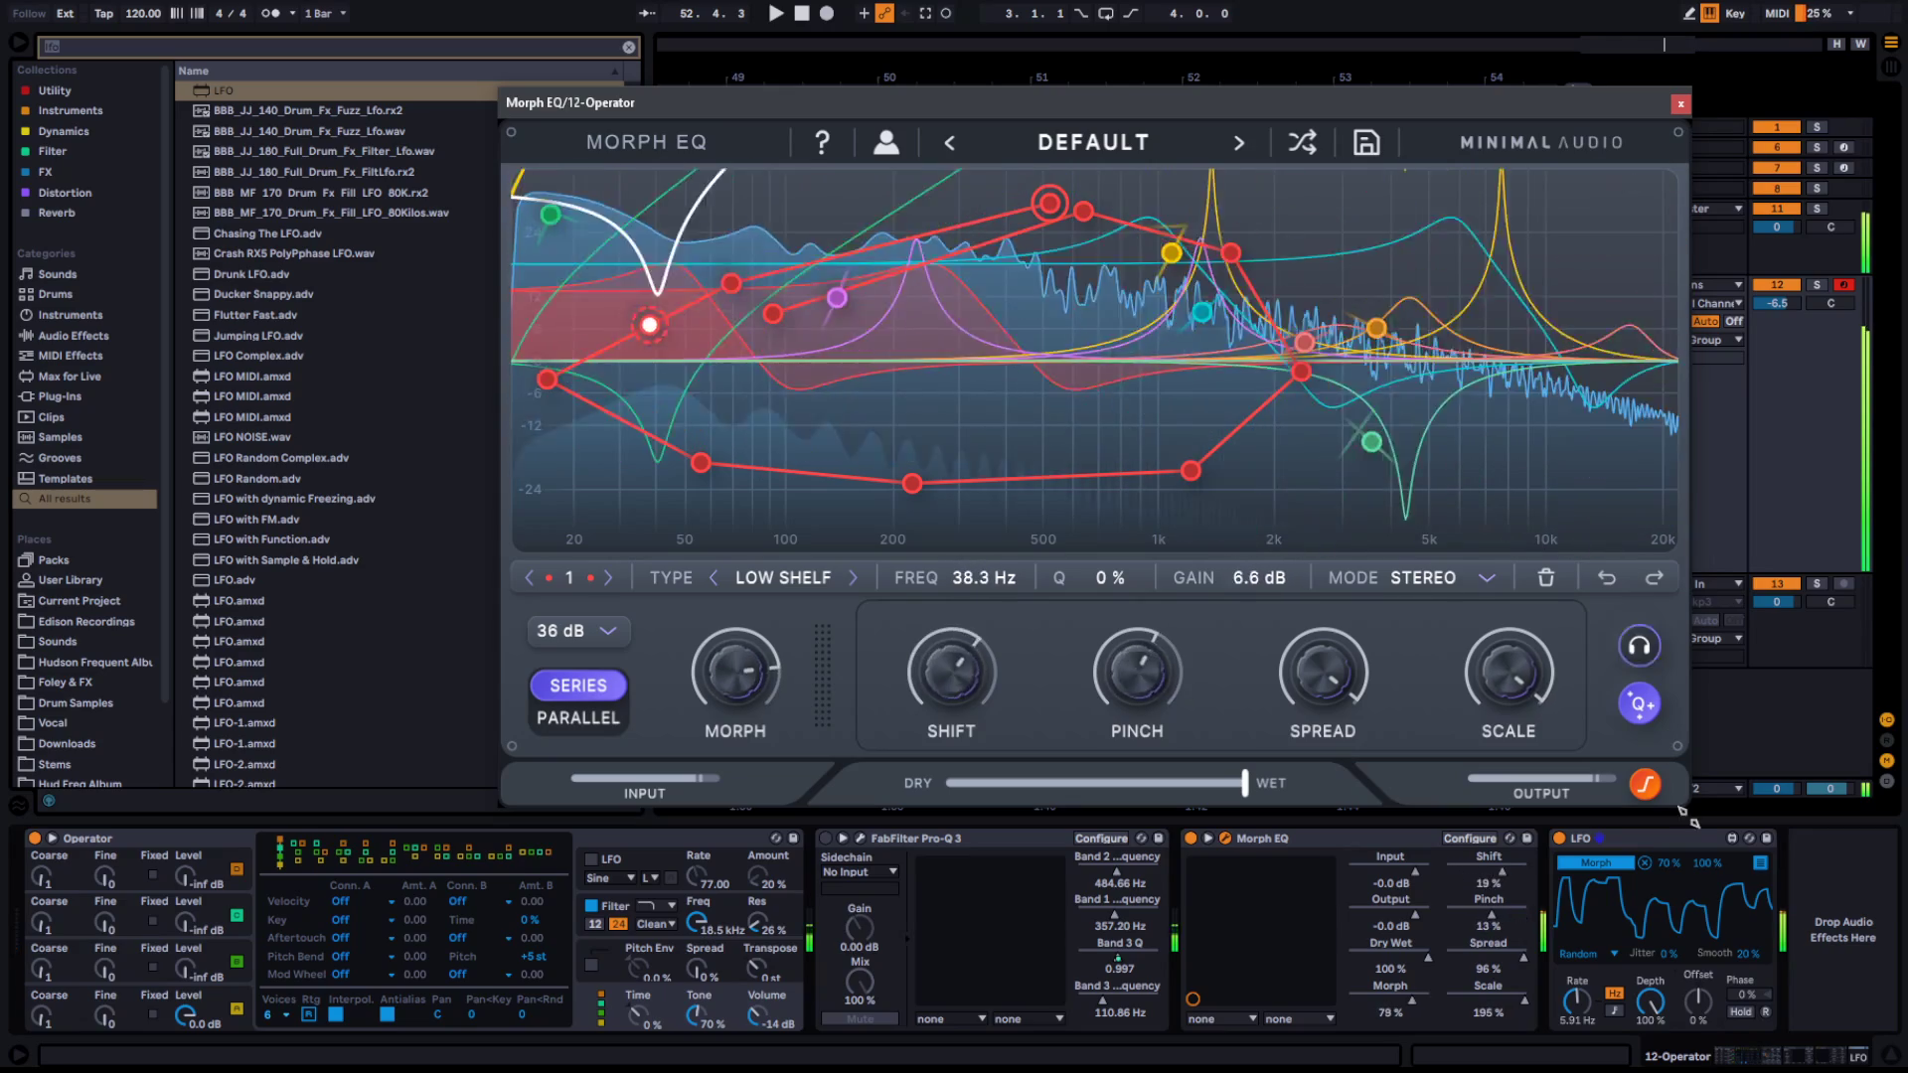
click(1559, 839)
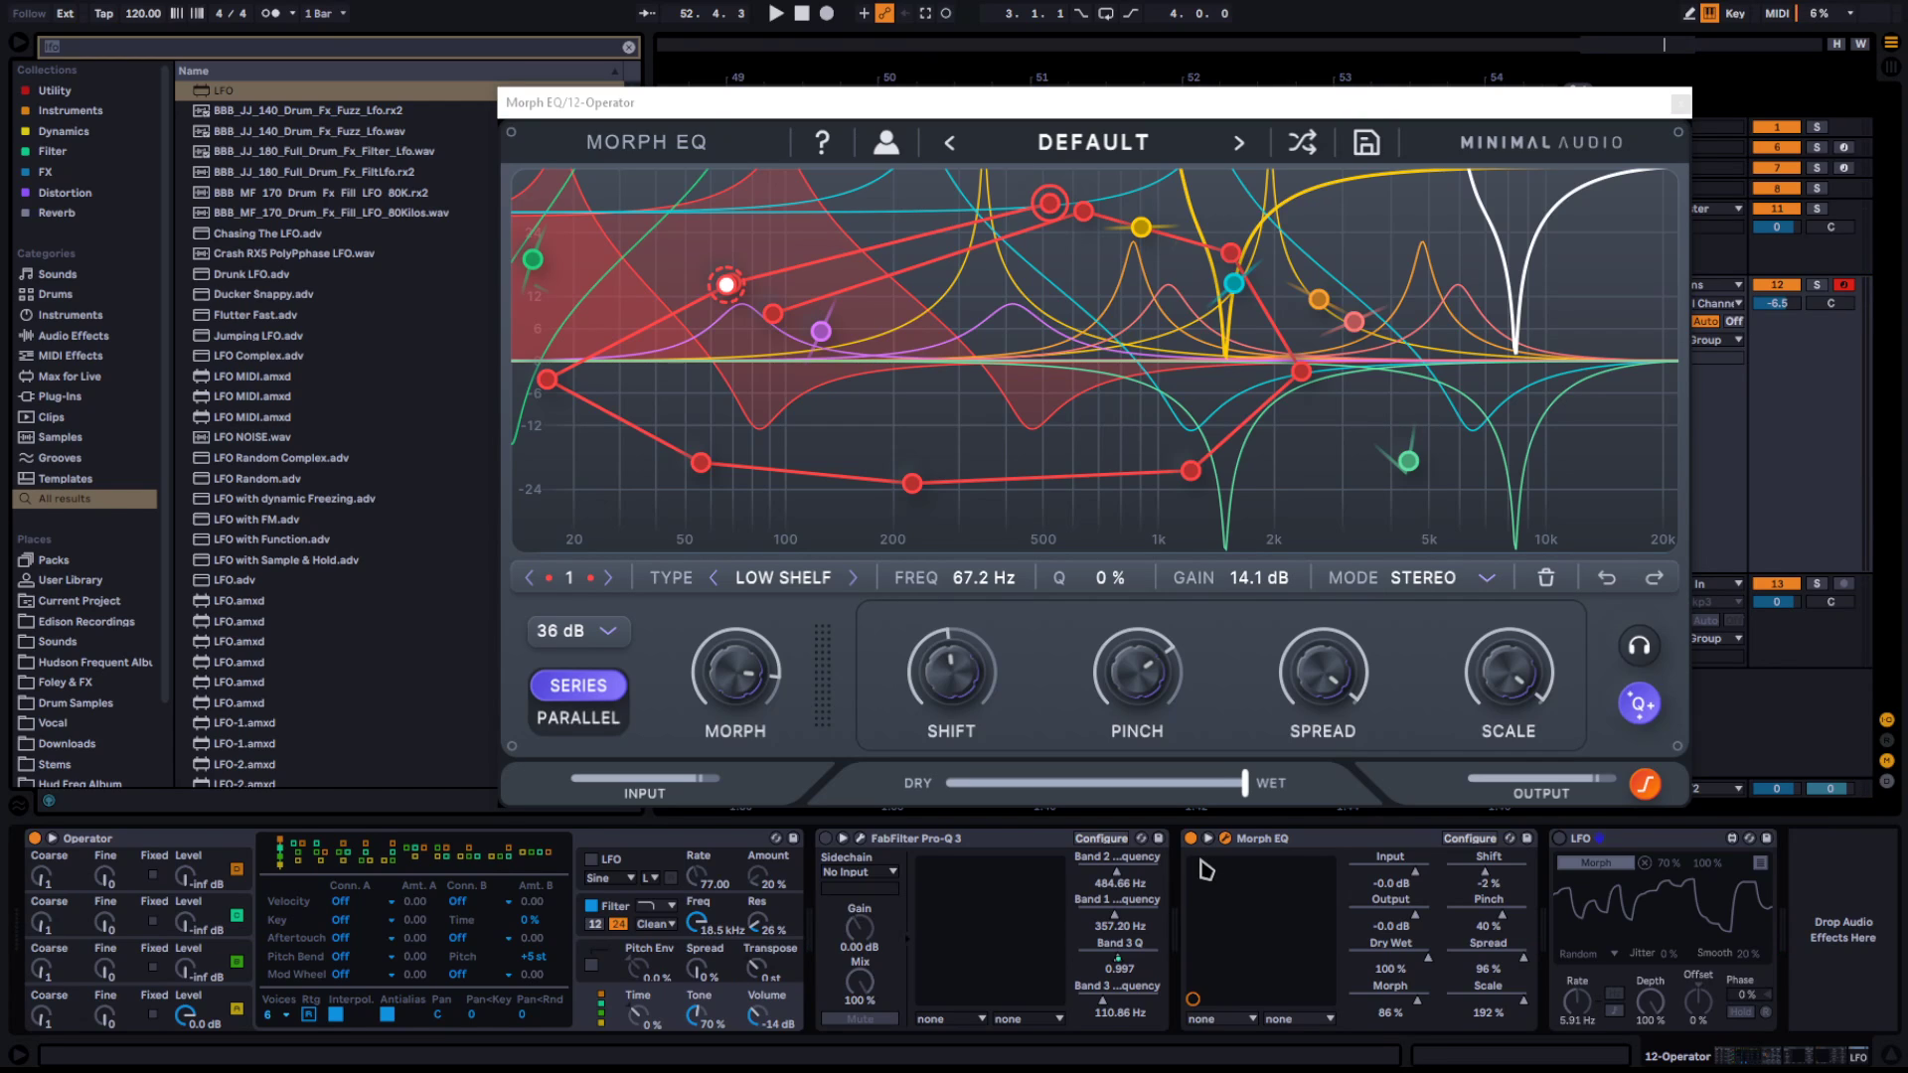
drag(1443, 679, 1464, 778)
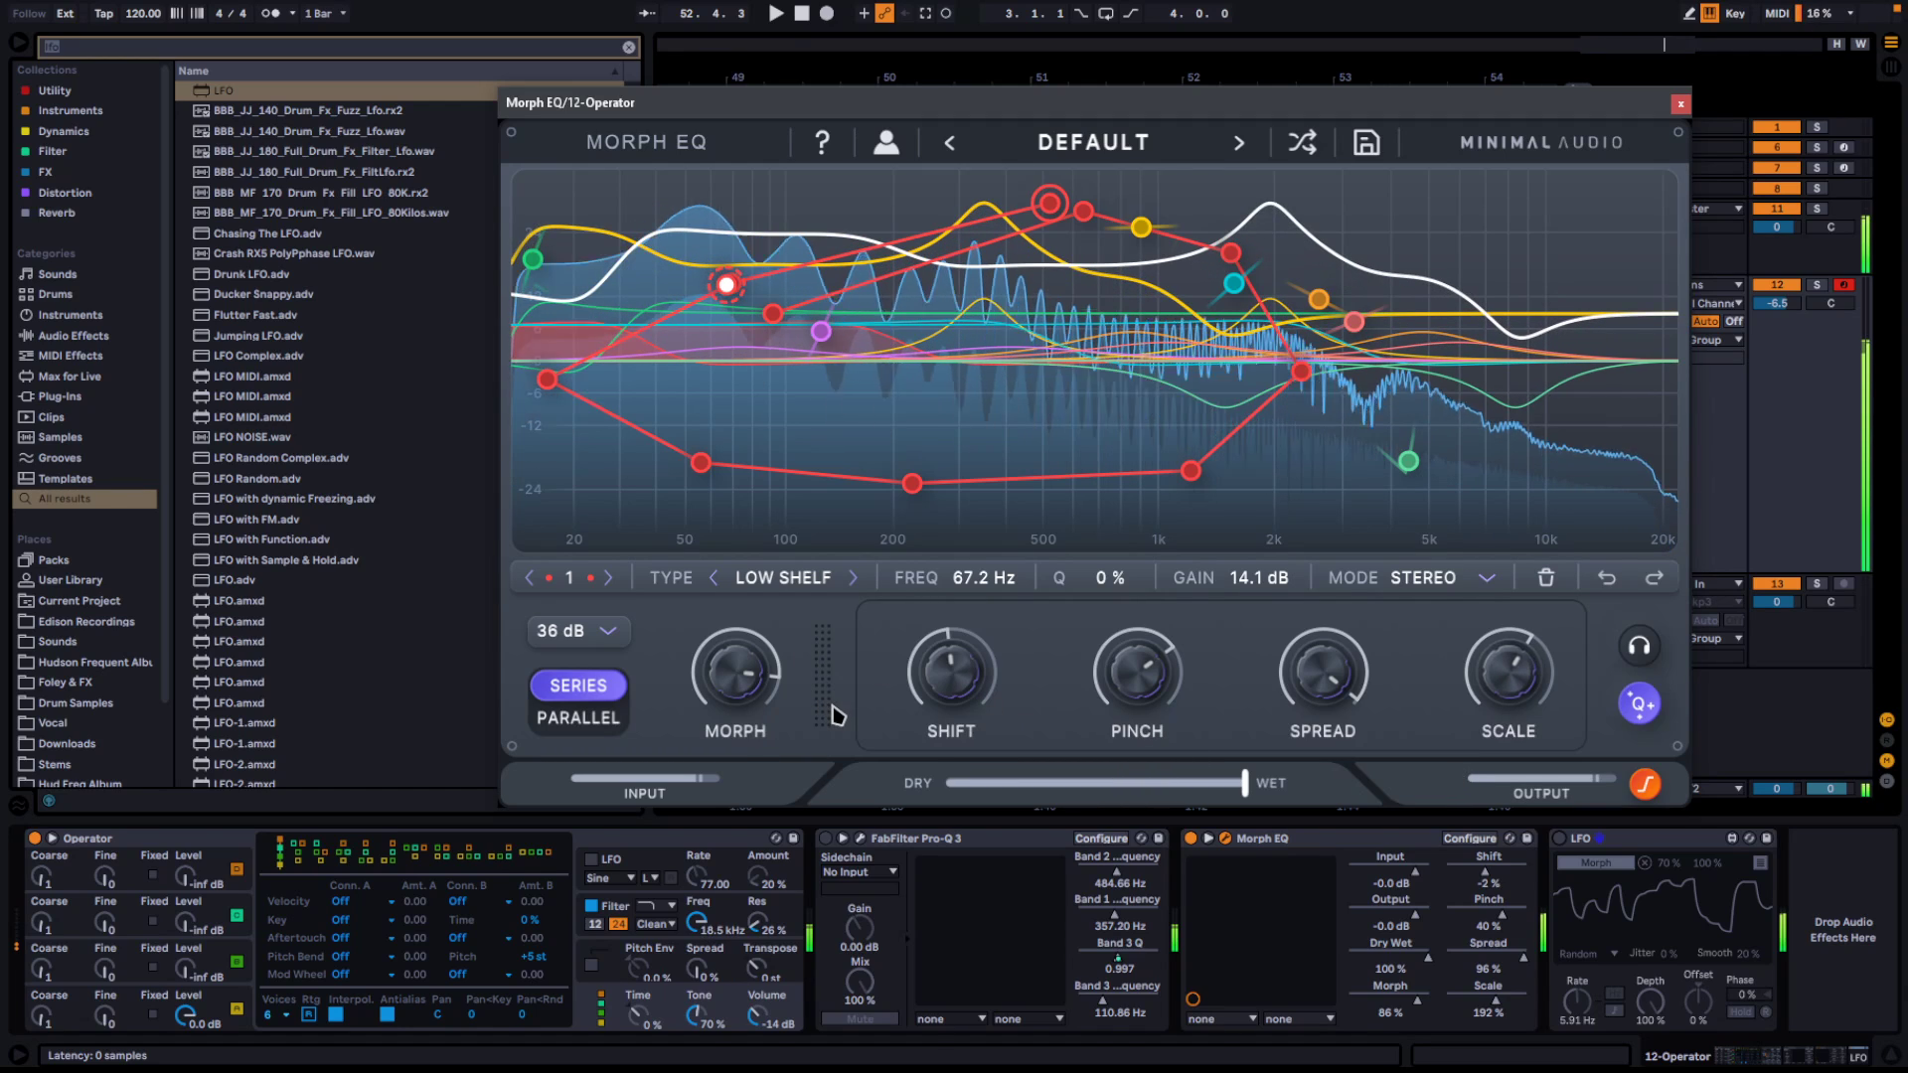
drag(937, 690, 950, 600)
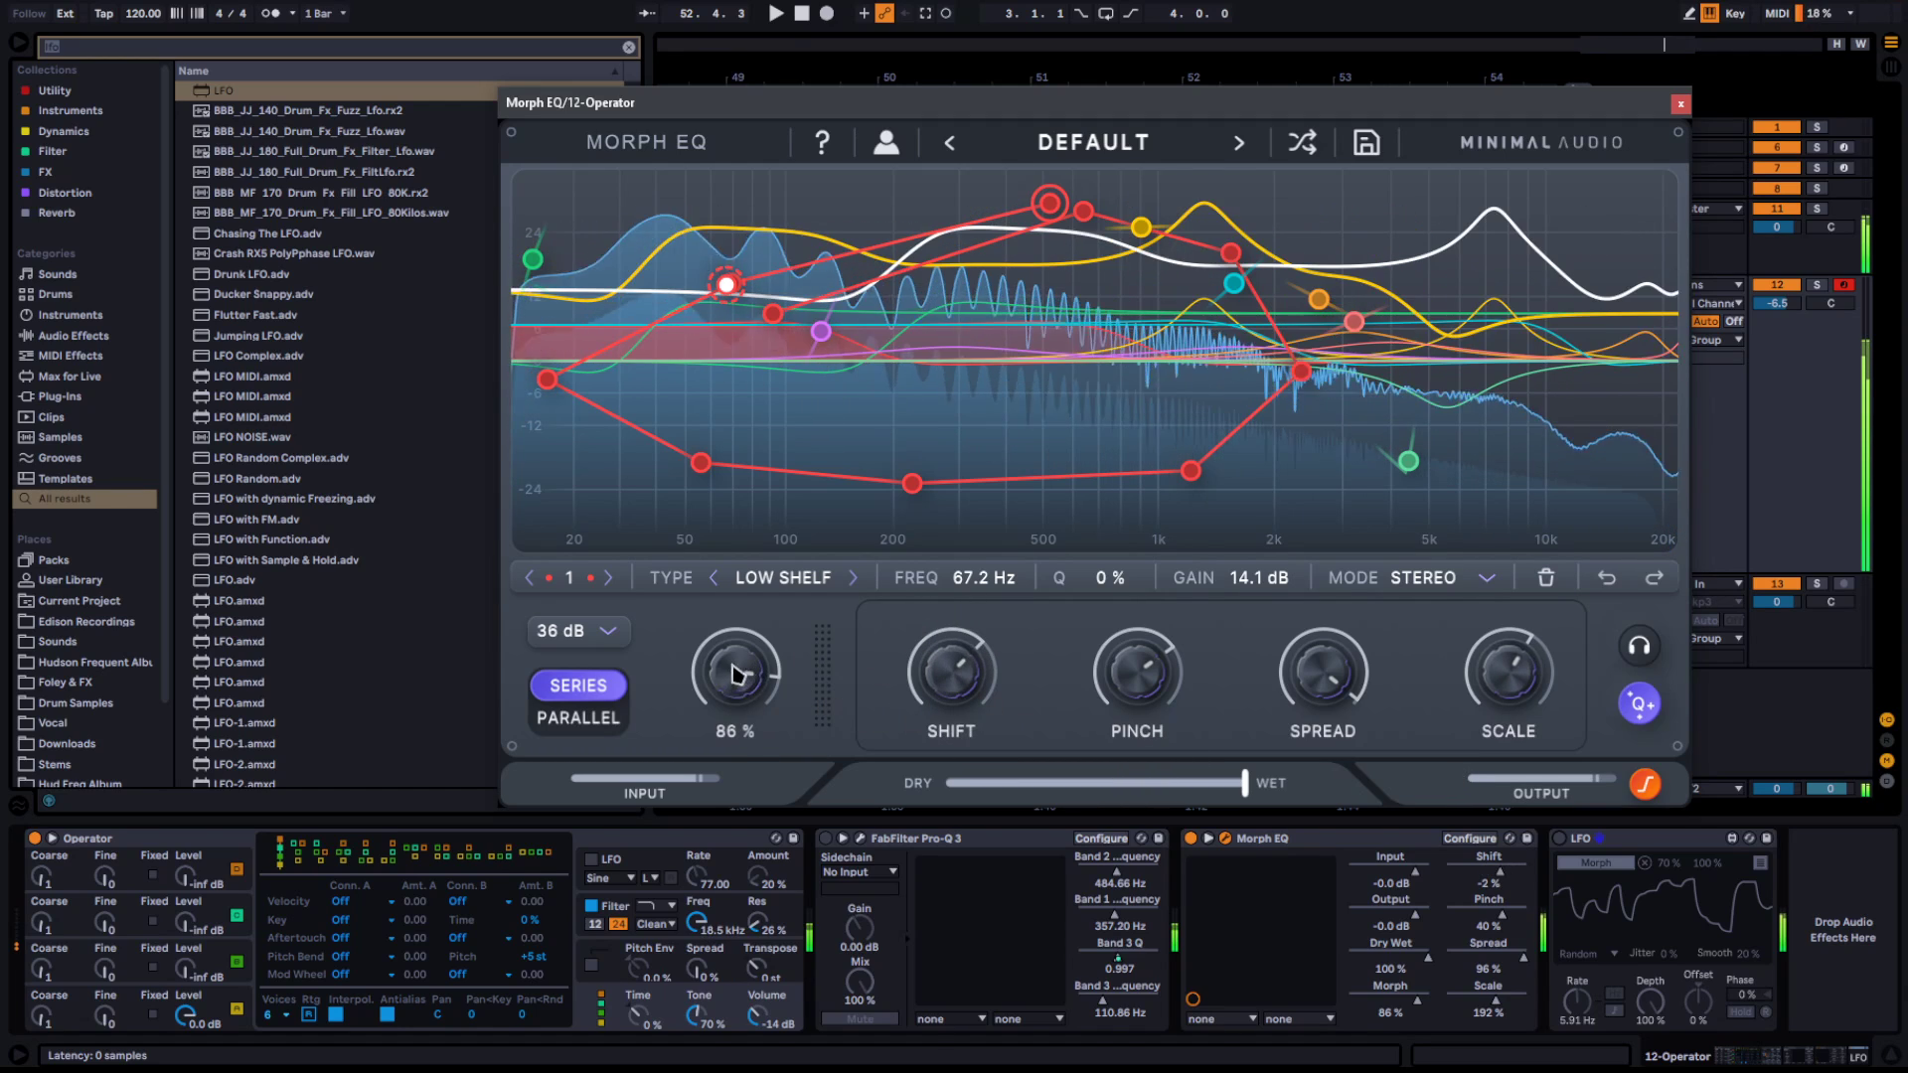
drag(734, 664, 752, 618)
mouse_move(1503, 676)
mouse_down()
mouse_move(1512, 609)
mouse_move(1487, 648)
mouse_up()
drag(736, 673, 656, 659)
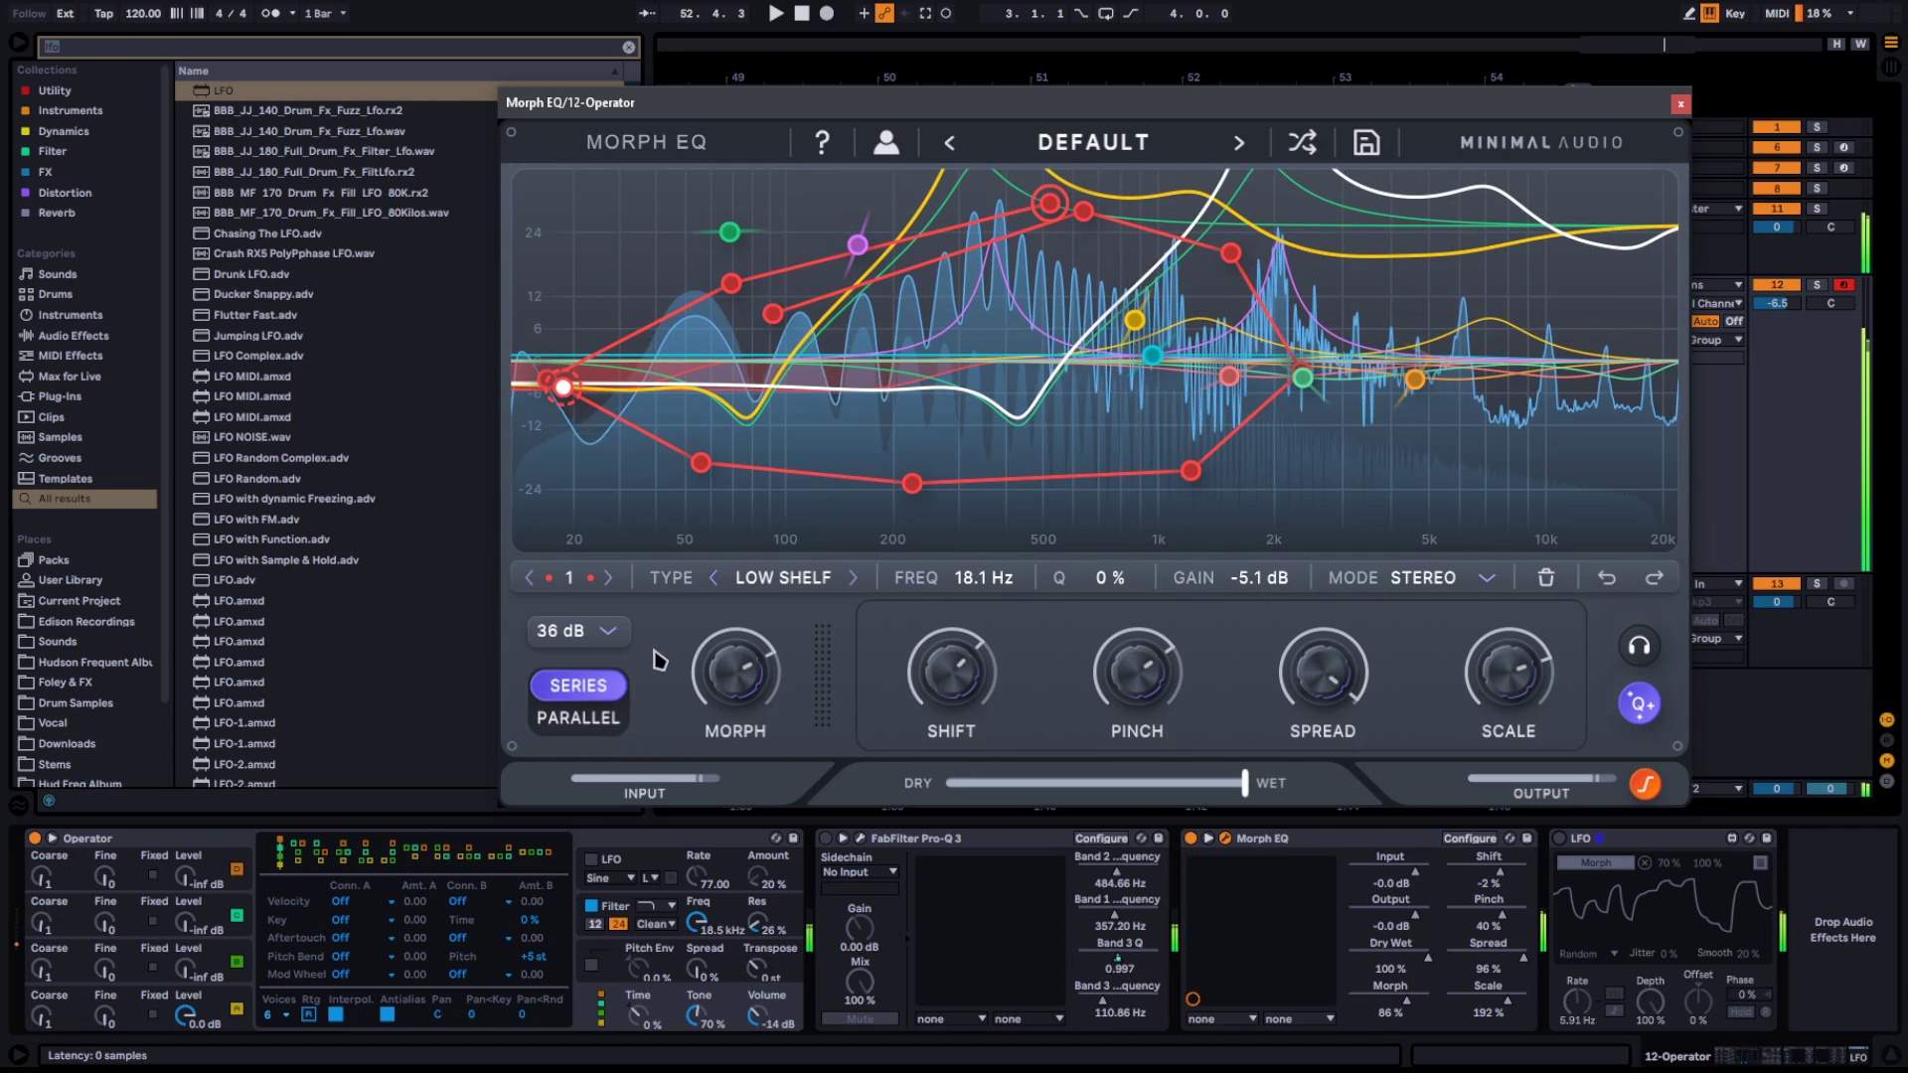
Change filter 1 to Peak and raise its bottom morph path point to 214 Hz at 36 dB, sweeping Morph
click(783, 577)
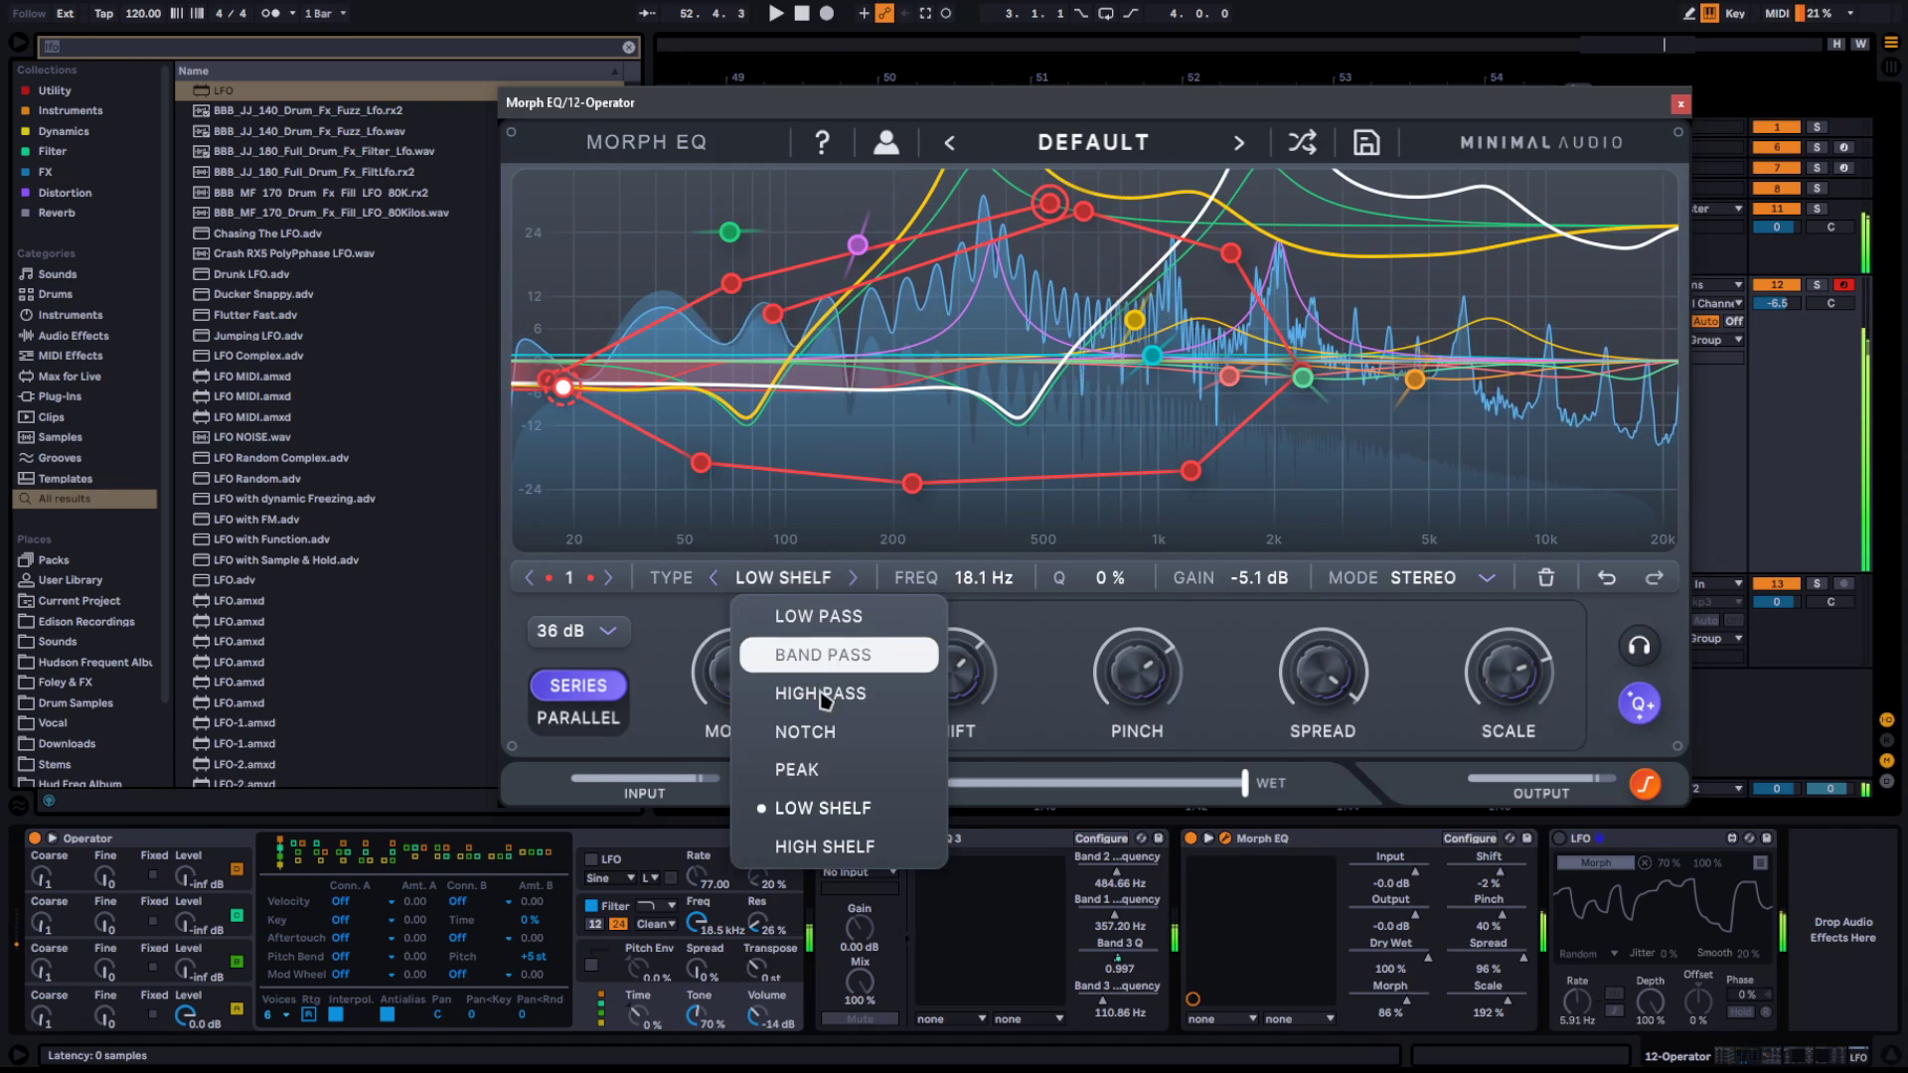
click(813, 773)
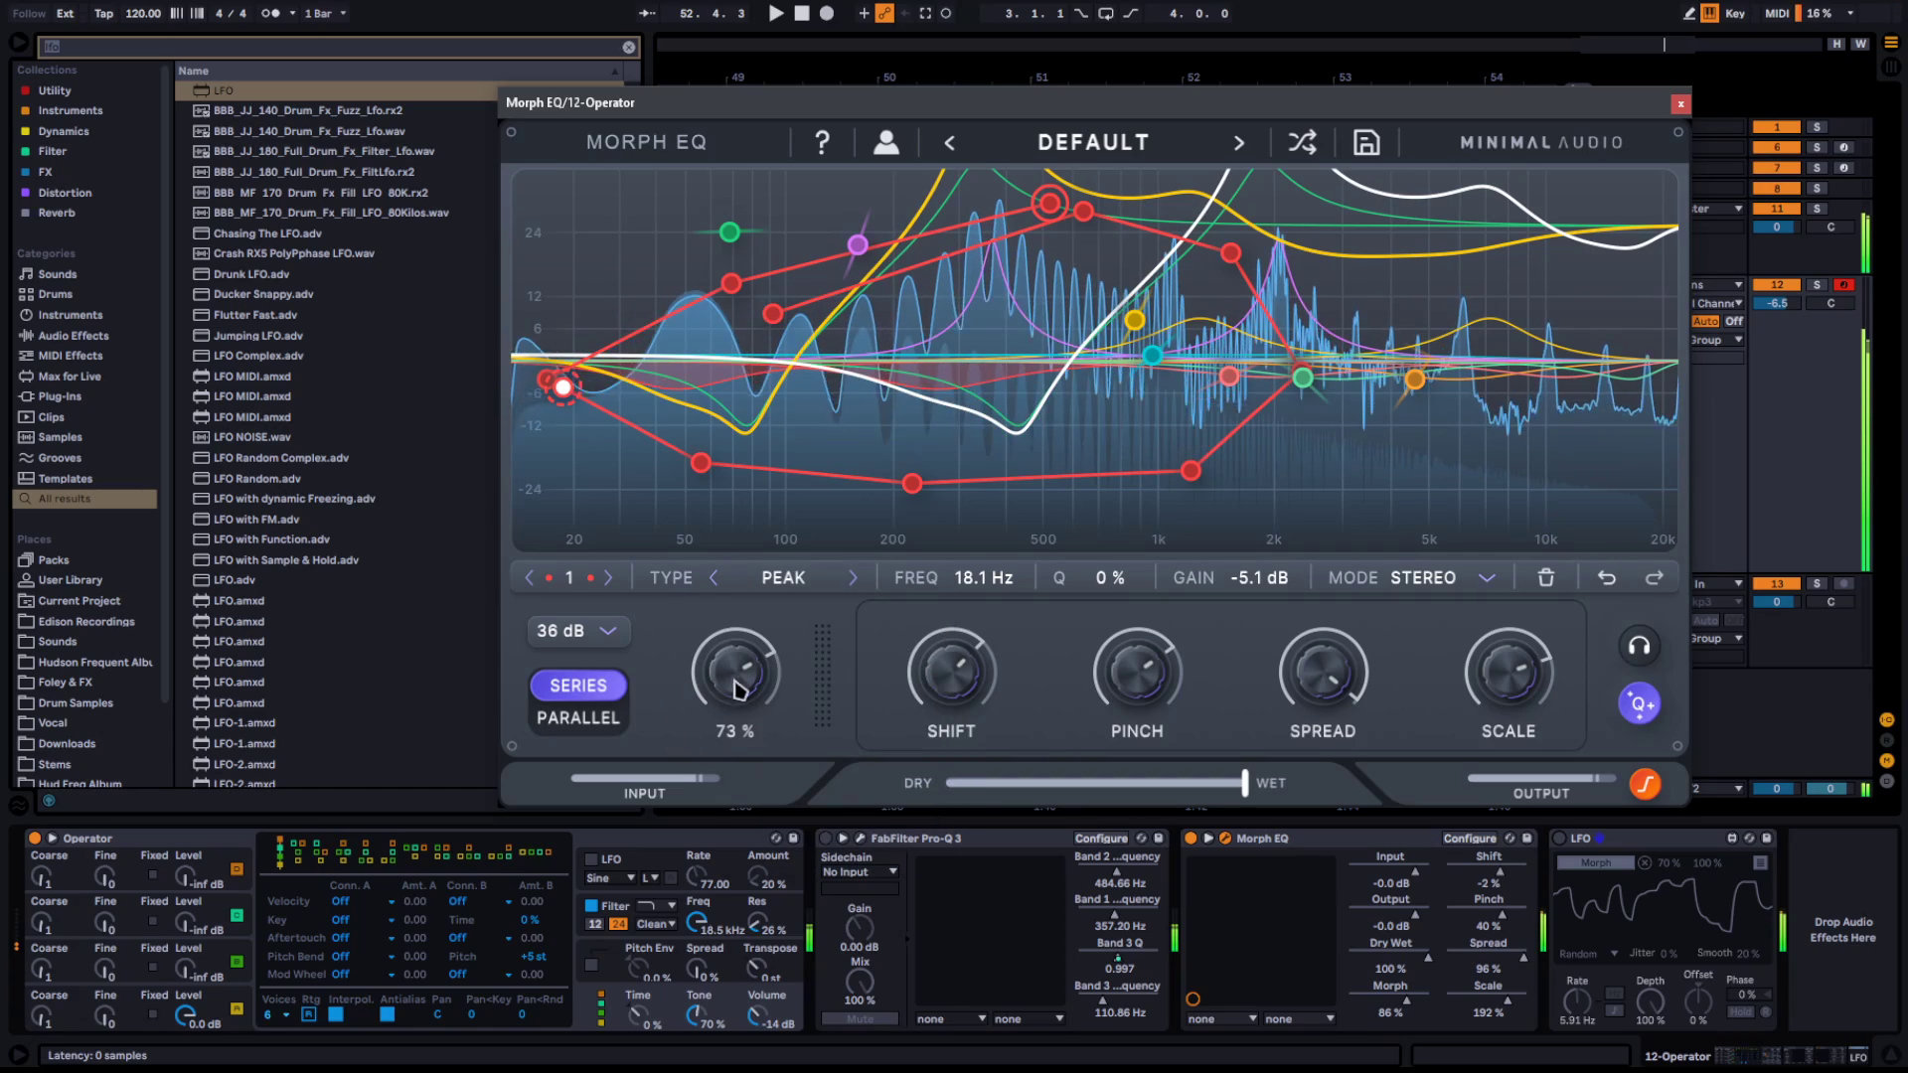
drag(735, 690, 695, 636)
drag(913, 483, 904, 164)
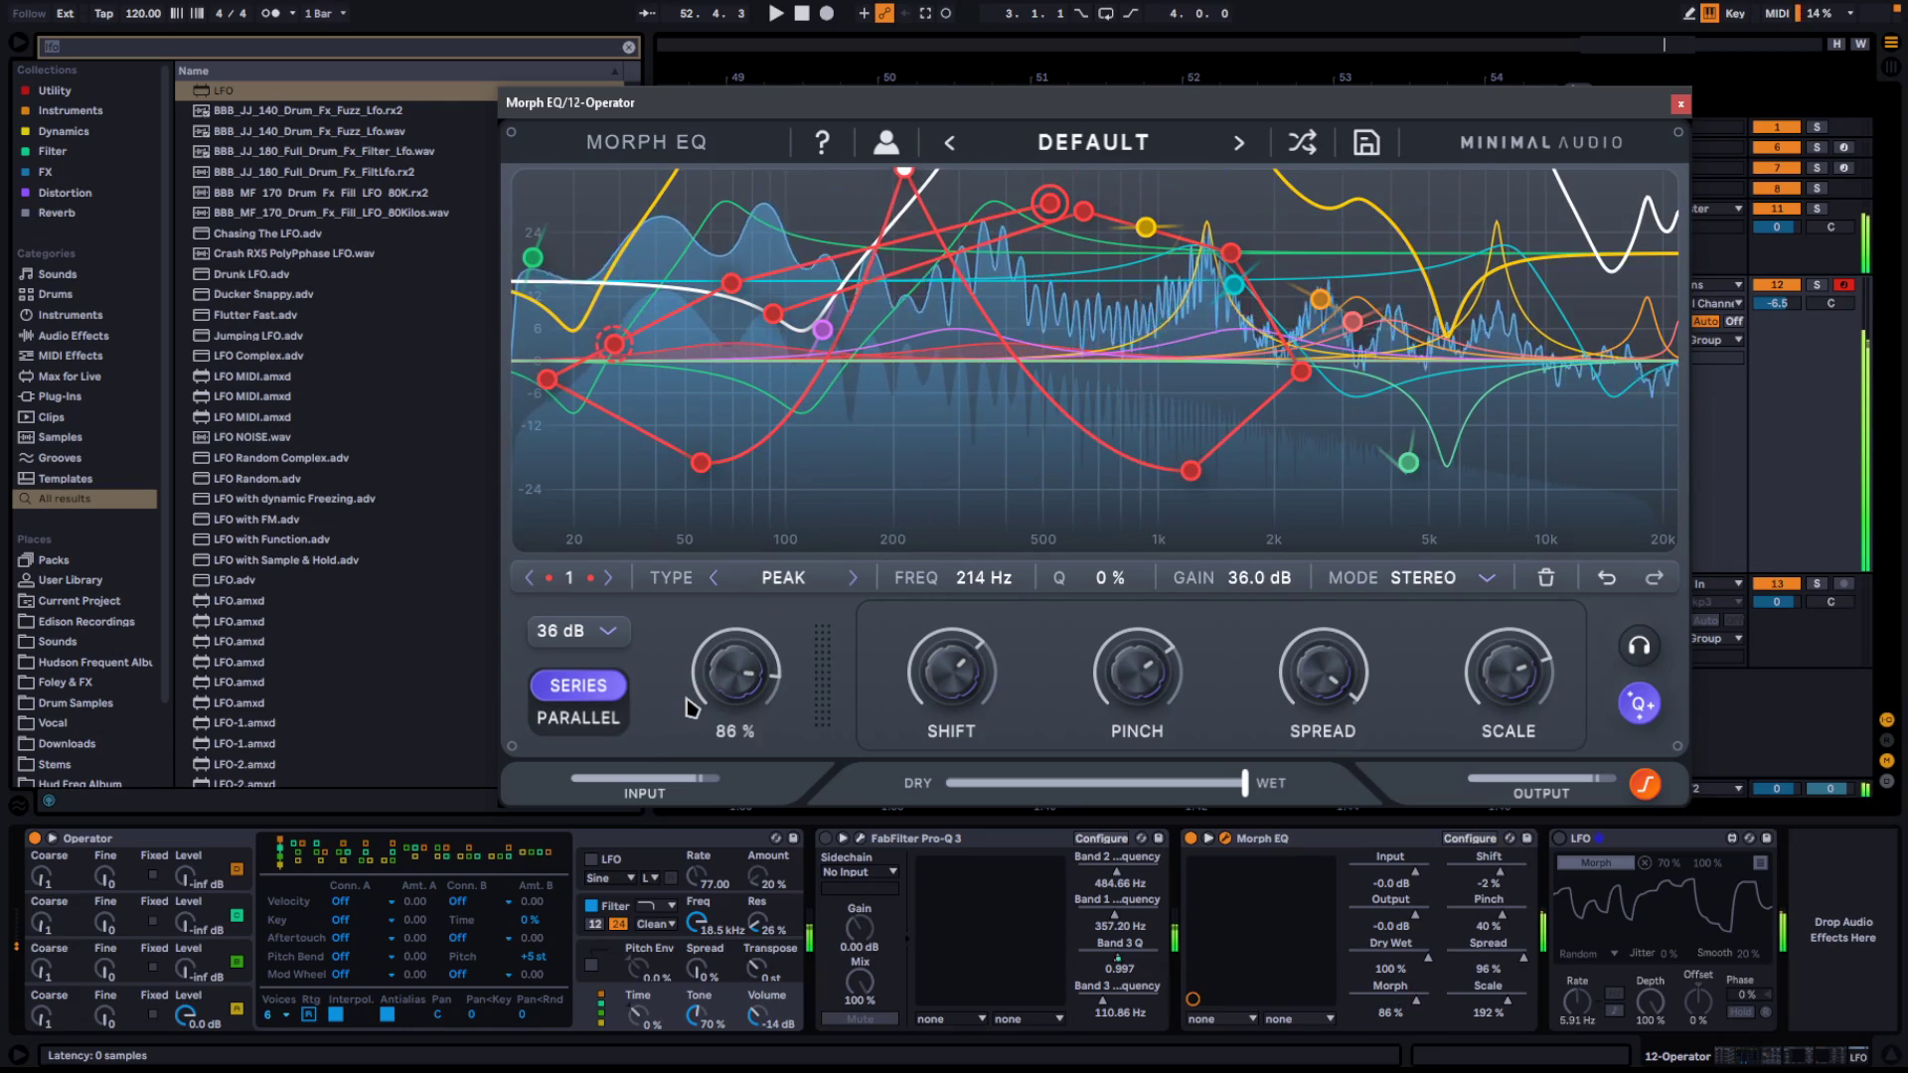
drag(729, 671, 641, 969)
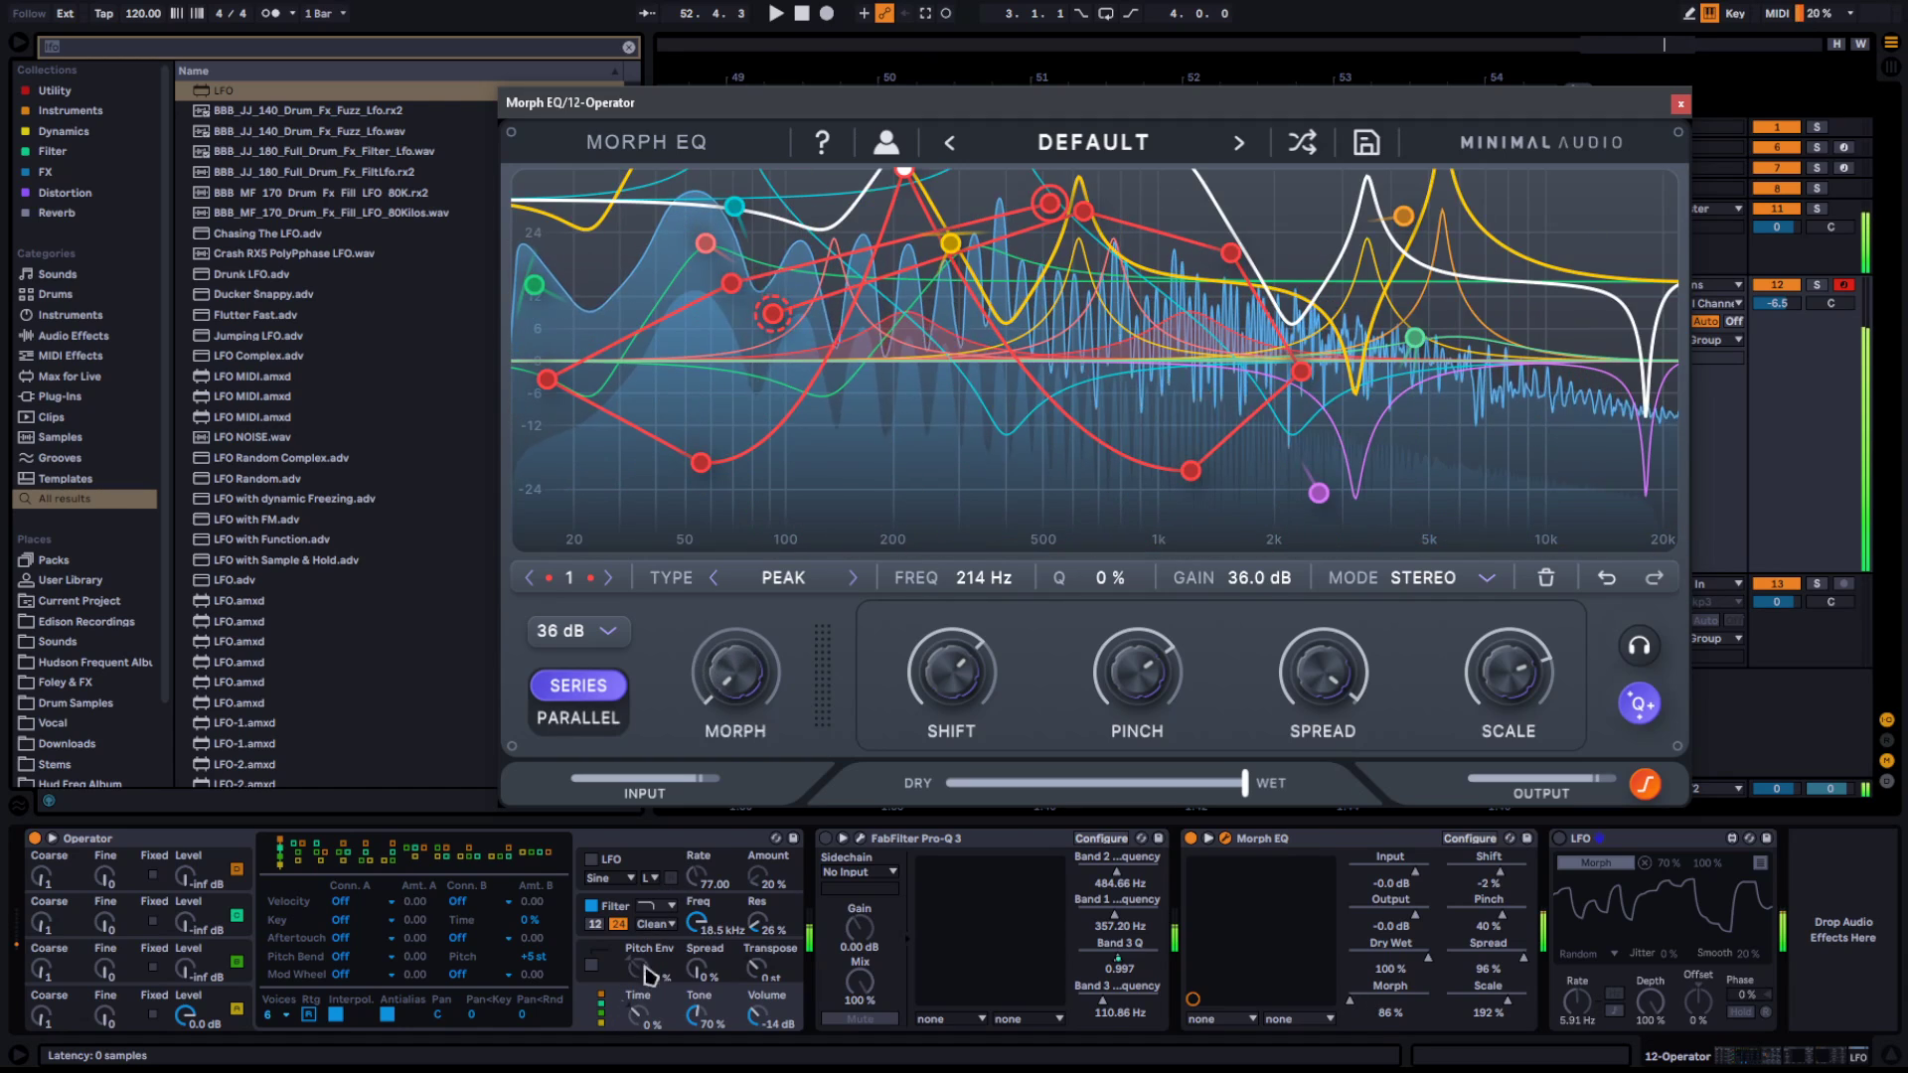
Set Spread to 1% and raise filter 3's lowest morph path point to 368 Hz at 36 dB
drag(1342, 628, 1342, 775)
click(951, 243)
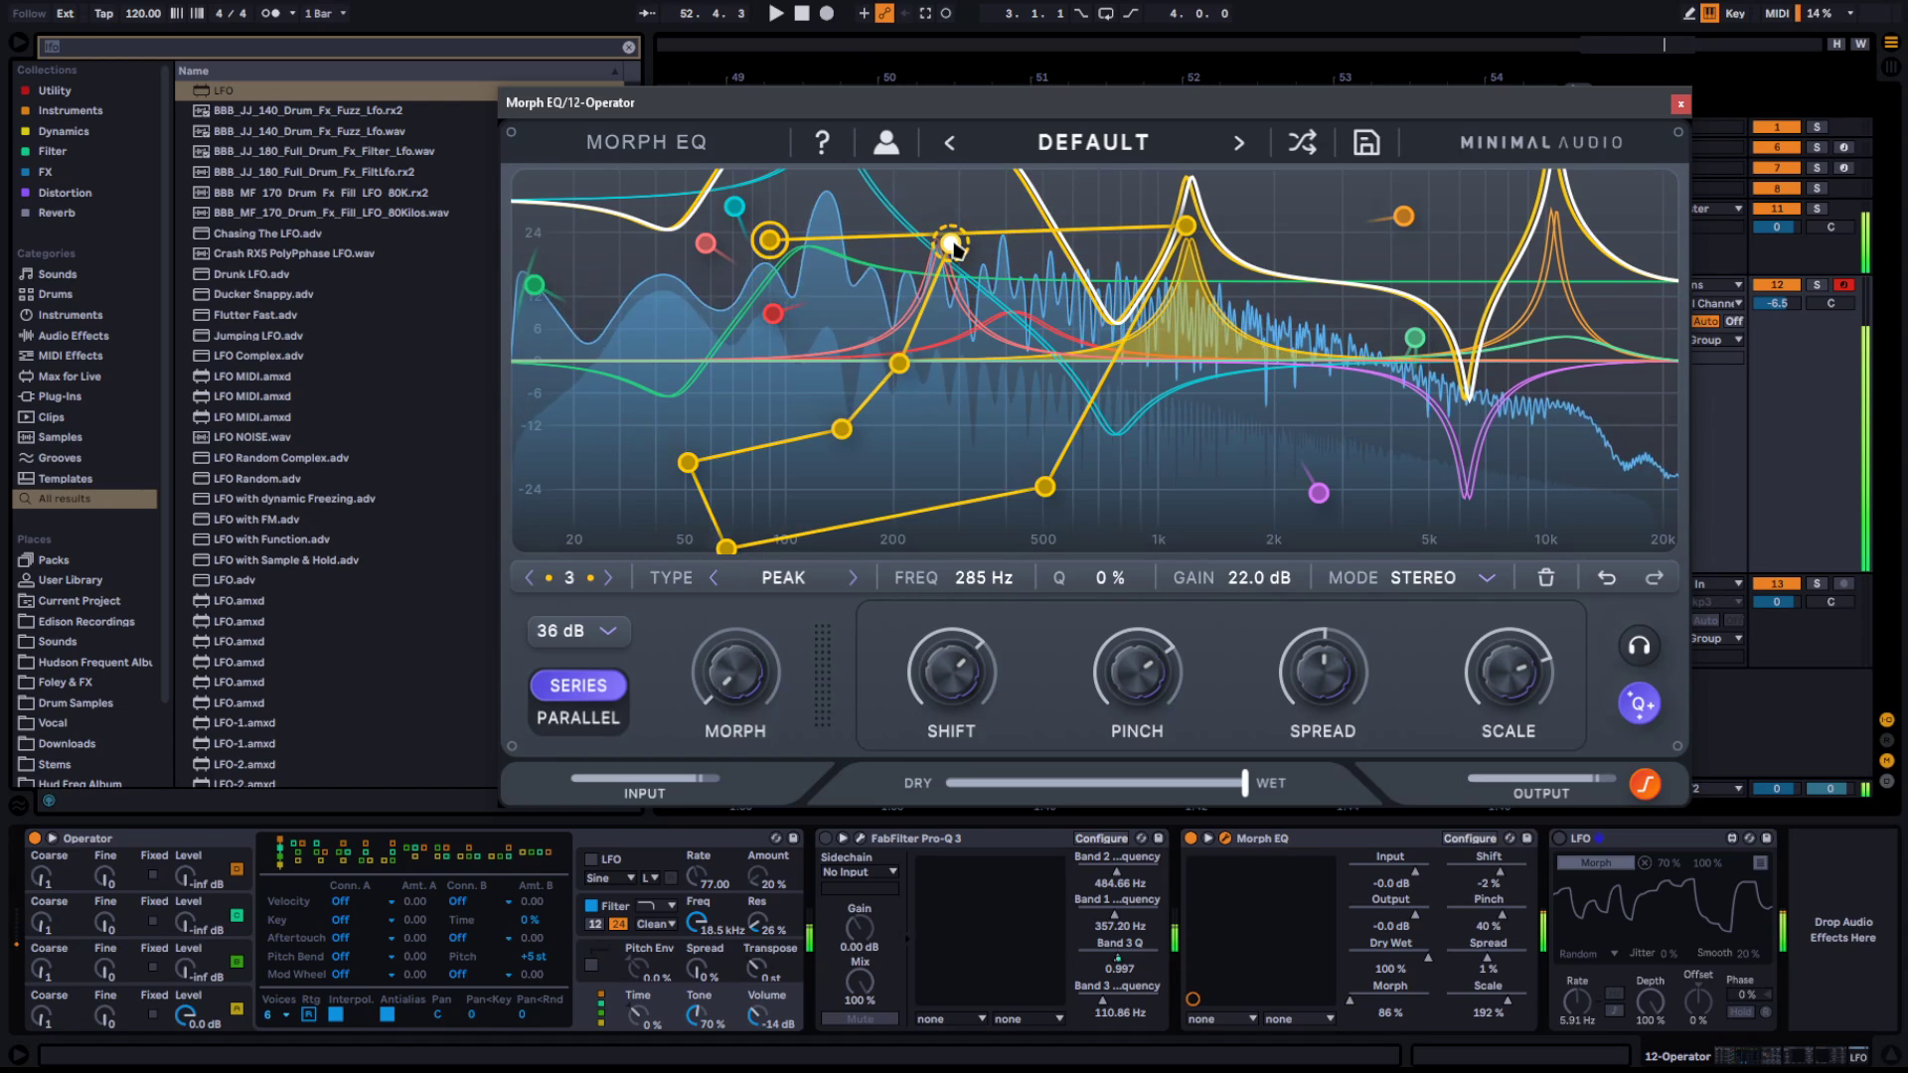
drag(725, 555, 992, 173)
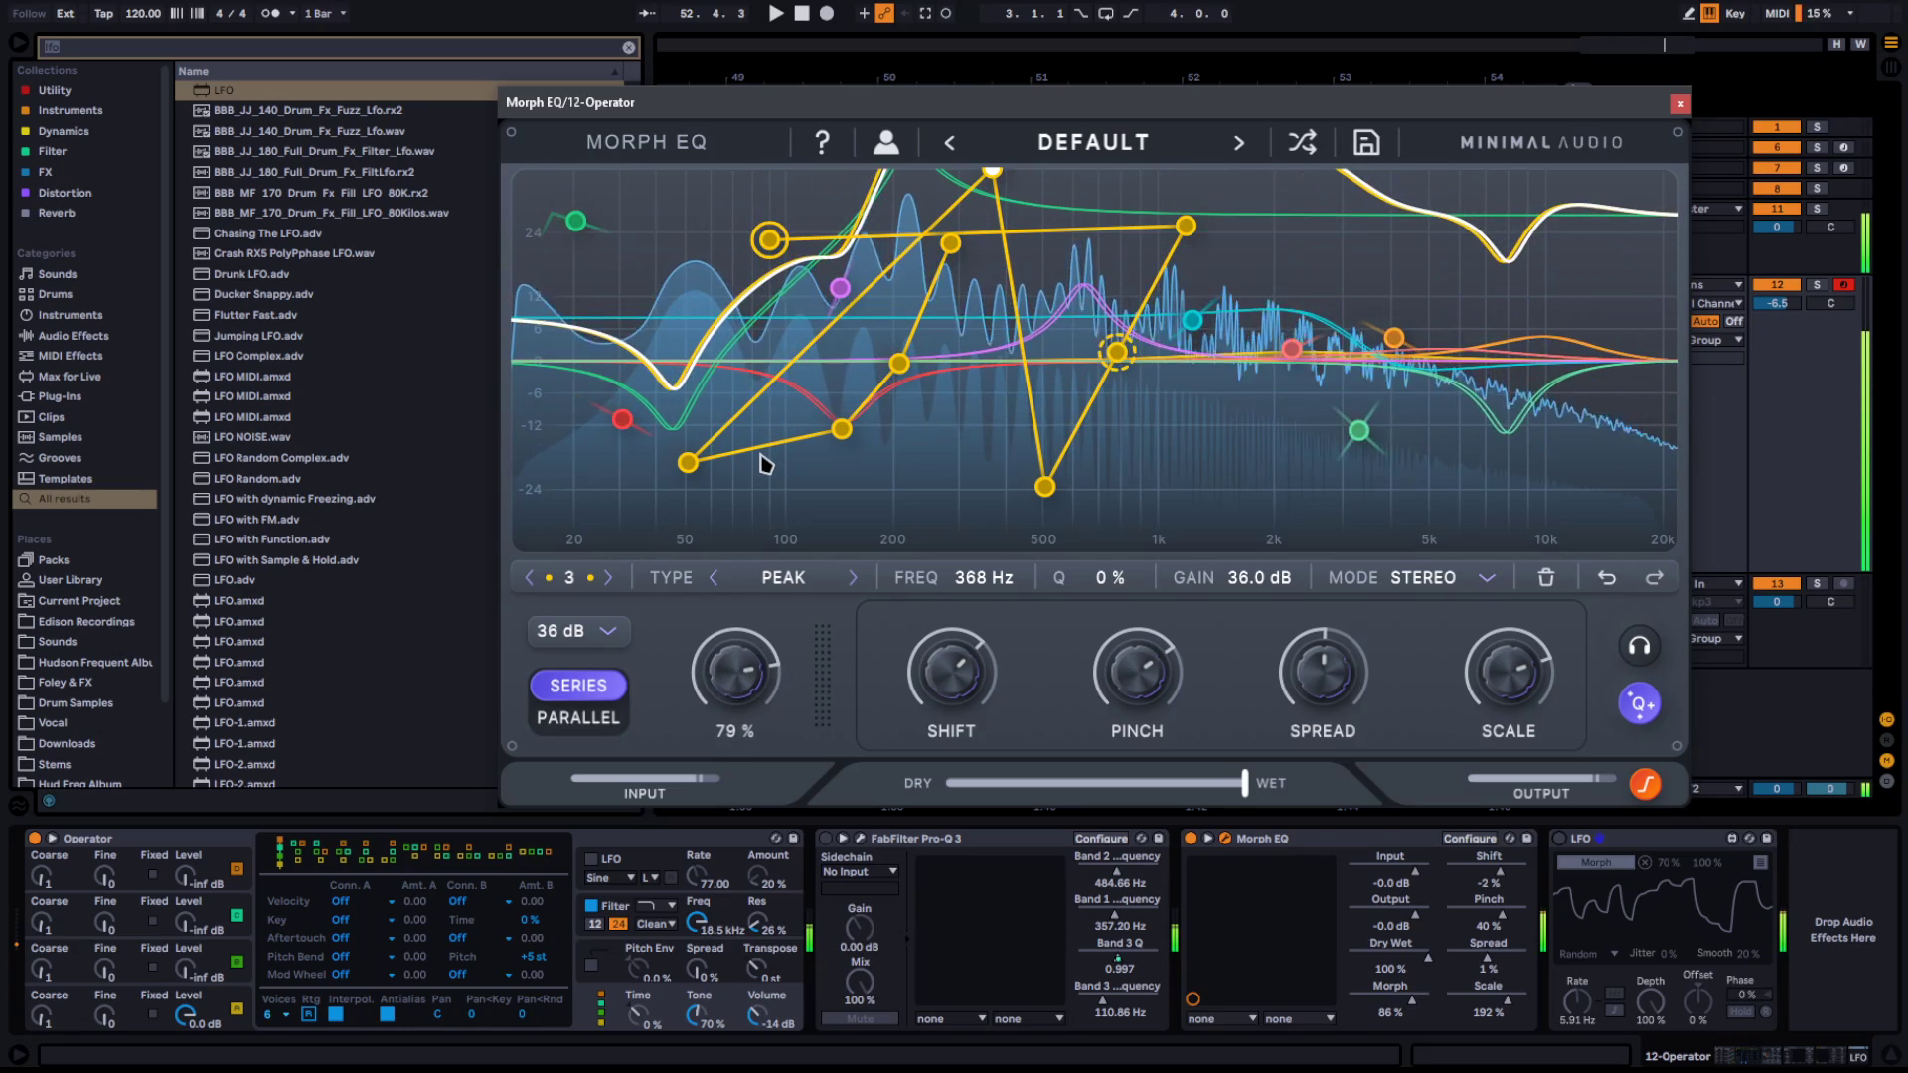
Raise the computer keyboard's octave and sweep Morph to 82%
key(x)
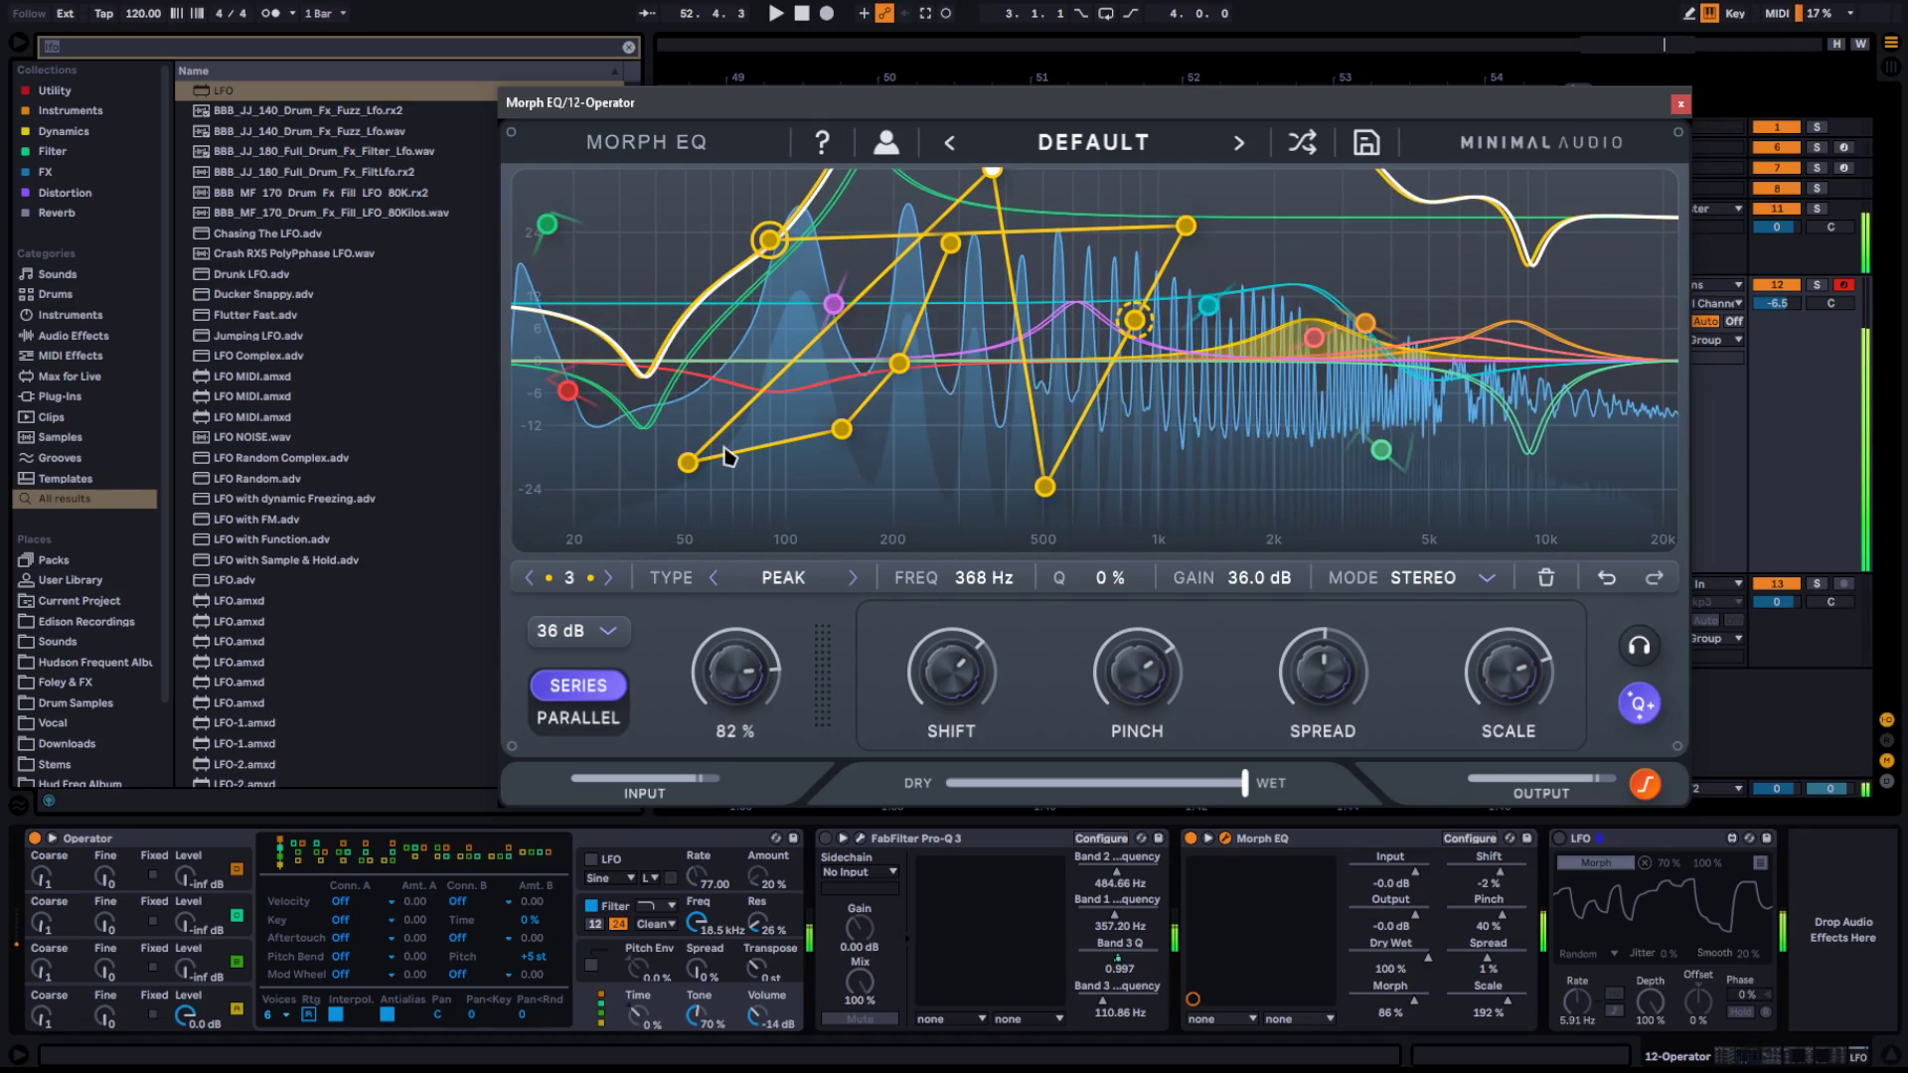
key(x)
key(x)
drag(676, 570, 729, 449)
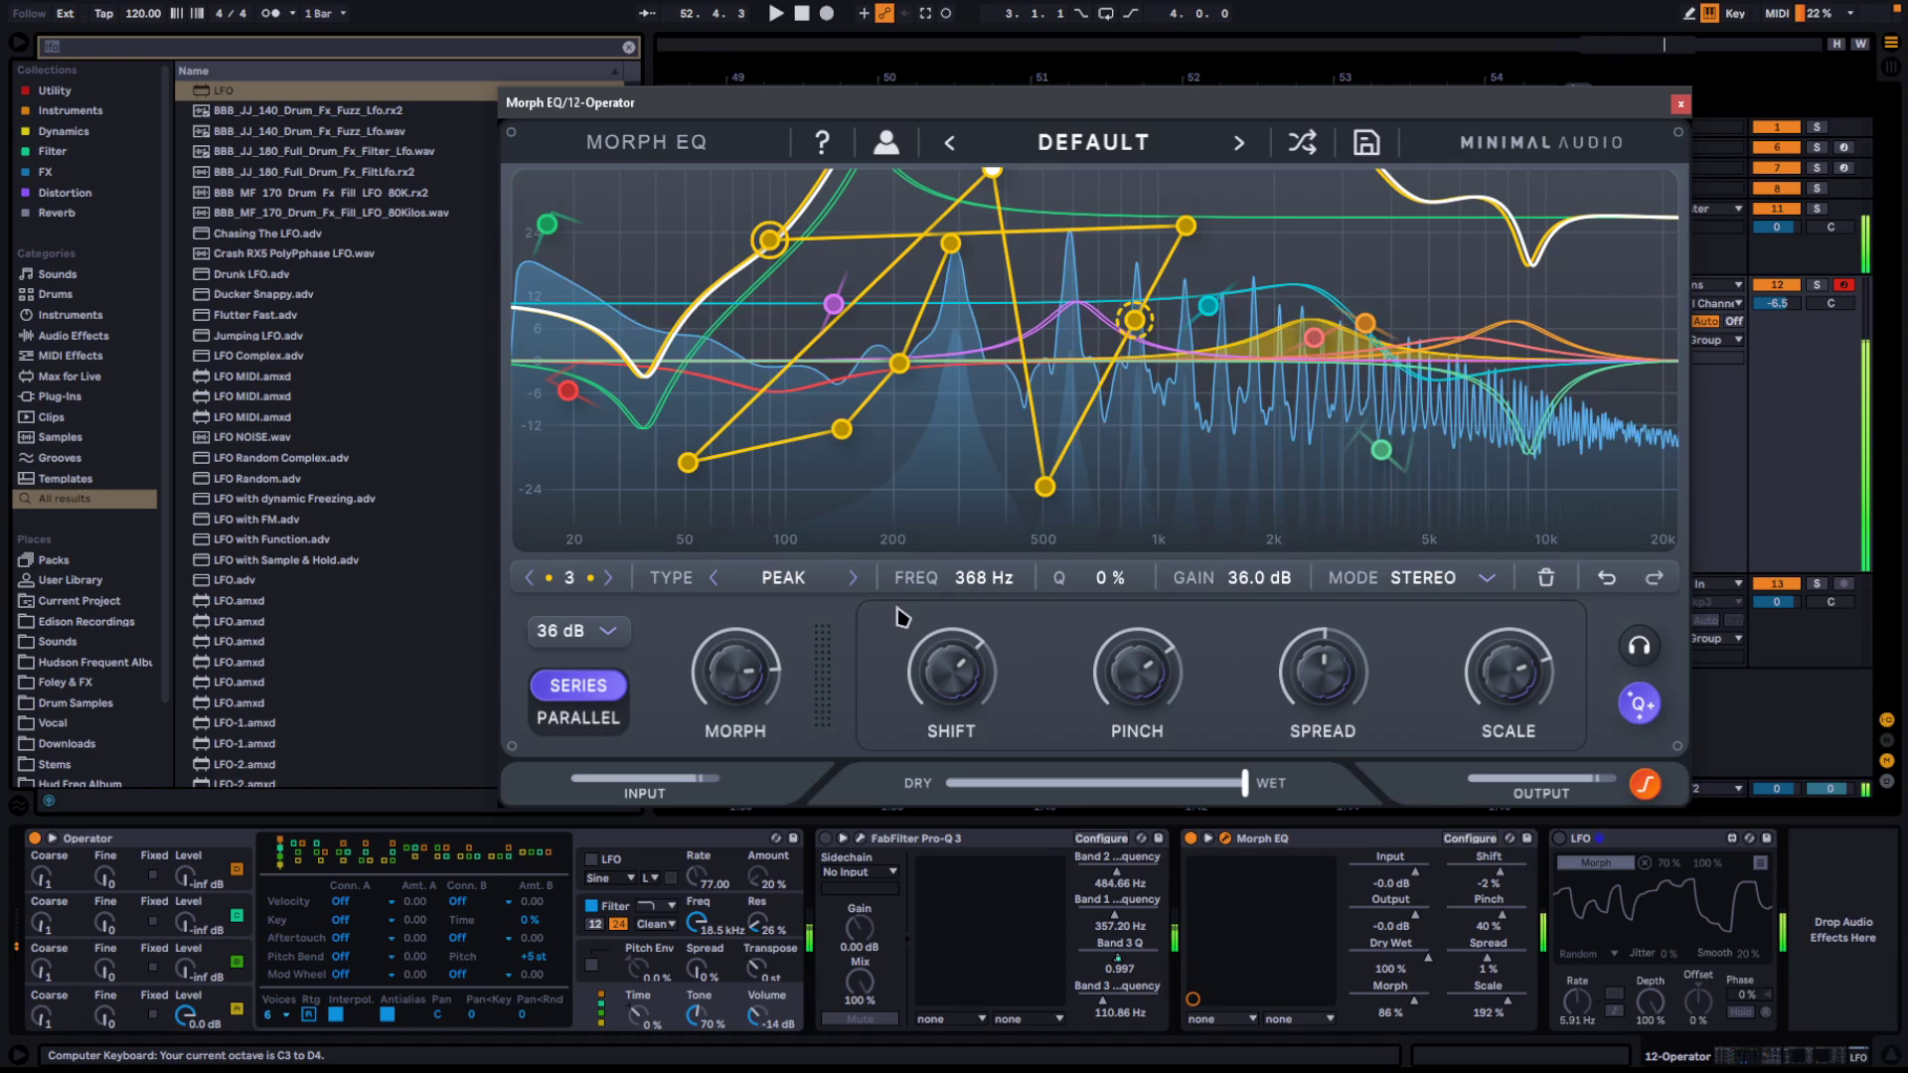
Lower the computer keyboard's octave and sweep Pinch and Shift, bringing Shift to -7%
drag(961, 673, 987, 572)
key(z)
key(z)
drag(1138, 672, 1136, 391)
drag(942, 695, 879, 840)
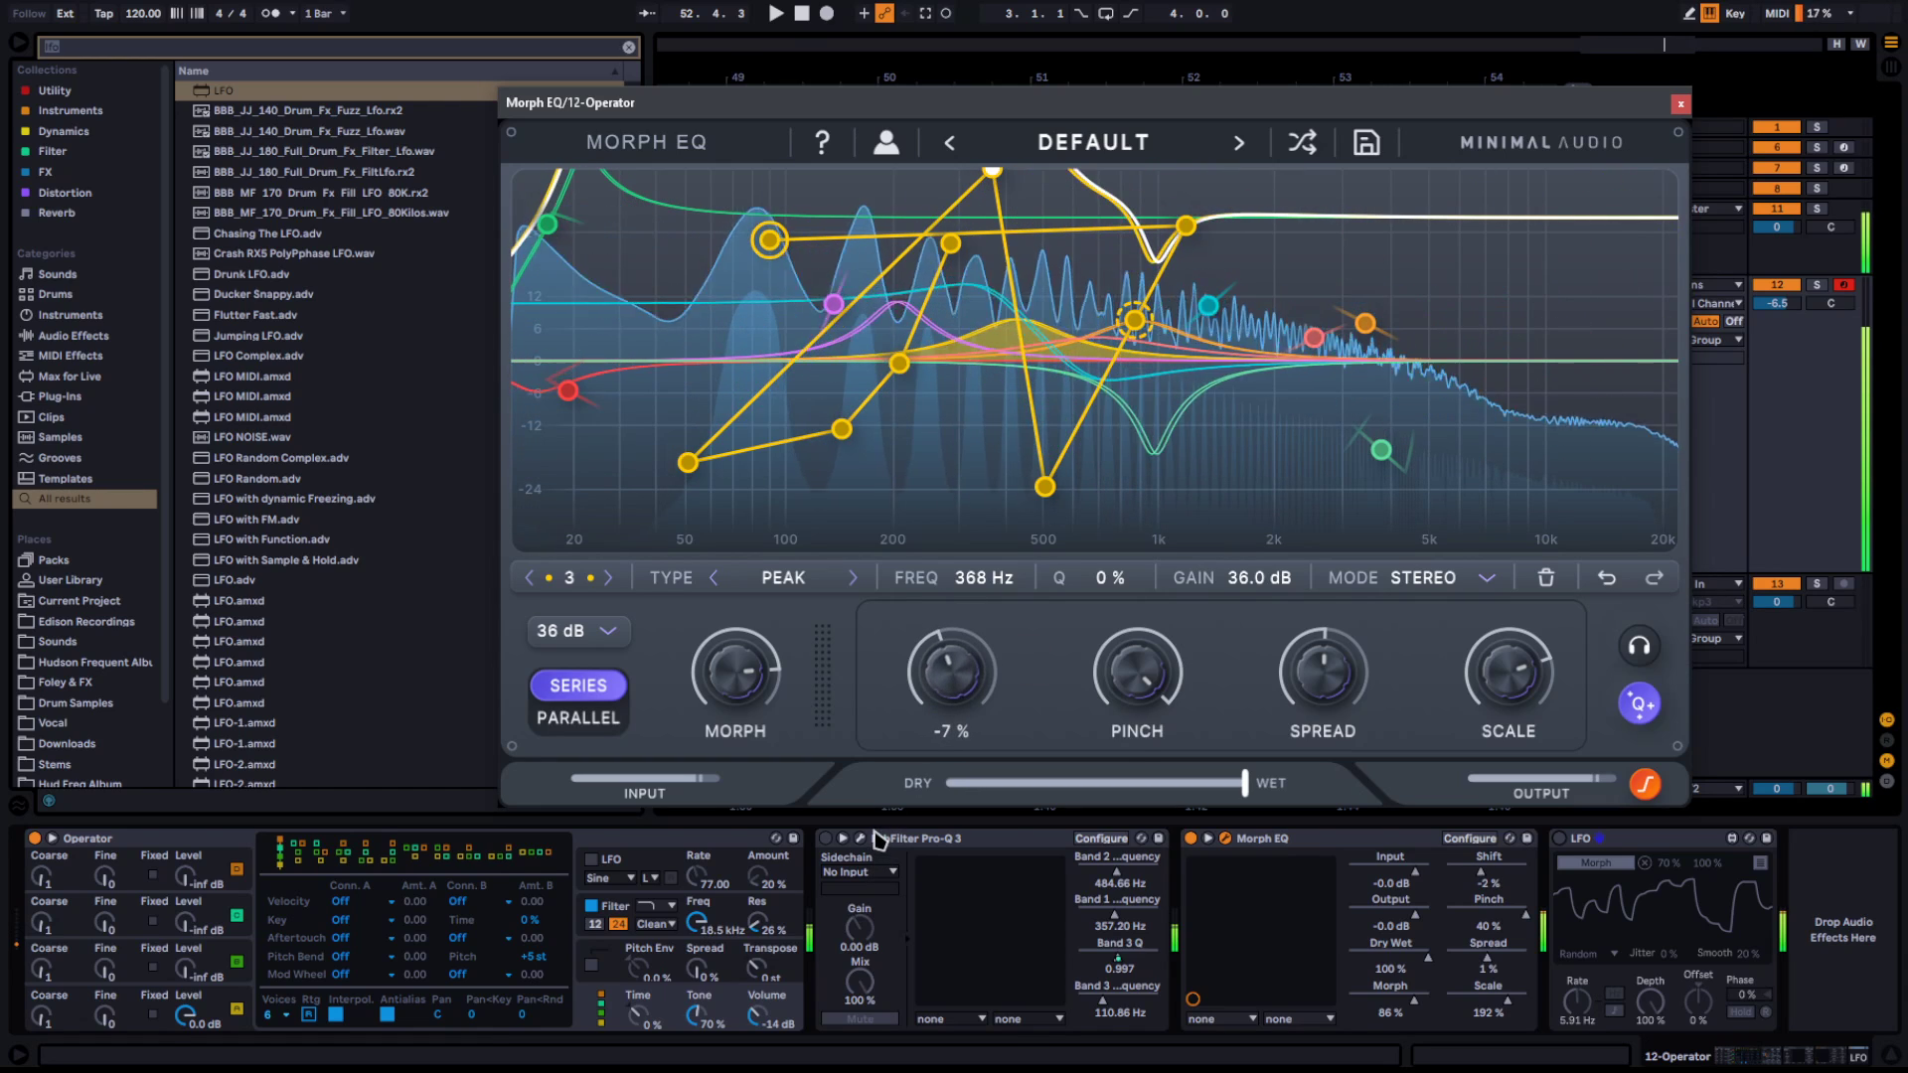
Set the level of Operator's Oscillator B to -15 dB and sweep Morph EQ's Shift and Morph
drag(202, 978, 202, 967)
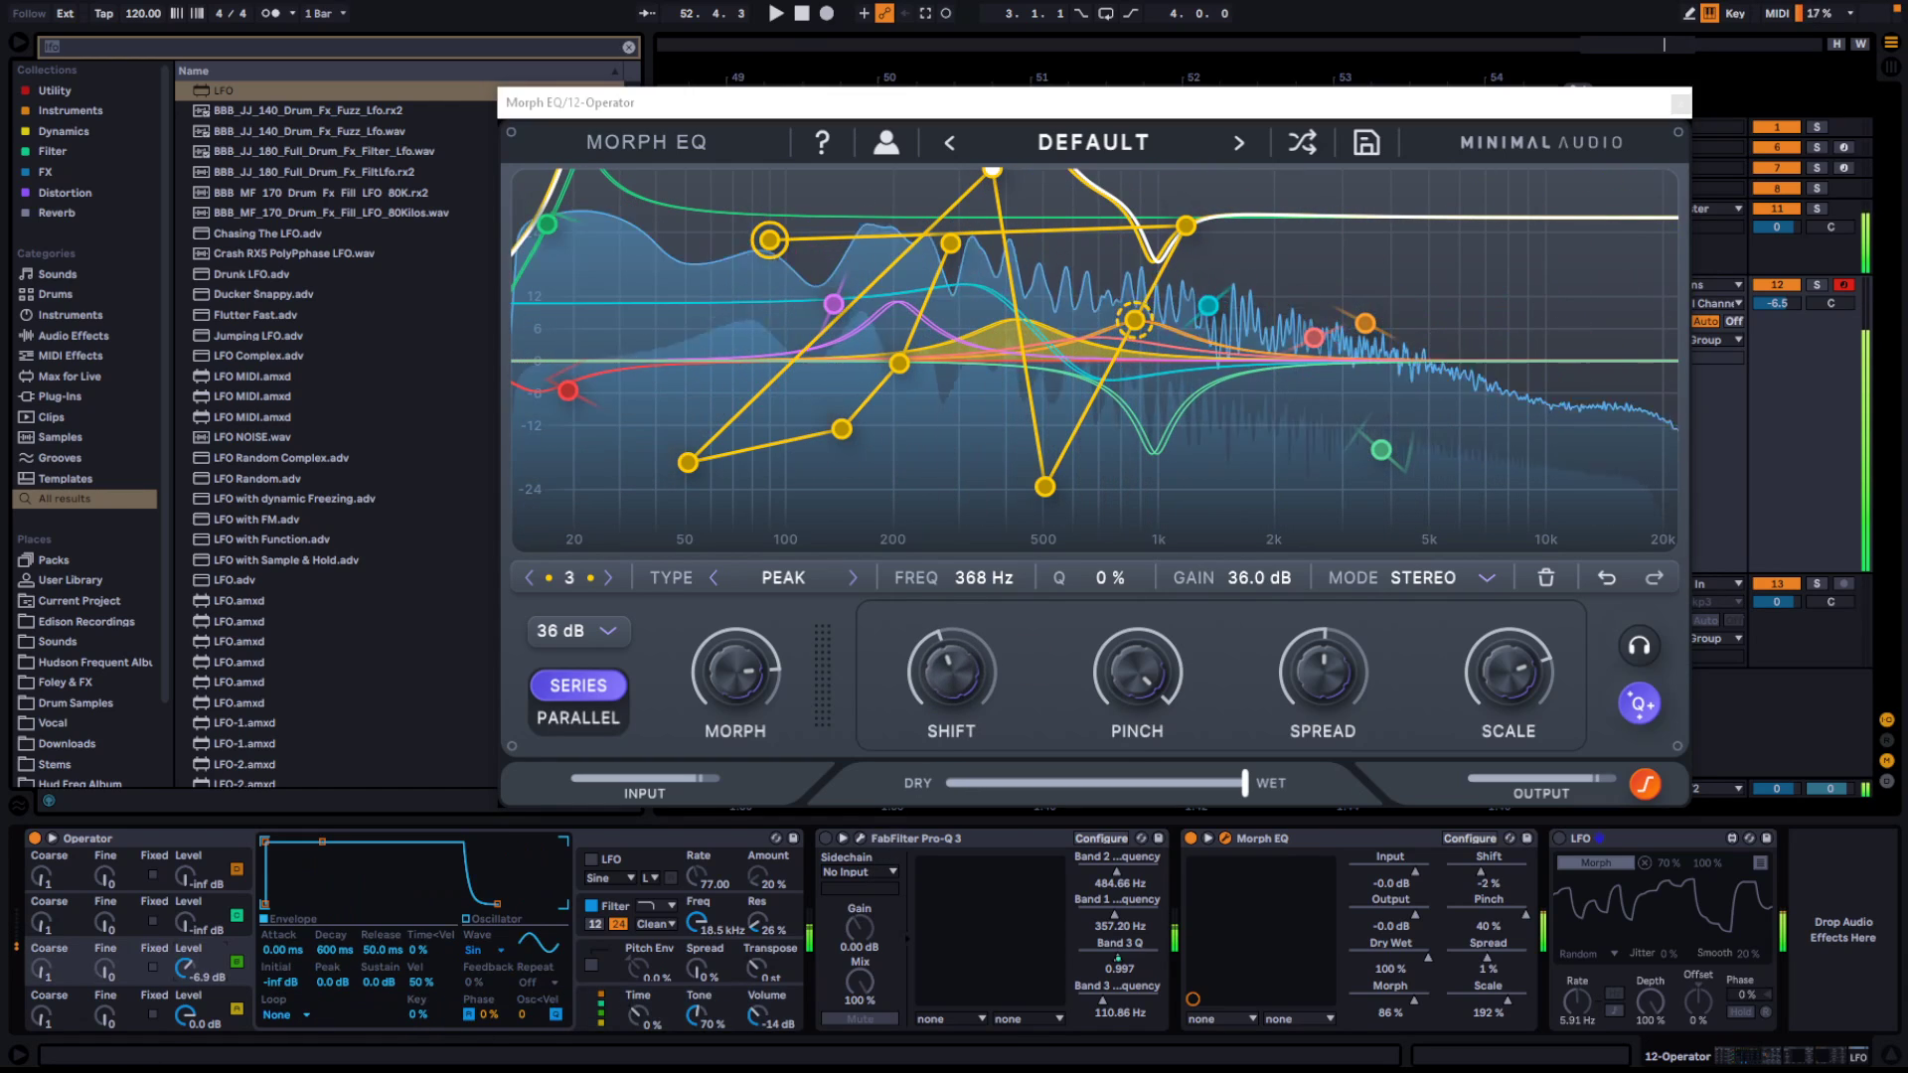
drag(942, 668, 963, 610)
mouse_move(739, 641)
mouse_down()
mouse_move(701, 876)
mouse_move(710, 626)
mouse_move(709, 648)
mouse_up()
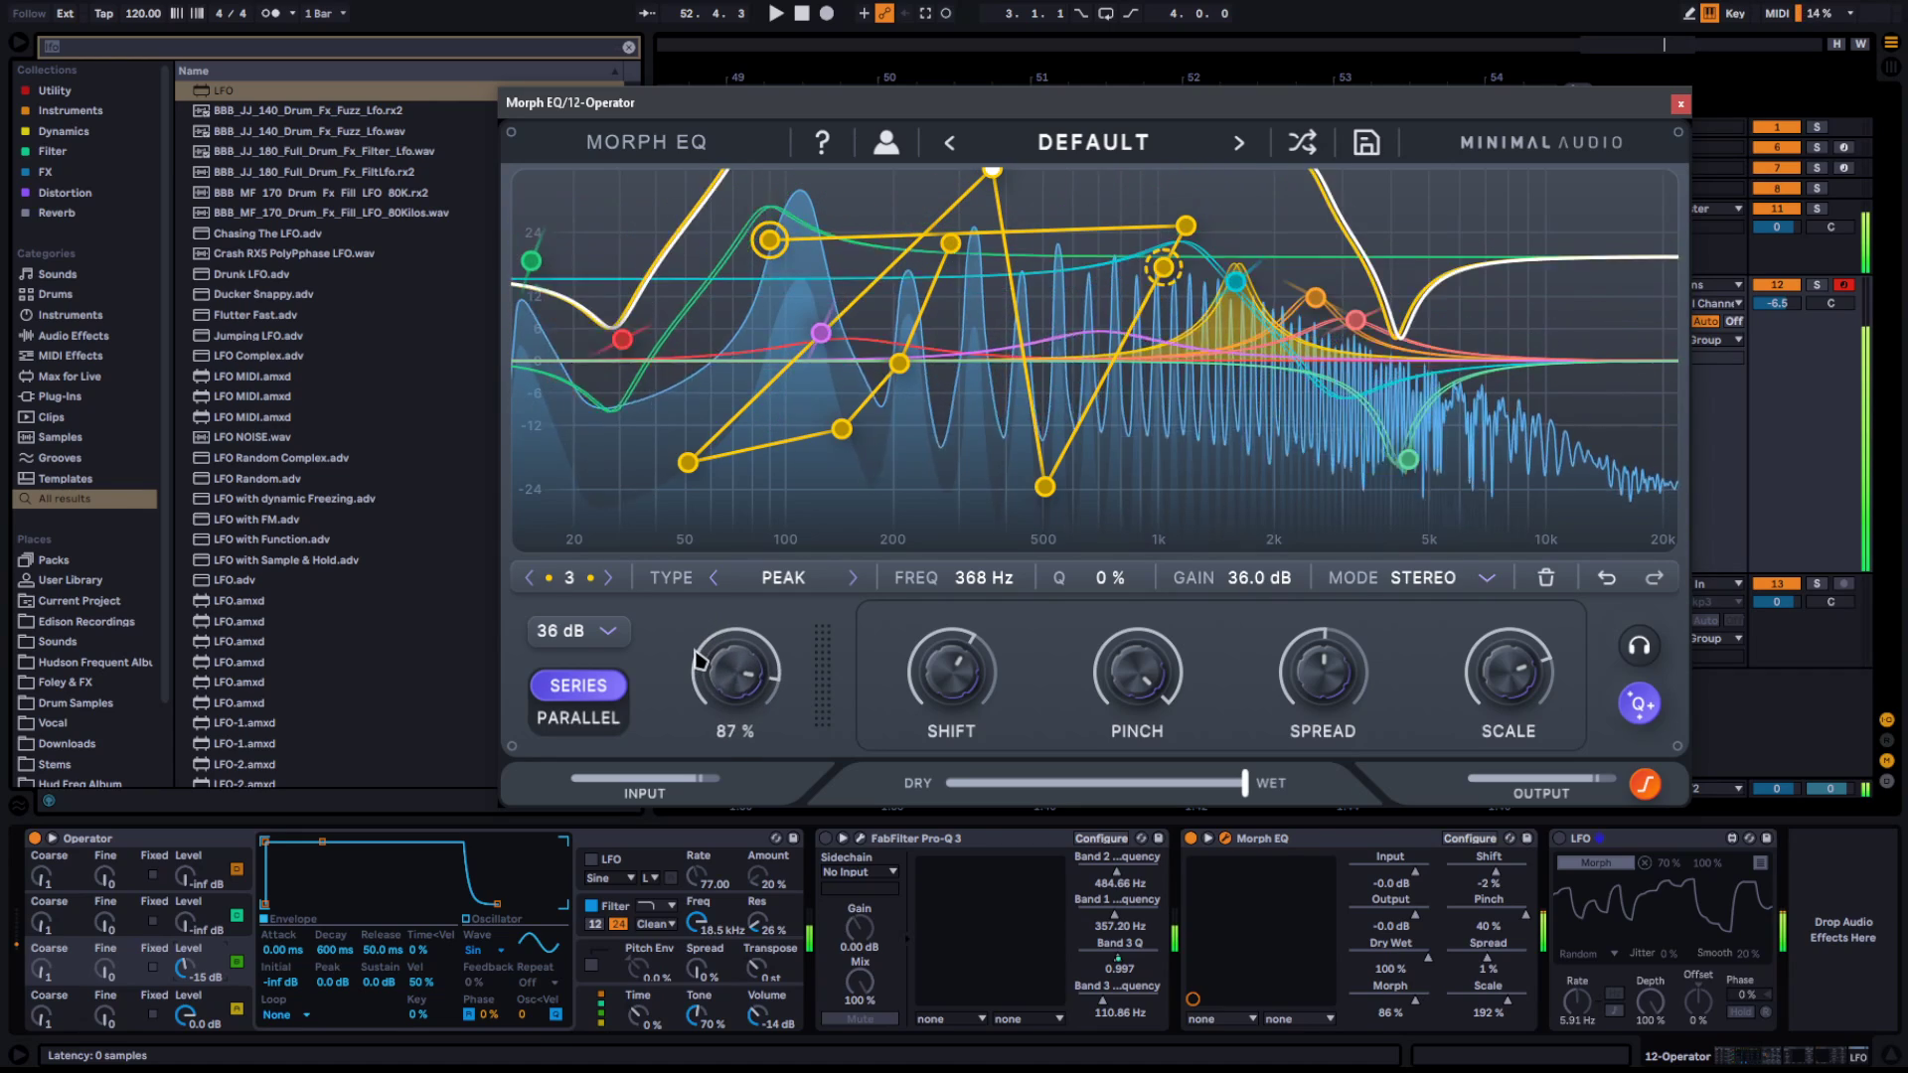
drag(954, 723, 581, 959)
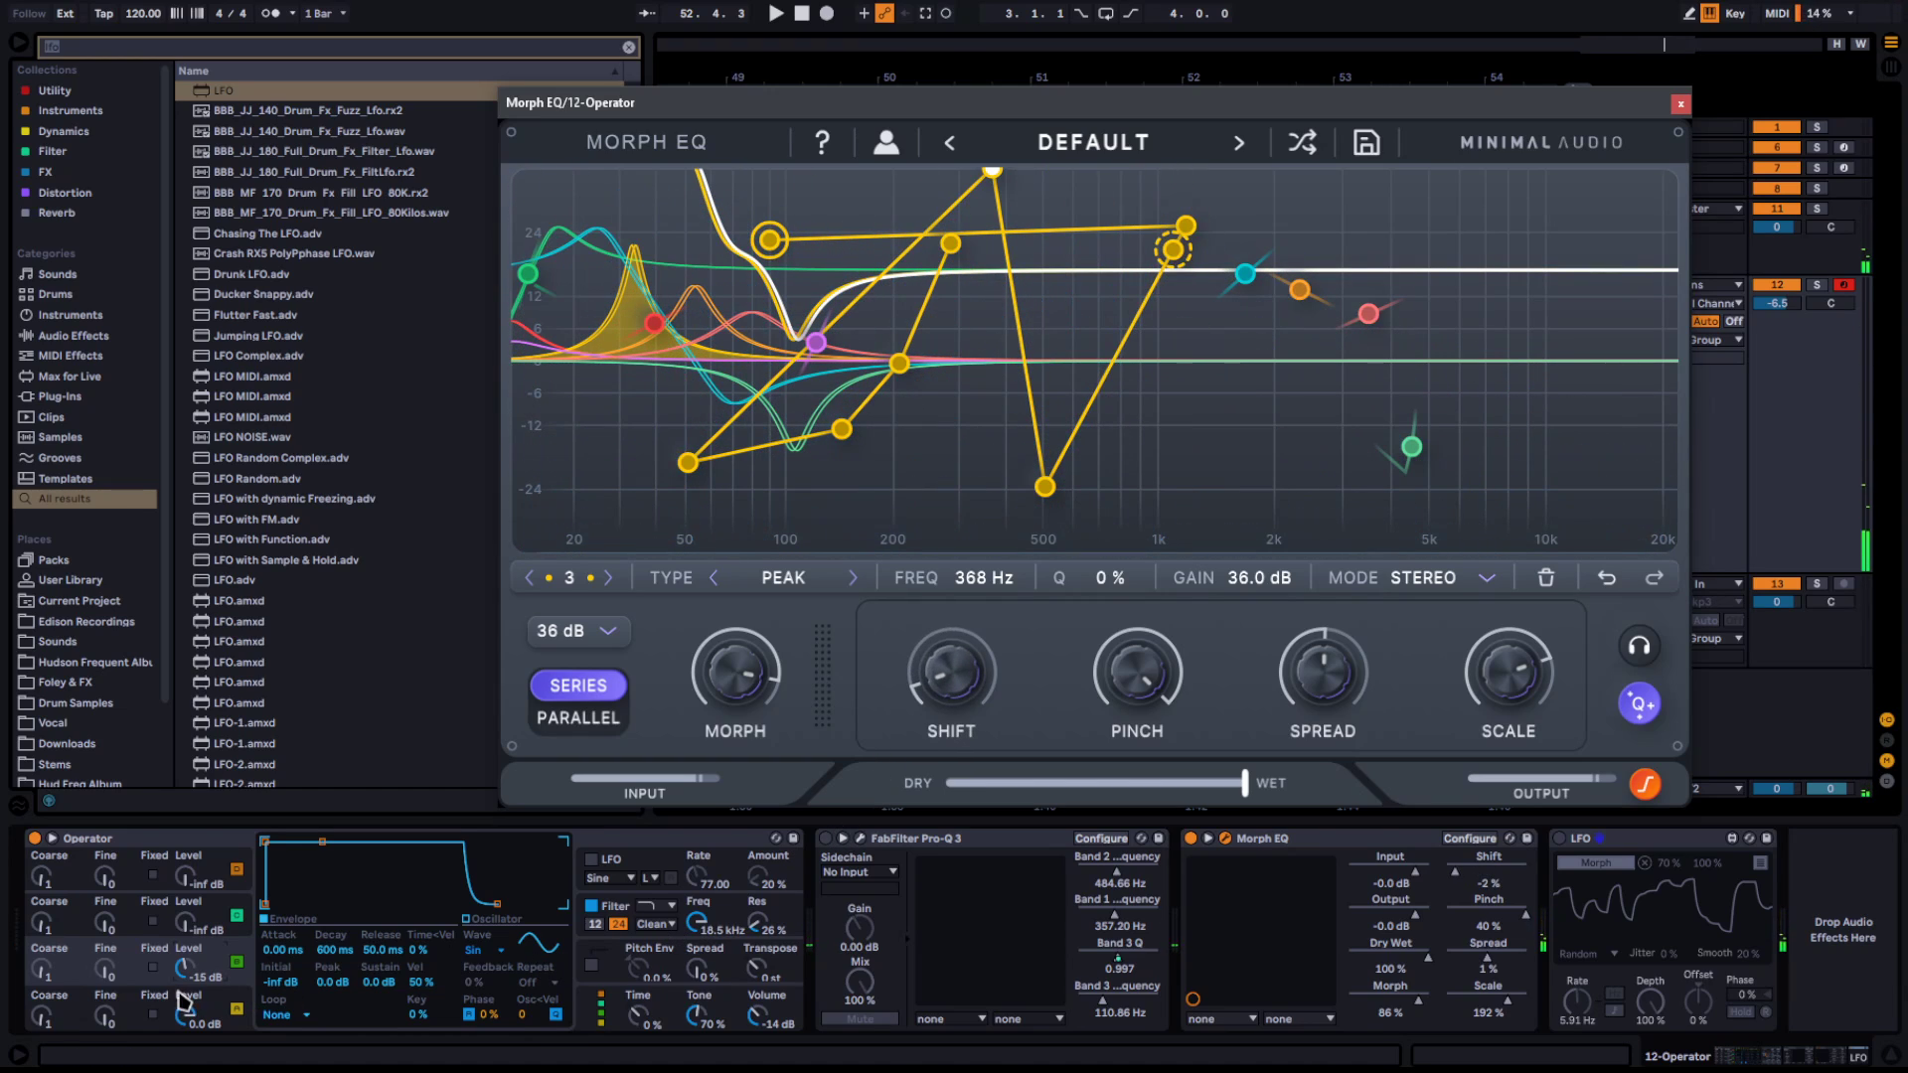
Switch off Operator's Oscillator B, bypass Morph EQ, and set Operator's Tone to 84% and Volume to -1.6 dB
click(237, 963)
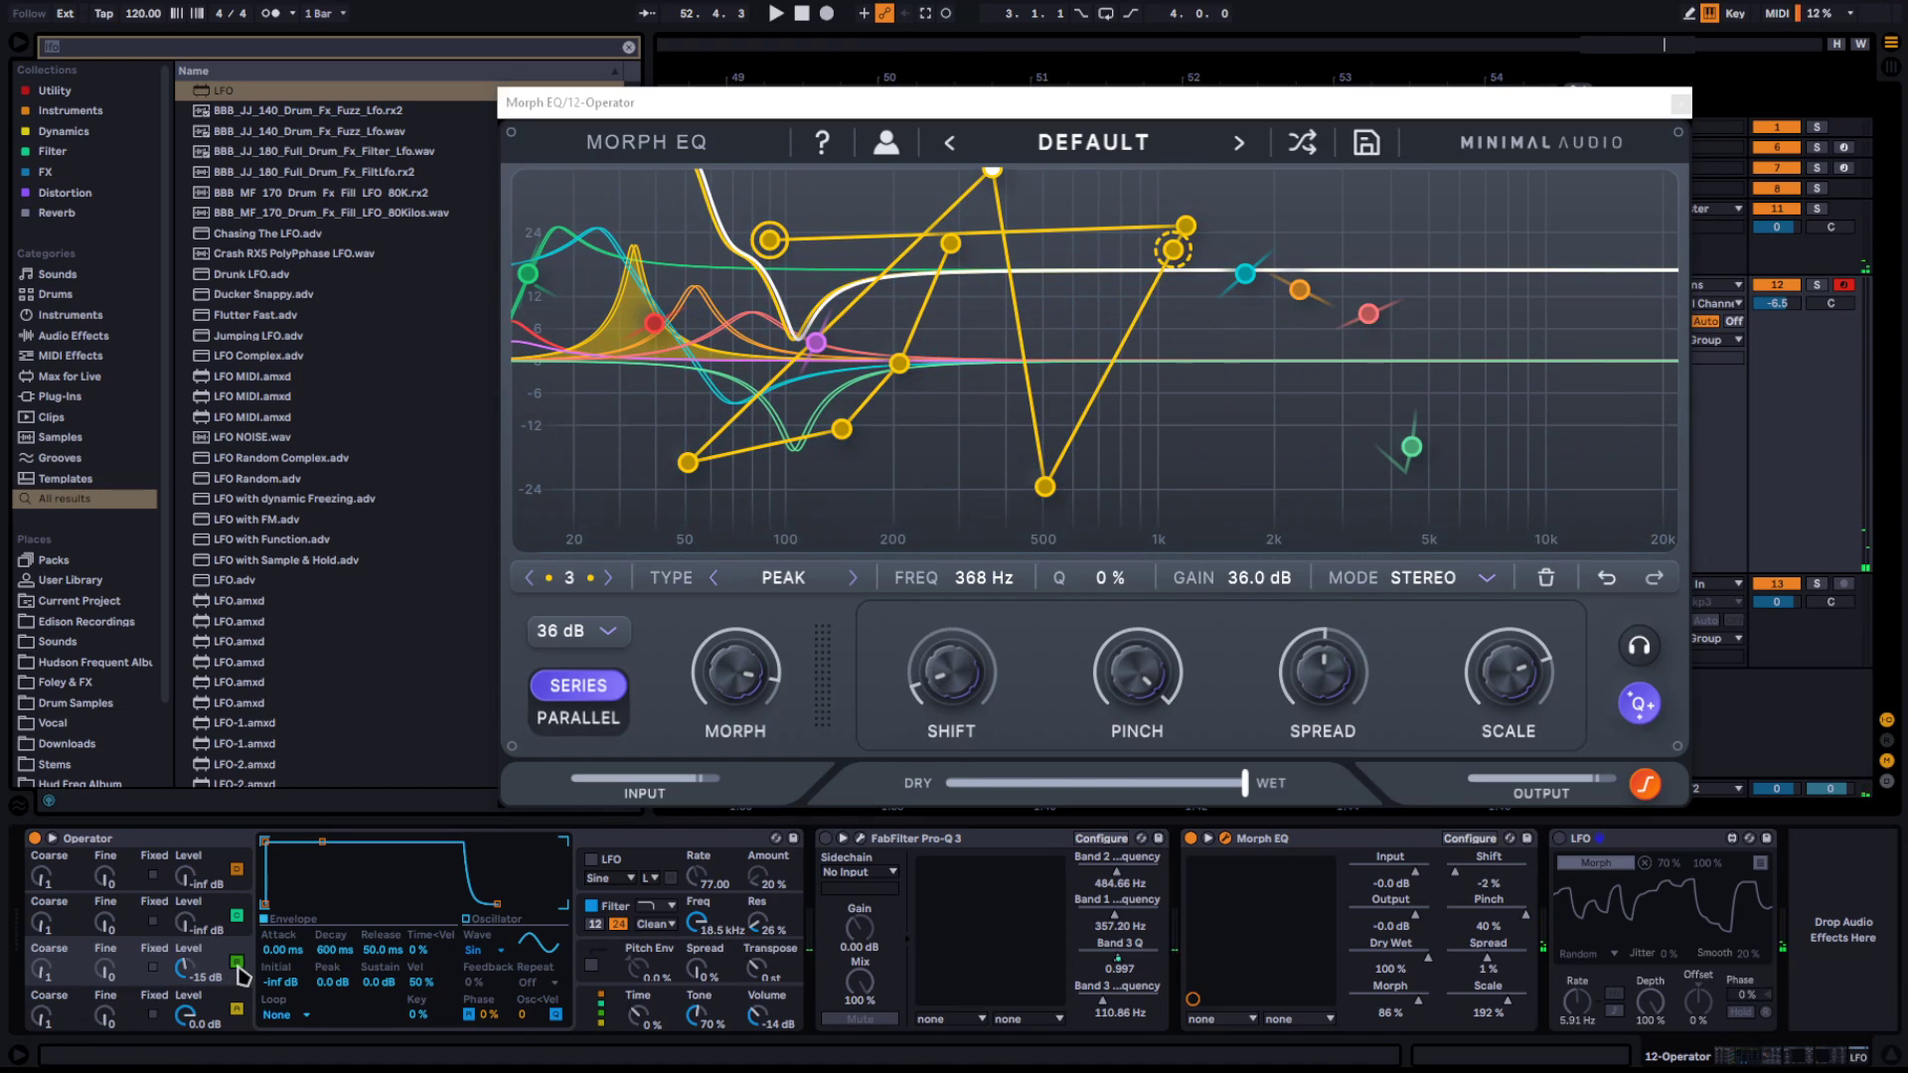
click(1185, 846)
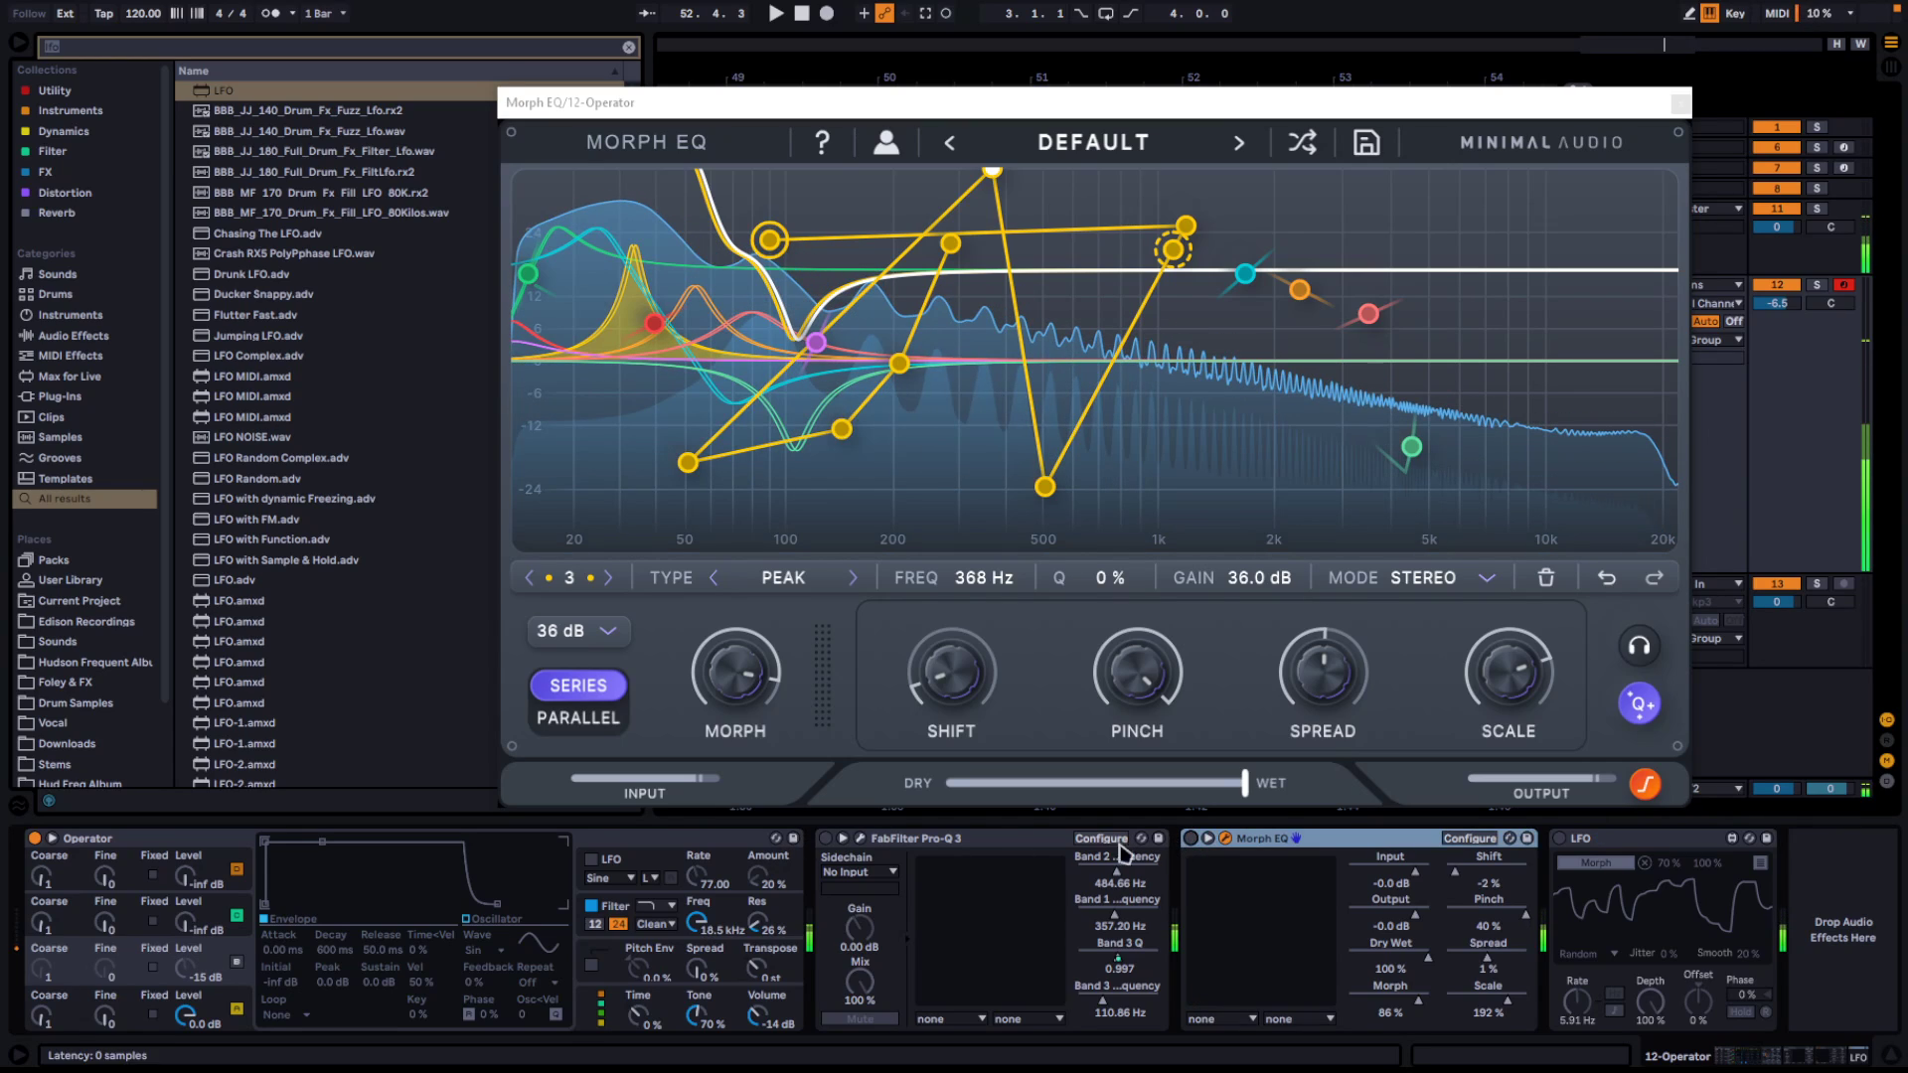
drag(738, 1035, 738, 1019)
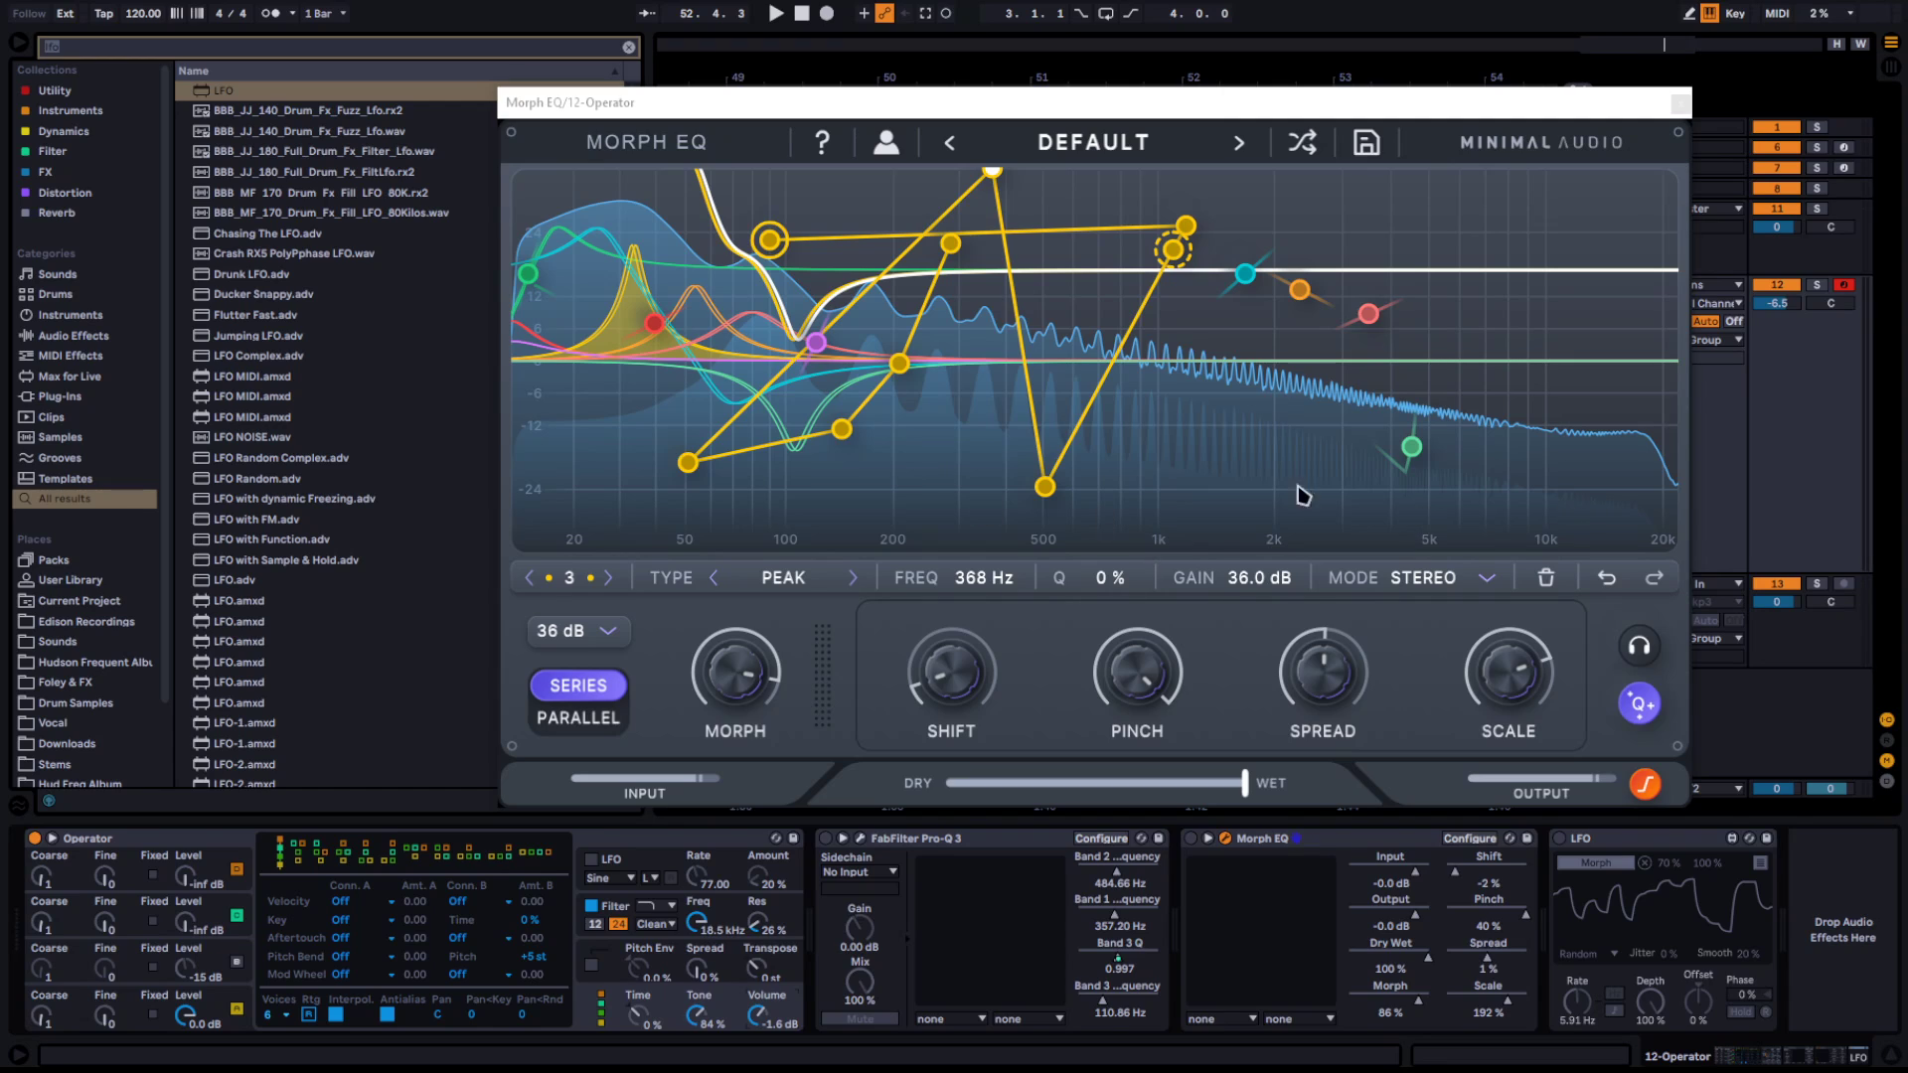
Reposition the Morph EQ window and add a peak filter at about 930 Hz with 4.9 dB gain
drag(861, 112, 904, 96)
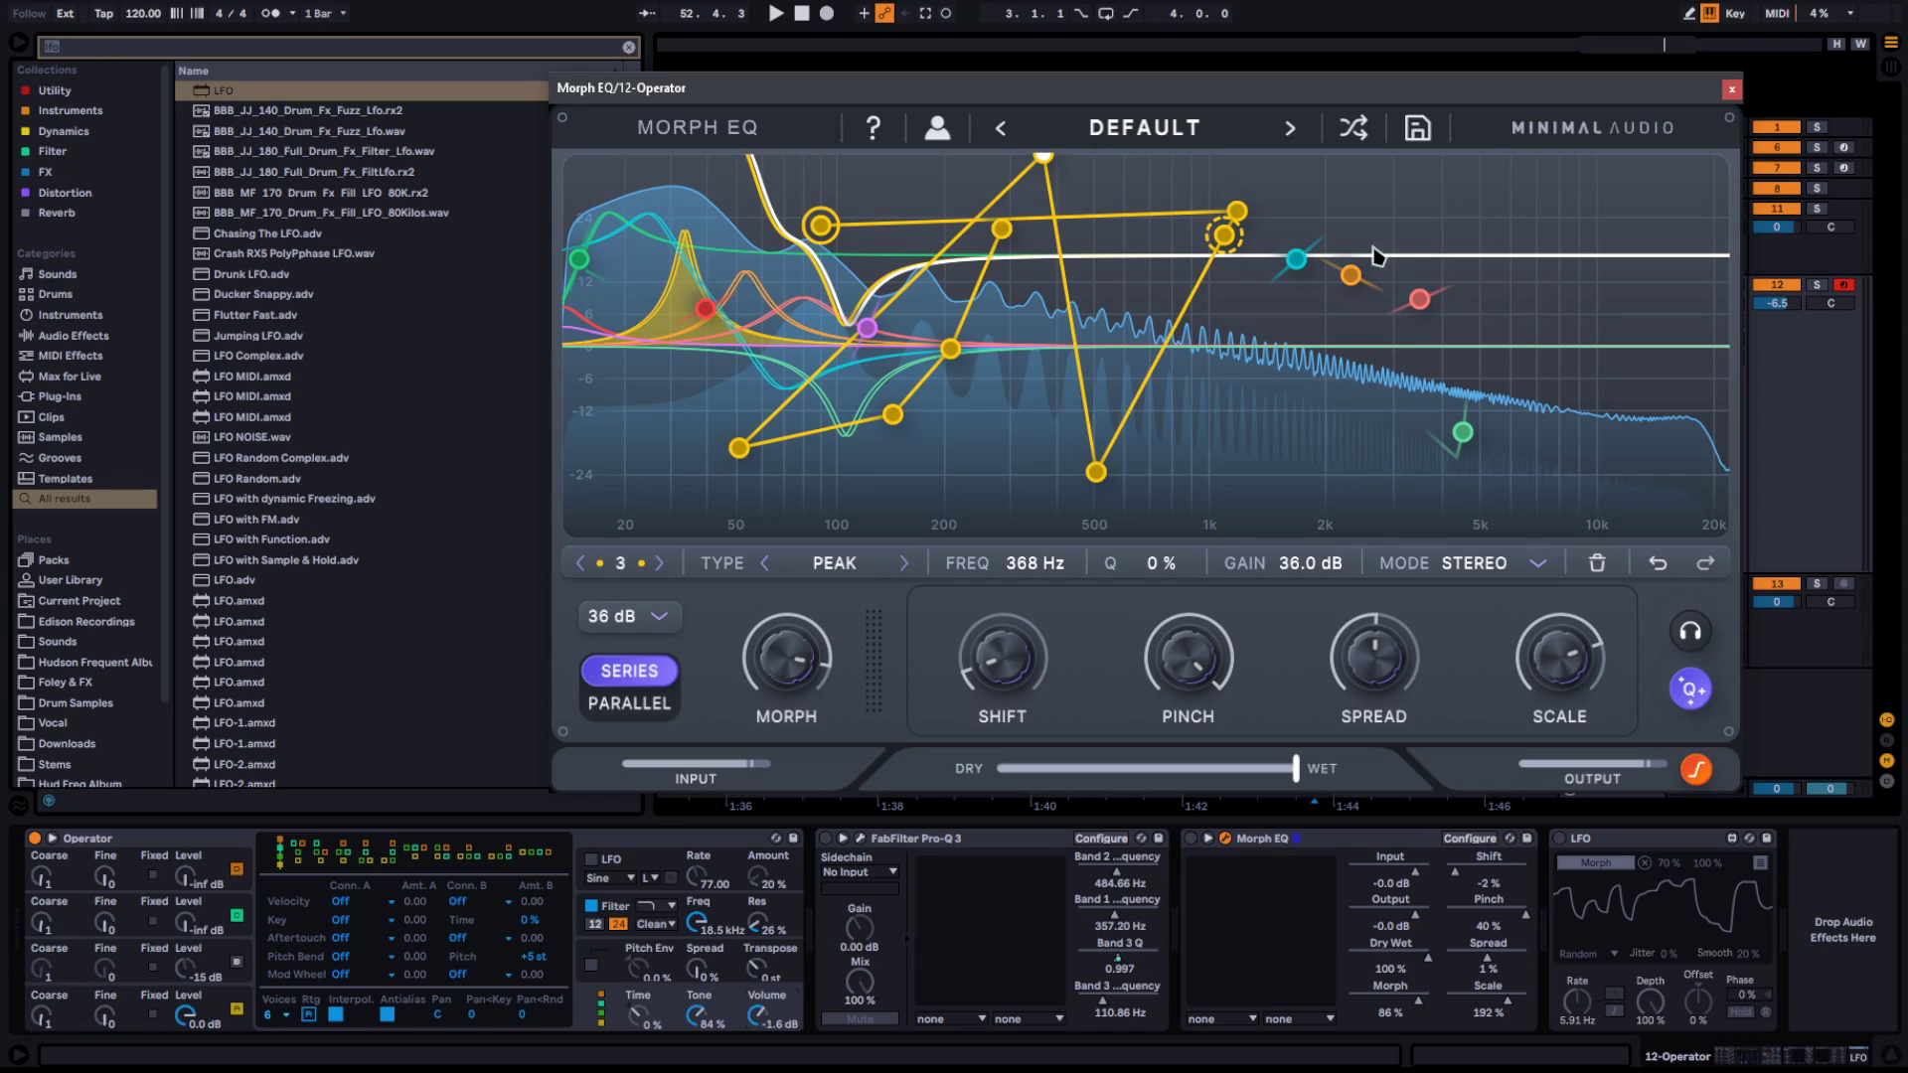
click(1242, 395)
drag(1239, 386, 1197, 319)
Delete Morph EQ from the Operator track, load a fresh instance from the Filter collection, and enlarge its window
click(1281, 853)
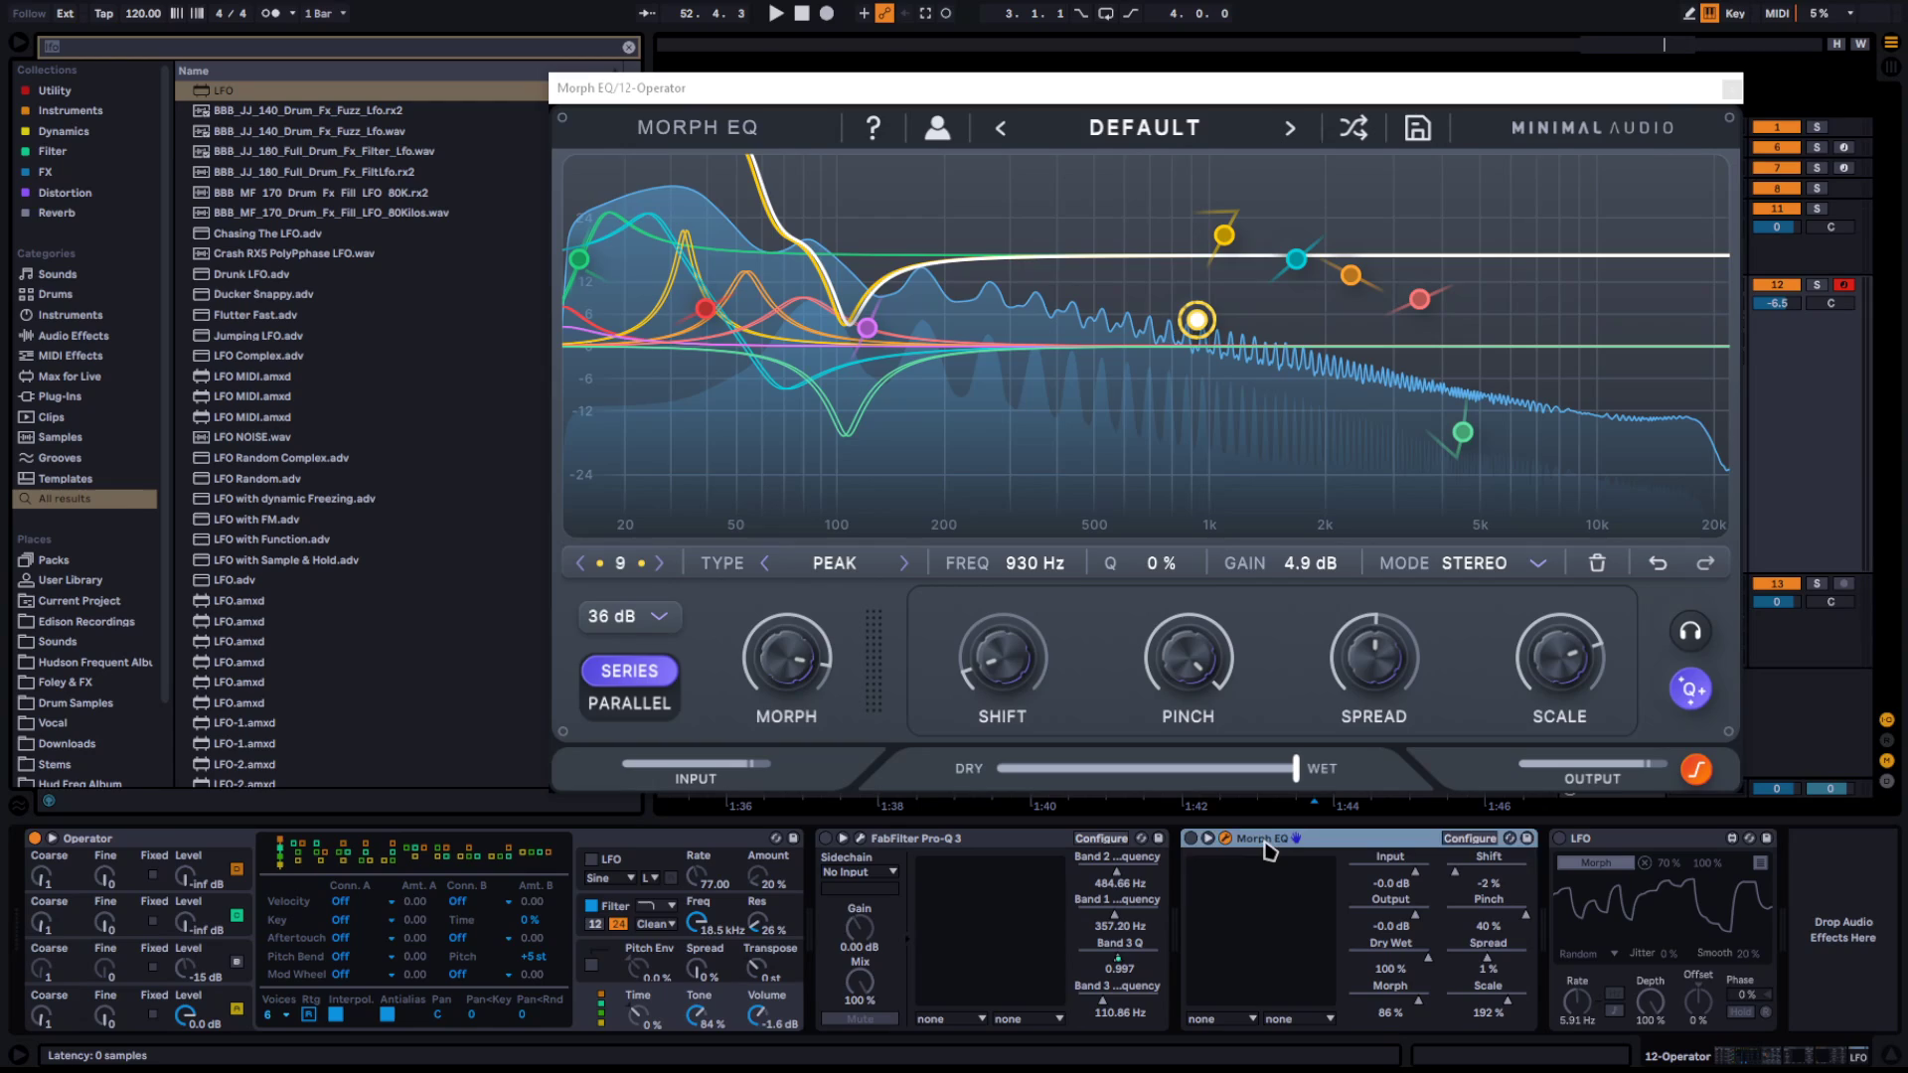
key(Delete)
click(75, 154)
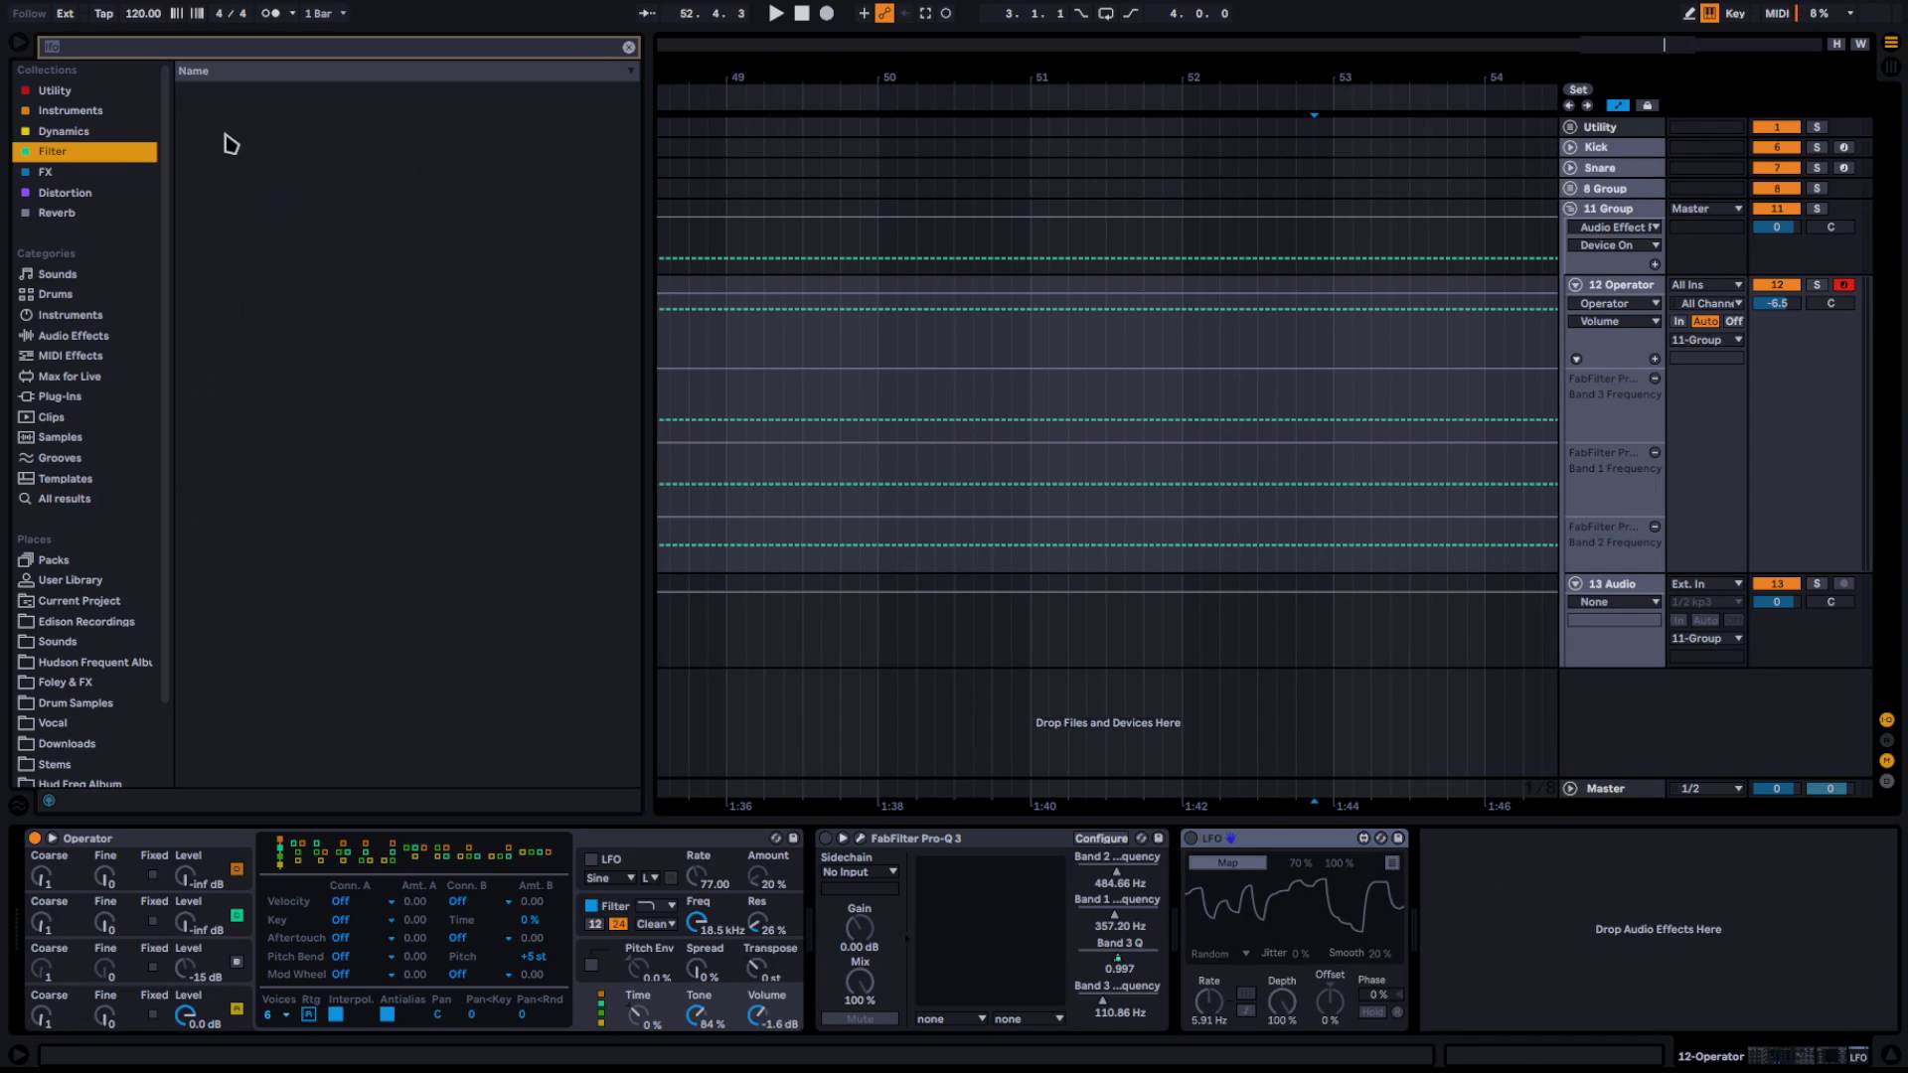
click(630, 47)
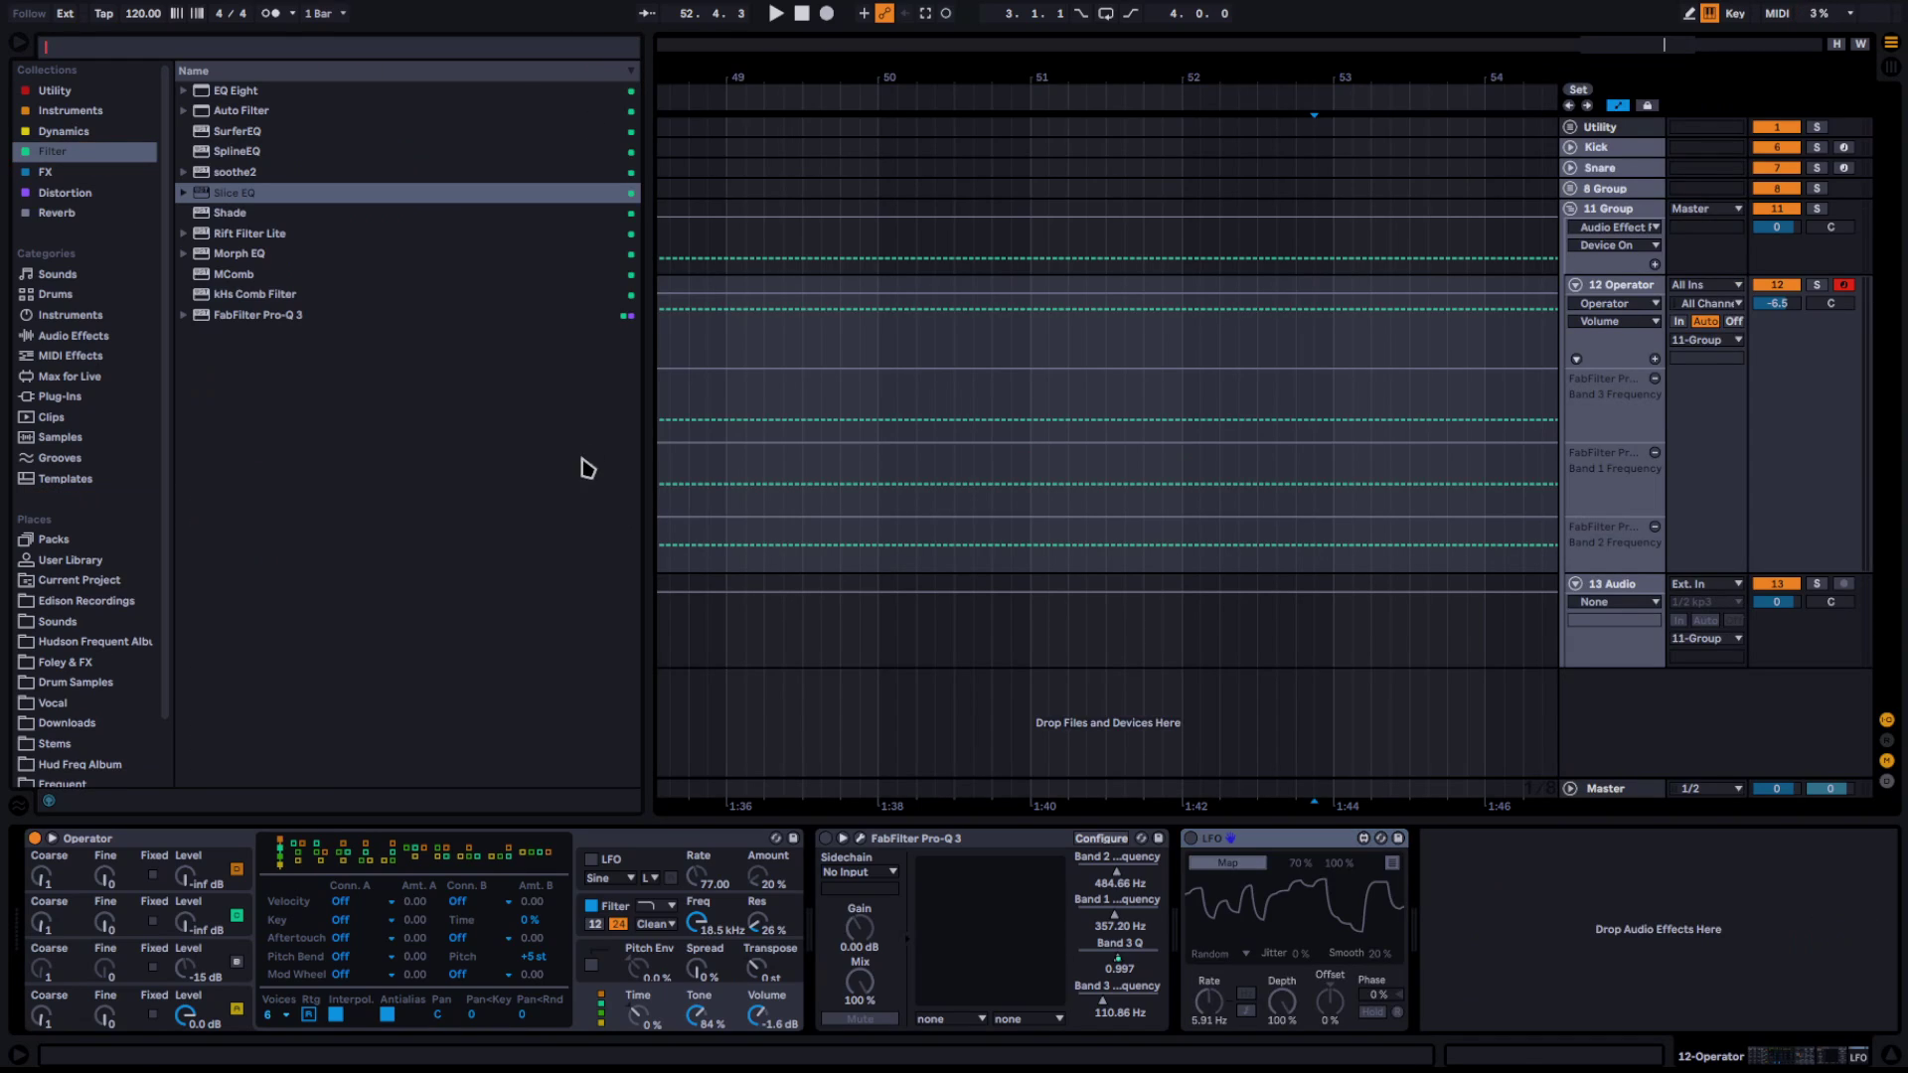
click(260, 255)
double_click(245, 256)
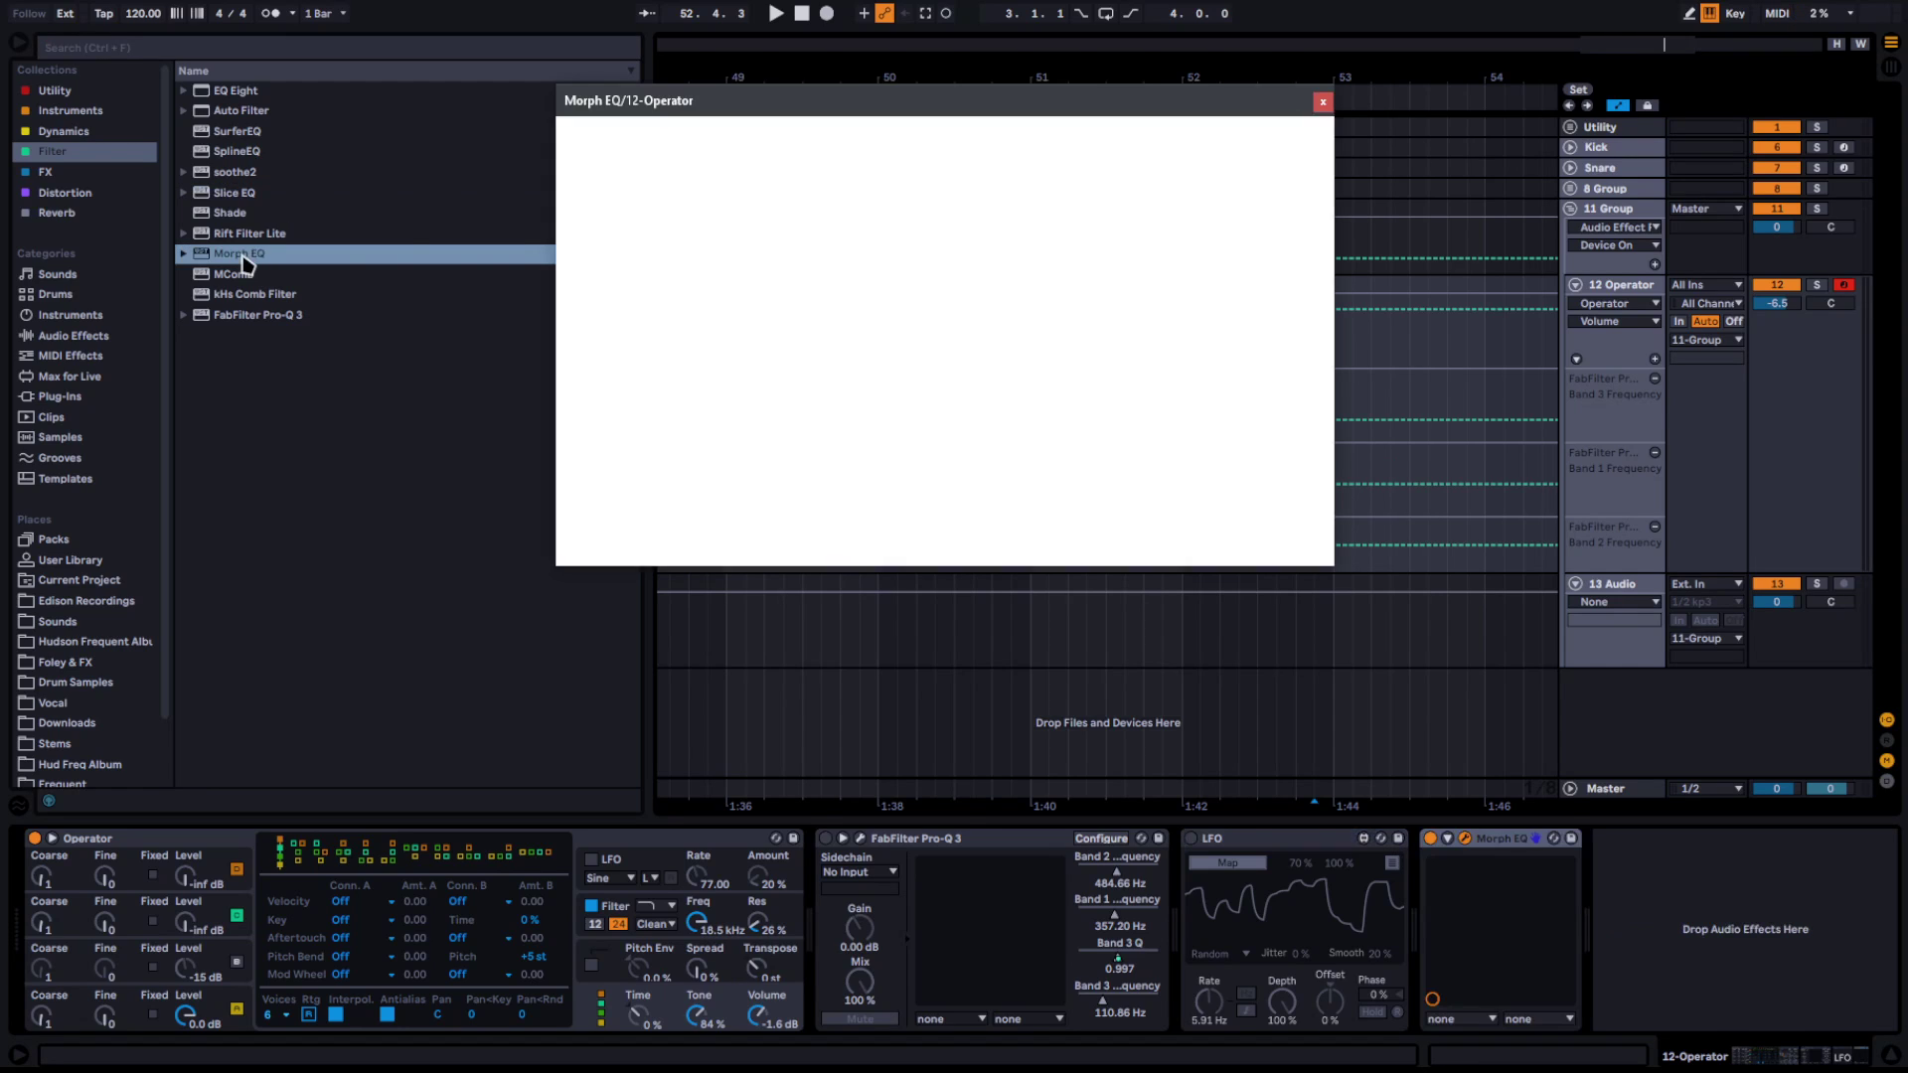
drag(1328, 557, 1790, 823)
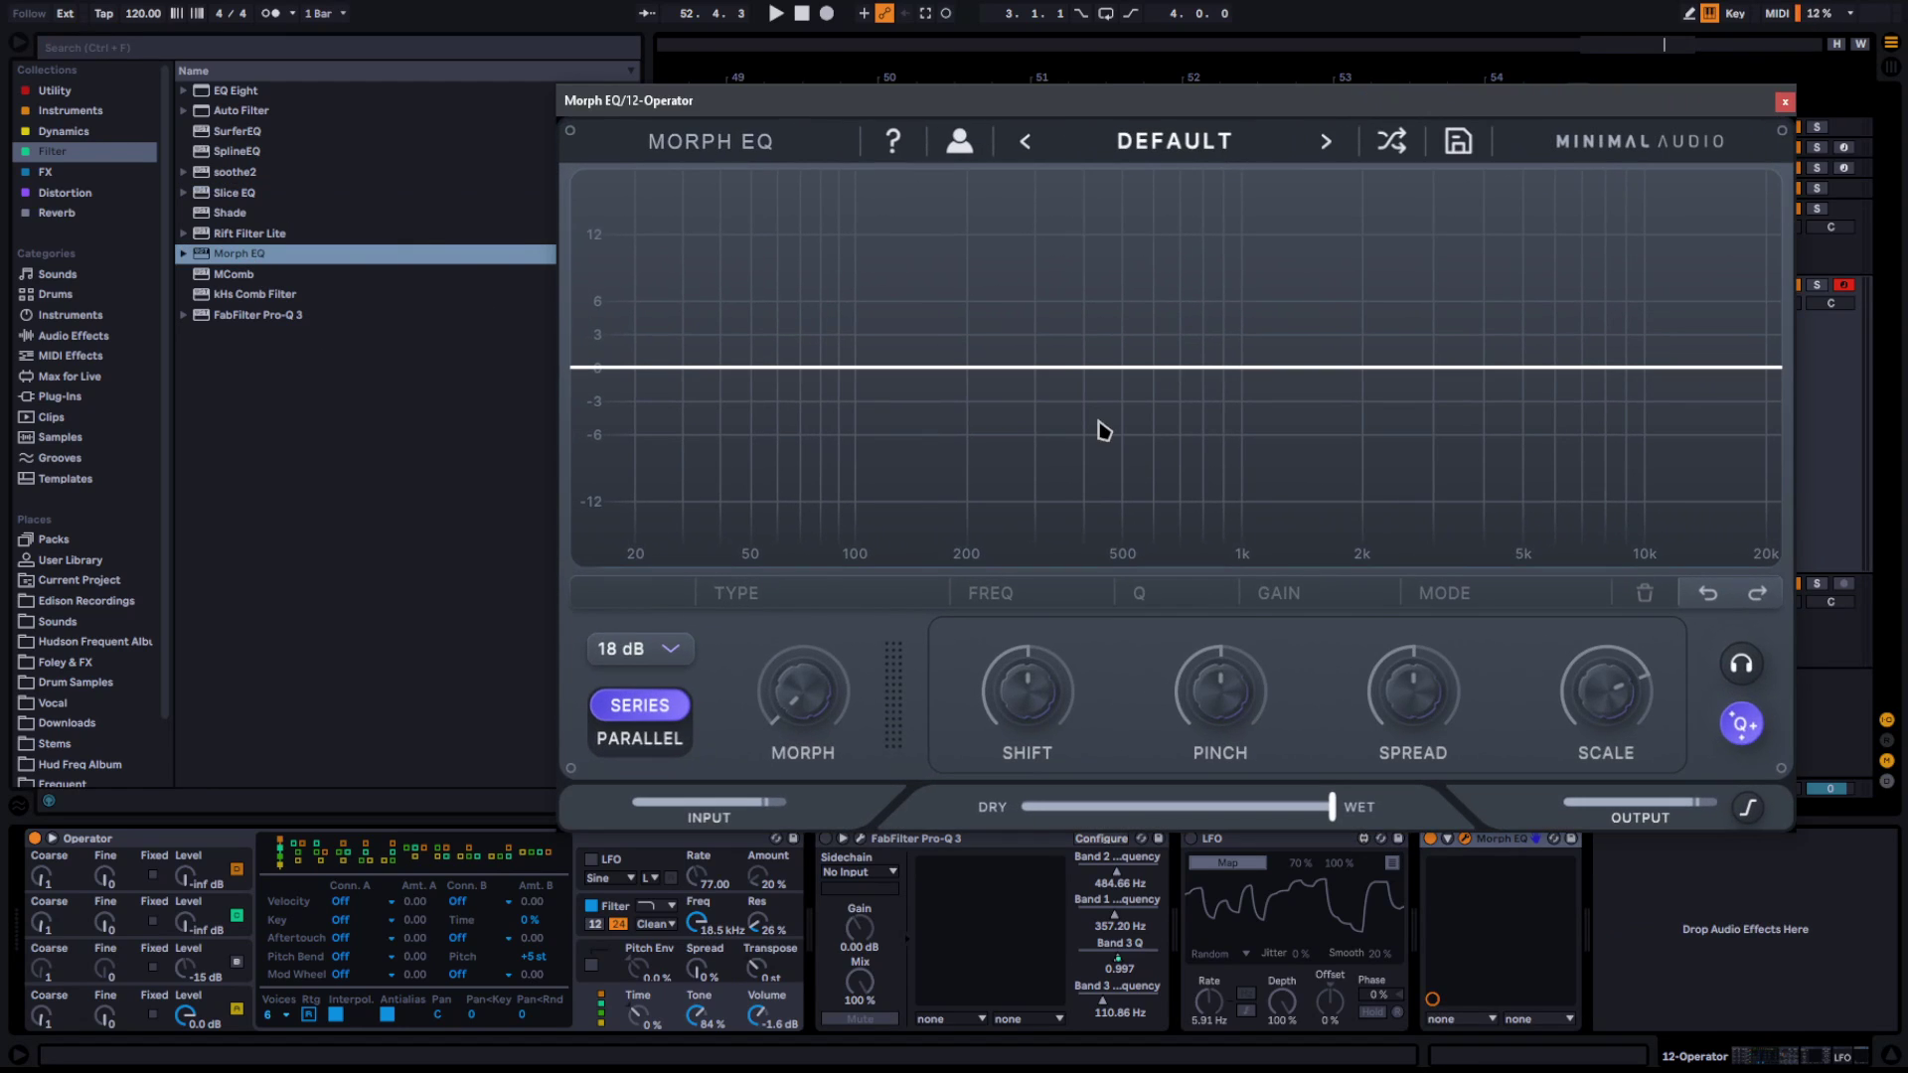
Add a peak filter at about 456 Hz with 12.9 dB gain and toggle the gain-linked Q option, leaving it on
double_click(1061, 369)
drag(1060, 369, 1106, 224)
click(1743, 728)
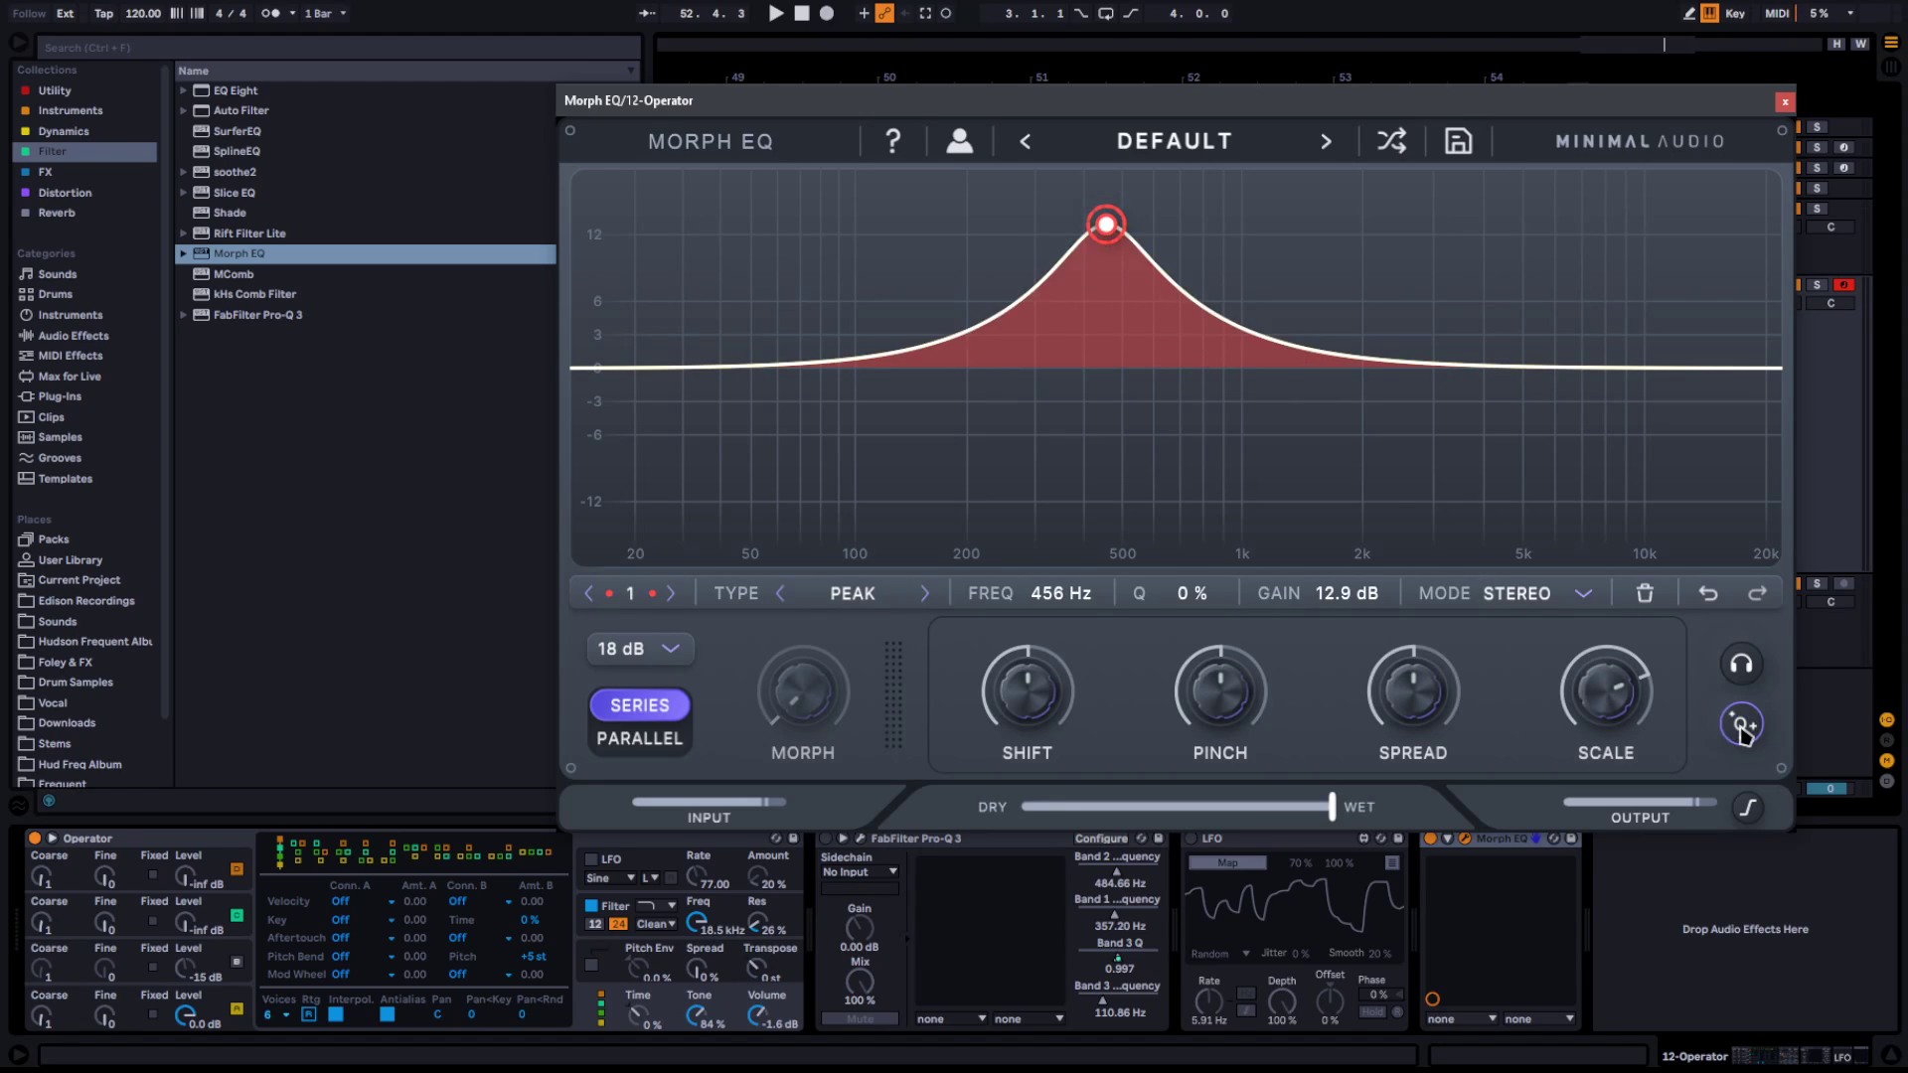
click(1743, 727)
click(1742, 727)
click(1742, 727)
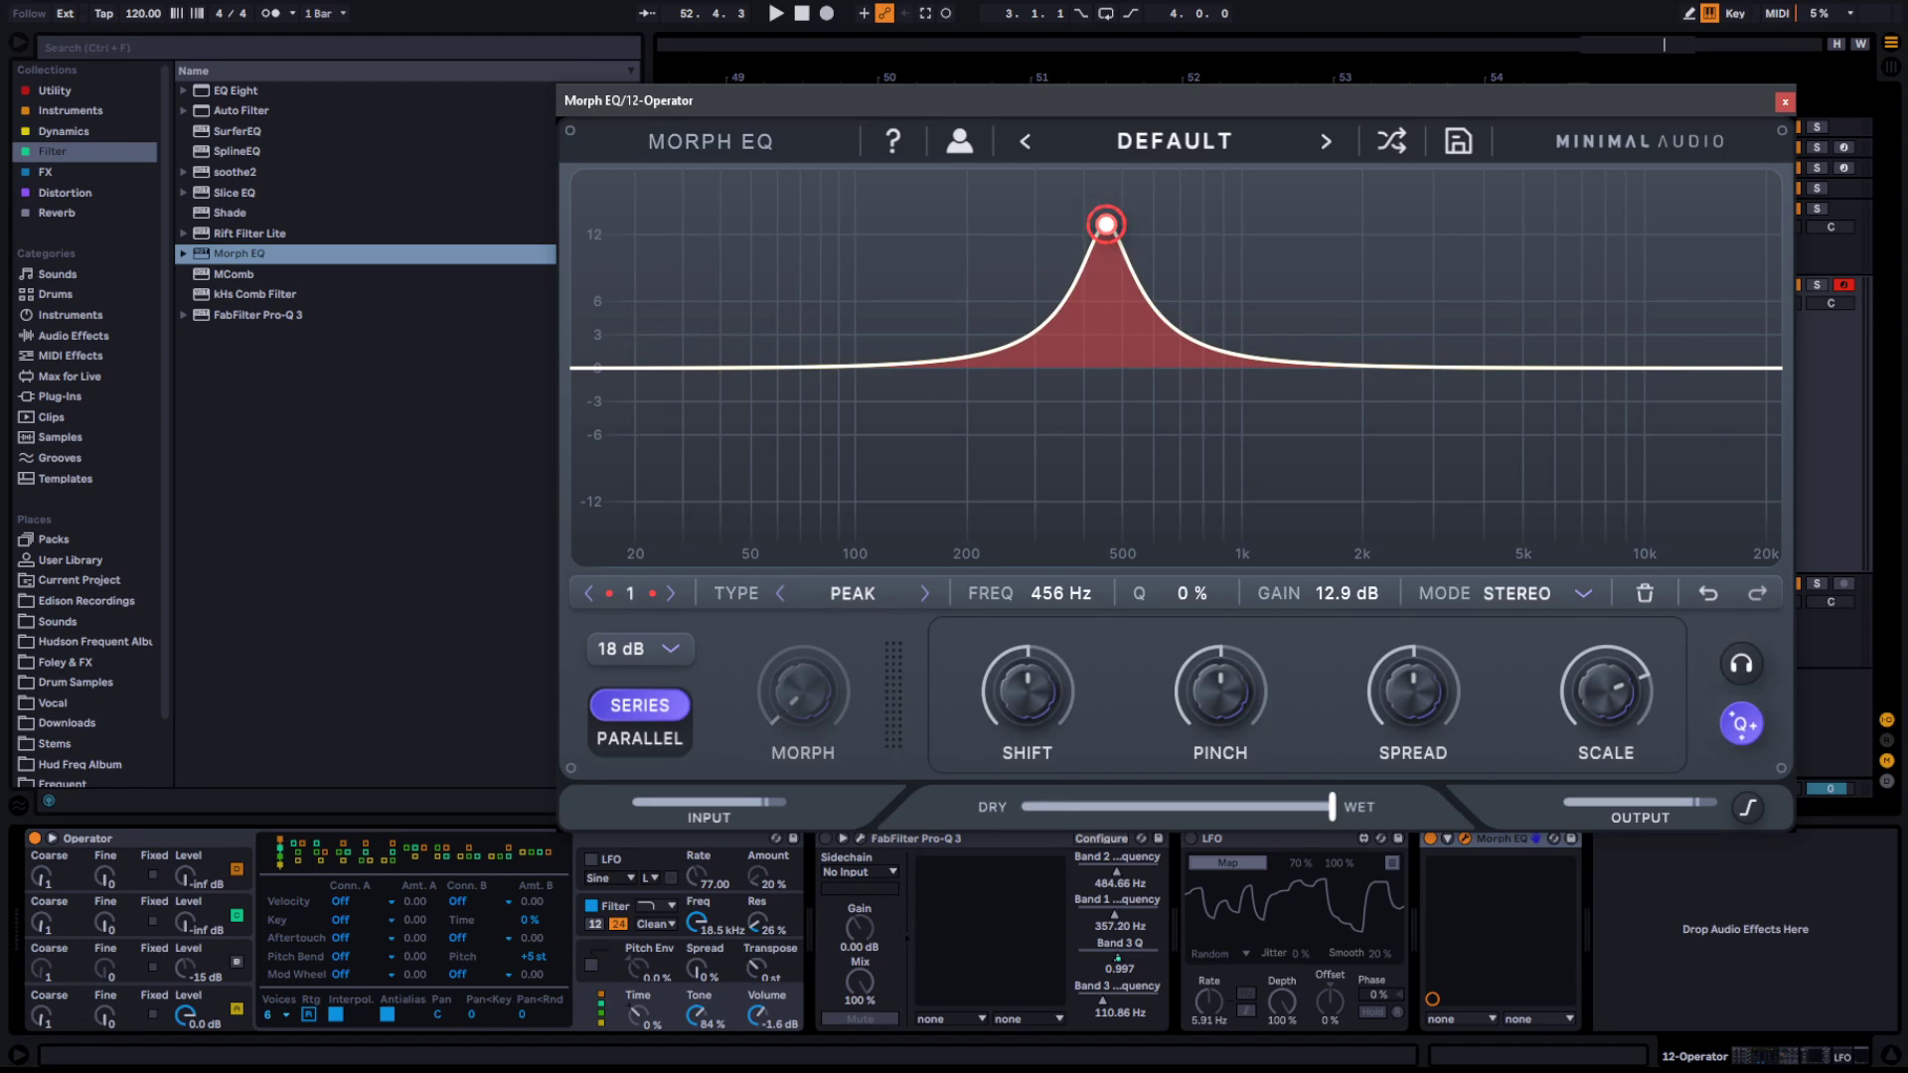
Move the peak to about 691 Hz at 14.7 dB and toggle the gain-linked Q option off and on again
drag(1106, 225, 1177, 205)
click(1742, 726)
click(1742, 727)
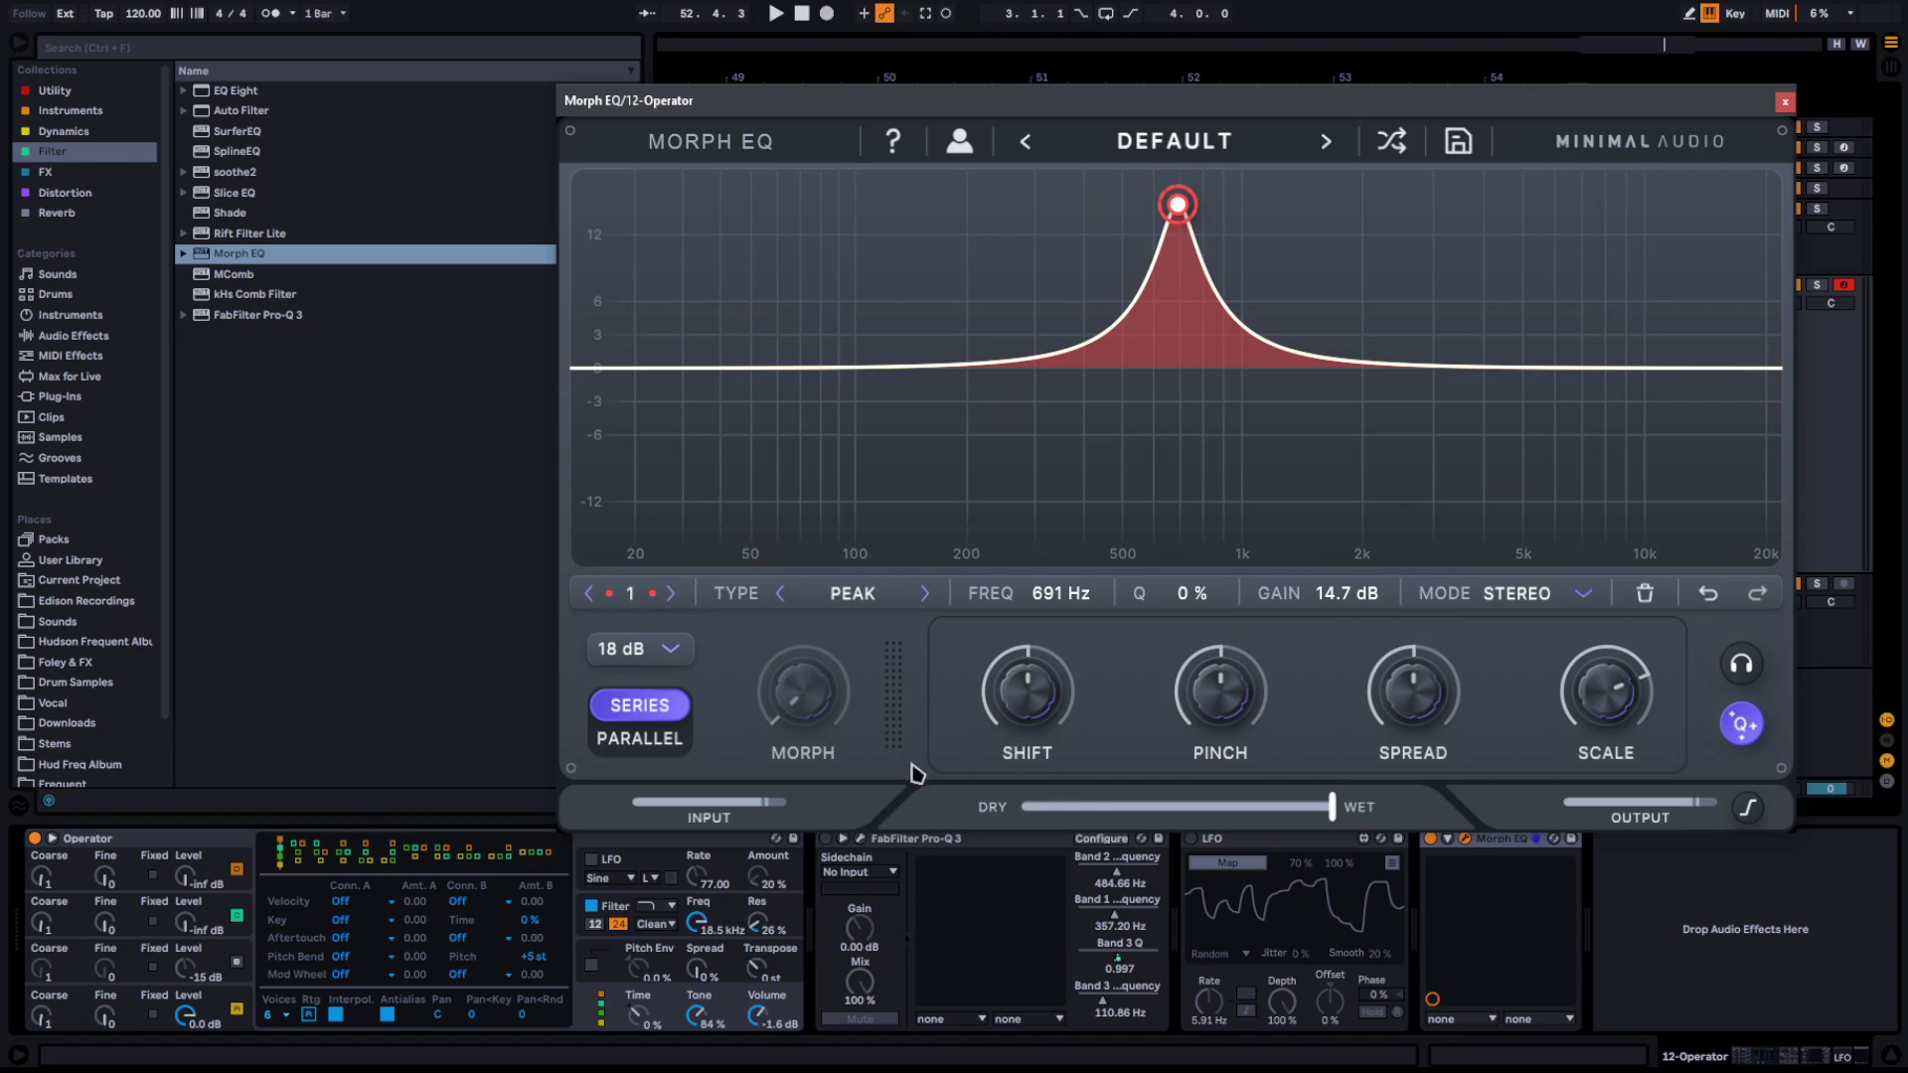
Switch the filter routing to Parallel and move the peak to 18 dB gain between 50 and 100 Hz
click(636, 742)
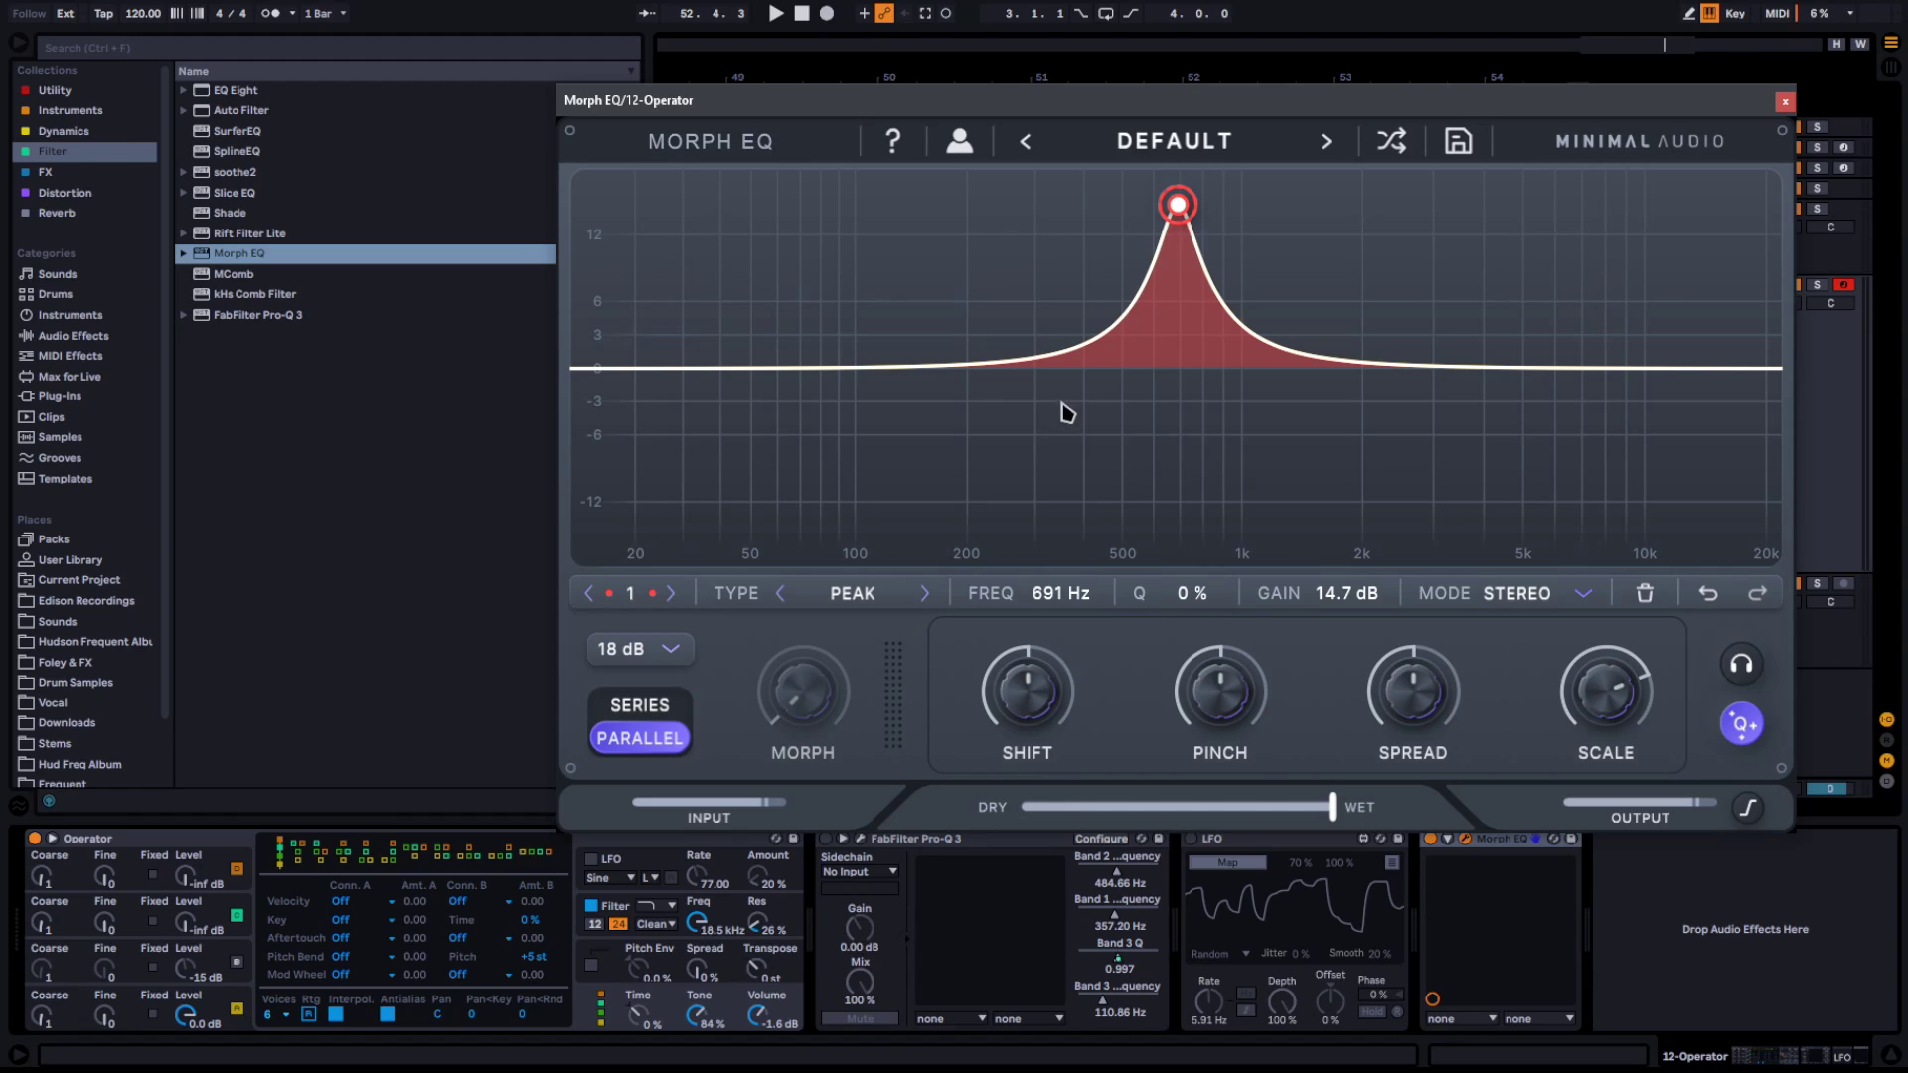
drag(1200, 212, 1005, 290)
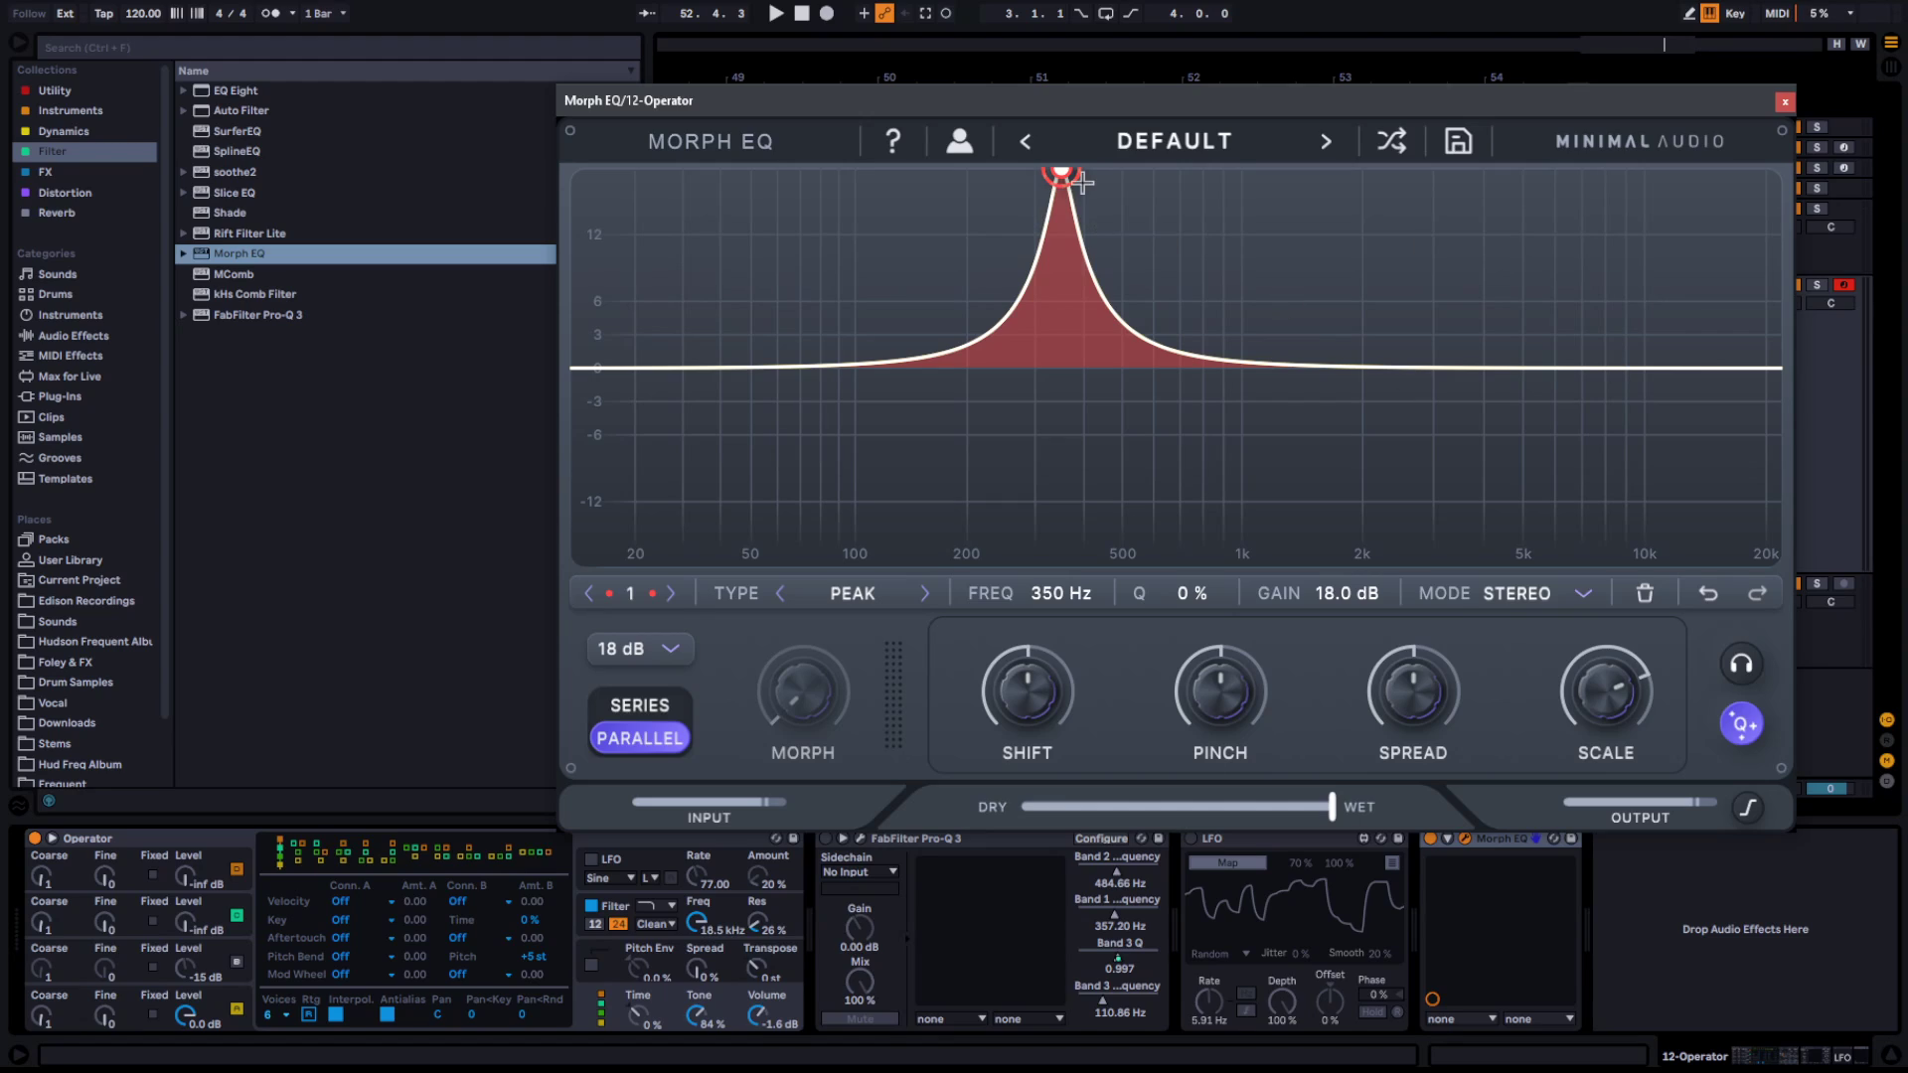
drag(1061, 176, 813, 176)
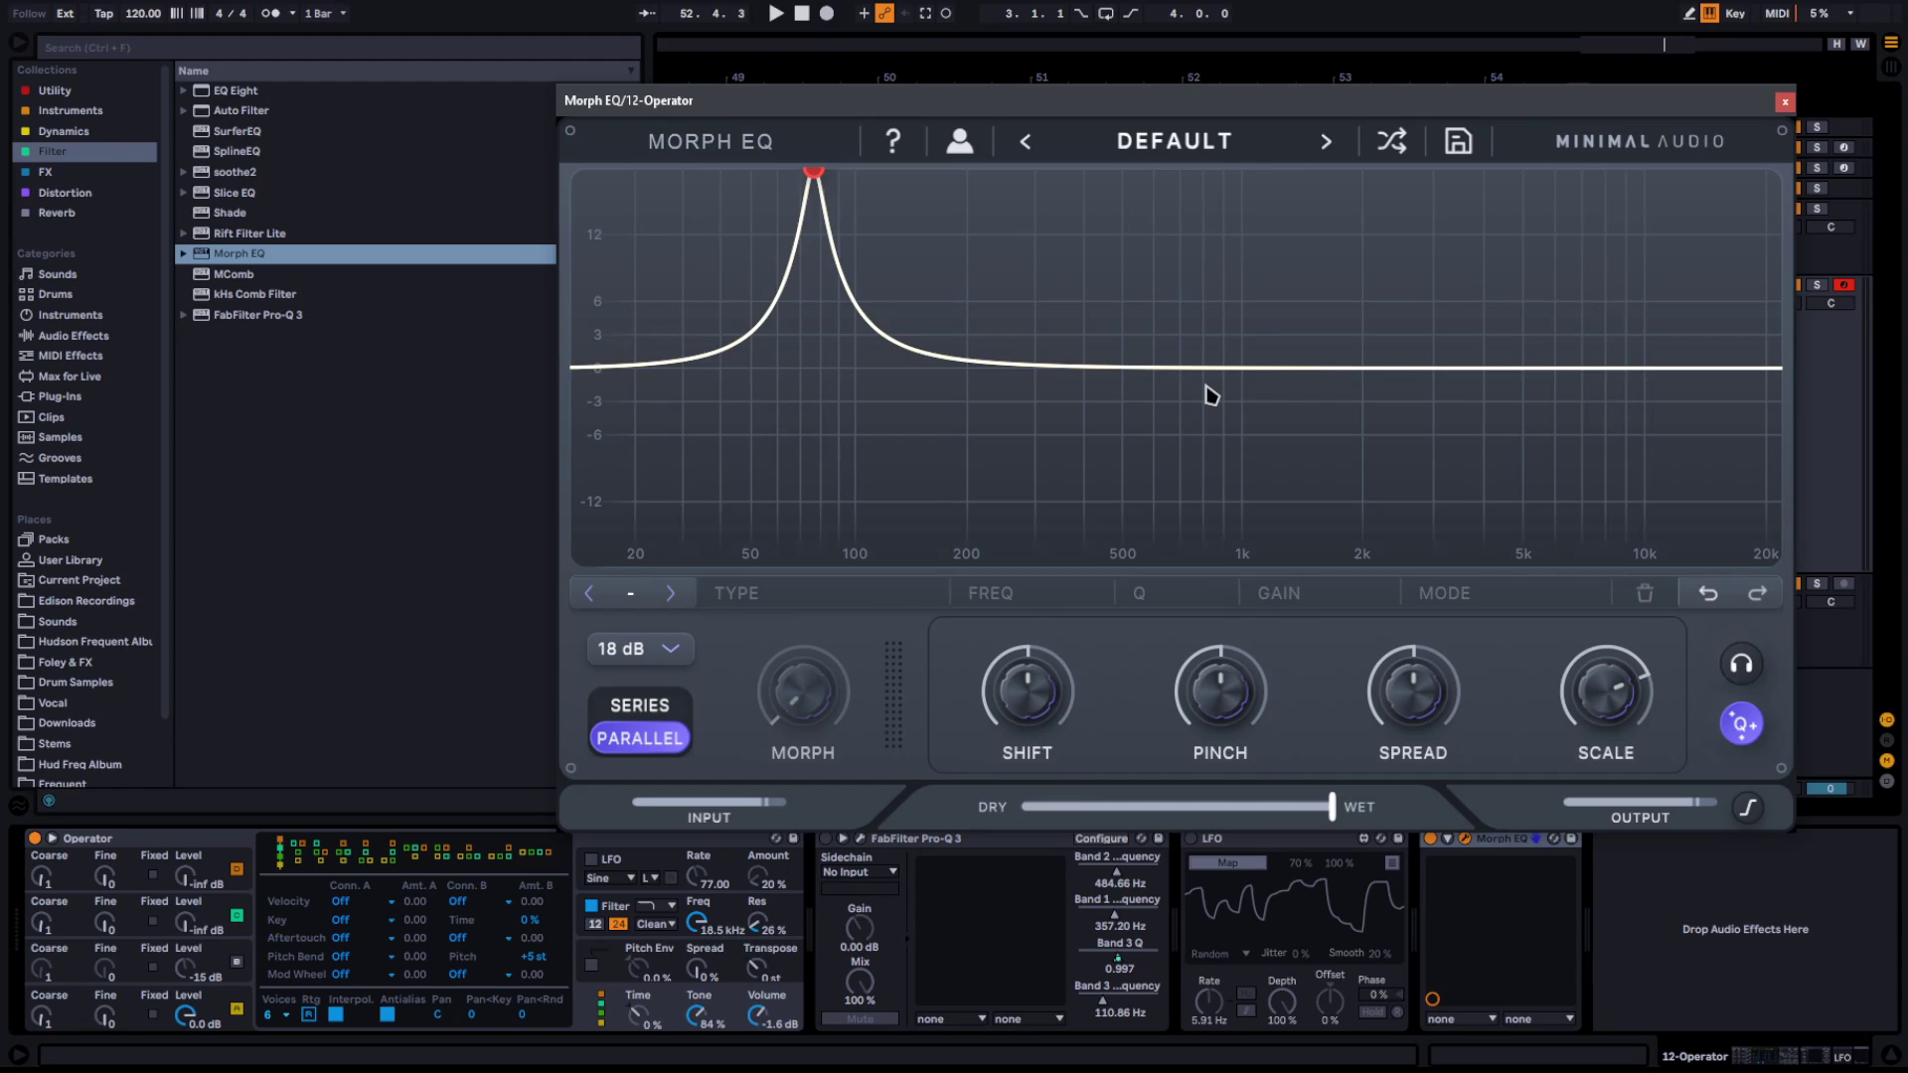
Add a second filter to the EQ as a Peak and place it at 311 Hz with 15.6 dB gain
double_click(1189, 319)
drag(1188, 319, 1129, 177)
click(867, 595)
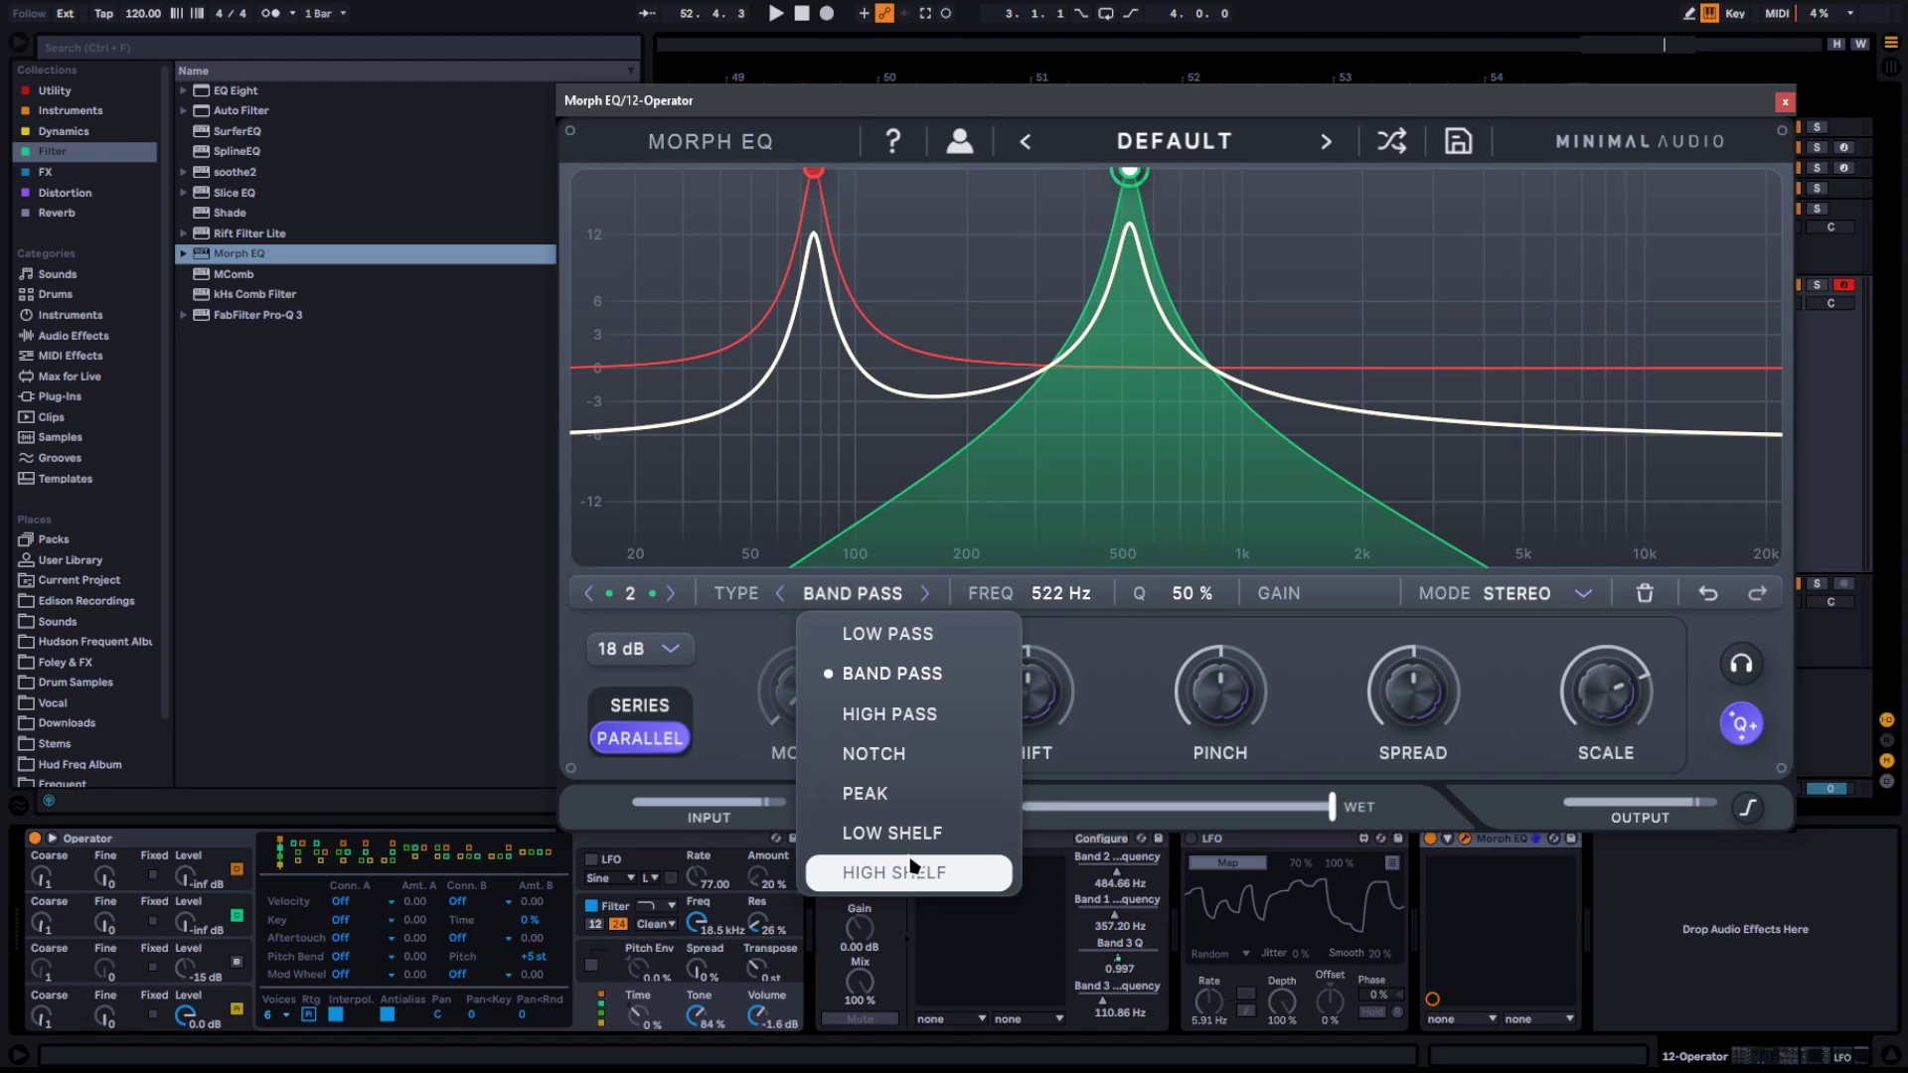
click(883, 794)
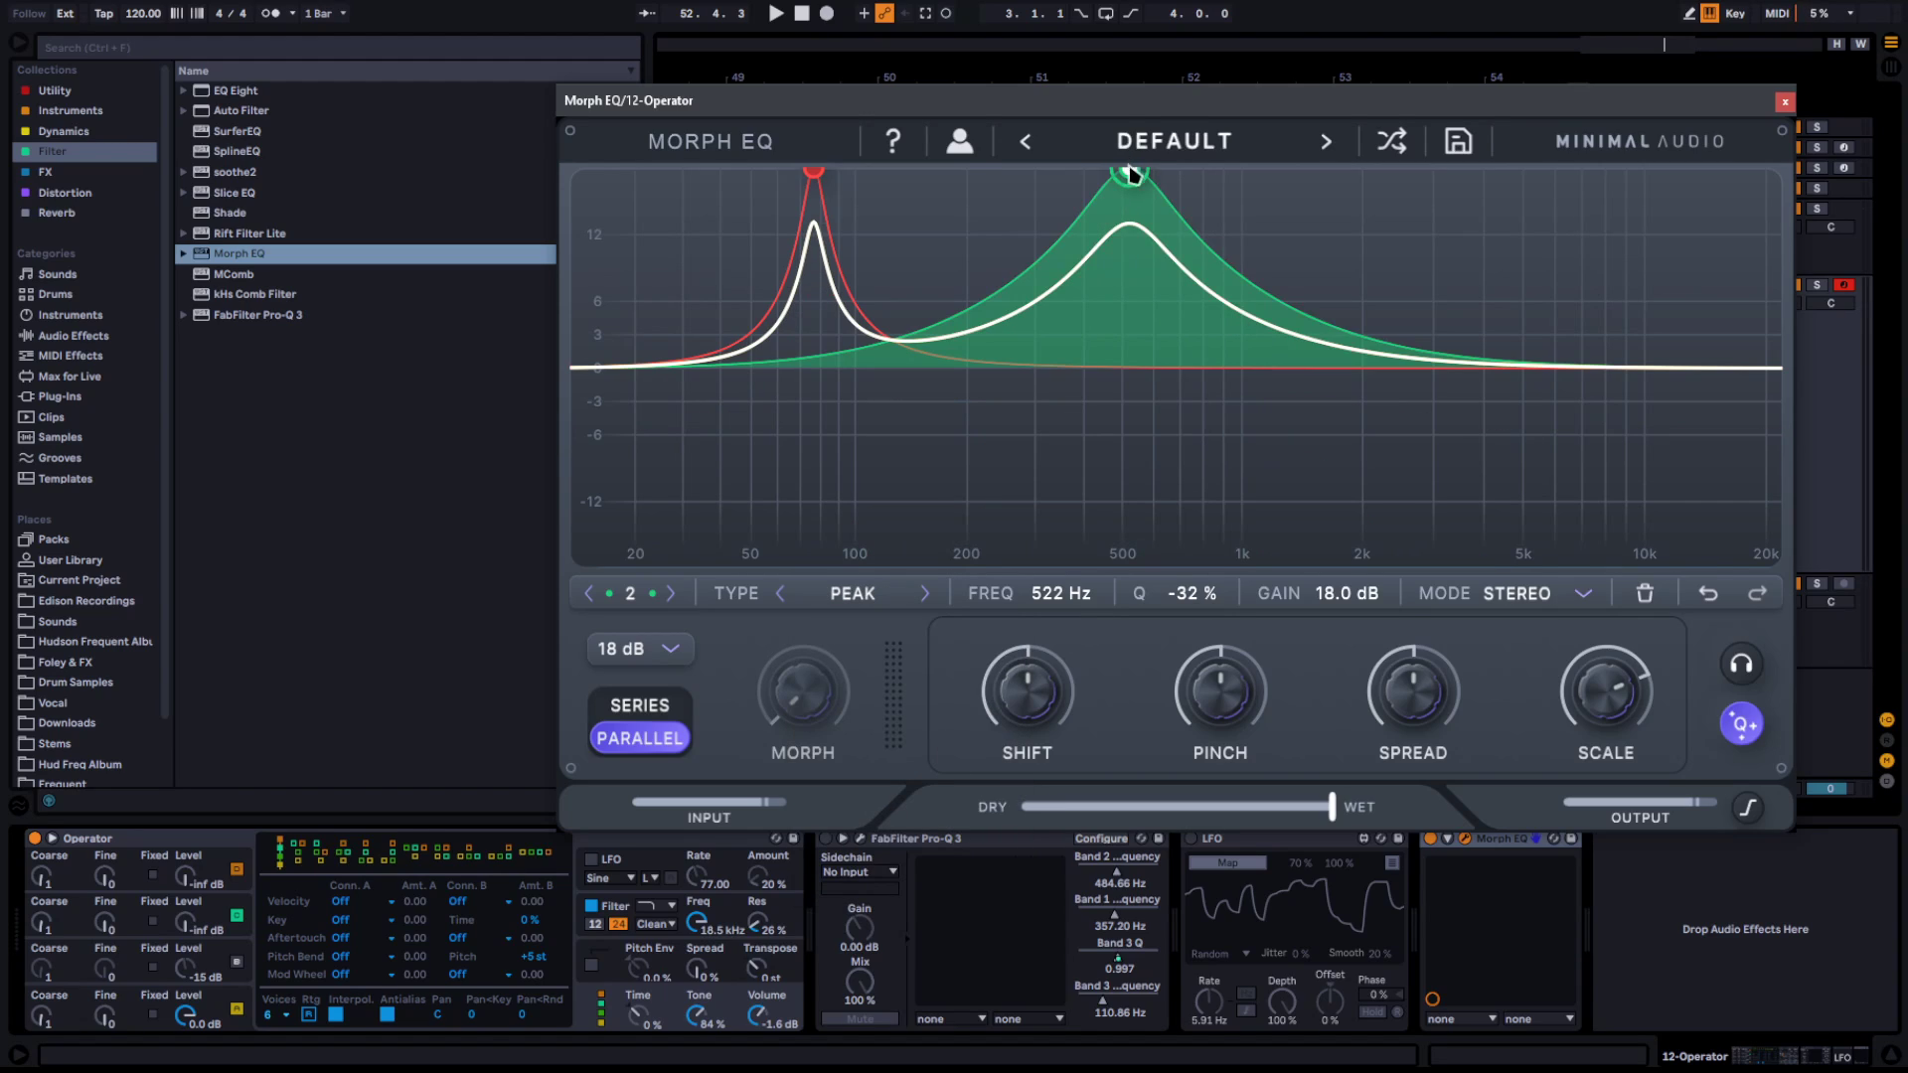
drag(1130, 175, 1042, 194)
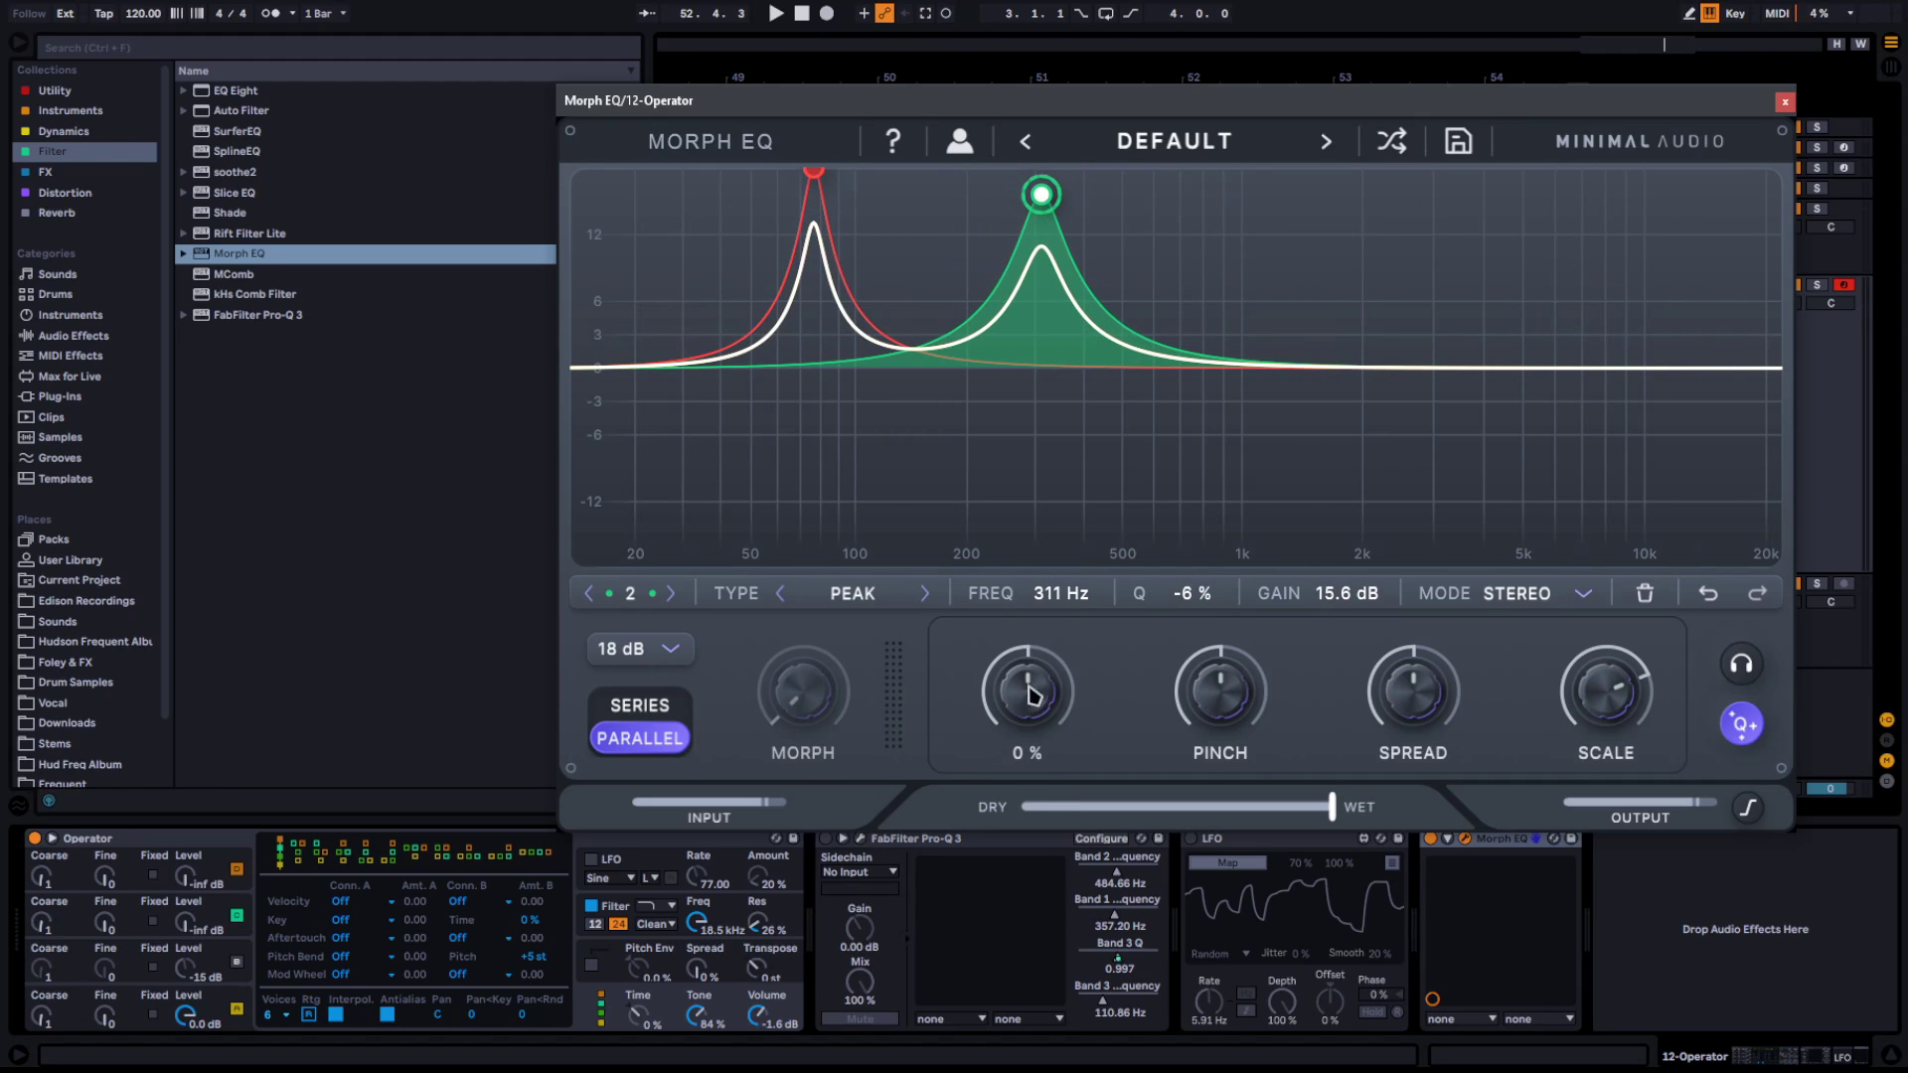
Raise Shift to 39% and add a third filter, a band pass at 149 Hz with 46% Q
drag(1034, 694, 1068, 605)
double_click(1096, 379)
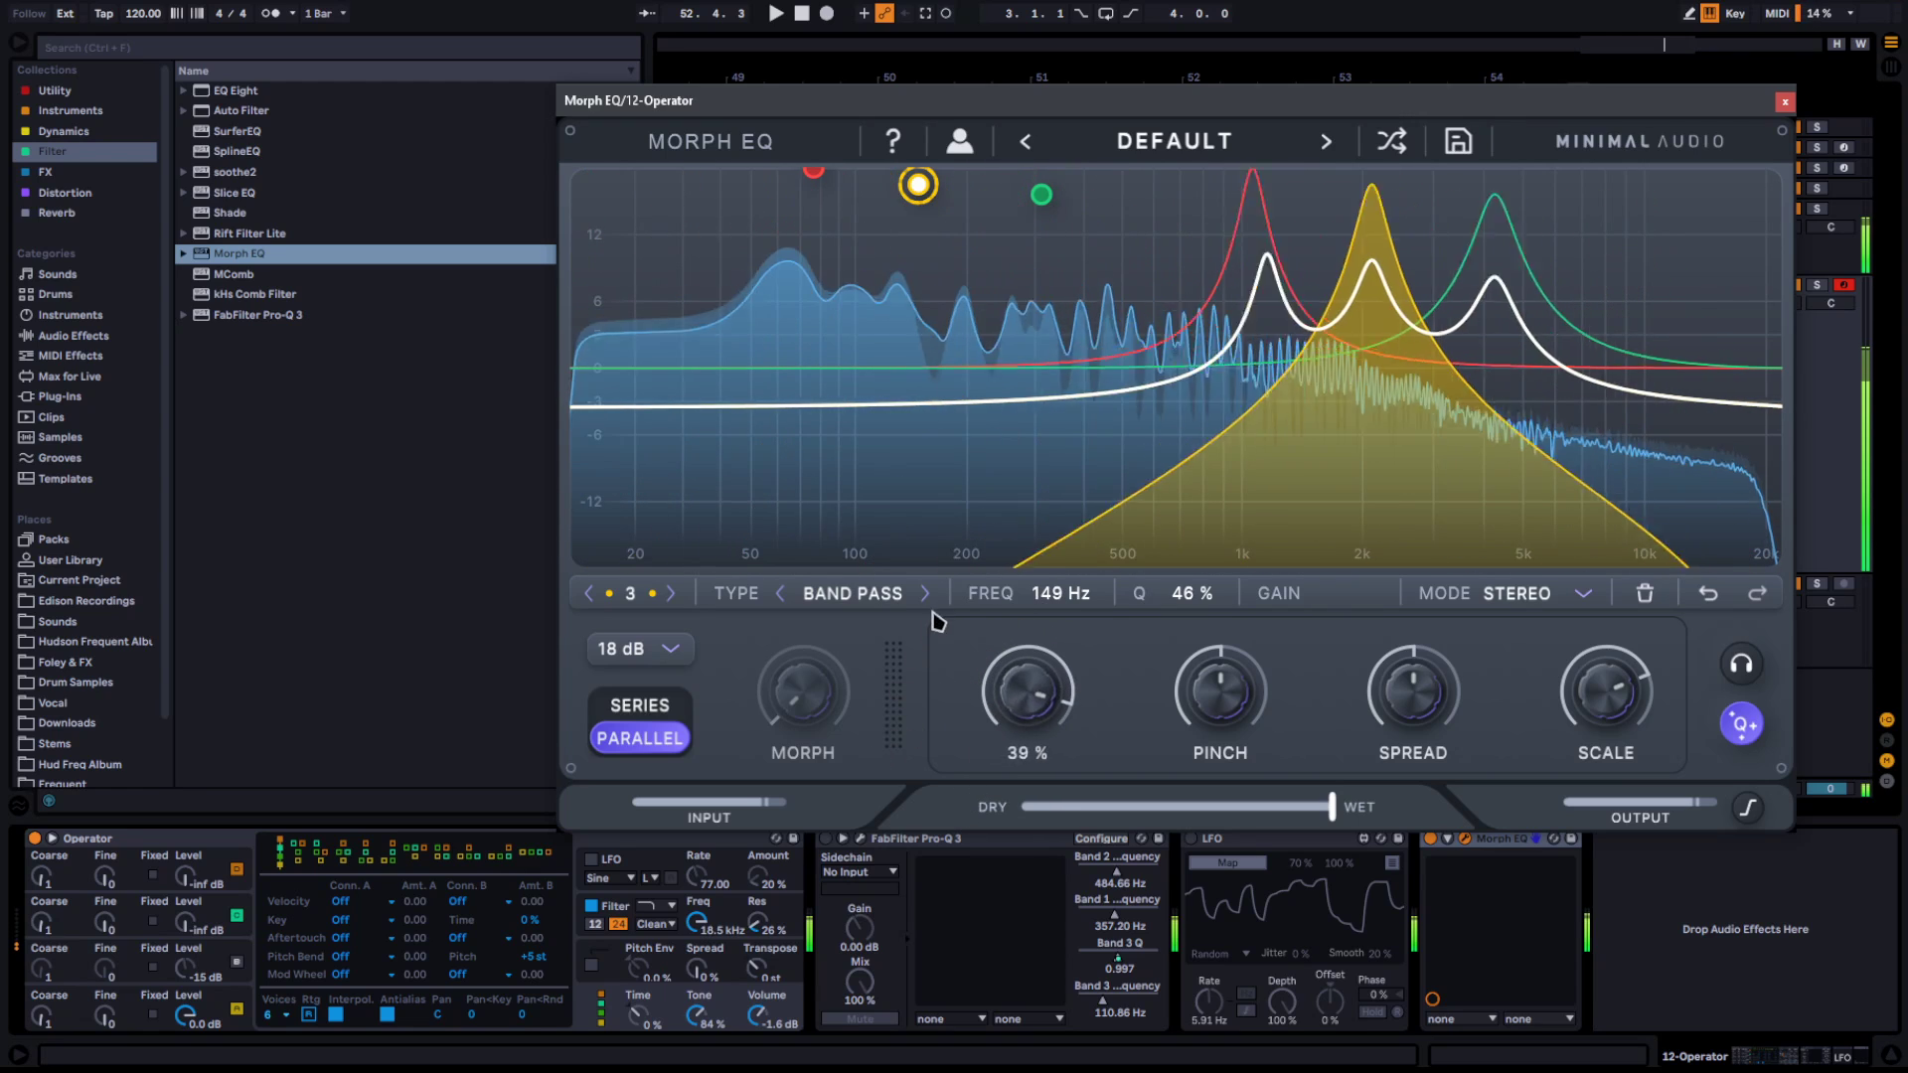
Switch the filter routing to Series and back to Parallel, and set Shift to 13%
click(636, 708)
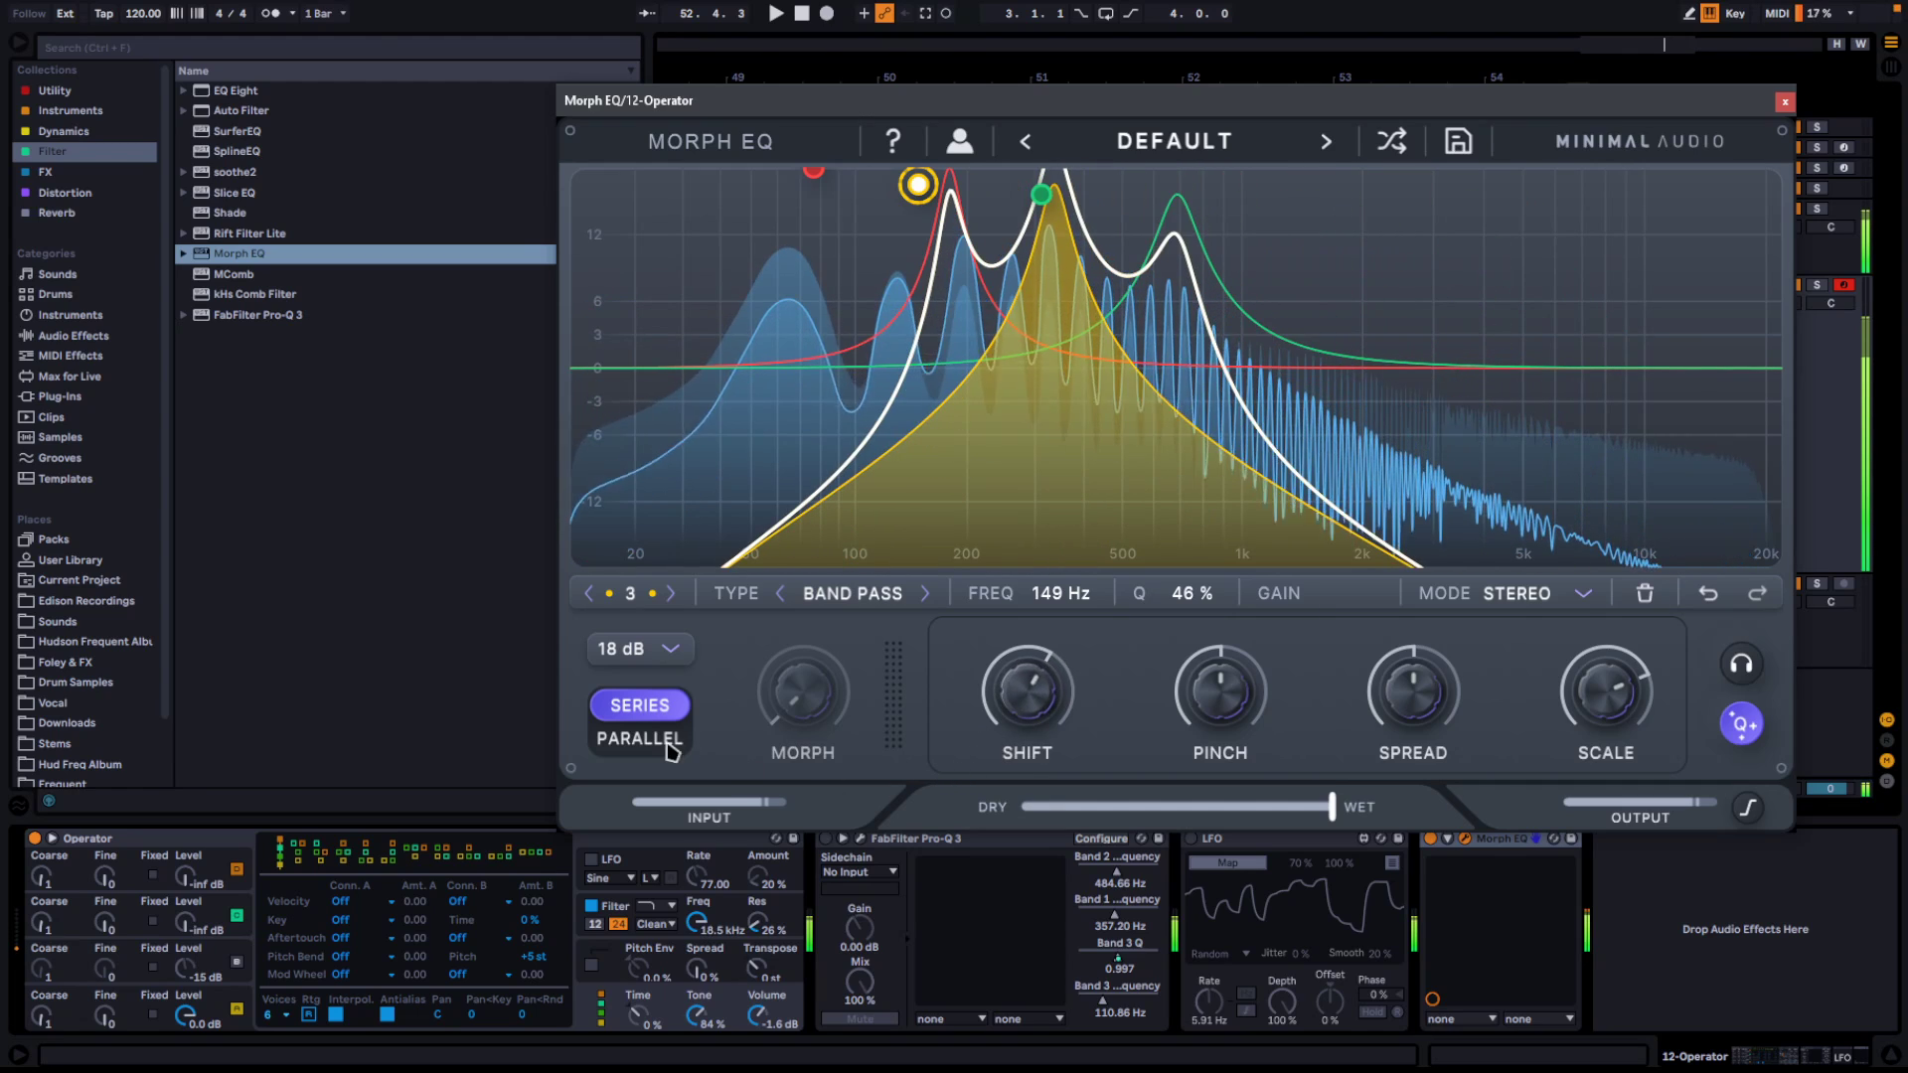
click(640, 739)
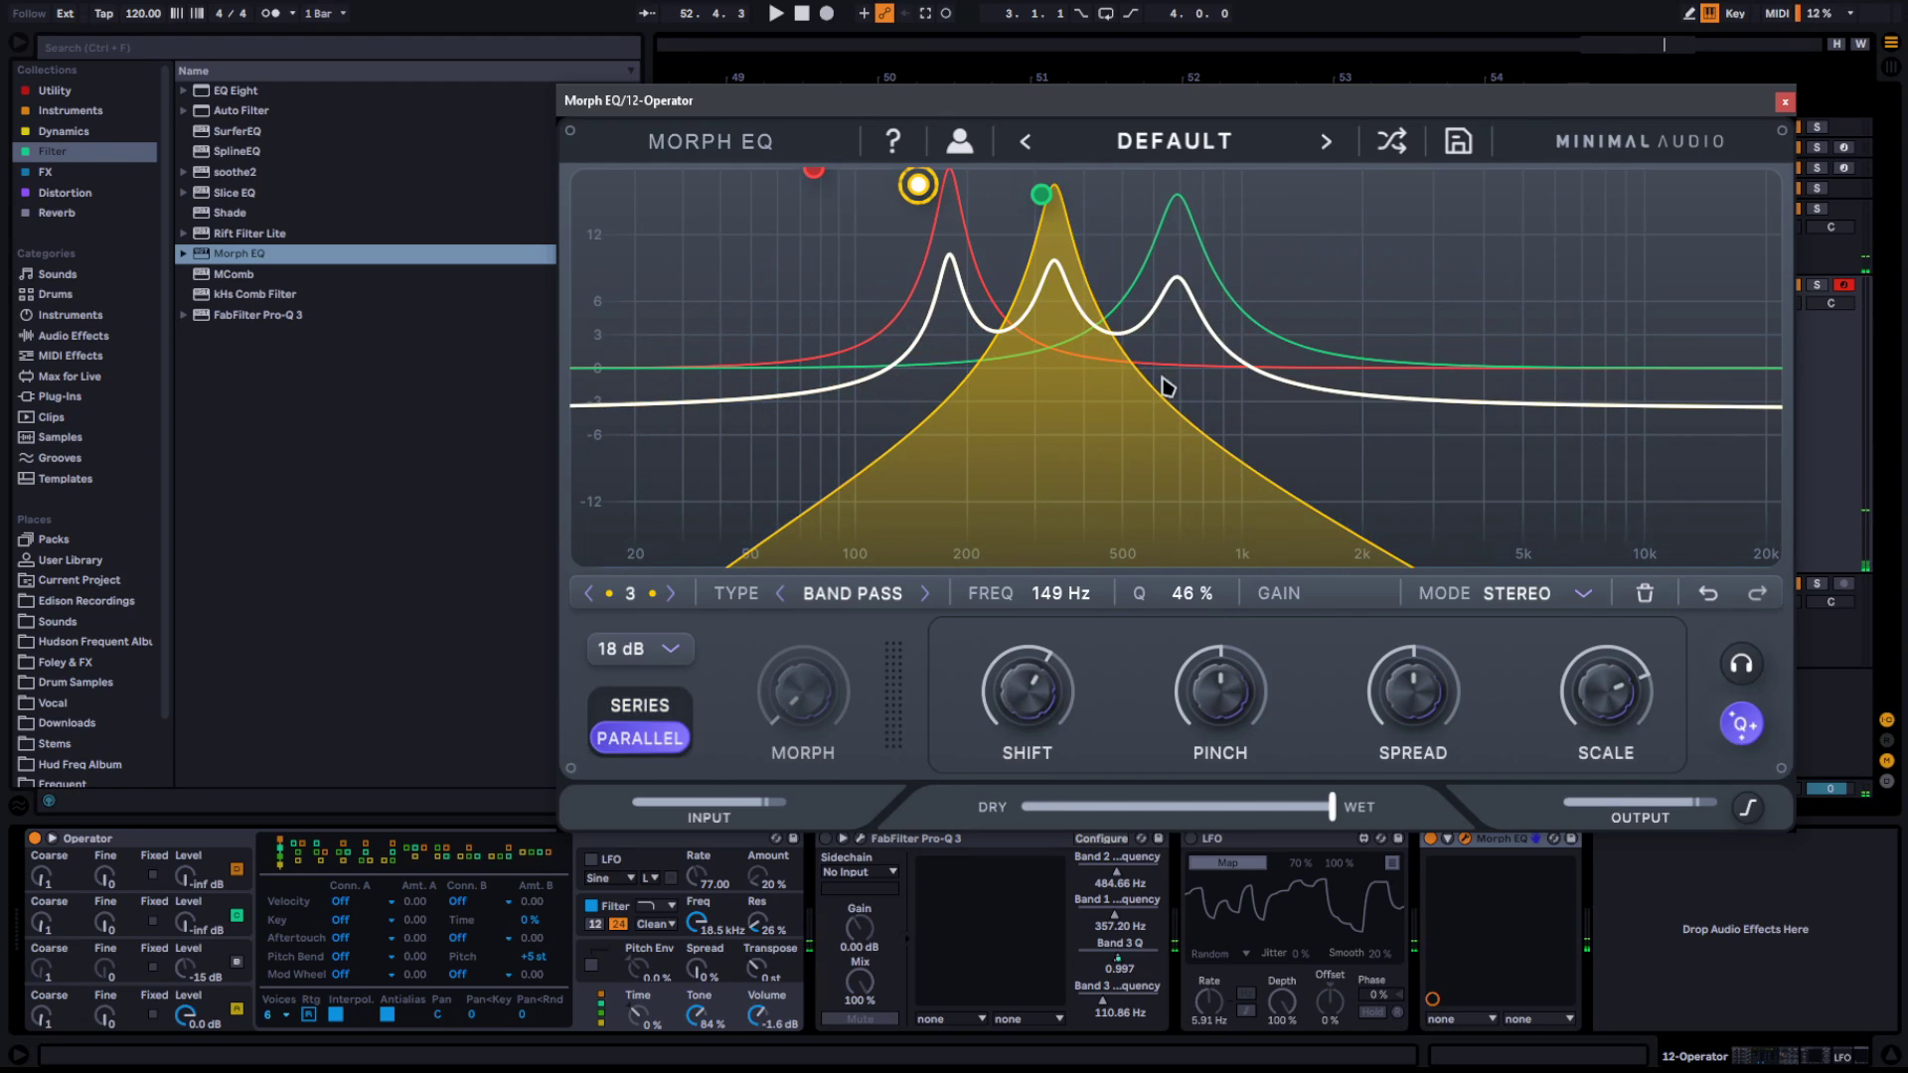
drag(1070, 737, 1014, 652)
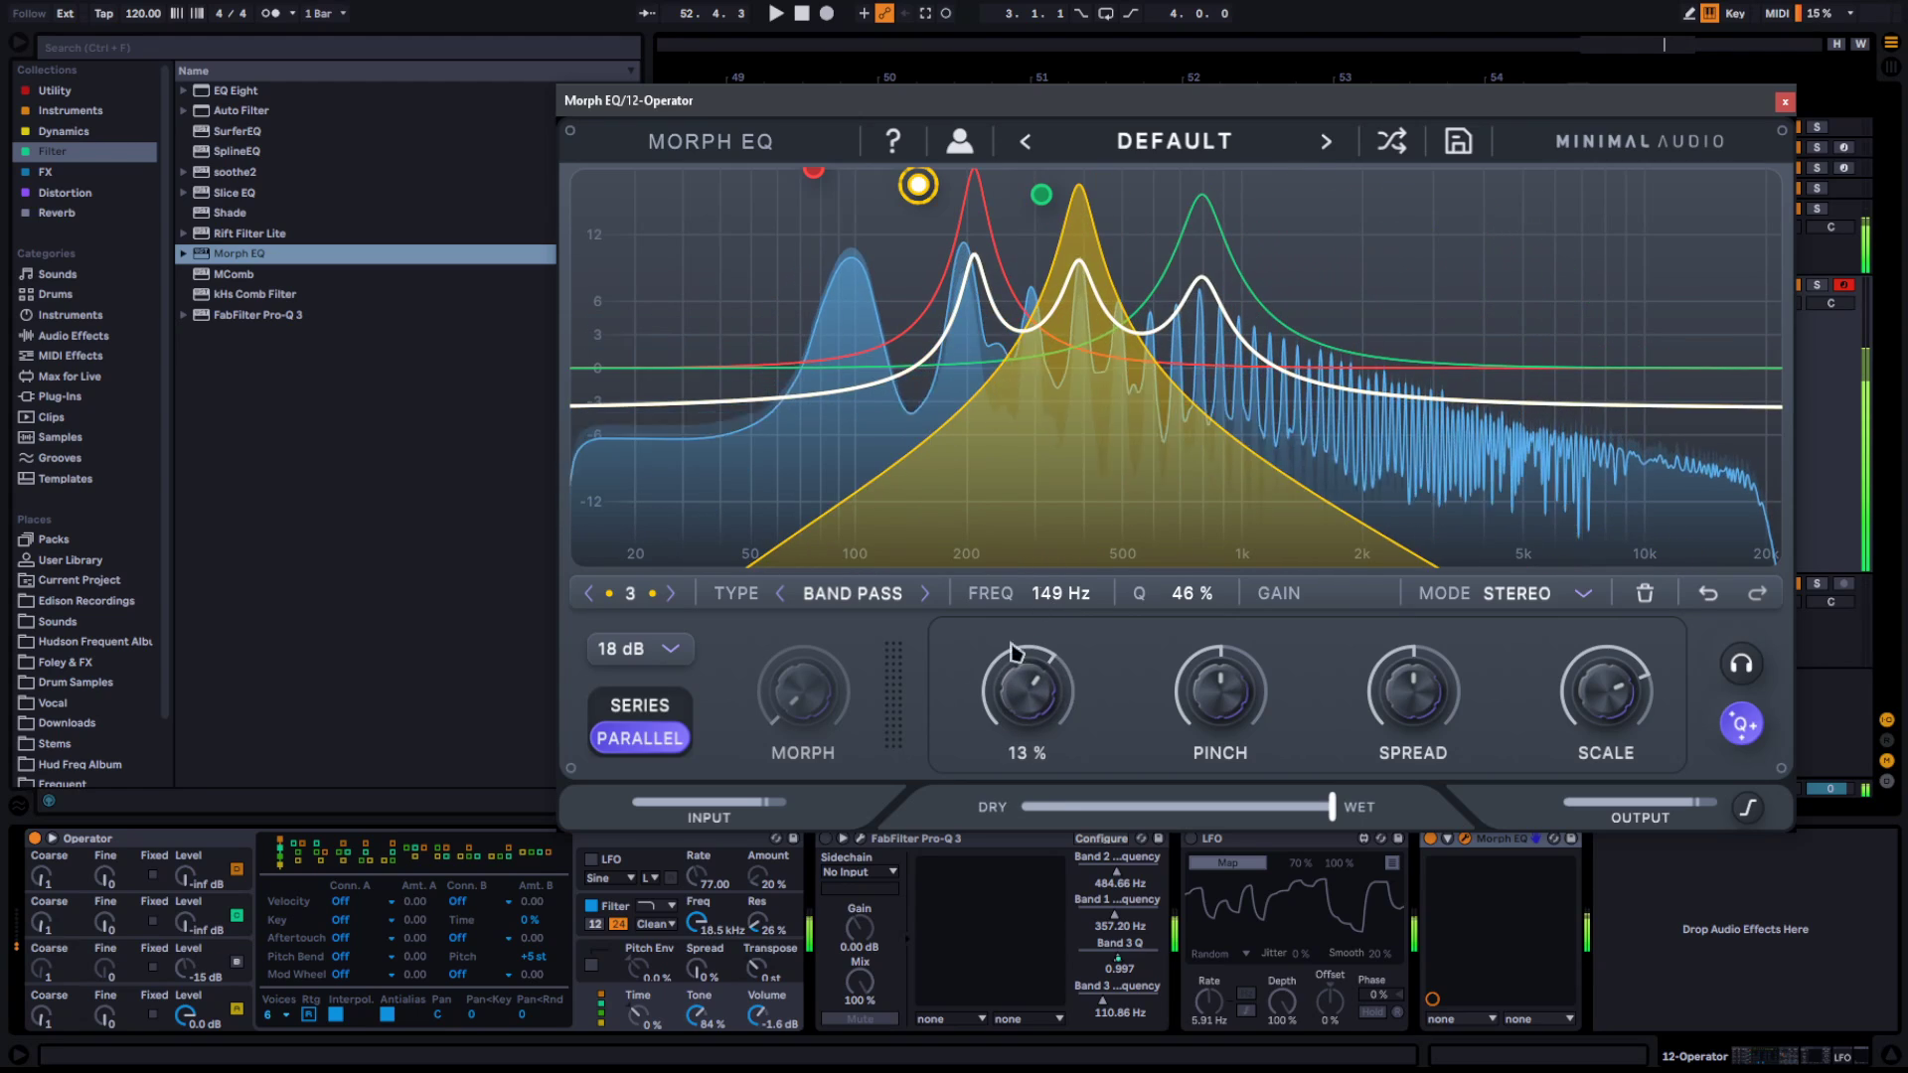
Set the gain range to 36 dB, raise the green peak, and move the band pass to 171 Hz with 100% Q
click(653, 652)
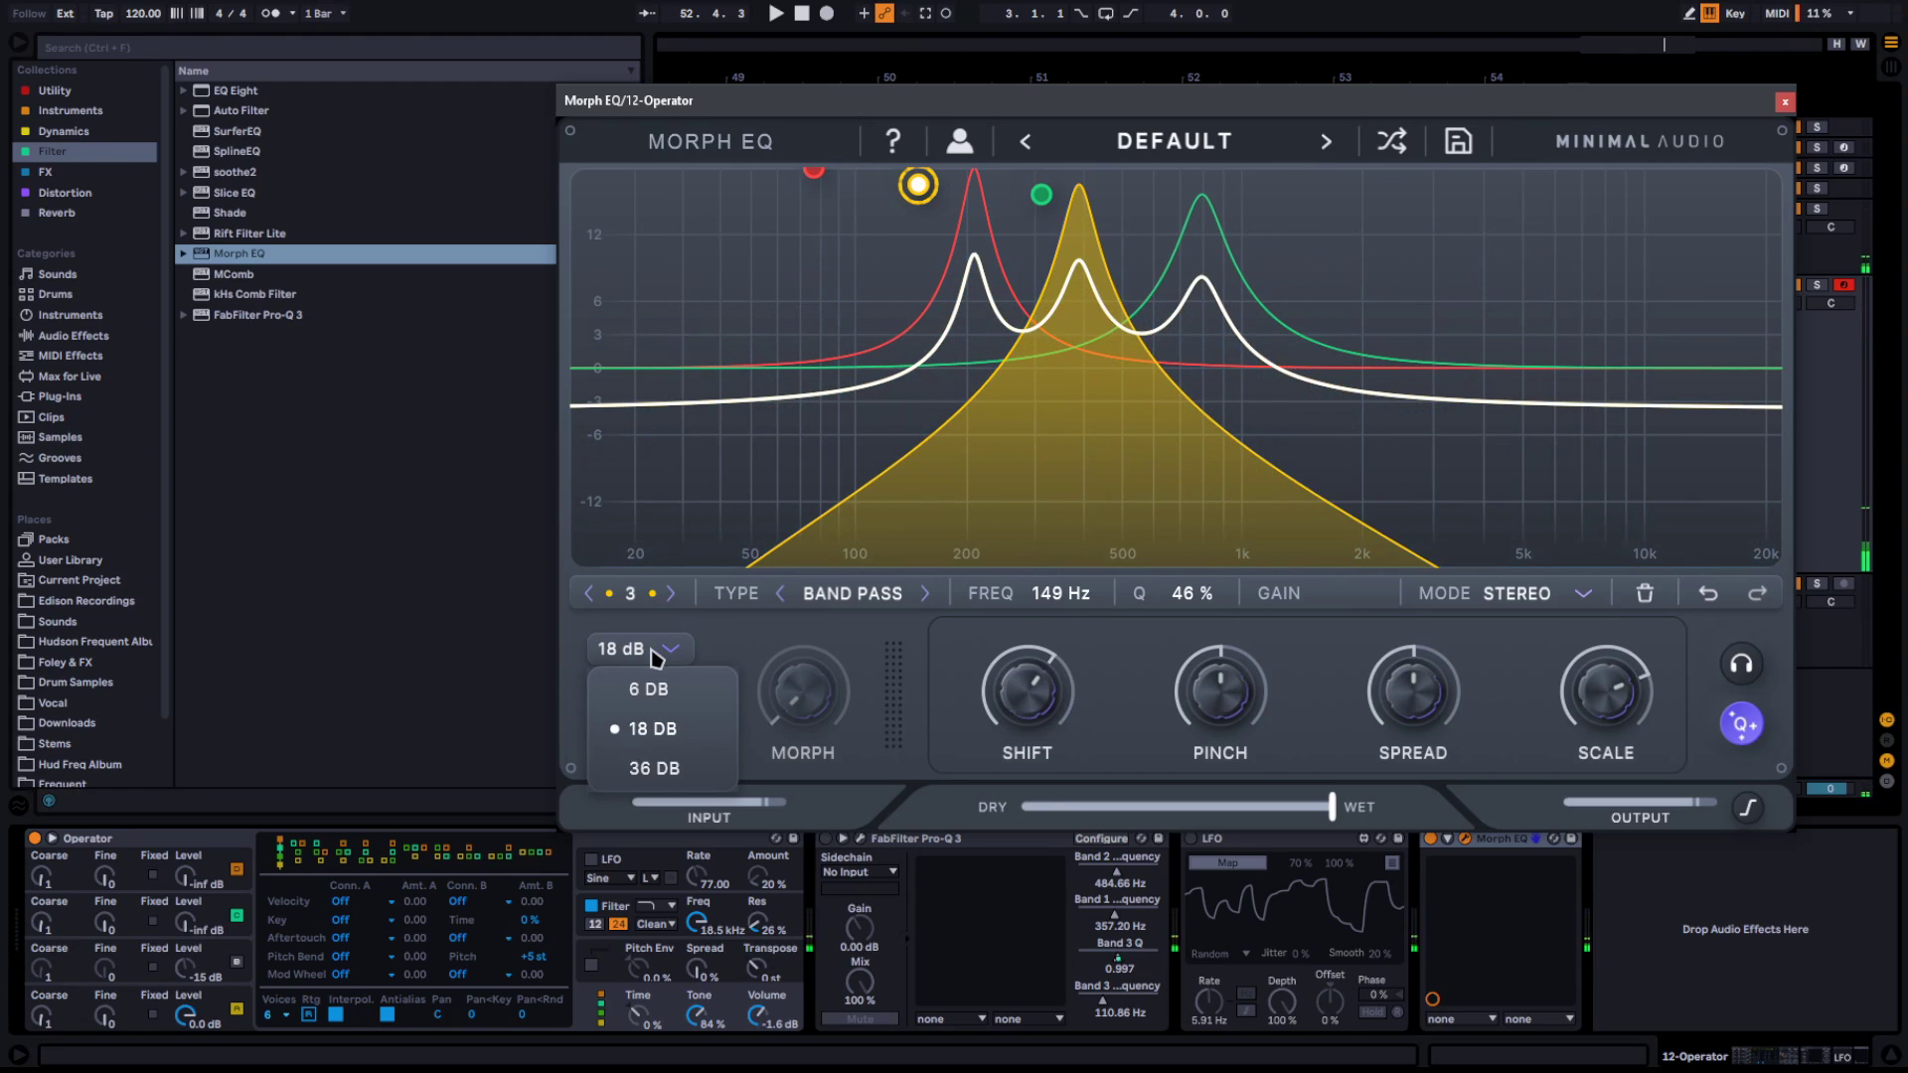
click(648, 769)
click(1043, 248)
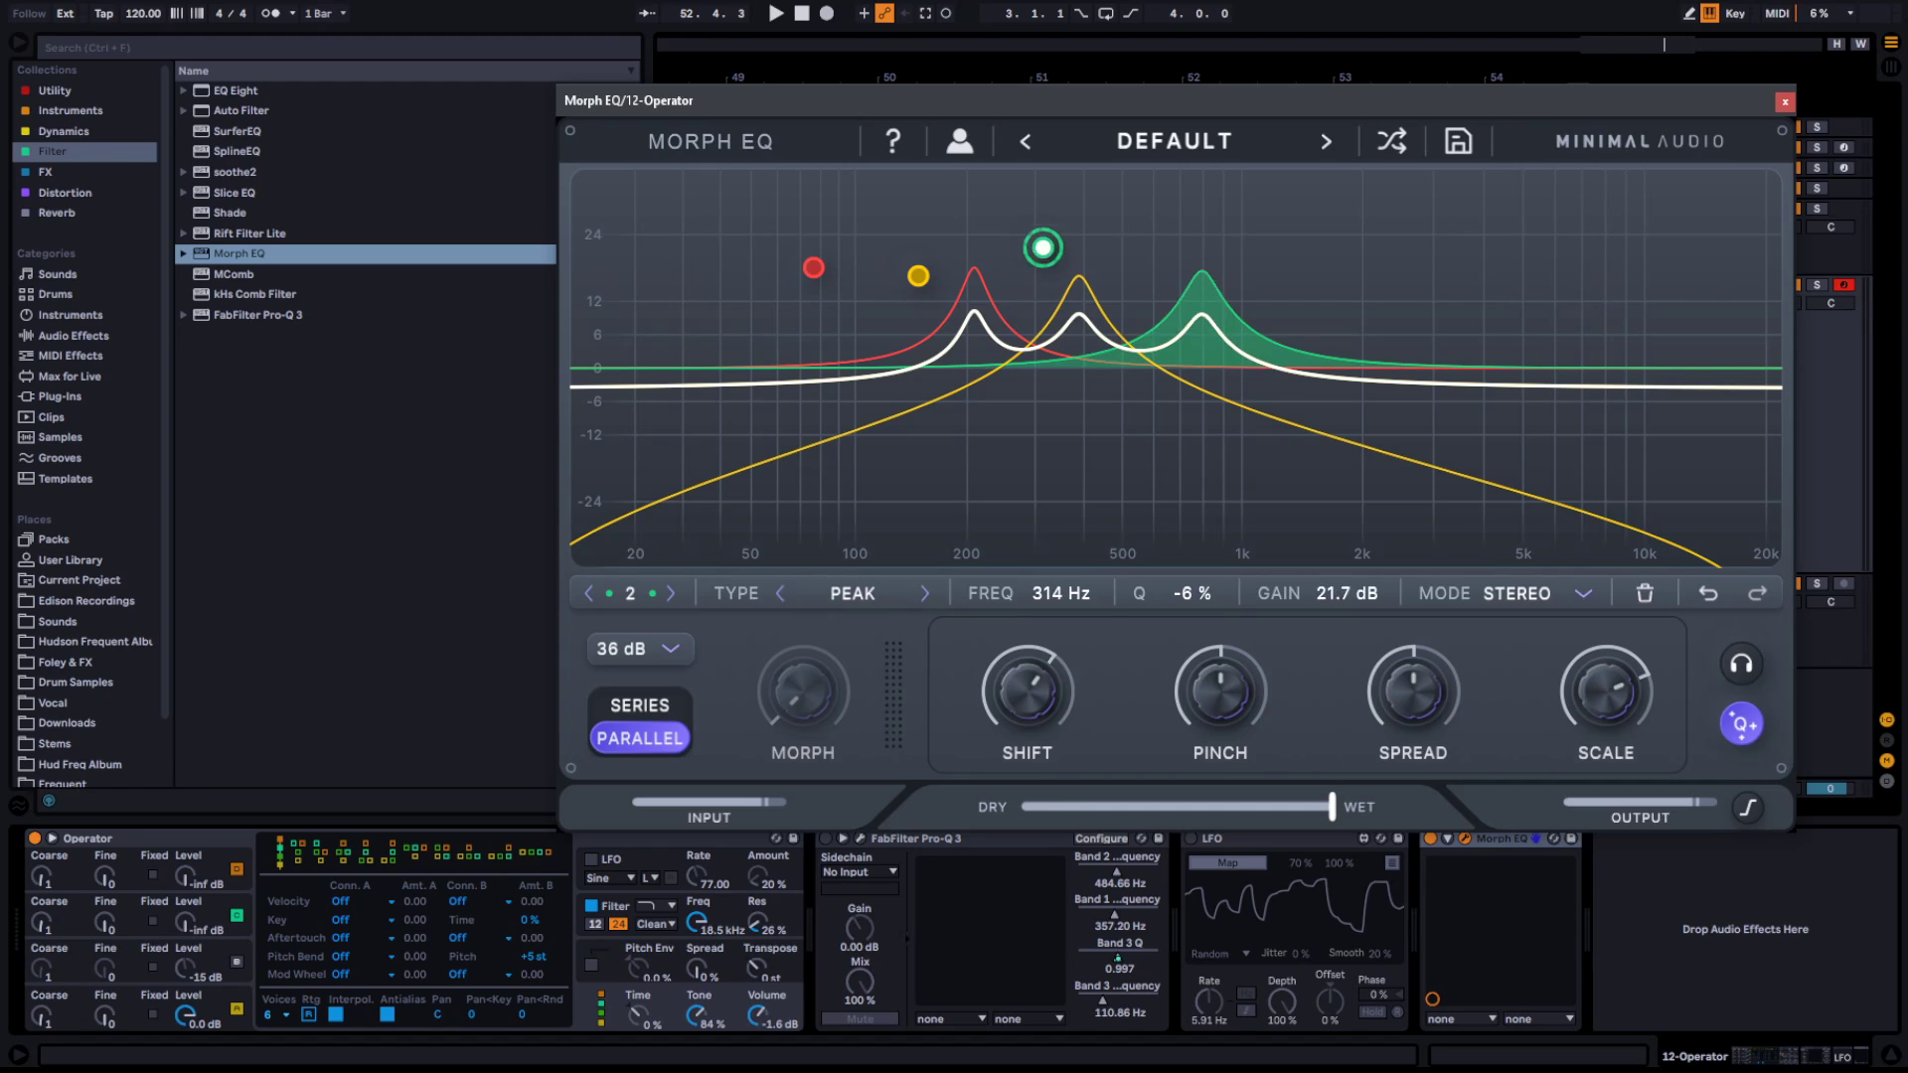
drag(1043, 248, 1041, 206)
drag(919, 276, 937, 73)
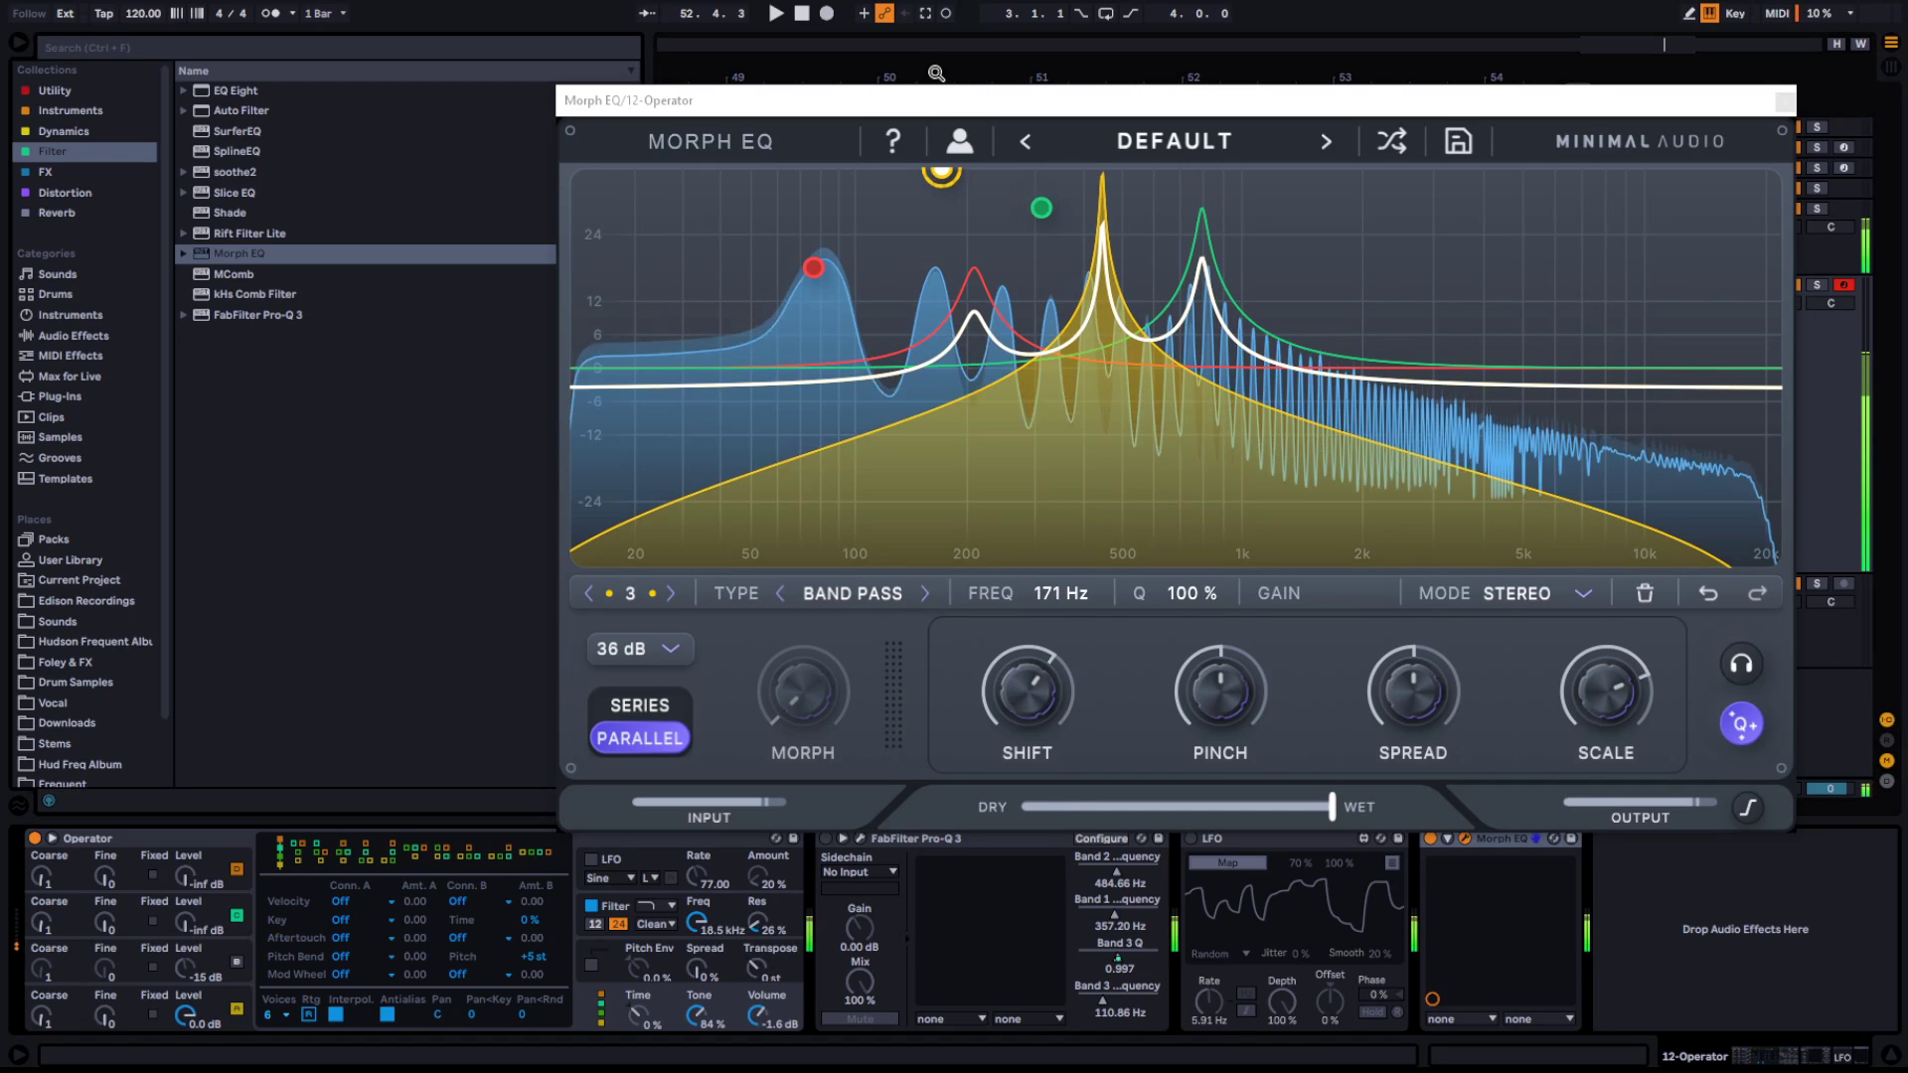
Lower Shift slightly, switch the filter routing to Series, and enable the output soft-clip option
mouse_move(1002, 721)
mouse_down()
mouse_move(1001, 780)
mouse_move(1001, 373)
mouse_move(999, 698)
mouse_up()
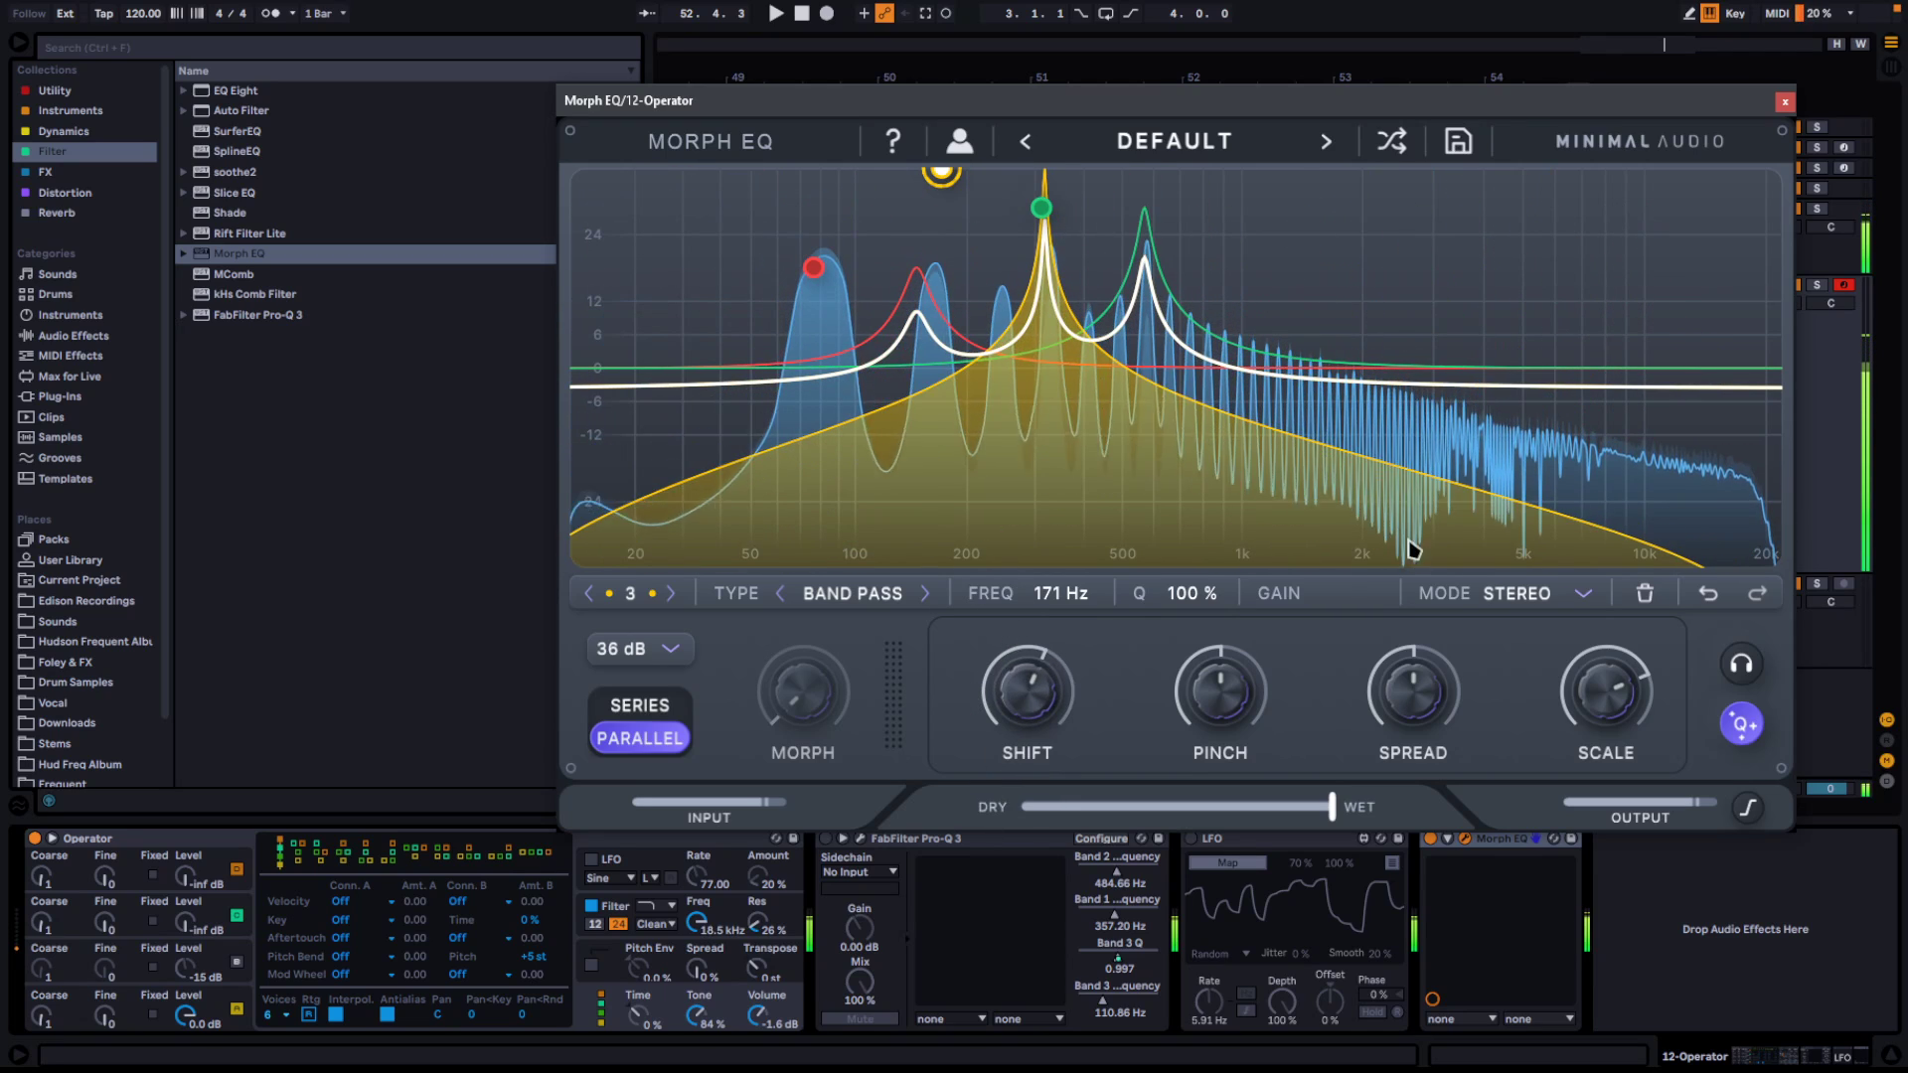
click(678, 705)
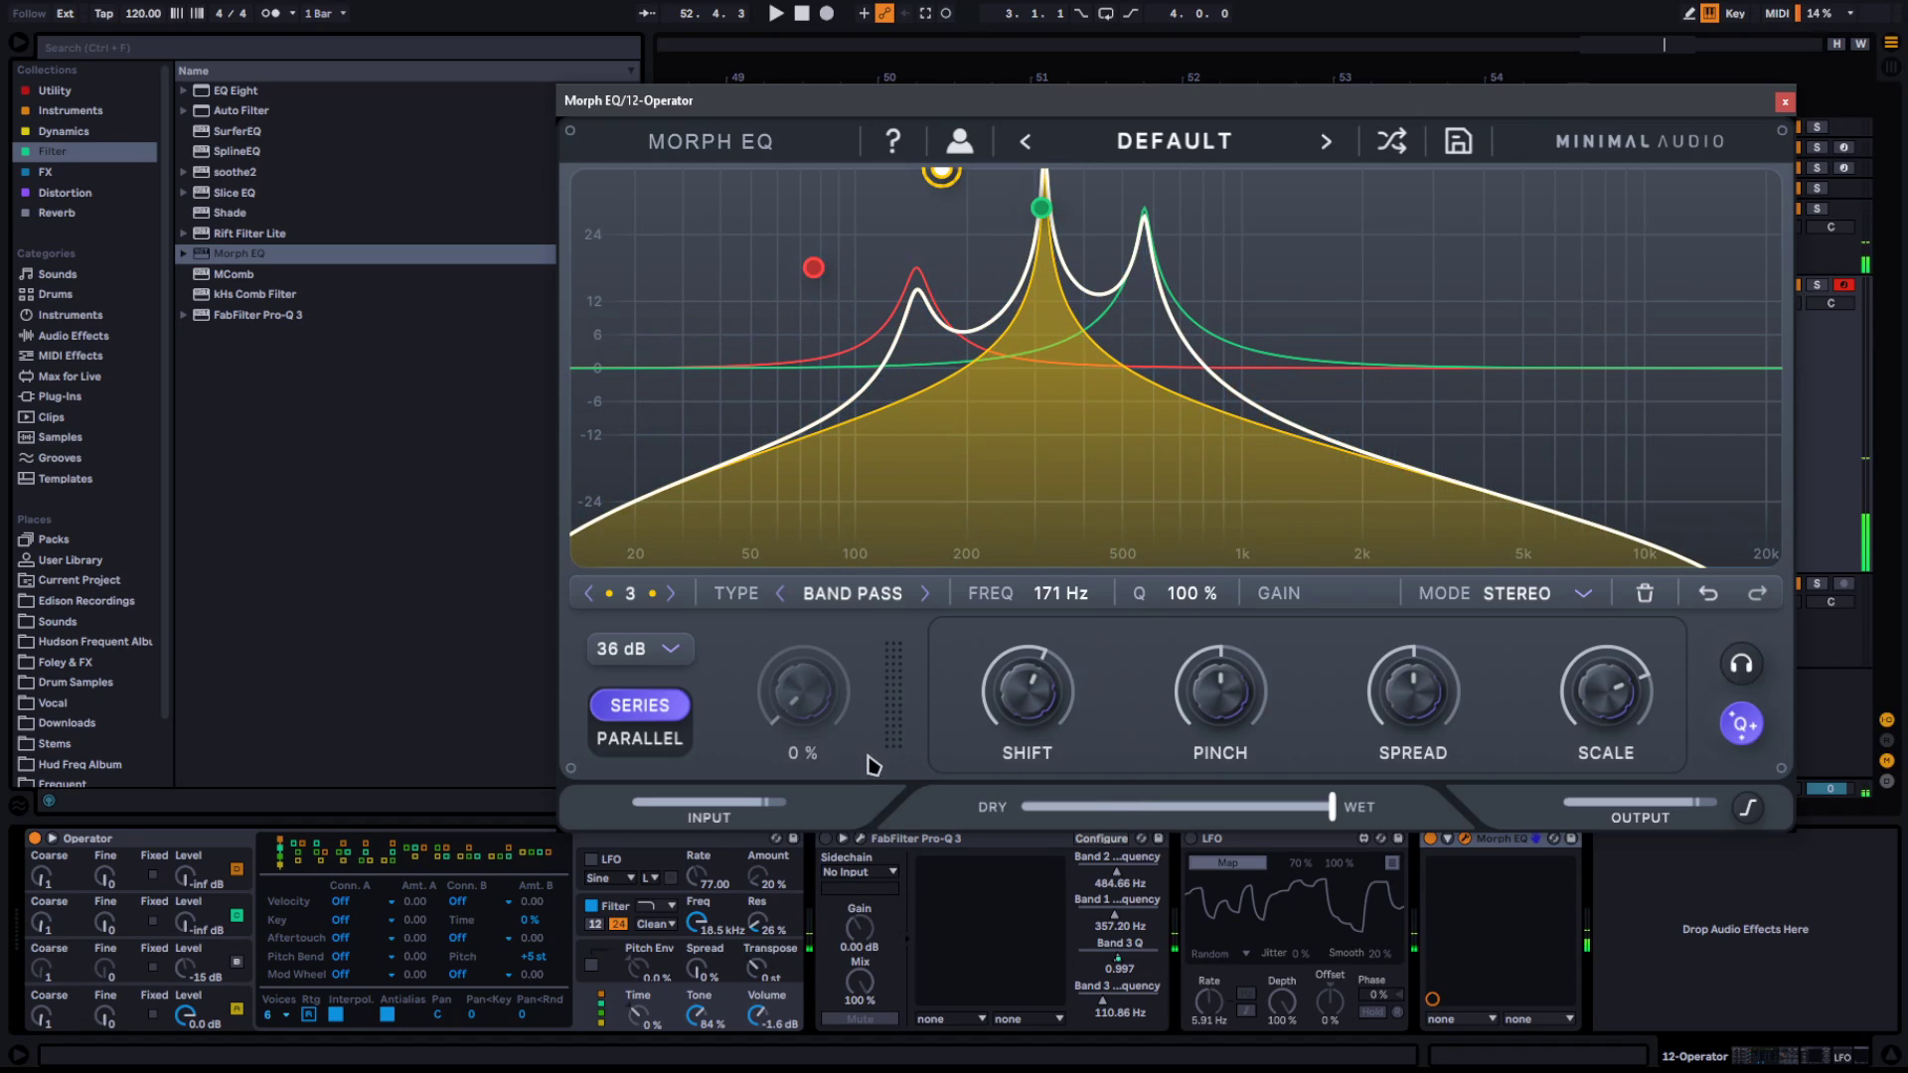
click(1749, 810)
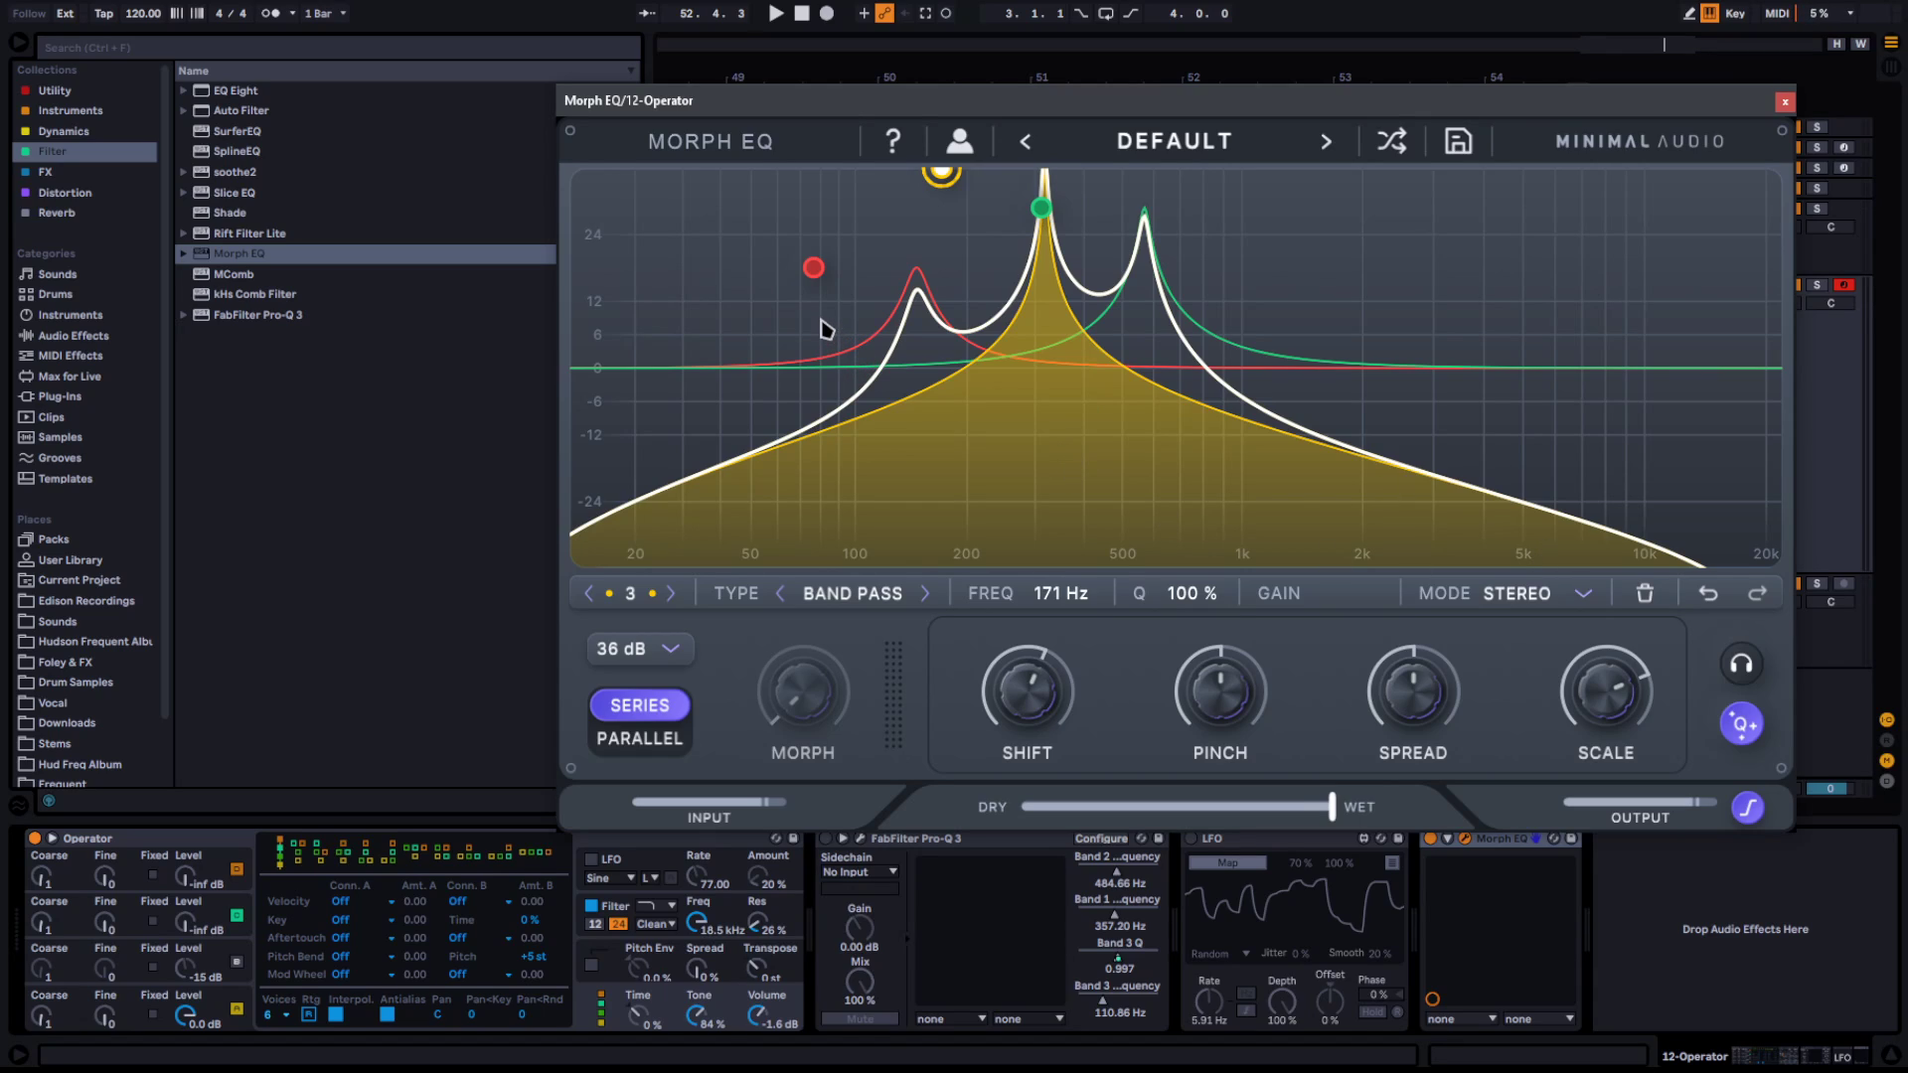
Move the red peak to about 47 Hz and build a curved four-point morph path ending at 43.1 Hz and -13.9 dB
drag(814, 279, 746, 244)
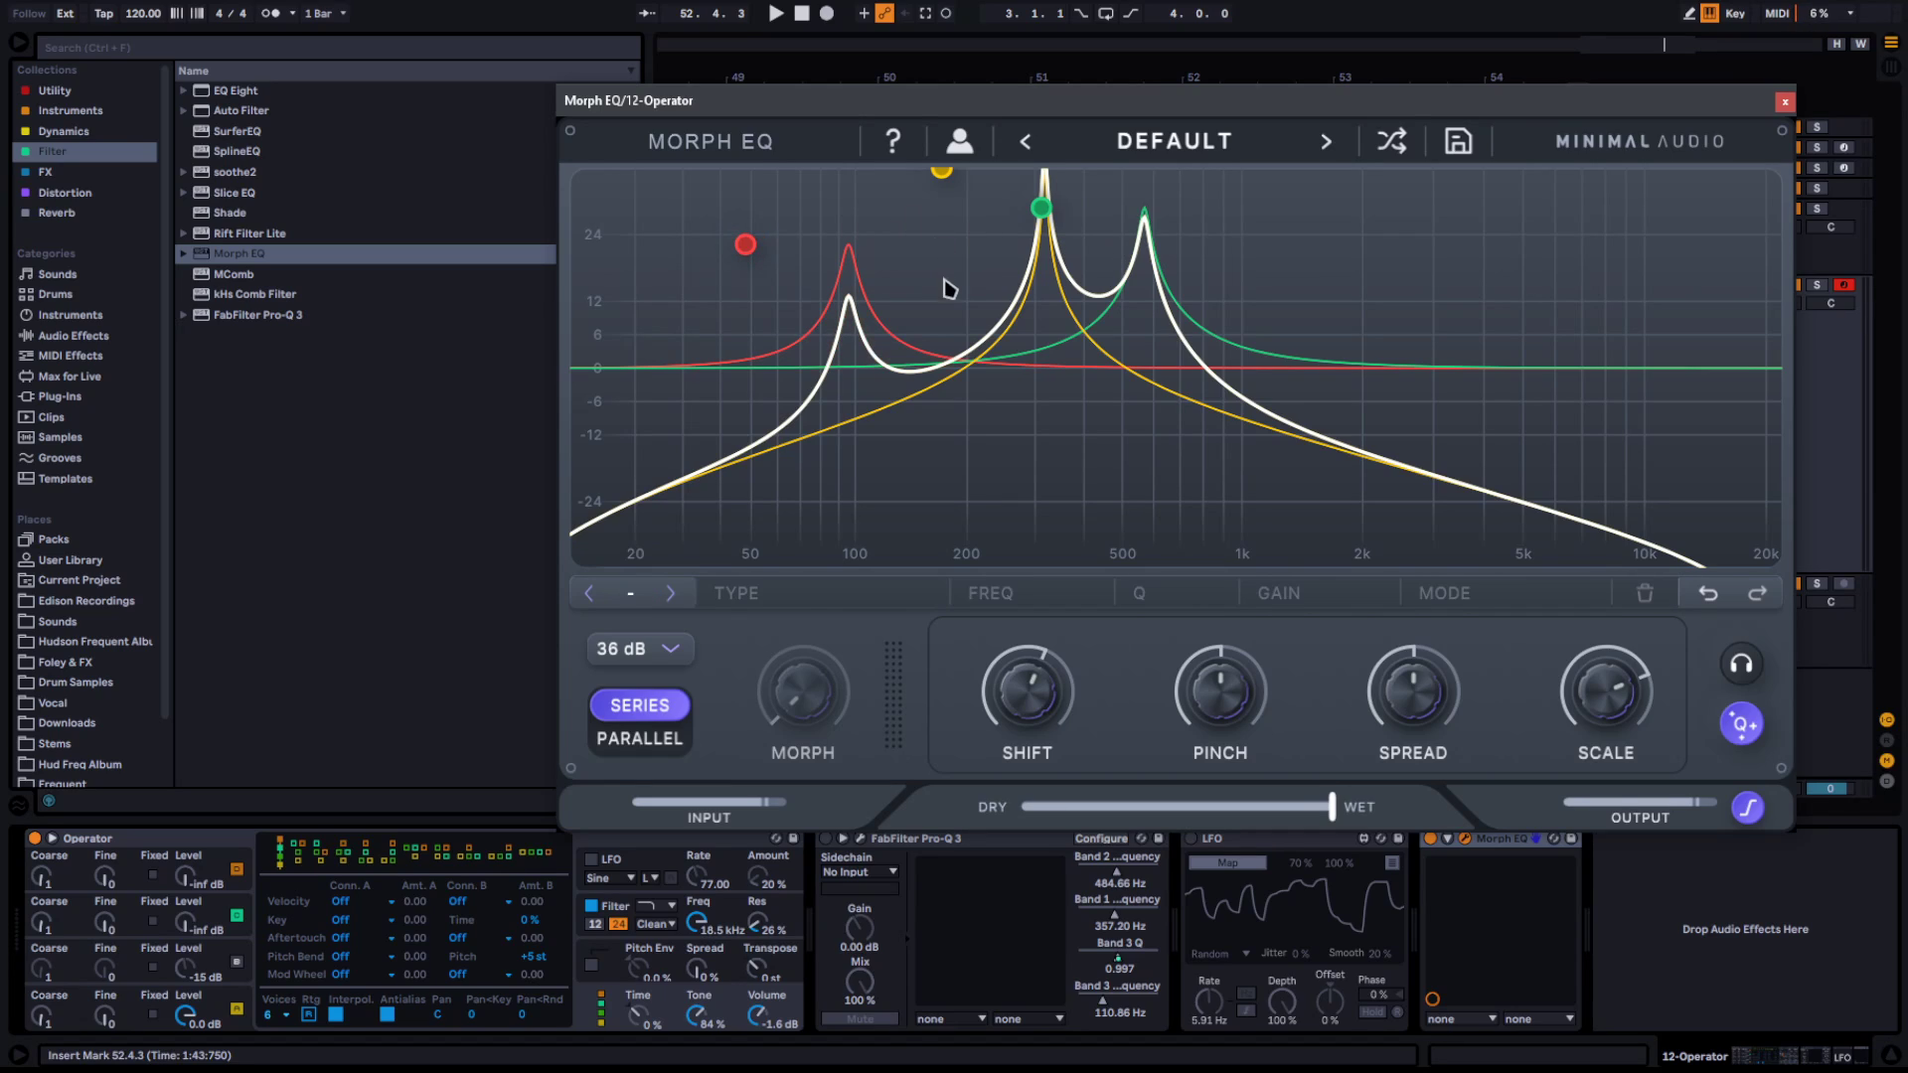
drag(747, 244, 926, 284)
click(731, 445)
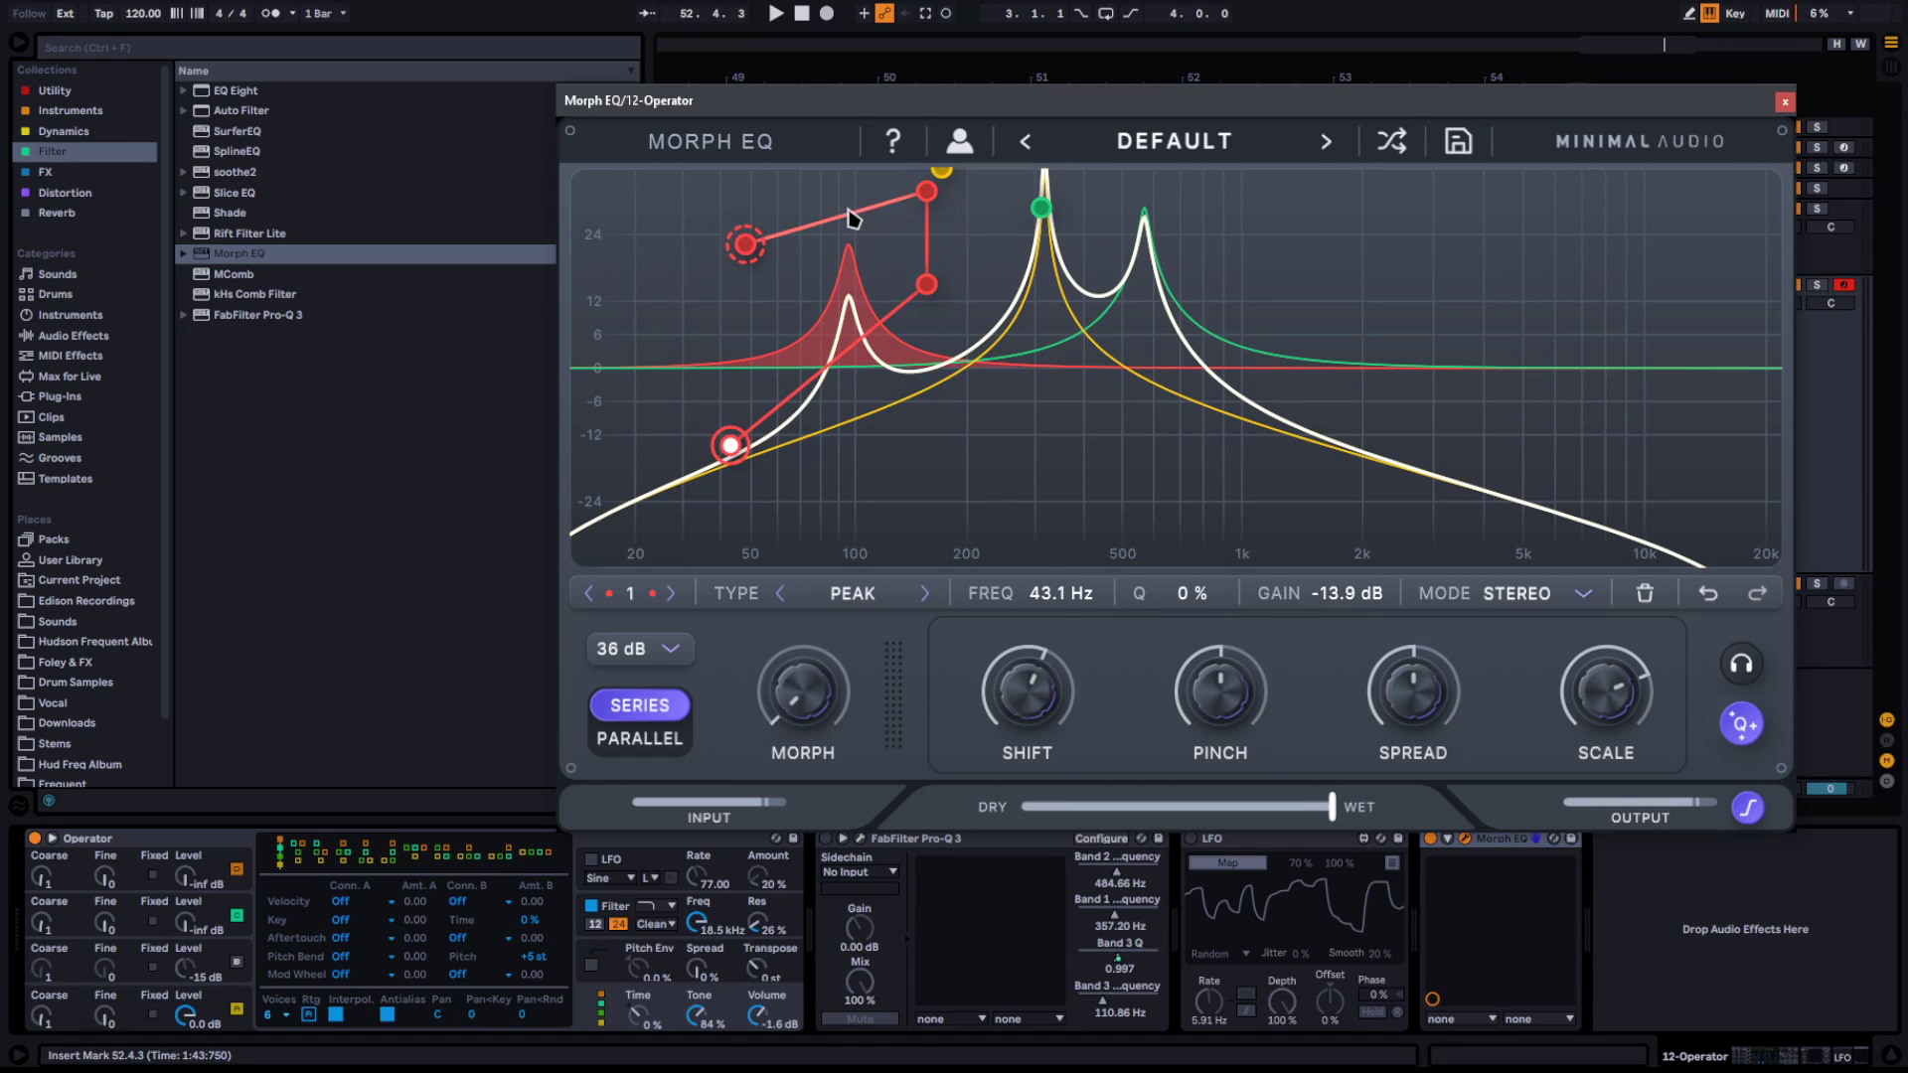
drag(850, 215, 898, 159)
drag(926, 238, 1027, 240)
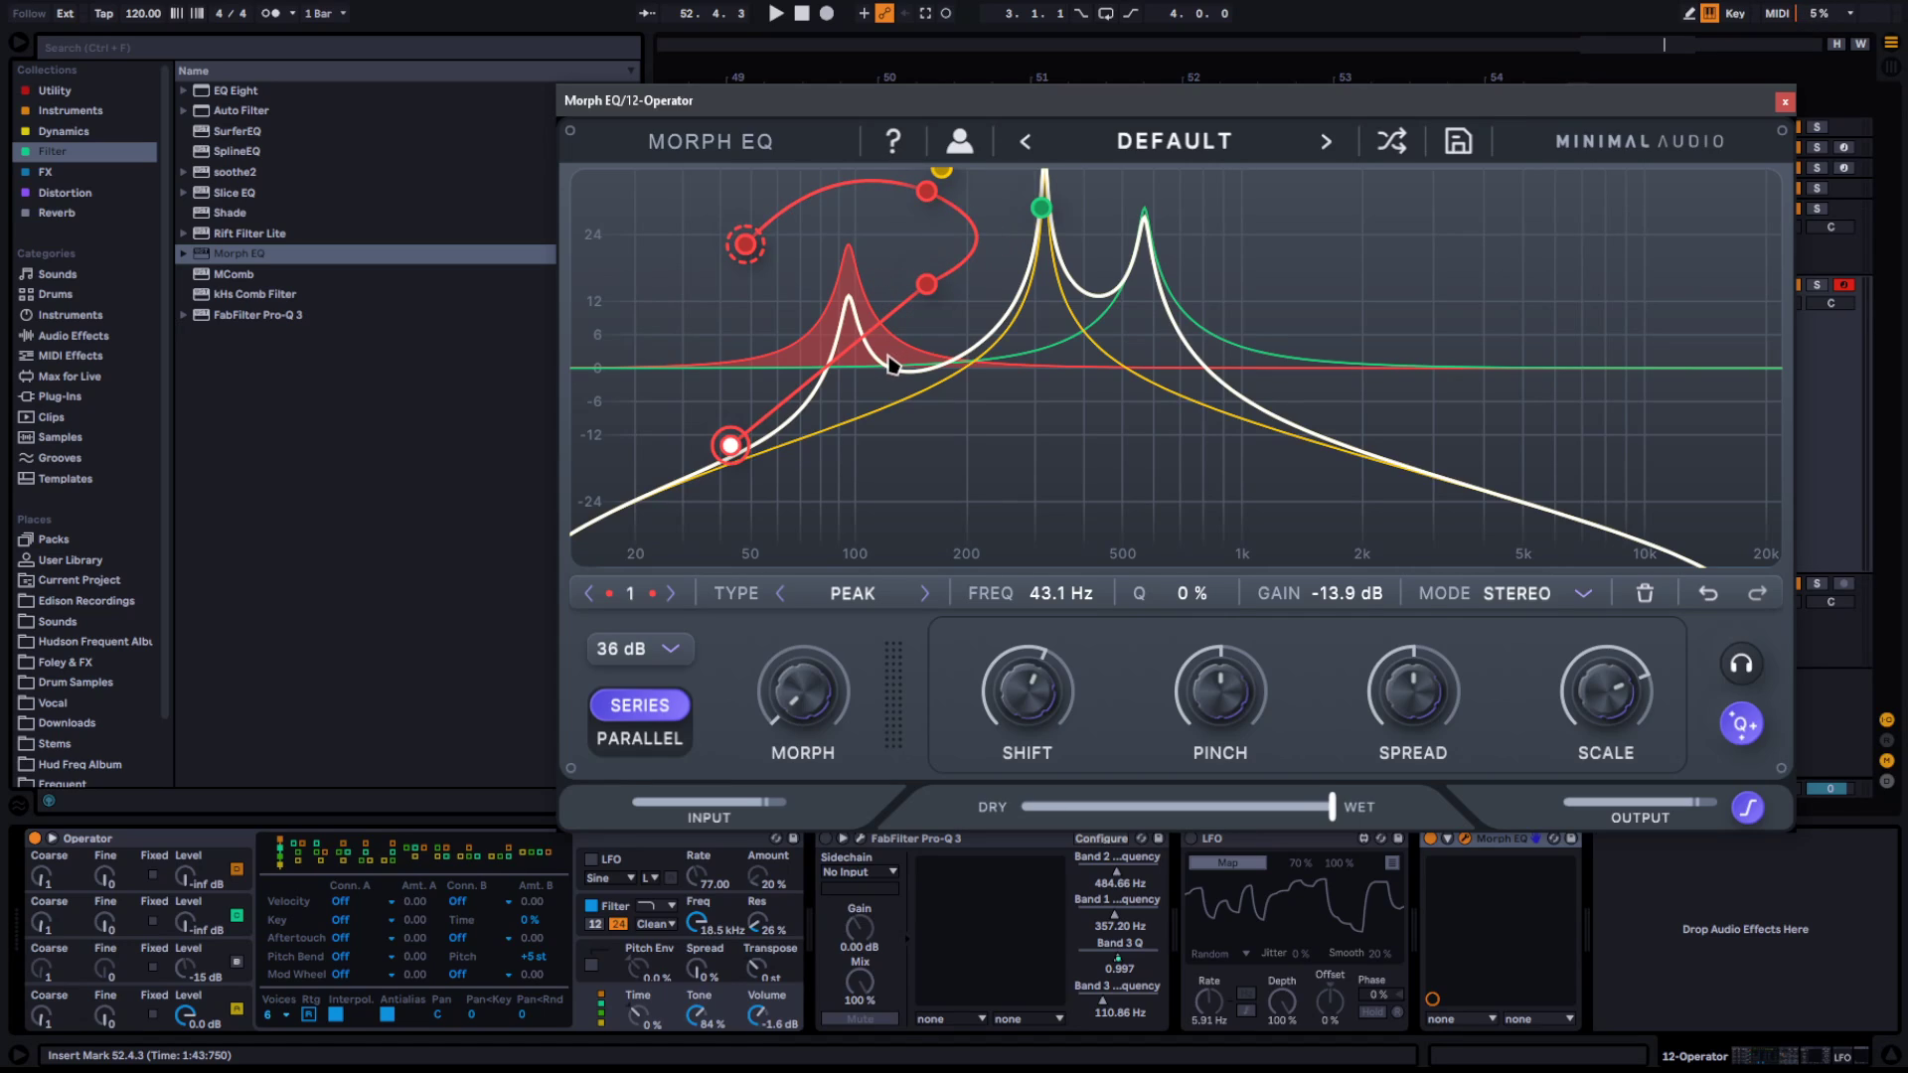
drag(926, 285, 966, 326)
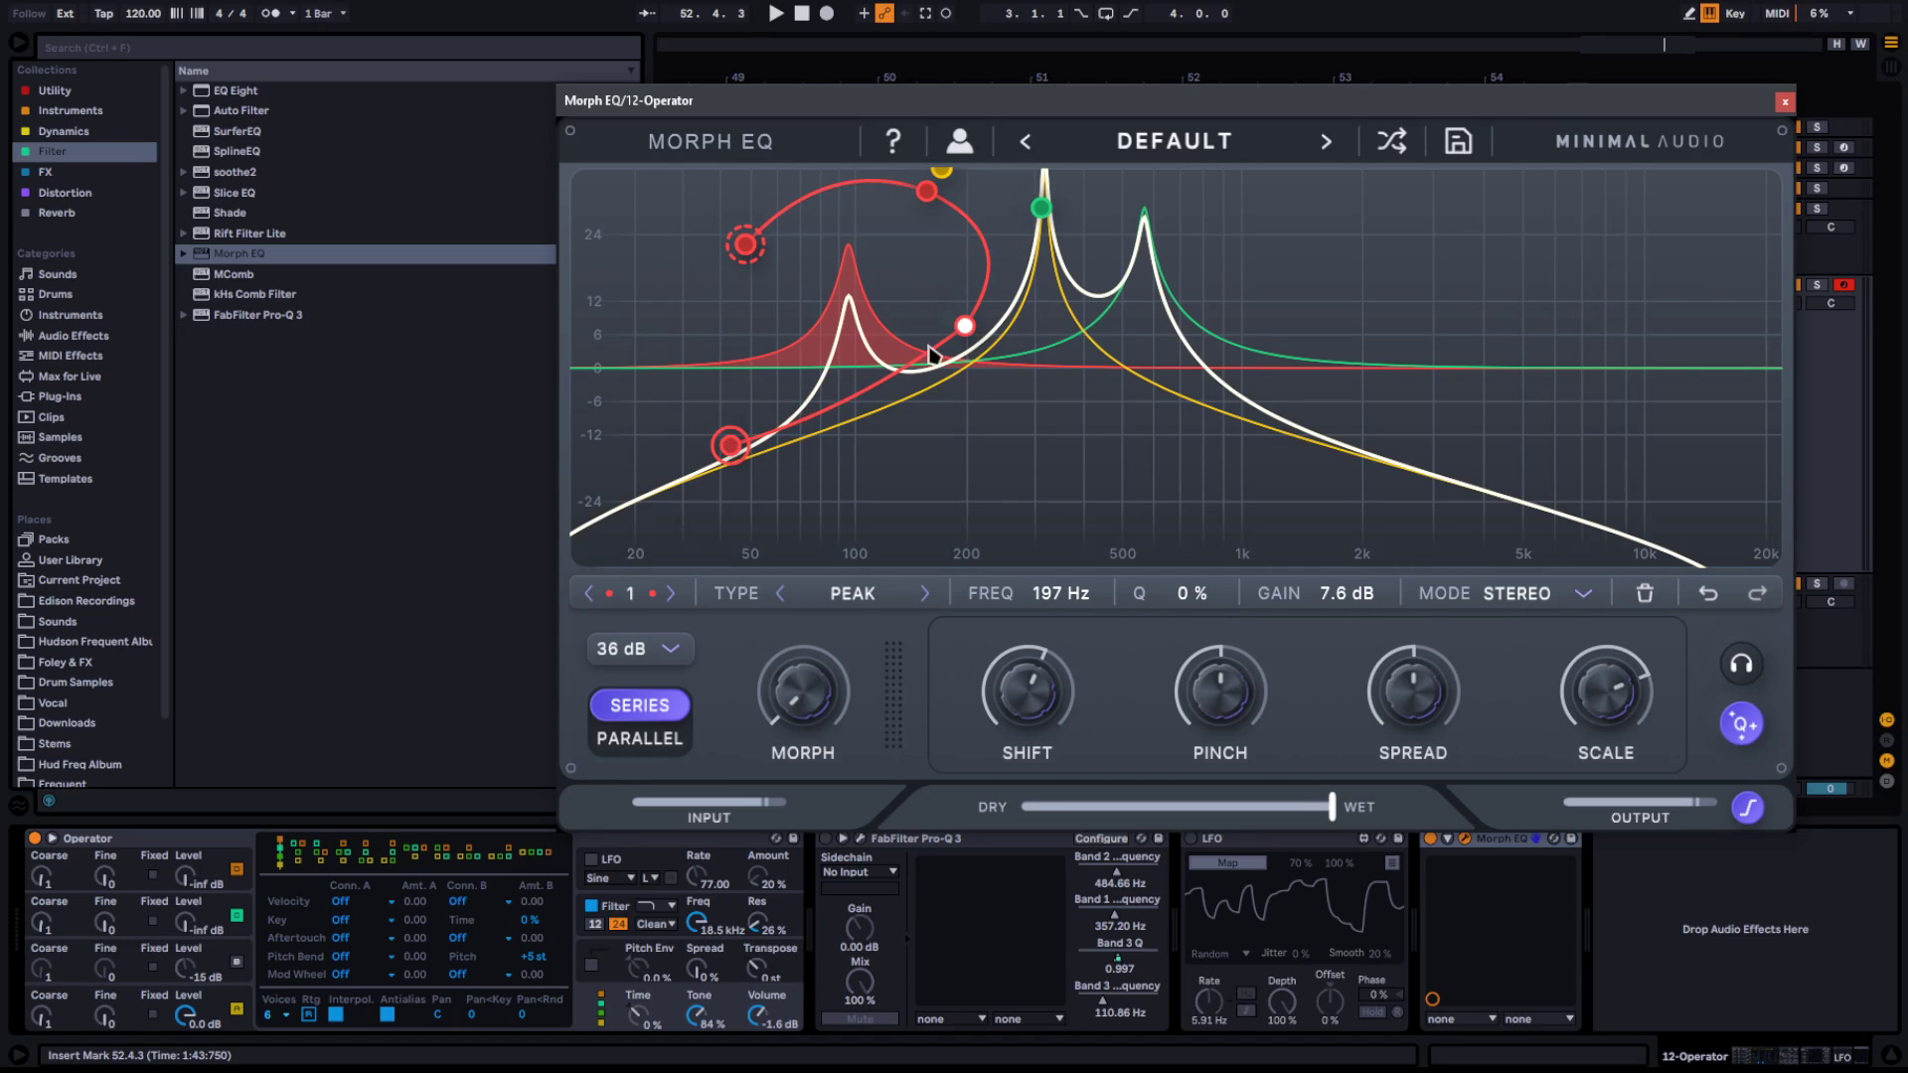
Raise Shift, close the red morph path into a loop, move it to 61.9 Hz and 15.1 dB, and bend its closing segment downward
drag(1061, 678, 1106, 633)
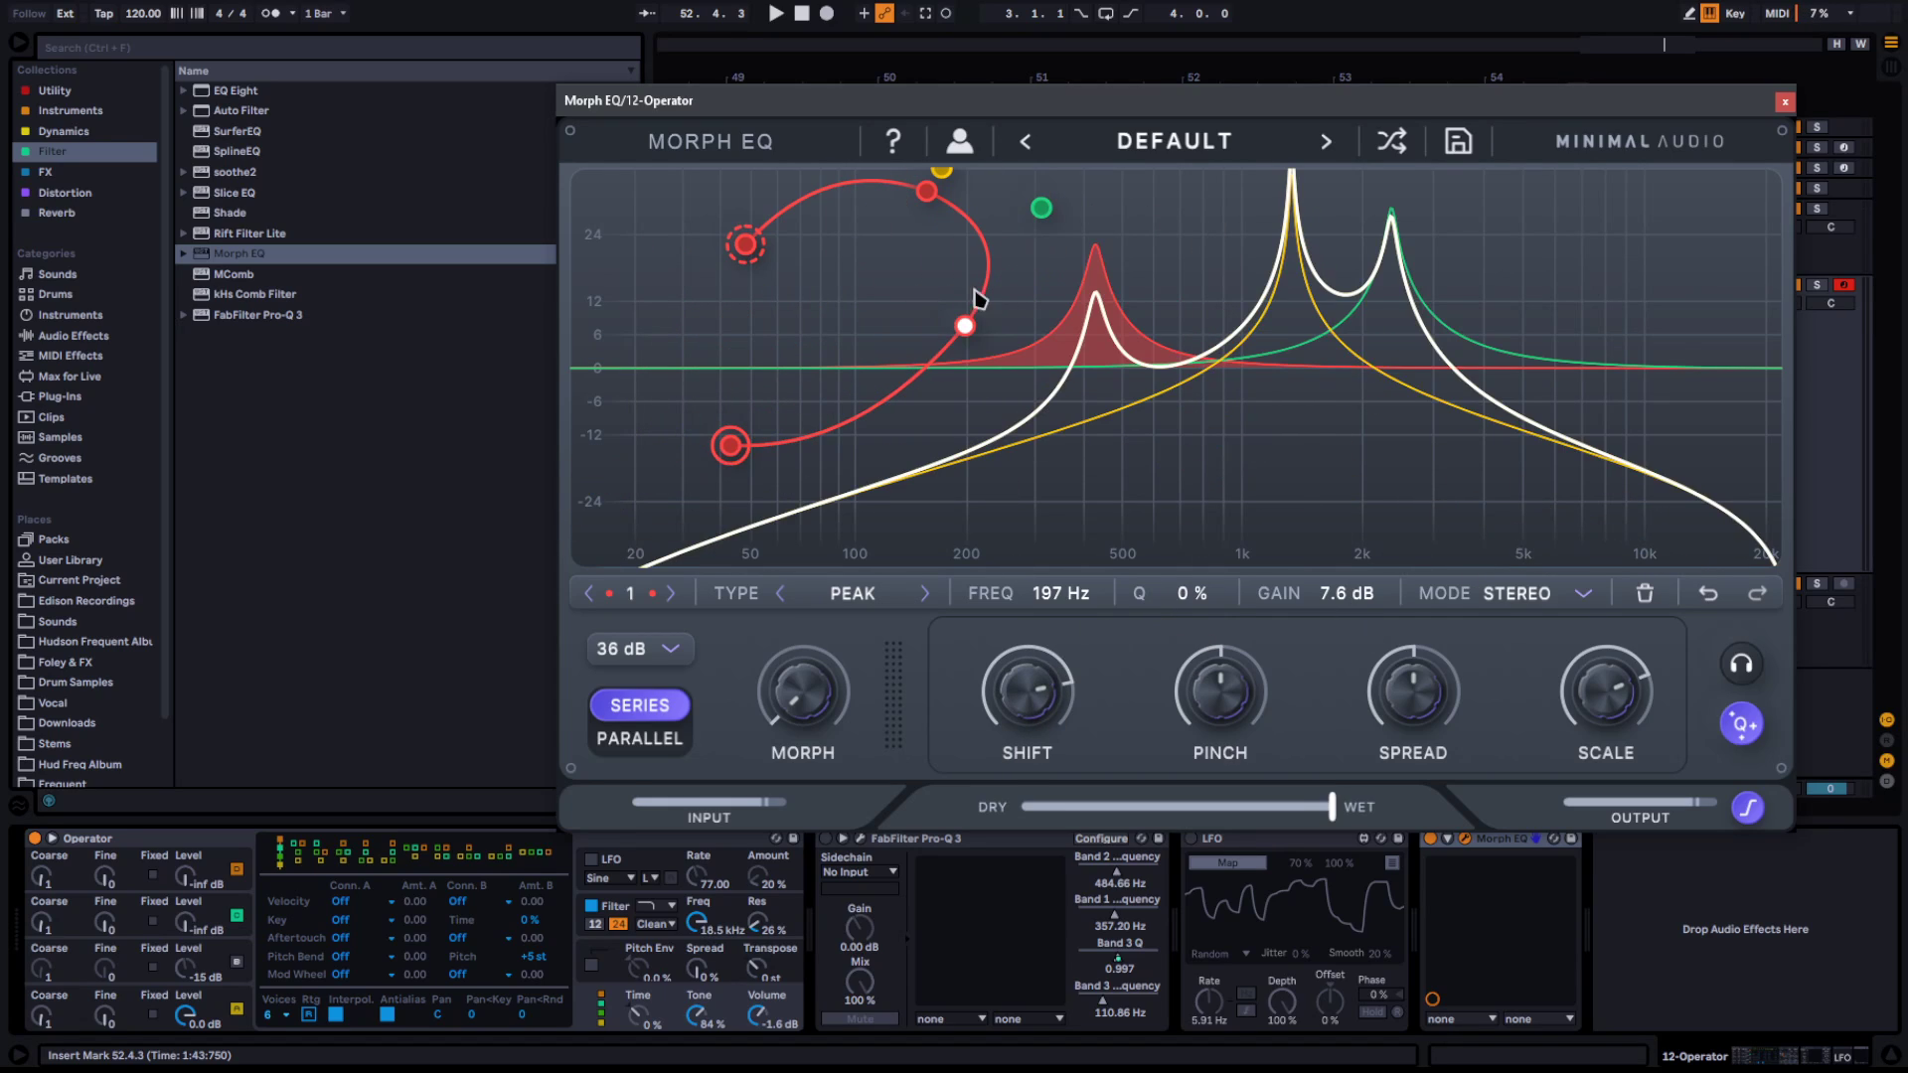
drag(744, 440, 747, 241)
mouse_move(807, 343)
mouse_down()
mouse_move(767, 393)
mouse_move(792, 370)
mouse_up()
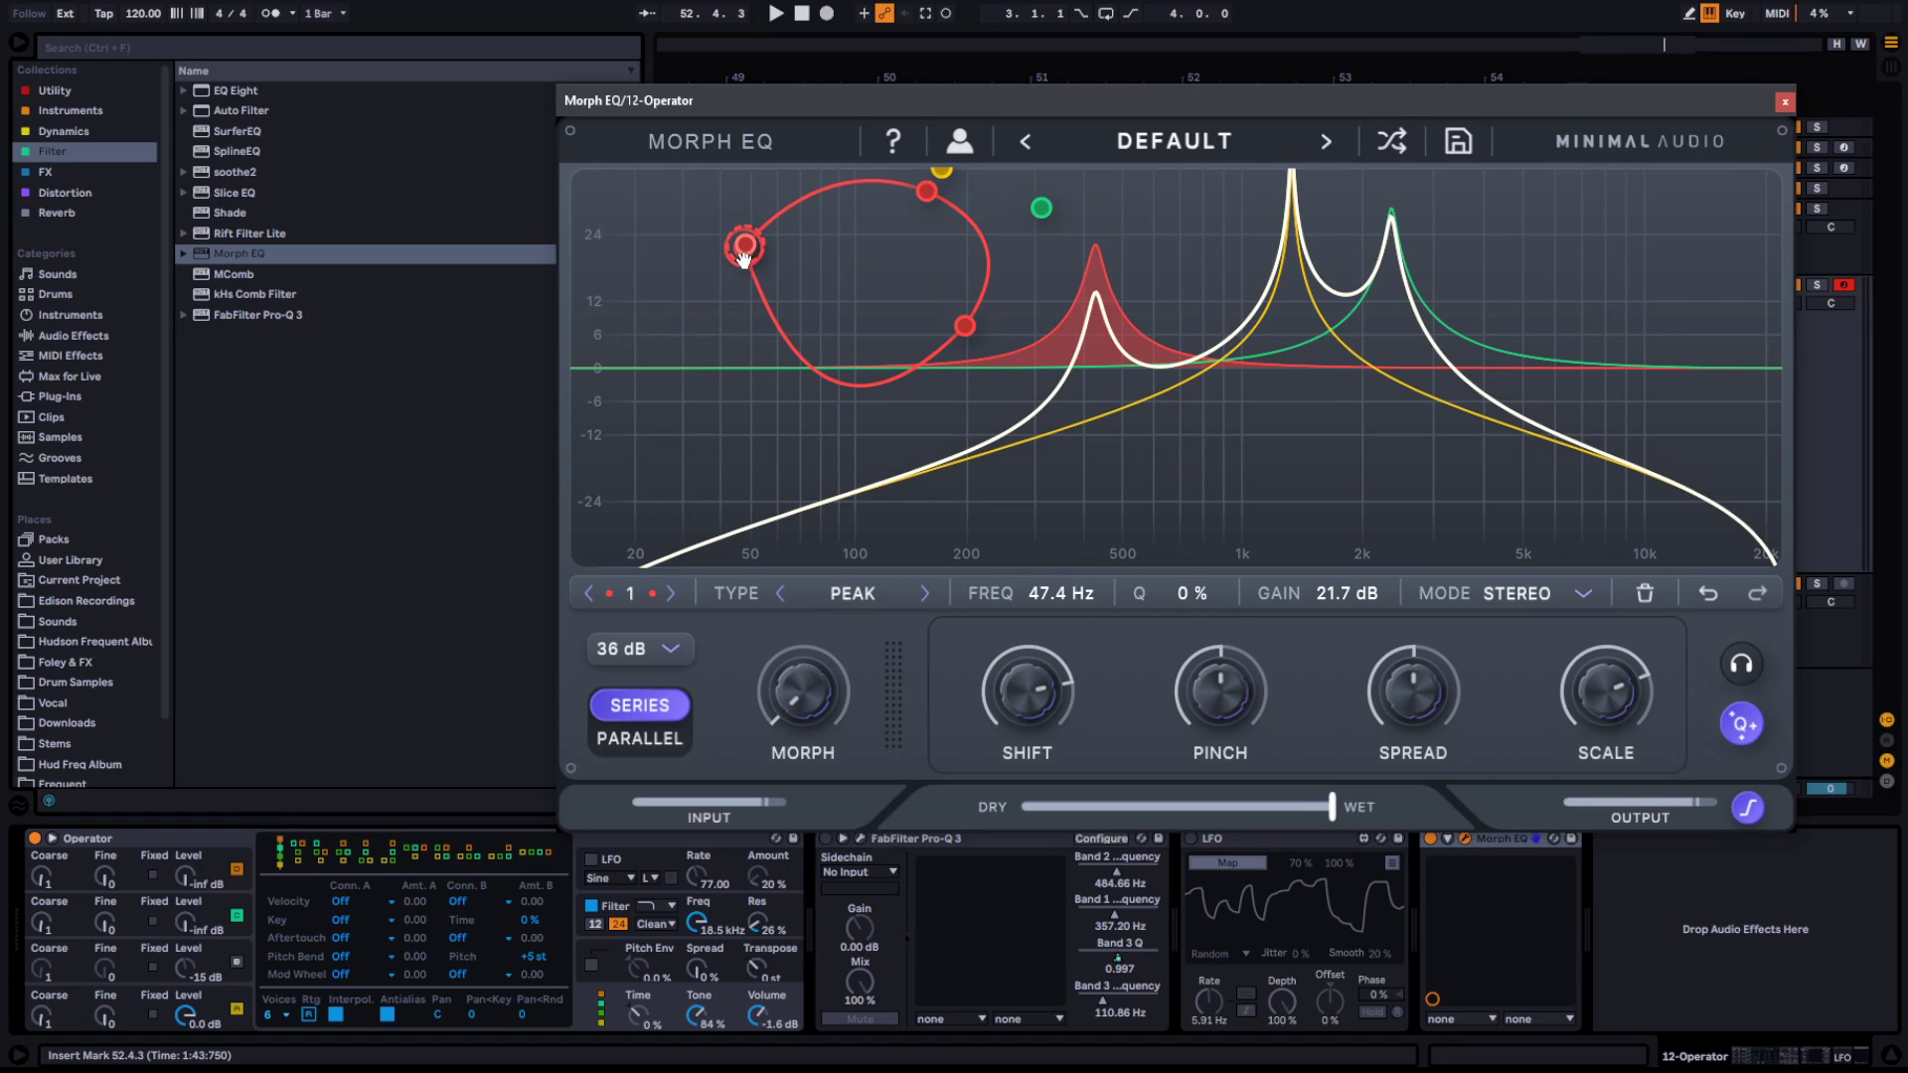
drag(744, 246, 781, 285)
drag(803, 368, 782, 425)
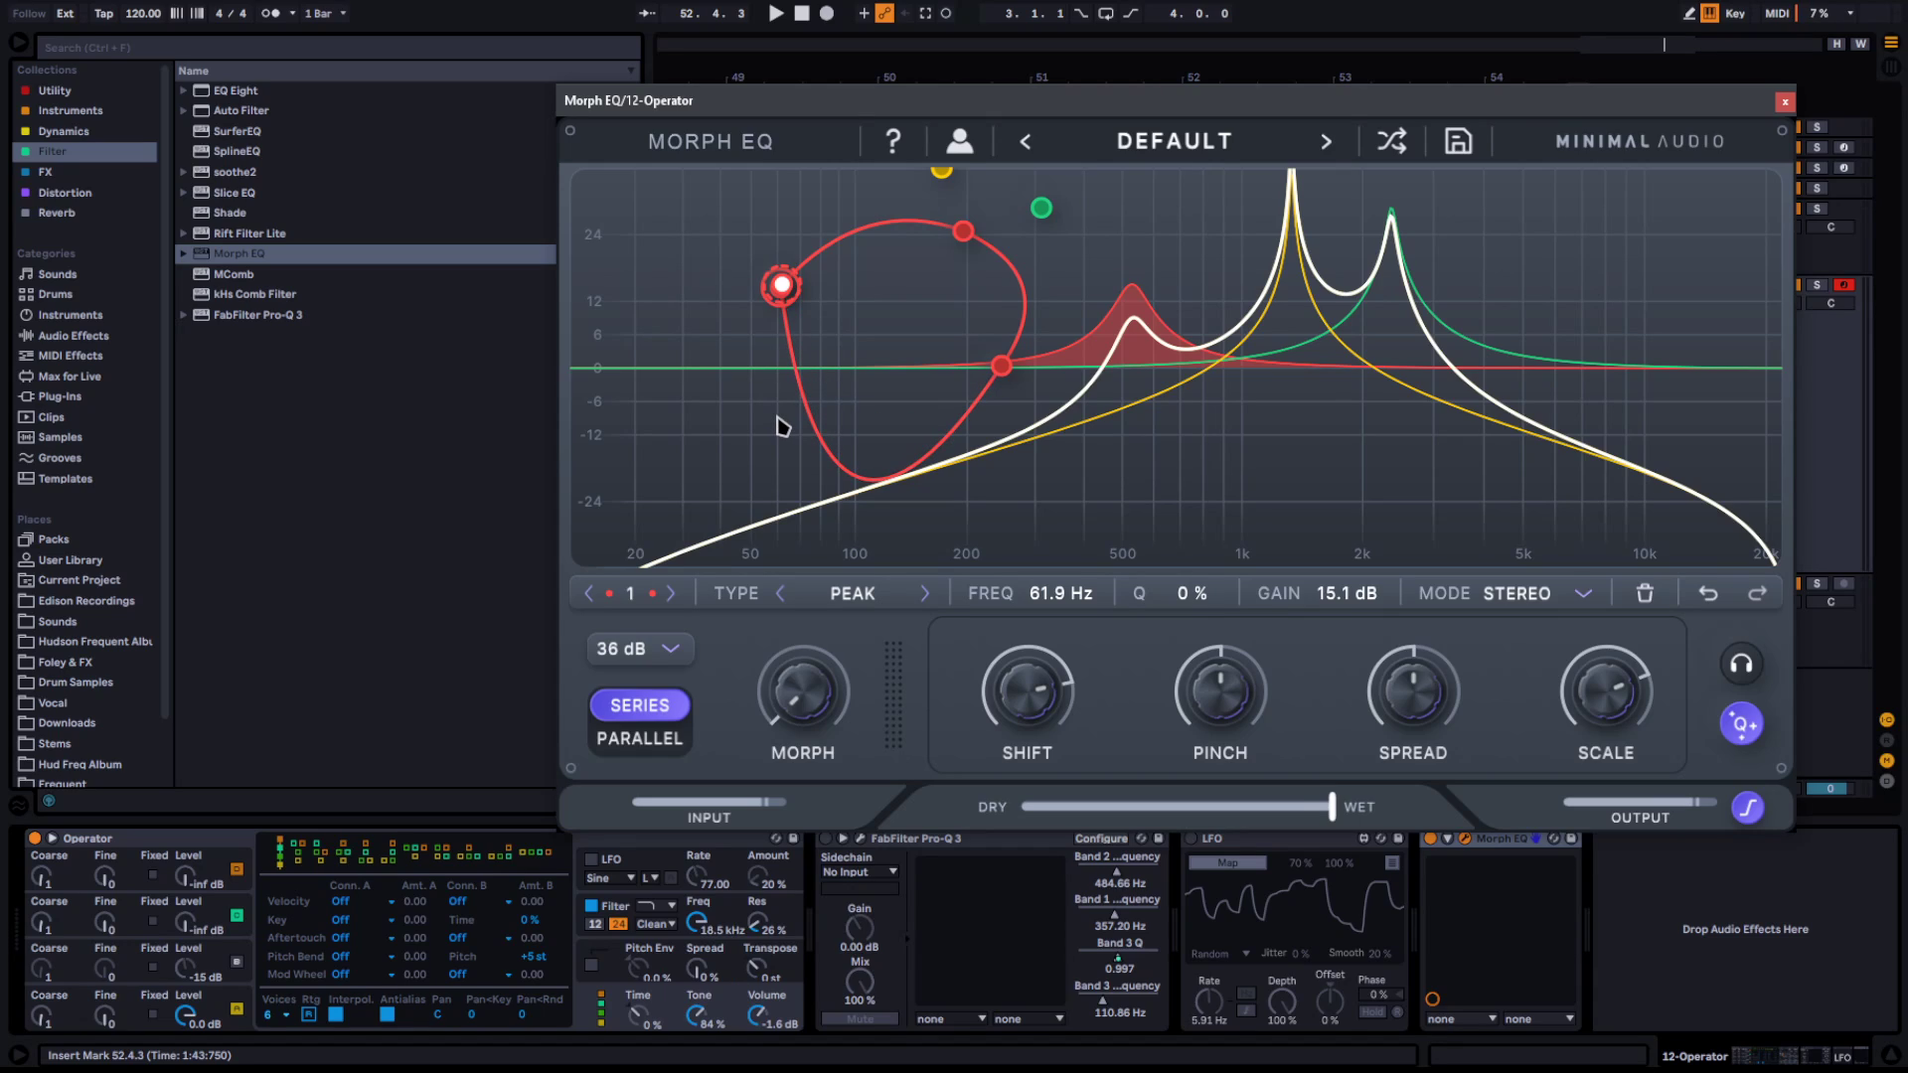
Delete all three filters from the EQ, starting with the red morphing one
click(738, 237)
click(780, 283)
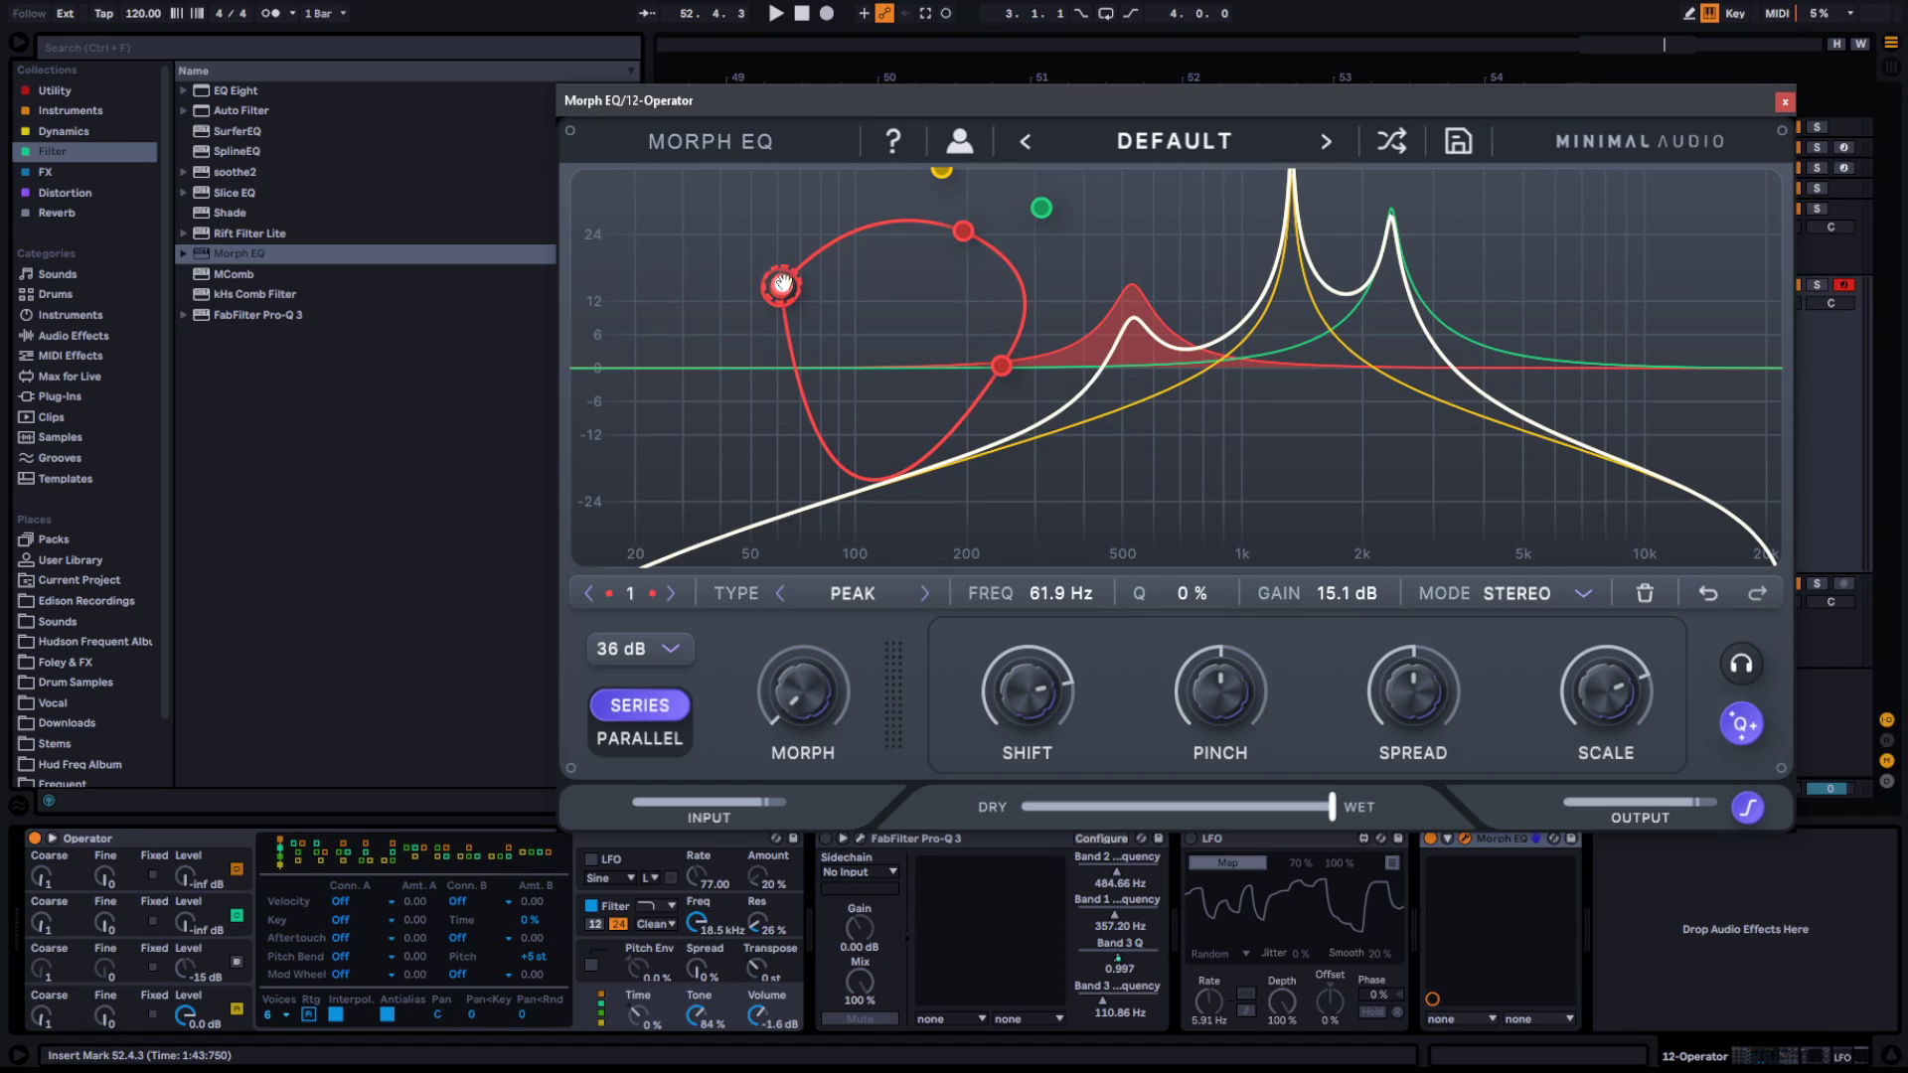
click(1725, 594)
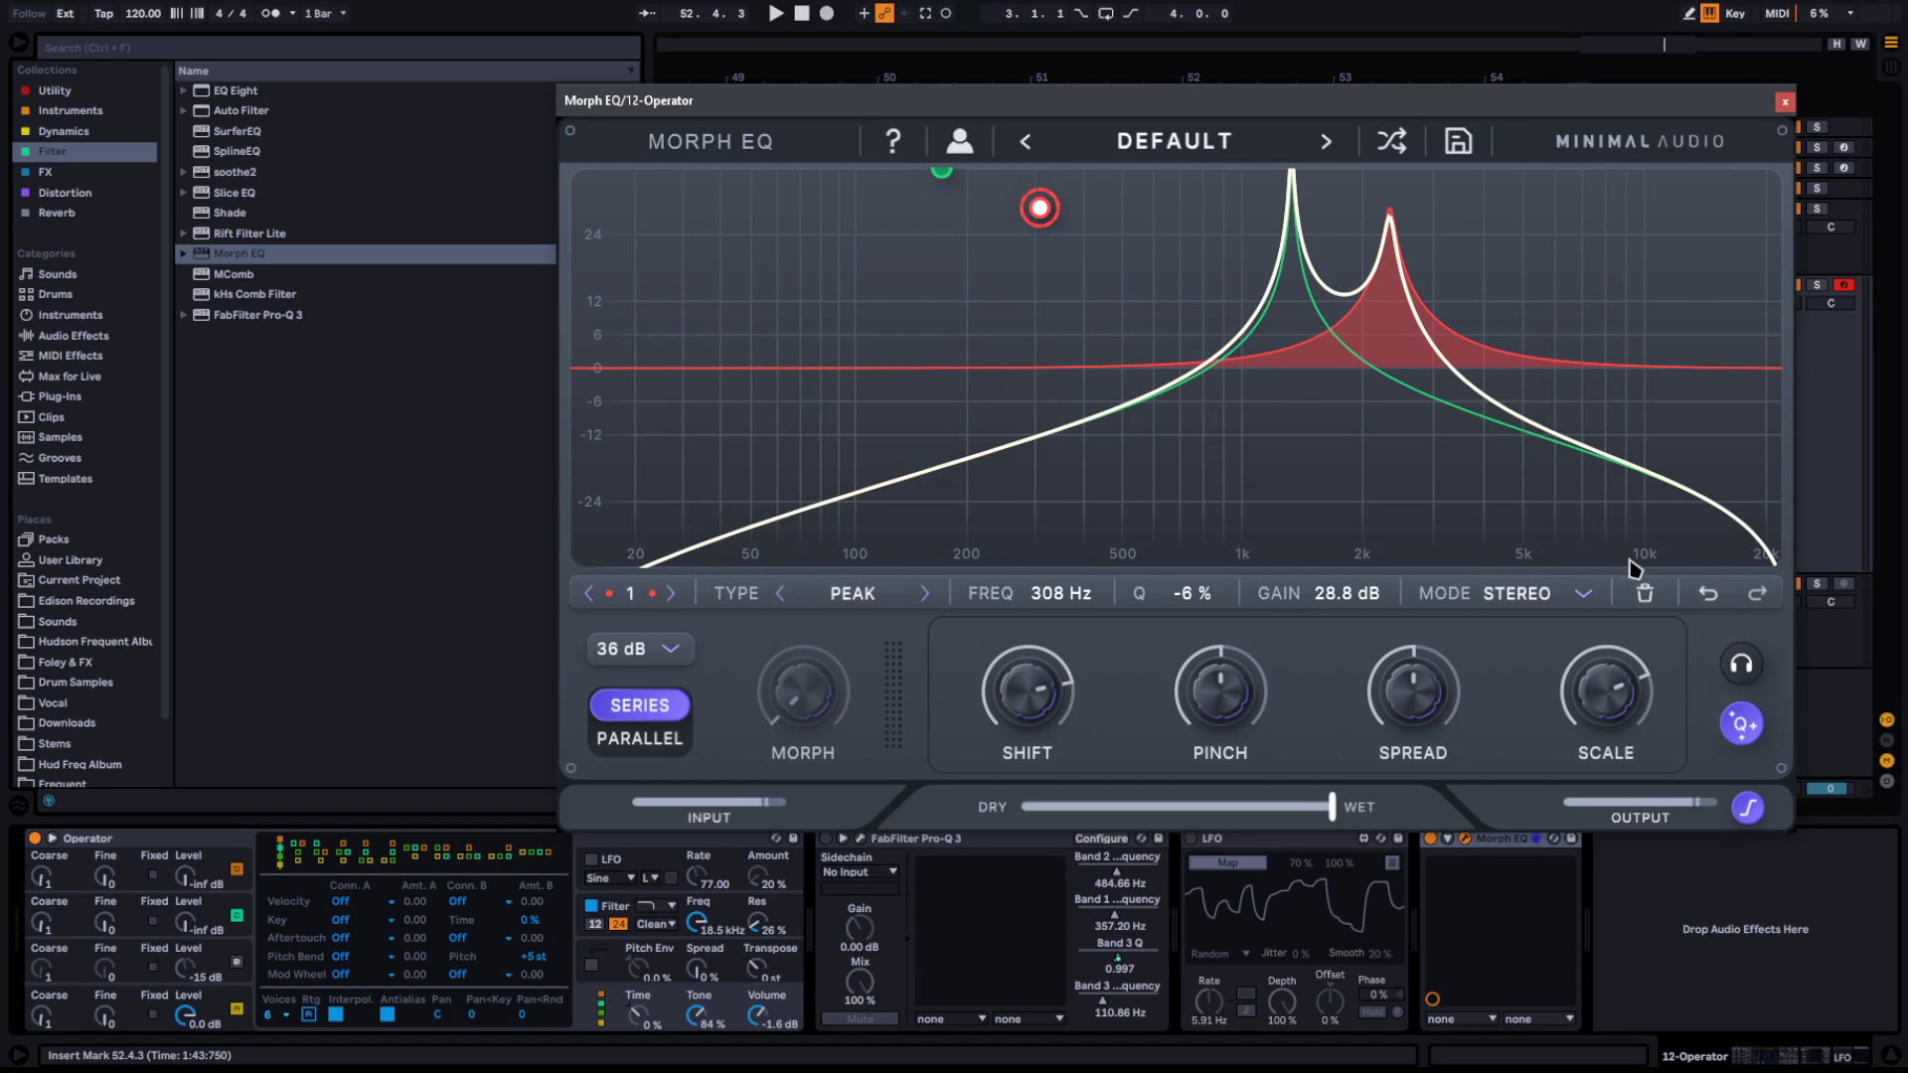
click(1645, 594)
click(945, 178)
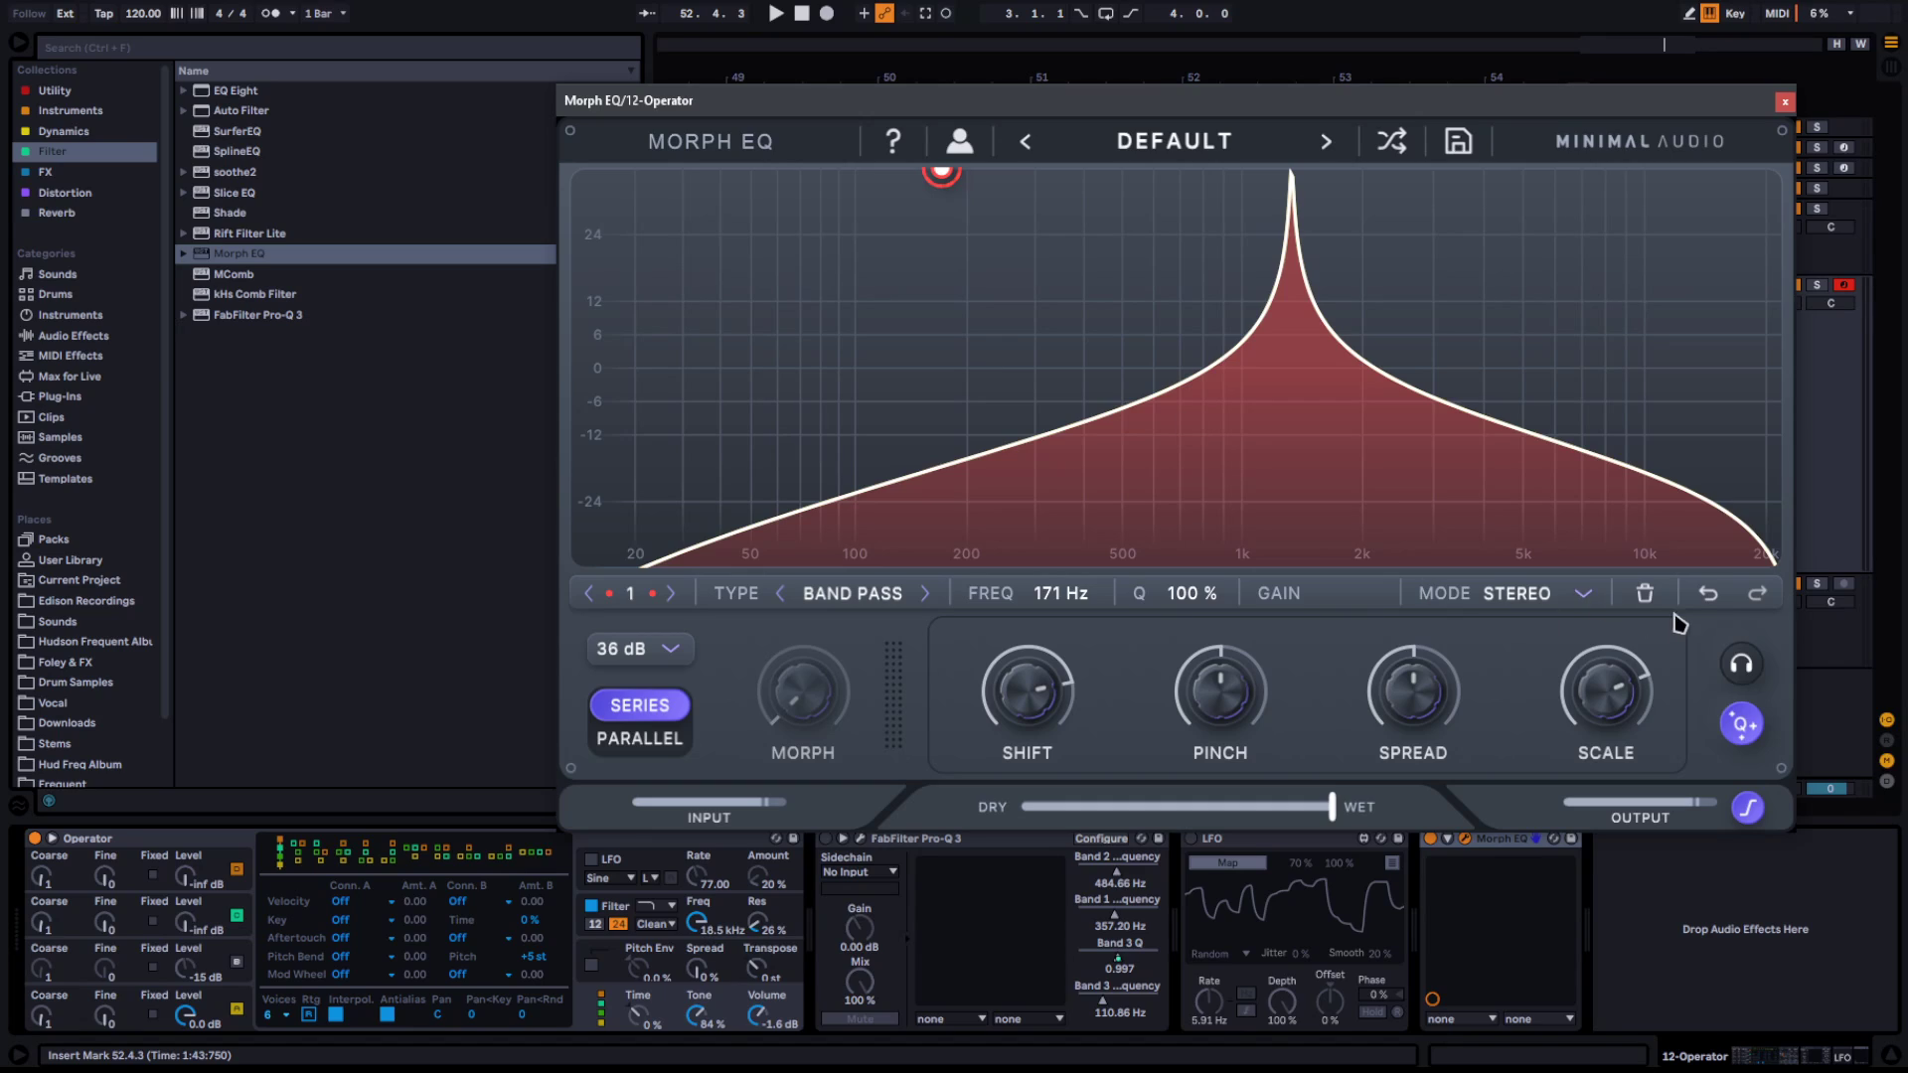
click(1644, 594)
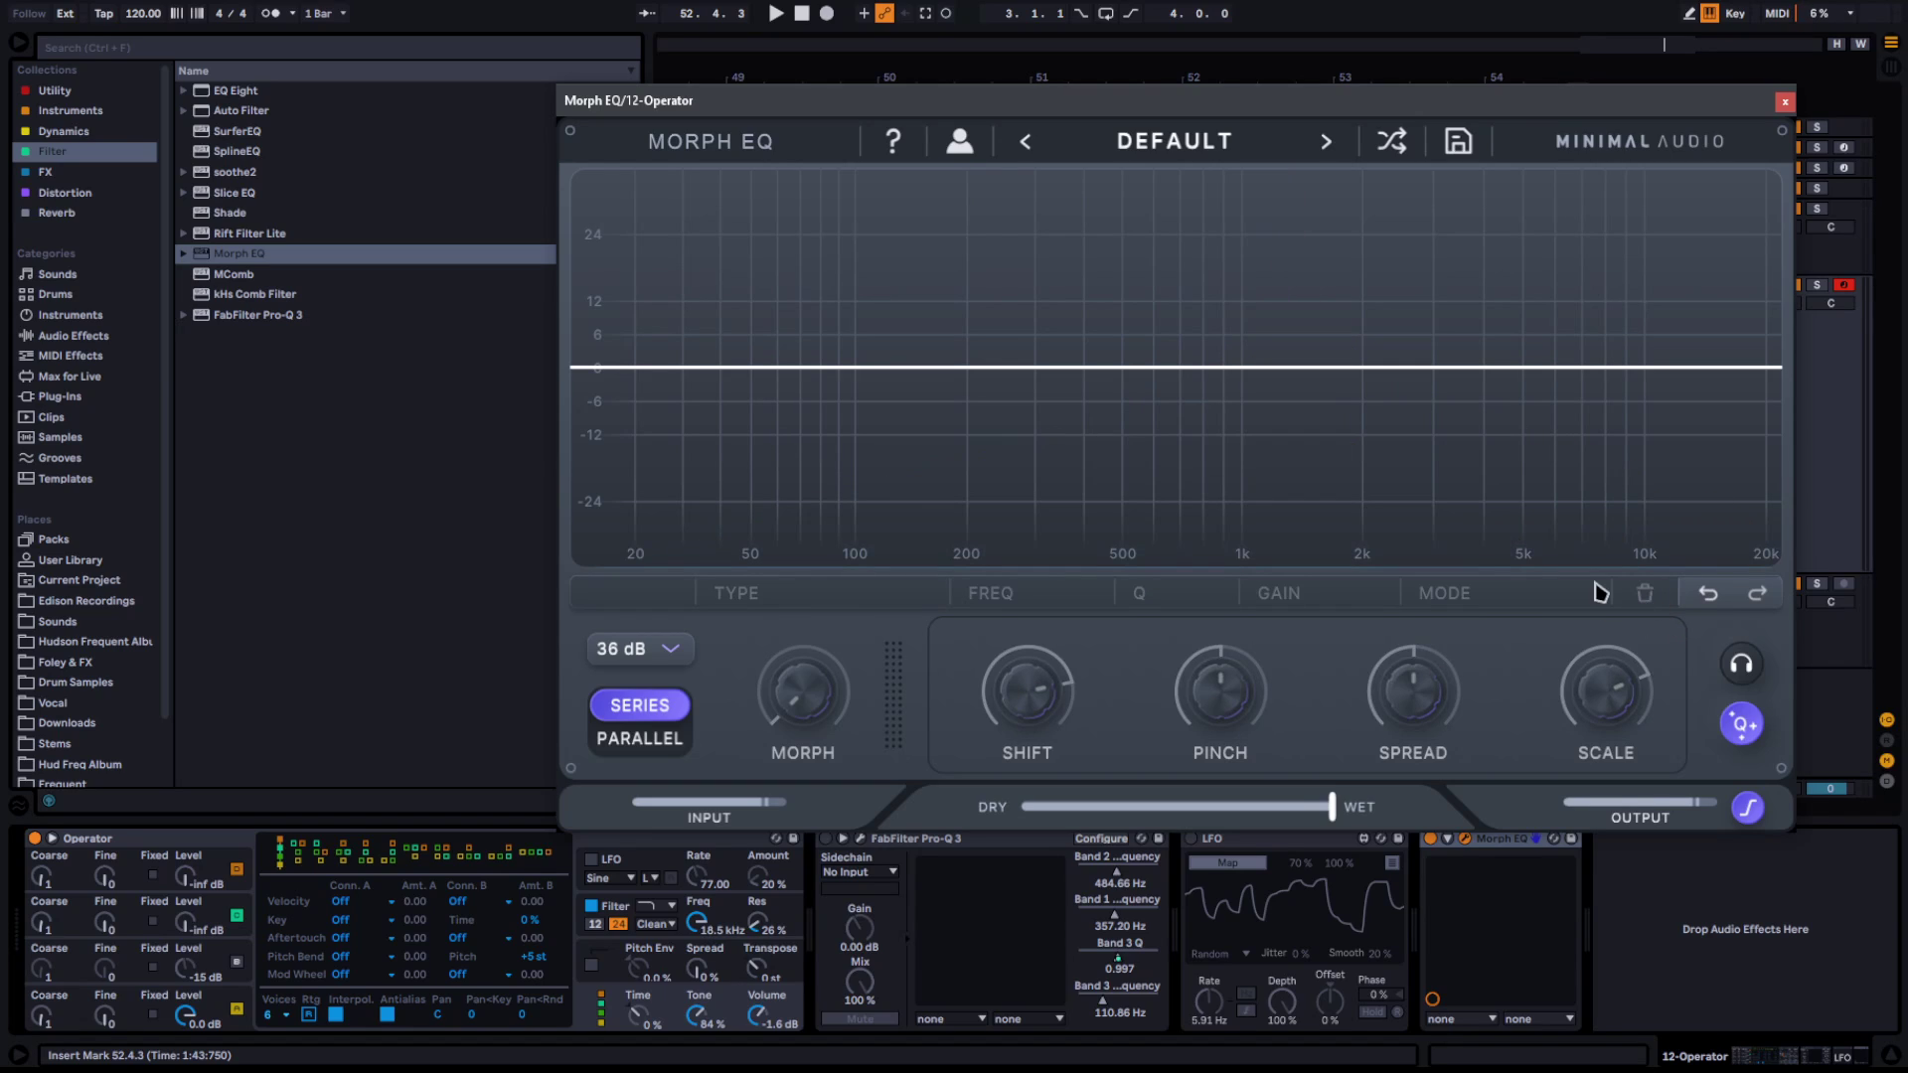
Add a new peak filter and set it to 732 Hz, 10% Q and 24.9 dB gain
double_click(971, 345)
drag(973, 350, 1011, 245)
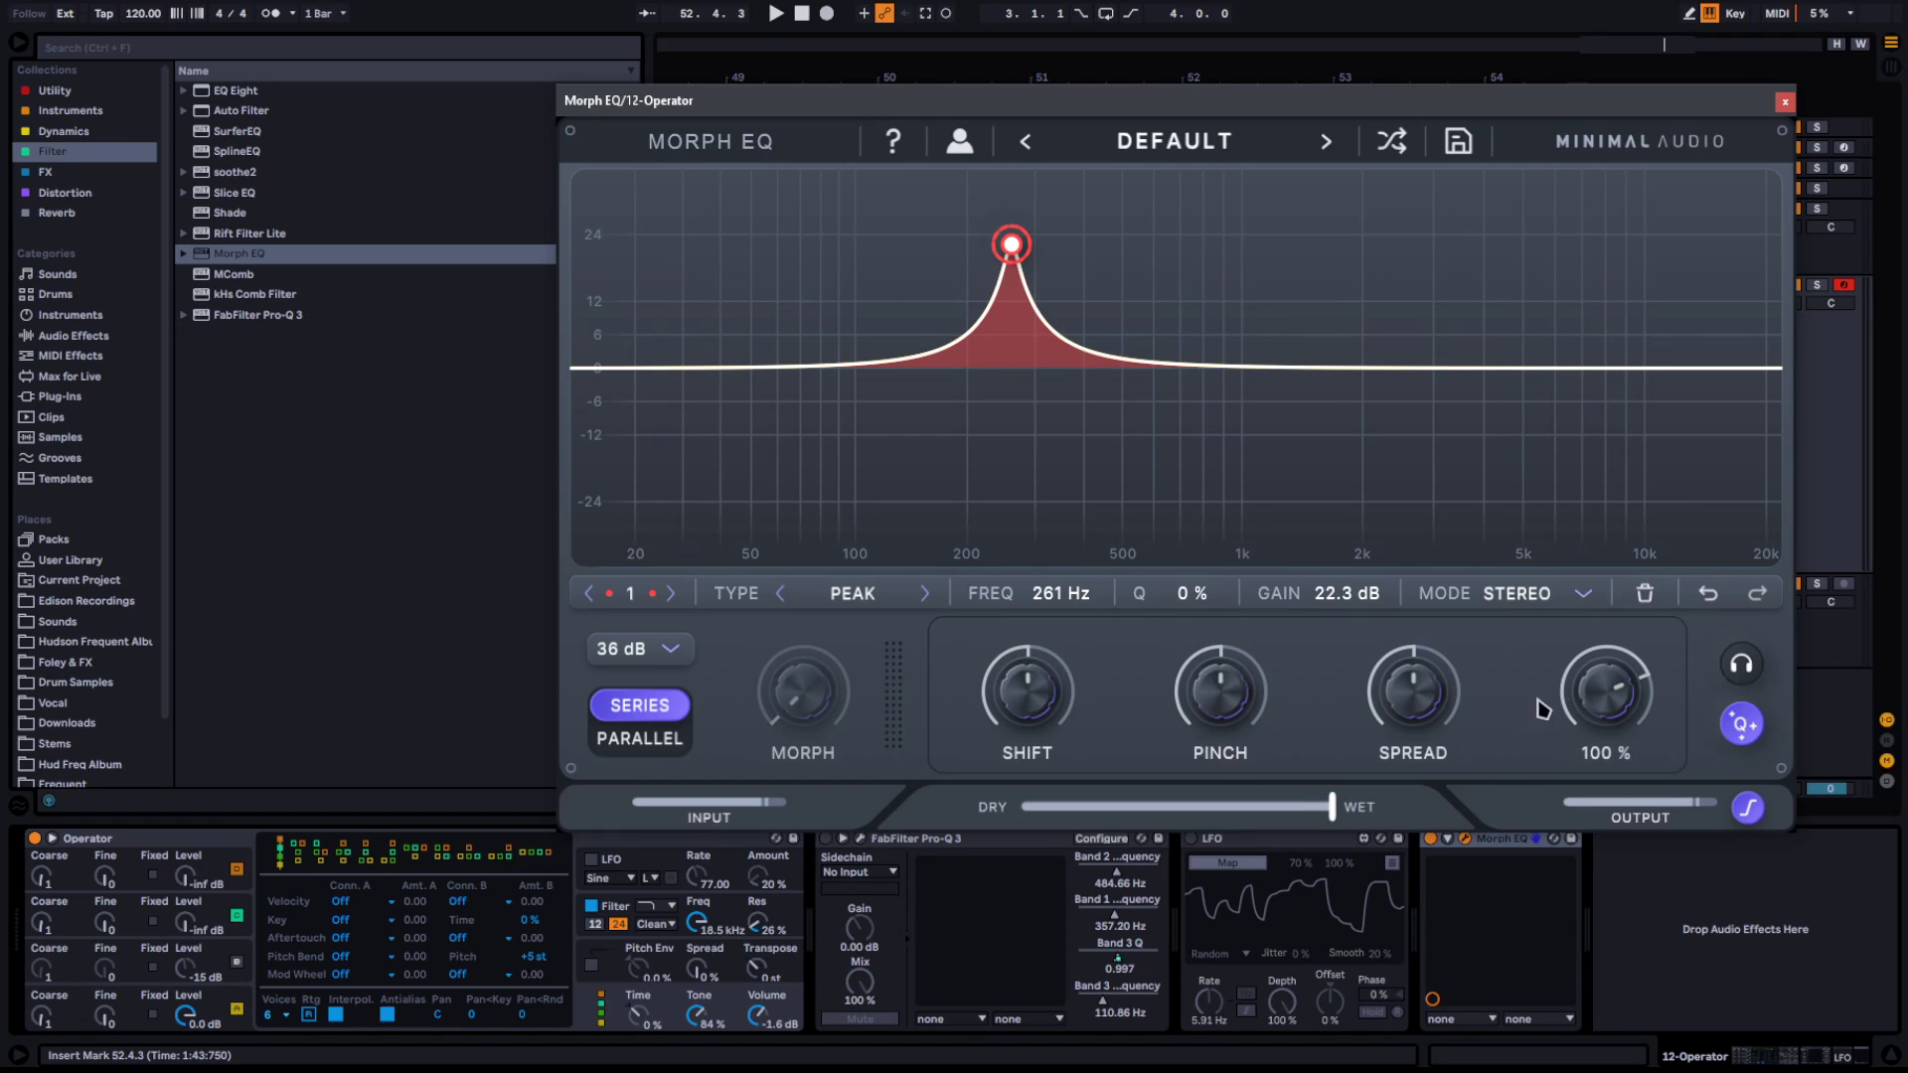
drag(1078, 593, 1078, 530)
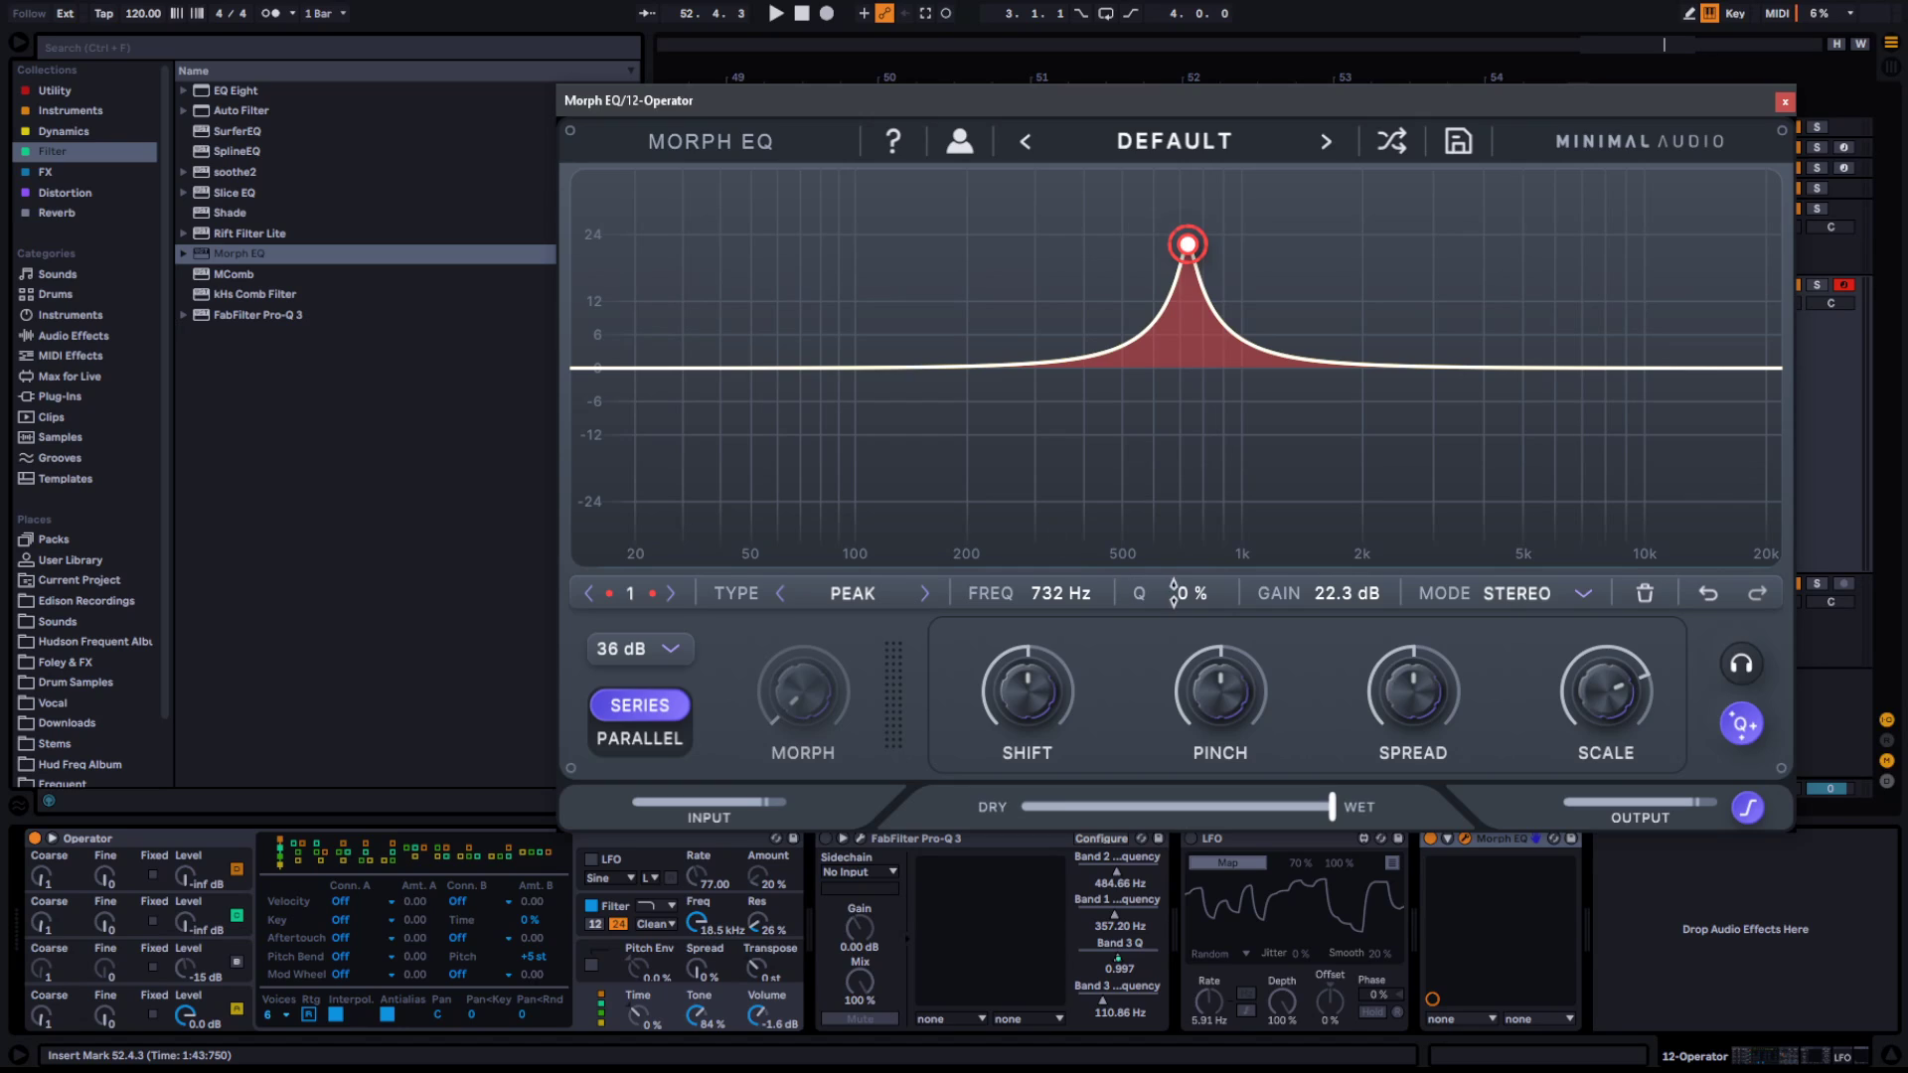
mouse_move(1182, 594)
mouse_down()
mouse_move(1183, 559)
mouse_move(1183, 599)
mouse_up()
drag(1332, 591, 1192, 570)
Move the EQ window aside, set the peak's frequency to 845 Hz, and try Shift at -17% before resetting it to 0%
drag(1357, 102, 962, 46)
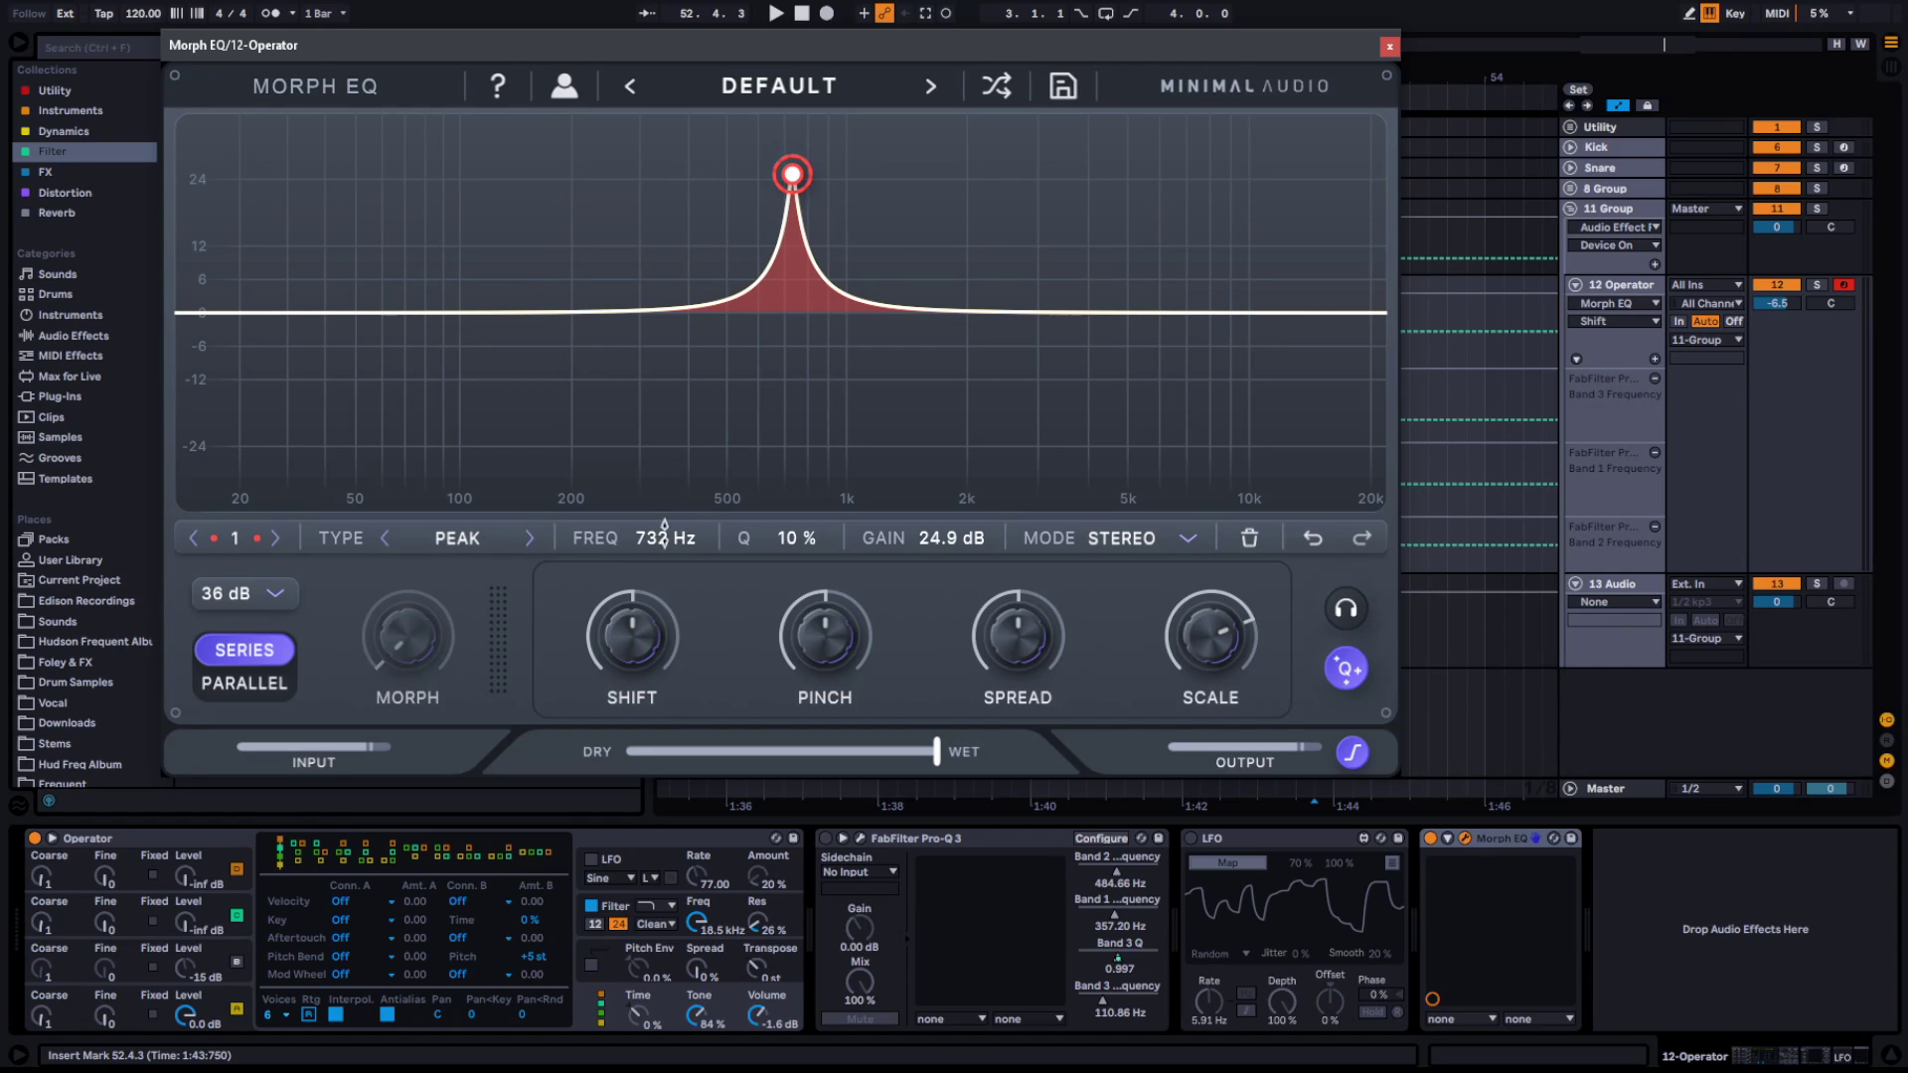
drag(663, 525, 785, 586)
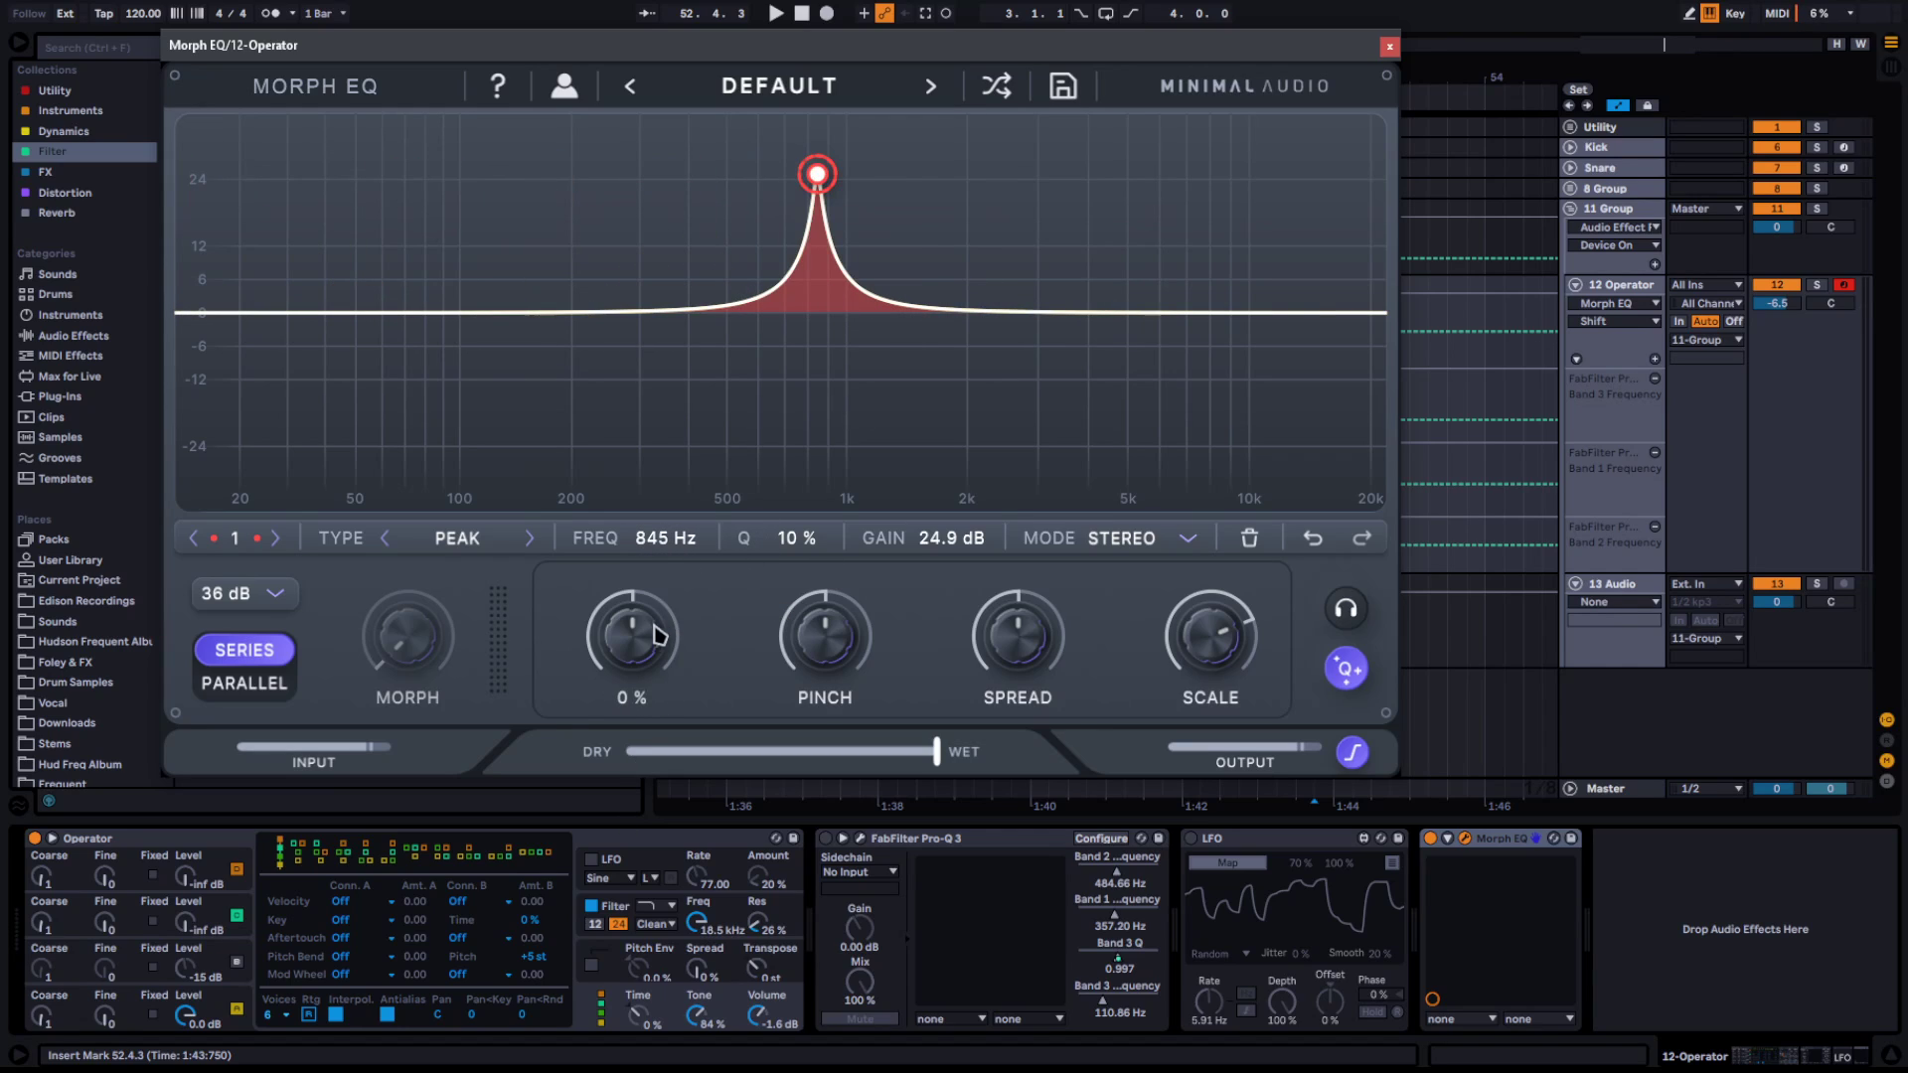
drag(636, 686, 570, 707)
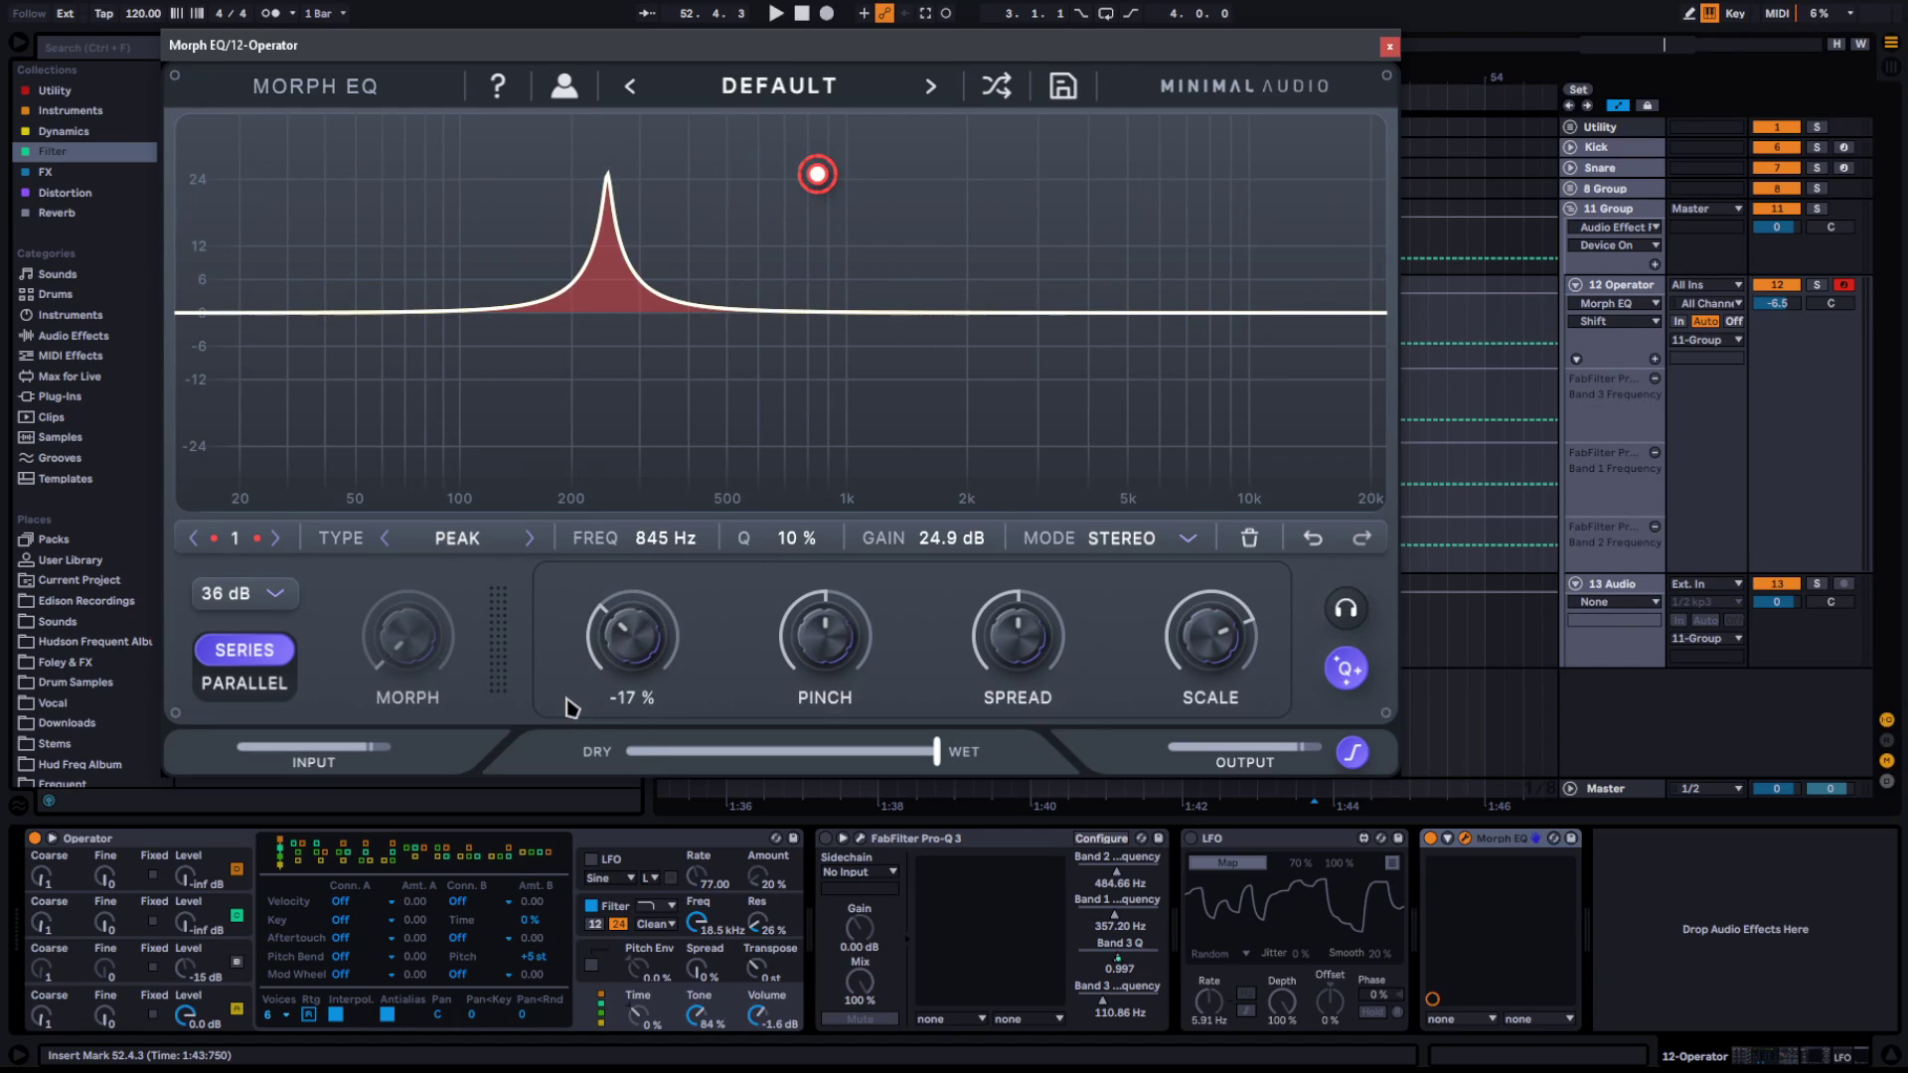
double_click(627, 656)
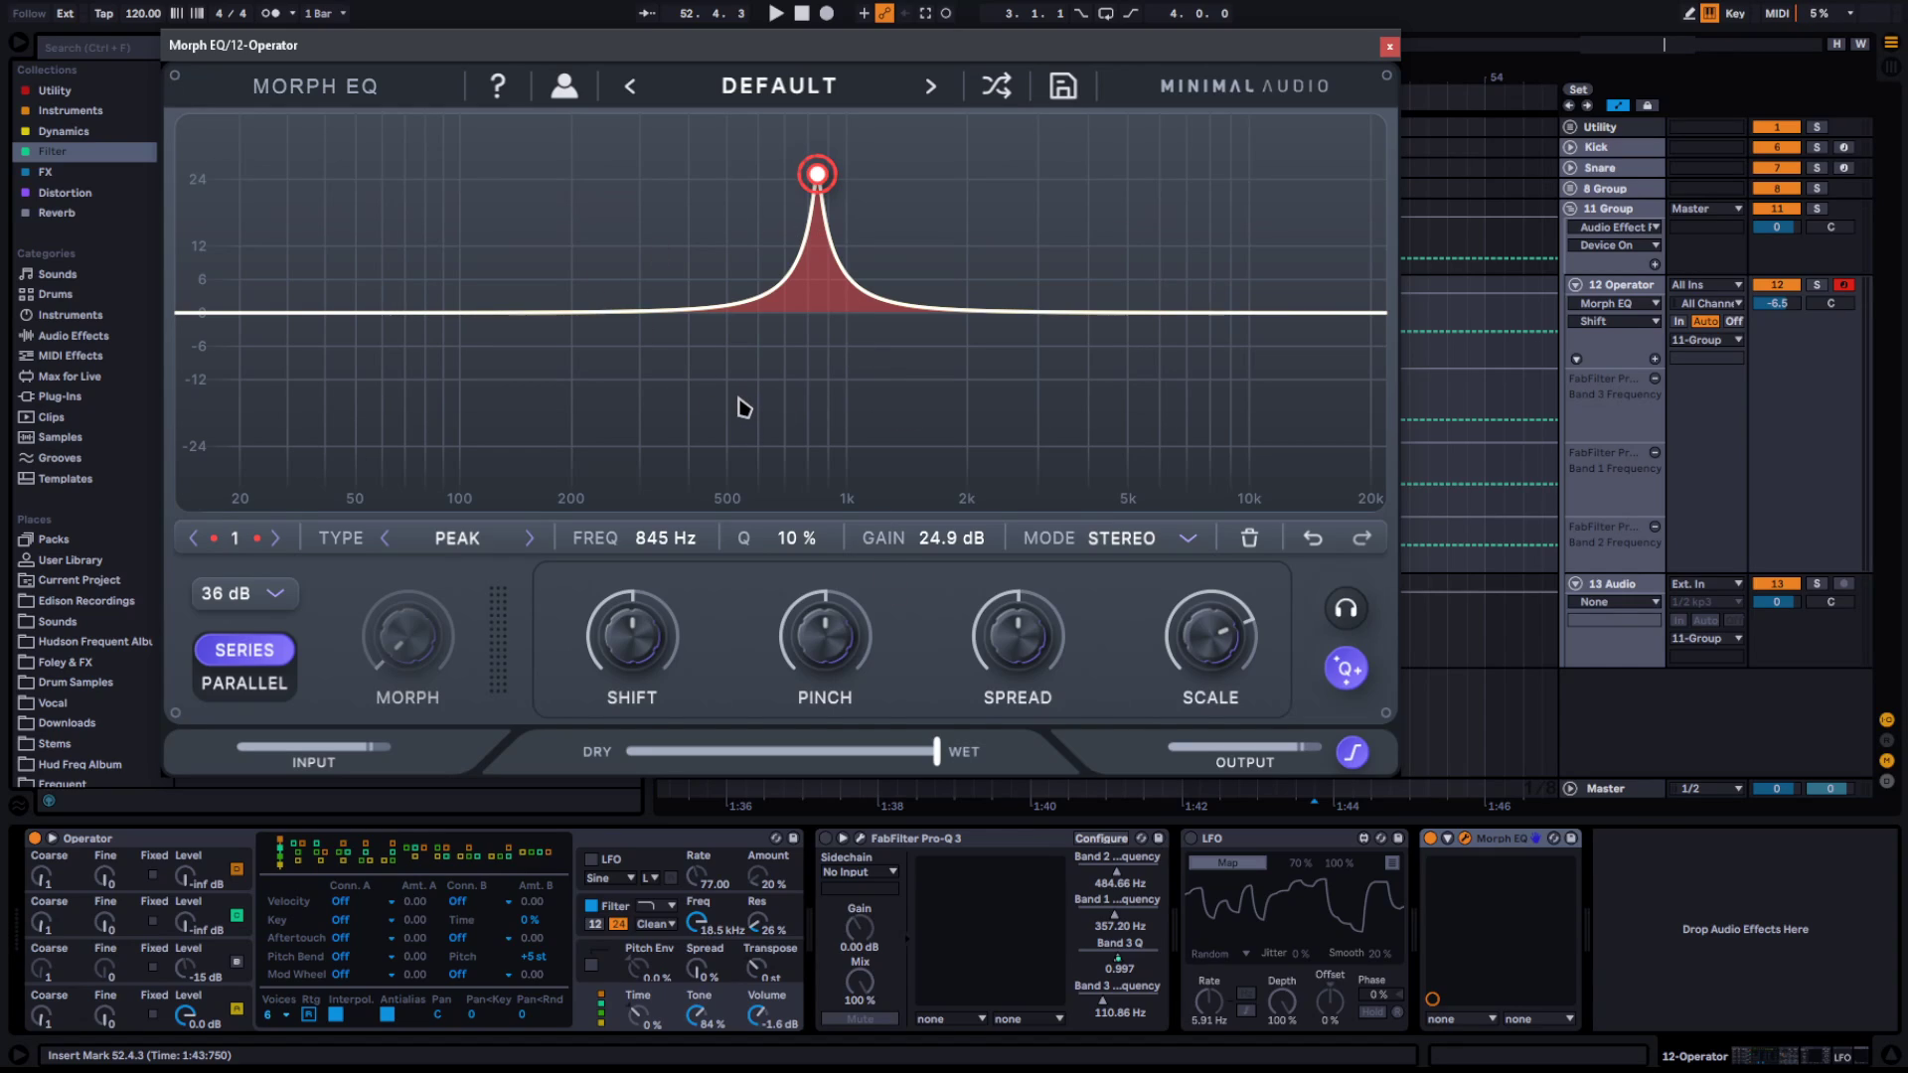
Set the first peak to 350 Hz at 28.5 dB and add a second peak at 1.06 kHz with 21.7 dB gain
drag(816, 201, 832, 135)
click(1250, 536)
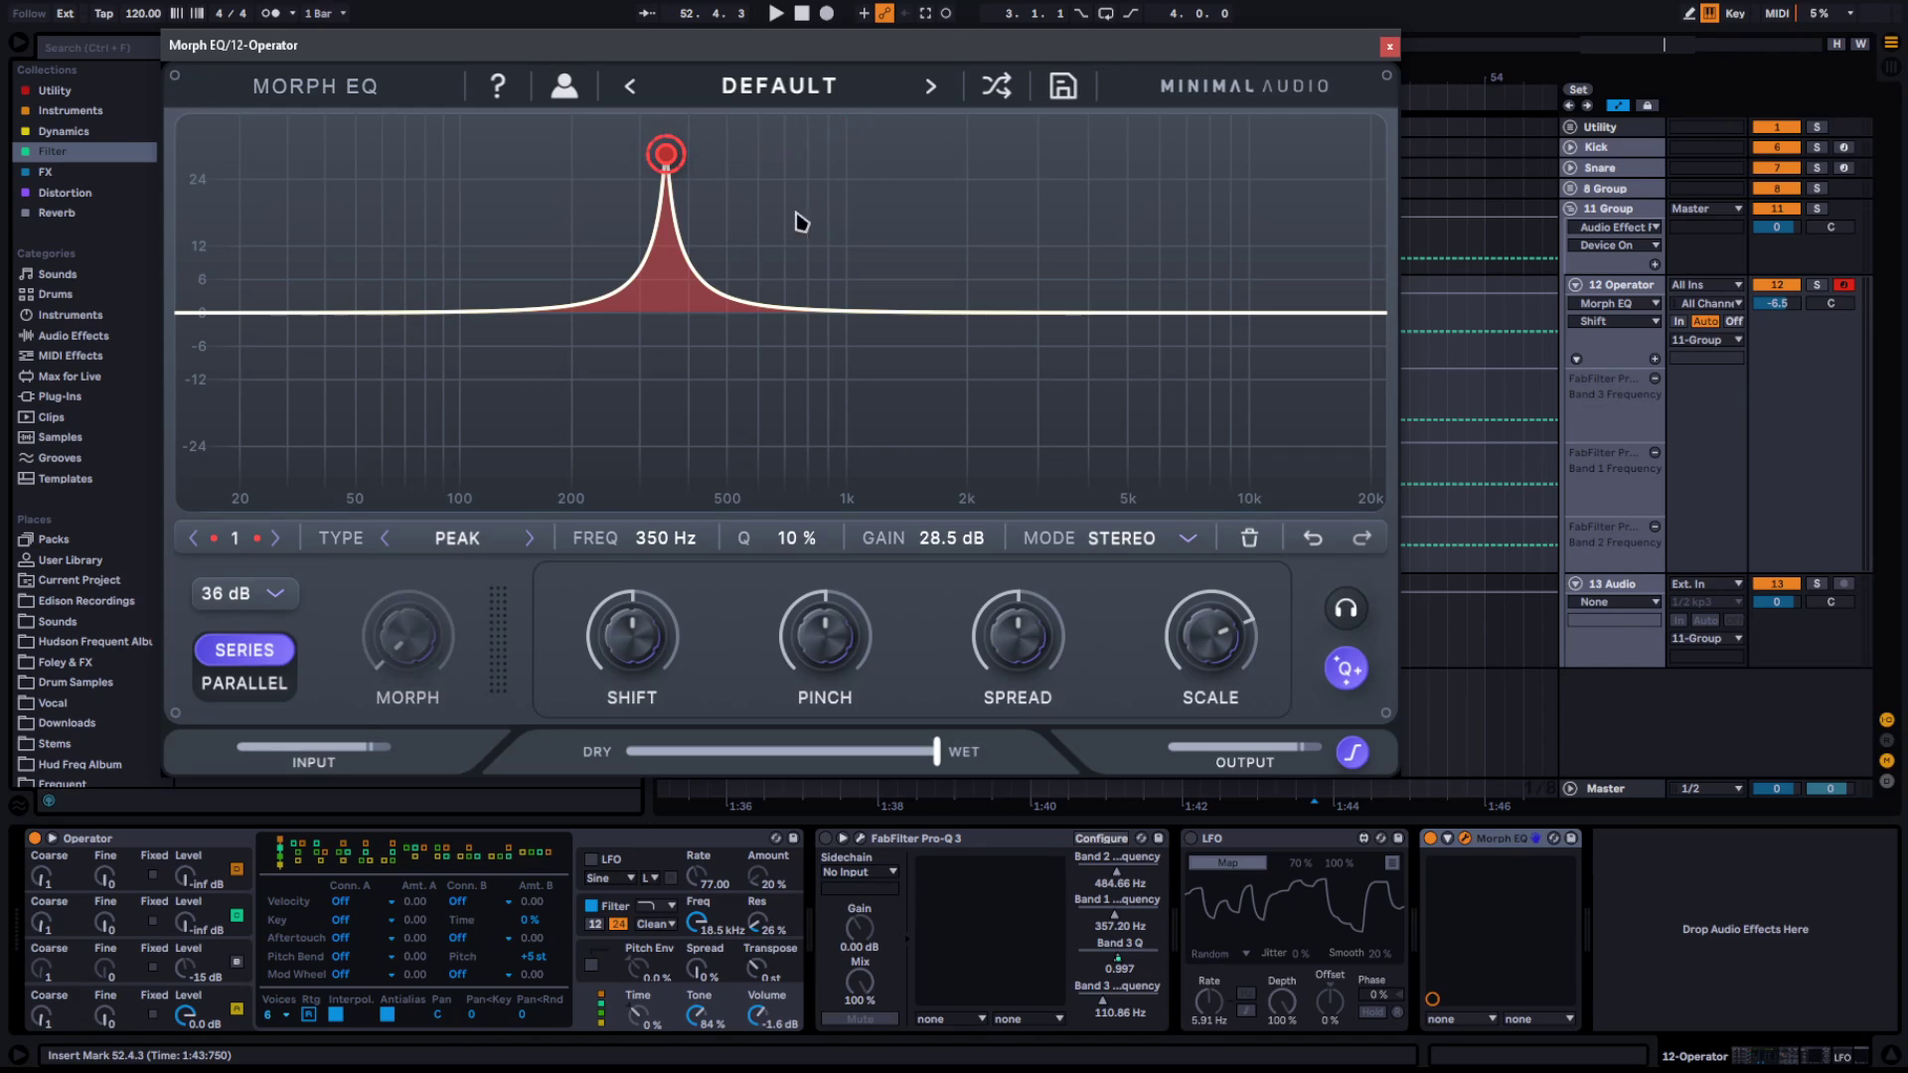
double_click(863, 291)
drag(861, 289, 857, 192)
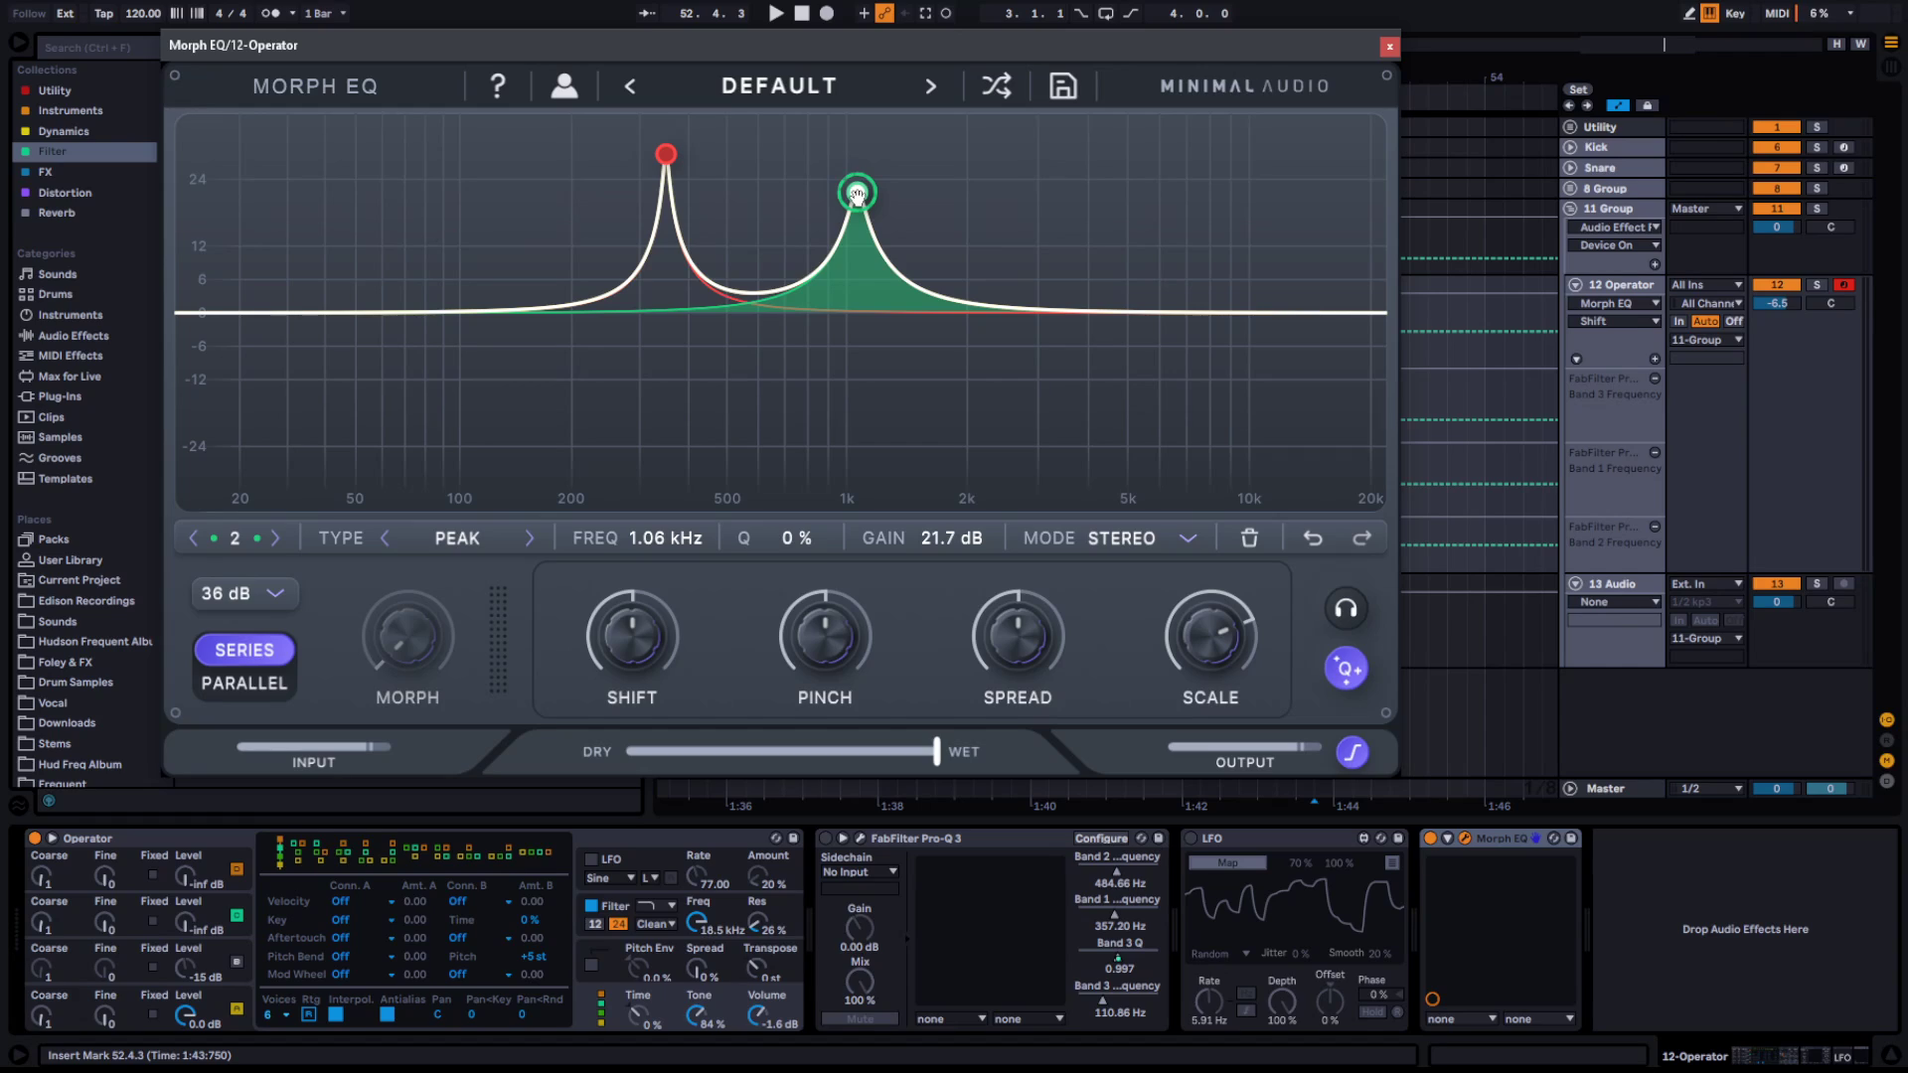
Open FabFilter Pro-Q 3 on the Operator track, add a fourth bell band, and set the gain scale to 85%
click(861, 849)
drag(617, 405, 635, 430)
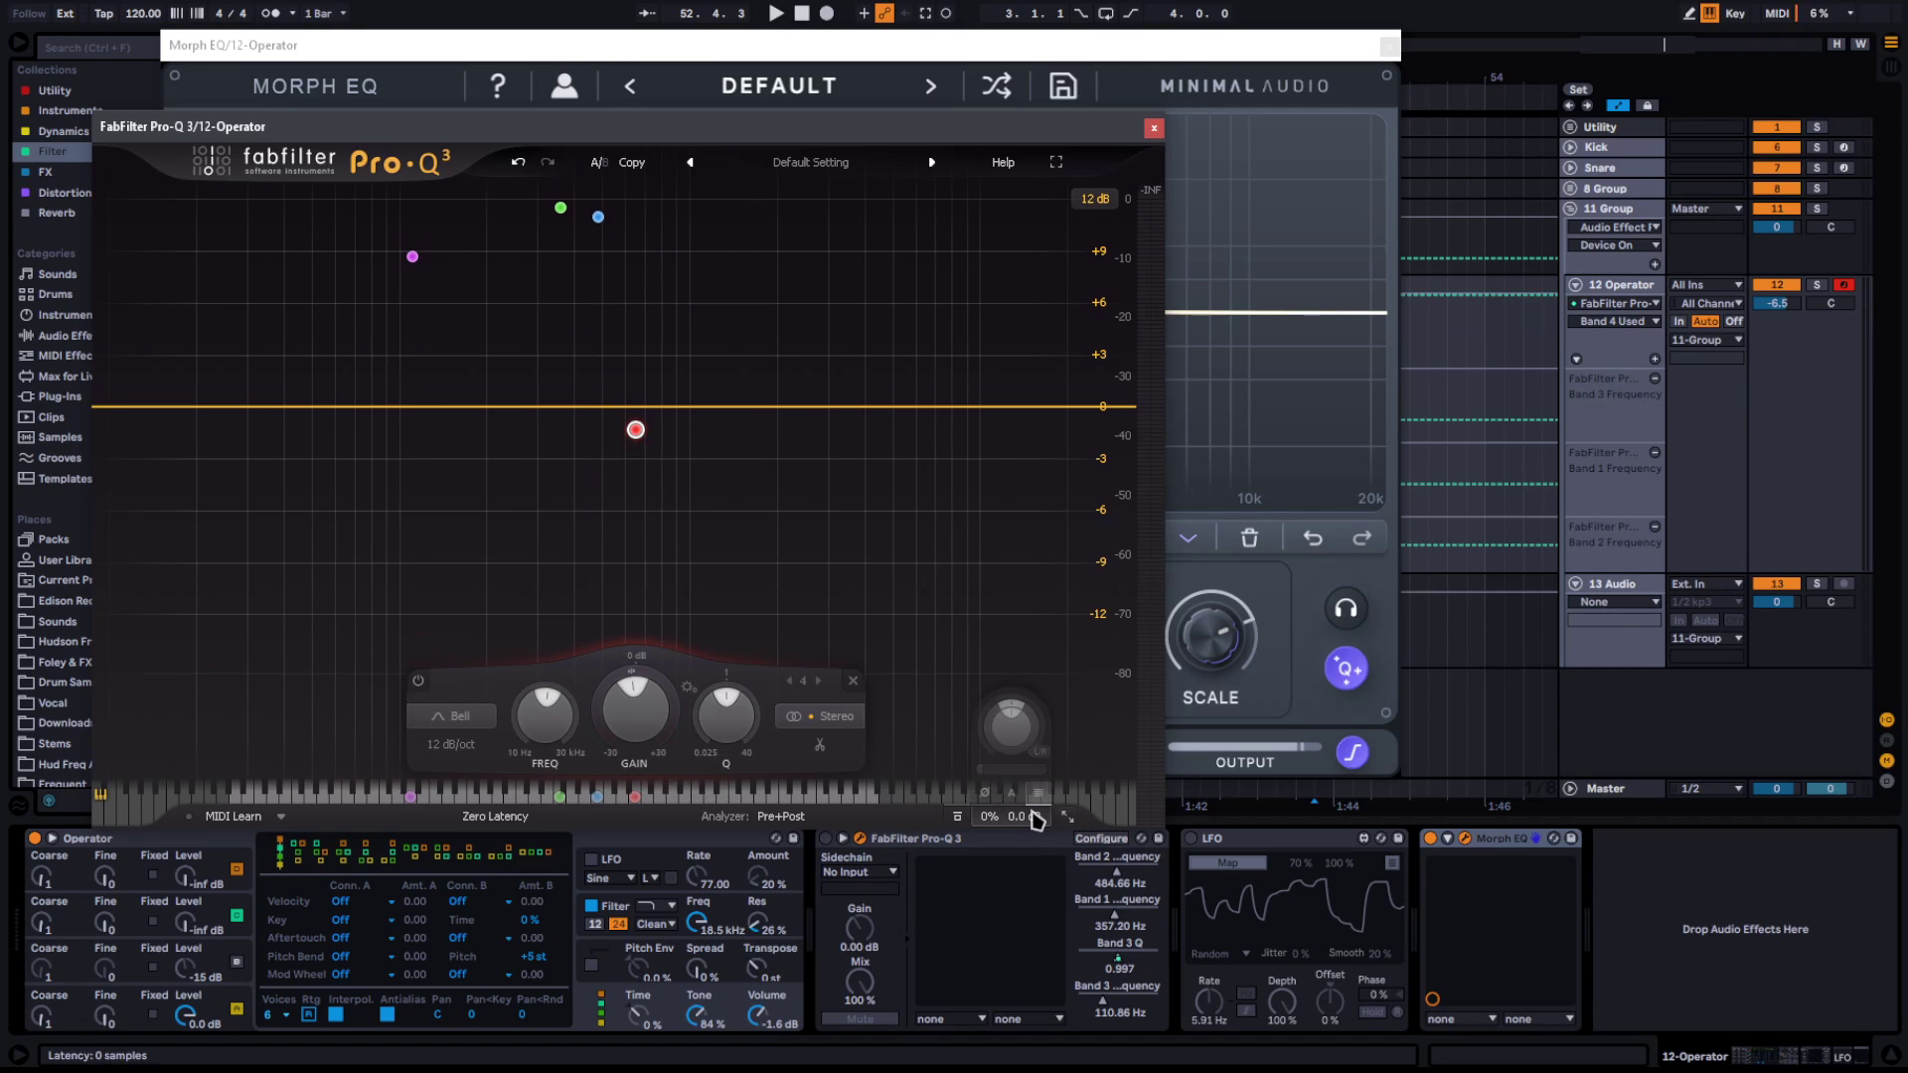
mouse_move(1018, 825)
drag(996, 777, 1085, 778)
Move the new bell band up in frequency as a cut and lower the green band to 331.58 Hz at +5.61 dB
drag(635, 429, 901, 475)
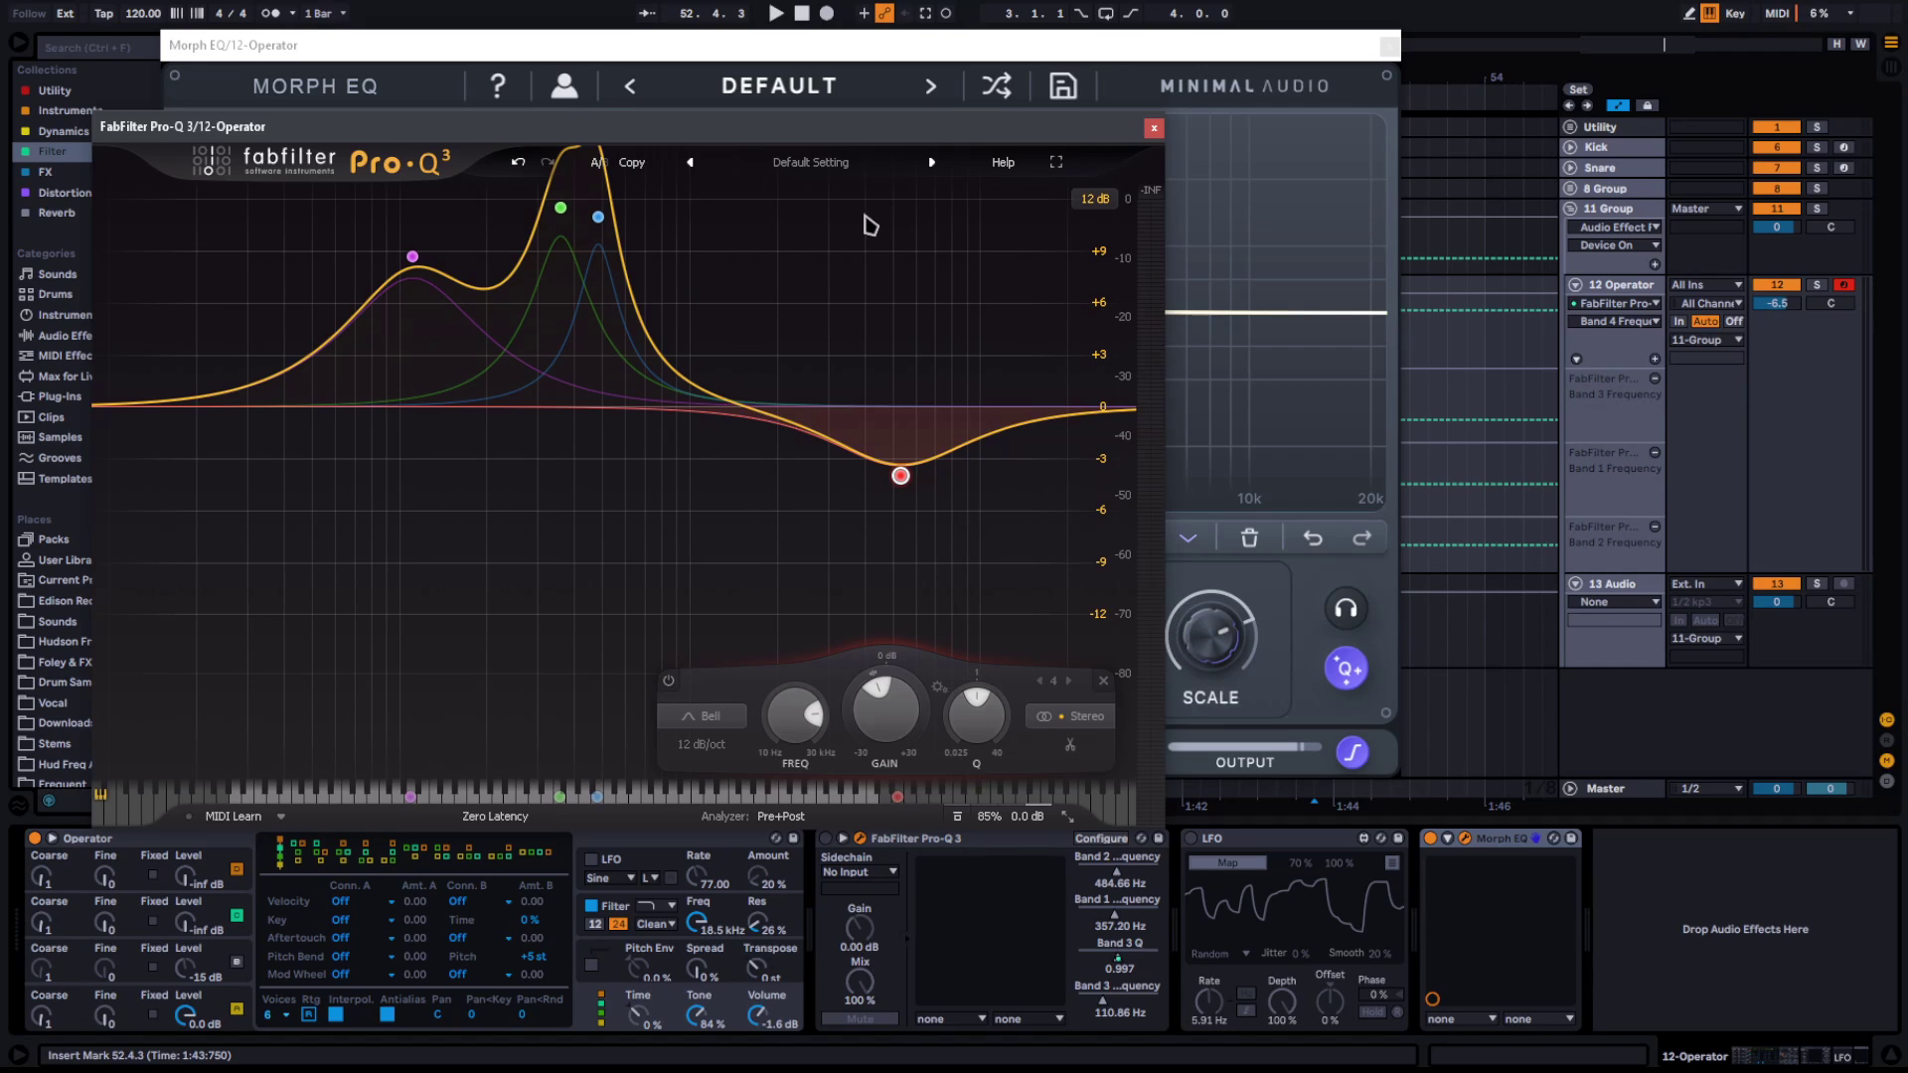
drag(560, 208, 551, 311)
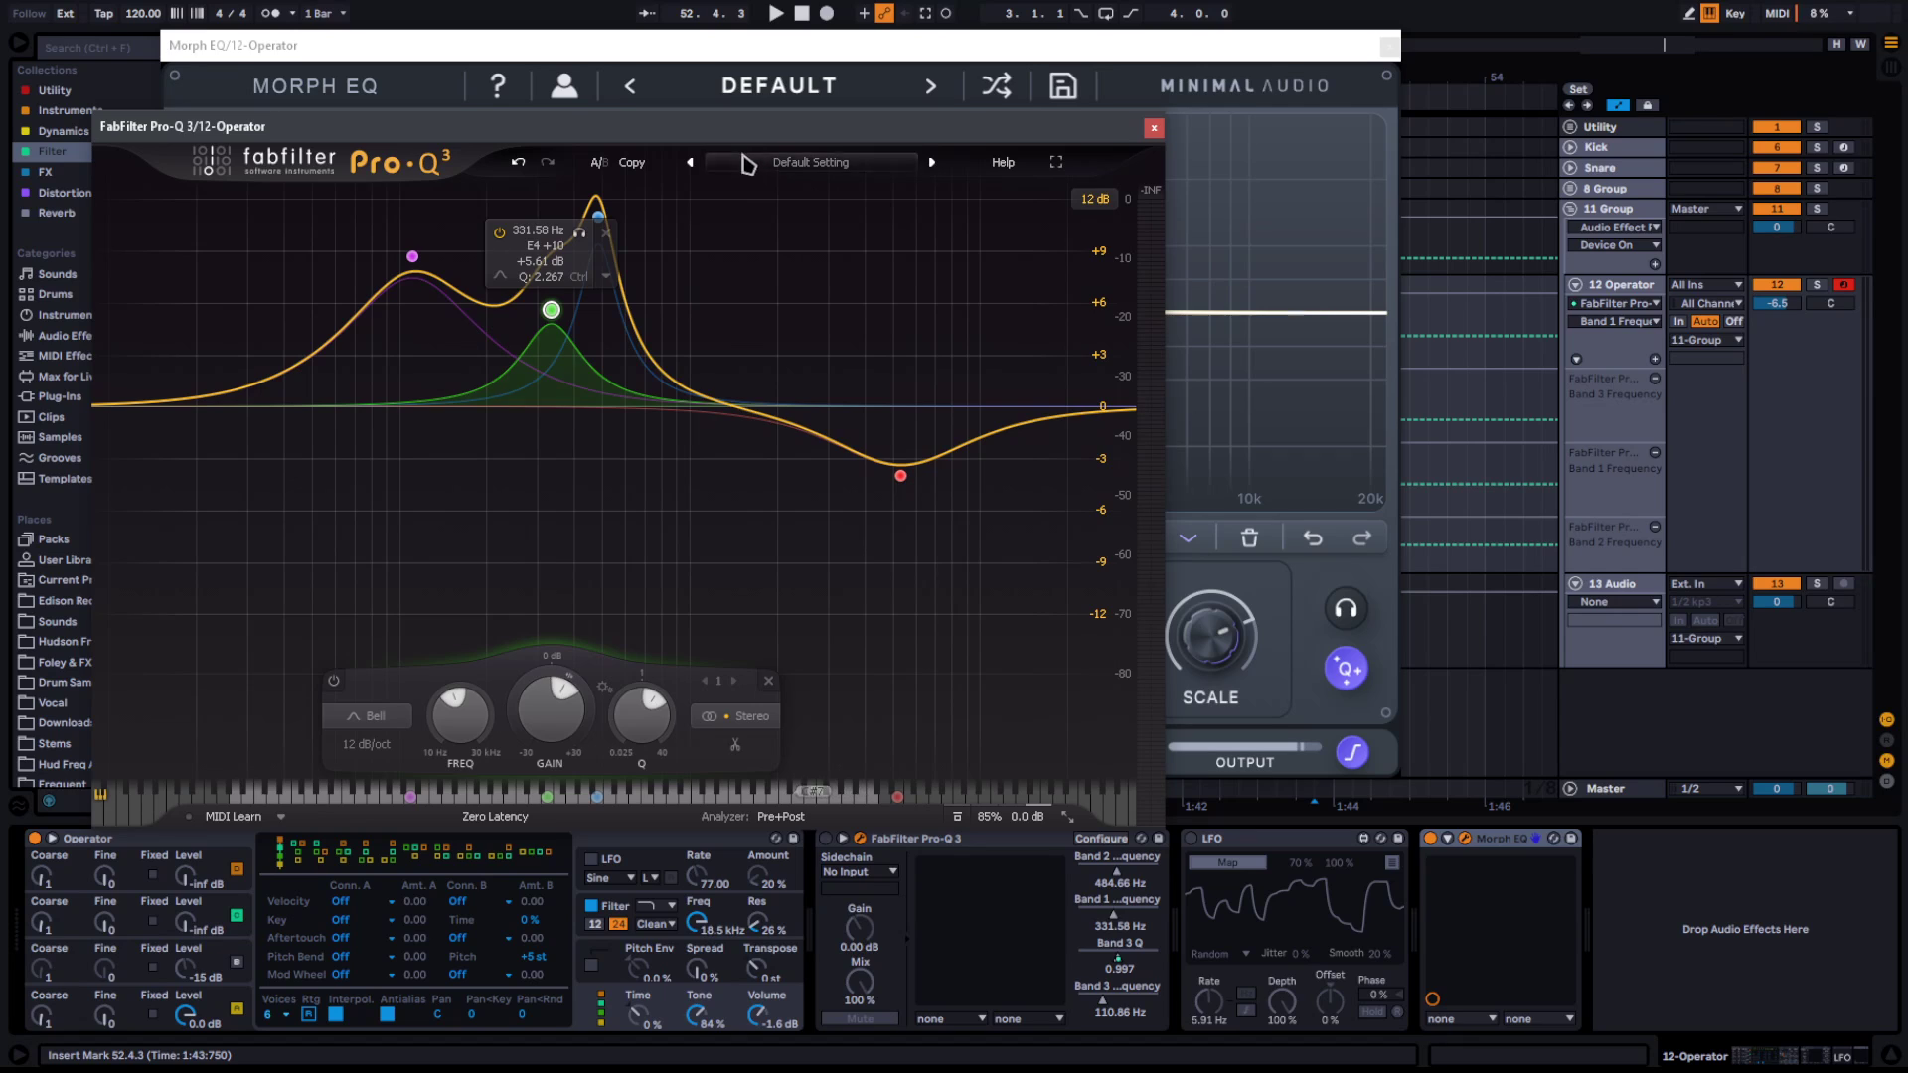
Move the FabFilter Pro-Q 3 window aside and close it to return to Morph EQ
drag(739, 139, 1322, 106)
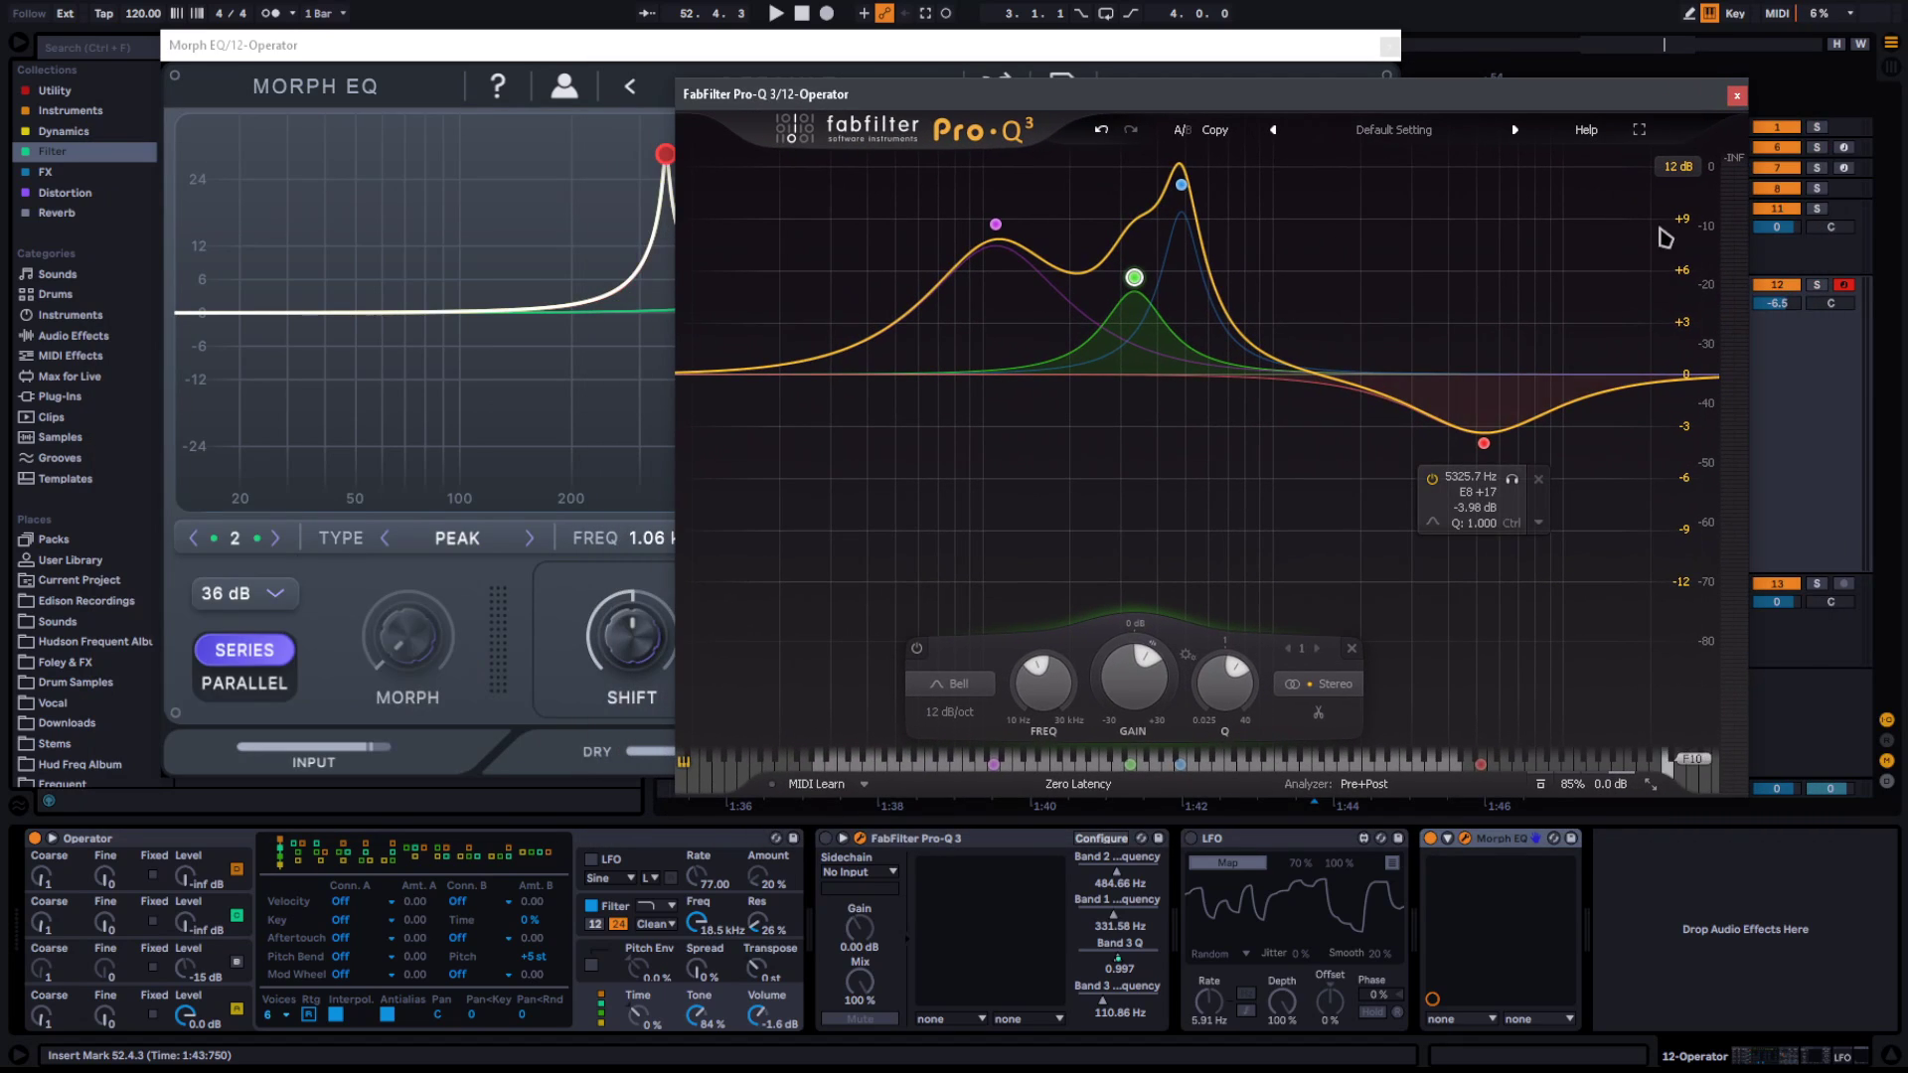
click(1738, 95)
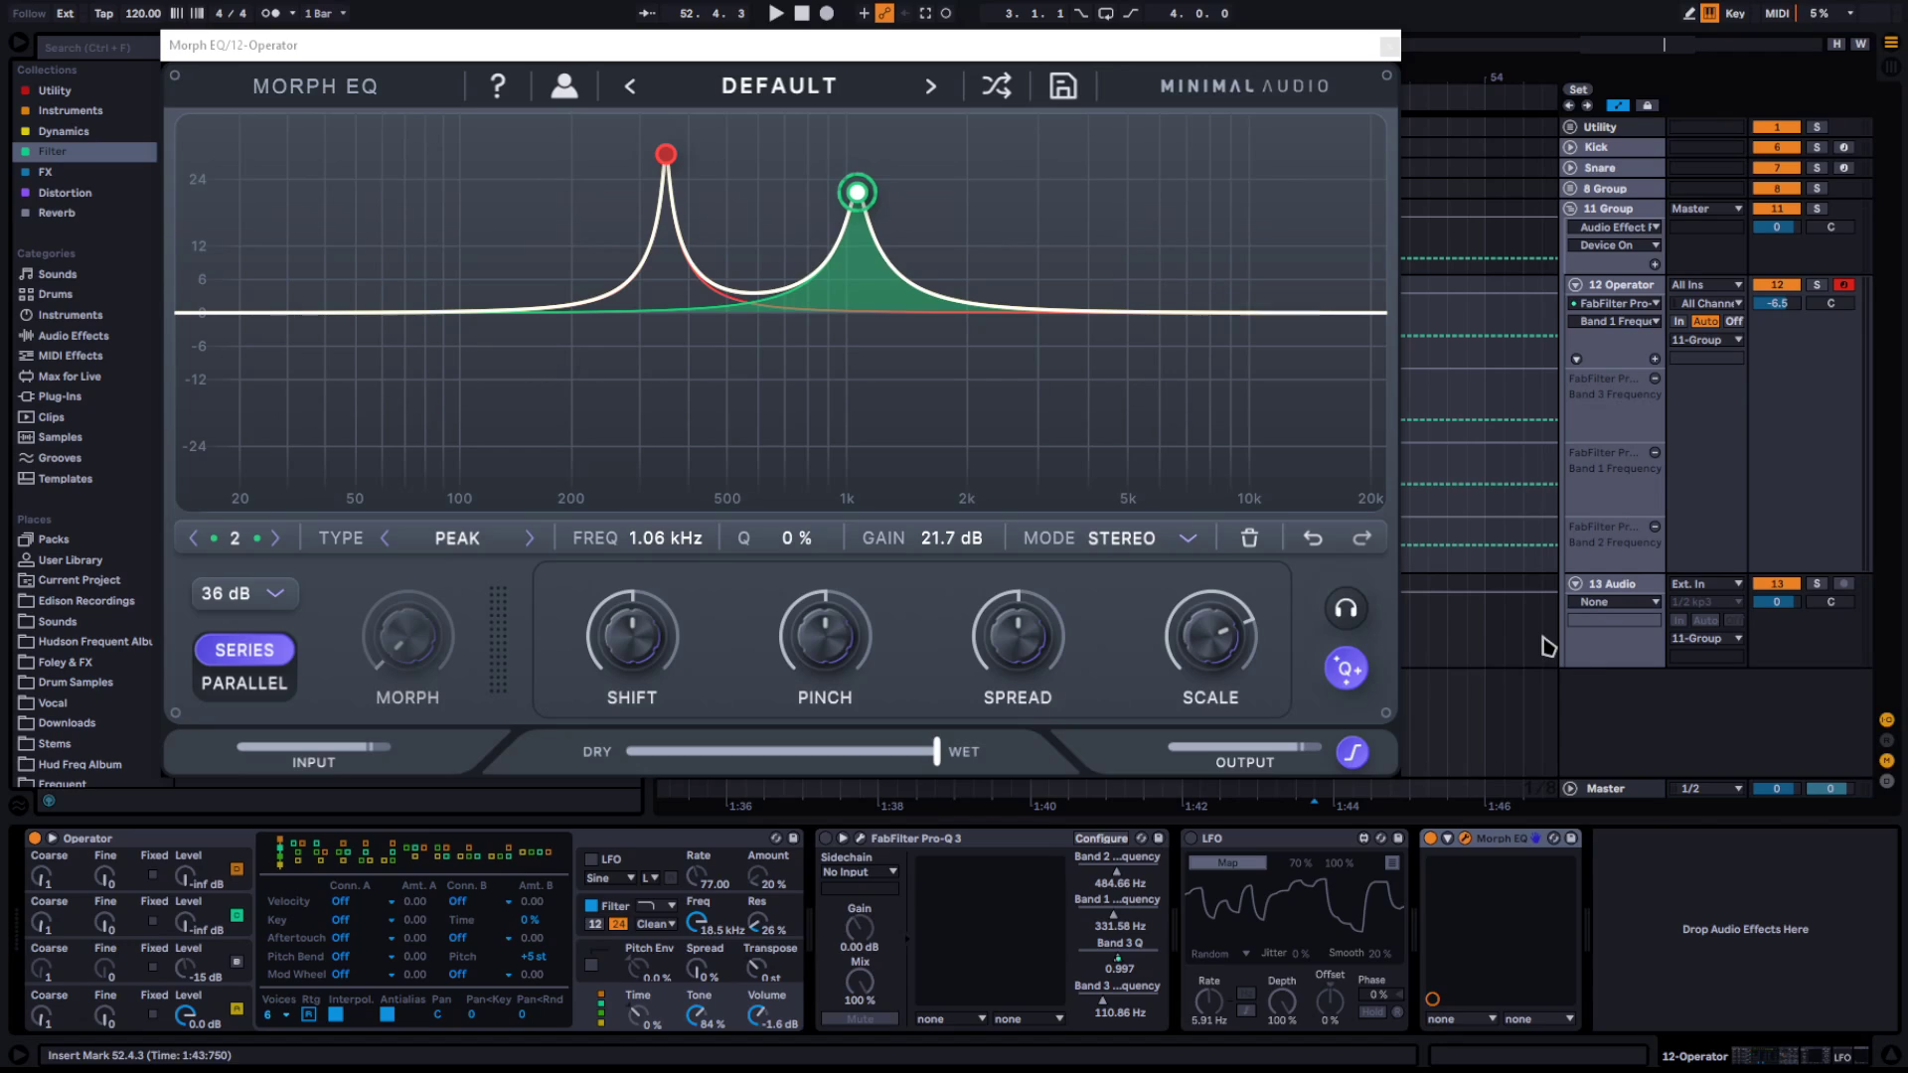
scroll(1547, 647, left, 1)
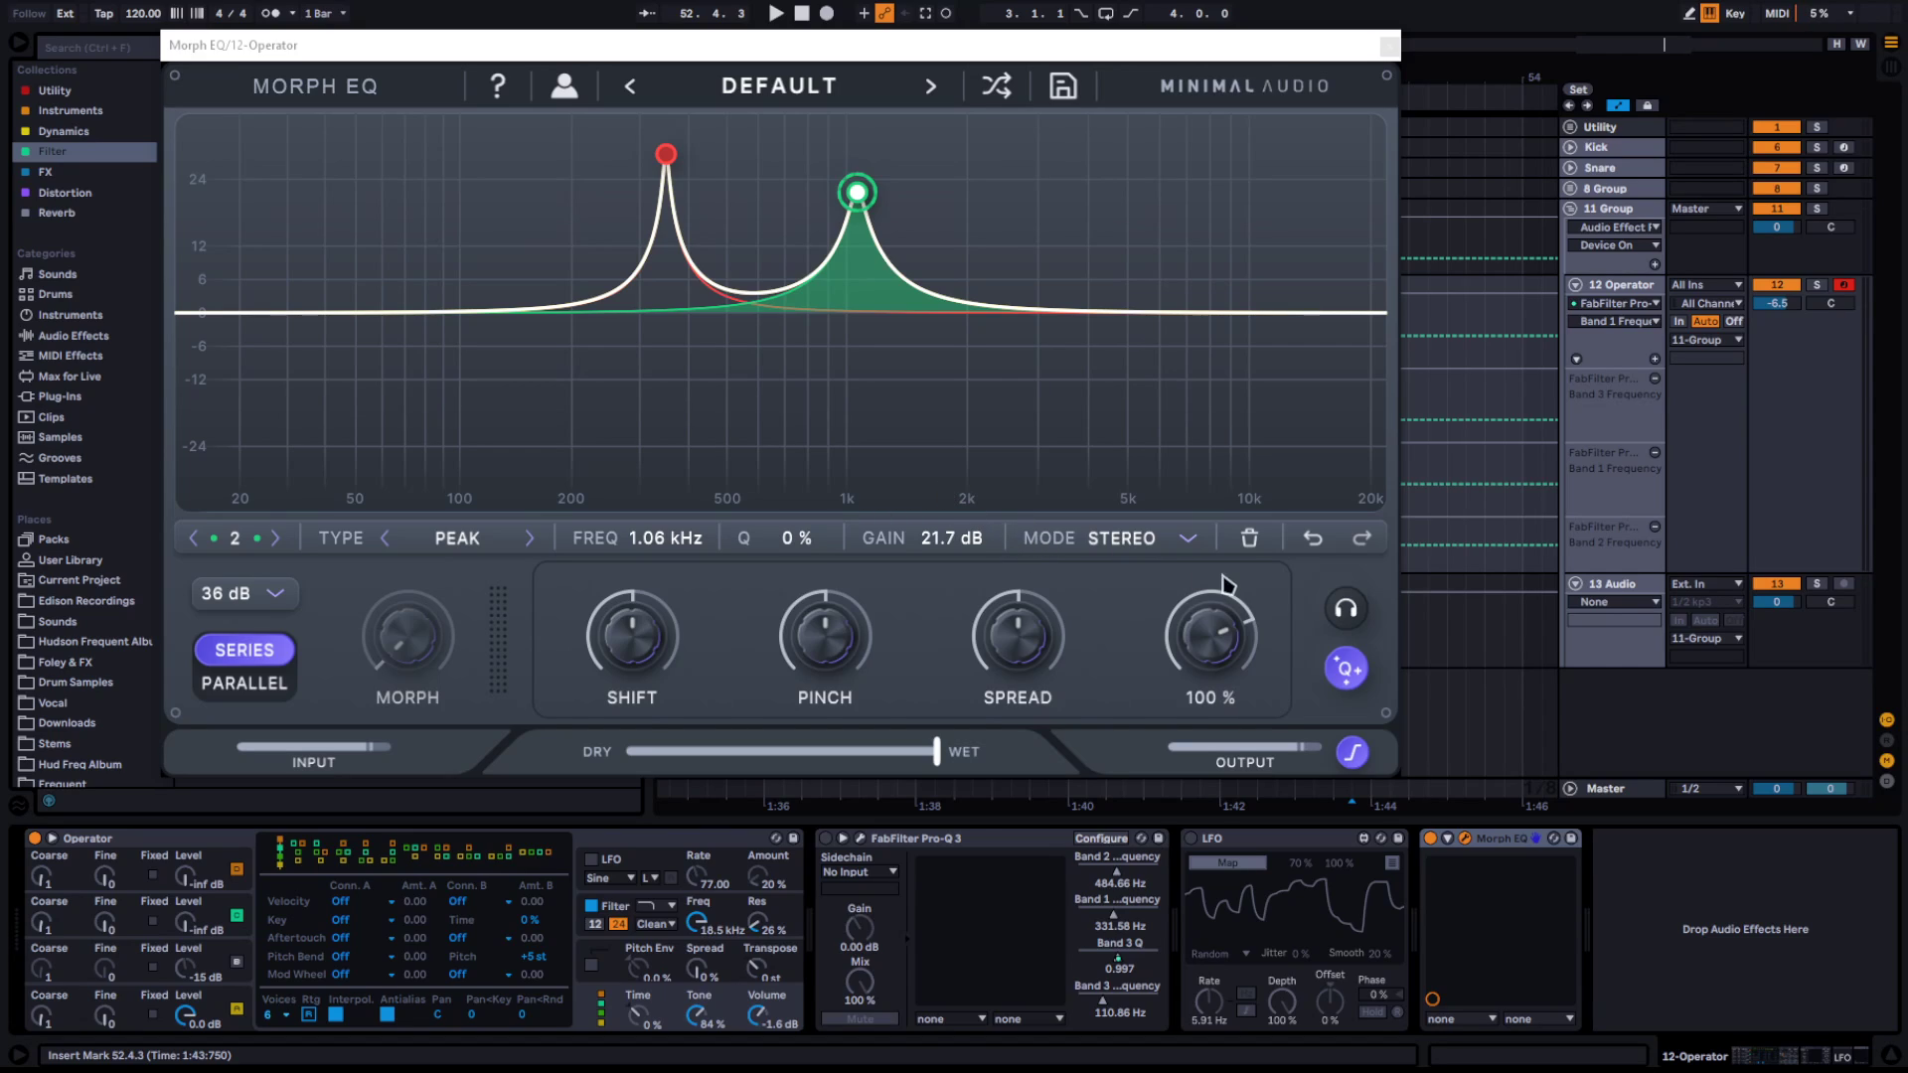
click(1294, 567)
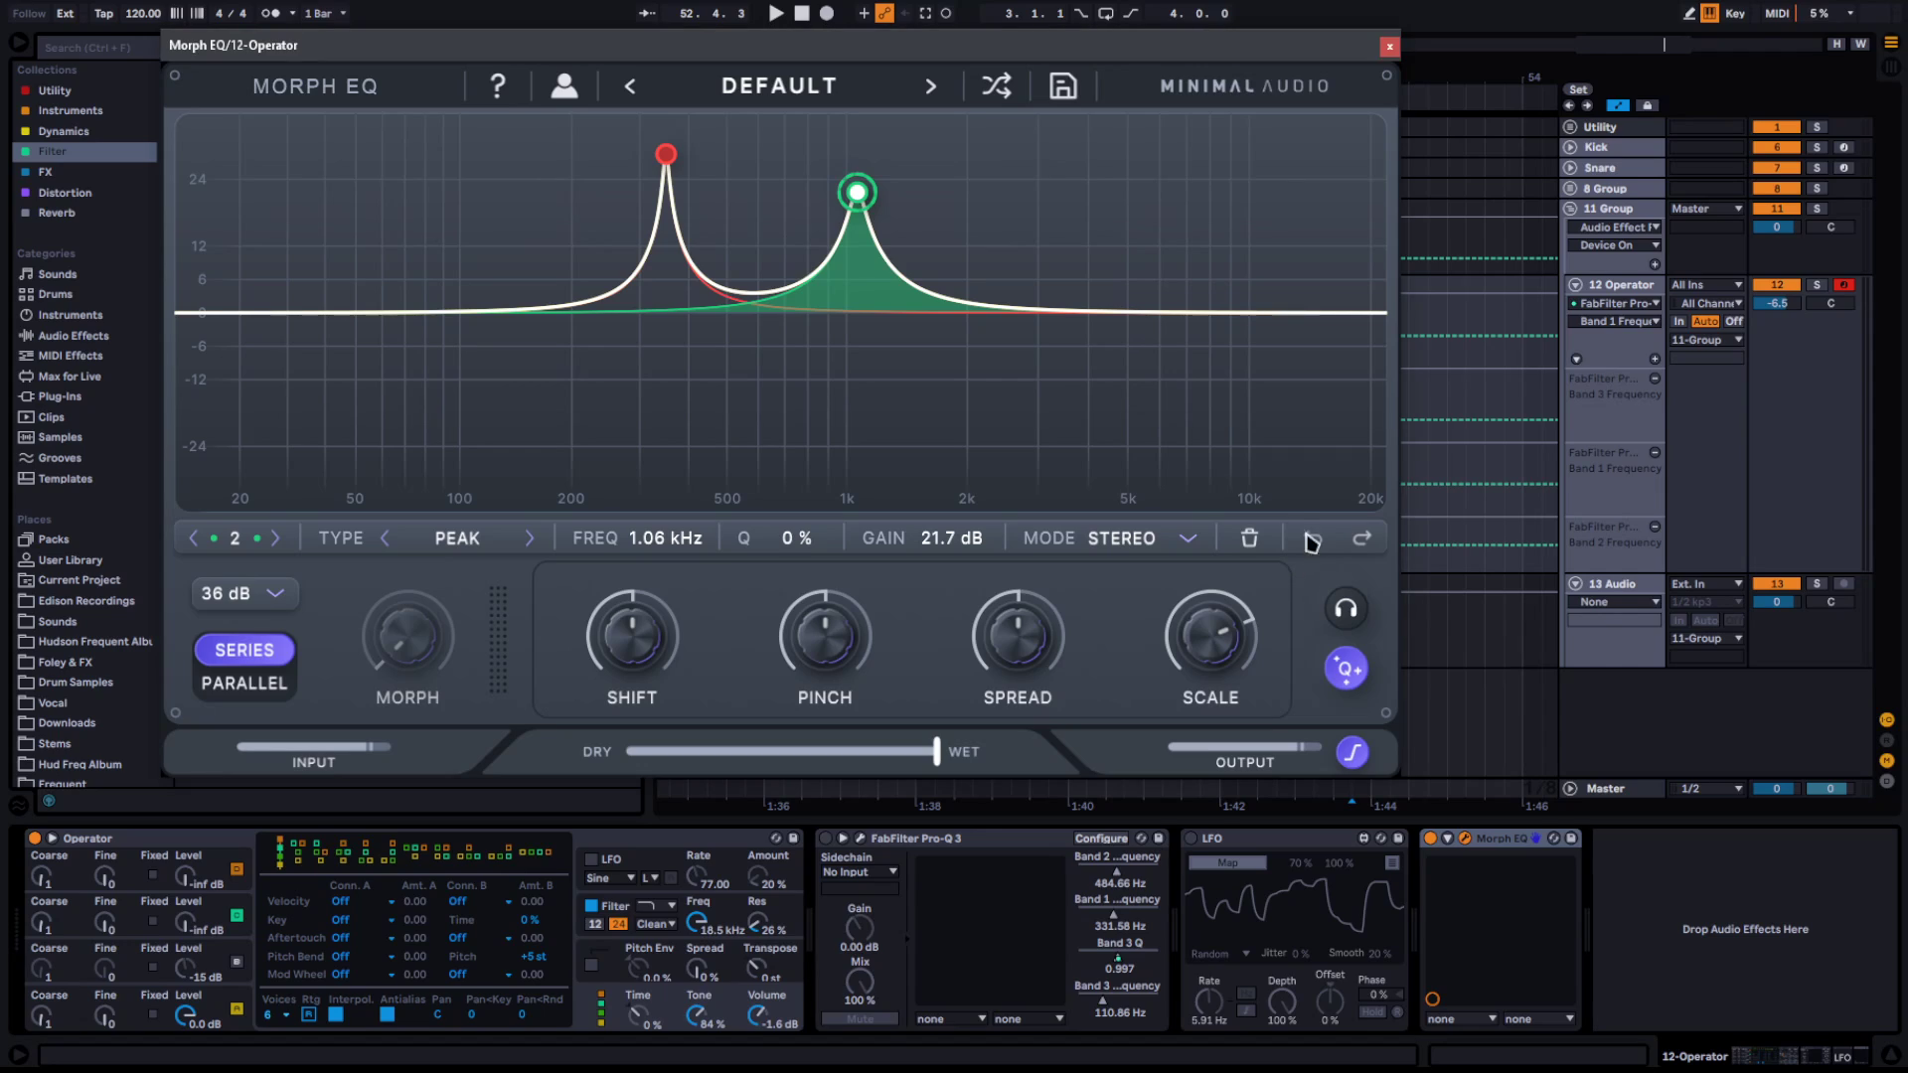
Delete the second peak filter and move the remaining peak to 527 Hz at 28.2 dB
drag(857, 192, 885, 199)
right_click(885, 200)
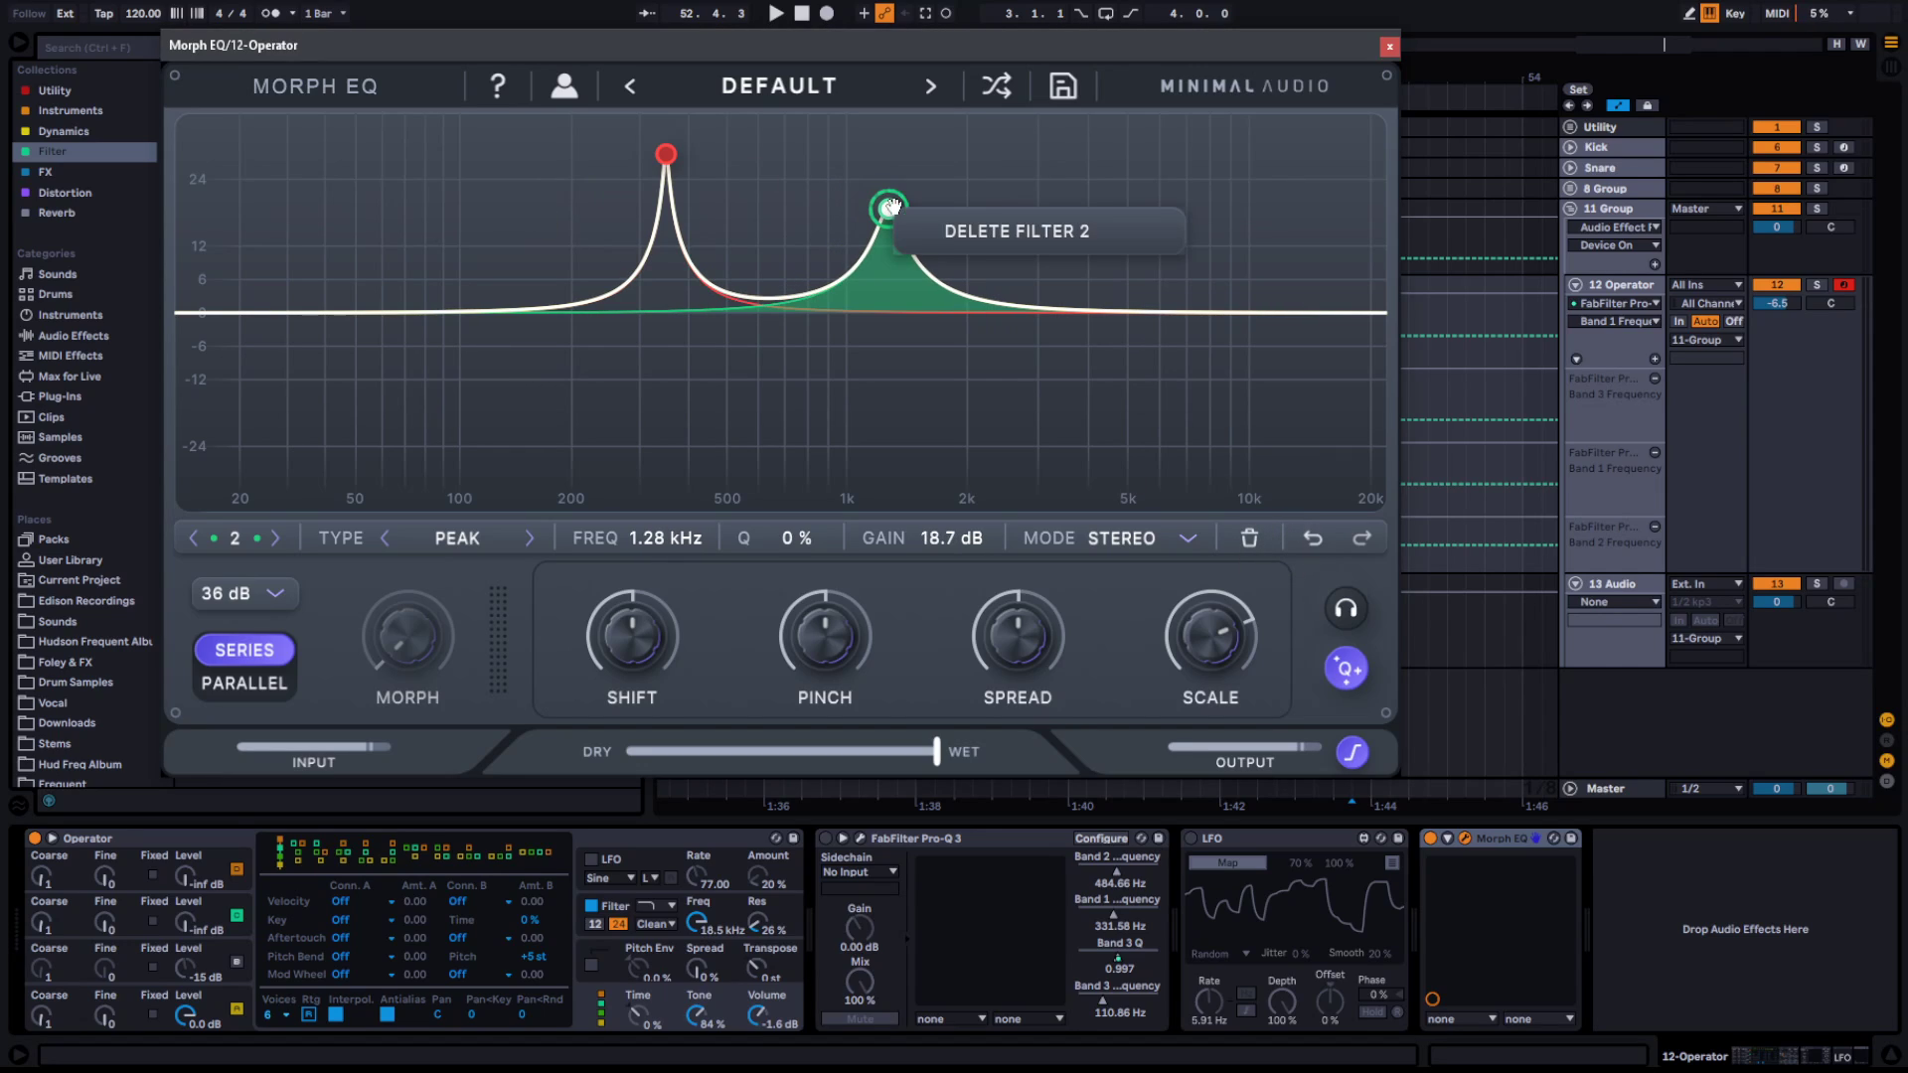
click(1053, 230)
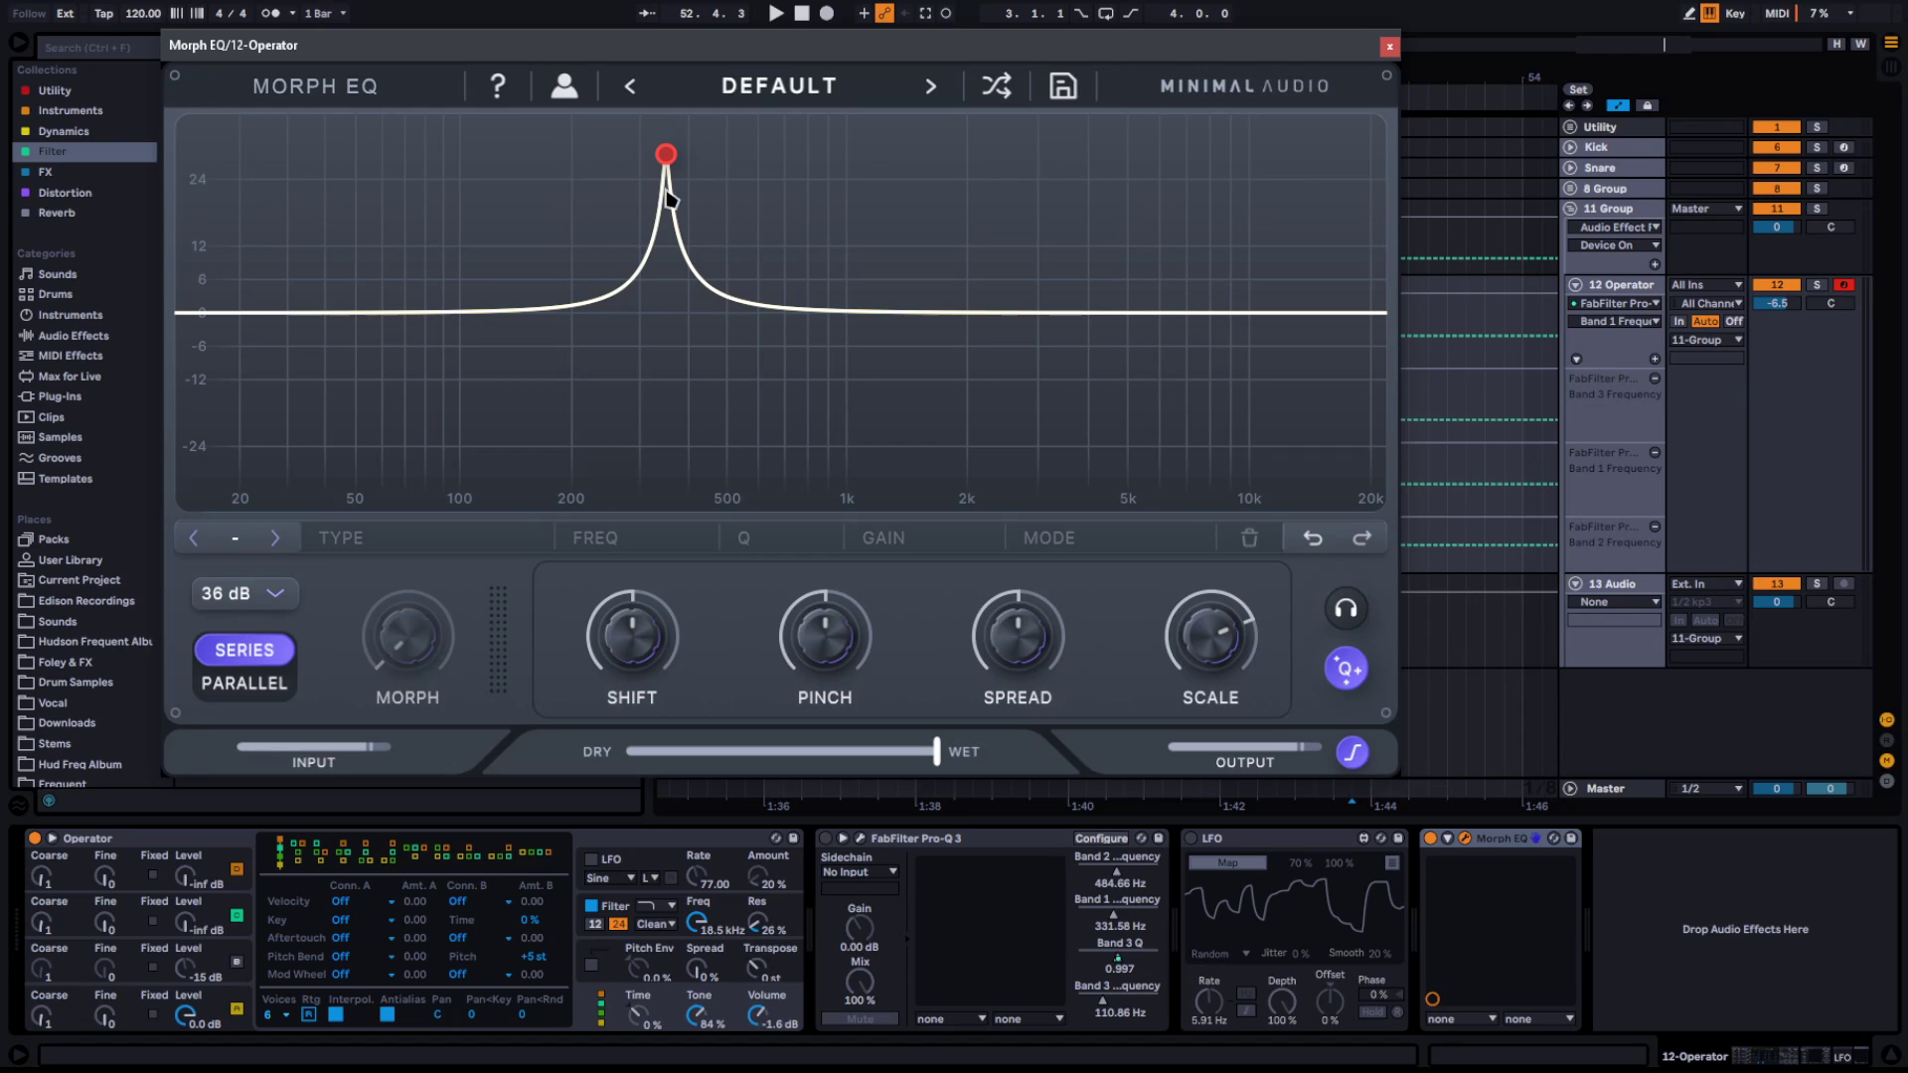
drag(666, 154, 736, 156)
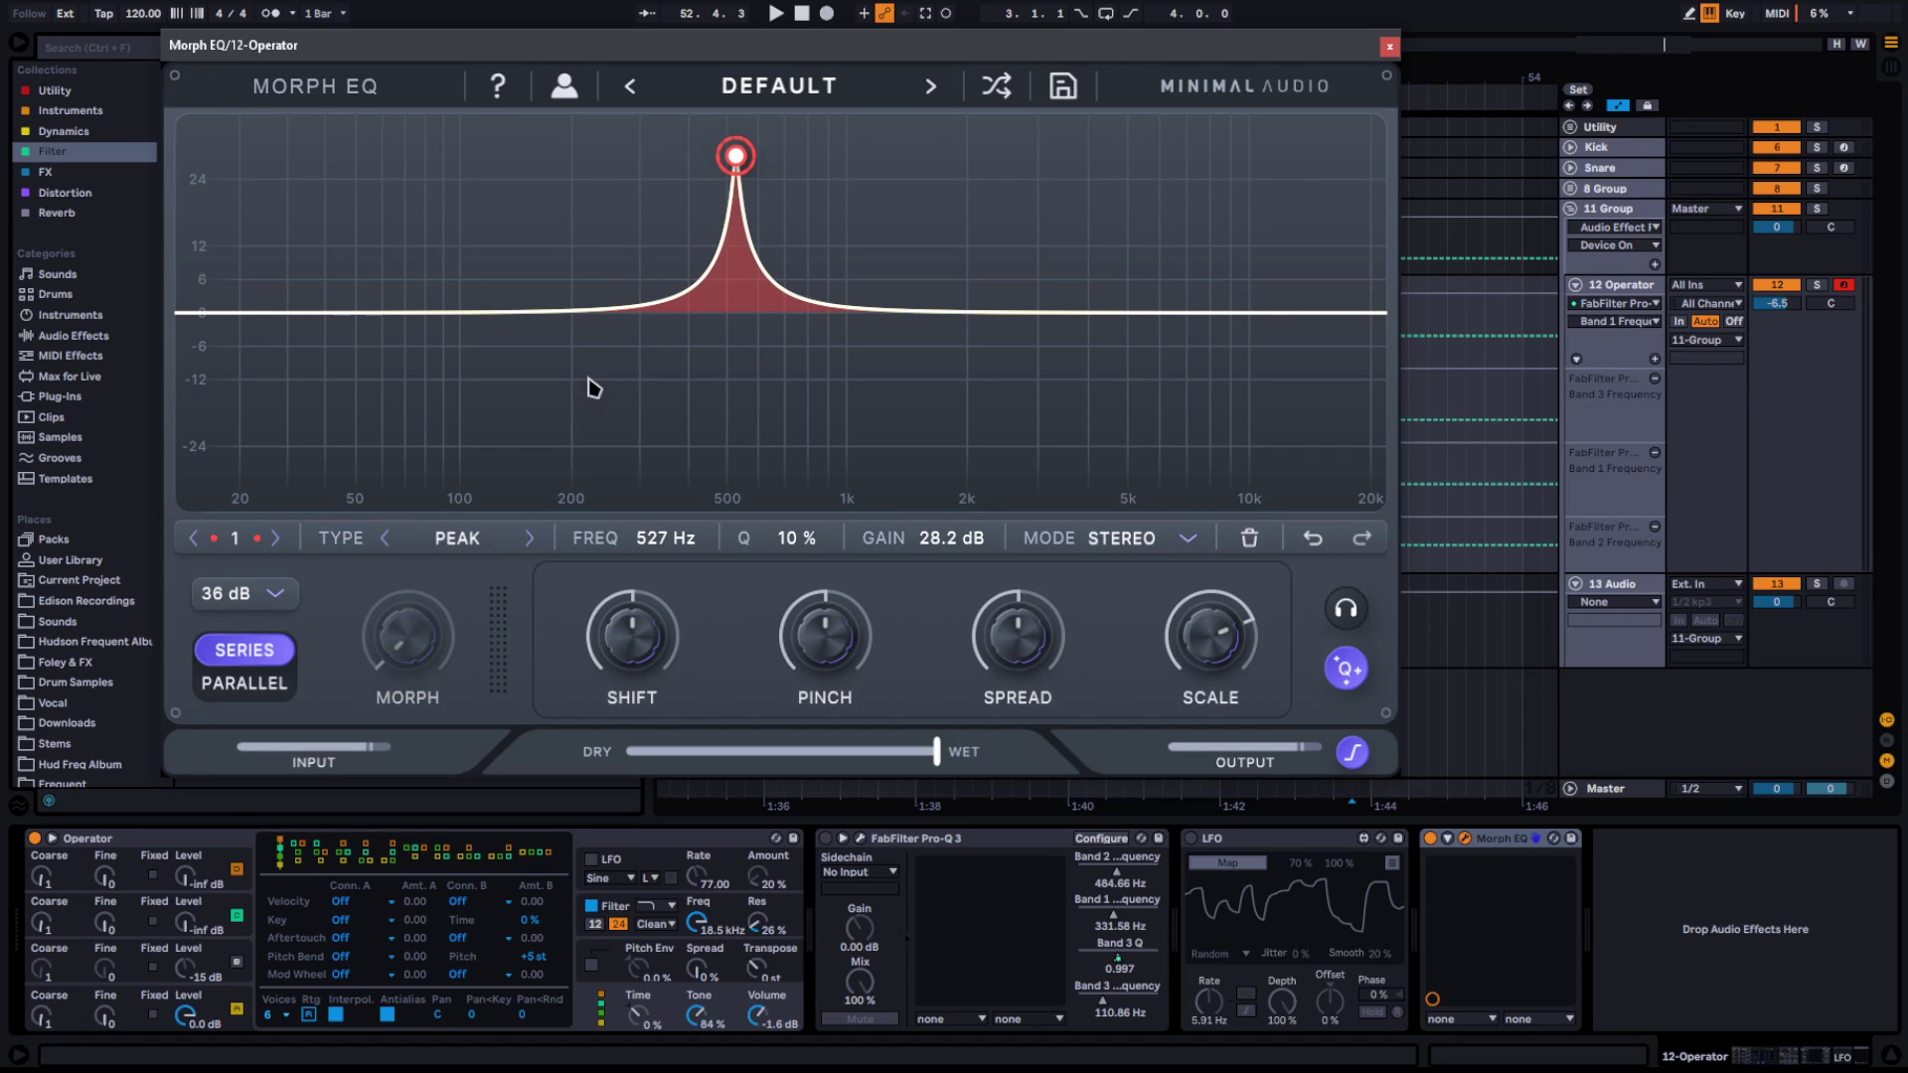
Add a second peak filter at 2.22 kHz with 30.0 dB gain and cycle the selection between the two filters
double_click(878, 315)
drag(877, 314, 985, 146)
click(276, 540)
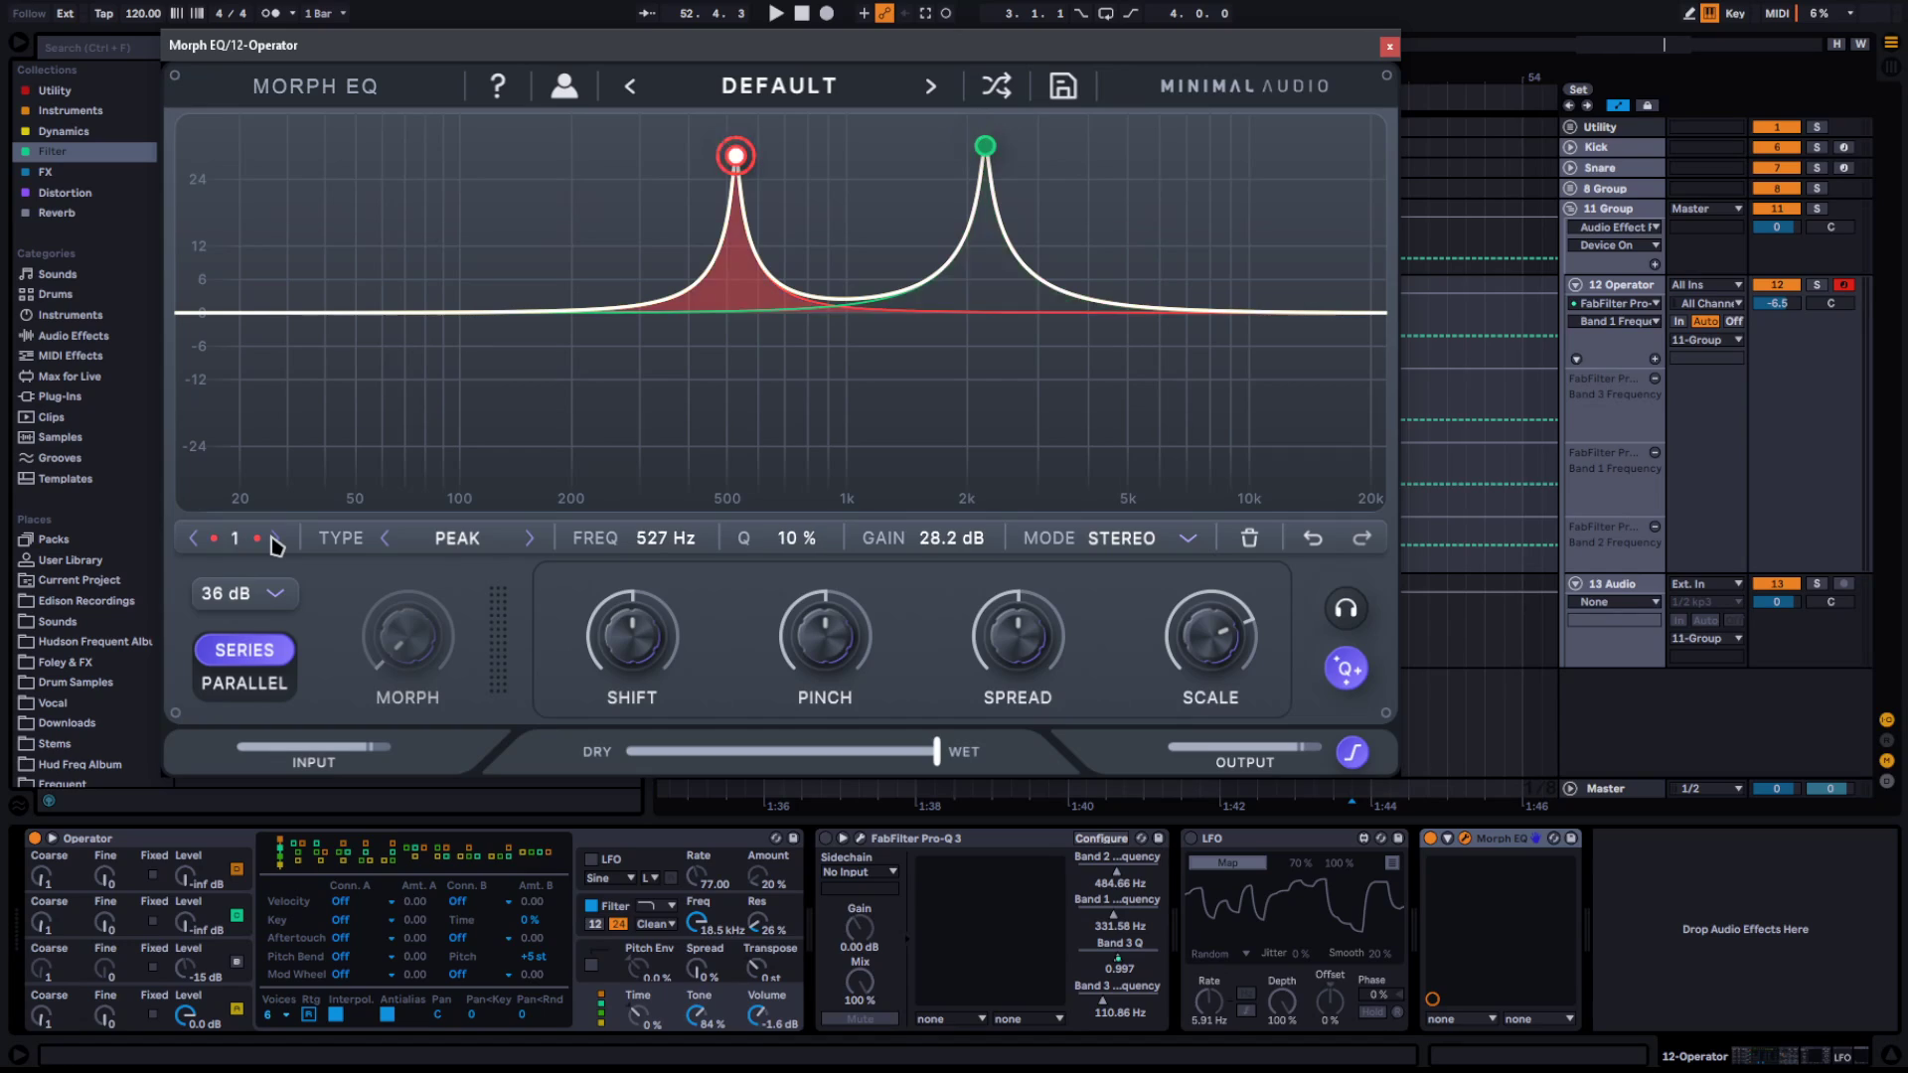
click(275, 539)
click(275, 540)
click(274, 541)
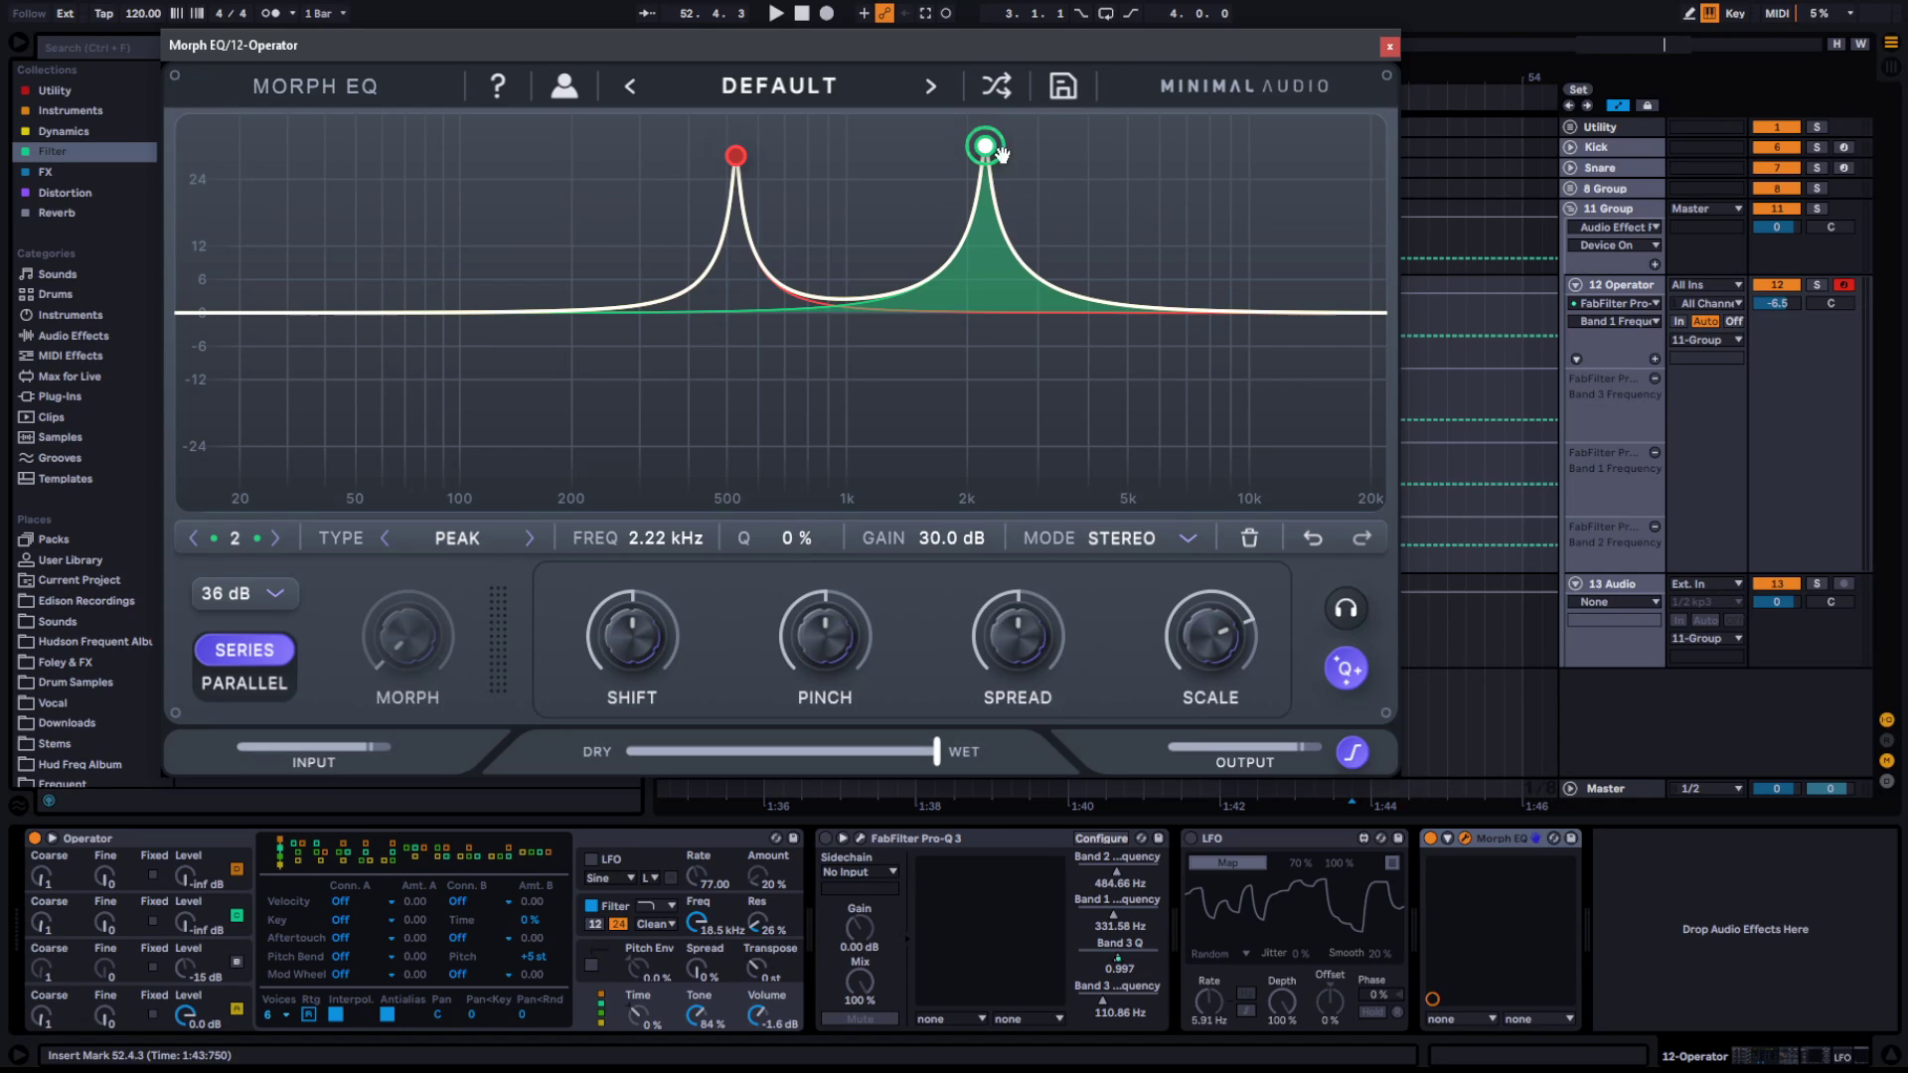
Move the EQ window aside, set the first peak to 746 Hz at 19.6 dB and the second to 344 Hz at 26.4 dB
drag(1000, 149, 893, 133)
drag(860, 48, 1065, 50)
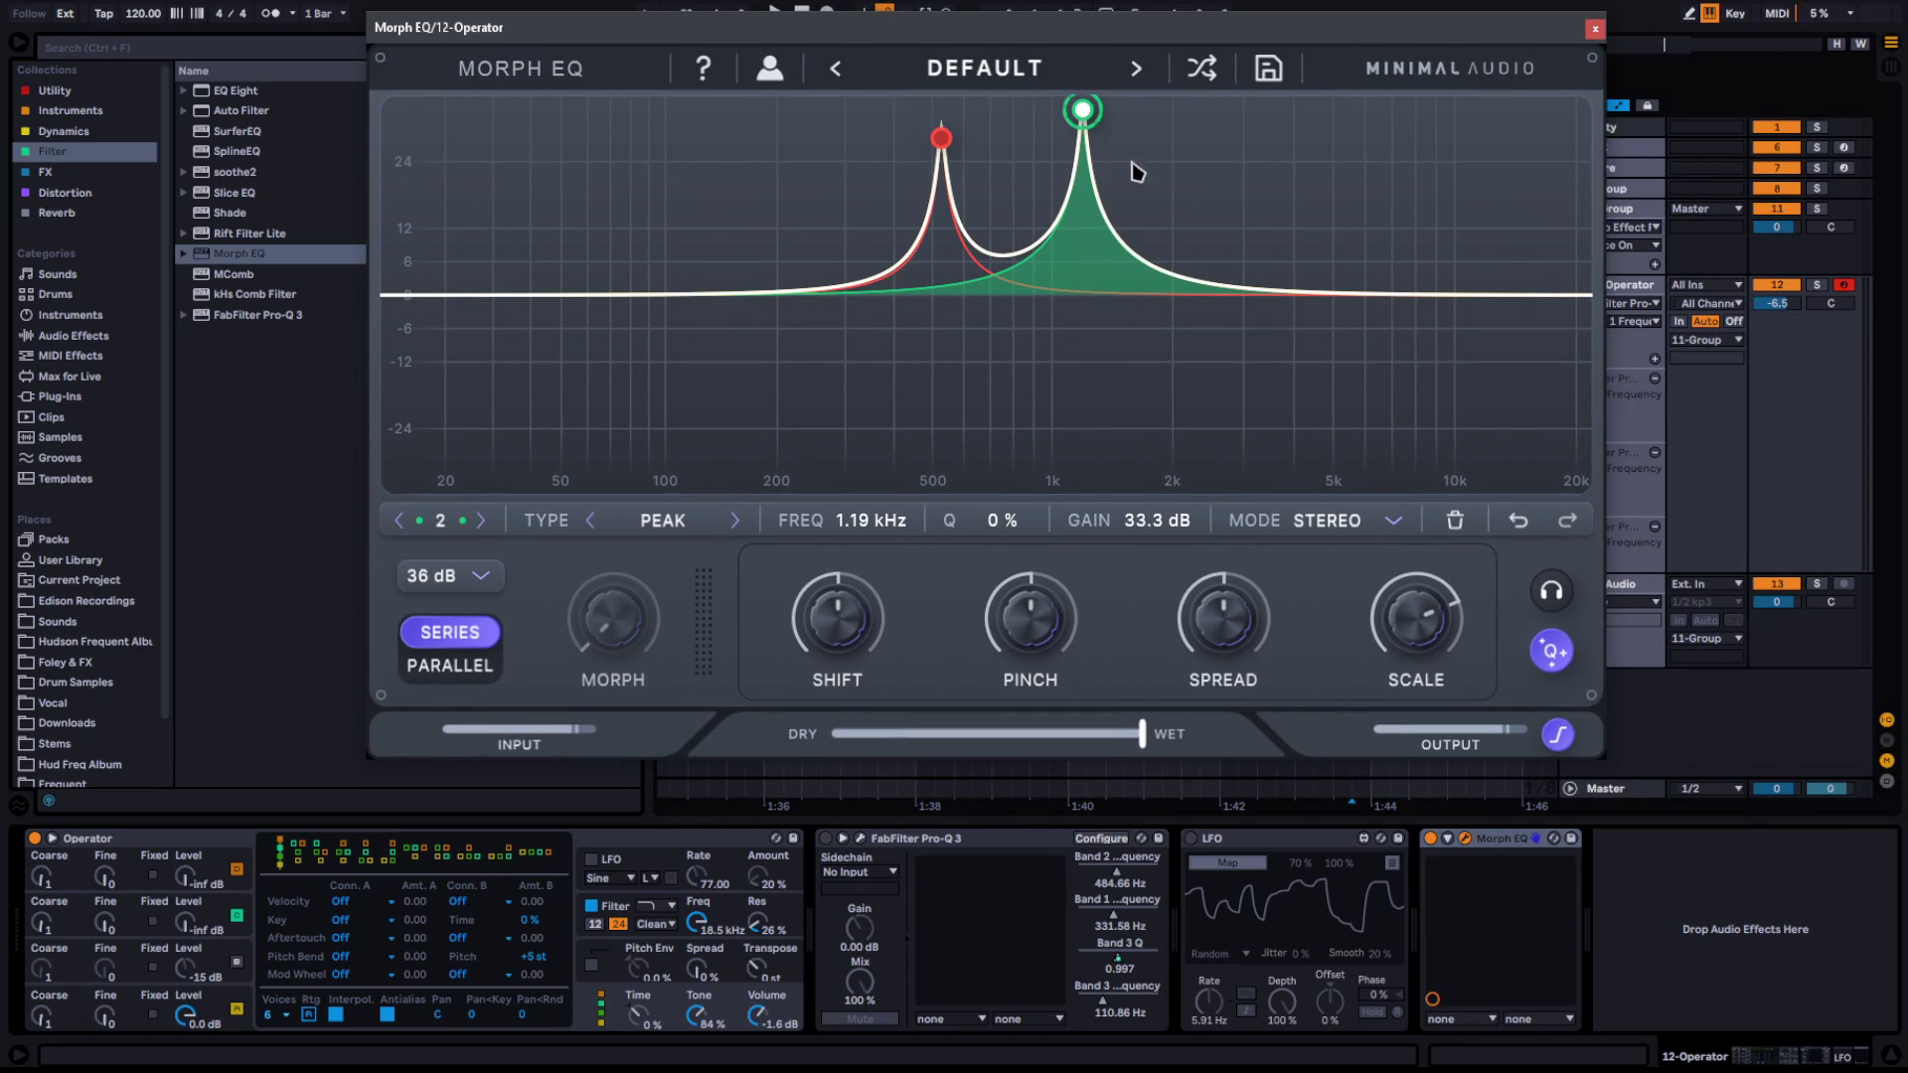
drag(942, 137, 1001, 186)
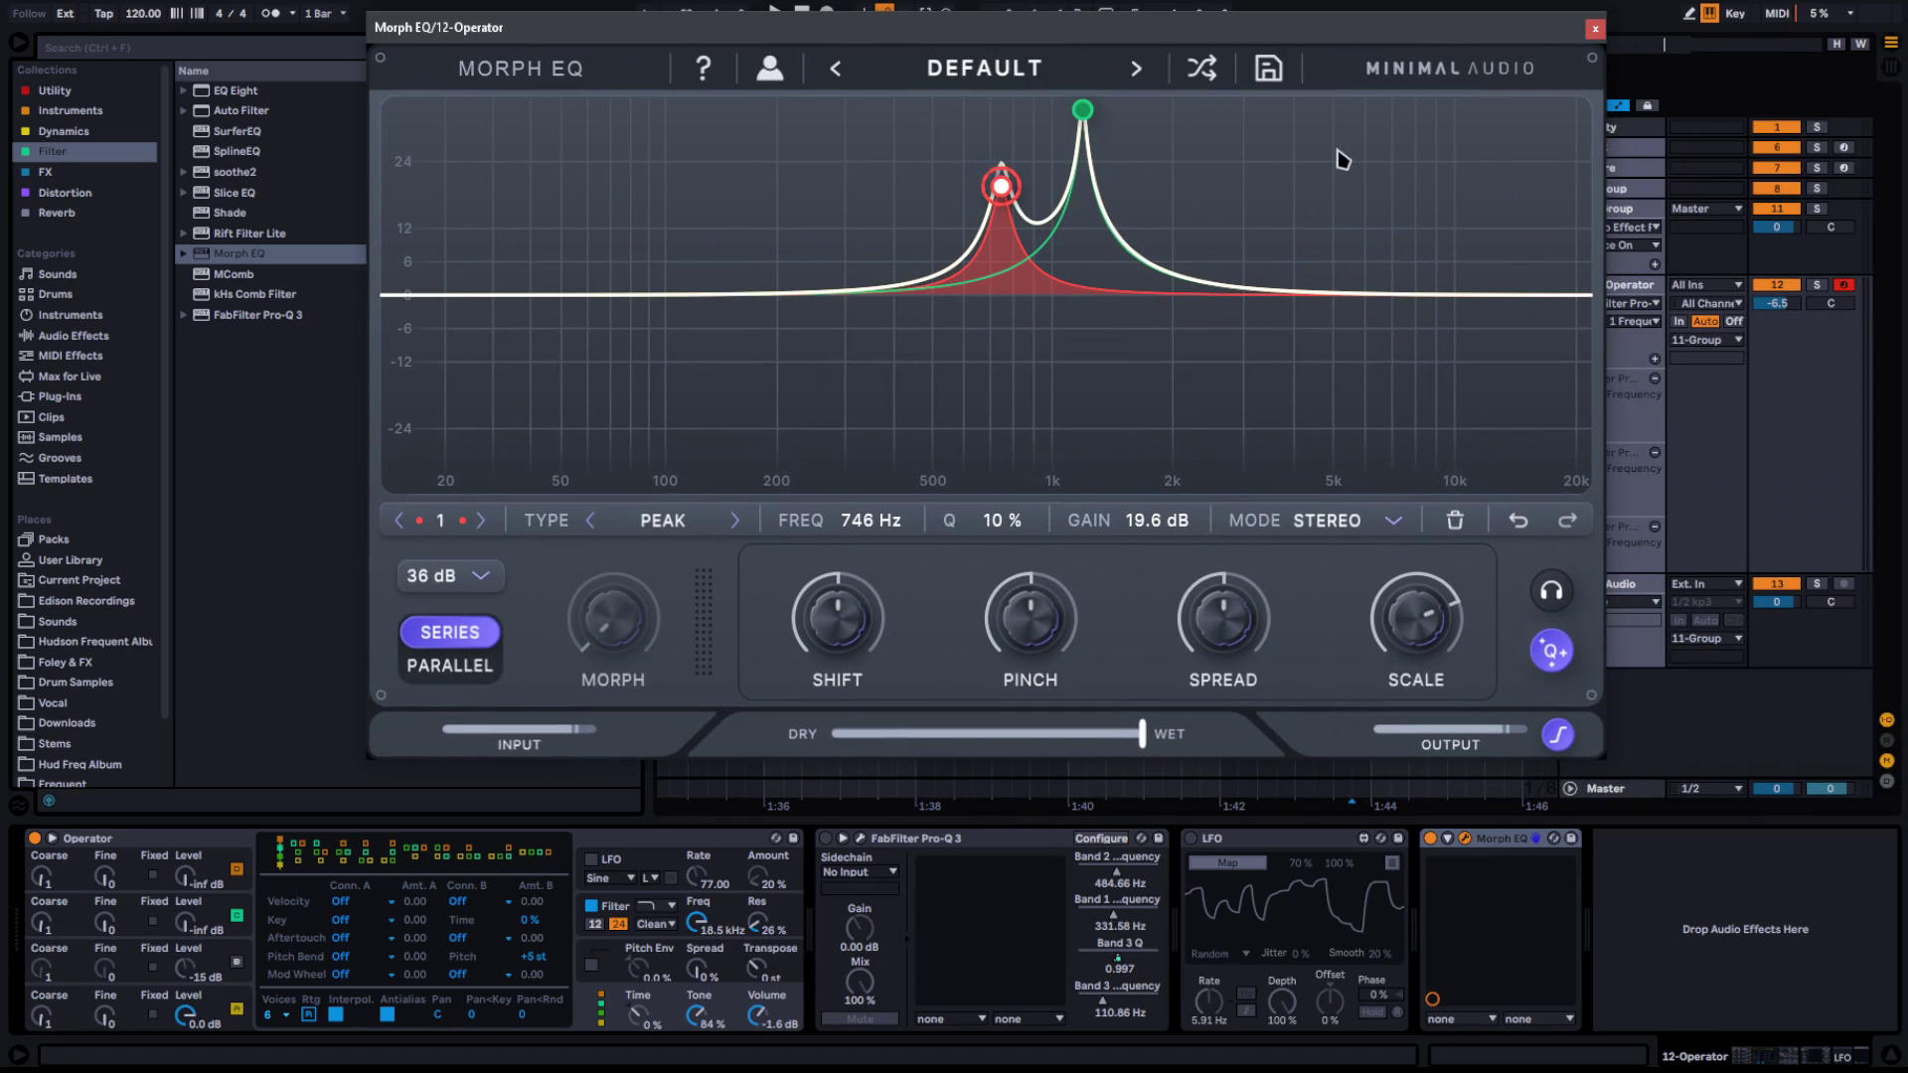
drag(1083, 110, 864, 171)
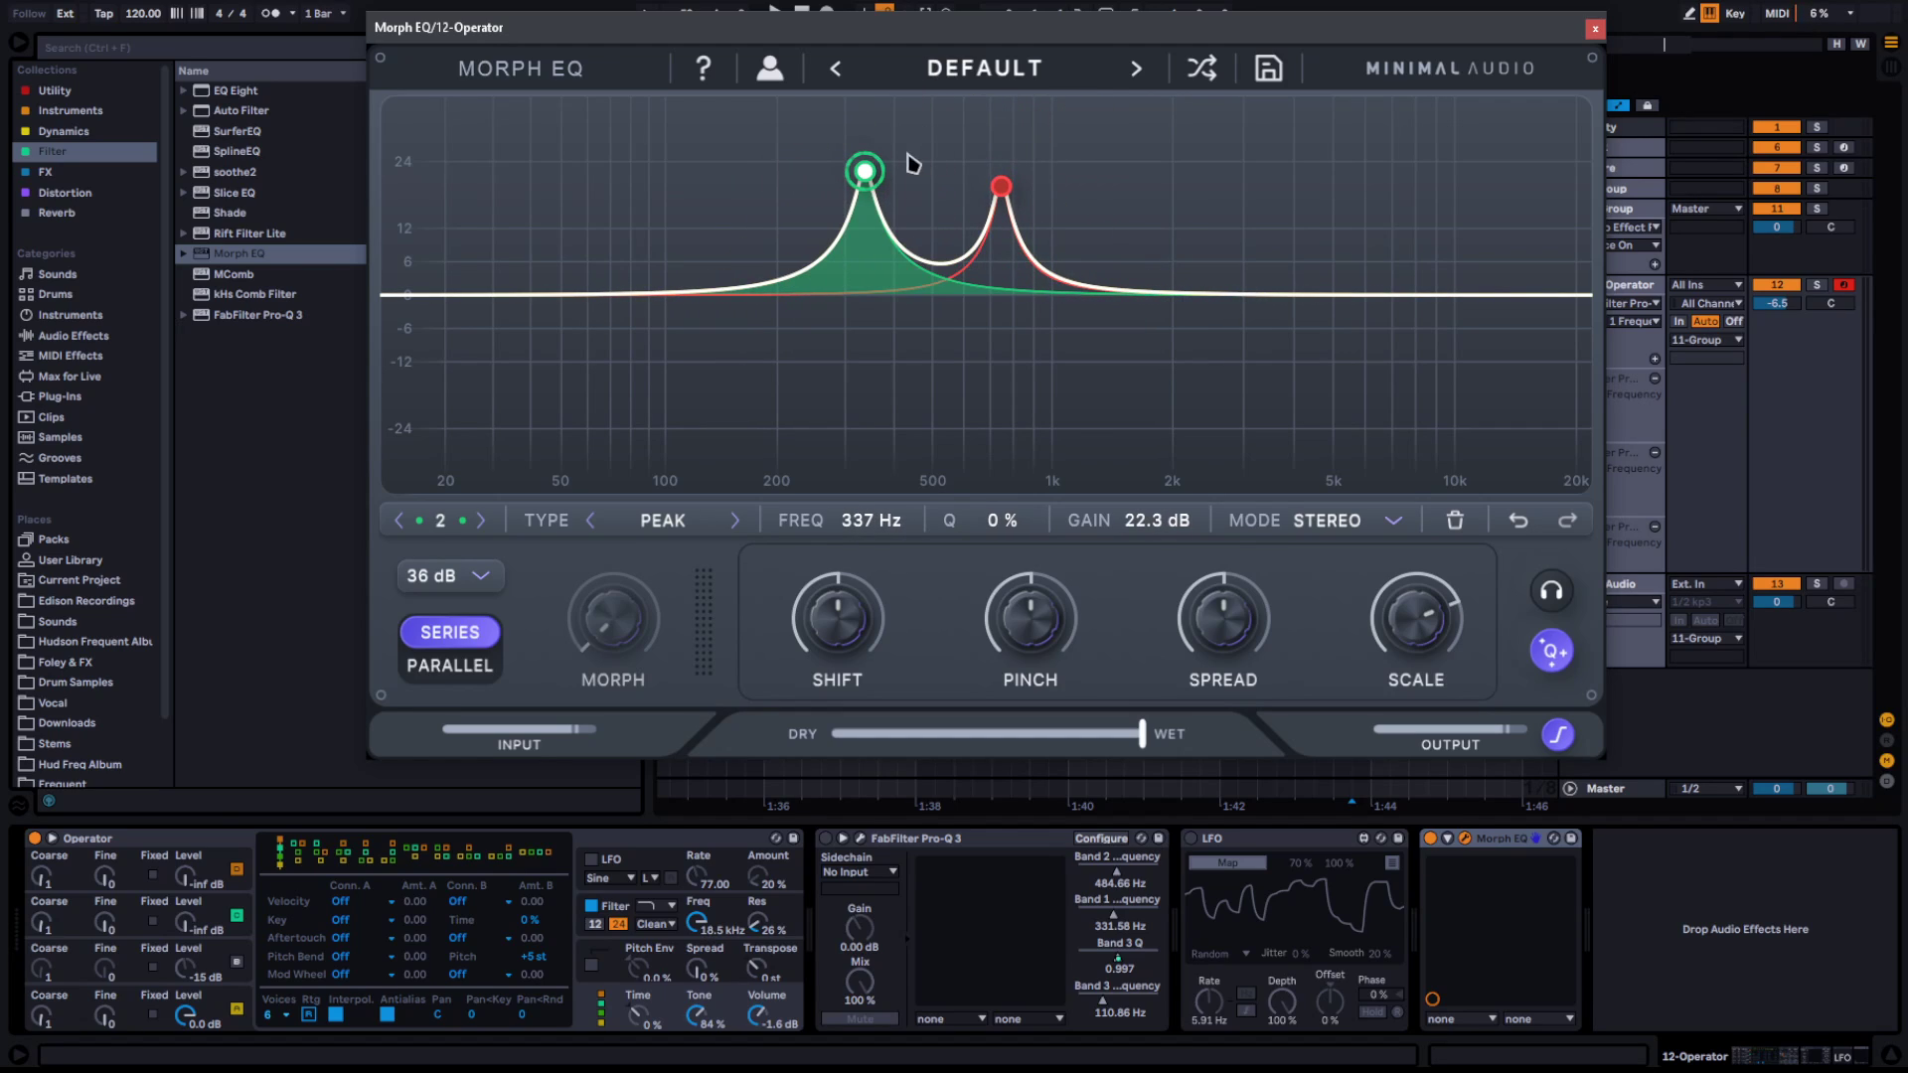
drag(864, 169, 874, 147)
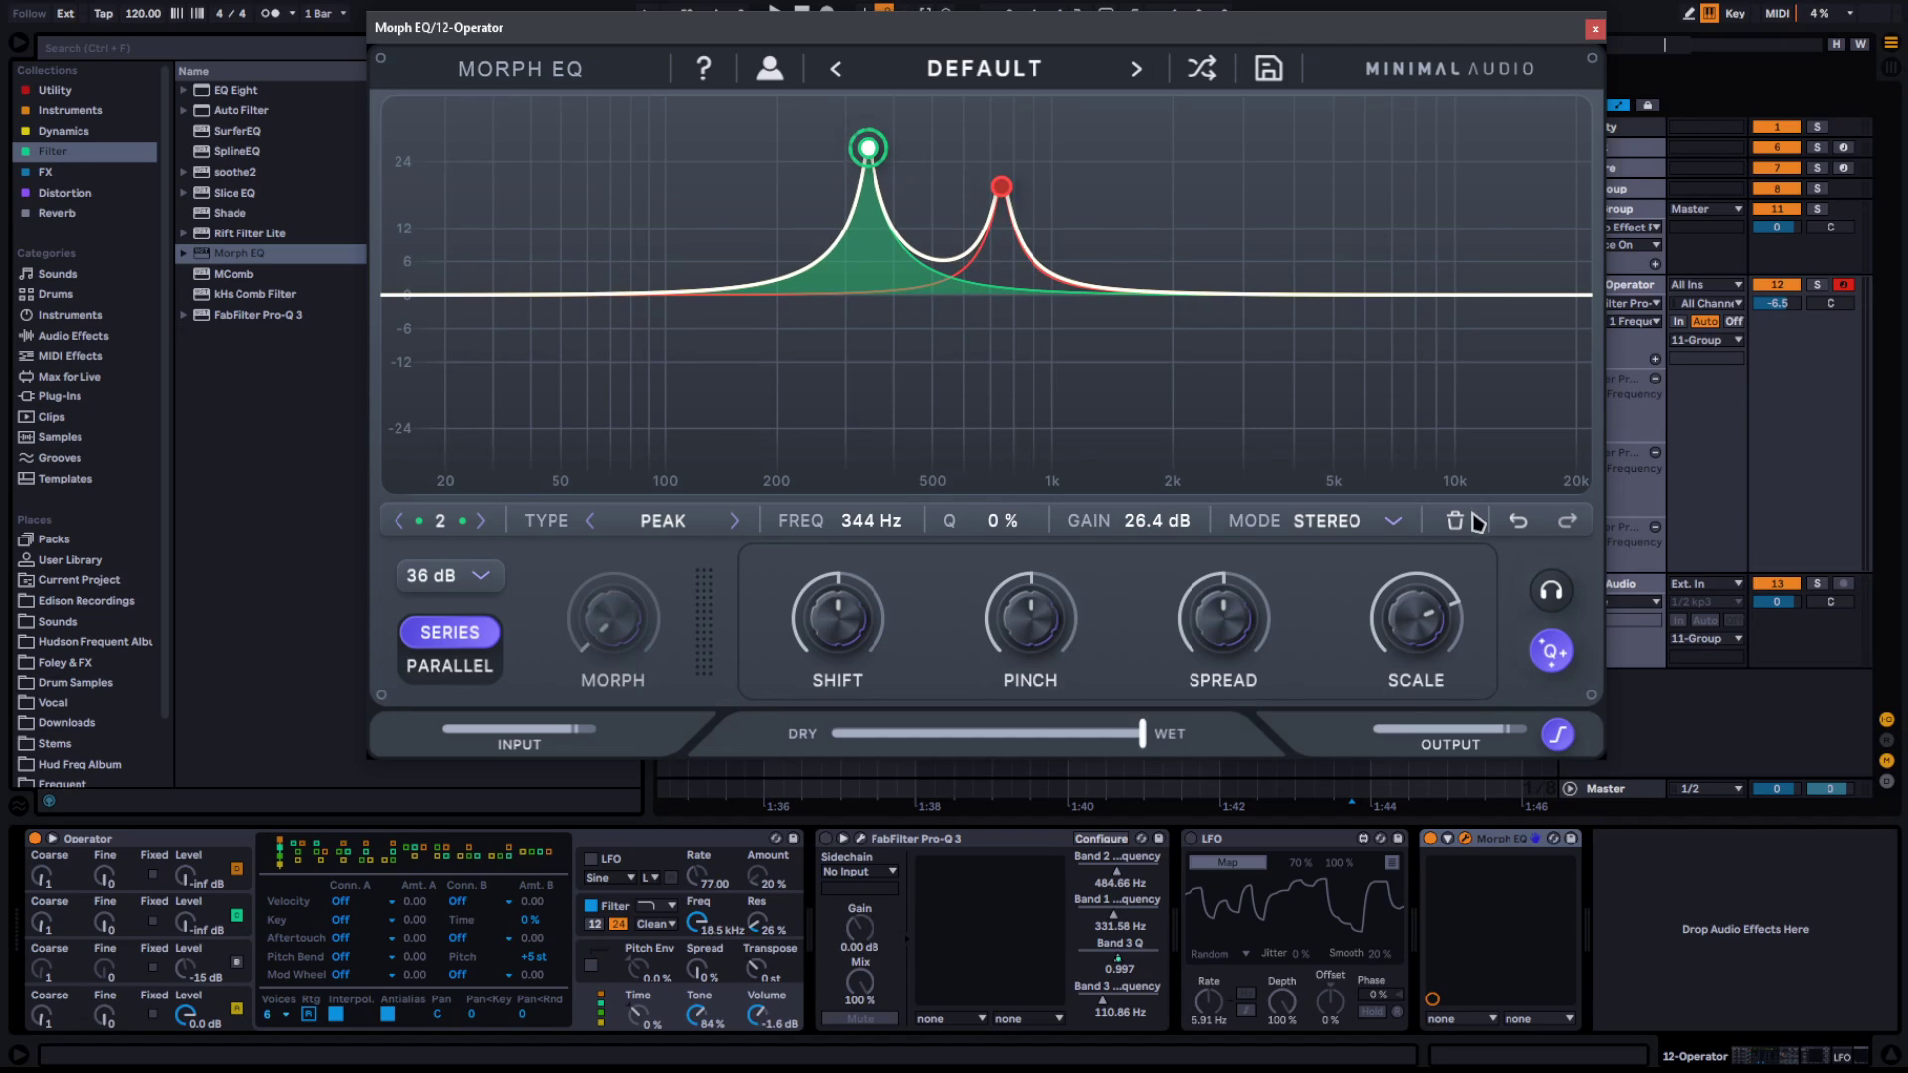